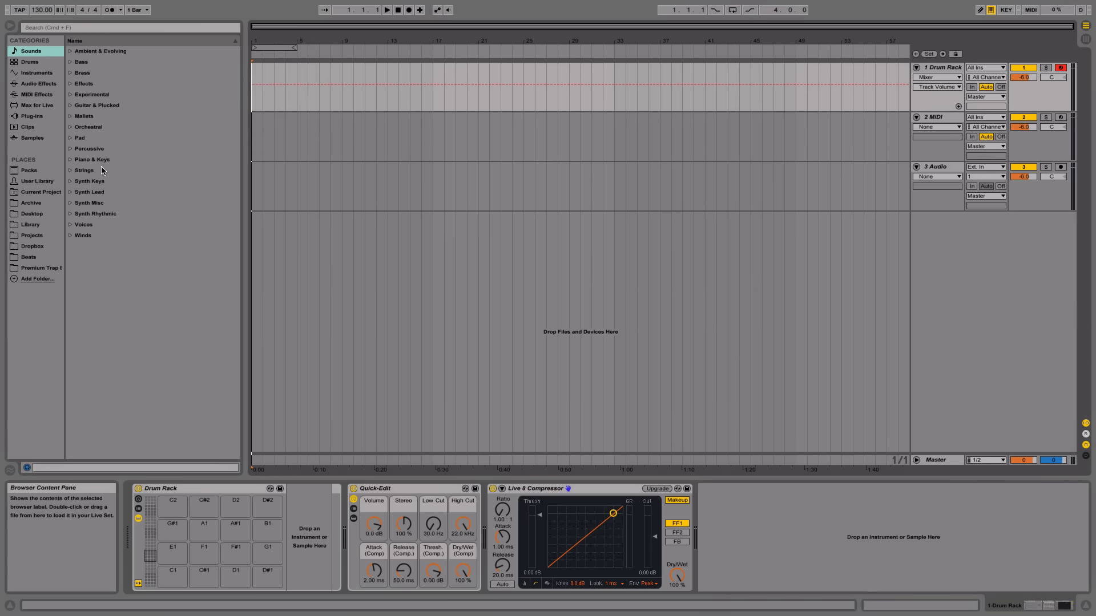
left_click(101, 161)
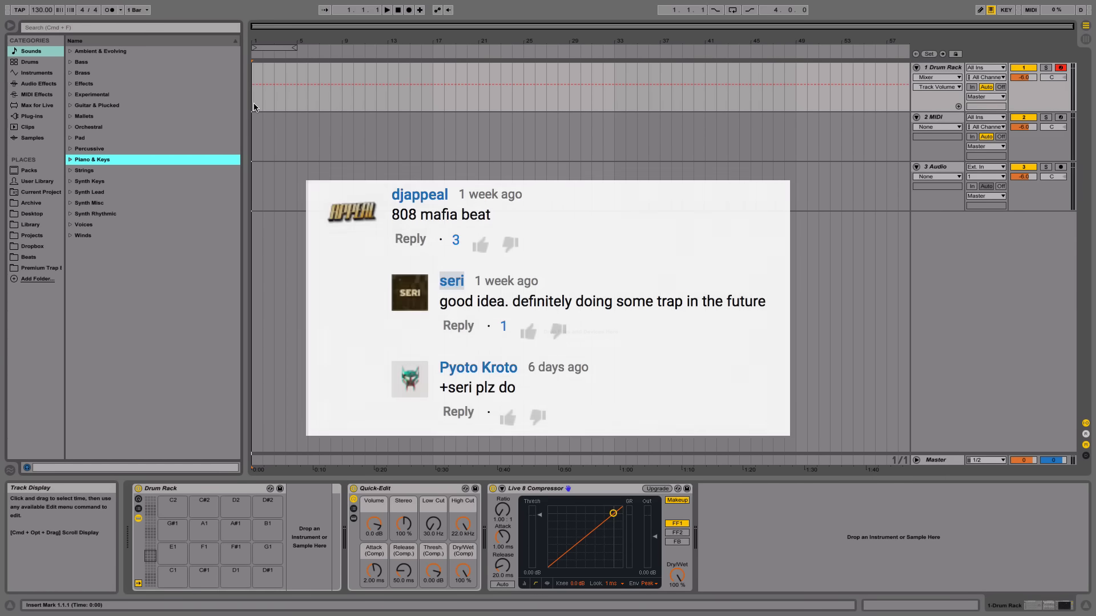
mouse_move(263, 105)
left_mouse_down()
mouse_move(275, 104)
mouse_move(252, 104)
mouse_move(271, 106)
left_mouse_up()
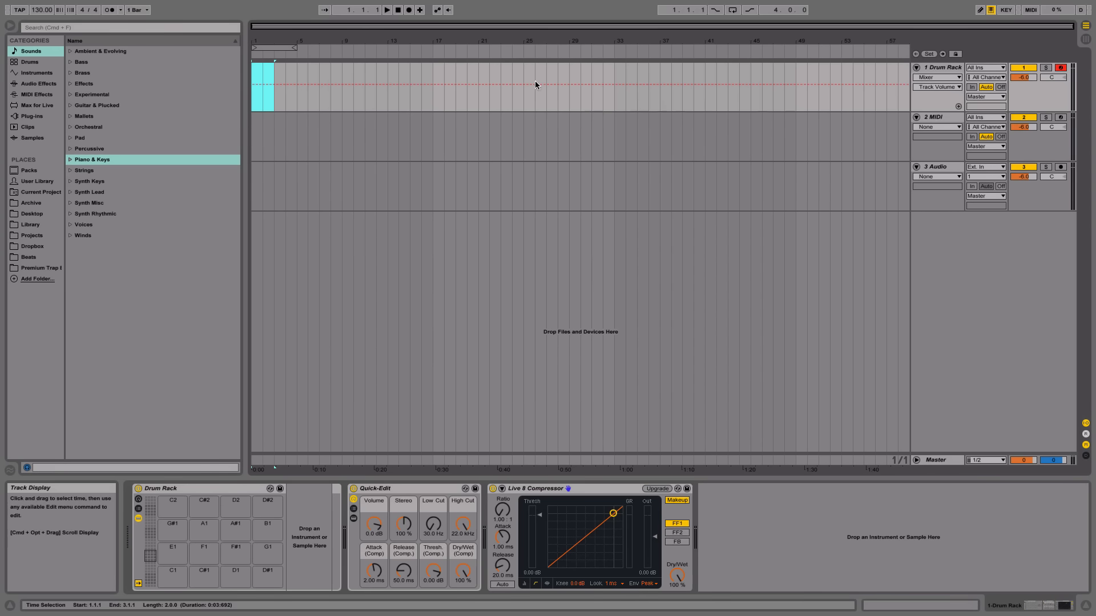
- Mark the first four bars of the second MIDI track and make that track the active one
left_click(946, 117)
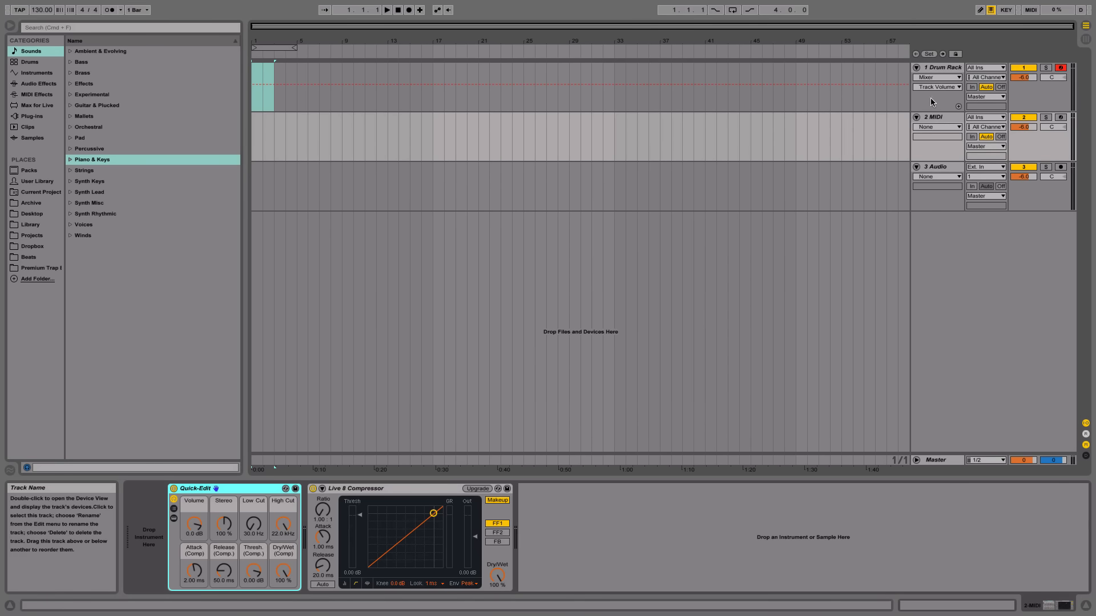
left_click(934, 116)
left_click_drag(302, 41, 331, 57)
left_click_drag(319, 118, 280, 124)
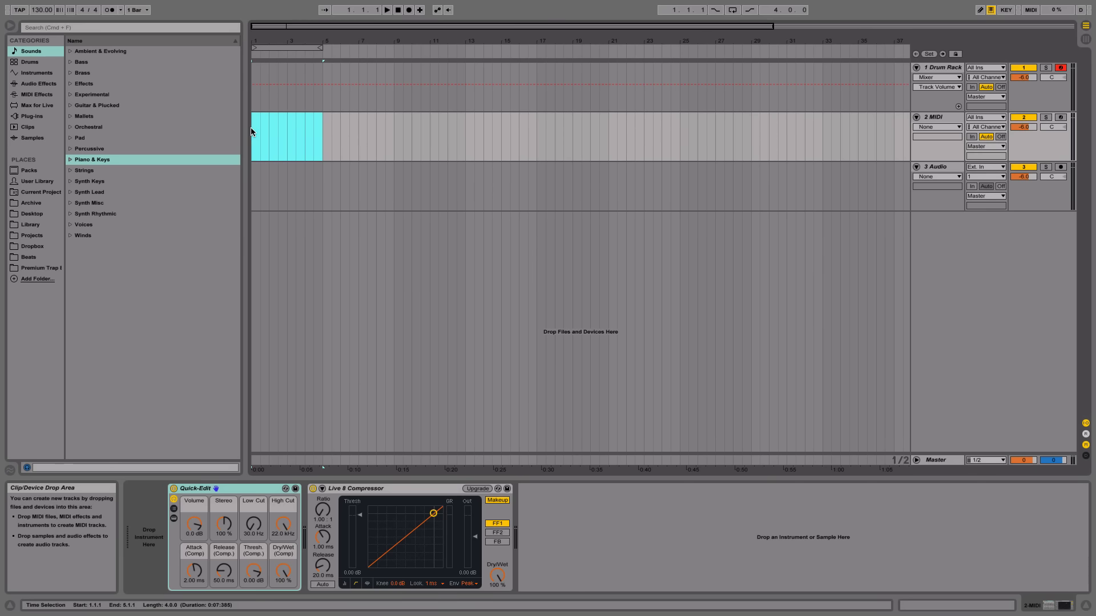
left_click(947, 121)
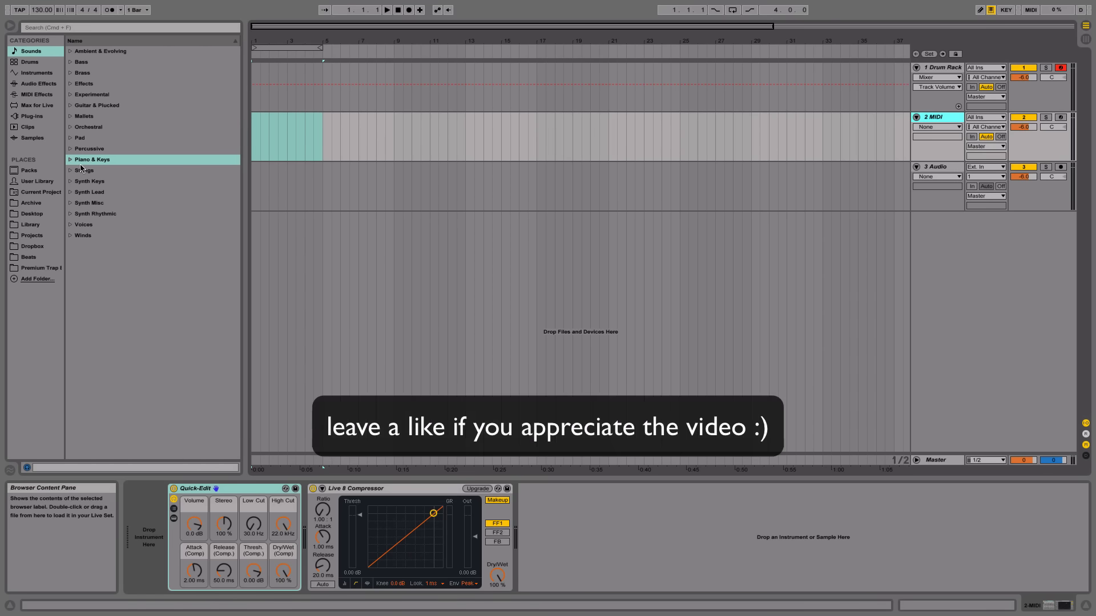
- Load the Keys-Beaten Bars.adg preset from the Experimental sounds onto the second MIDI track
left_click(78, 96)
scroll(142, 183, "down", 1)
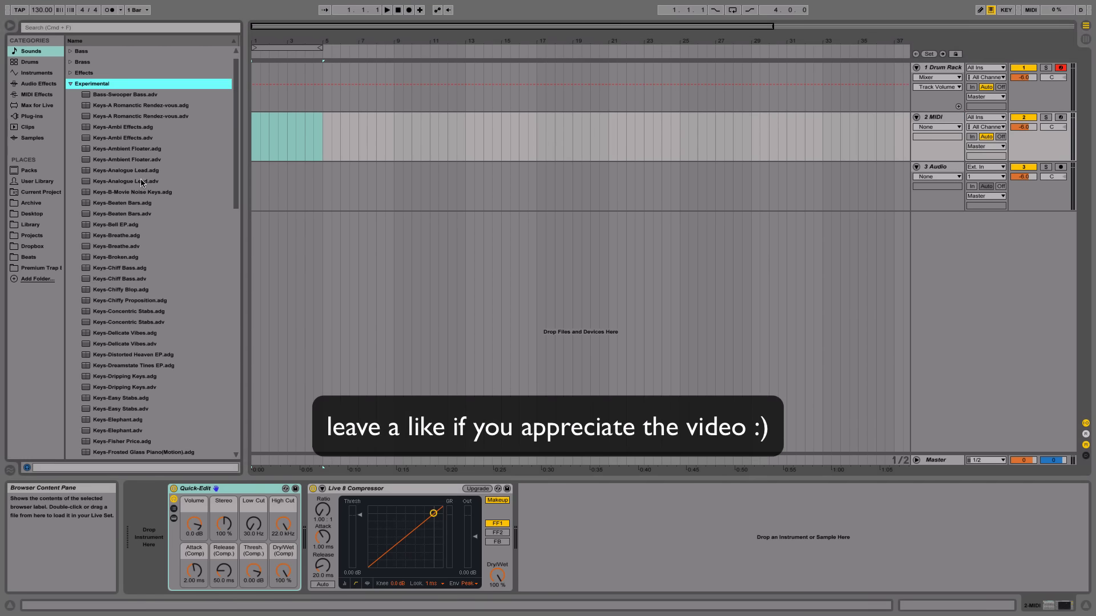
left_click(169, 207)
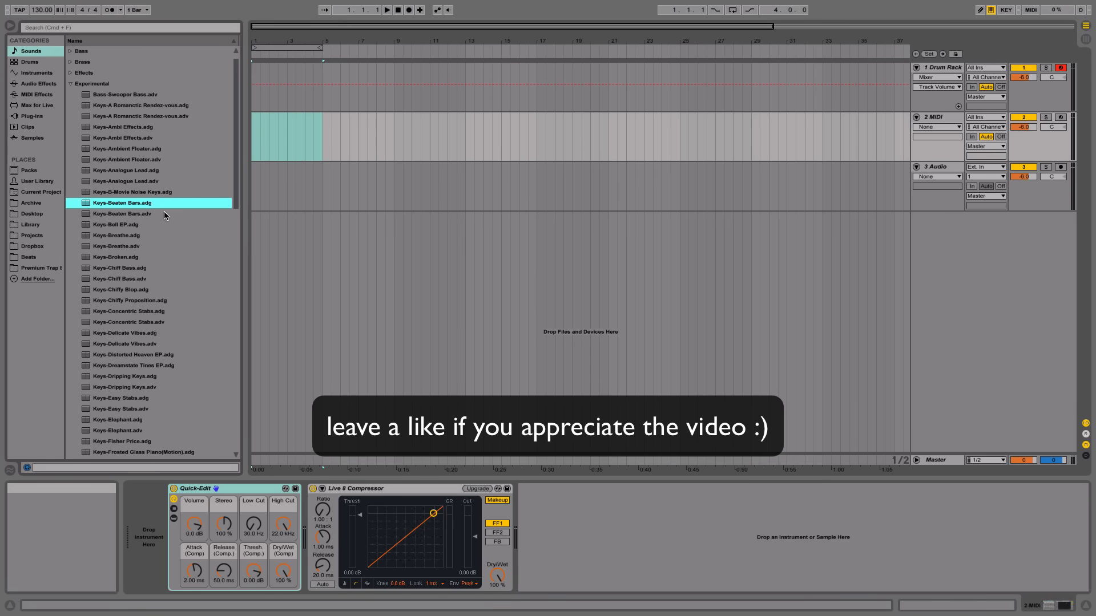
double_click(134, 201)
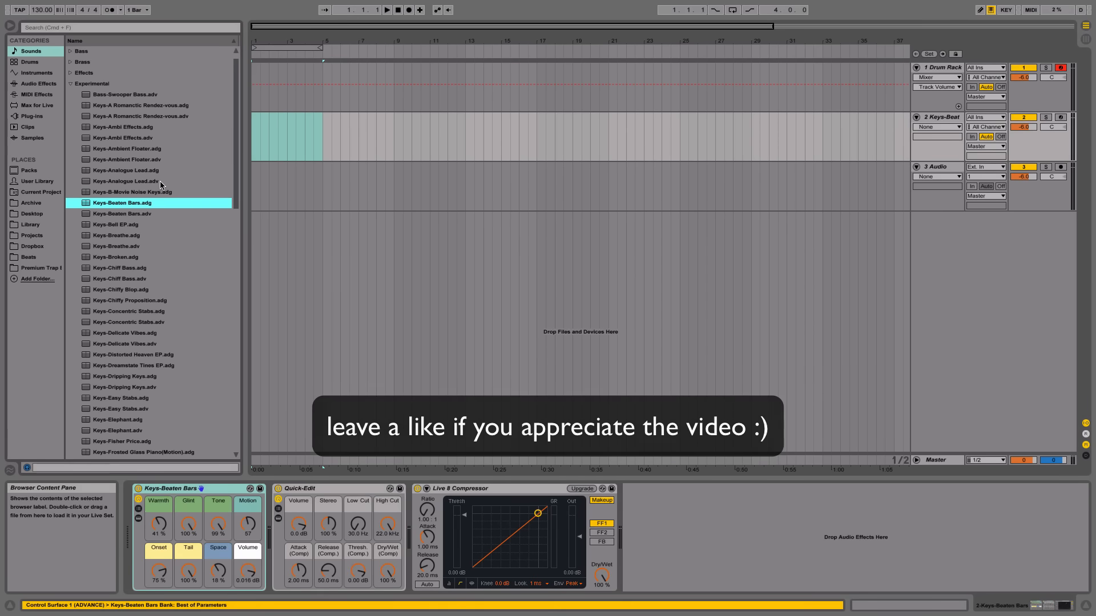
- Arm the keys track for recording and swap its instrument, trying Keys-Beaten Bars.adv before settling on Keys-Bell EP.adg
left_click(1061, 118)
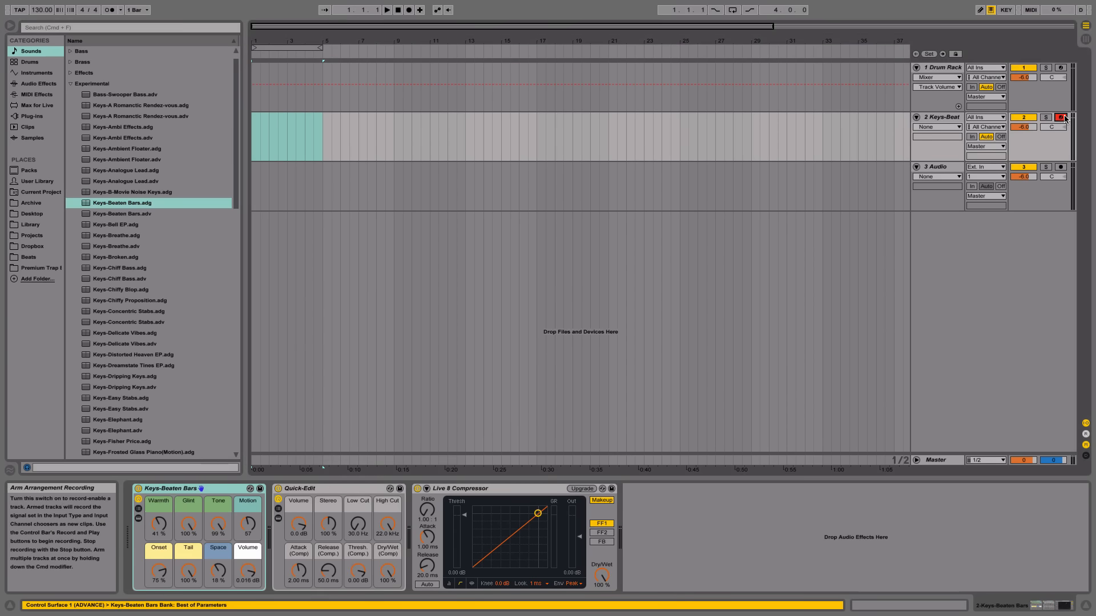
left_click(150, 215)
double_click(151, 215)
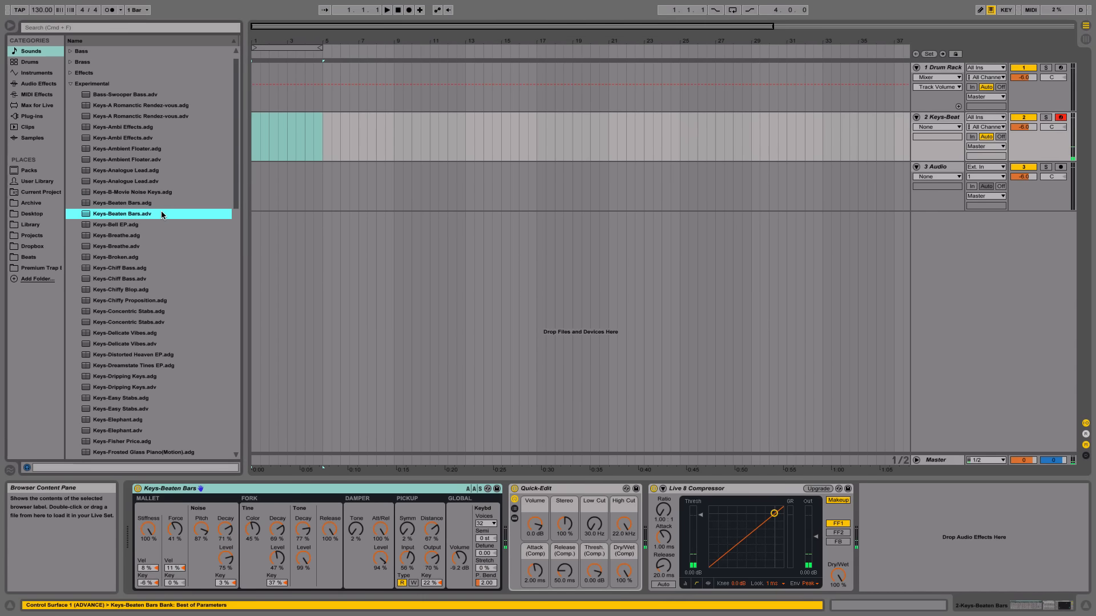
double_click(136, 225)
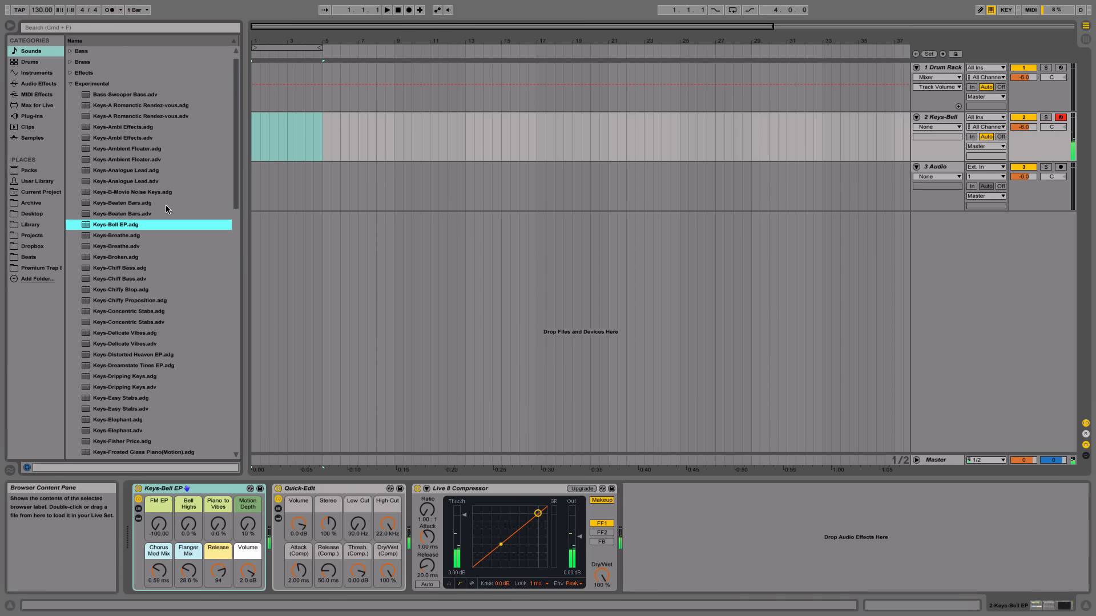
- Create an empty MIDI clip over the first four bars of the keys track and open its note editor
left_click_drag(262, 146, 296, 146)
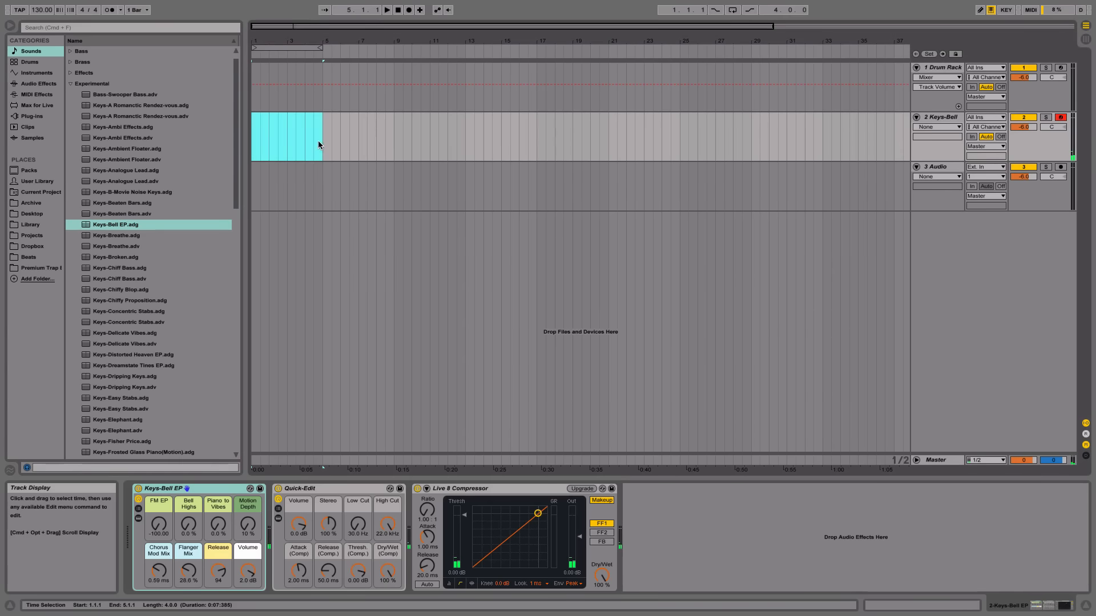
key("super+shift+m")
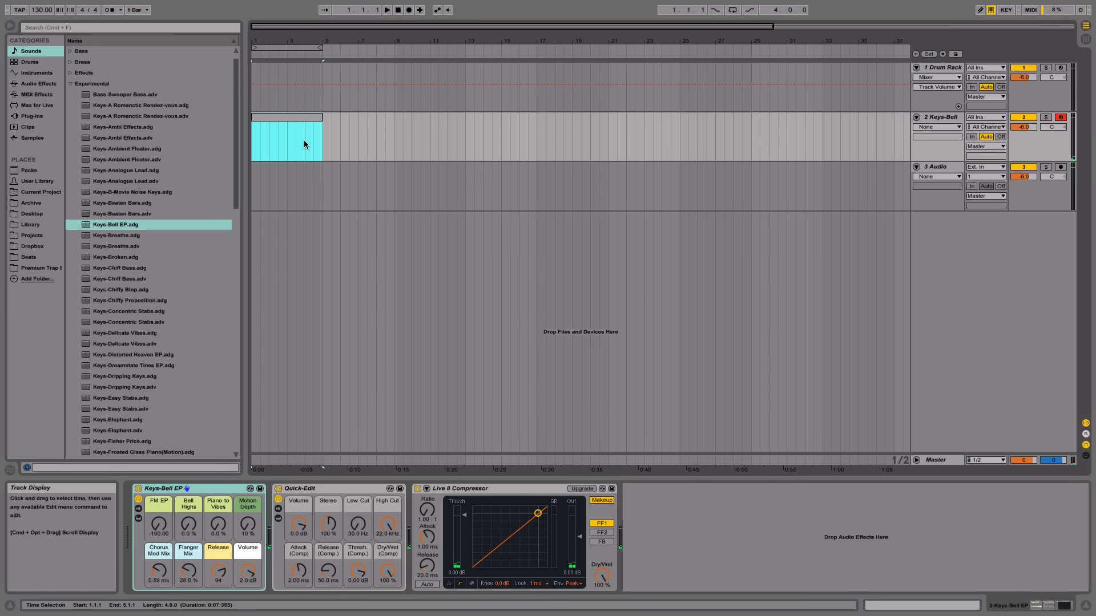
double_click(283, 118)
left_click_drag(264, 373, 291, 373)
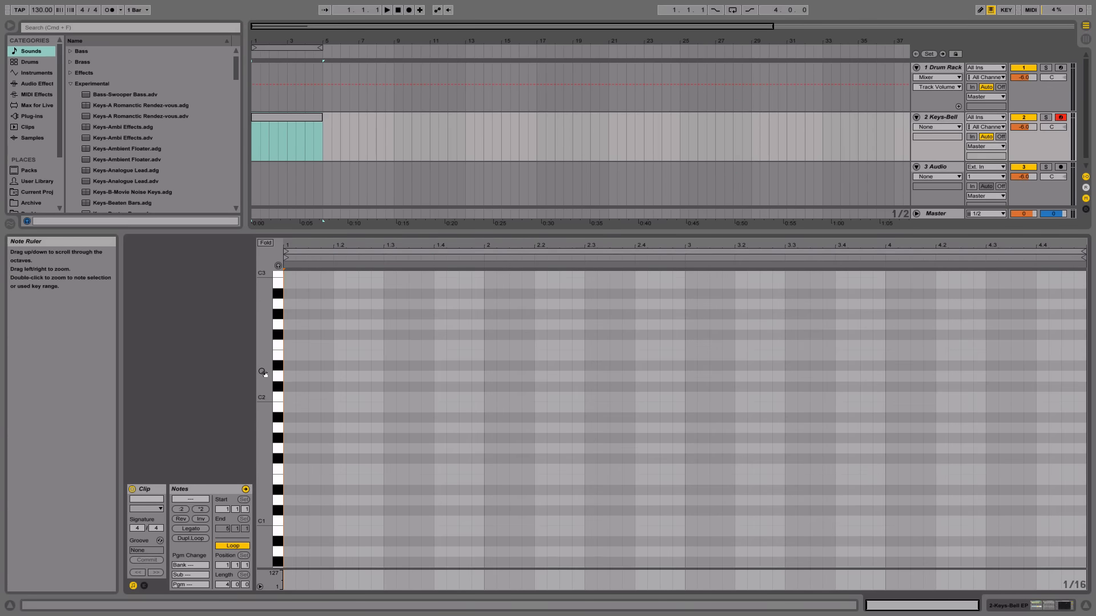
- Add a C2 note at the clip's start, lengthen it to two sixteenths and play it back
double_click(287, 397)
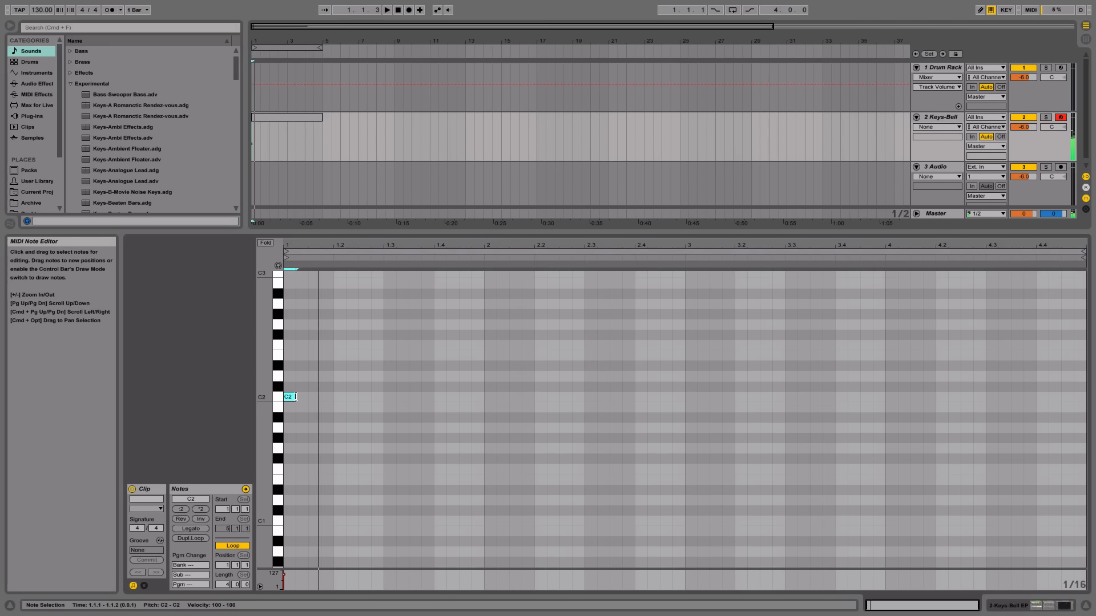
left_click_drag(296, 396, 307, 397)
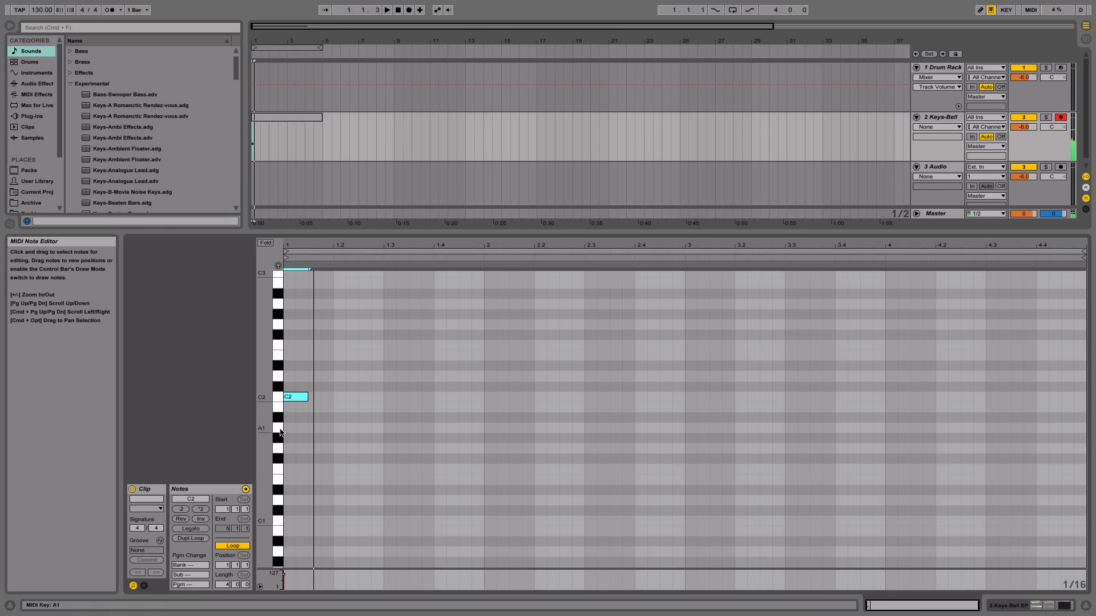
key("space")
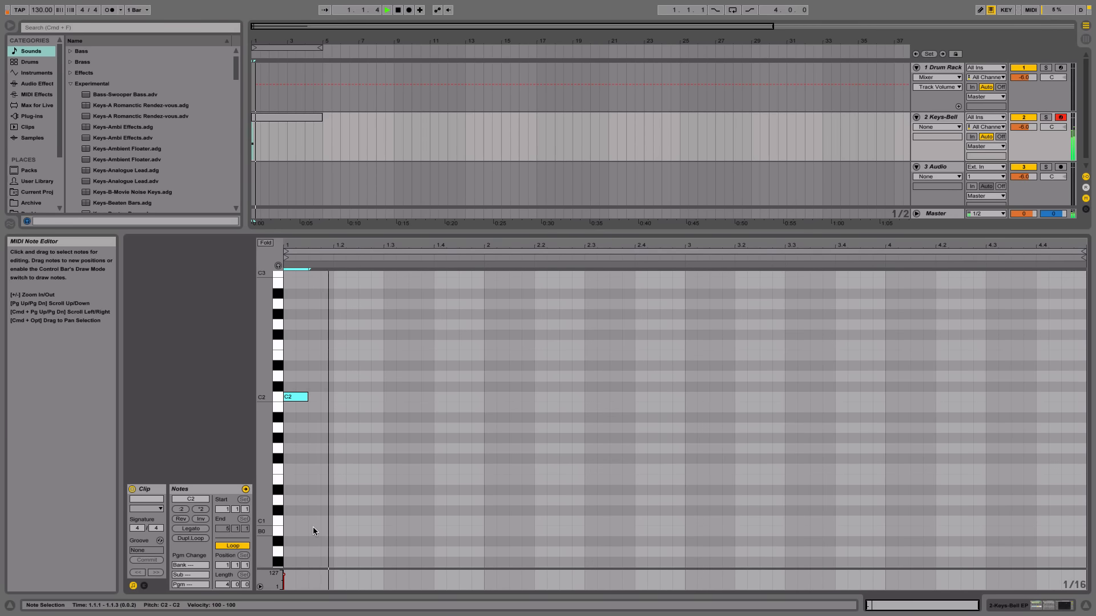
- Add sixteenth notes D#3 at 1.2, D3 at 1.3 and G2 at 1.4, and play the melody
scroll(356, 498, "up", 3)
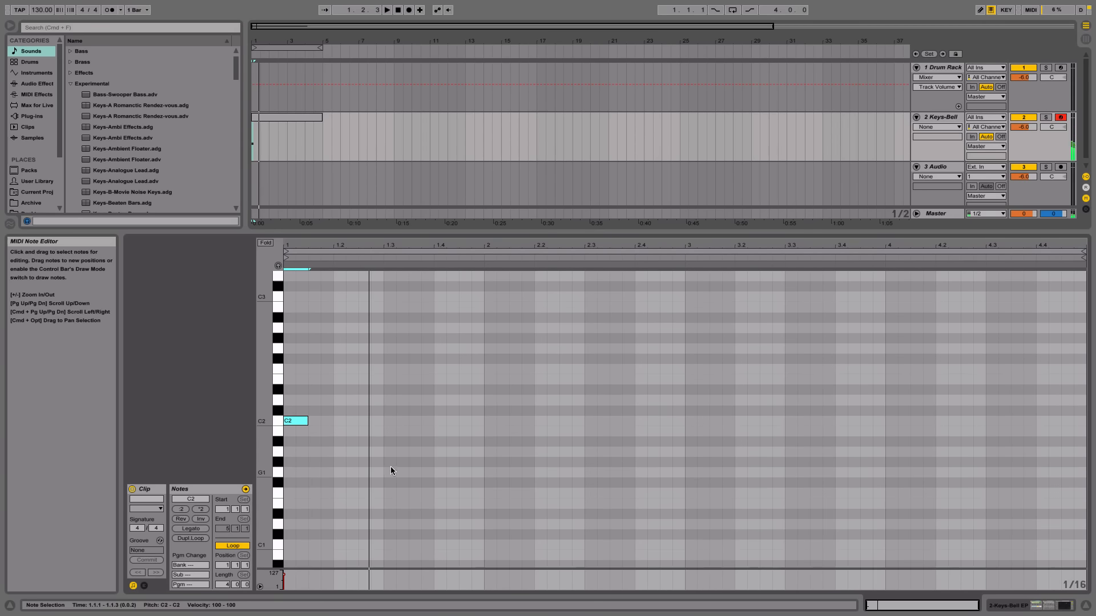
double_click(341, 287)
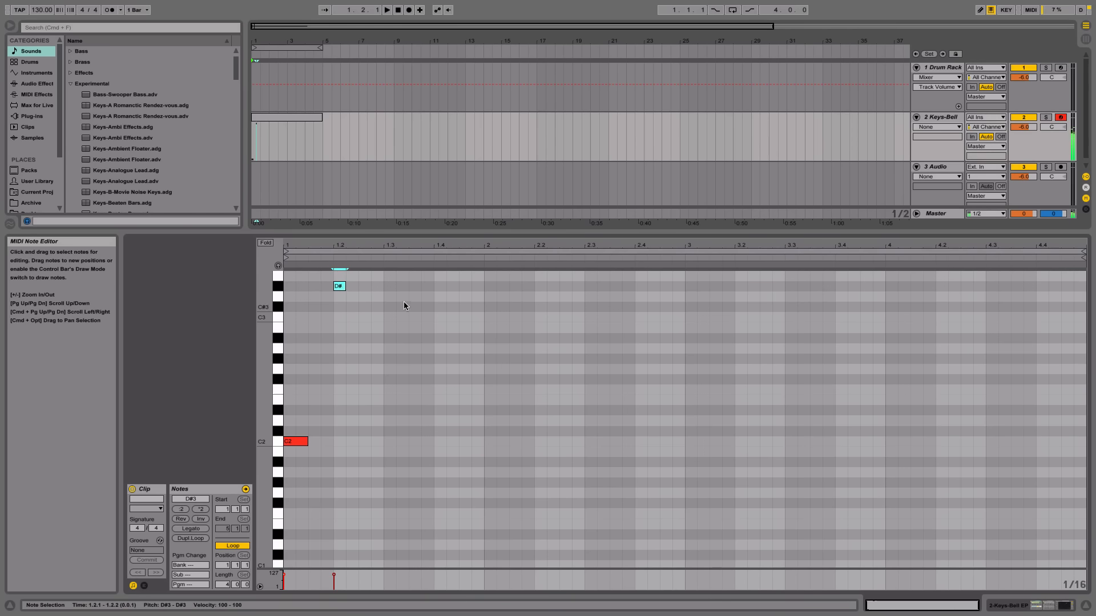
double_click(392, 297)
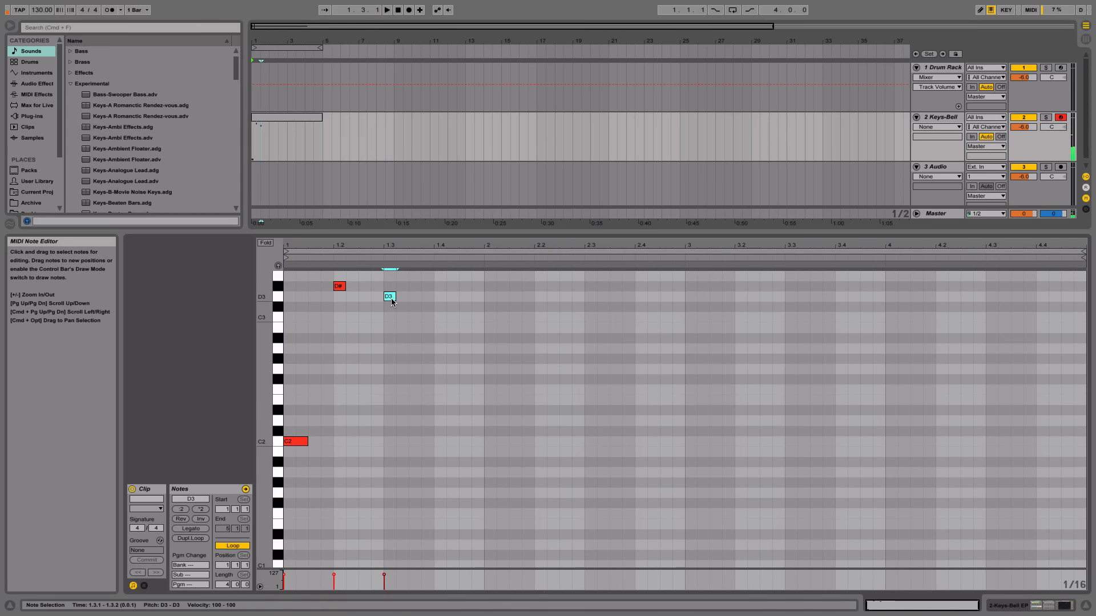
double_click(444, 370)
key("space")
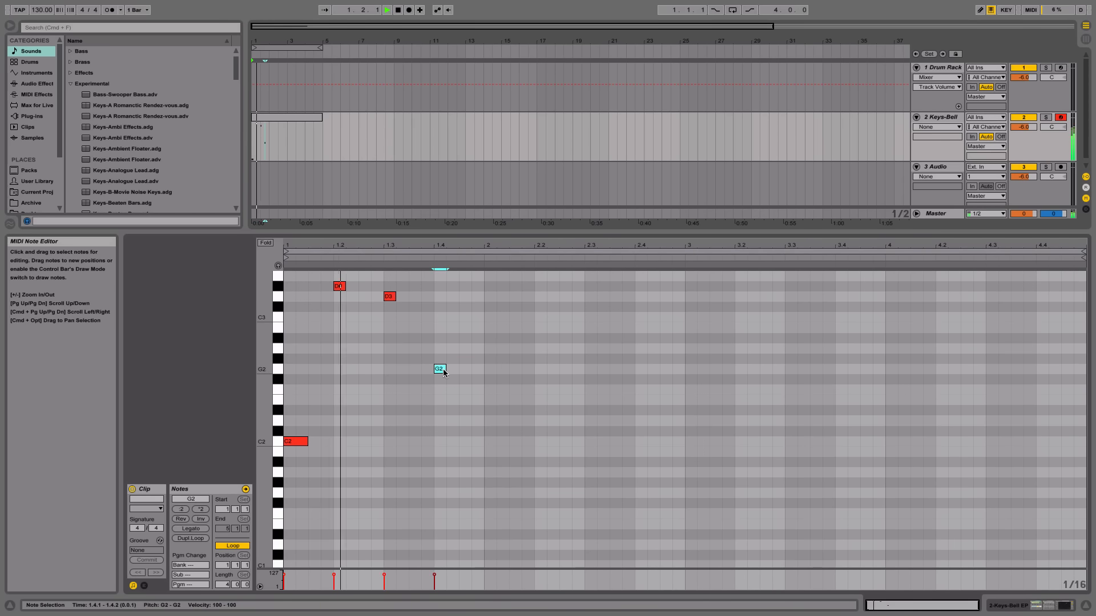
key("space")
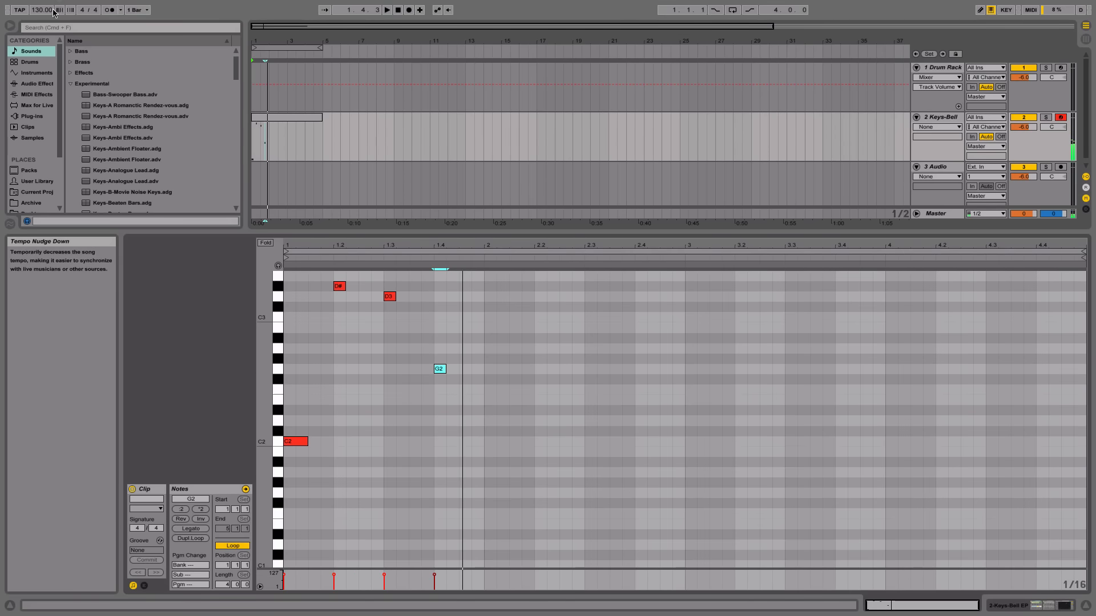
scroll(163, 177, "up", 1)
left_click(162, 181)
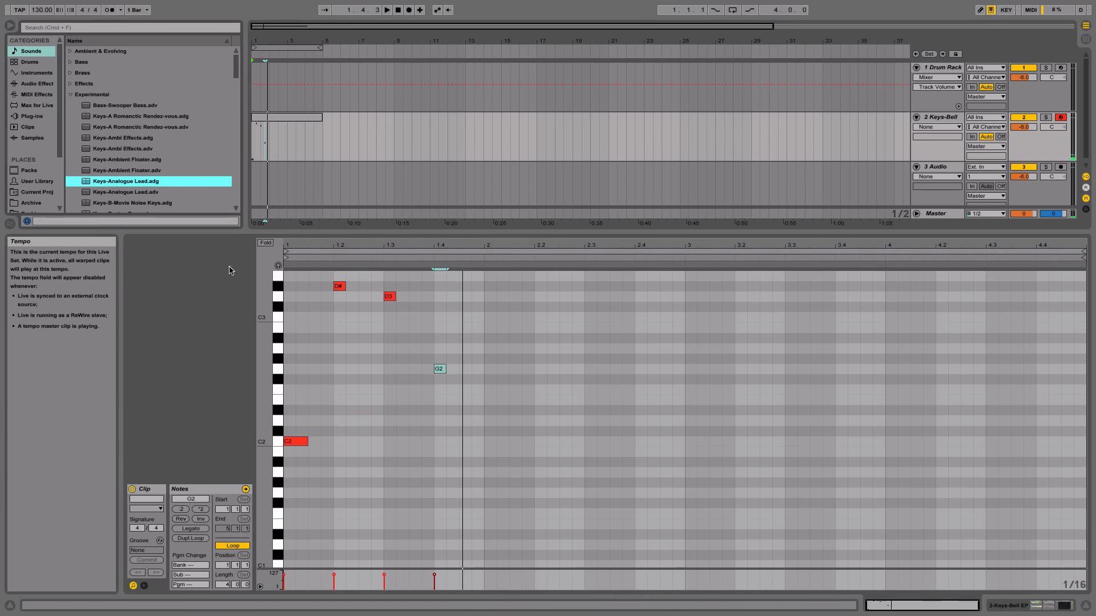
left_click(313, 310)
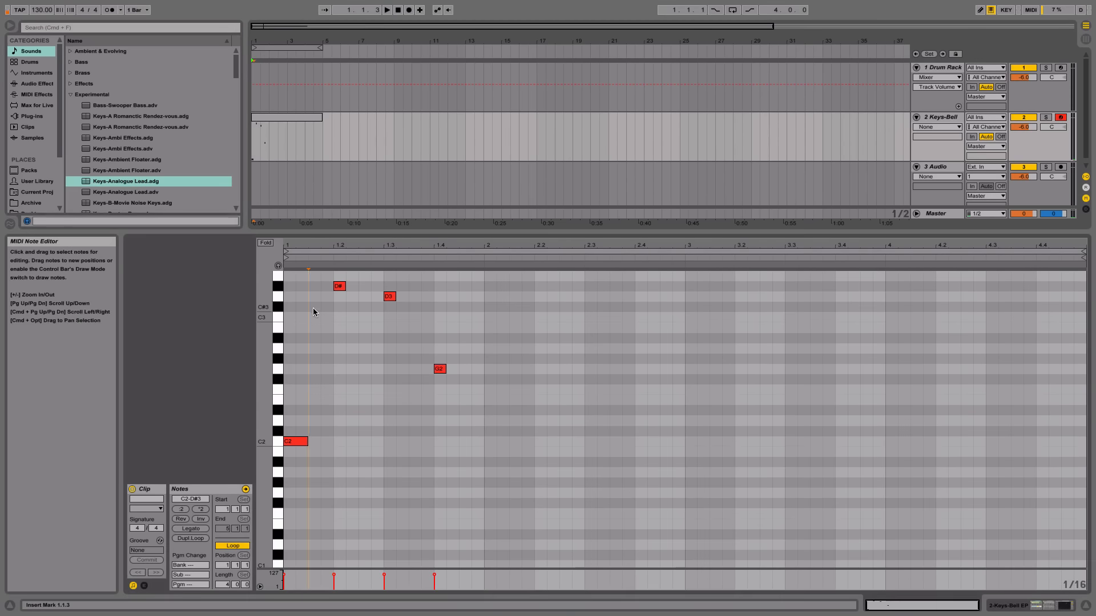
- Try moving the notes closer together, with D#3 at 1.1.3, D3 at 1.2 and G2 at 1.2.3, and play the result
left_click(336, 287)
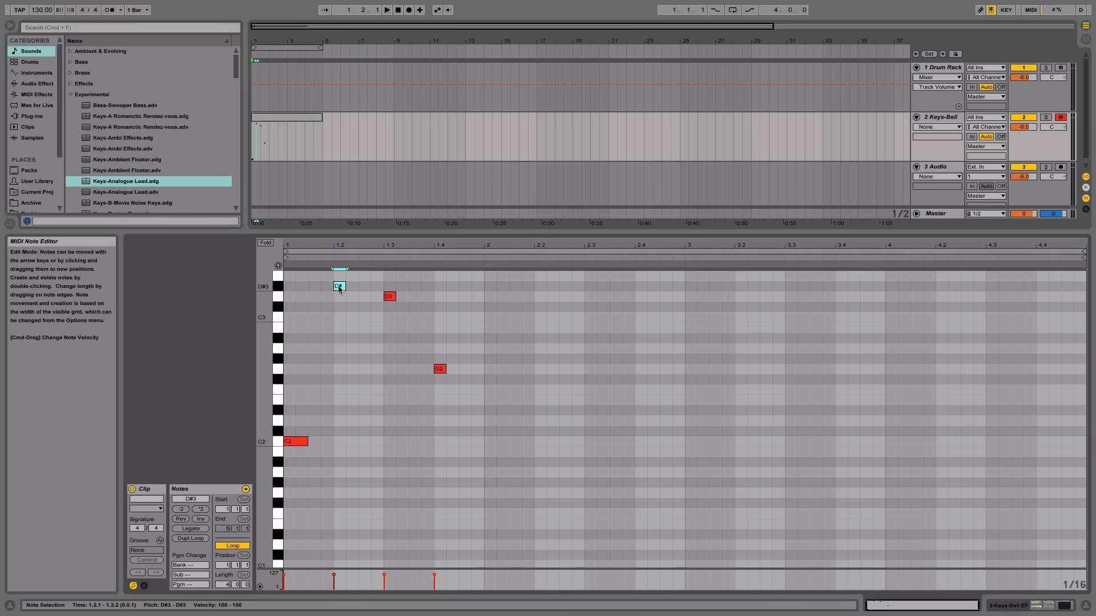
left_click_drag(338, 289, 314, 289)
left_click_drag(386, 300, 347, 300)
key("space")
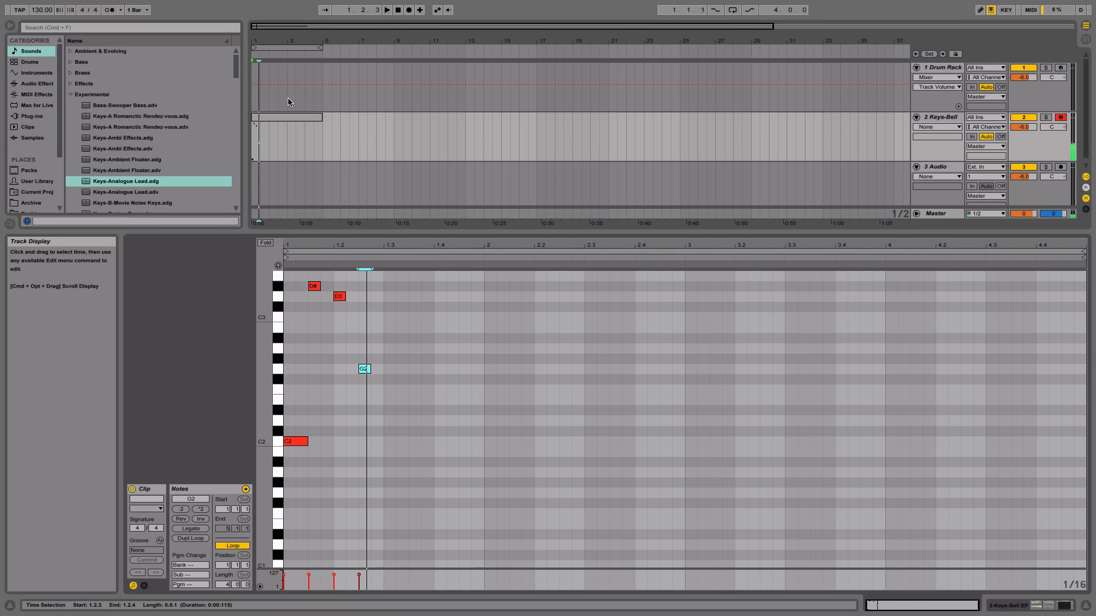
- Undo the moves of the D#3, D3 and G2 notes
key("super+z")
key("super+z")
key("super+z")
key("super+z")
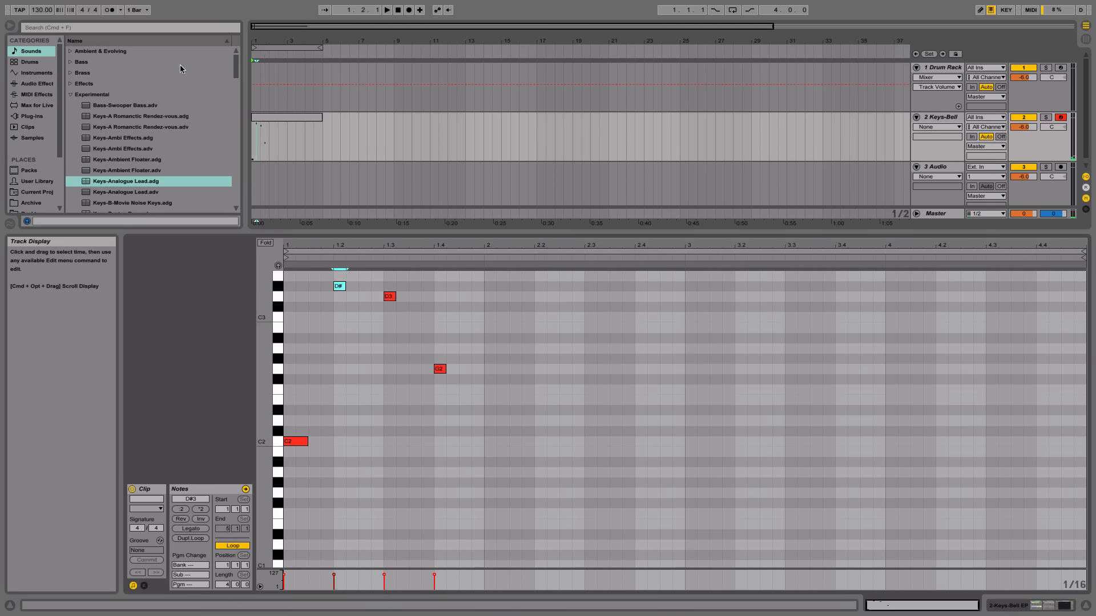
- Set the tempo to 140 BPM and play the melody several times
mouse_move(44, 10)
left_mouse_down()
mouse_move(44, 0)
mouse_move(44, 21)
left_mouse_up()
key("space")
key("space")
key("space")
key("space")
key("space")
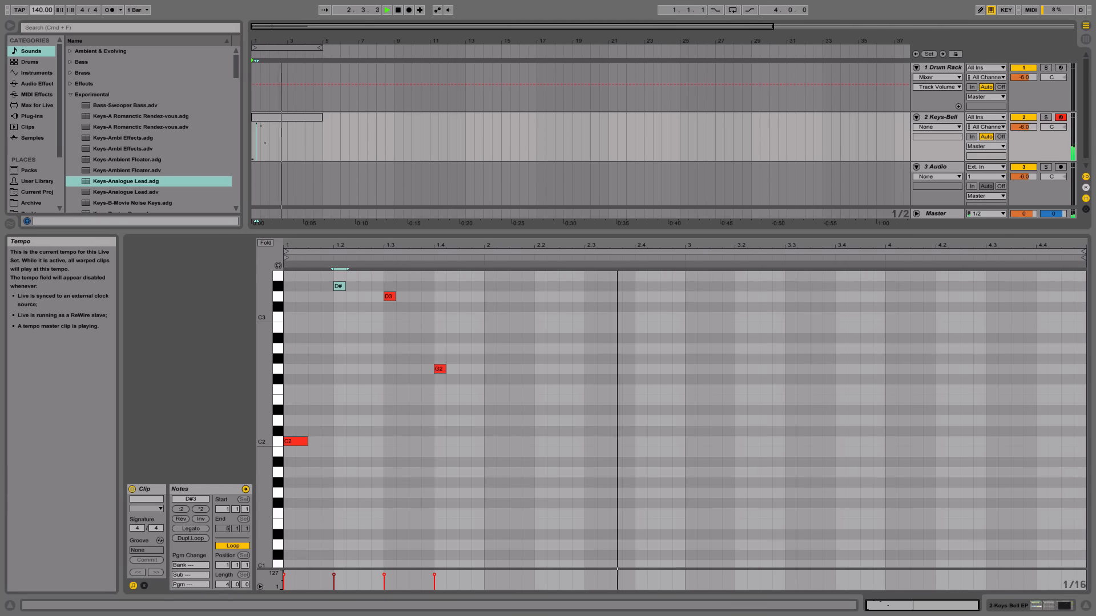
key("space")
- Set the velocity of the D#3 note to 67 and of the G2 note to 72 while listening to the melody
left_click(396, 379)
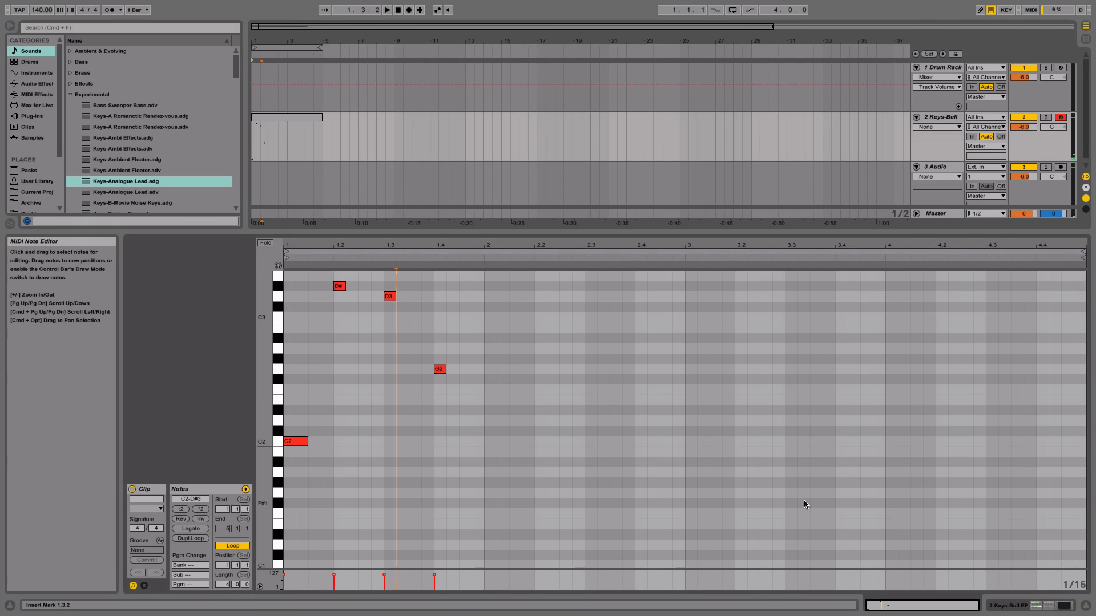
left_click(339, 286)
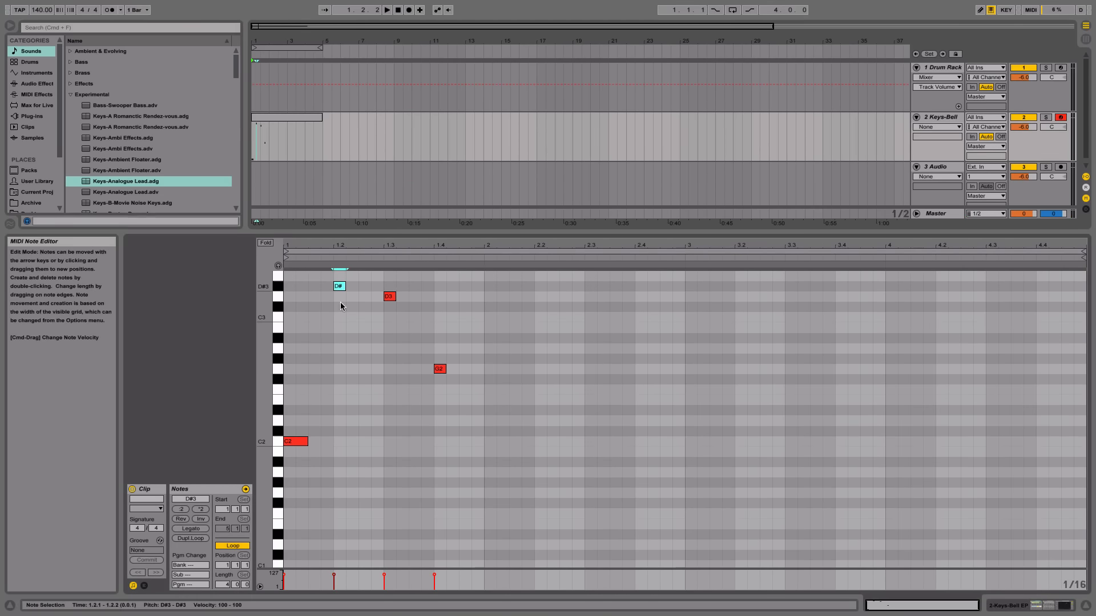
left_click_drag(332, 573, 333, 577)
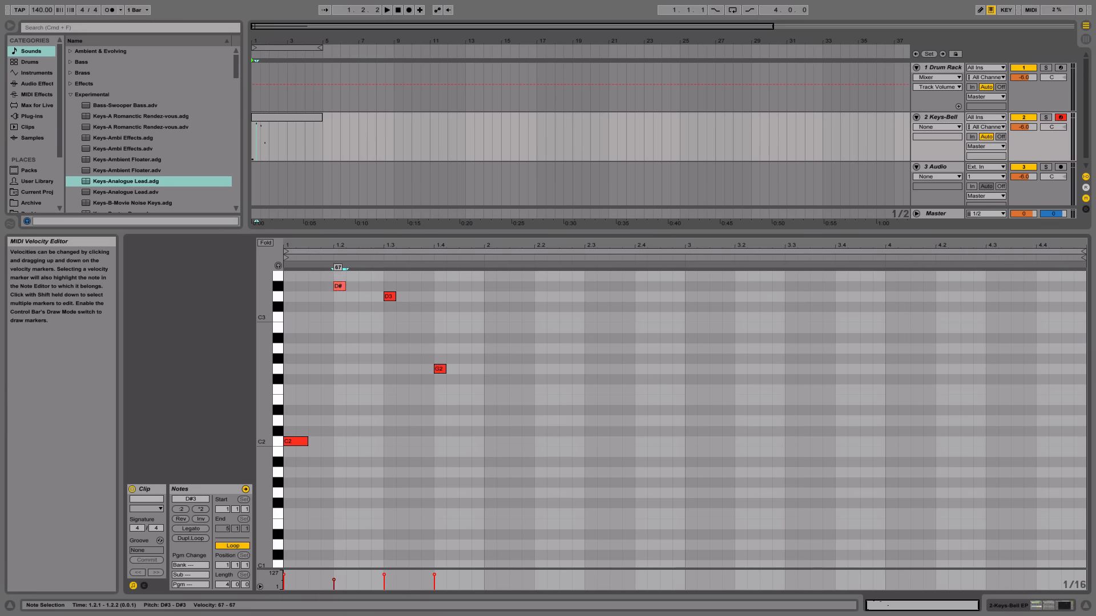
key("space")
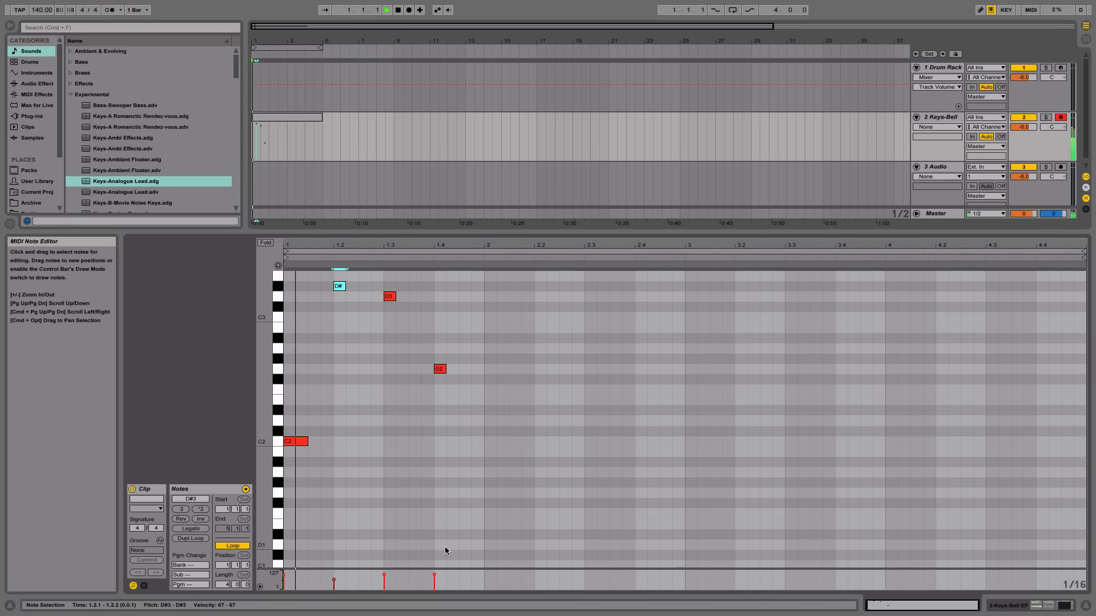
left_click_drag(433, 582, 434, 579)
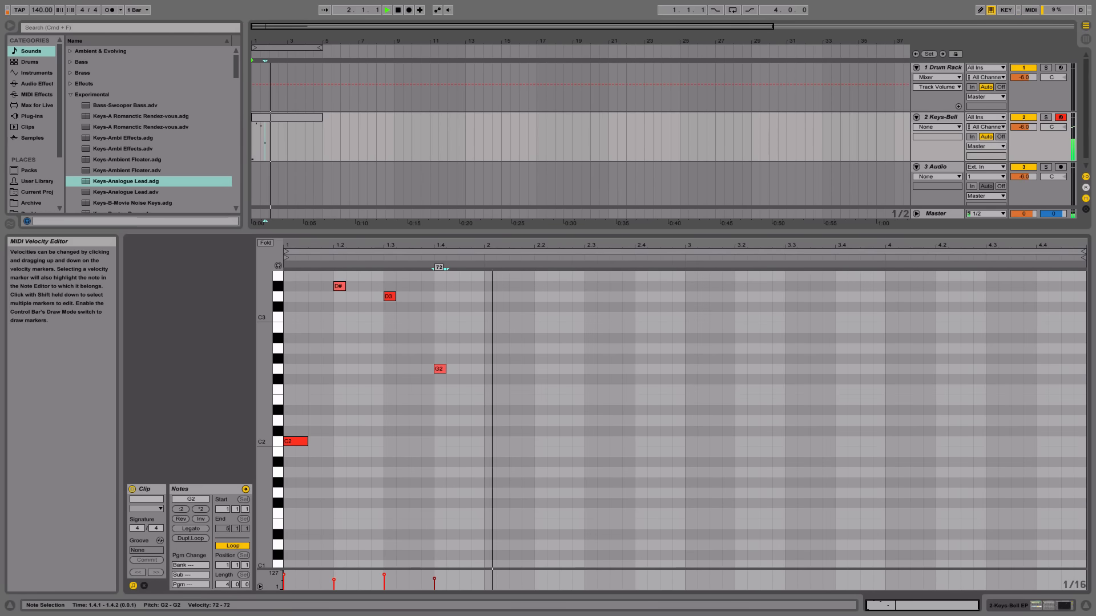
key("space")
left_click(454, 440)
- Duplicate the one-bar, four-note pattern three times to fill the four-bar clip
left_click_drag(293, 279, 478, 465)
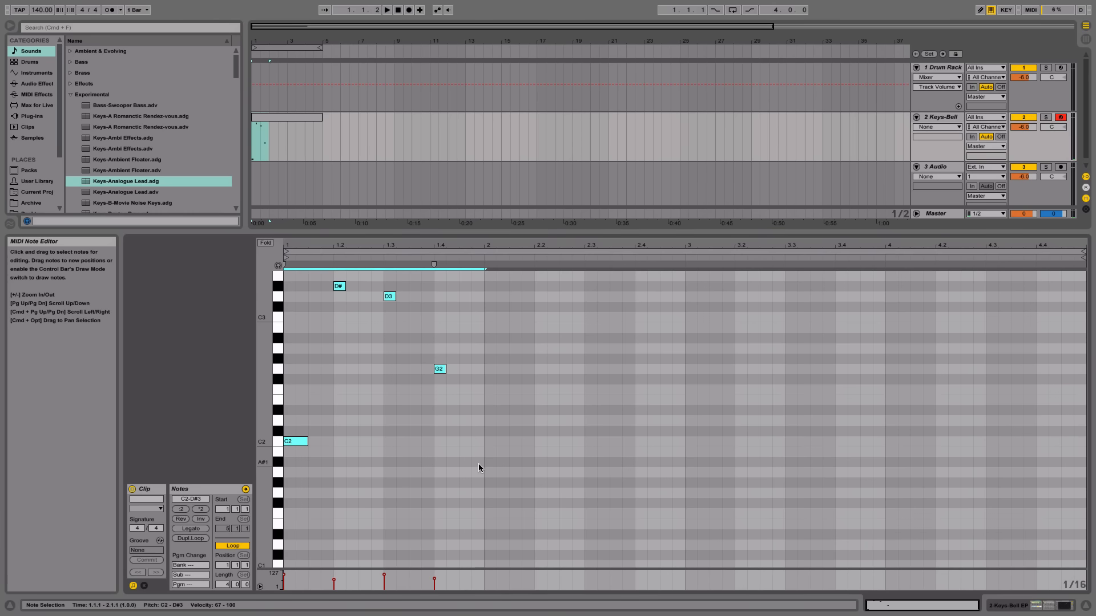
key("super+d")
key("super+d")
key("super+d")
left_click(968, 398)
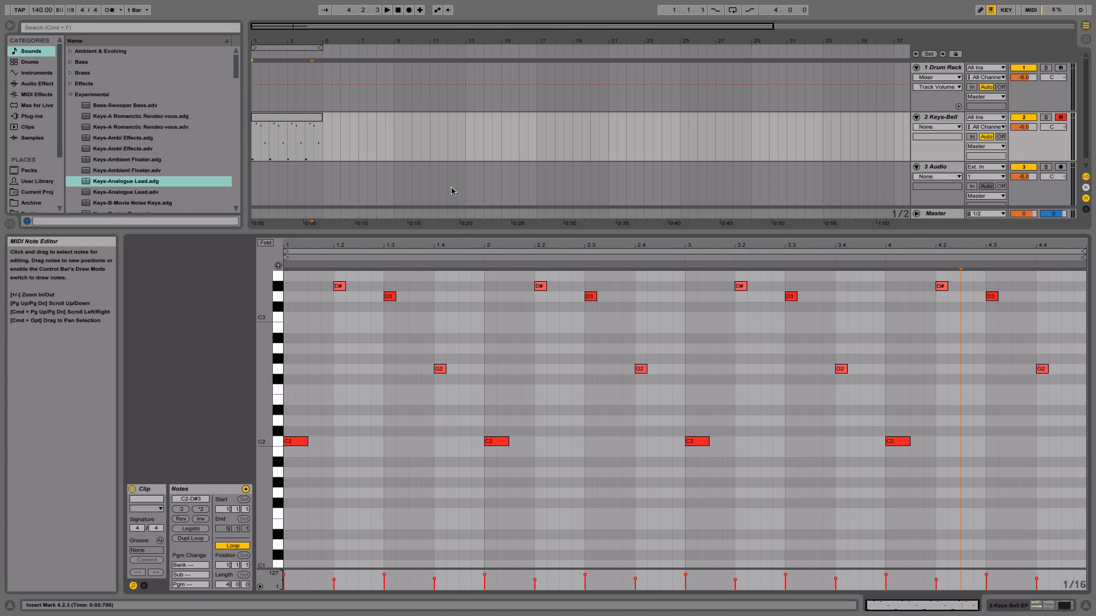
- Turn on looping across the four-bar melody clip and play it from the start
left_click(733, 10)
left_click(267, 48)
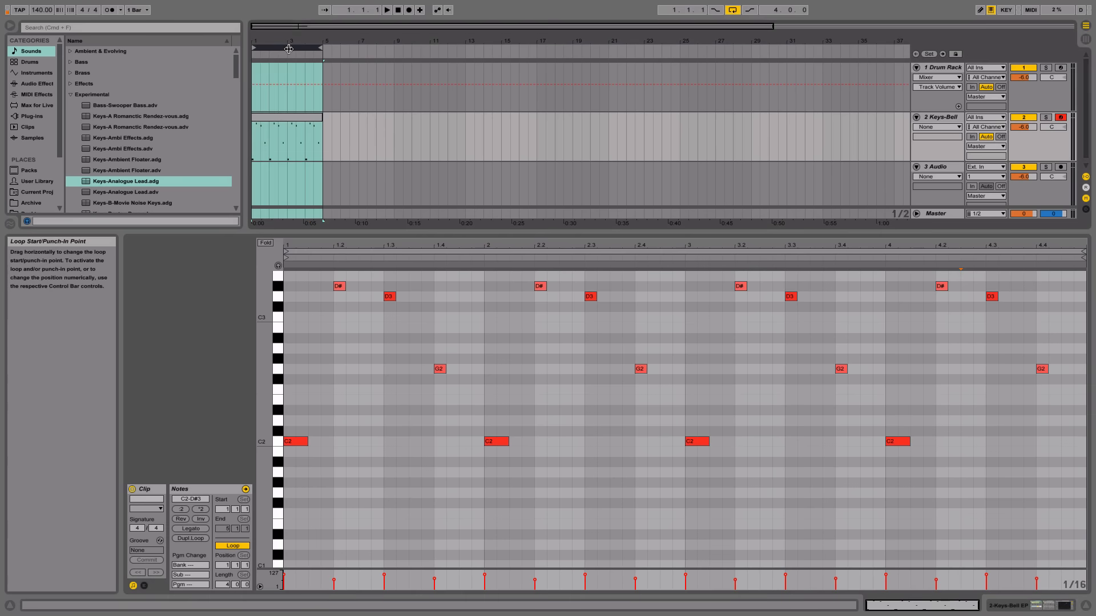
left_click(284, 118)
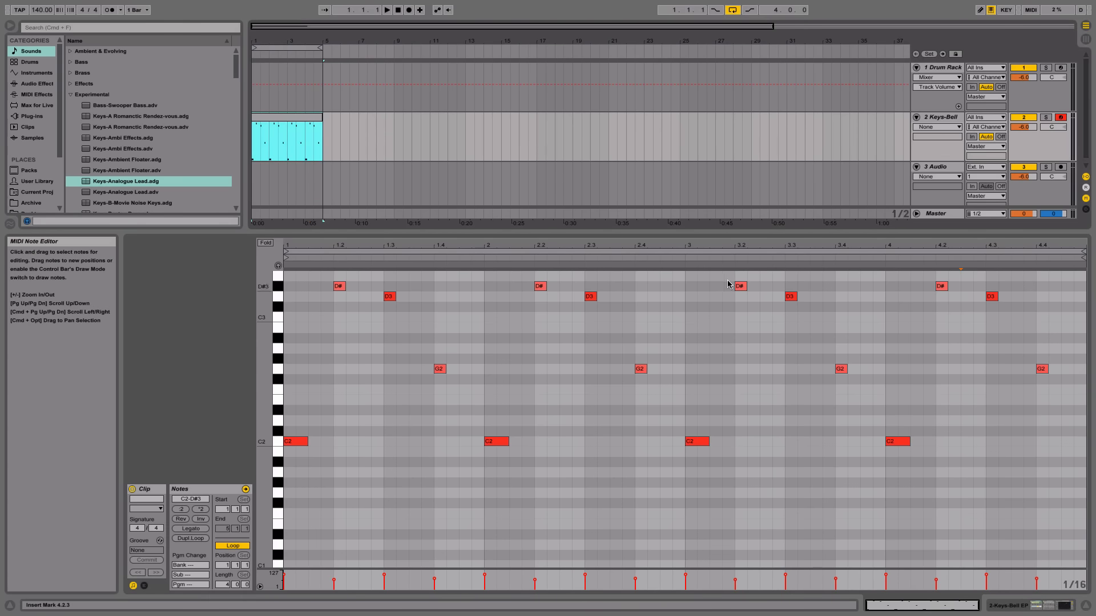
scroll(876, 357, "up", 1)
key("space")
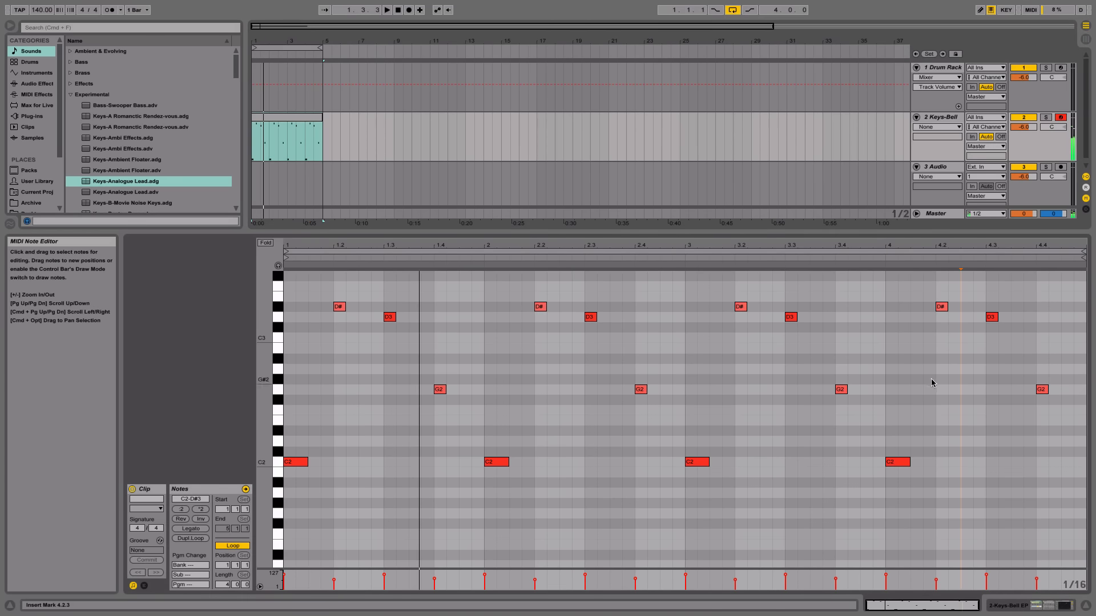
- Raise the last G2 note at 4.4 to C3 while listening to the looped melody
left_click(1042, 390)
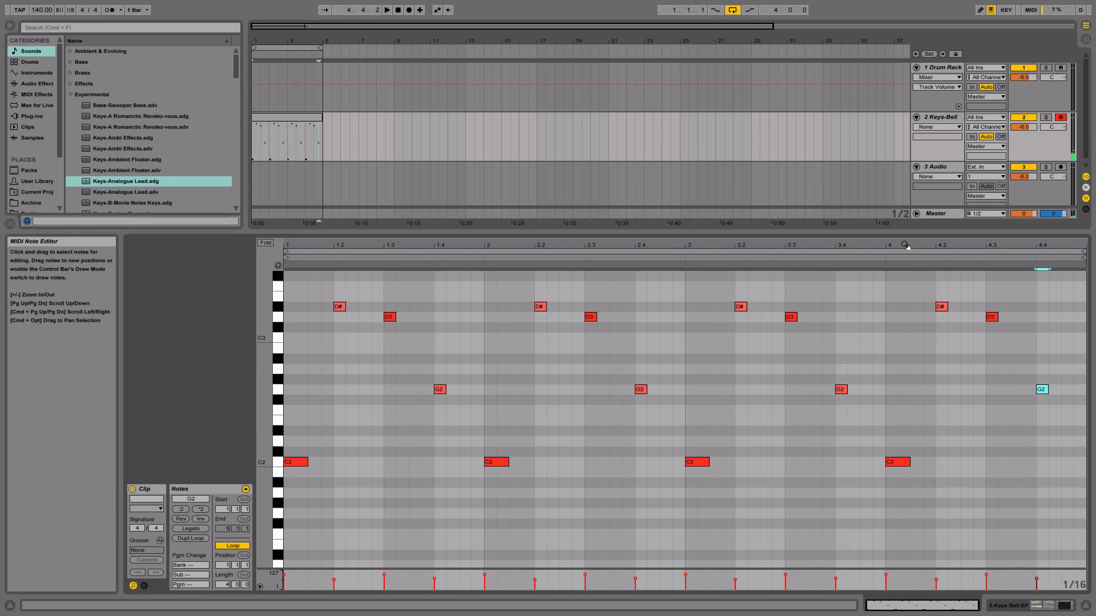
mouse_move(901, 246)
left_mouse_down()
mouse_move(902, 286)
mouse_move(768, 263)
mouse_move(901, 246)
left_mouse_up()
left_click(931, 434)
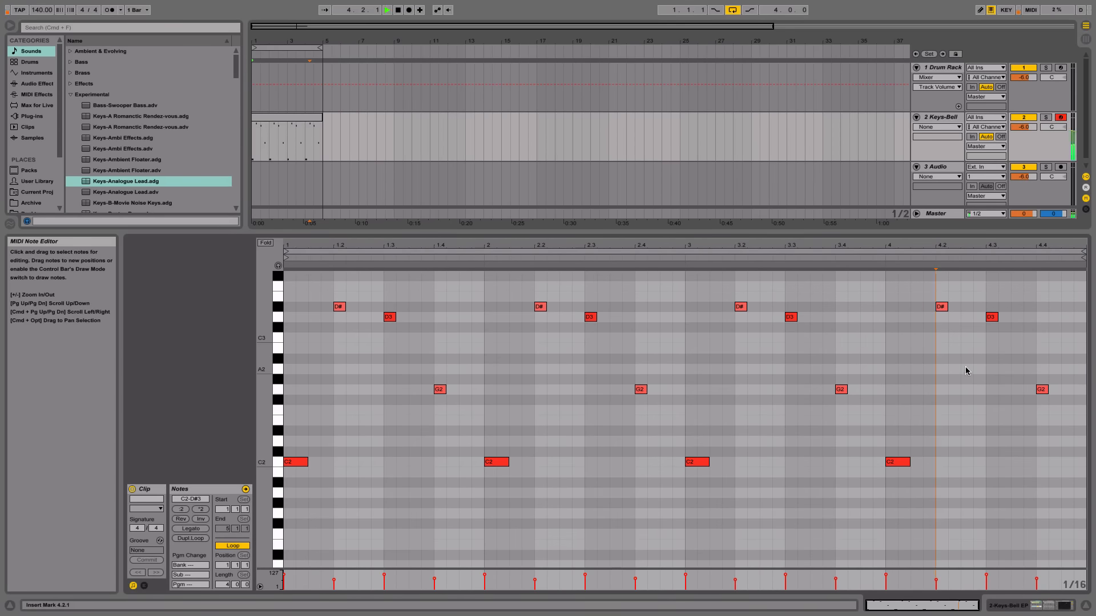
key("space")
left_click(1044, 390)
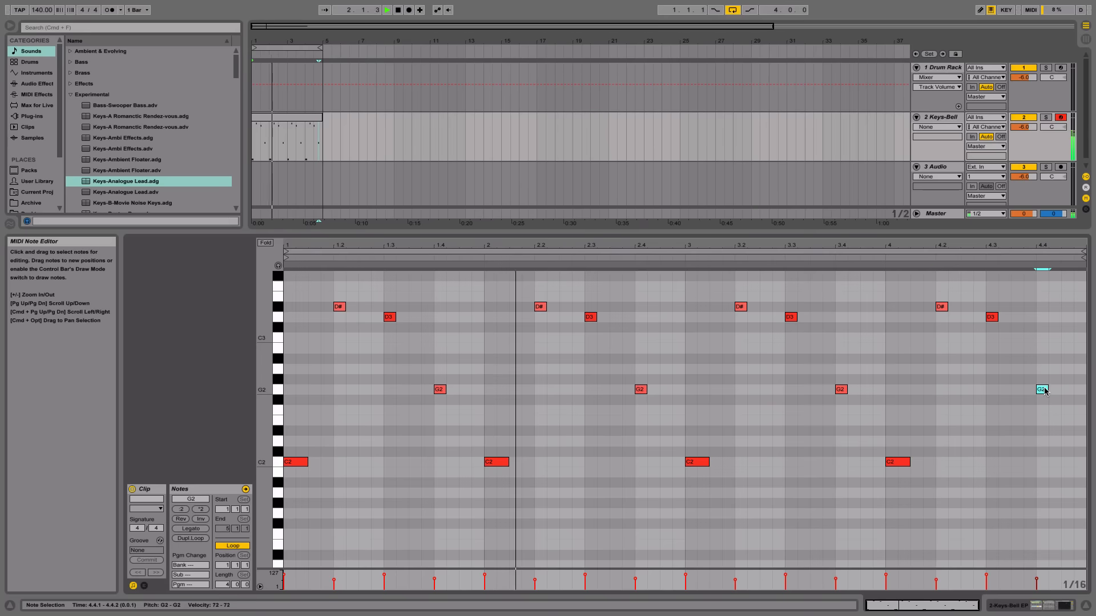
left_click_drag(1046, 390, 1046, 370)
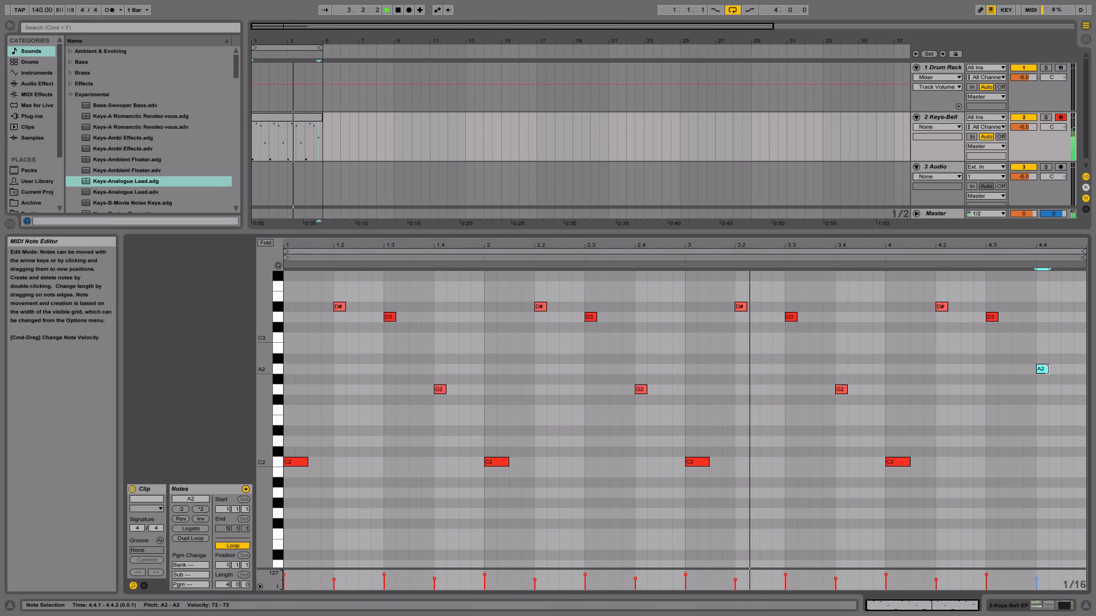
key("XF86AudioLowerVolume")
key("XF86AudioLowerVolume")
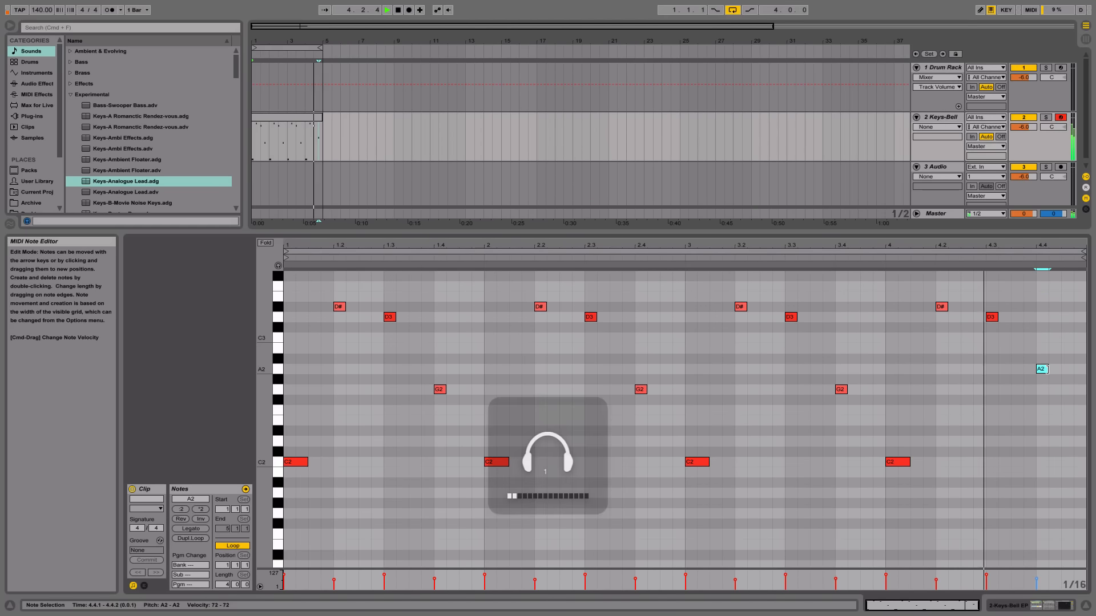
key("space")
key("Up")
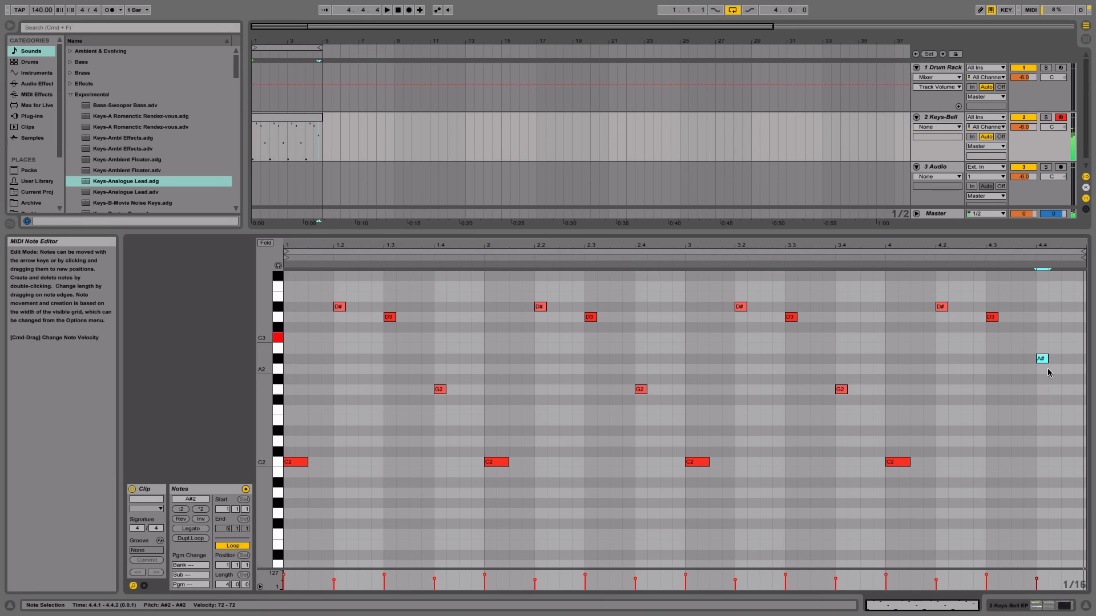
key("Up")
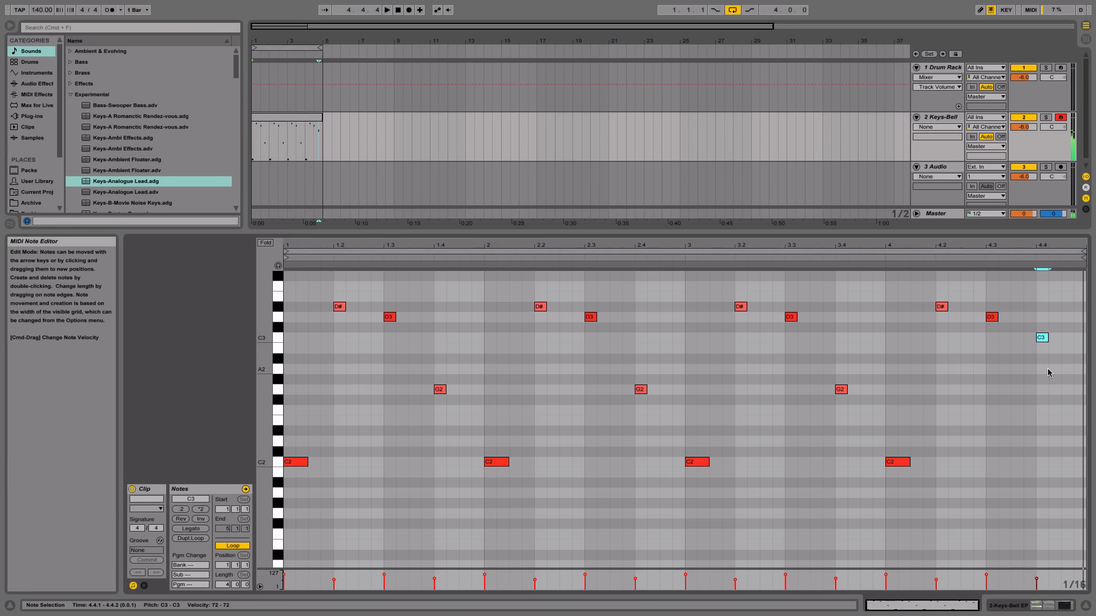
- Play the looped melody again to check the changed last note, lowering the system volume
key("space")
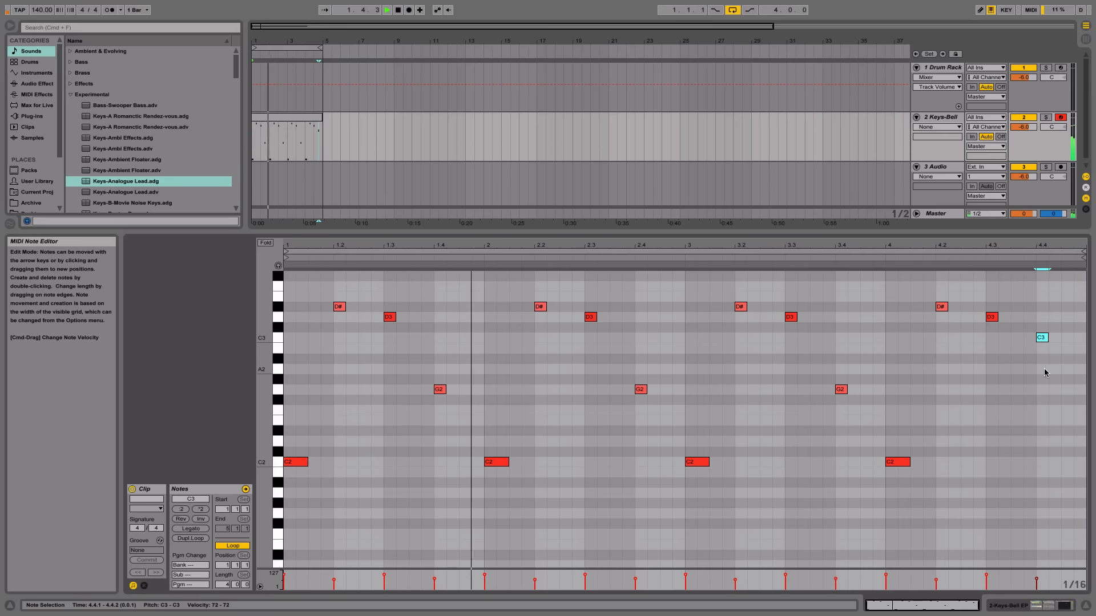
key("space")
key("XF86AudioLowerVolume")
key("XF86AudioLowerVolume")
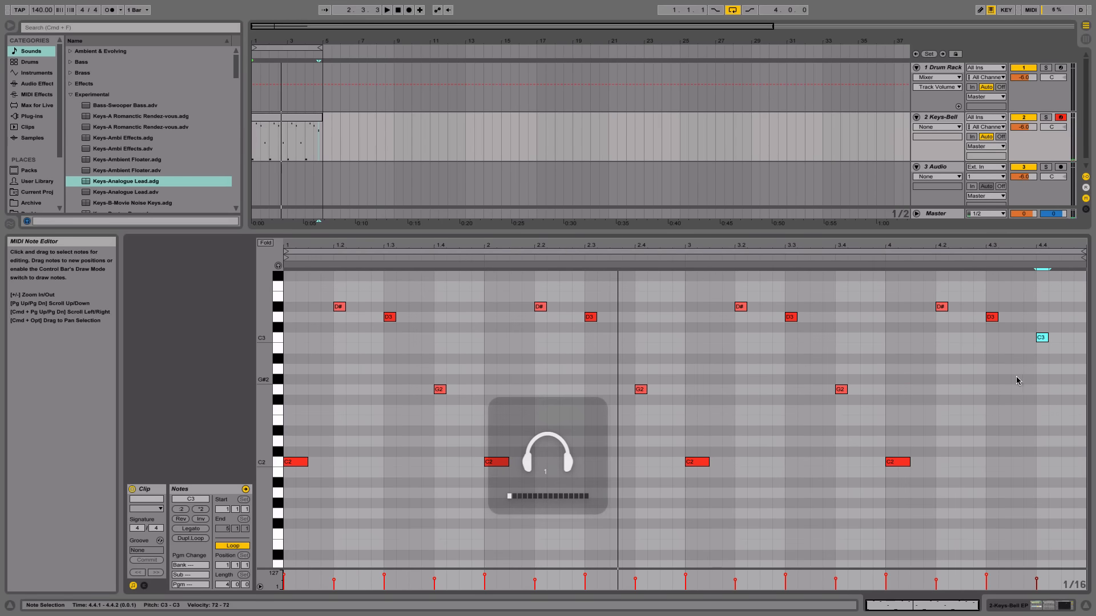
key("space")
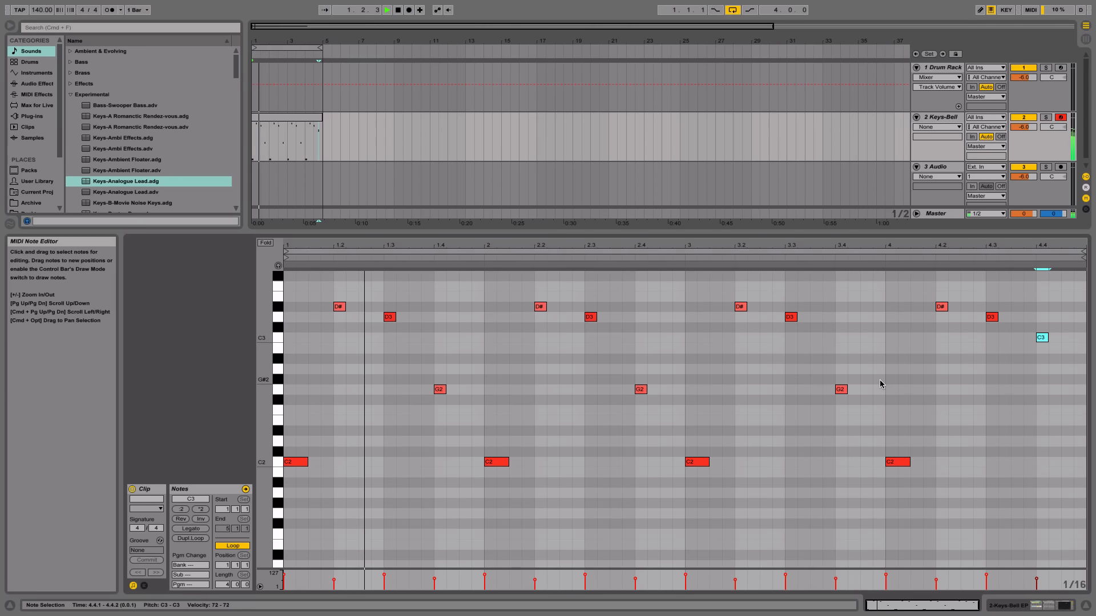
- Hide the note editor, stop playback and rename the bell keys track to Melody
left_click(1085, 605)
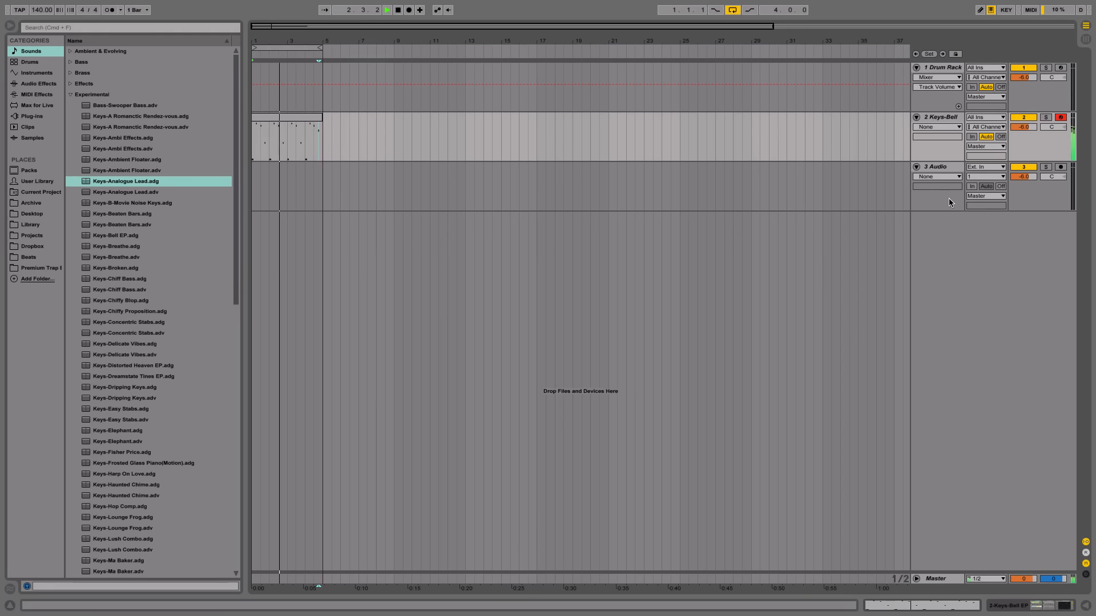
key("space")
left_click(960, 119)
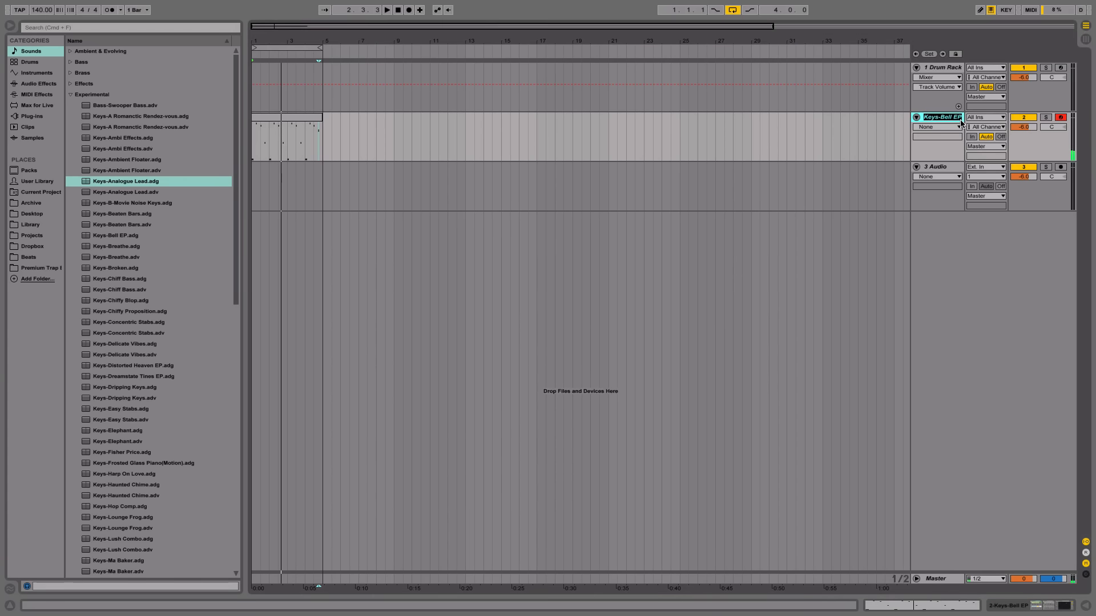
type("Melody")
key("Return")
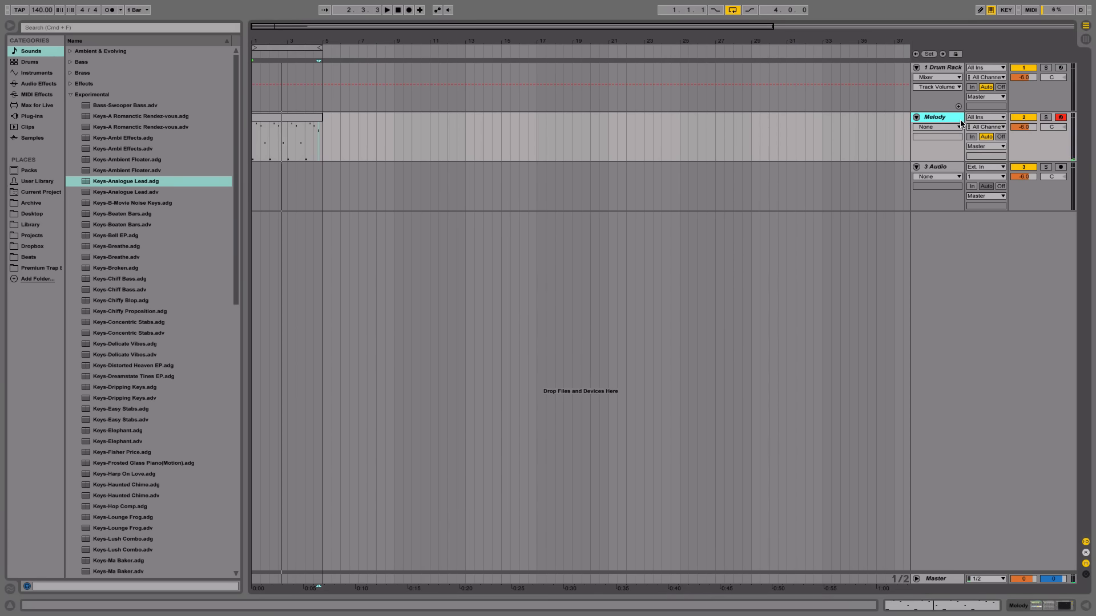
- Insert a new MIDI track below the Melody track and place the insert marker at its start
key("super+shift+t")
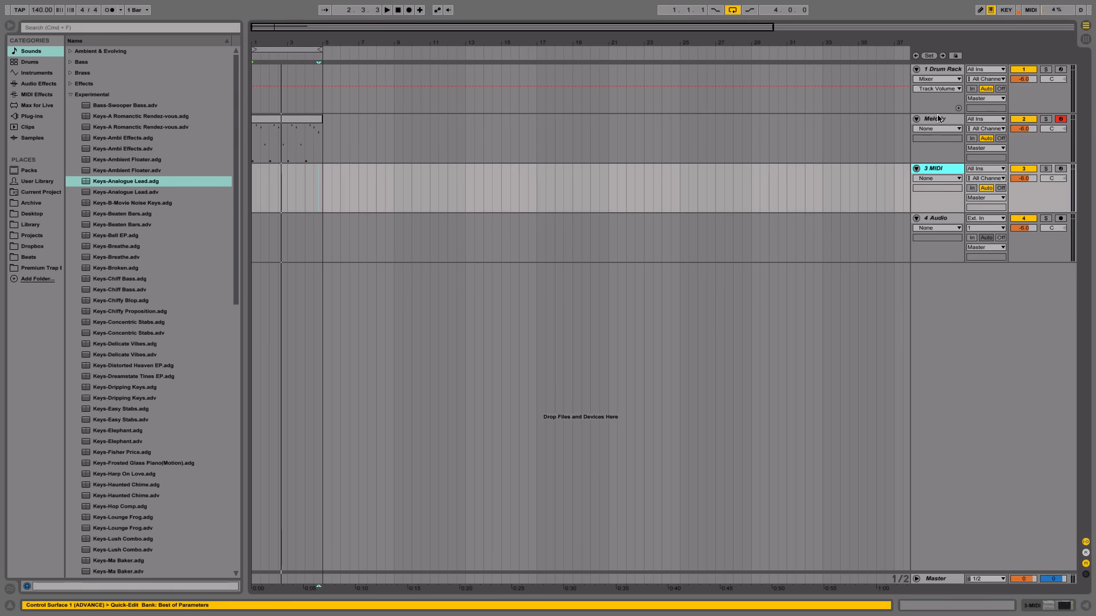
right_click(935, 166)
key("Escape")
left_click(256, 197)
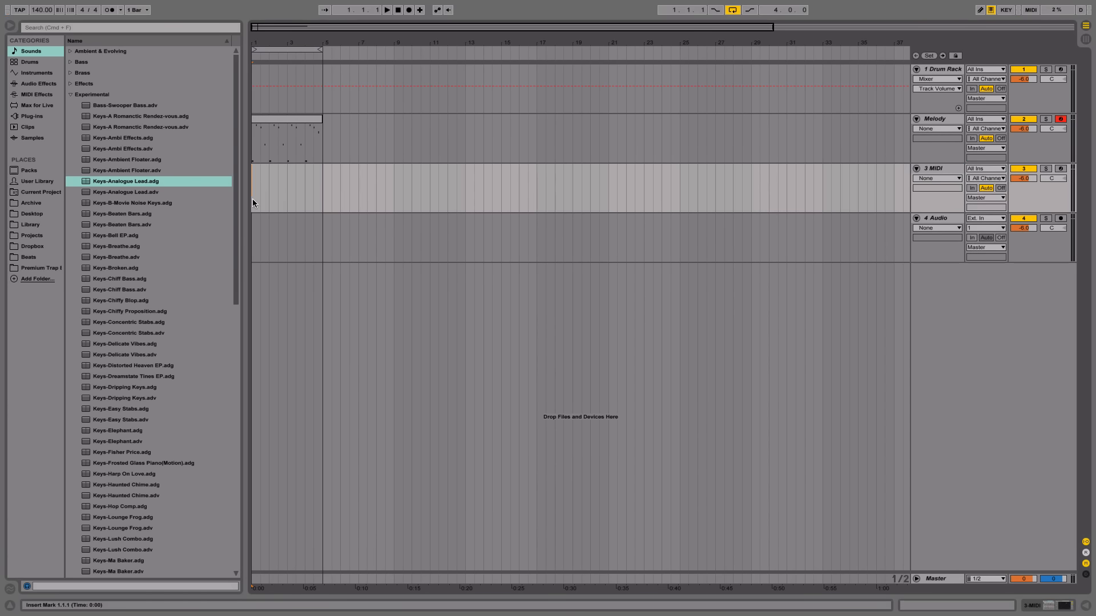
- Load the Omnisphere instrument plug-in onto the new MIDI track
left_click(109, 178)
scroll(193, 202, "down", 1)
left_click(71, 84)
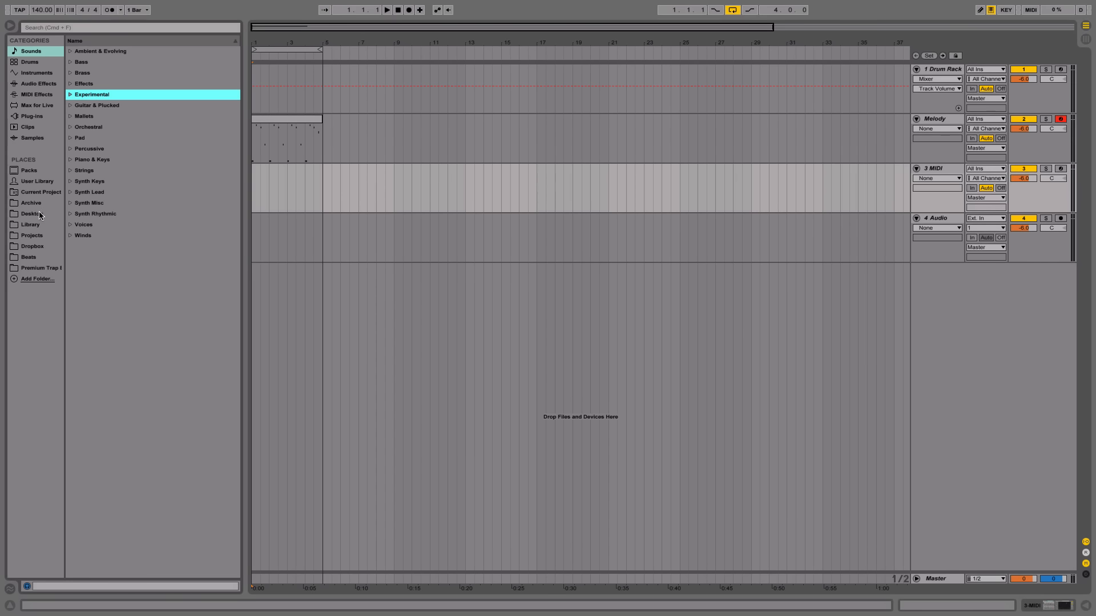
left_click(40, 115)
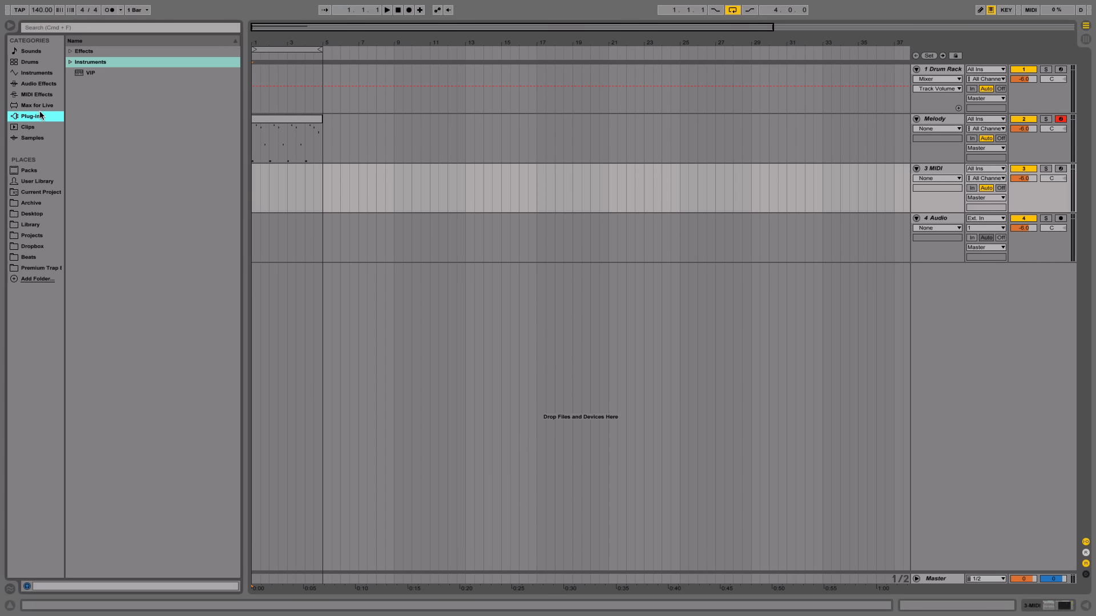
left_click(70, 62)
left_click_drag(109, 116, 155, 137)
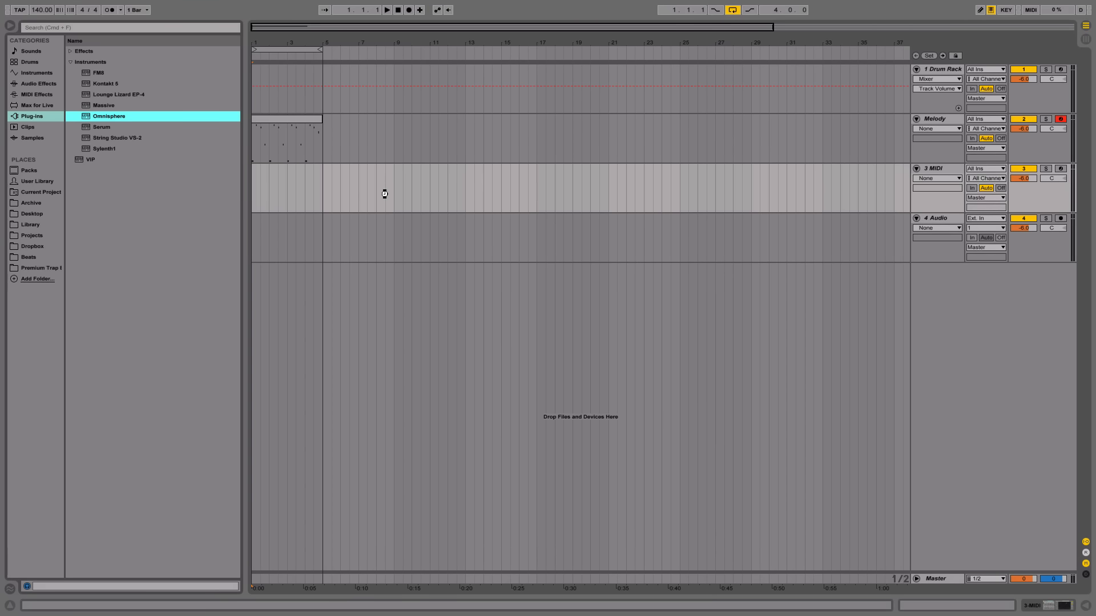
left_click_drag(284, 117, 285, 188)
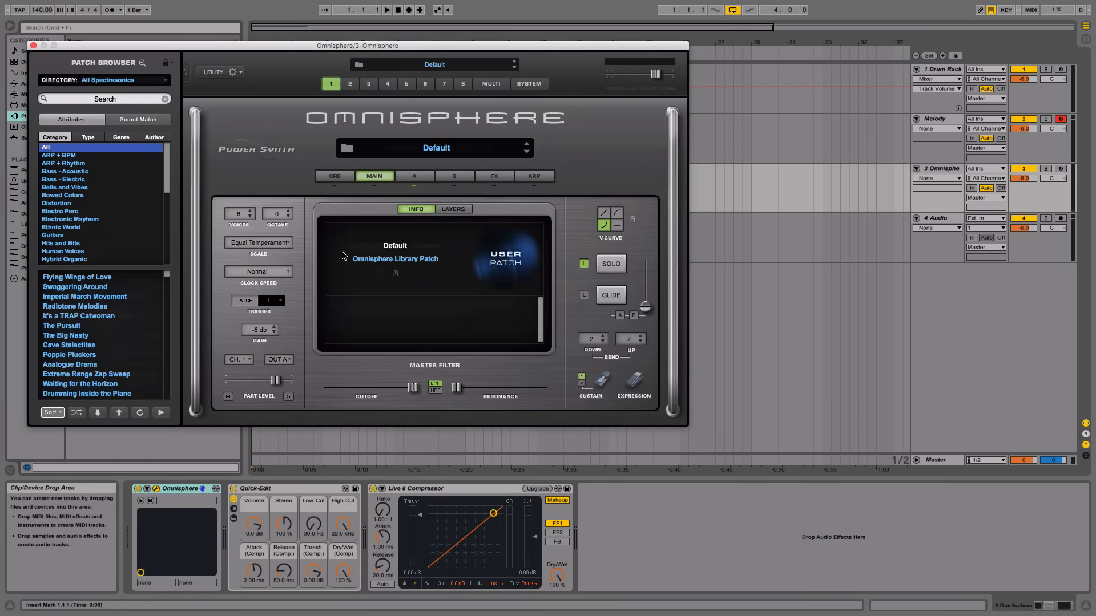
- Audition BPM SEQ bass, bell and synth patches from the PlugInGuru Omni-X directory, including Chill Bass, Telephone Network MW and The Silicon Age
left_click(117, 326)
scroll(120, 353, "down", 5)
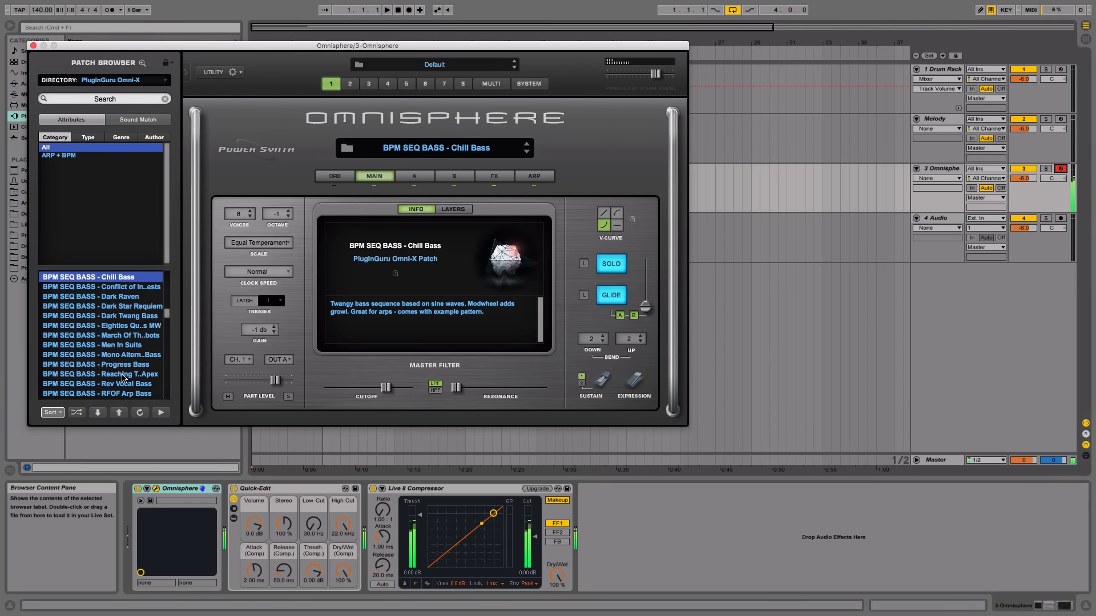
scroll(114, 370, "down", 7)
left_click(113, 365)
scroll(113, 365, "down", 4)
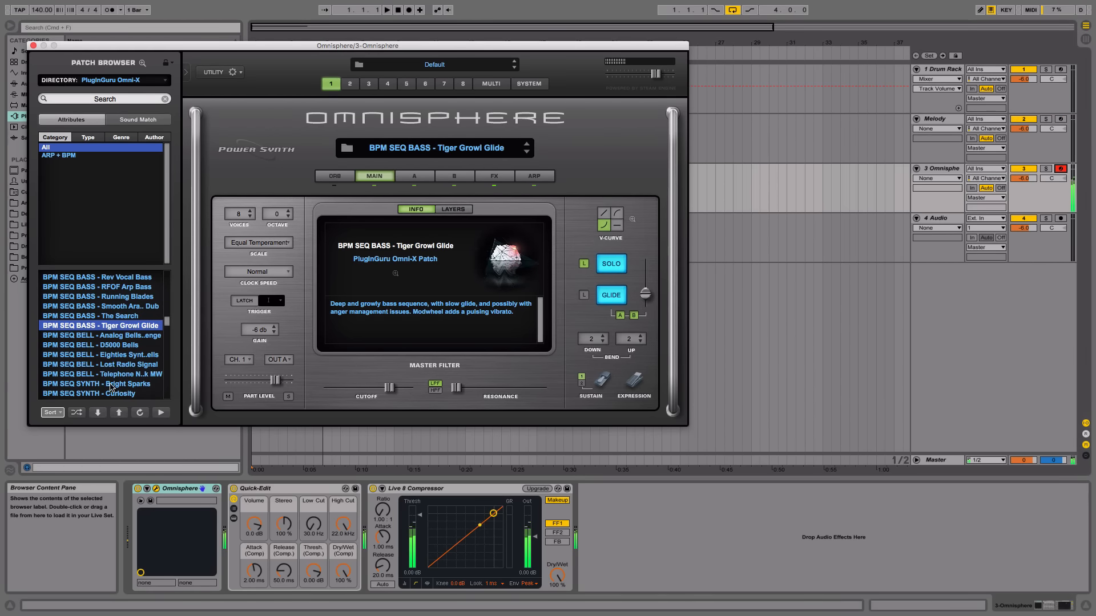
left_click(108, 351)
left_click(129, 374)
scroll(131, 373, "down", 3)
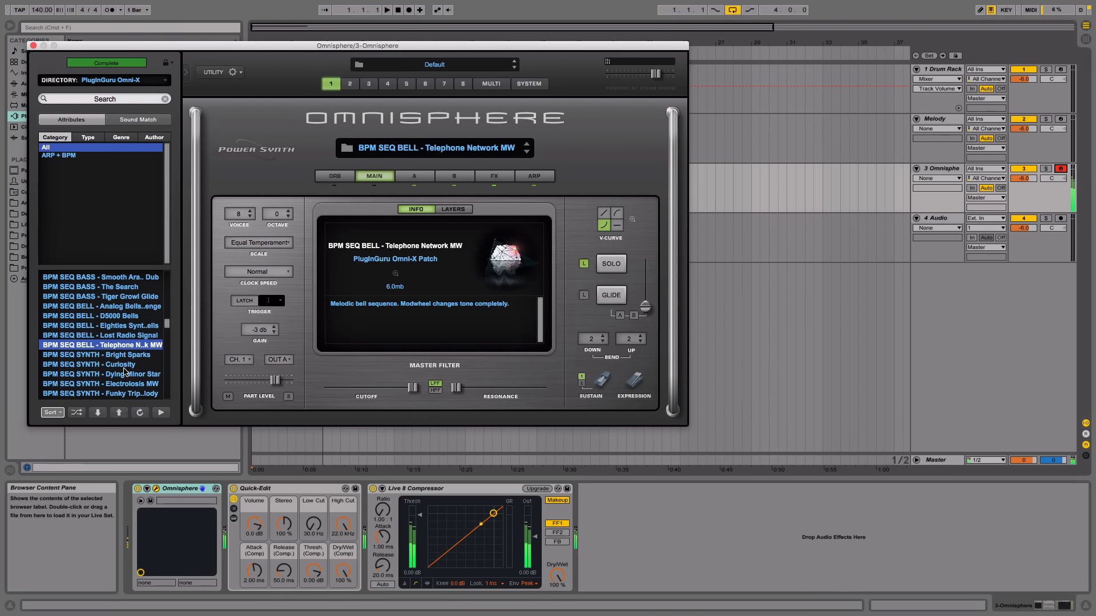
left_click(117, 355)
scroll(121, 355, "down", 12)
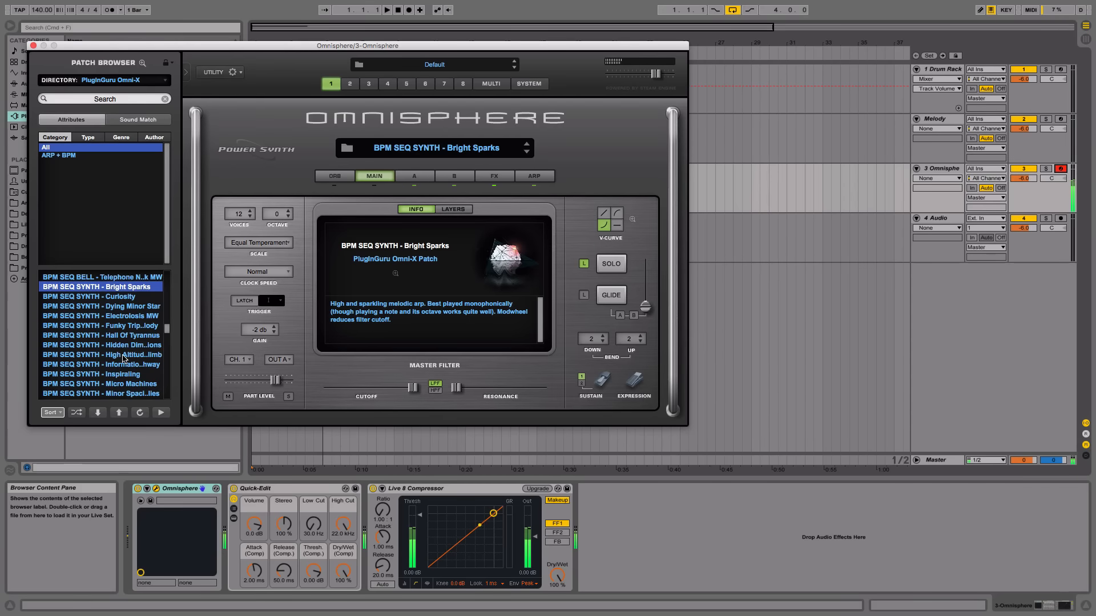
left_click(120, 365)
scroll(120, 365, "down", 14)
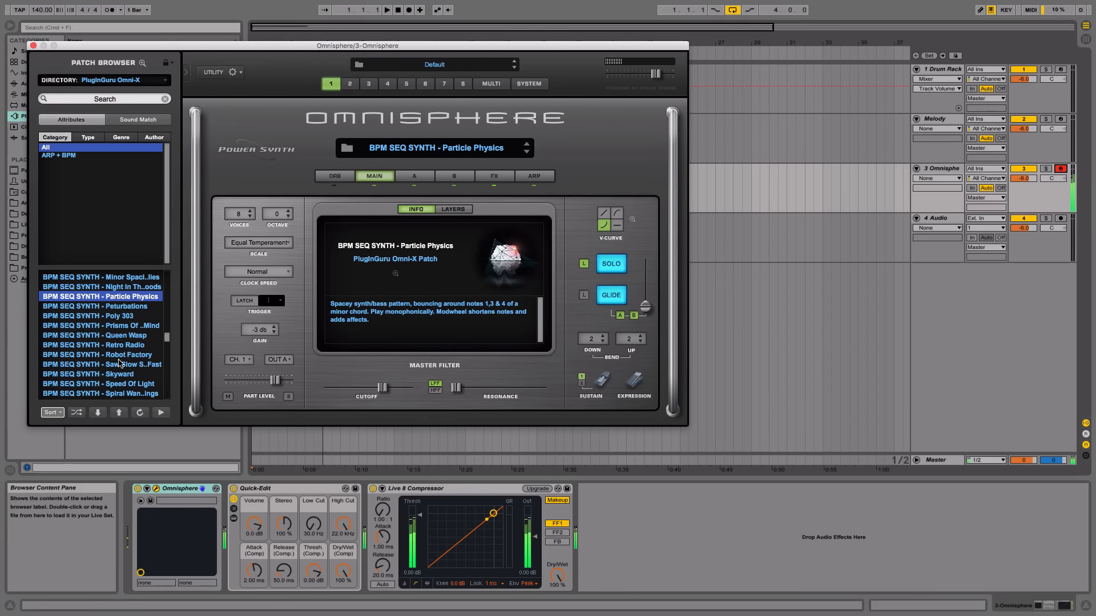
left_click(121, 364)
scroll(121, 365, "down", 10)
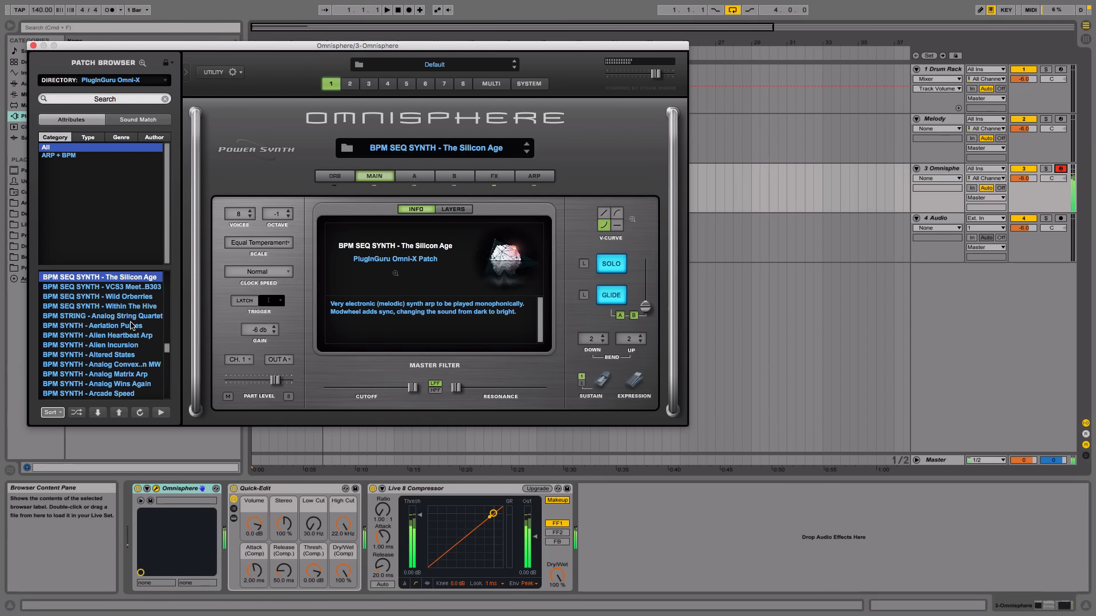
- Audition BPM SYNTH patches, including Analog Matrix Arp, Chaos Theory ORB, Dub Techno Chord Toolkit, Euro Club D'Arc and Game of Pong
left_click(132, 326)
scroll(131, 323, "down", 6)
left_click(131, 316)
scroll(131, 320, "down", 6)
left_click(129, 325)
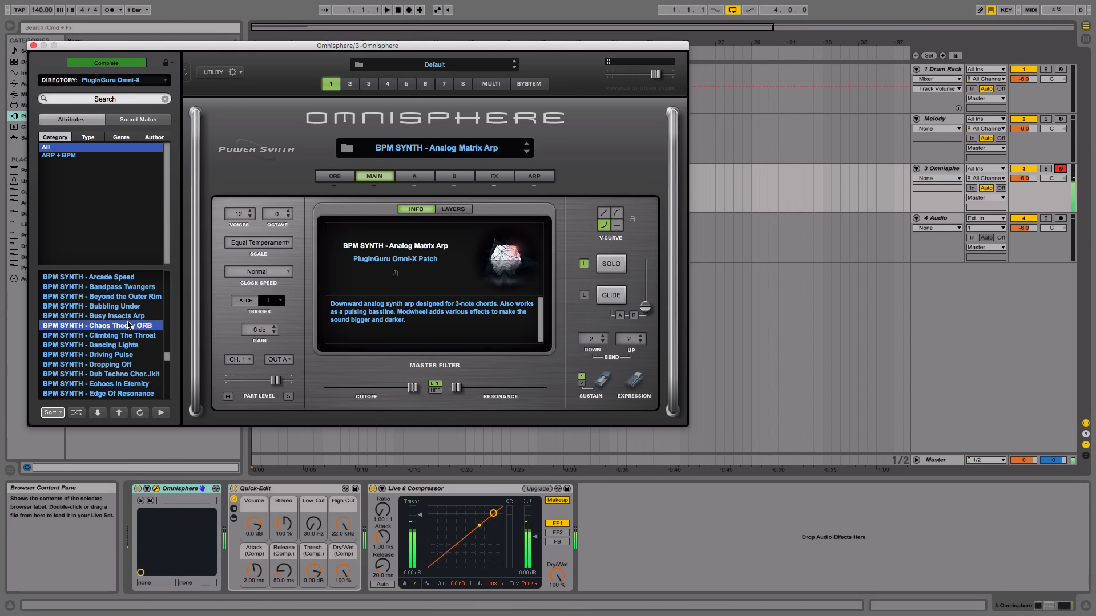
scroll(129, 359, "down", 1)
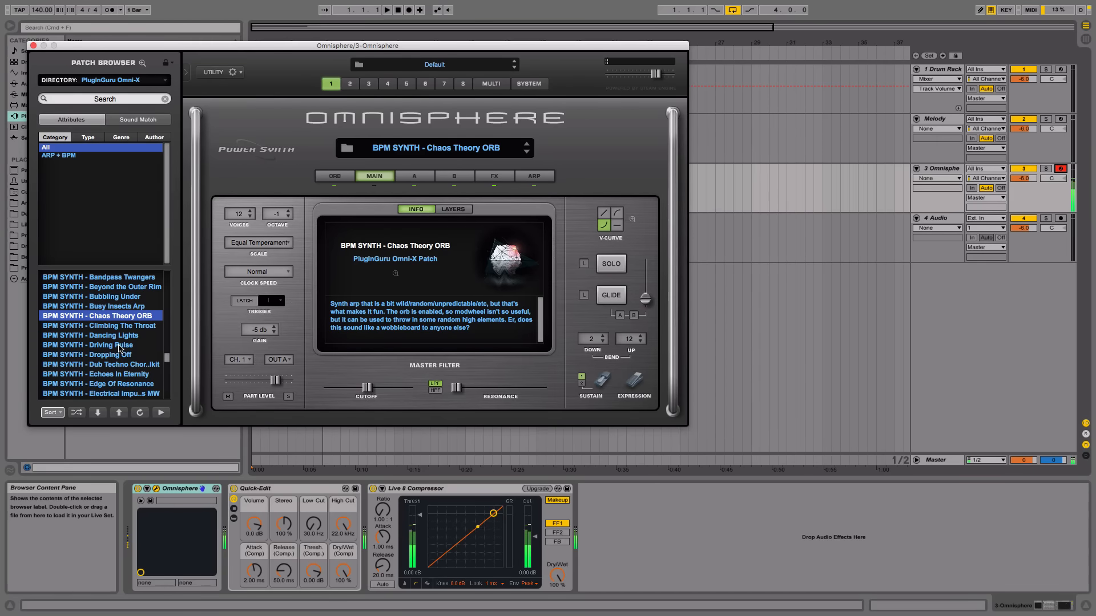
left_click(124, 337)
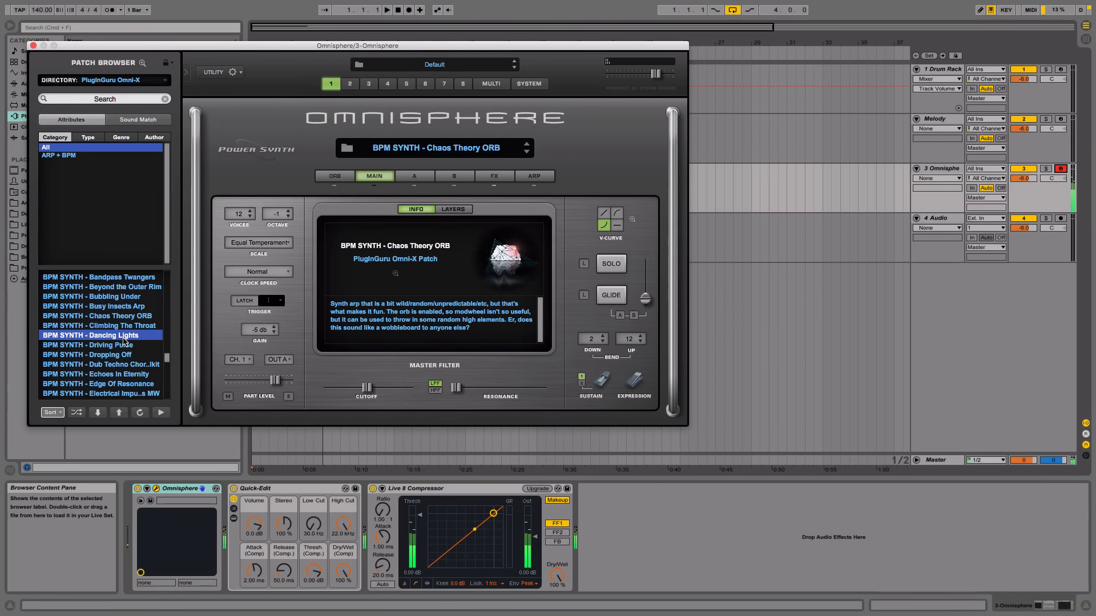
scroll(125, 341, "down", 2)
left_click(127, 346)
scroll(129, 358, "down", 1)
left_click(129, 358)
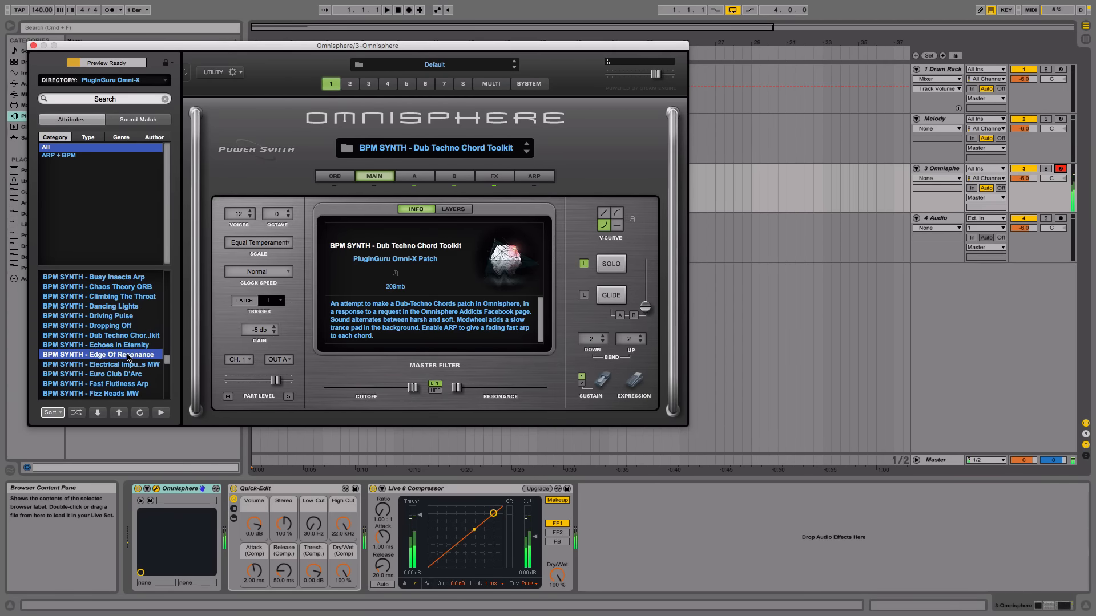
scroll(137, 374, "down", 1)
left_click(136, 365)
scroll(137, 366, "down", 4)
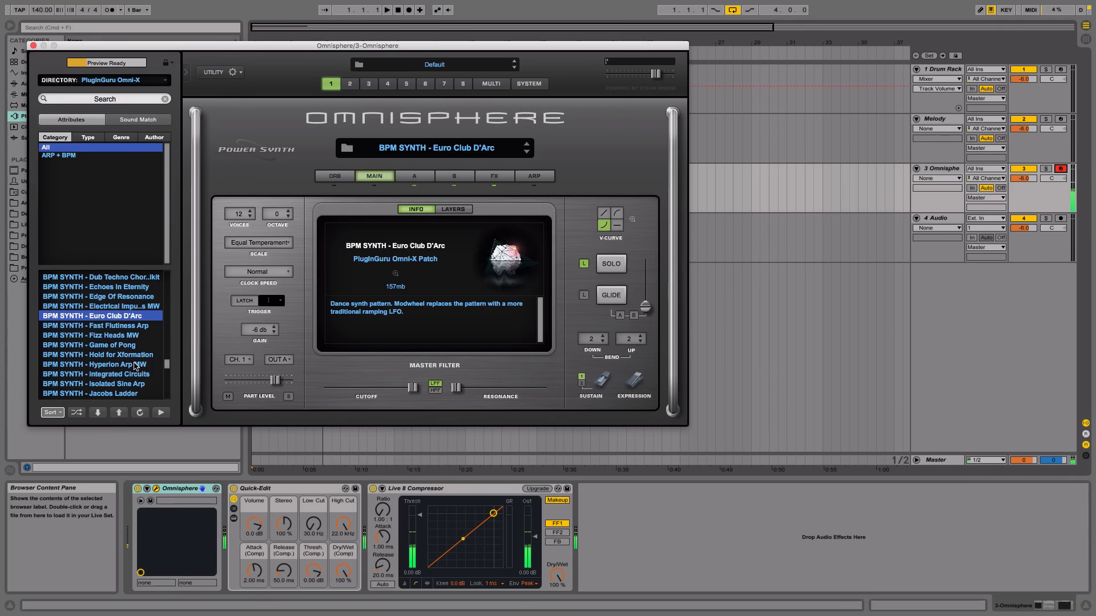
left_click(122, 345)
scroll(130, 361, "down", 3)
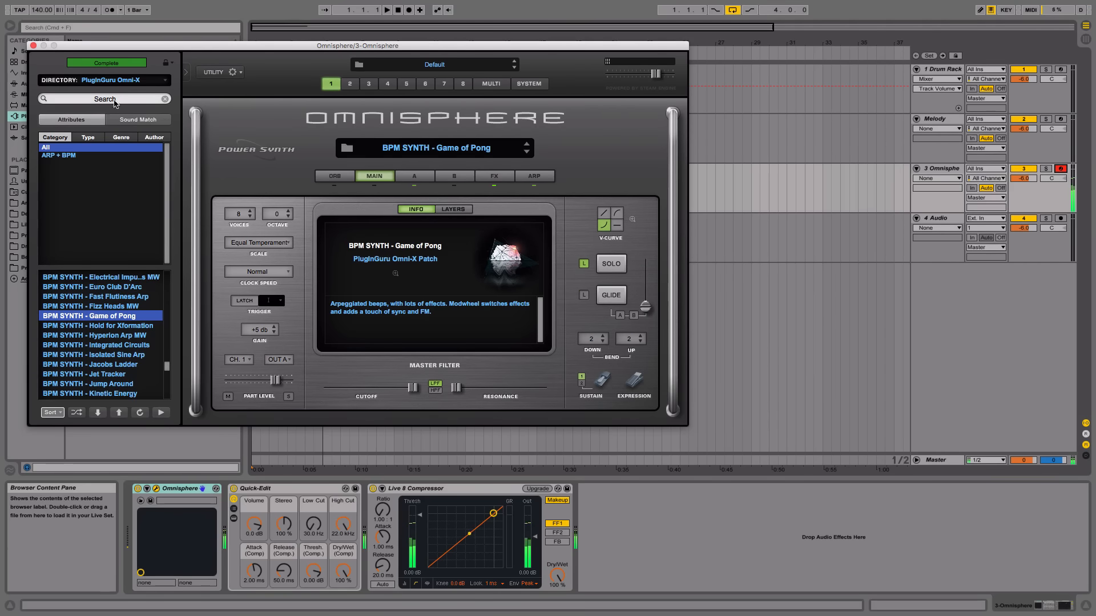
- Switch the Omnisphere patch directory to PlugInGuru Kreaturesque and audition its VOX patches, including Group Heeee Lp
left_click(121, 82)
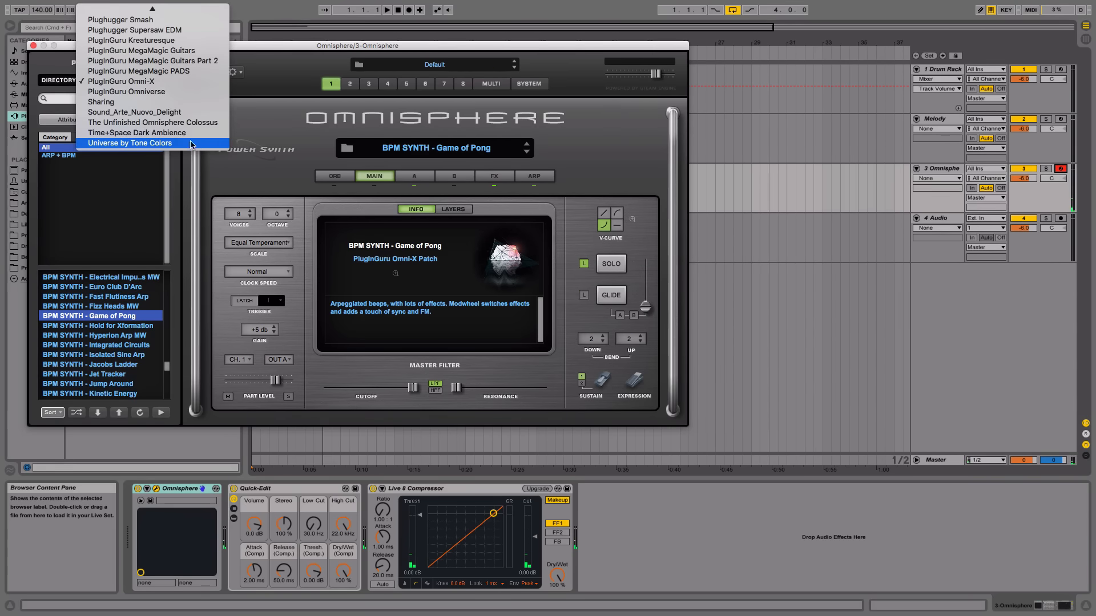
scroll(172, 103, "up", 1)
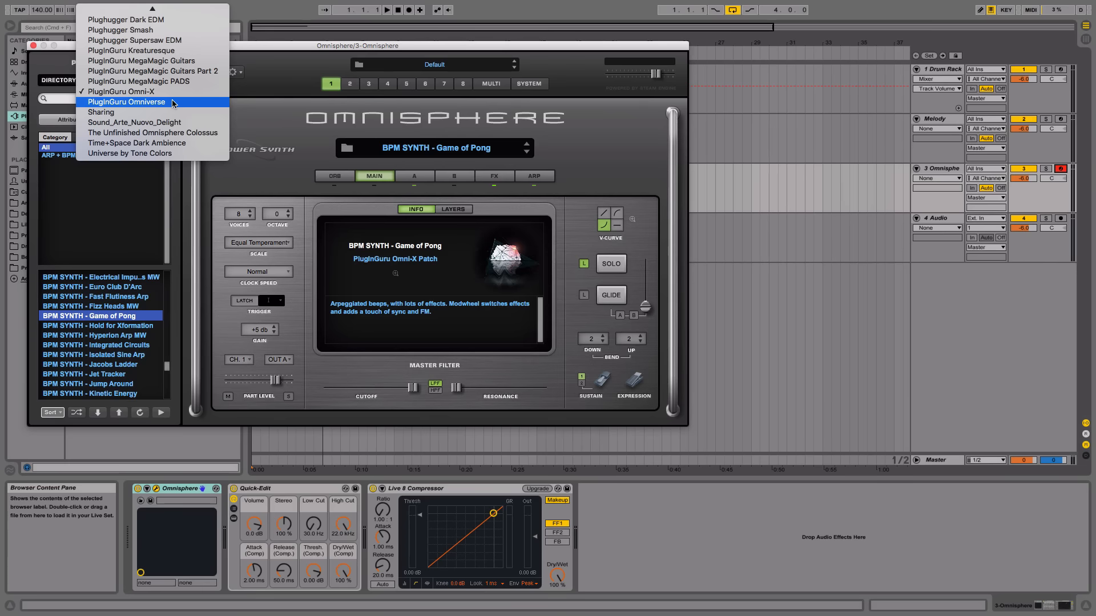
scroll(174, 104, "up", 1)
left_click(171, 61)
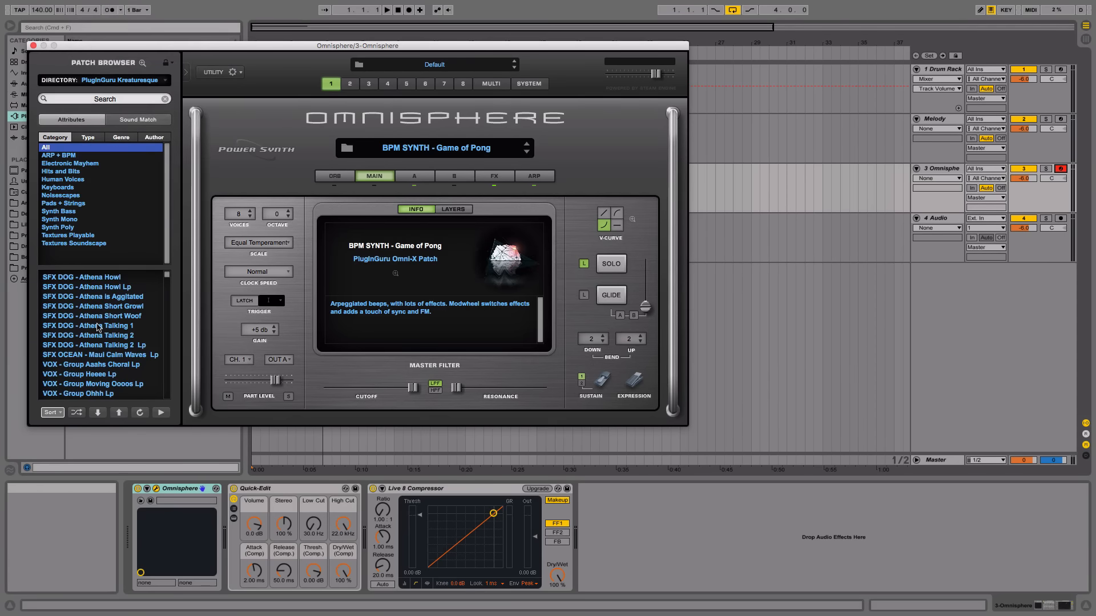
left_click(99, 327)
scroll(109, 302, "down", 5)
left_click(95, 327)
scroll(99, 317, "down", 12)
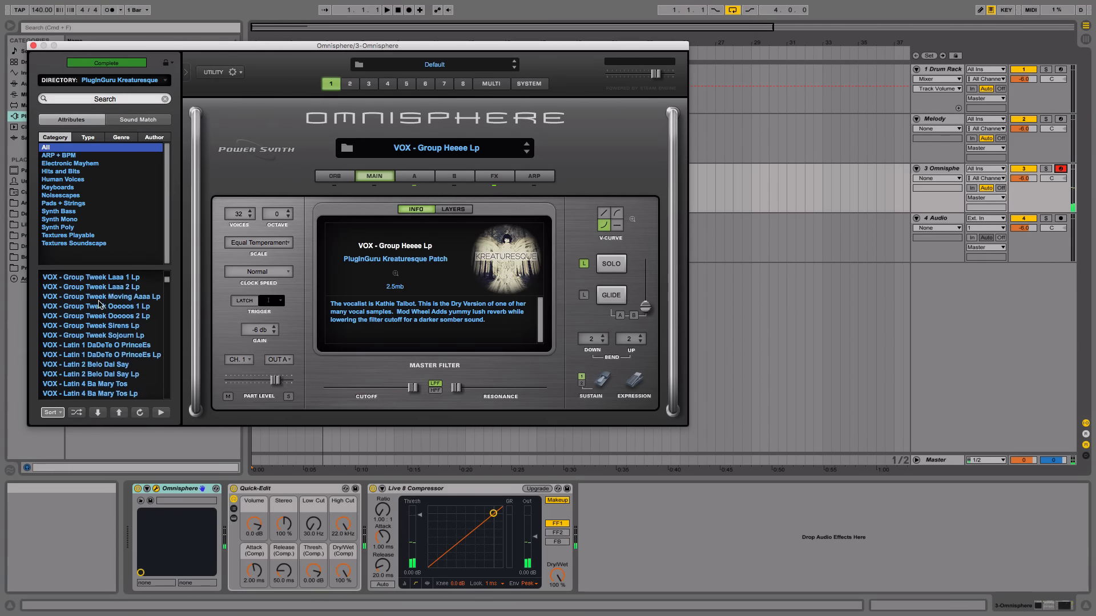
scroll(99, 309, "down", 10)
left_click(99, 363)
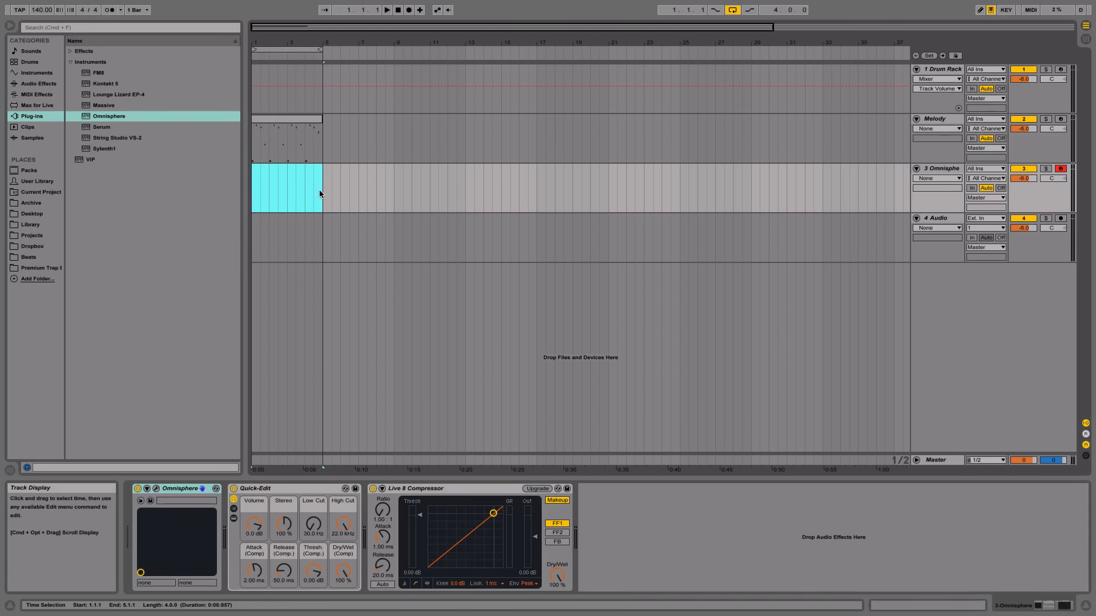
- Insert a four-bar MIDI clip on the Omnisphere track with a C2 note over bars 1 to 3 and a G2 note in bar 4
key("super+shift+m")
double_click(277, 170)
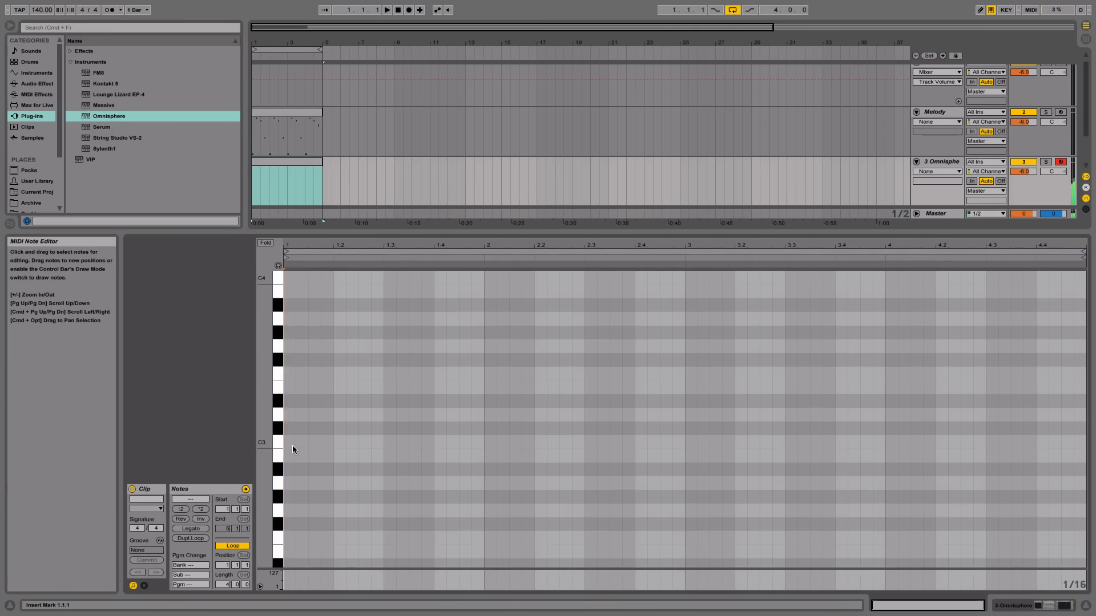
scroll(292, 445, "down", 4)
mouse_move(288, 497)
left_mouse_down()
mouse_move(670, 484)
mouse_move(886, 491)
left_mouse_up()
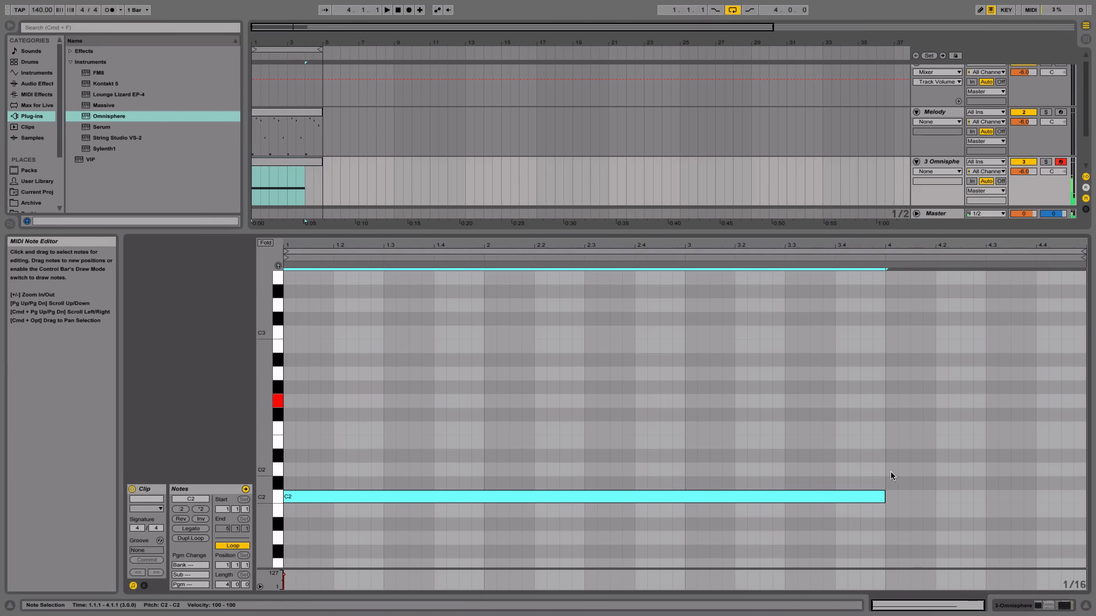
left_click(893, 400)
left_click_drag(897, 401, 1084, 396)
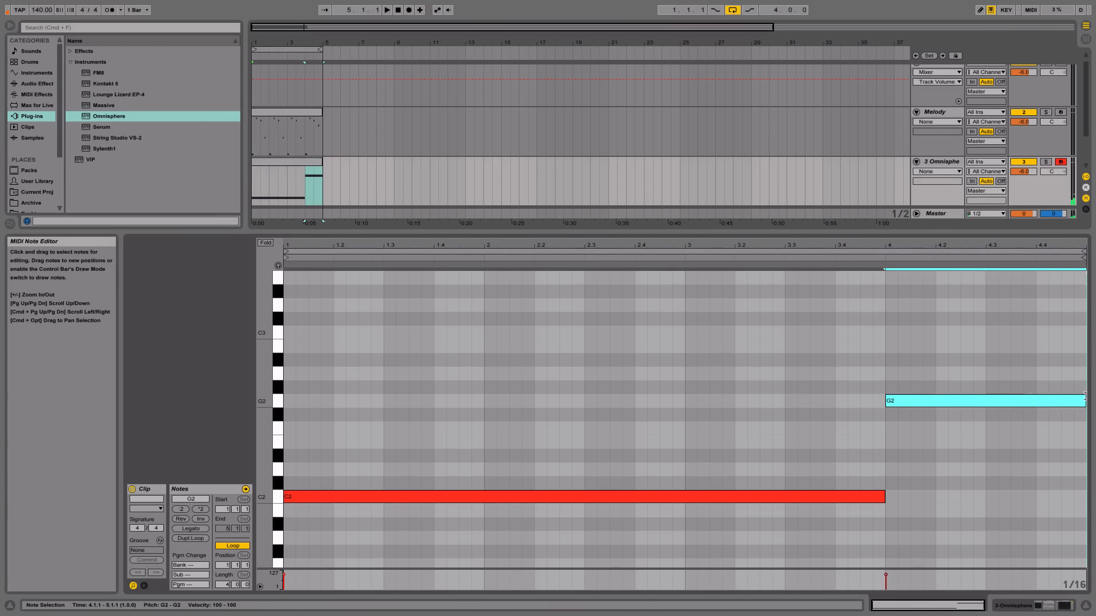
- Examine the bell notes in the Melody clip across all four bars for comparison with the Omnisphere part
left_click(269, 126)
scroll(418, 365, "up", 2)
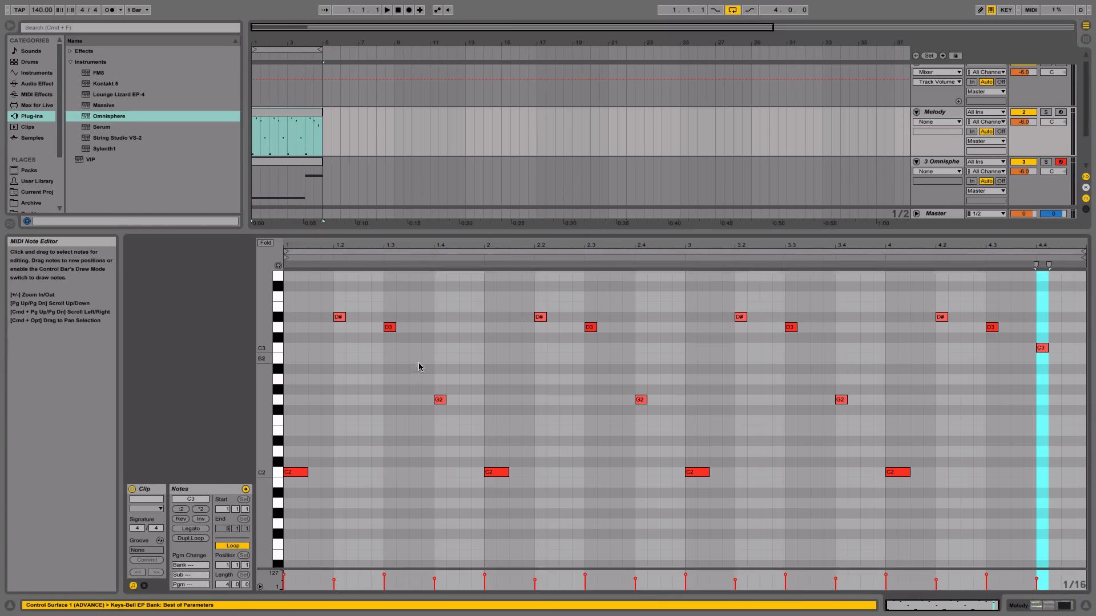
scroll(423, 366, "up", 1)
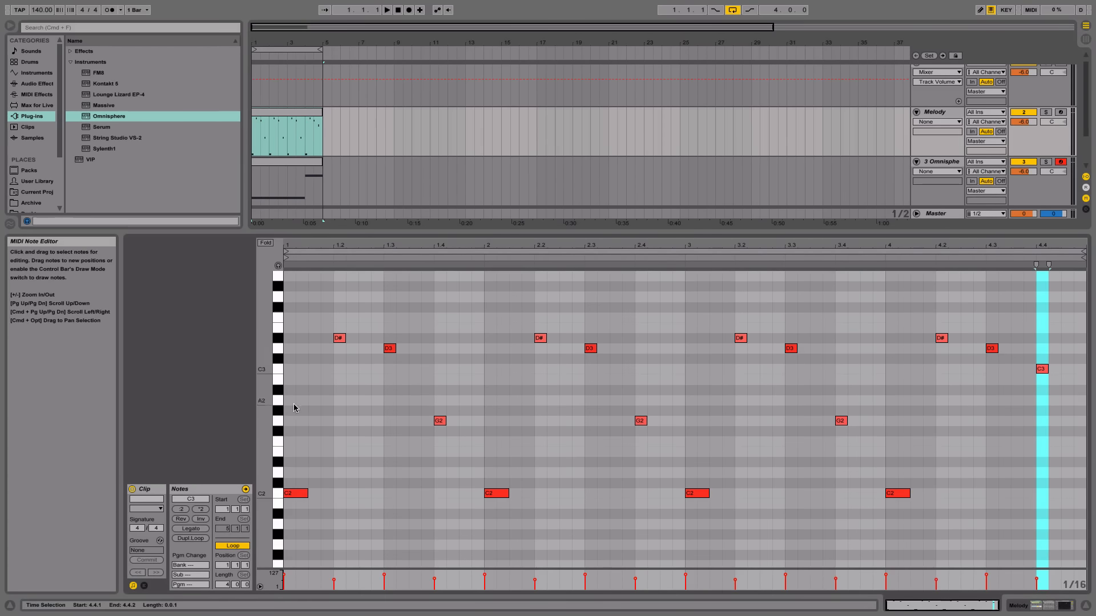
left_click_drag(290, 314, 1077, 324)
- Reopen the Omnisphere clip and review its long C2 note and the change to G2 at bar 4
left_click(310, 162)
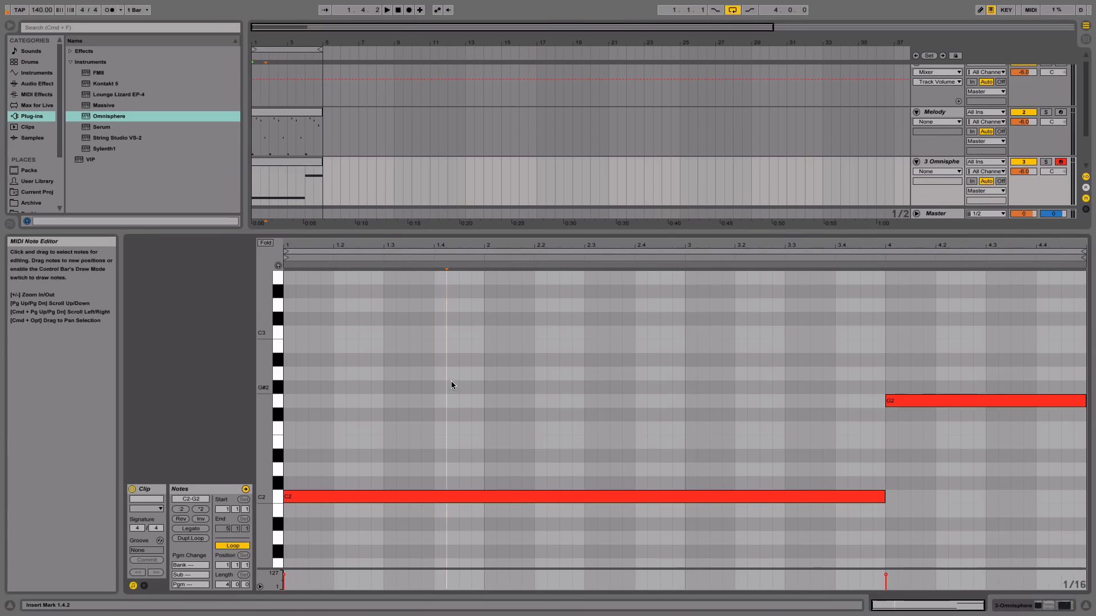
left_click(342, 496)
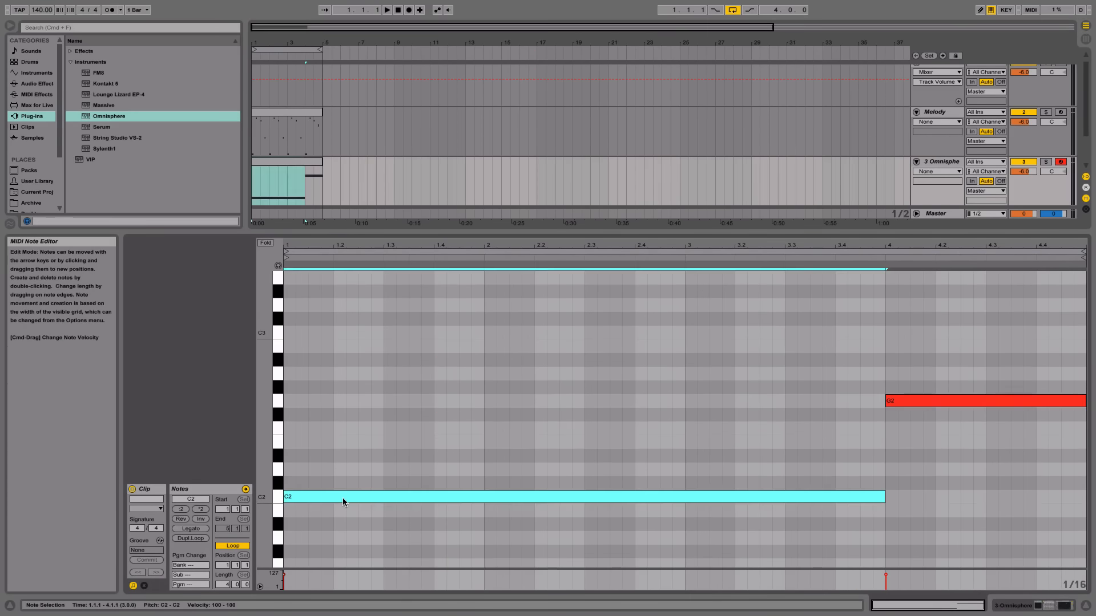
left_click(894, 400)
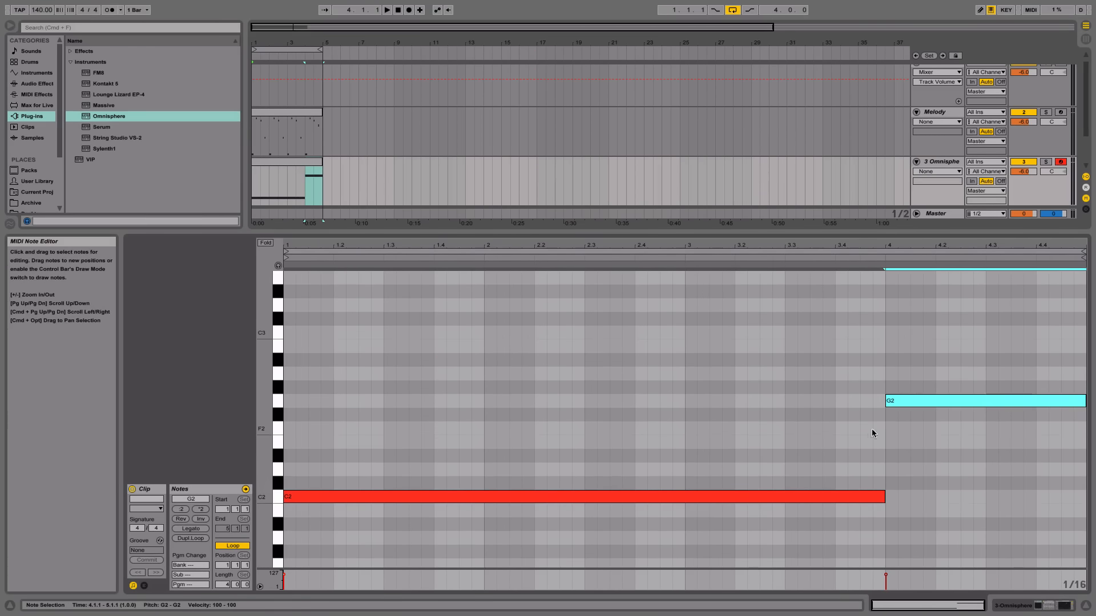
left_click(884, 488)
left_click(908, 402)
scroll(889, 423, "down", 2)
scroll(889, 423, "up", 5)
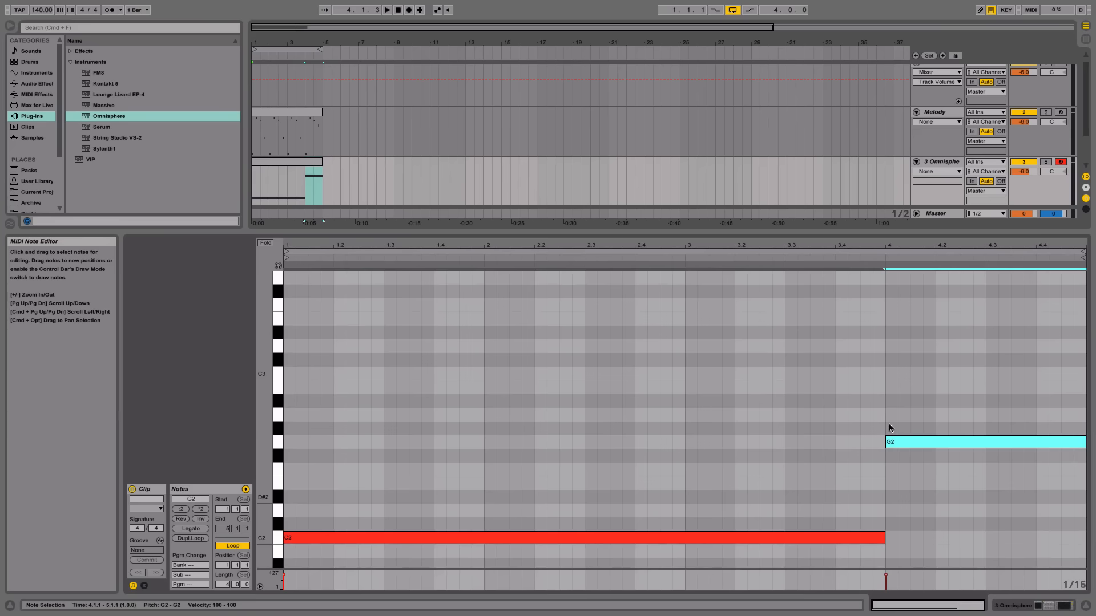
scroll(890, 427, "down", 1)
mouse_move(907, 431)
left_mouse_down()
mouse_move(902, 530)
mouse_move(906, 436)
left_mouse_up()
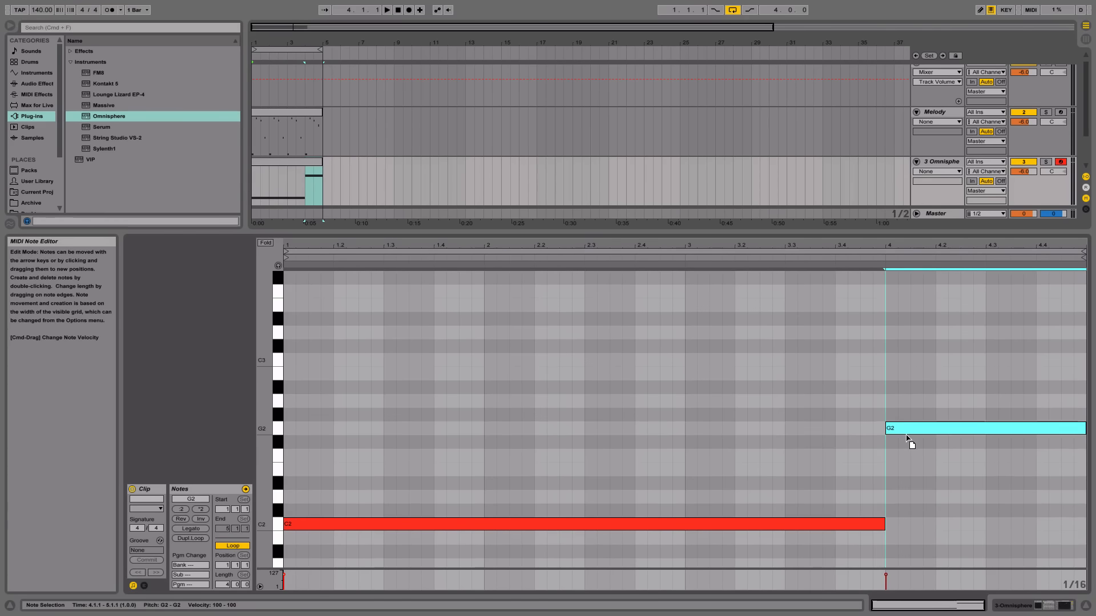
left_click(303, 161)
left_click(878, 423)
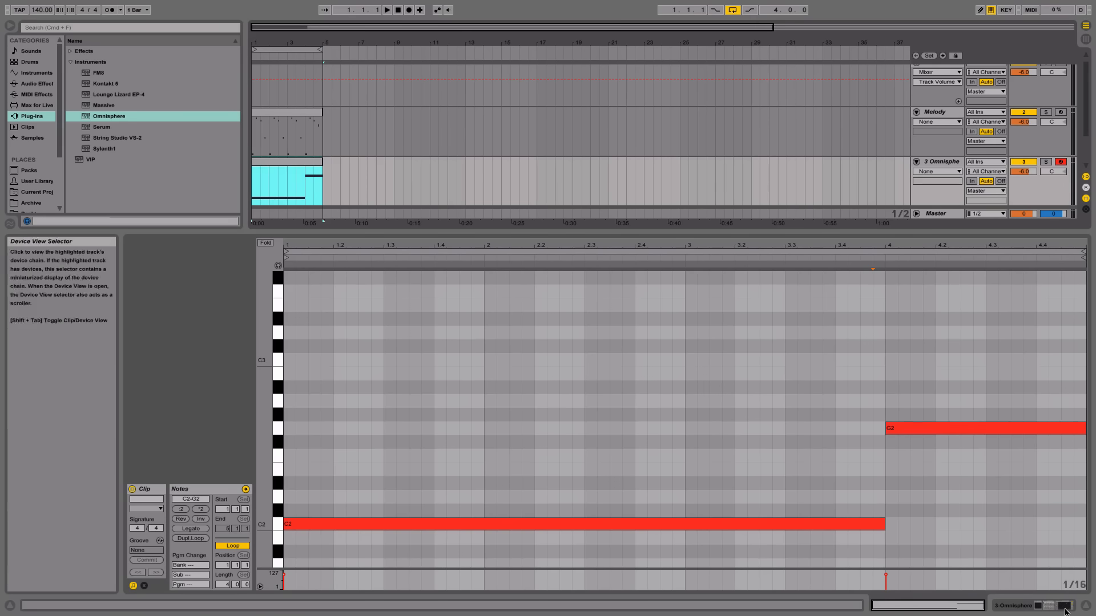
- Play back the four-bar loop to hear the Omnisphere part with the Melody track and soloed
key("space")
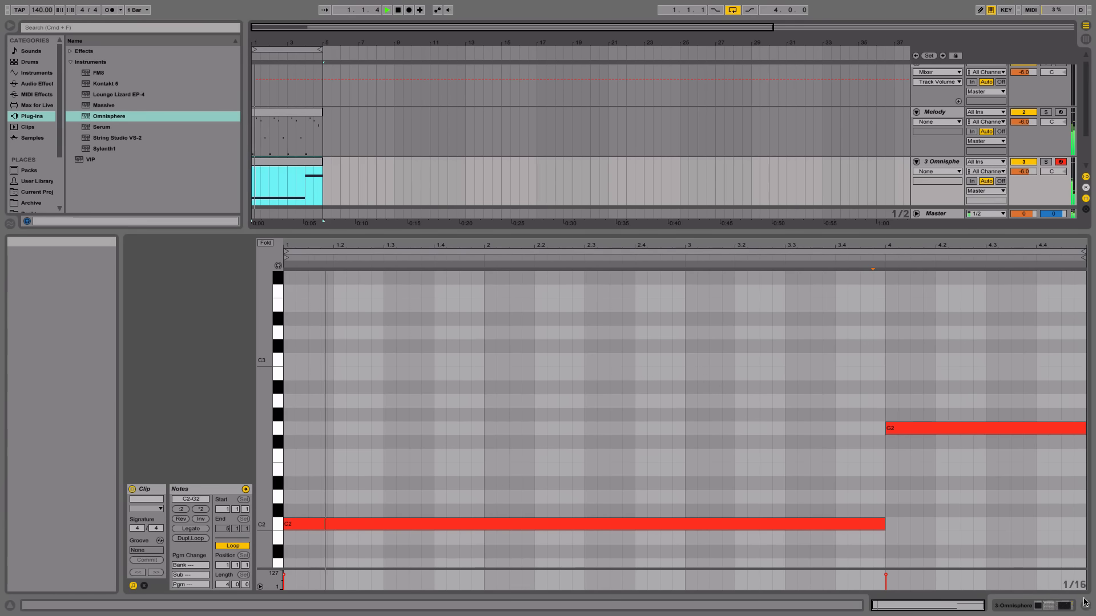
key("super+a")
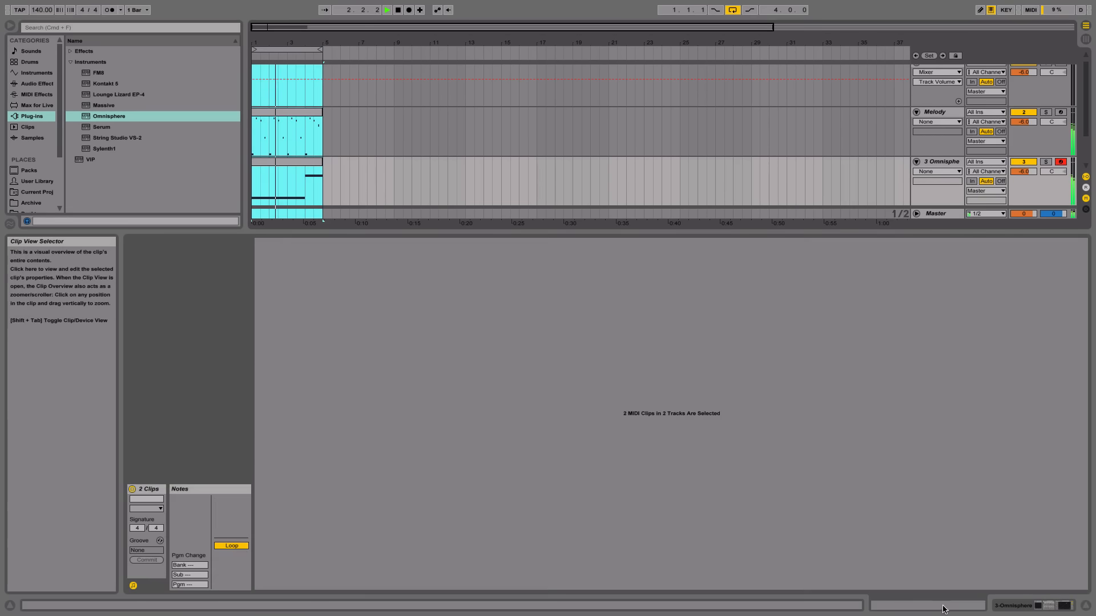
double_click(301, 165)
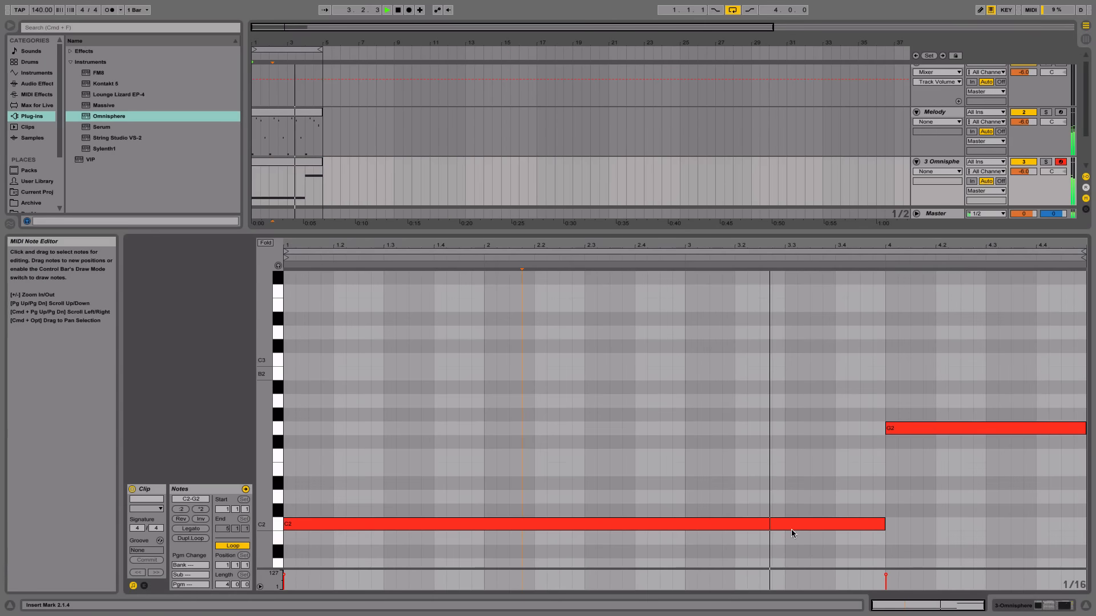
key("super+s")
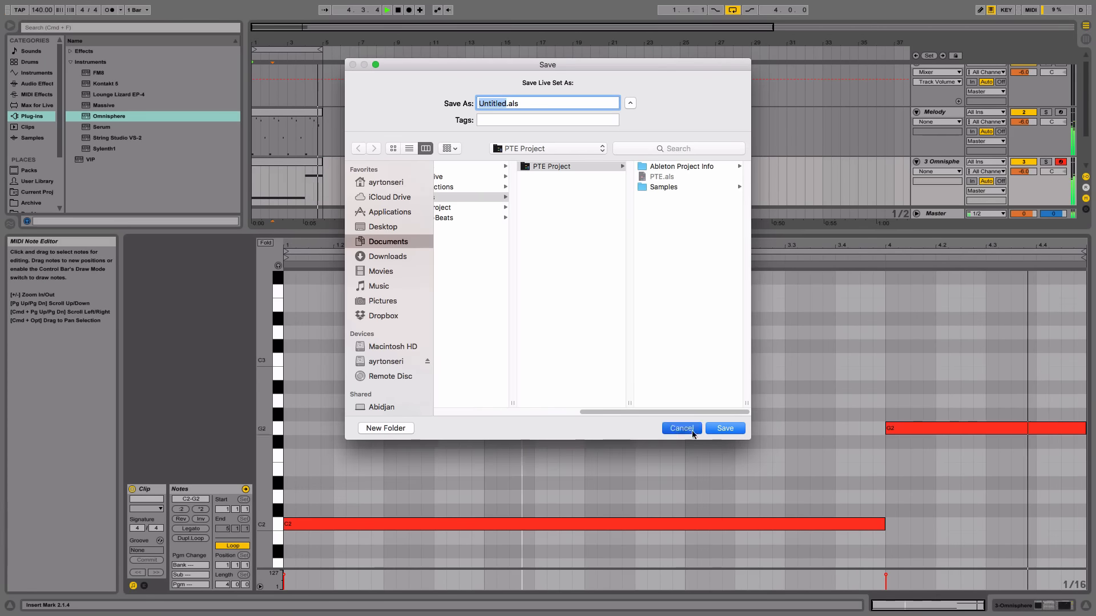
left_click(724, 428)
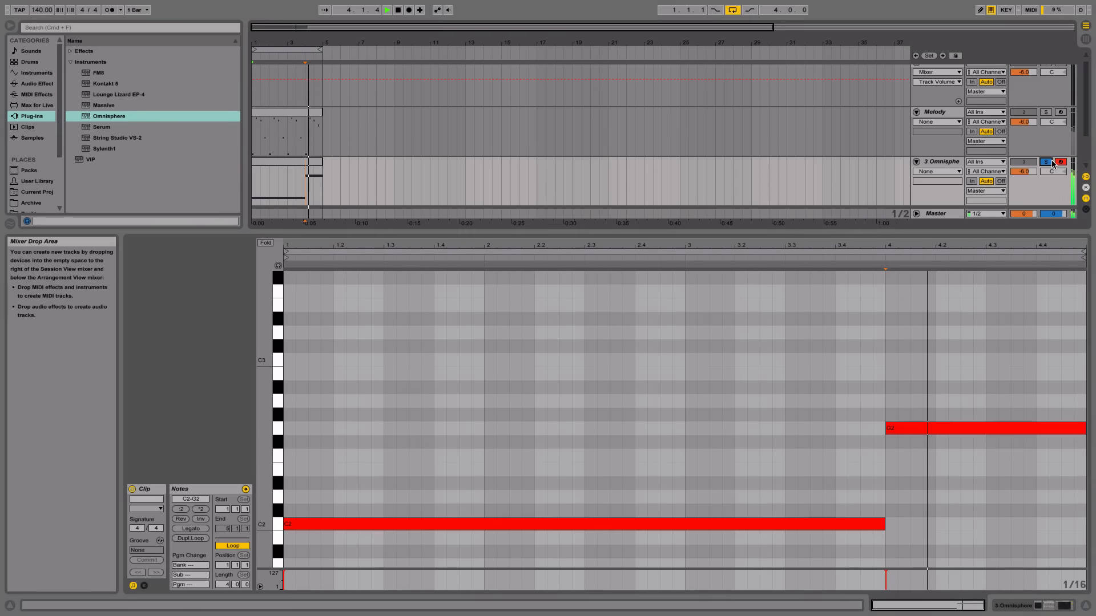
key("space")
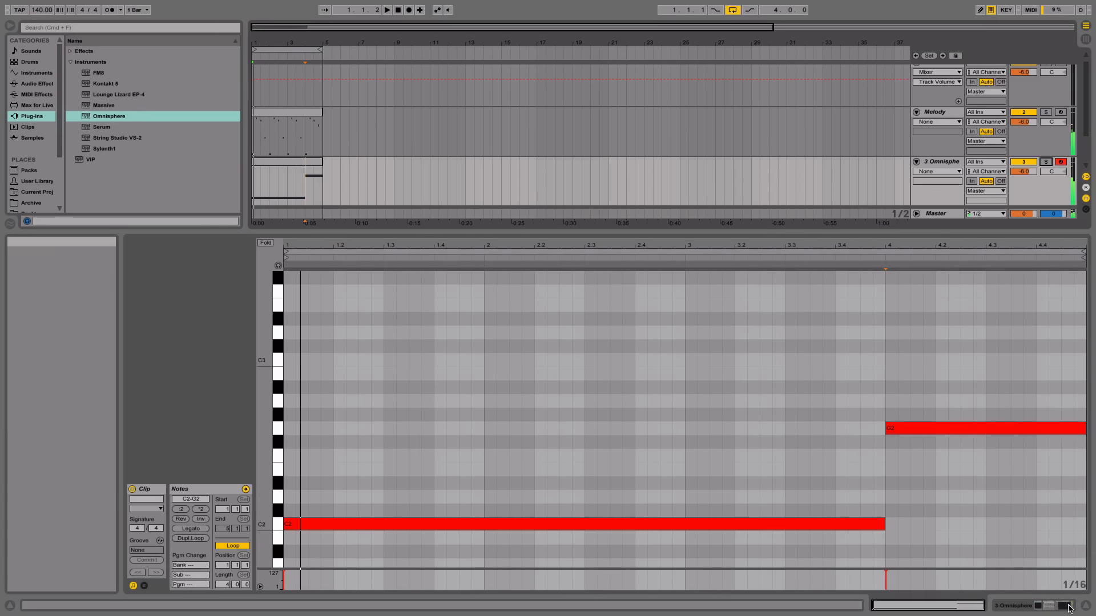
- Insert a new MIDI track below the Omnisphere track and open the Drum Kits folder in Archive
left_click(1088, 606)
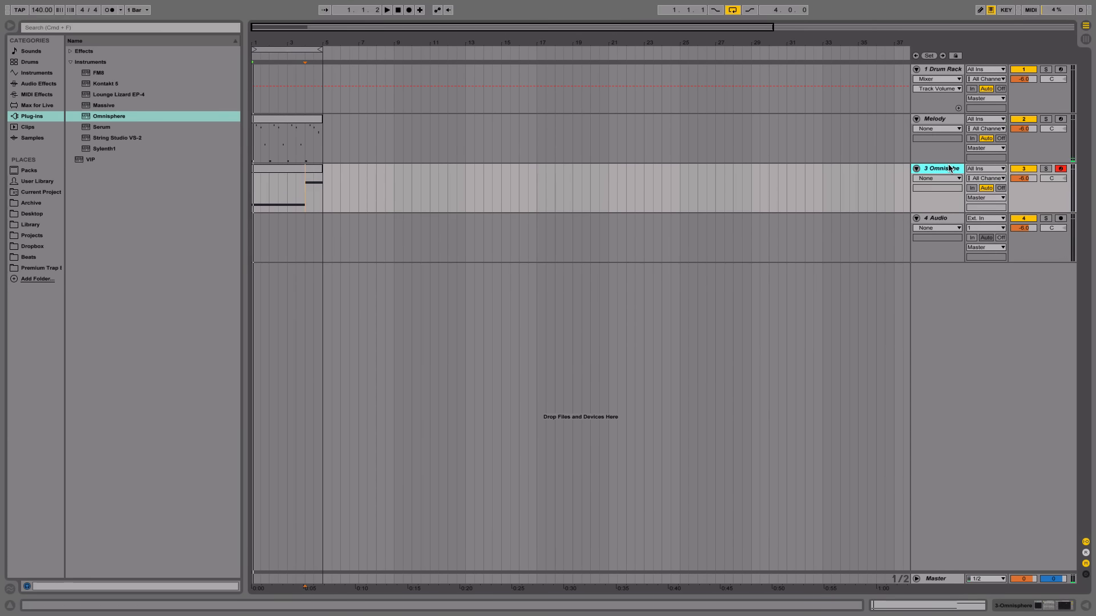
key("super+shift+t")
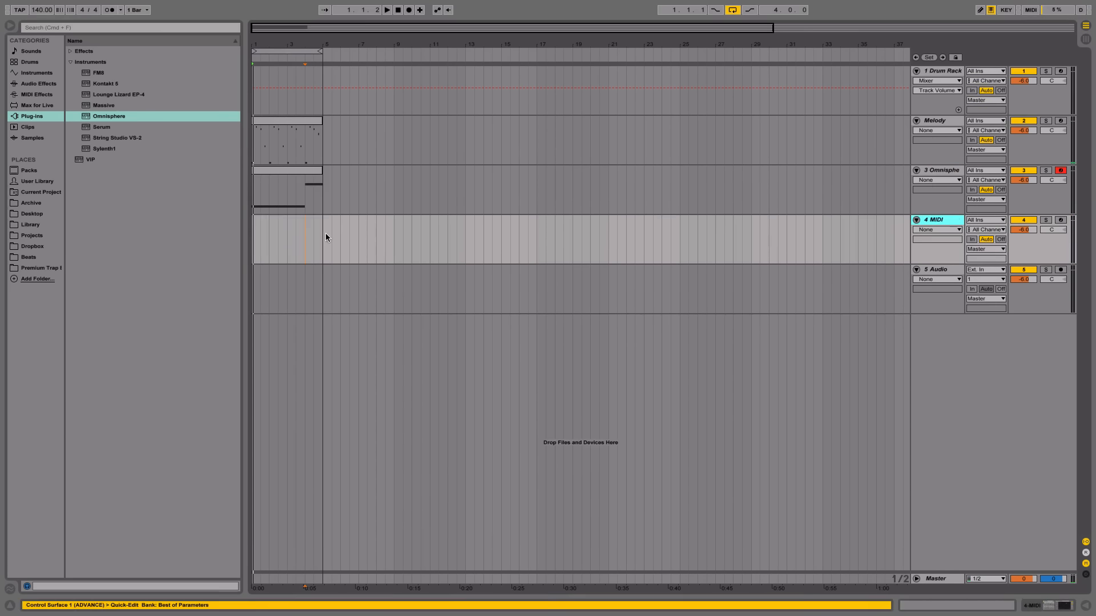
left_click(32, 203)
left_click(114, 62)
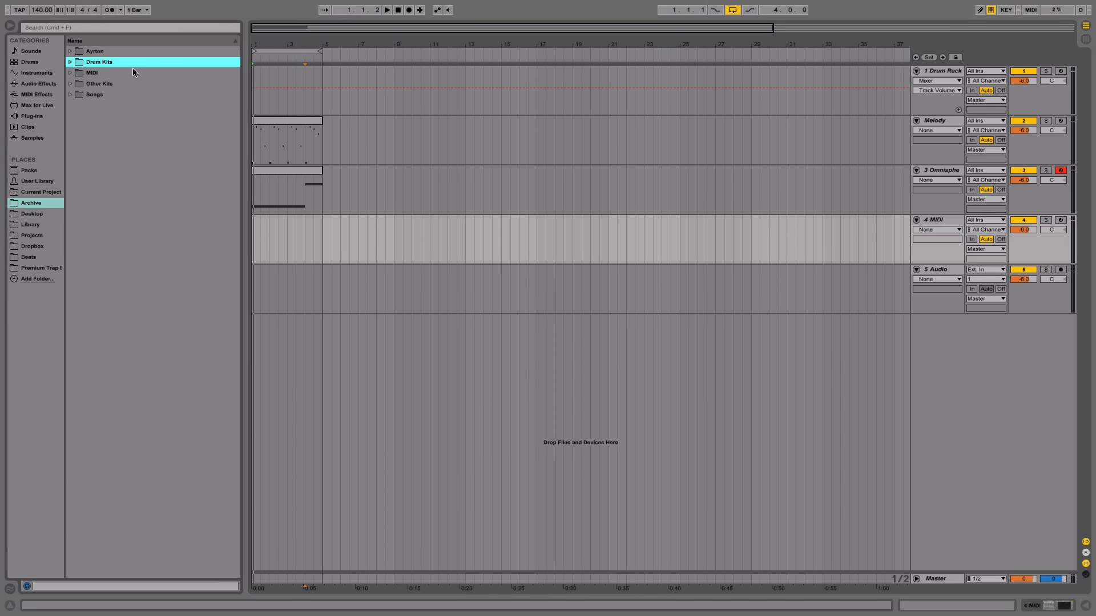
key("Right")
- Find the Premium Trap Essentials - SeriBeats.com kit among the drum kits and open its 808s folder
key("Down")
key("Down")
key("Down")
key("Down")
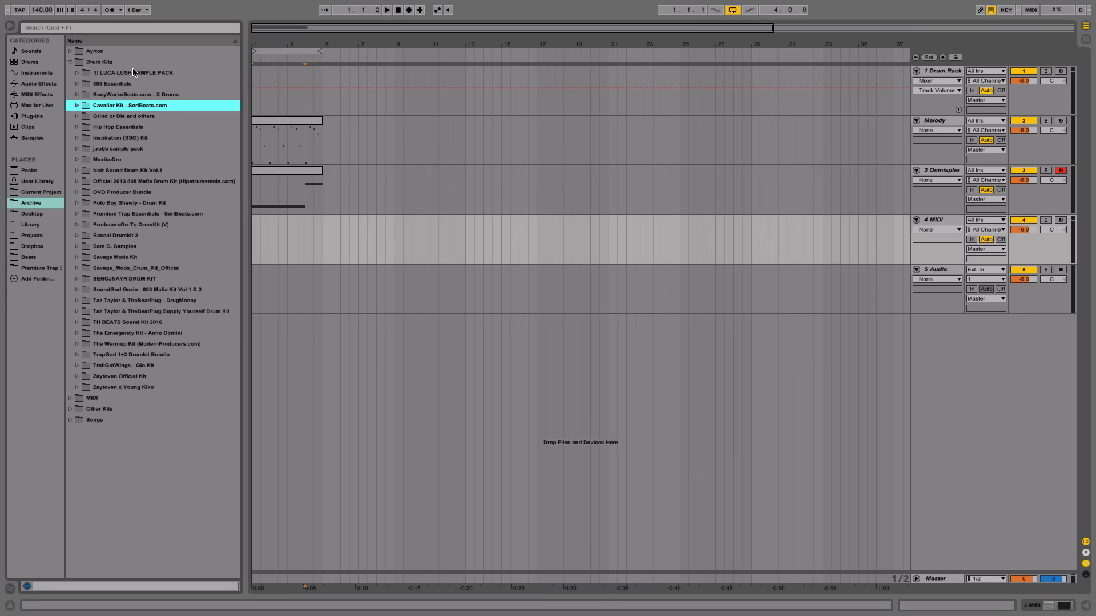
key("Down")
key("Down")
key("Down")
key("Down")
key("Down")
key("Down")
key("Down")
key("Down")
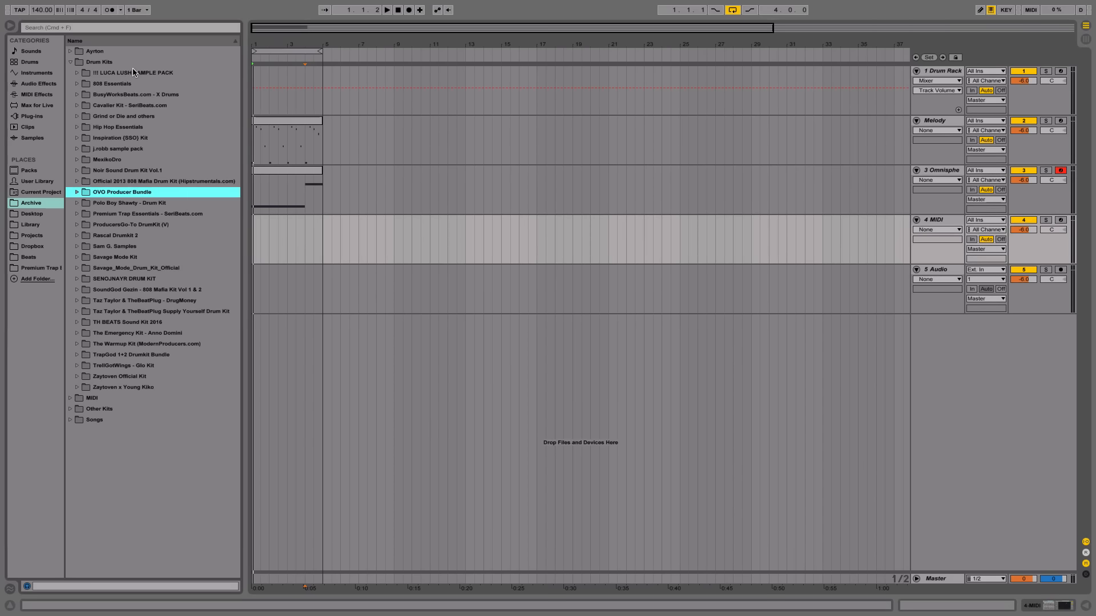
key("Down")
key("Down")
key("Right")
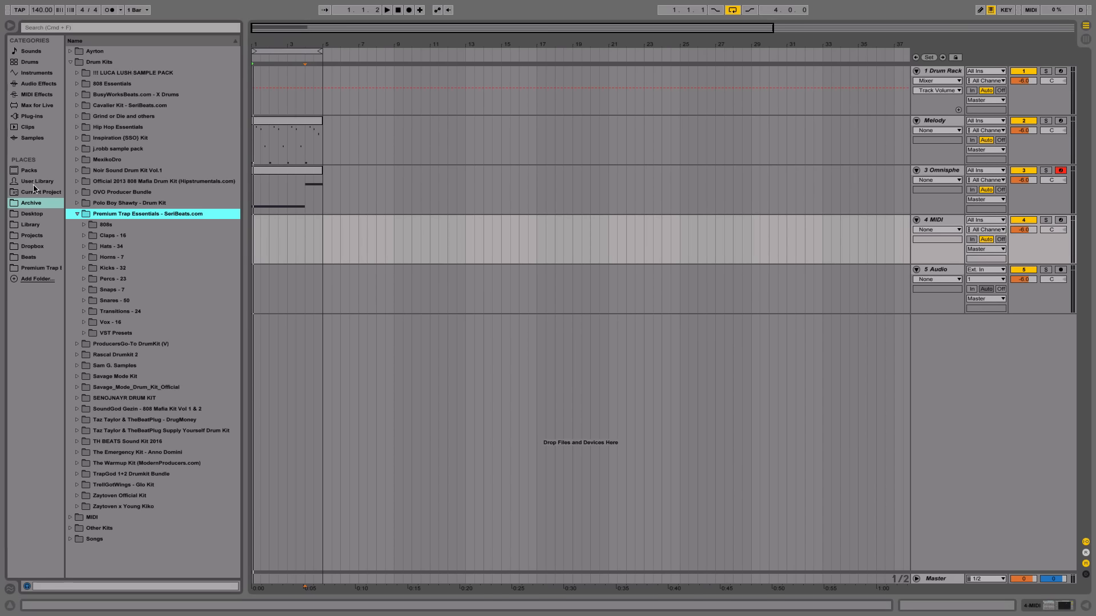
left_click(111, 231)
left_click(113, 227)
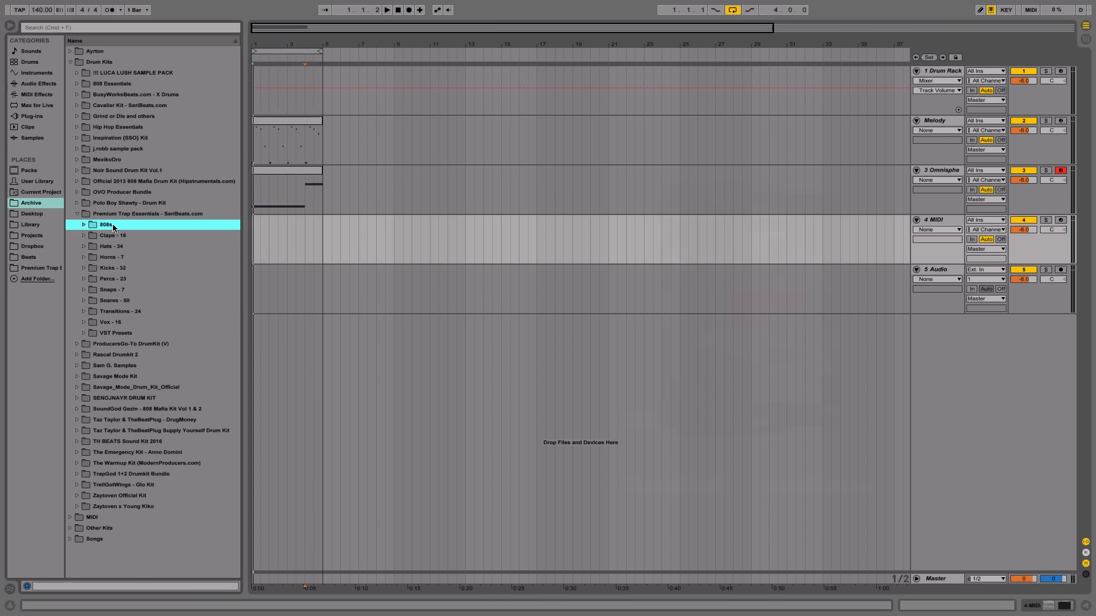
key("Right")
- Audition the samples in the 808s folder, including Luger 808.wav, Slaughter 808.wav and Thick 808.wav
key("Down")
key("Down")
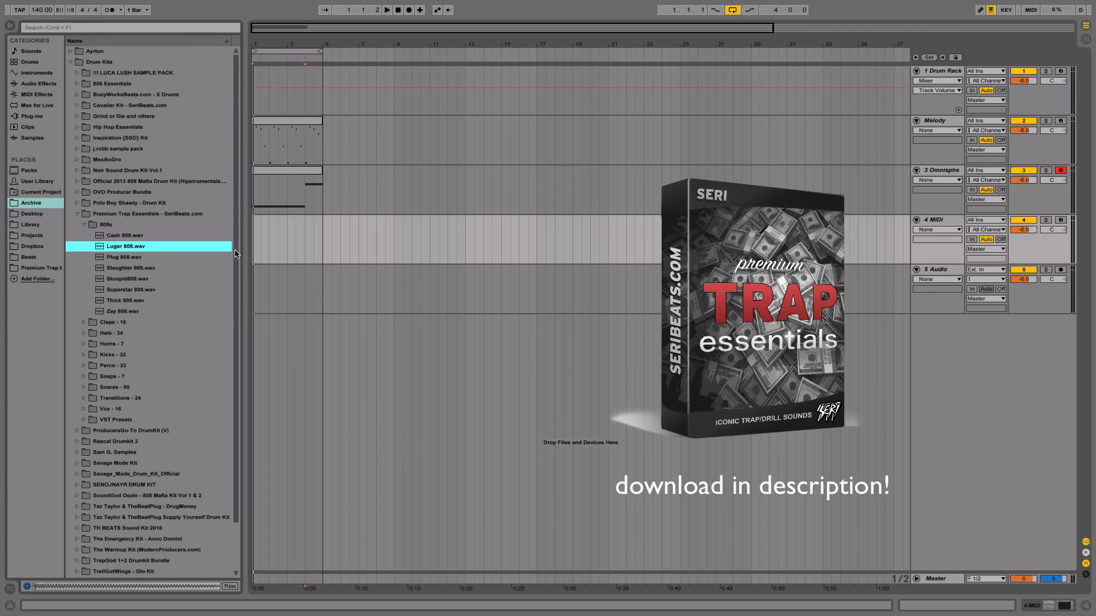
key("Down")
key("Down")
key("Down")
key("Down")
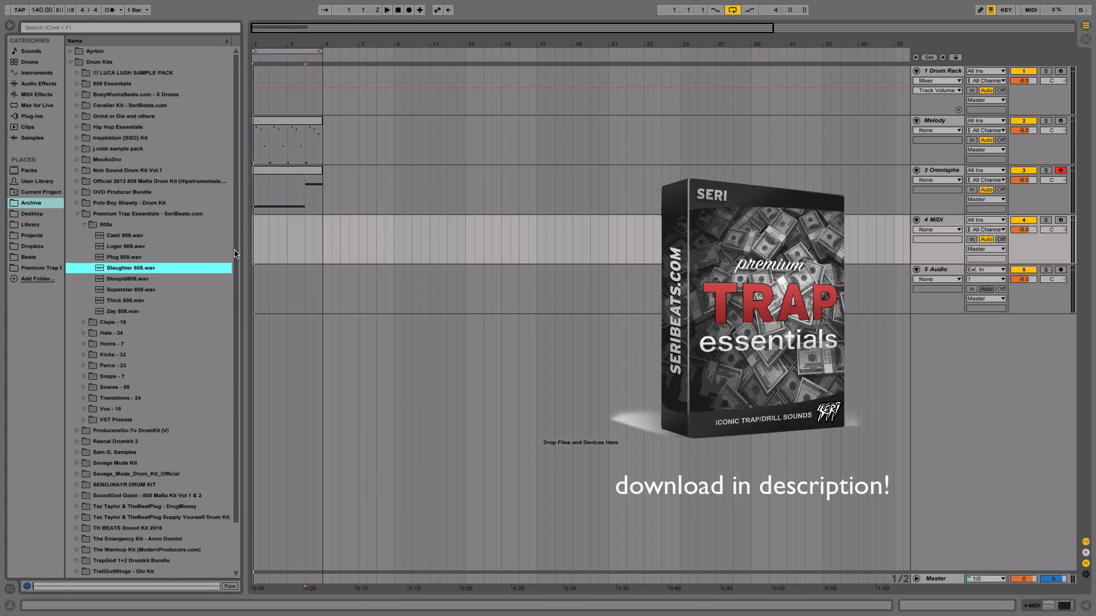
key("Down")
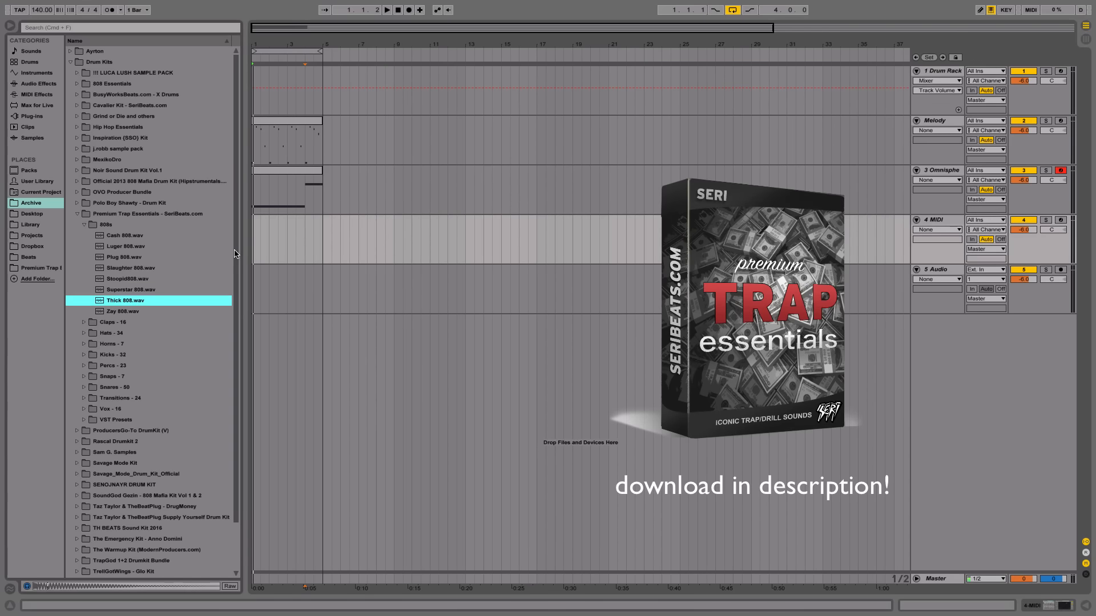
key("Up")
key("Up")
key("Up")
key("Up")
key("Up")
key("Up")
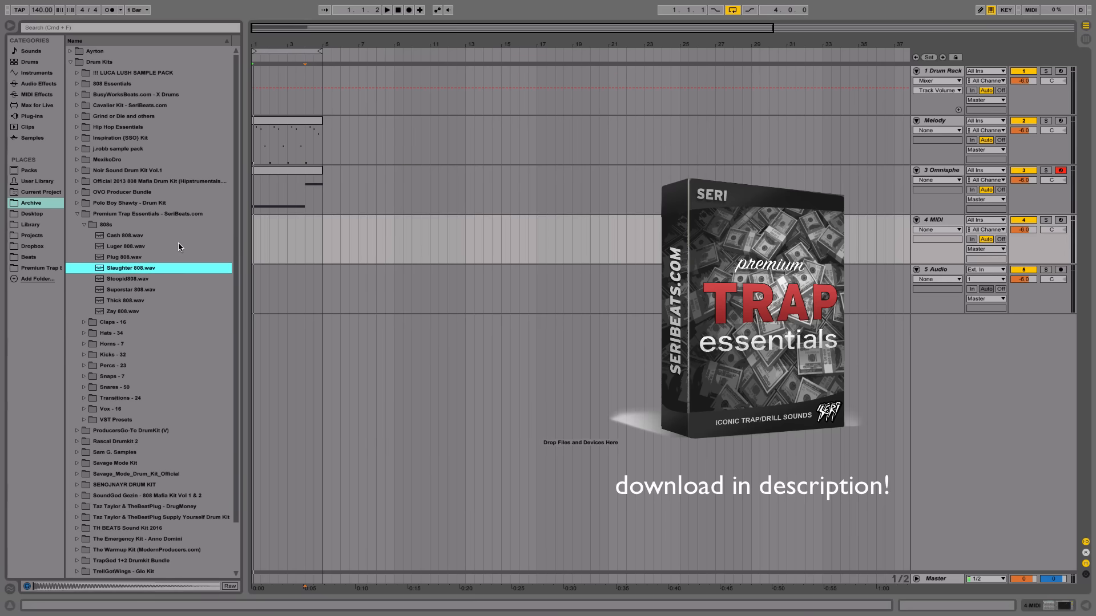
key("Up")
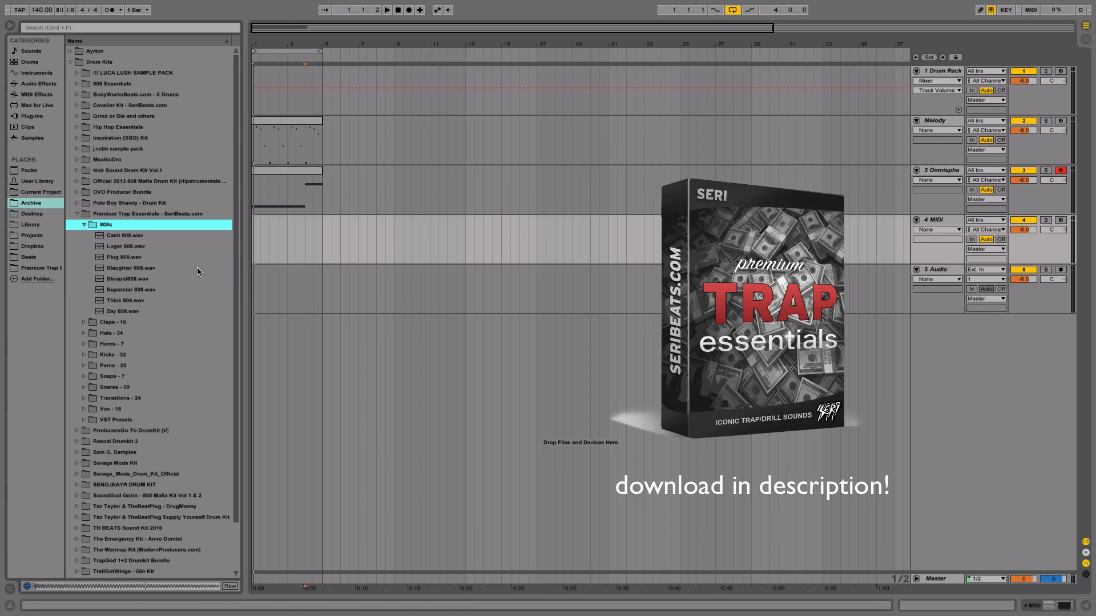
- Try Cash 808.wav, replace it with Luger 808.wav at the start of the audio track, and return that track's volume to default
left_click_drag(119, 238, 237, 263)
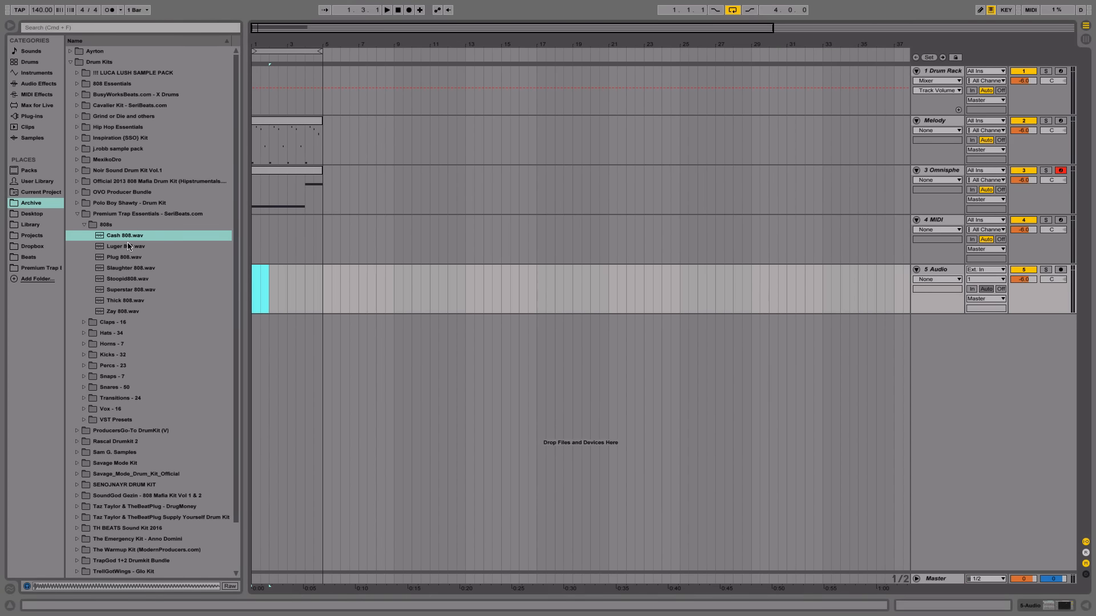
left_click_drag(128, 246, 260, 285)
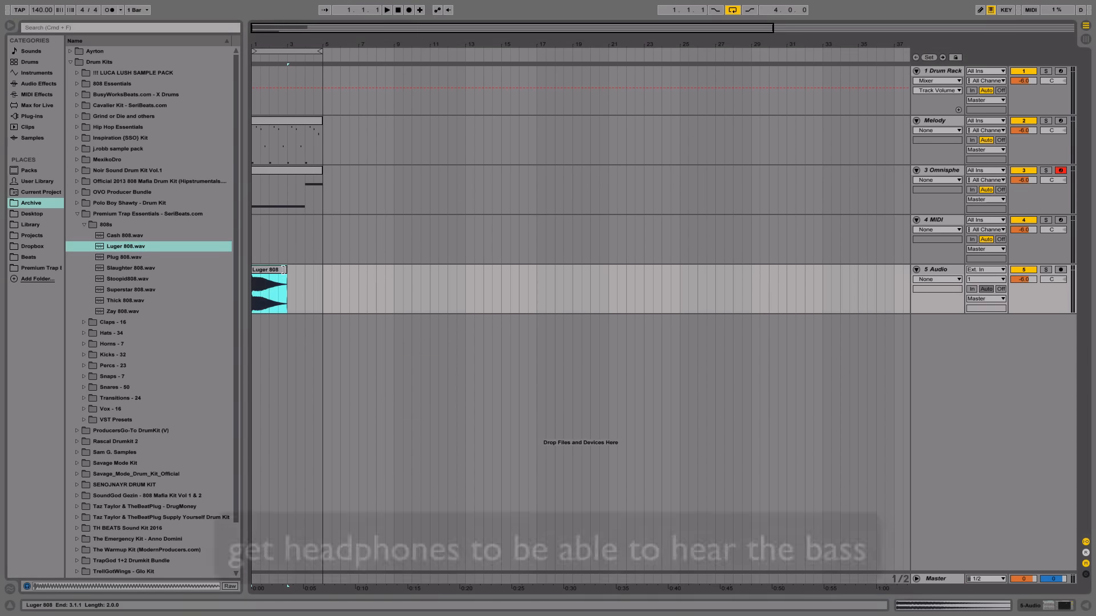
key("space")
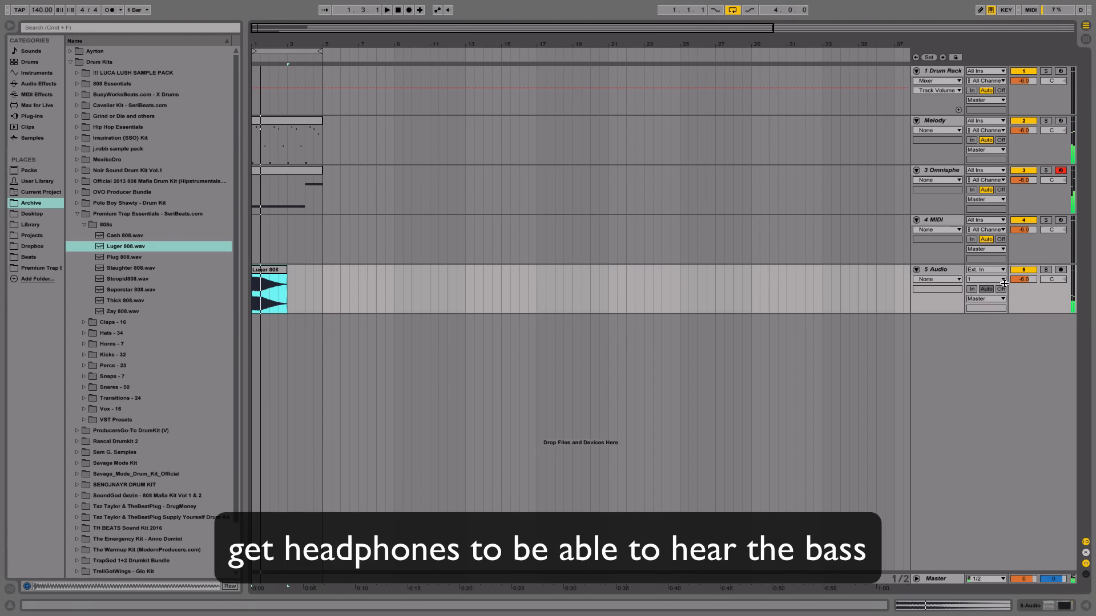
right_click(1024, 283)
right_click(1028, 280)
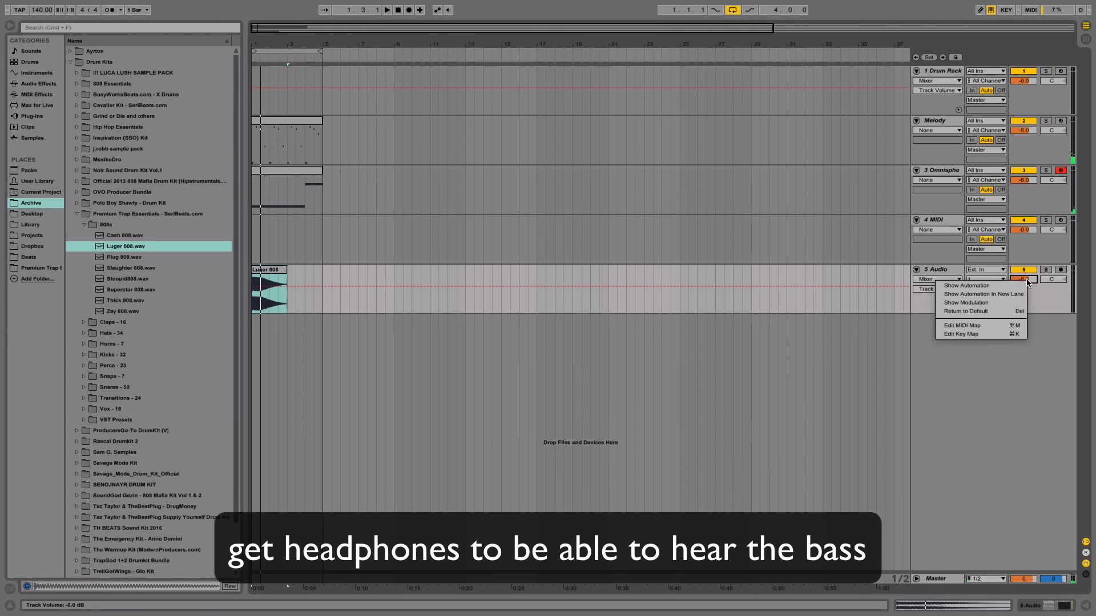
left_click(1002, 311)
- Turn off warping for the Luger 808 clip and play it against the melody
left_click_drag(296, 46, 296, 91)
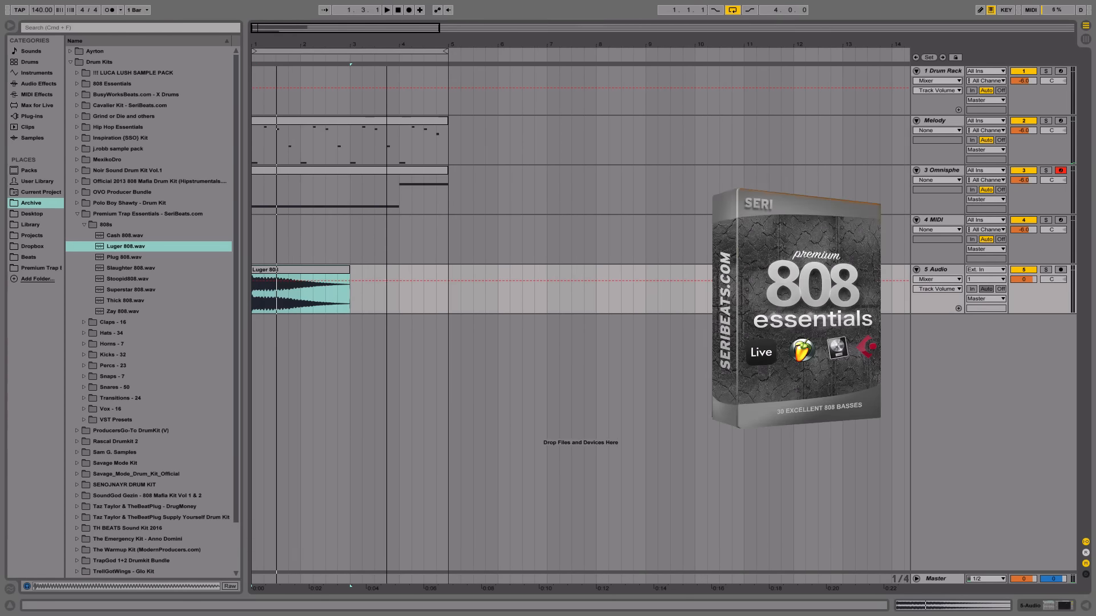
double_click(301, 270)
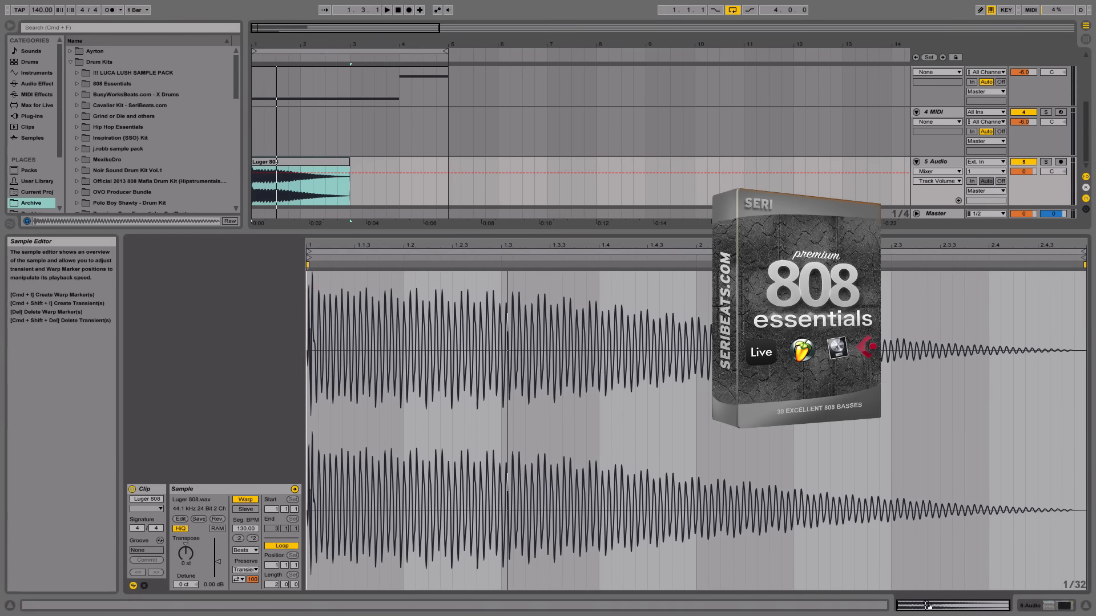
left_click(246, 500)
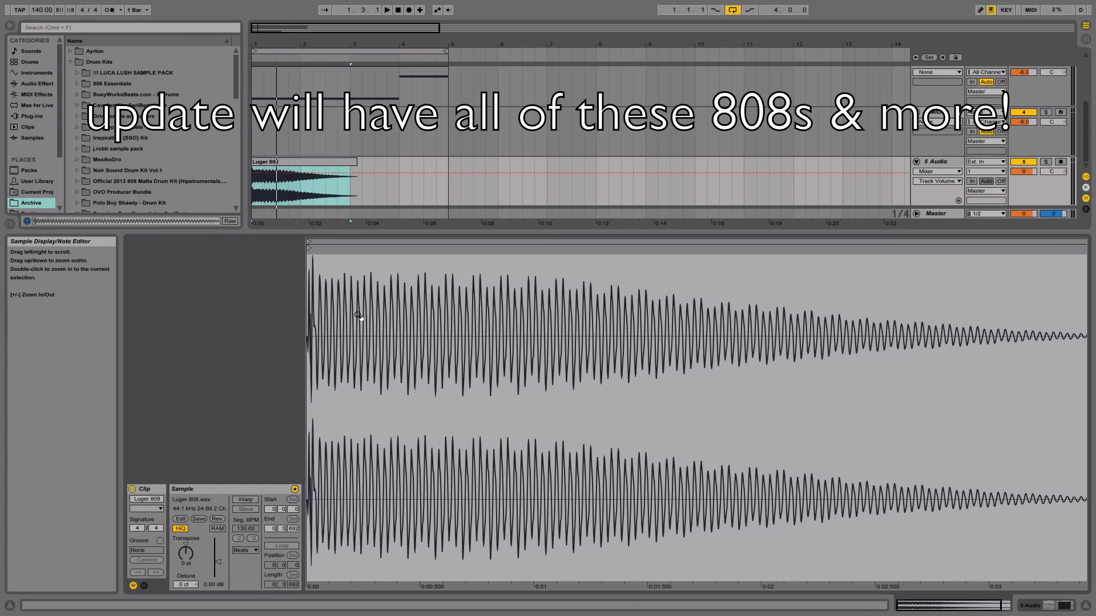
key("space")
key("space")
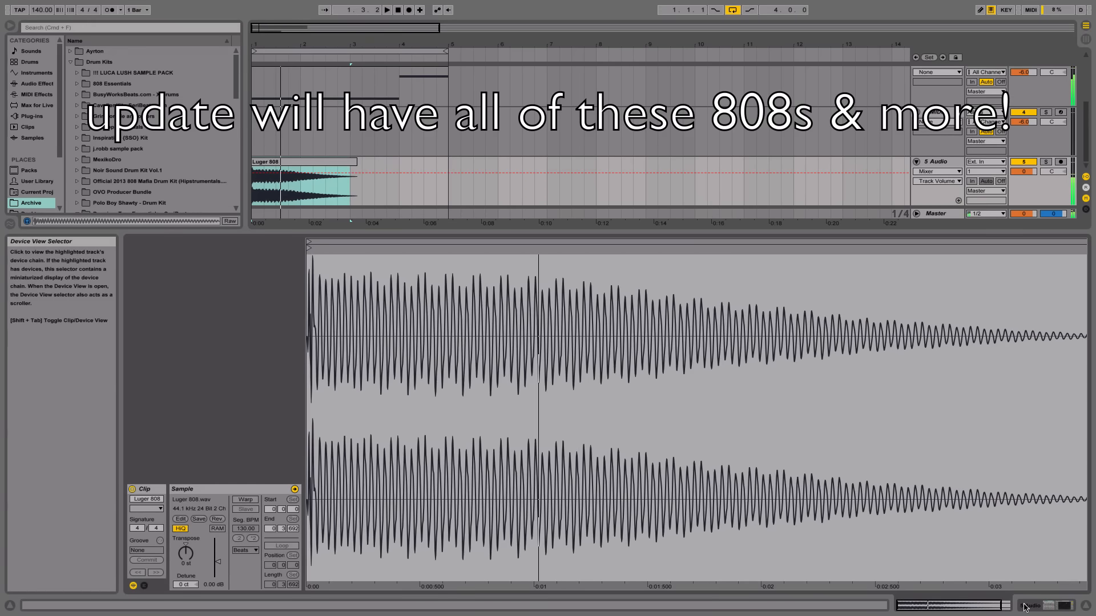
- Transpose the Luger 808 clip by 12 semitones and play it back
left_click(185, 555)
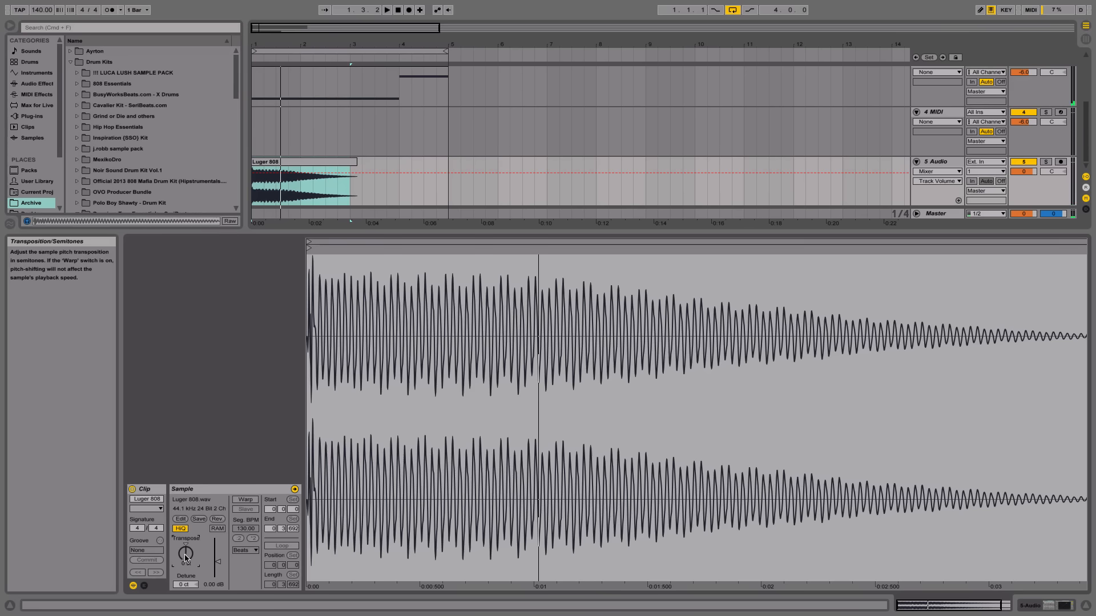
type("12")
key("Return")
key("space")
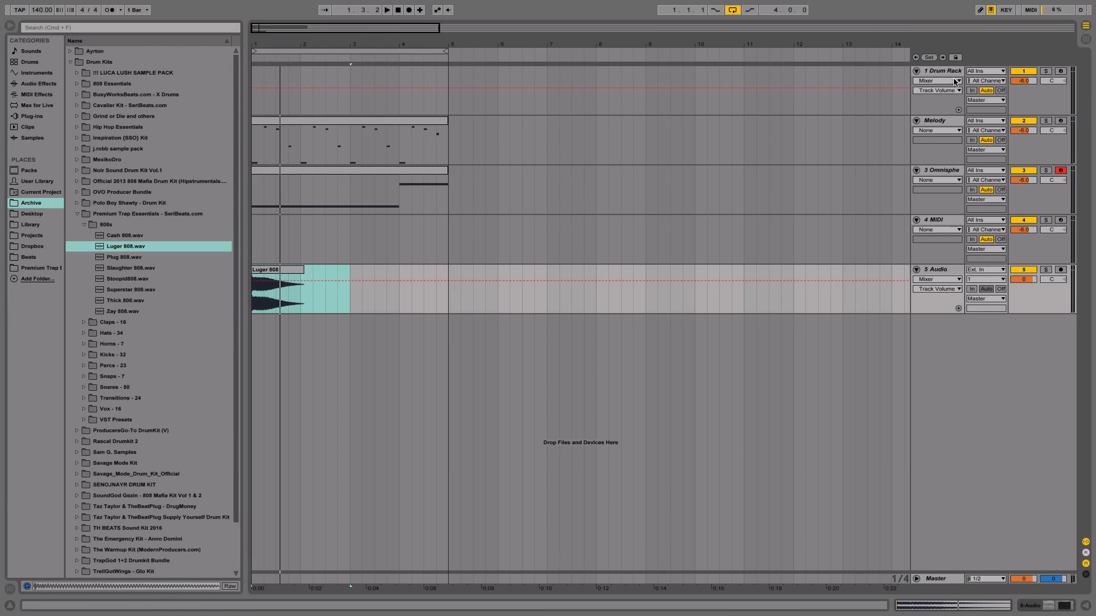
- Insert a new MIDI track directly below the Melody track
left_click(935, 122)
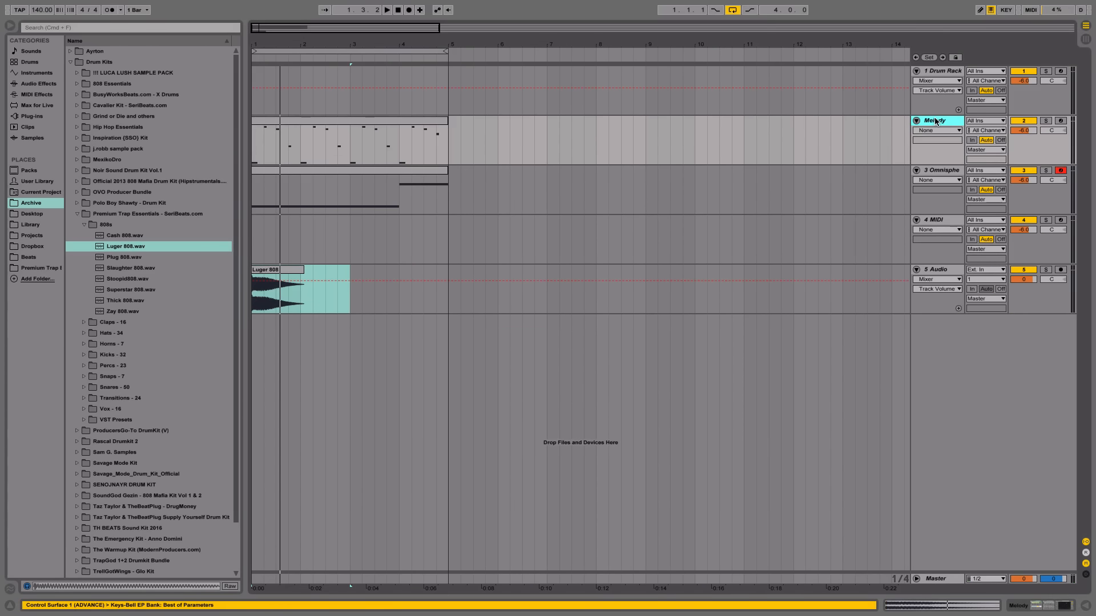
key("super+shift+t")
double_click(933, 172)
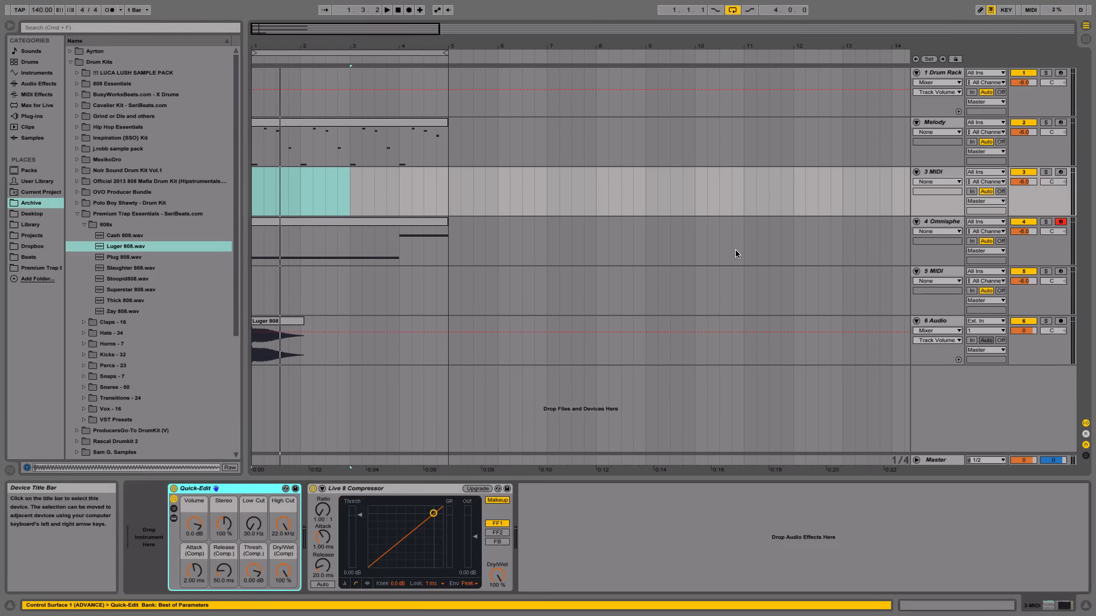
- Load the Luger 808 sample as an instrument on the empty MIDI track below Omnisphere and arm that track for recording
double_click(282, 329)
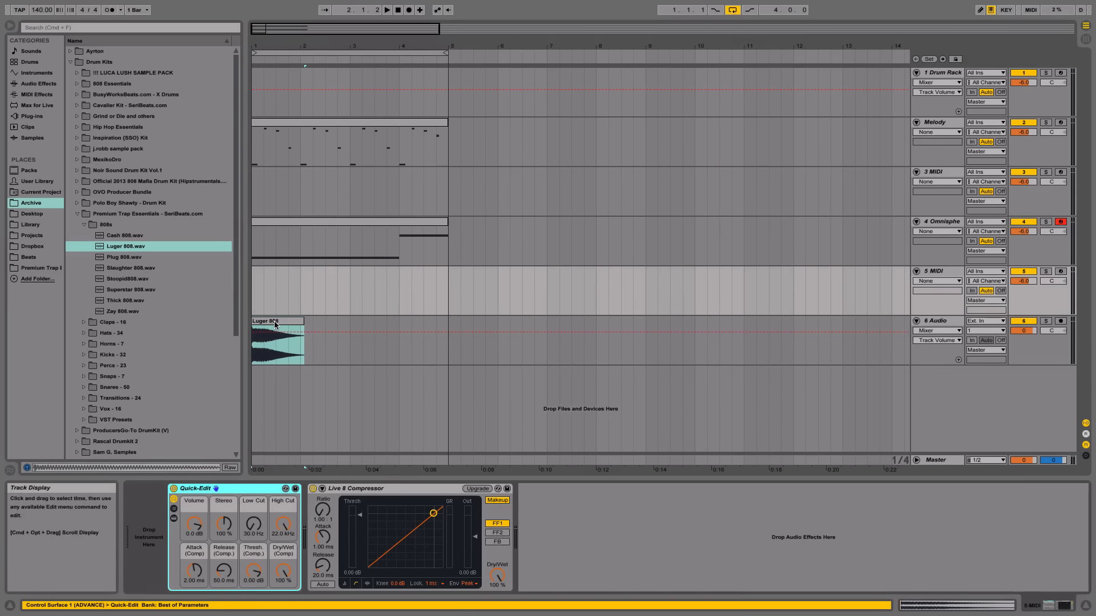
left_click_drag(408, 399, 153, 549)
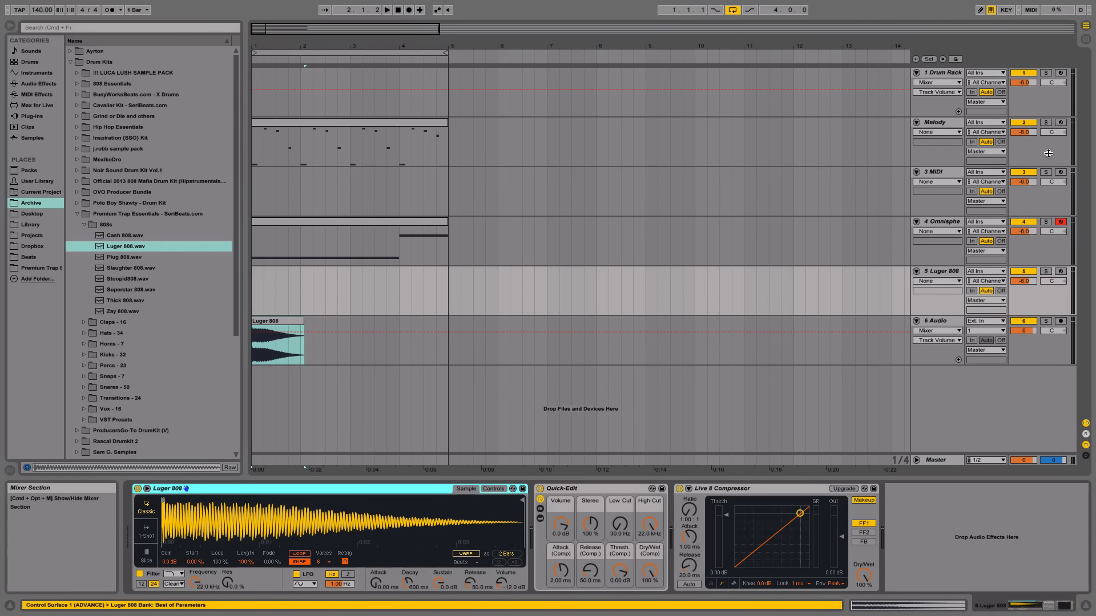
left_click(1061, 172)
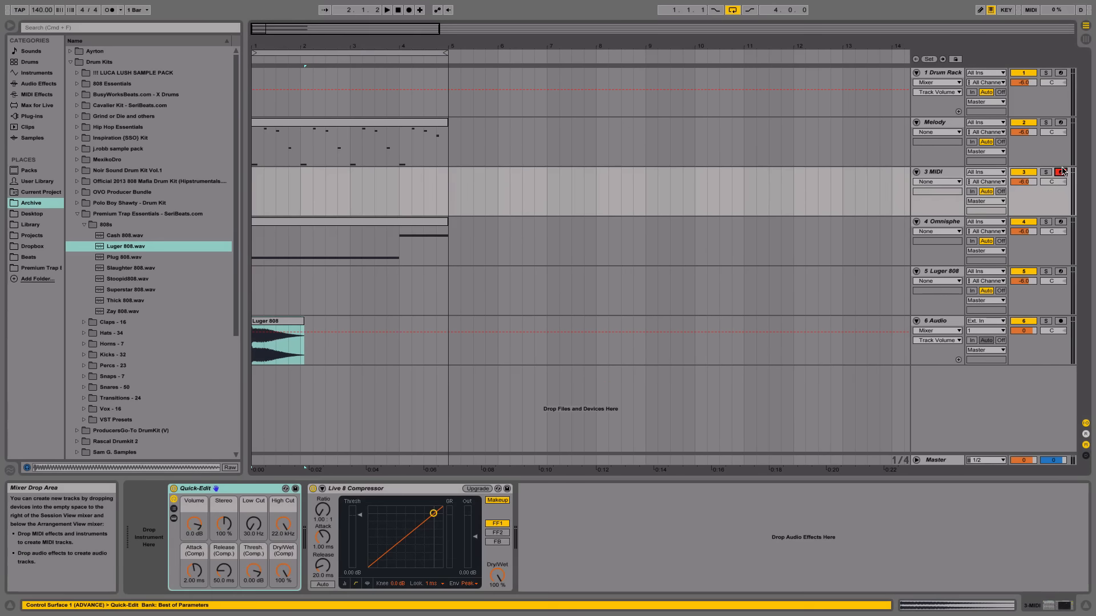
left_click(1061, 272)
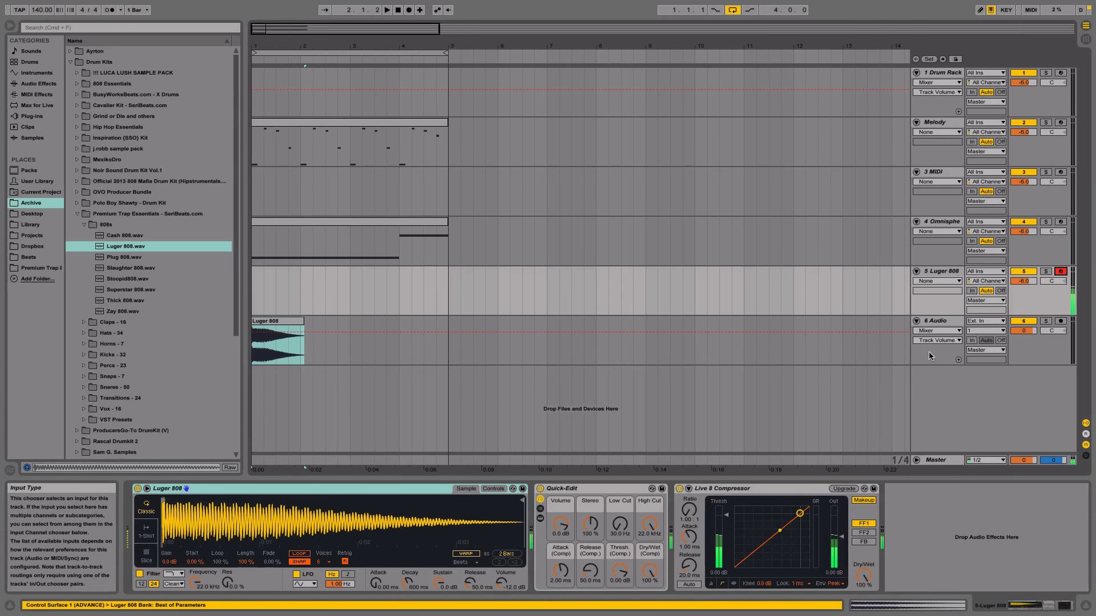
- Set the Luger 808 Simpler's output volume to 0 dB and convert the device to Sampler
right_click(512, 565)
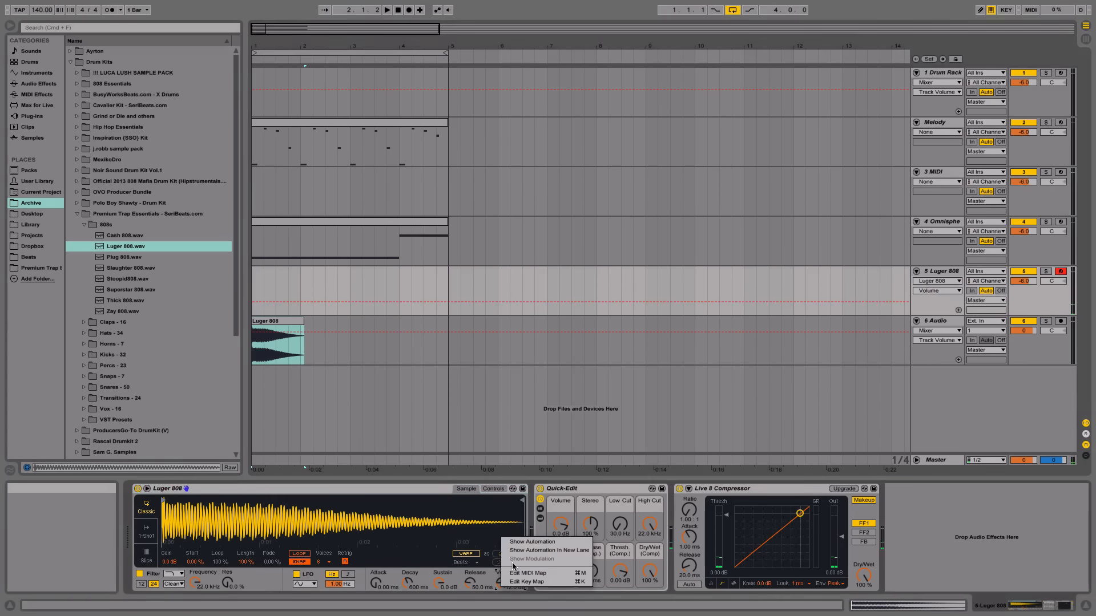
left_click(499, 581)
left_click_drag(502, 583, 501, 564)
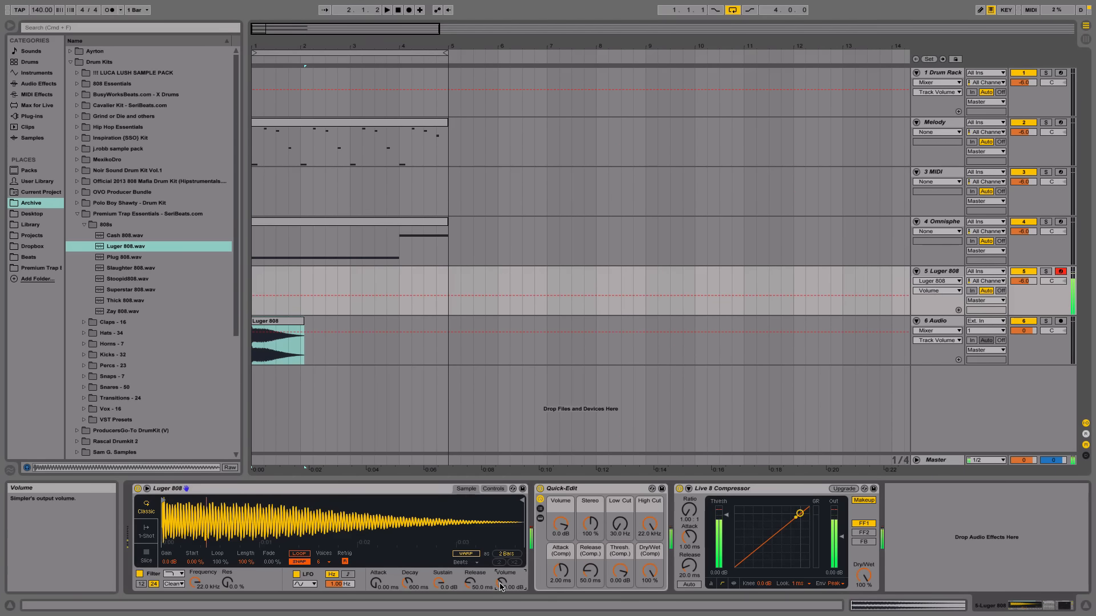
right_click(217, 489)
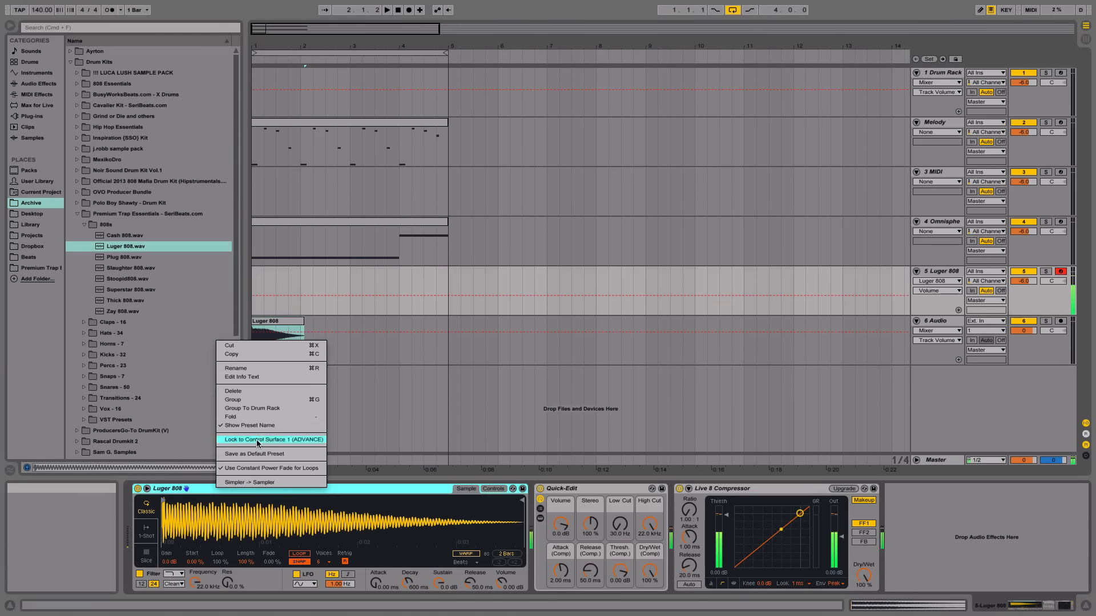
left_click(279, 484)
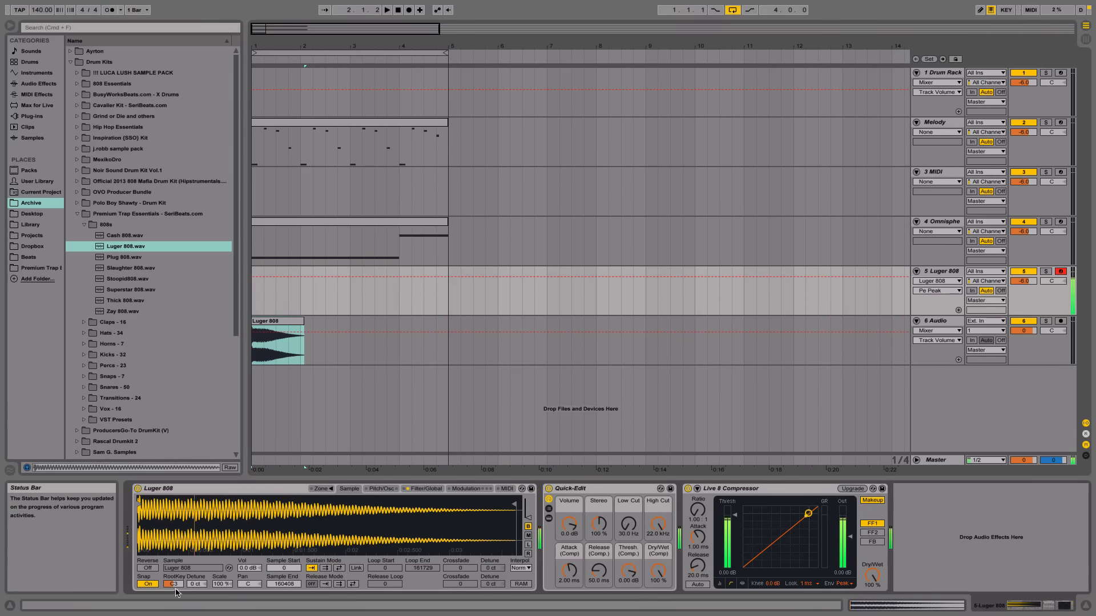
- Set the Luger 808 Sampler's root key to C2 and its velocity influence on volume to 0%
left_click_drag(173, 584, 173, 594)
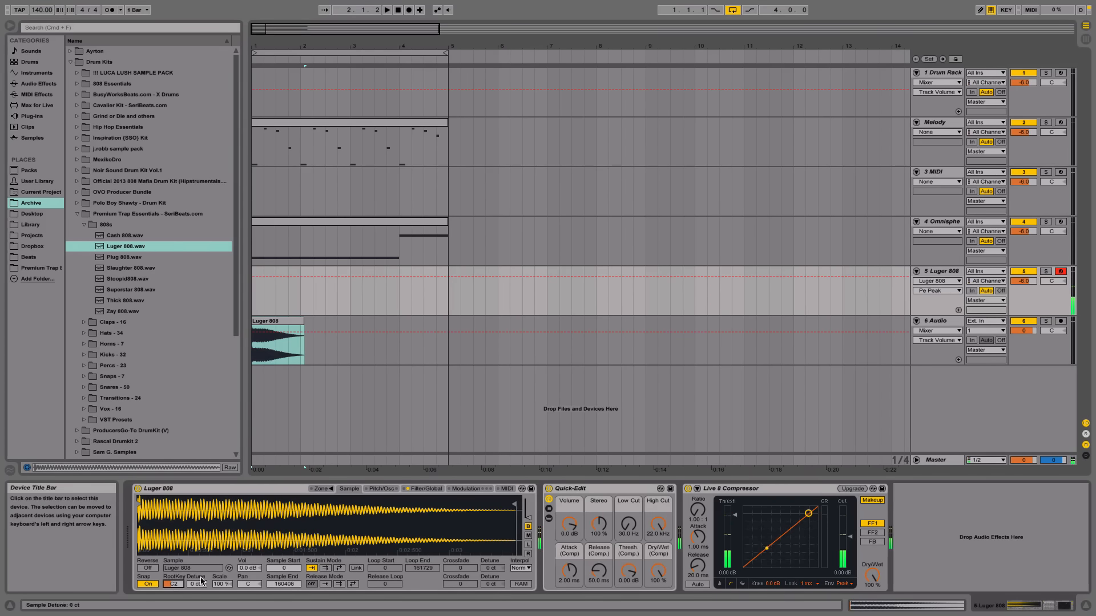
left_click(423, 490)
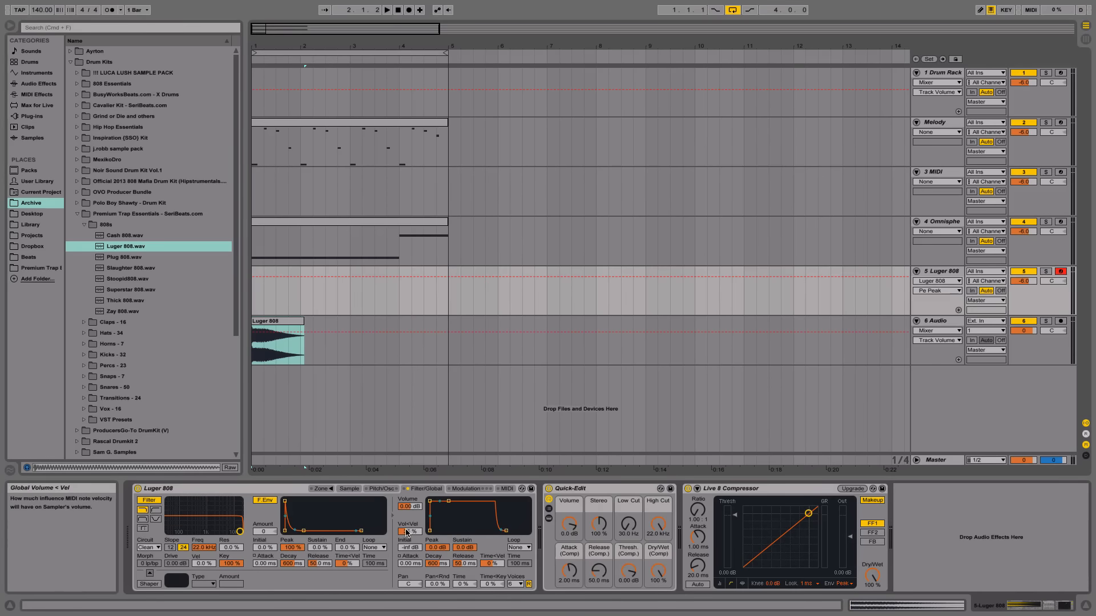
left_click_drag(408, 531, 408, 551)
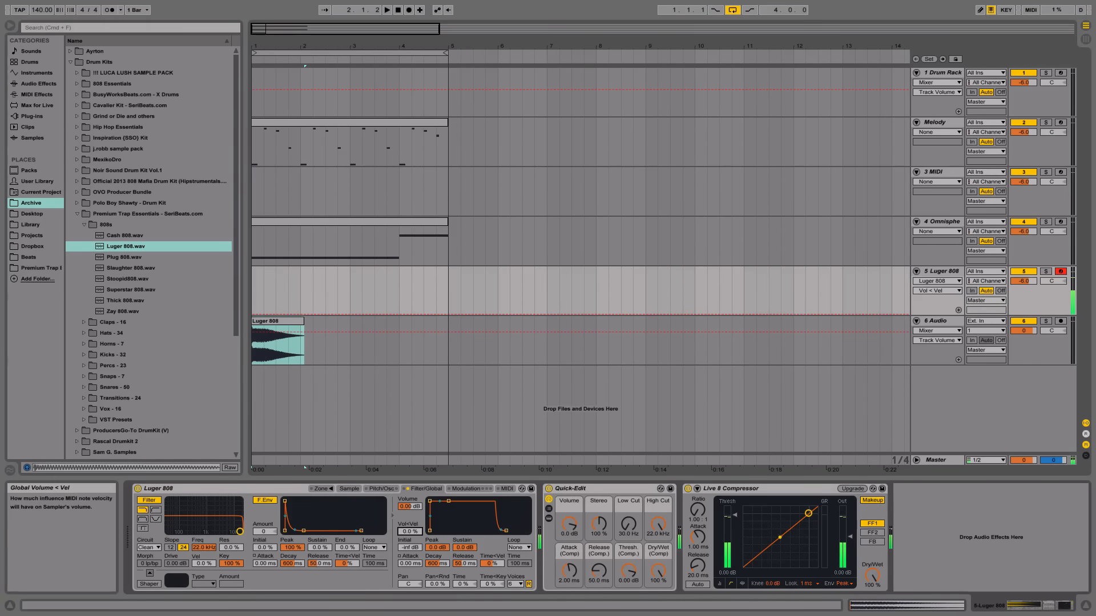
- Delete the audio track holding the Luger 808 clip, leaving the Luger 808 instrument track selected
left_click(473, 343)
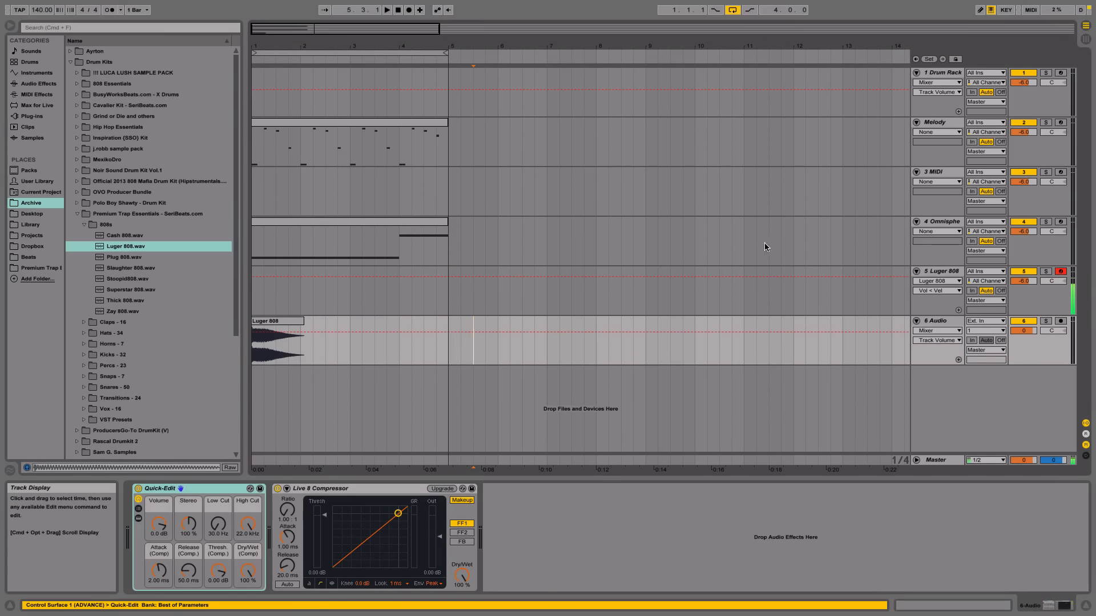
left_click(915, 282)
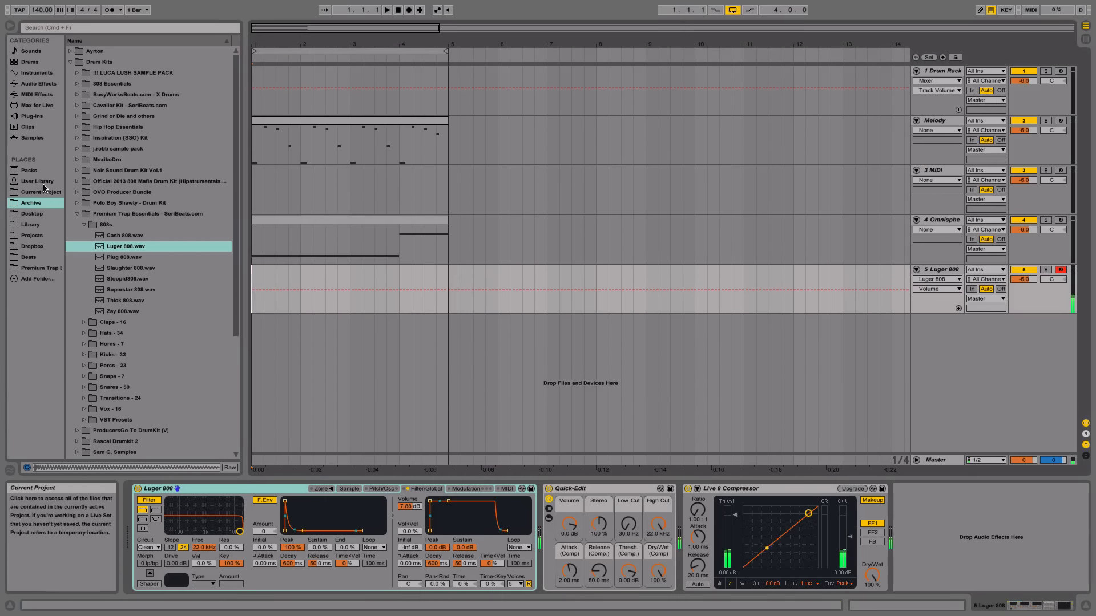
- Load the Luger 808.adg preset from the User Library's 808 Essentials folder, Update 1 (Nov 2016), onto the Luger 808 track
left_click(37, 181)
left_click(73, 51)
left_click(77, 62)
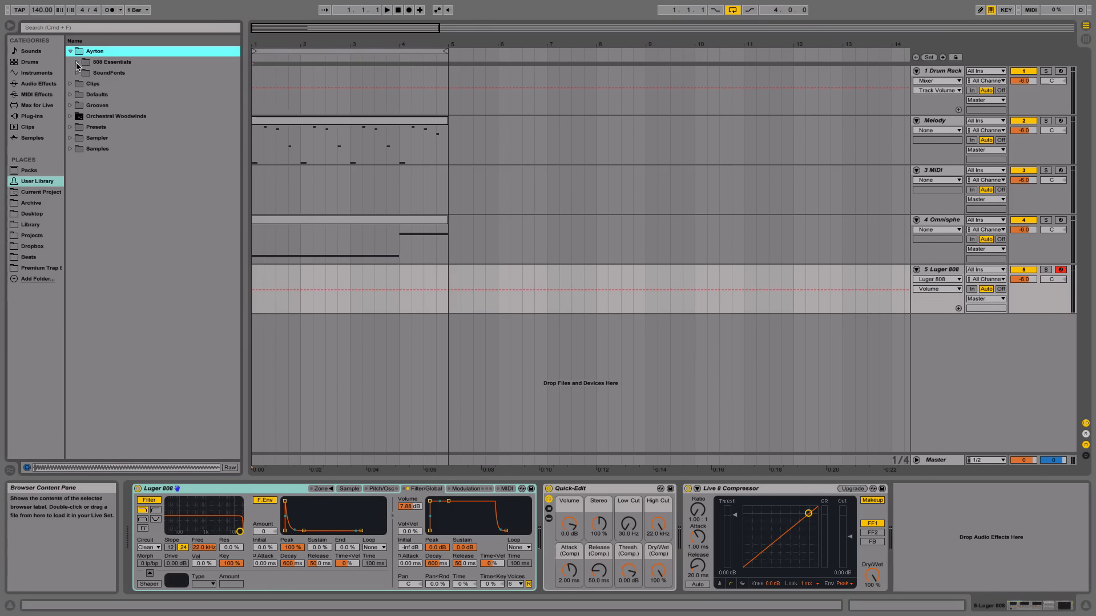
left_click(84, 72)
double_click(125, 94)
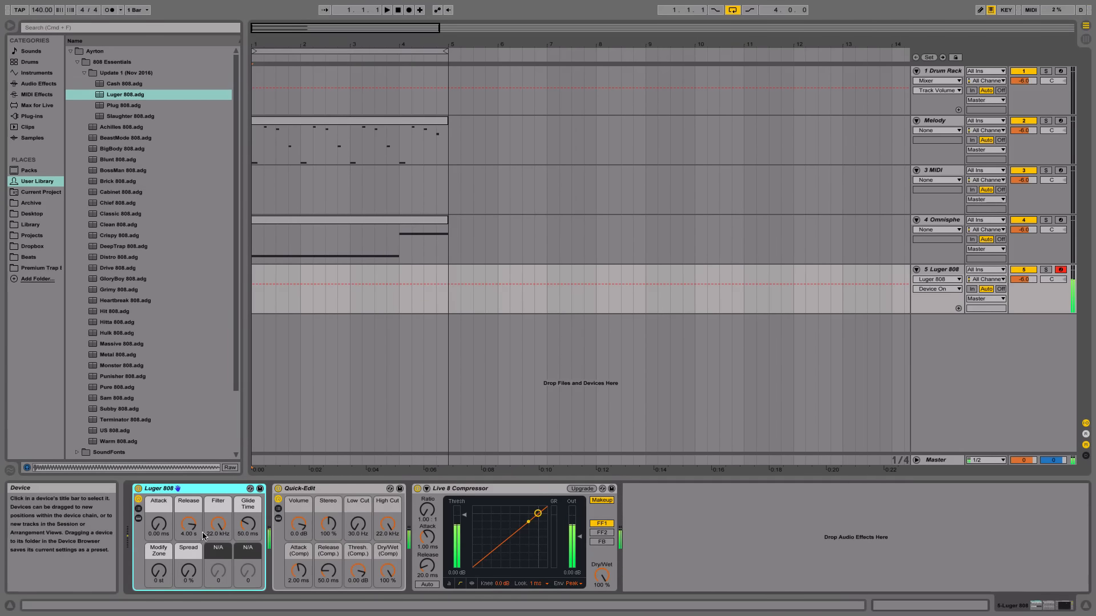
- Play the loop and lower the volume of the Melody, 3 MIDI and Omnisphere tracks together to -8.8 dB
key("space")
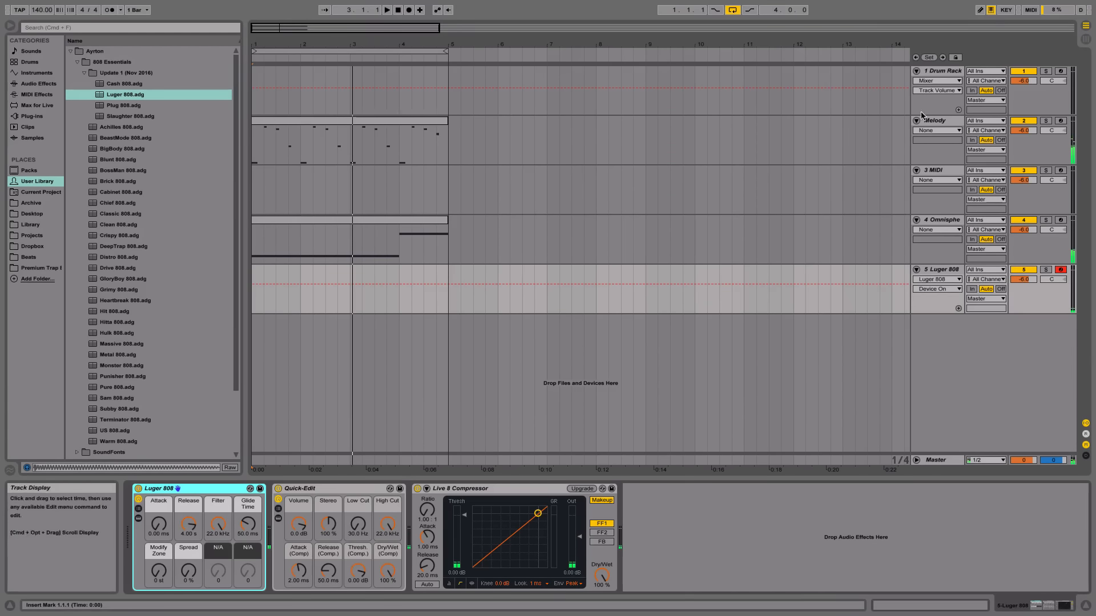
left_click(947, 137)
left_click(929, 221, "shift")
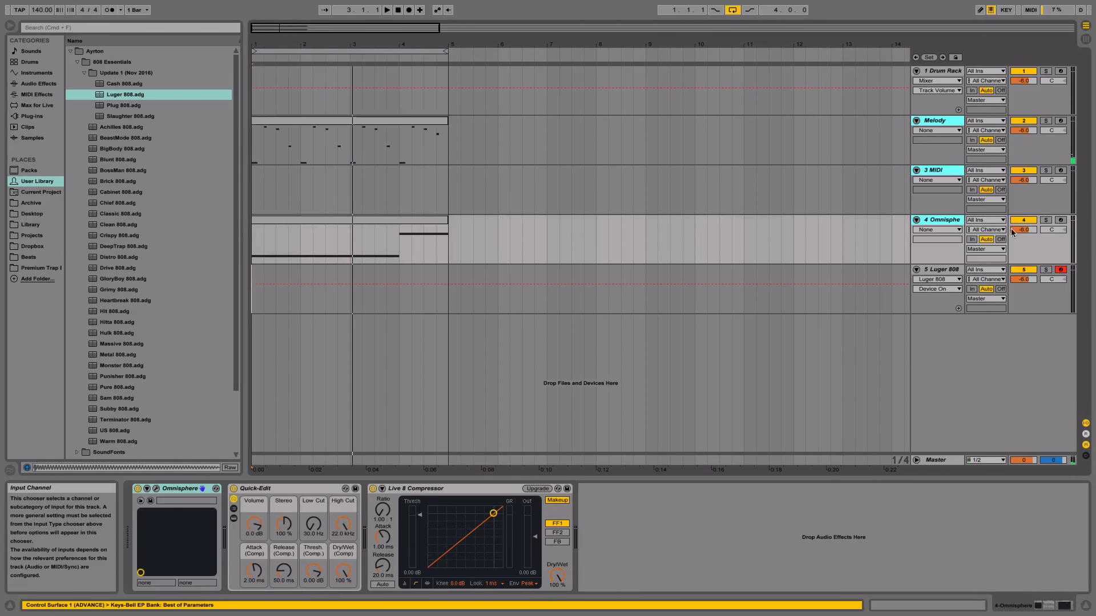
left_click_drag(1025, 230, 1025, 235)
key("space")
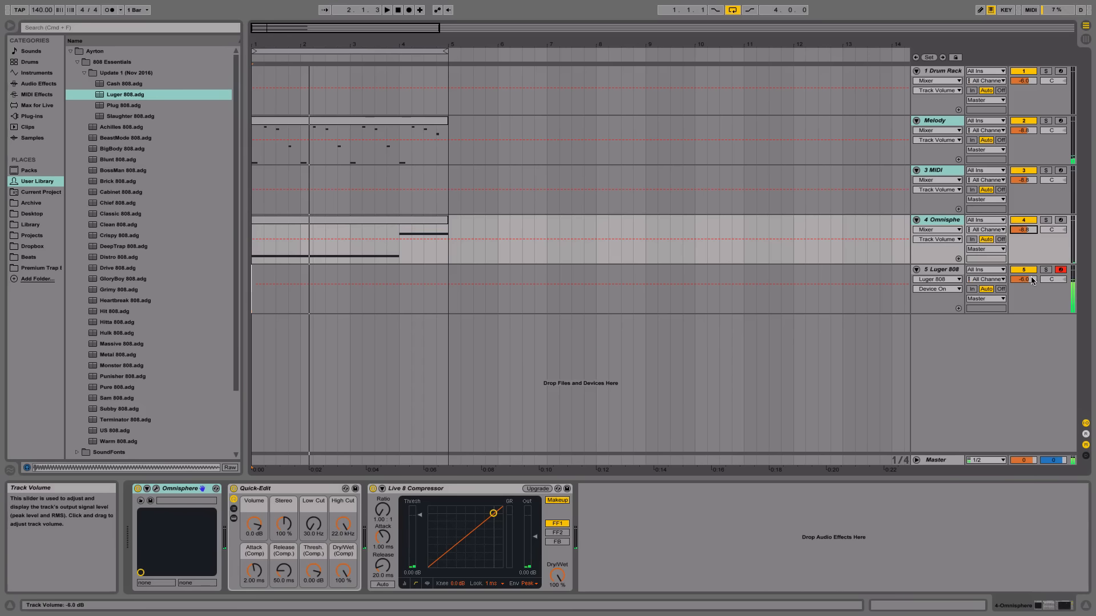
- Set the Luger 808 track's volume to 0 dB and play the loop to check the balance
left_click(937, 279)
left_click(942, 298)
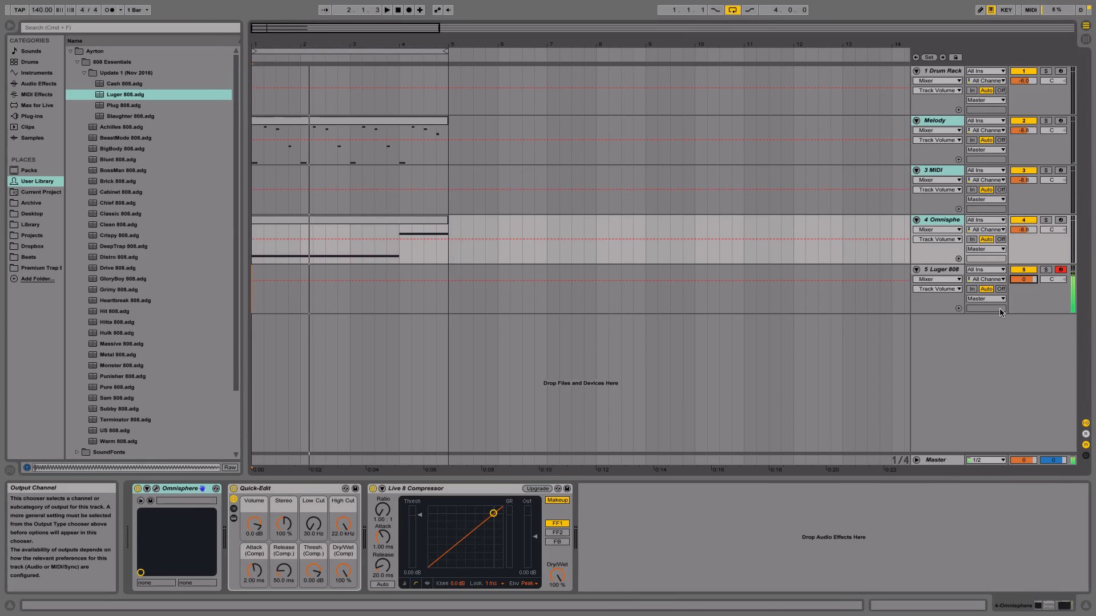
key("space")
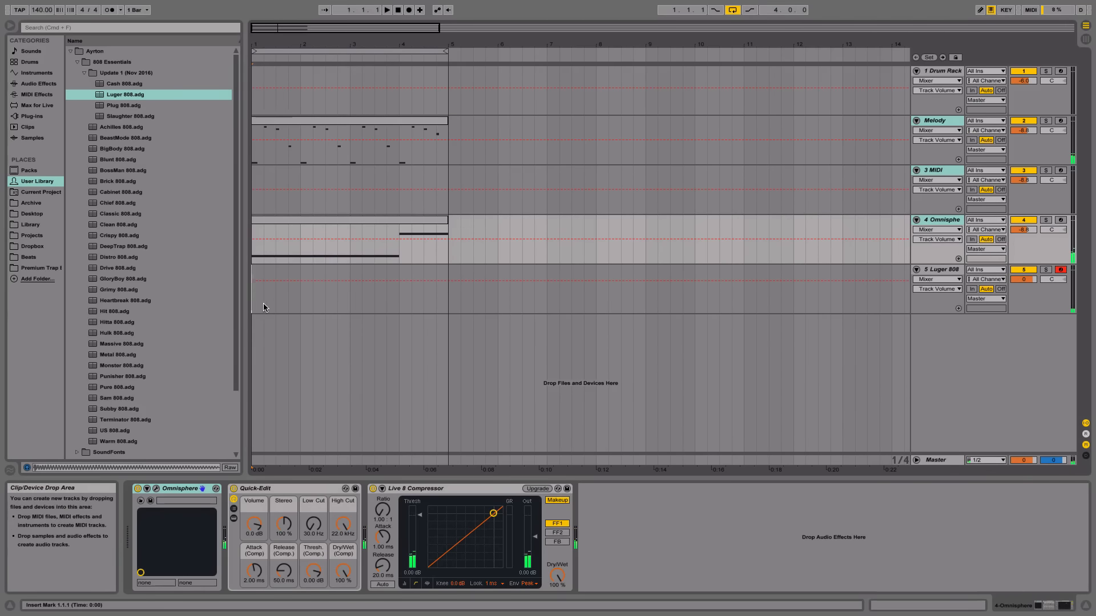
- Create an empty four-bar MIDI clip on the Luger 808 track and open it in the note editor around C1 to C2
left_click_drag(254, 291, 447, 286)
key("super+shift+m")
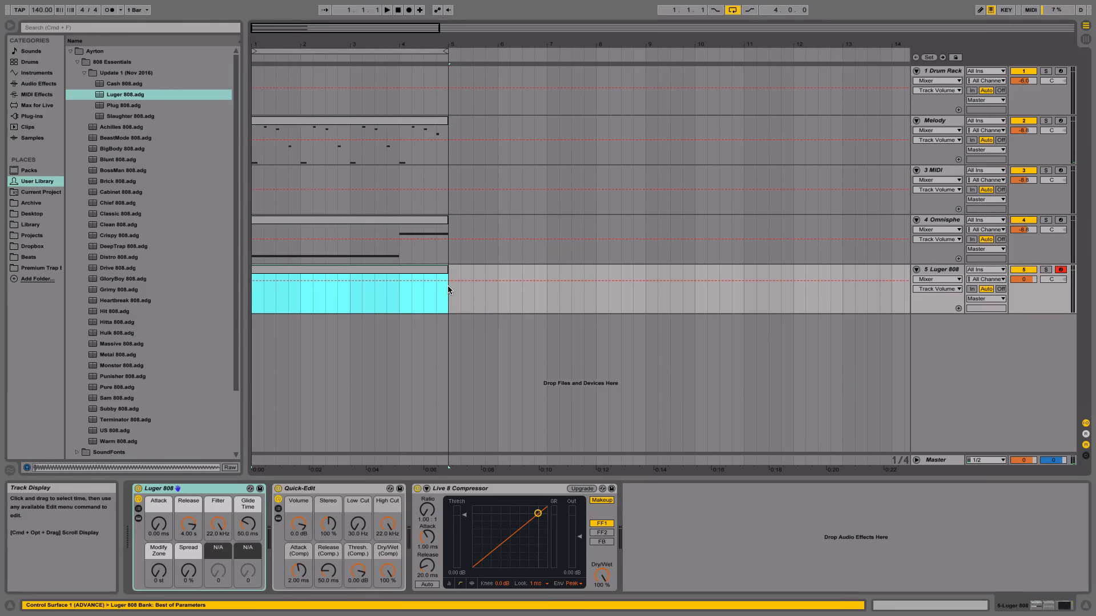
double_click(318, 269)
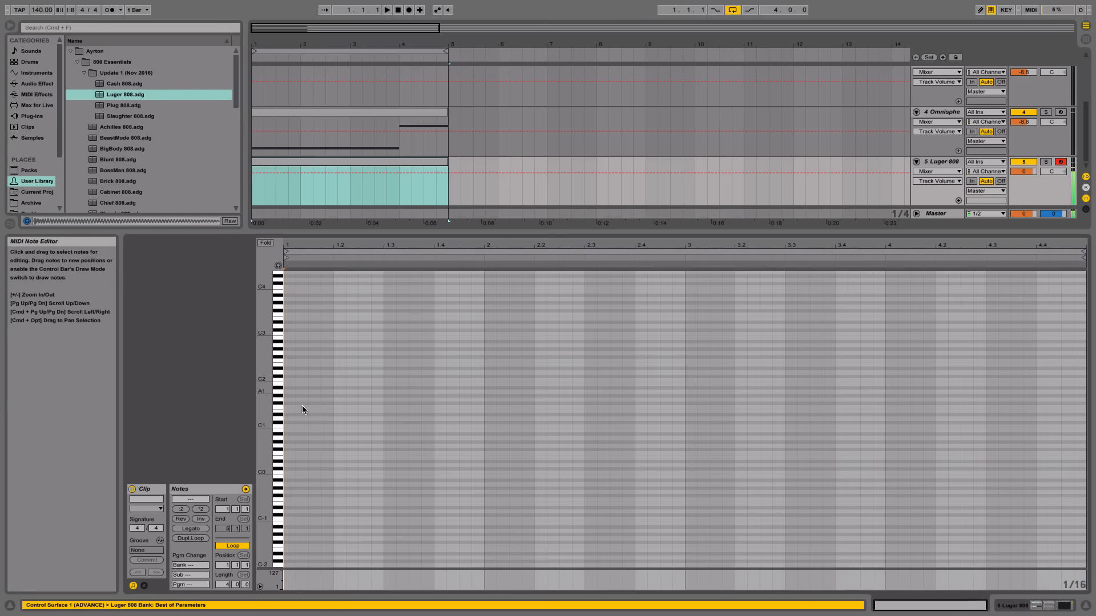
left_click_drag(265, 383, 287, 398)
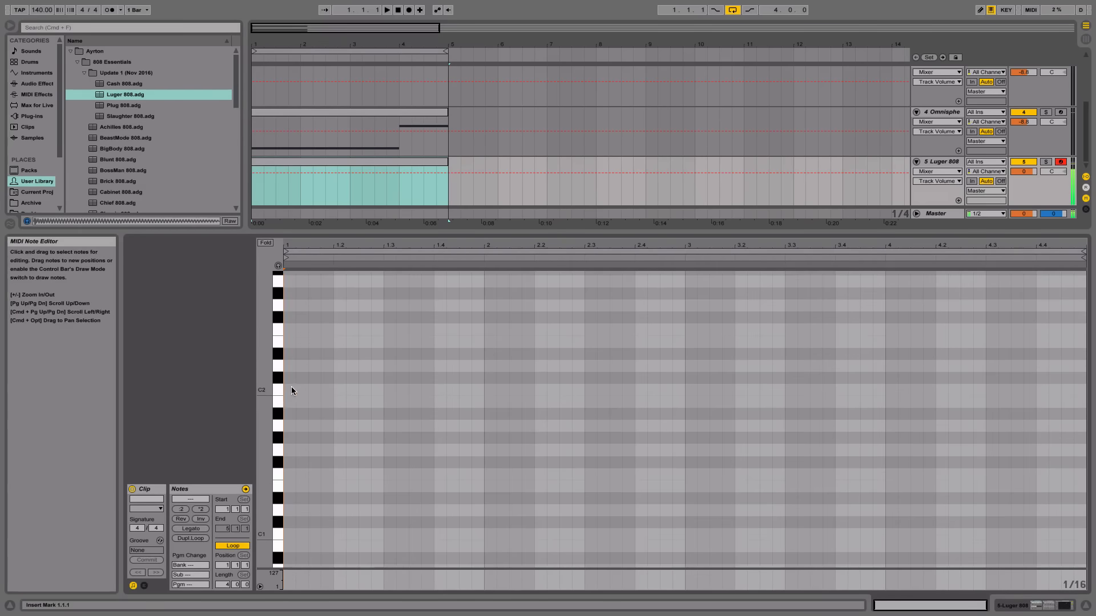
- Add a C2 note at the start of the Luger 808 clip, lengthen it to one beat and play the loop
double_click(291, 390)
key("space")
key("space")
left_click(293, 439)
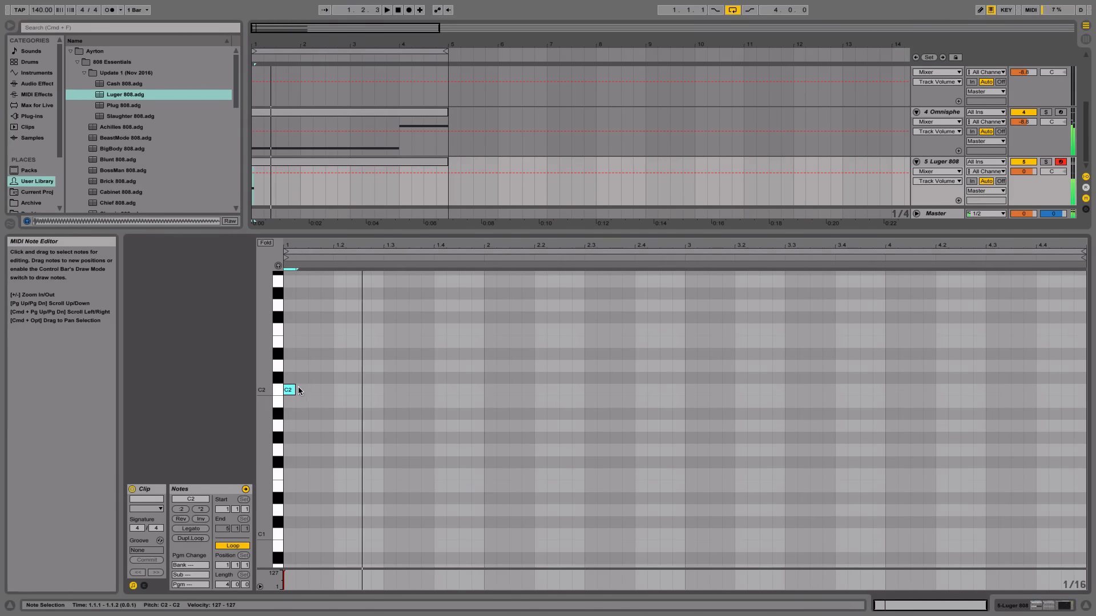
left_click_drag(297, 389, 342, 387)
key("space")
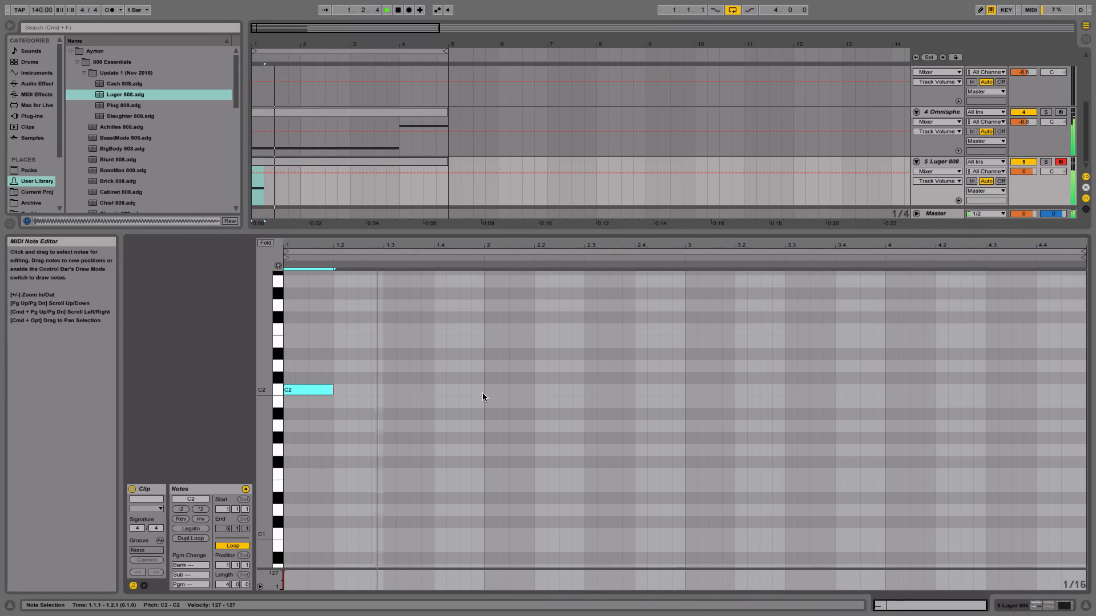
- Add sixteenth-length C2 notes at 1.4.3 and 2.2.1, and a C3 note an octave higher at 2.4.3
double_click(465, 389)
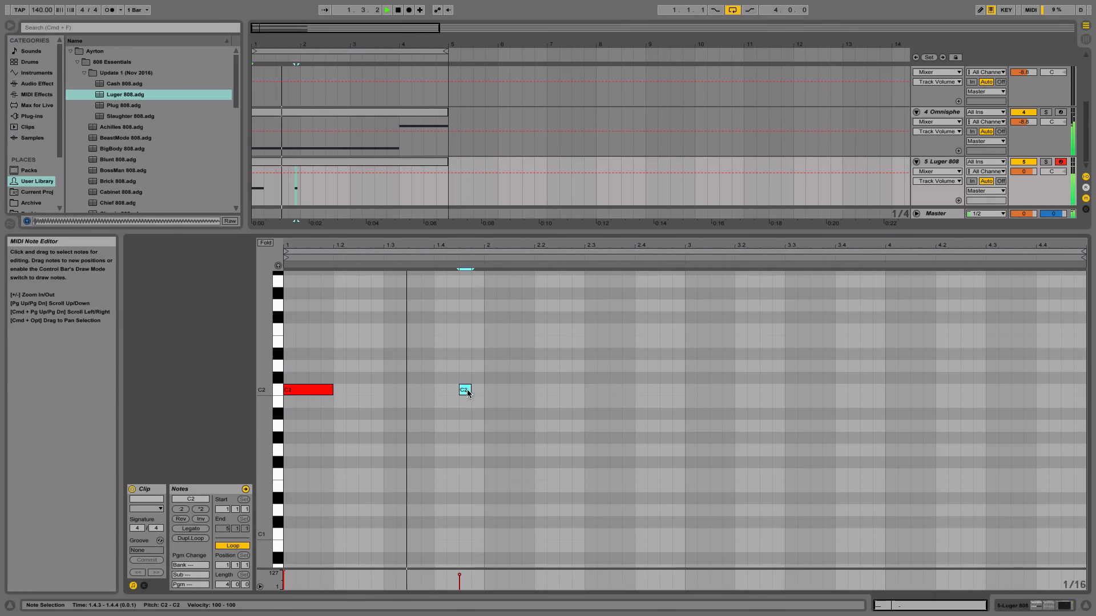
double_click(542, 390)
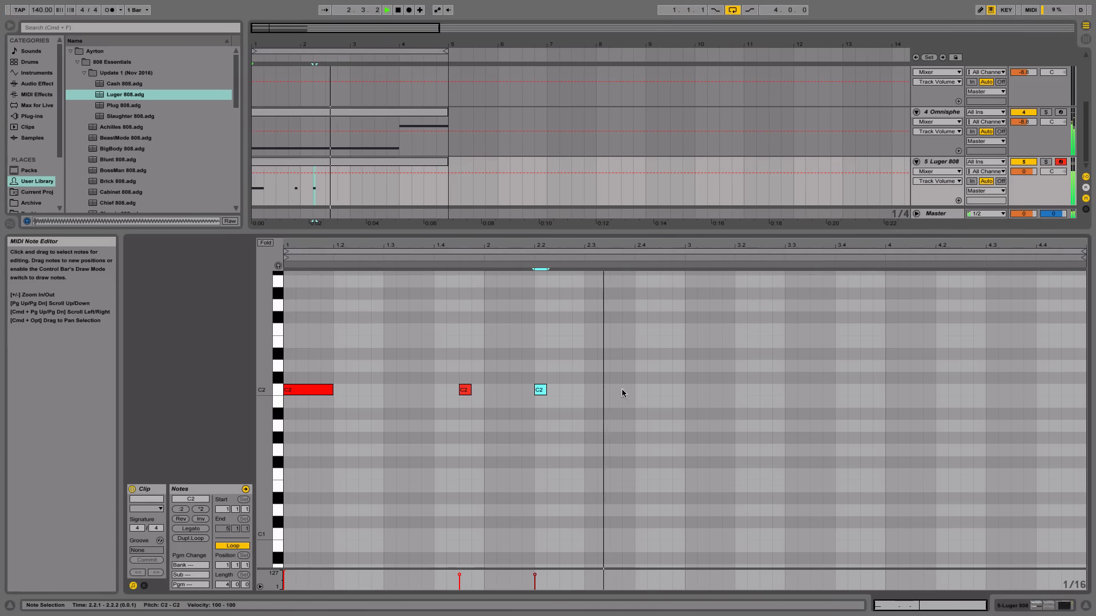
double_click(665, 390)
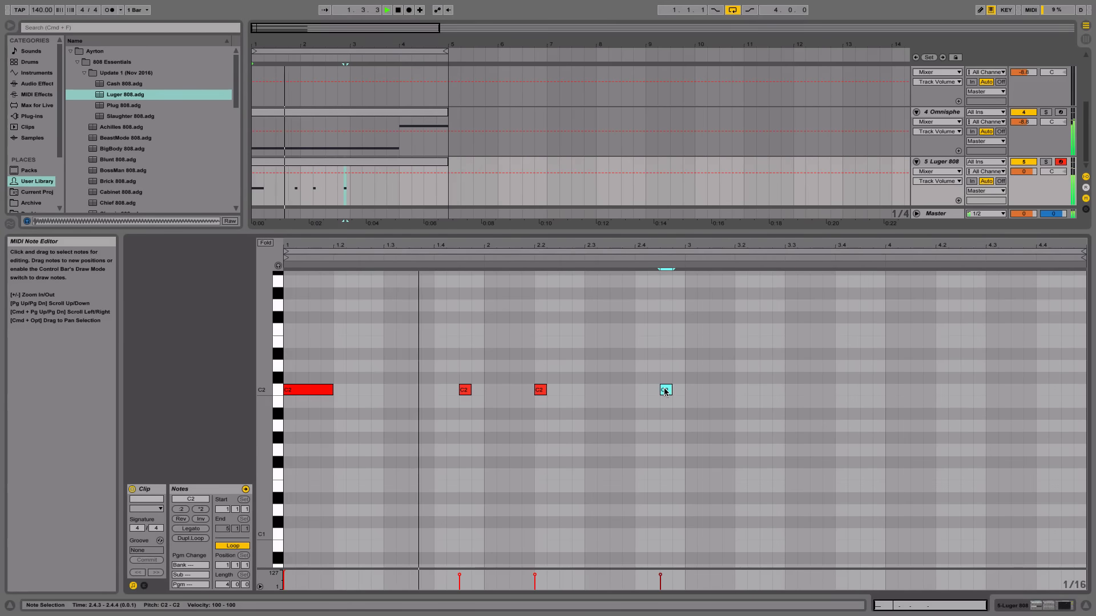
key("shift+Up")
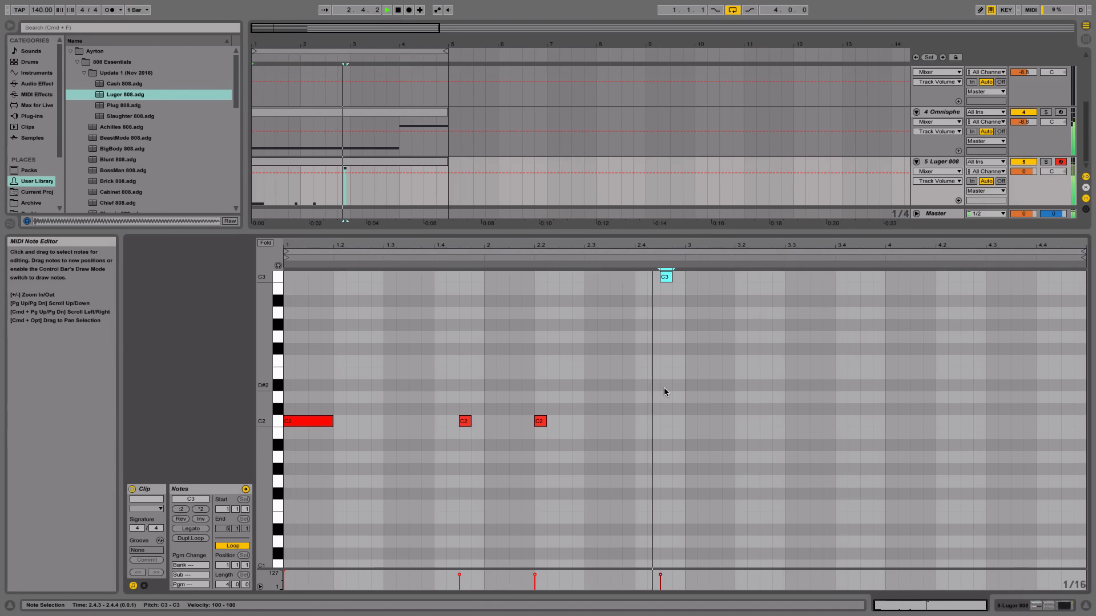
- Duplicate the C2 notes of bars 1 and 2 into bars 3 and 4 and play the loop
double_click(689, 423)
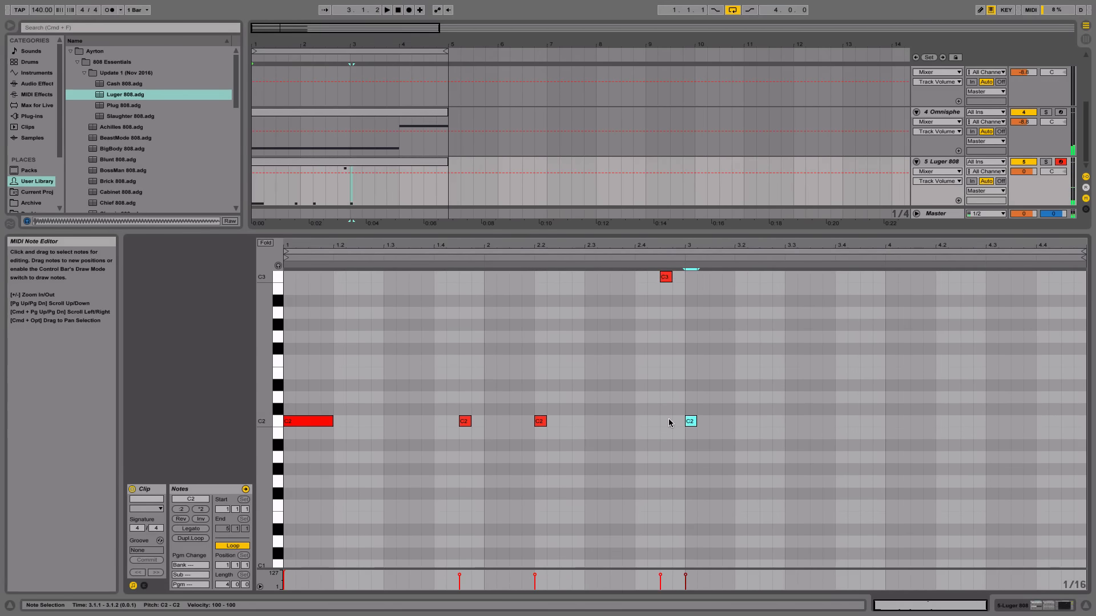
left_click_drag(685, 421, 311, 424)
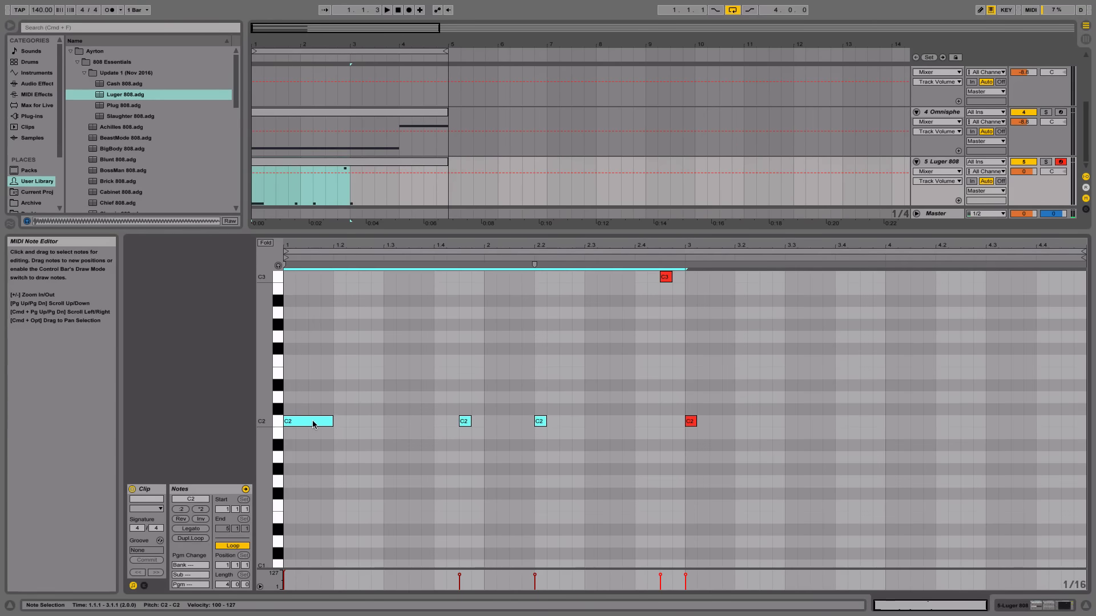
key("super+d")
scroll(742, 465, "up", 2)
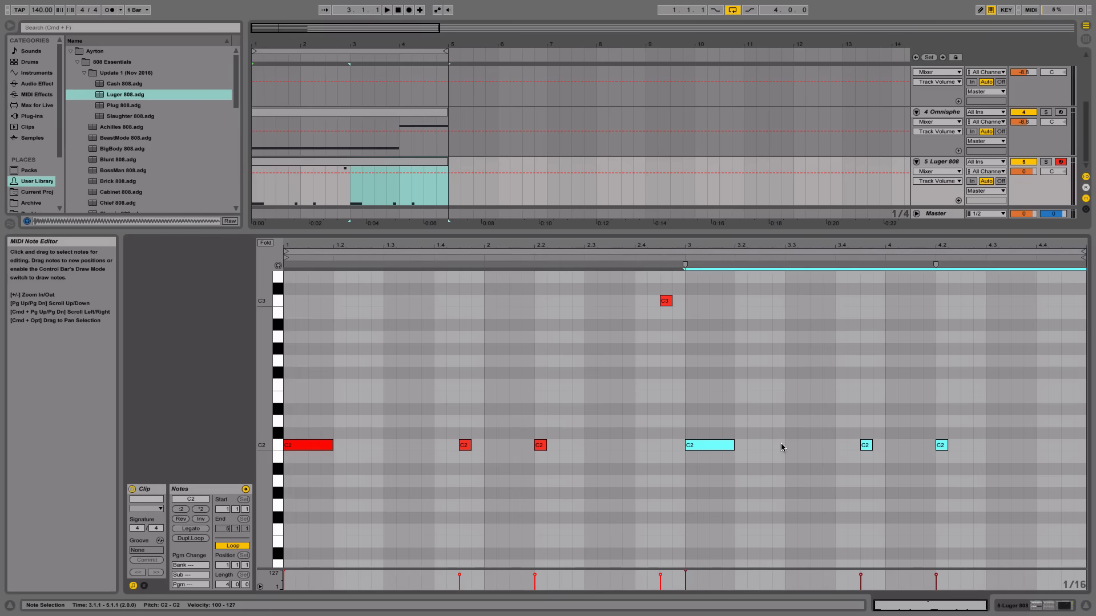
key("space")
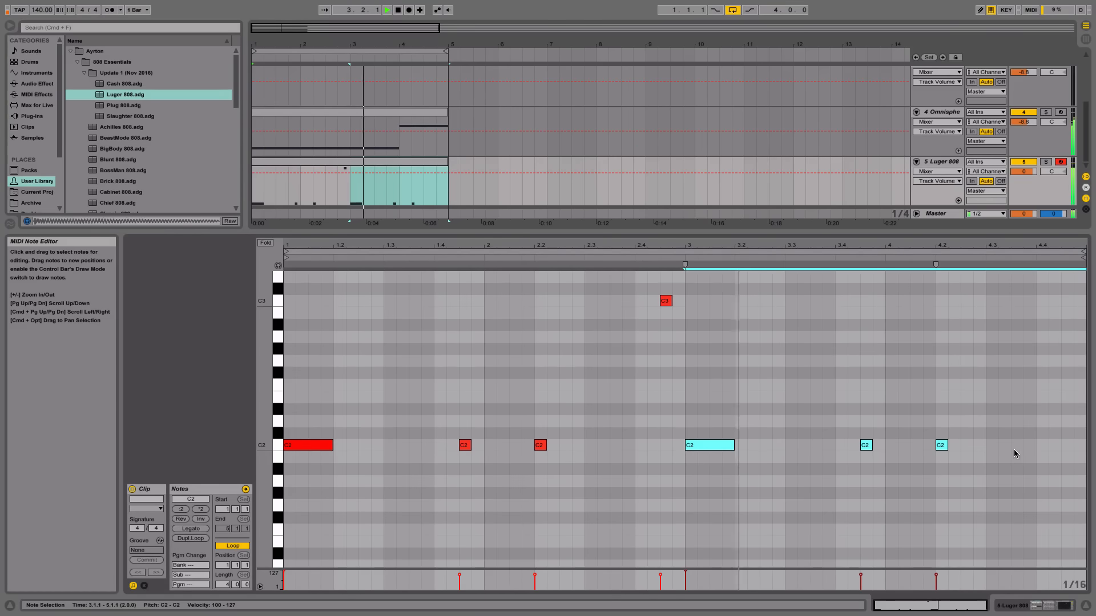
- Add a sixteenth-length 808 note at 4.4.3, an octave below the others at C1
left_click(1065, 445)
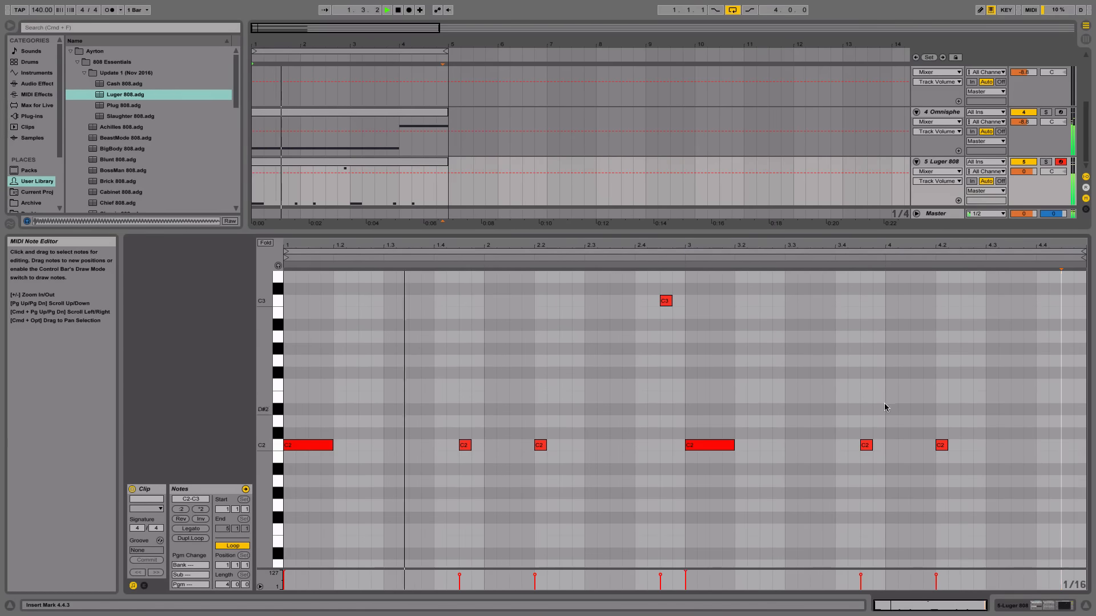
double_click(1069, 445)
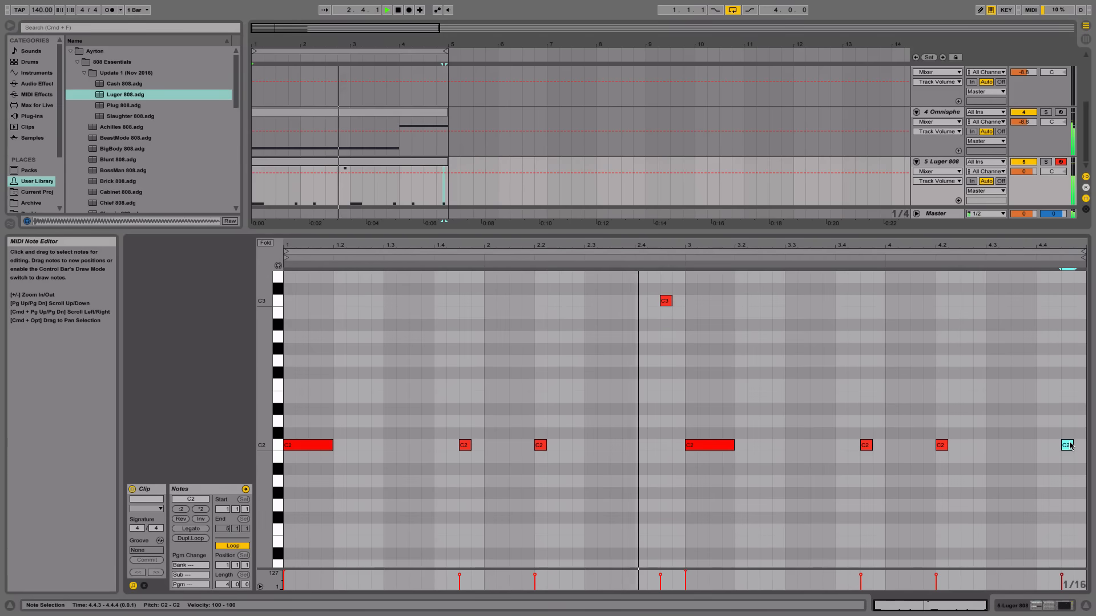
key("shift+Down")
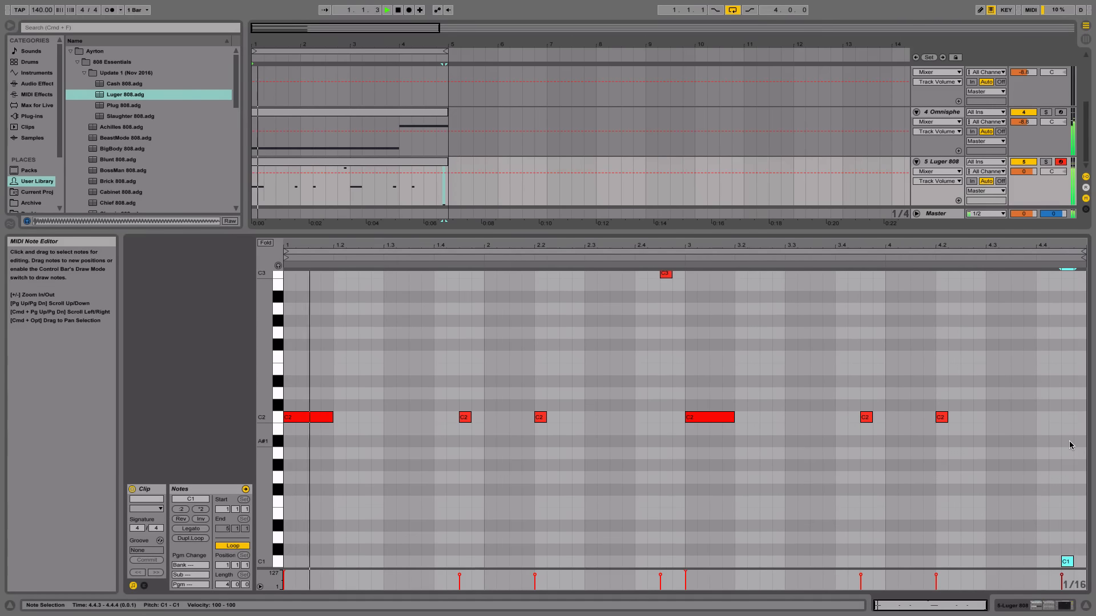
- Close the note editor, stop playback and delete the empty 3 MIDI track
left_click(1086, 606)
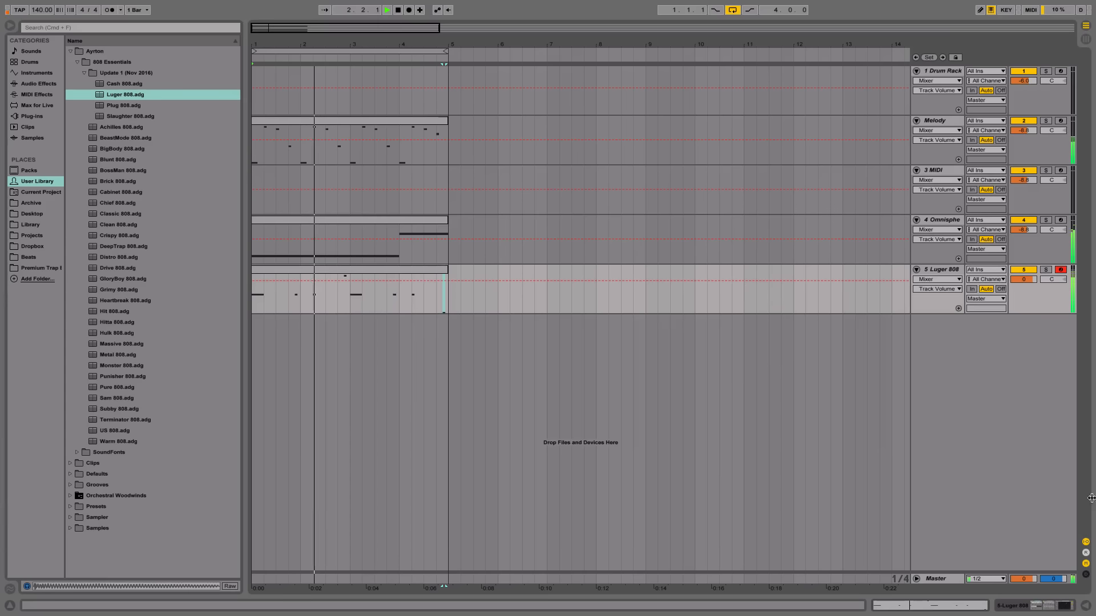
key("space")
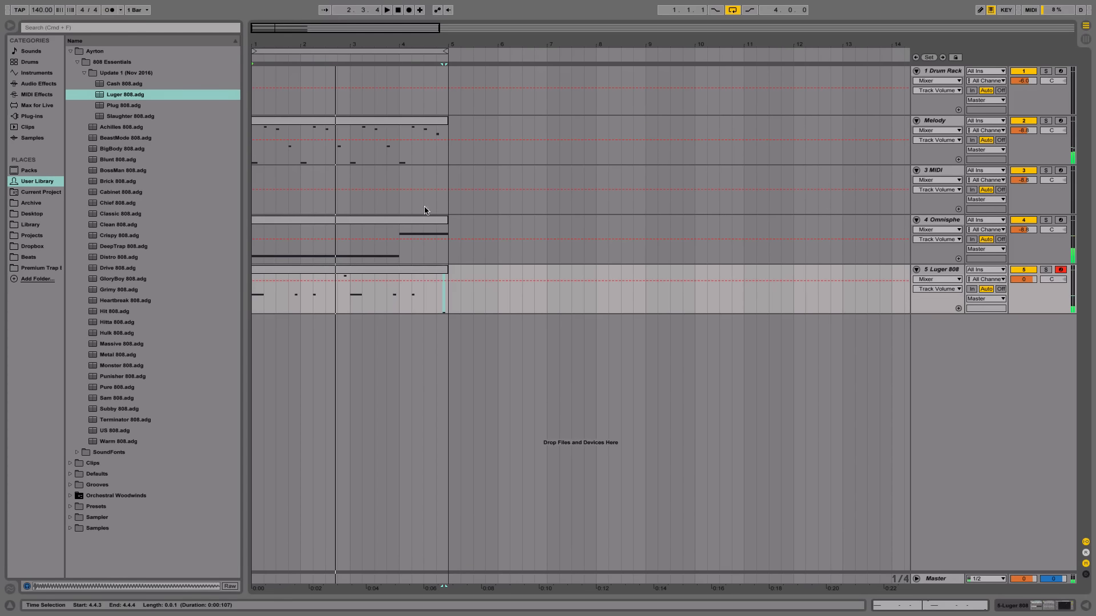
left_click(946, 171)
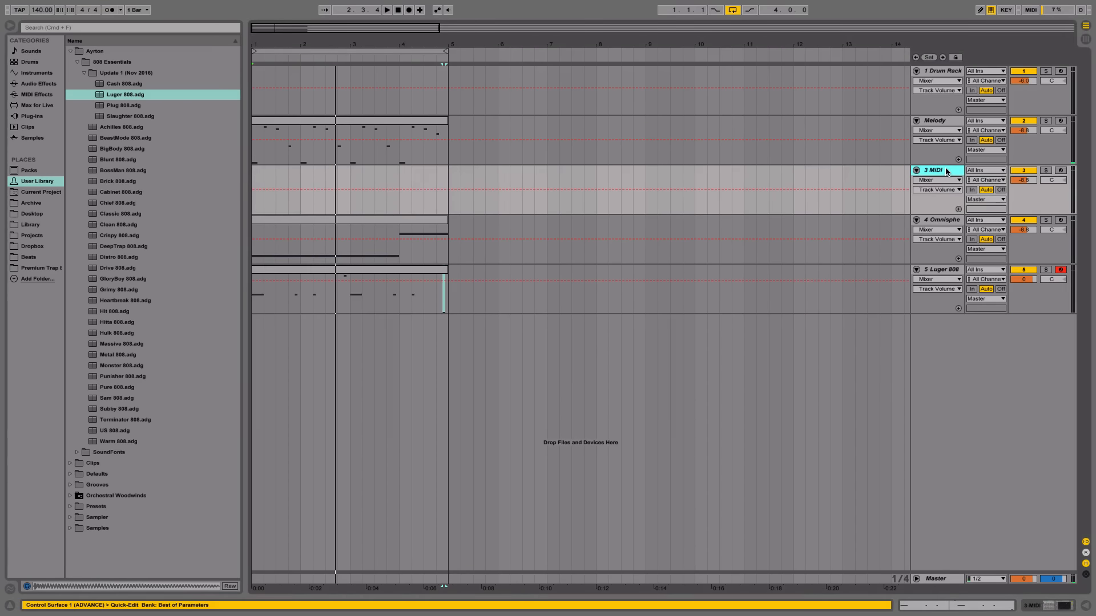
key("Delete")
- Audition 808 Mafia Downer.wav and the 808 Mafia Siren in the Transitions folder of the Archive's Premium Trap Essentials kit
left_click(938, 69)
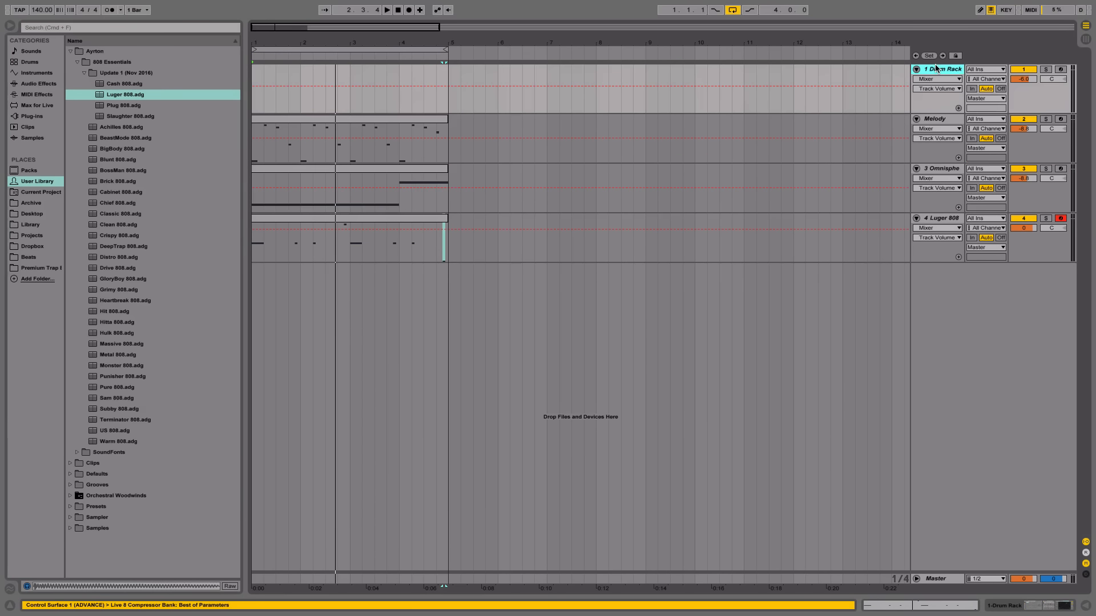
left_click(24, 203)
left_click(84, 225)
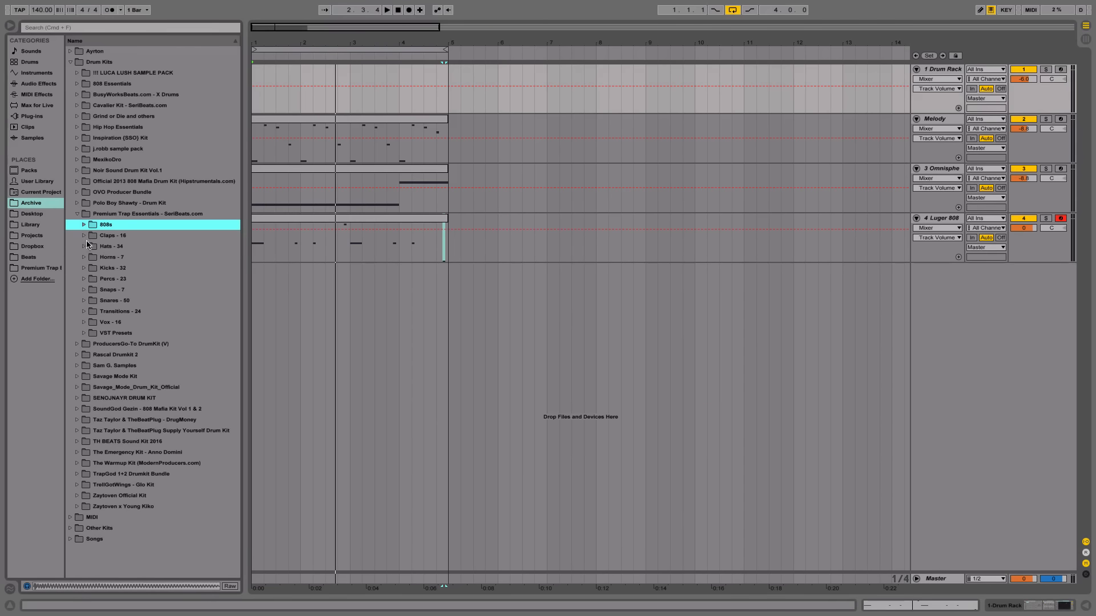
left_click(84, 312)
left_click(123, 325)
left_click(128, 335)
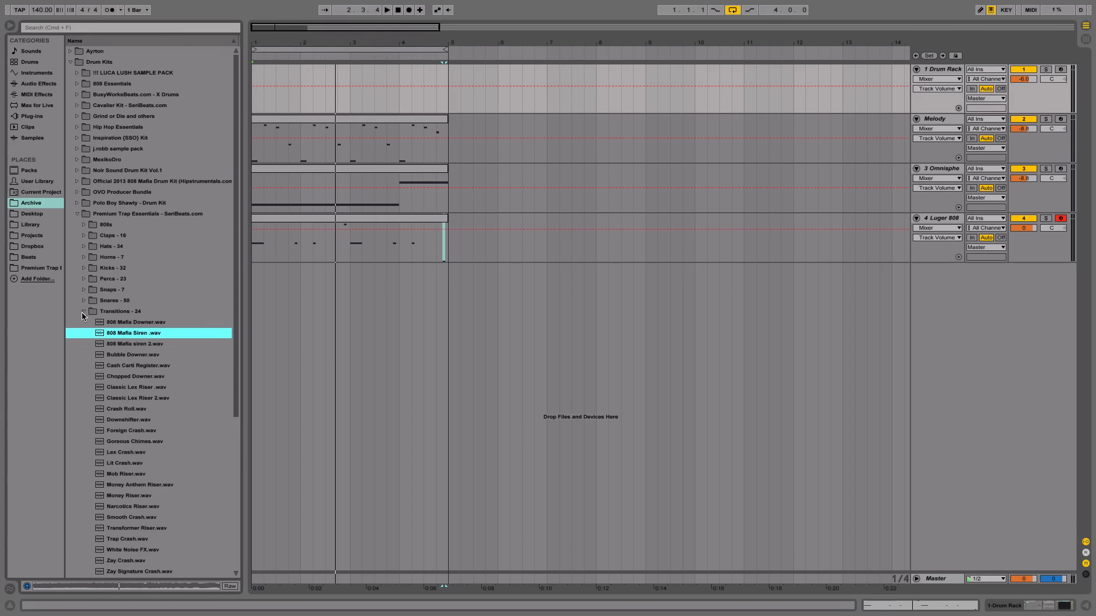
- Load Black Beatles Snare.wav from the Snares - 50 folder onto Drum Rack pad C#1 and set its volume to -5.14 dB
left_click(83, 312)
left_click(84, 301)
left_click(110, 324)
left_click(144, 309)
left_click(146, 322)
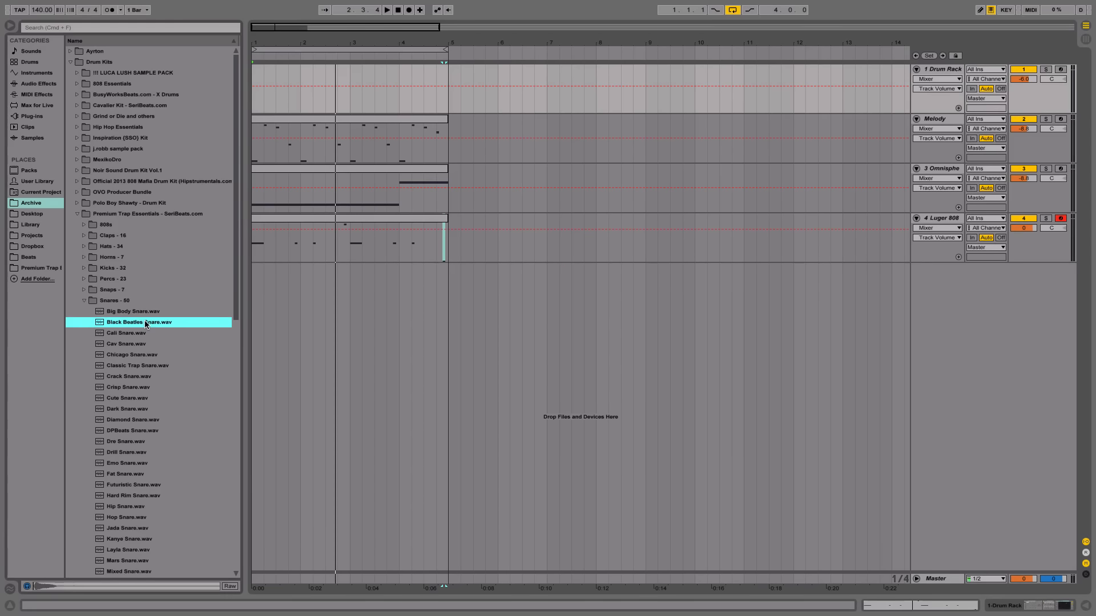
double_click(949, 69)
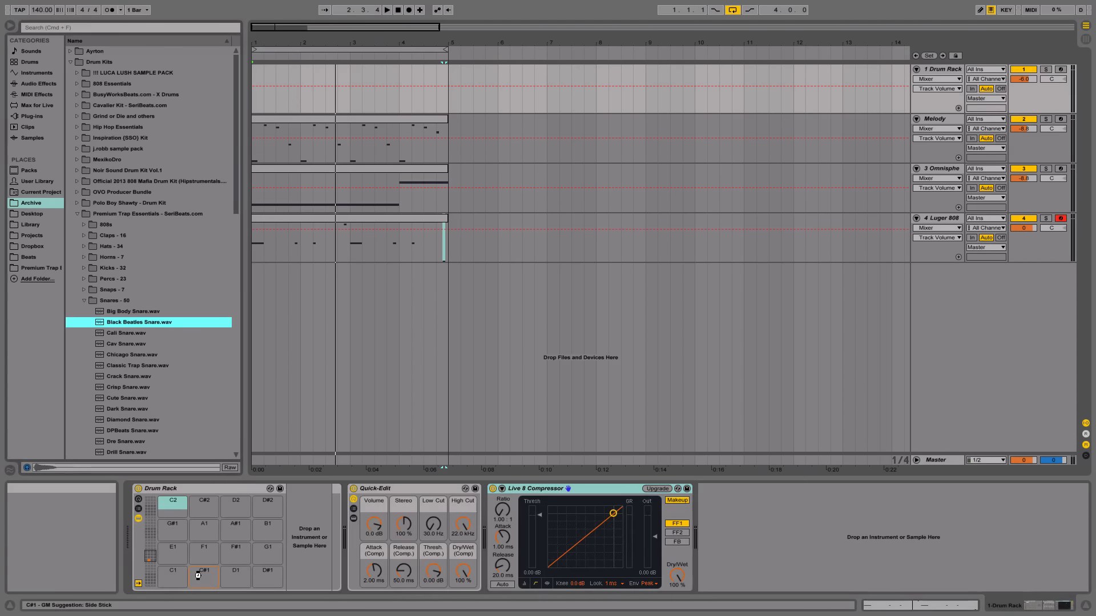
left_click_drag(198, 575, 198, 575)
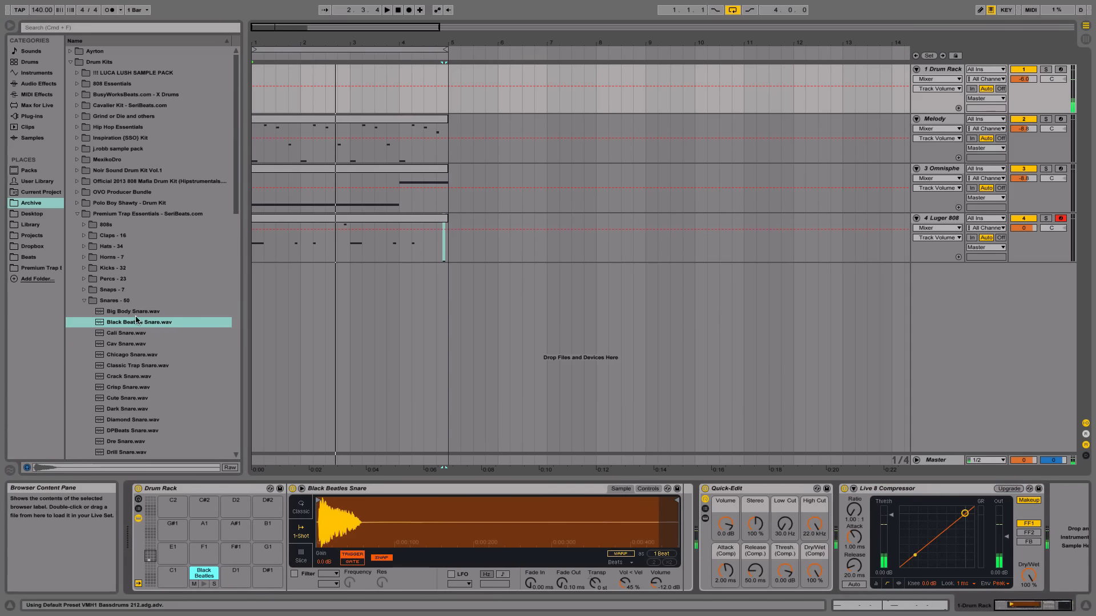
left_click_drag(656, 583, 656, 565)
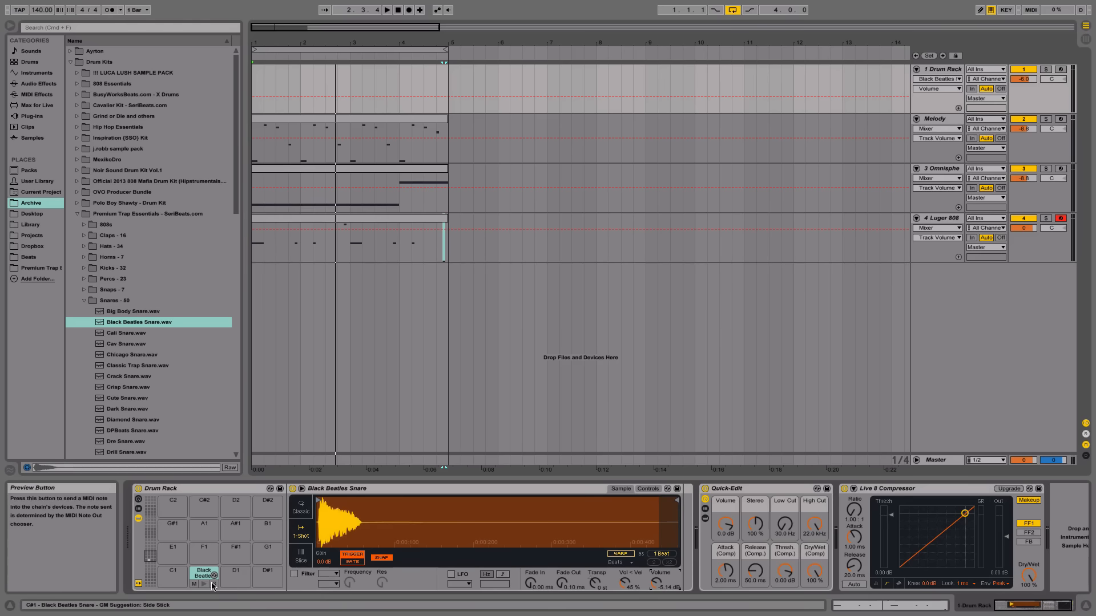
left_click(205, 584)
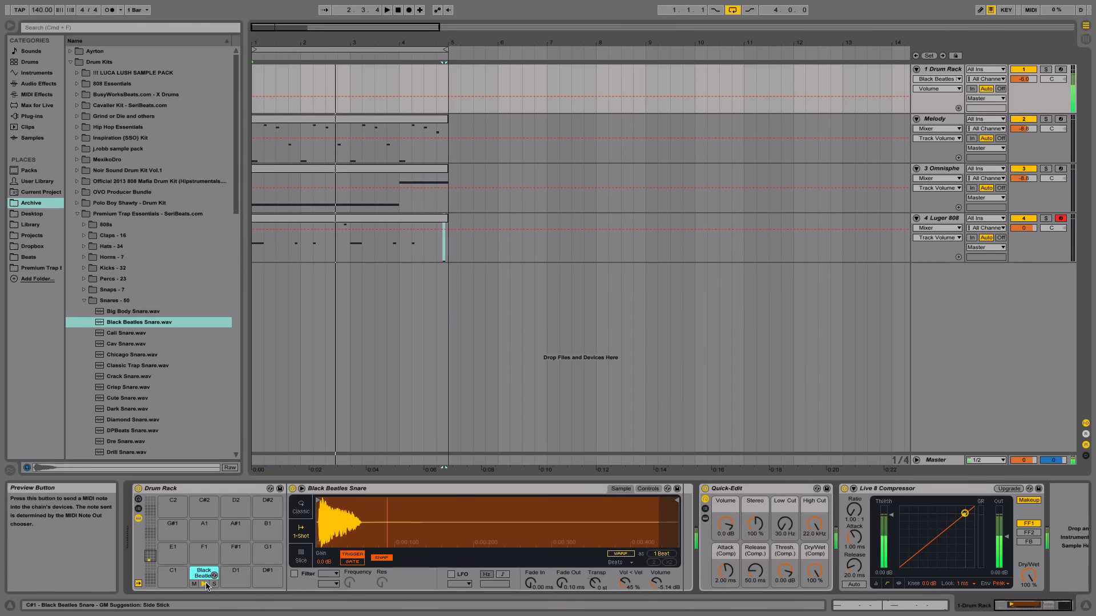
- Create a four-bar MIDI clip on the Drum Rack track and add a Black Beatles Snare hit on beat 1.3
left_click_drag(252, 79, 441, 80)
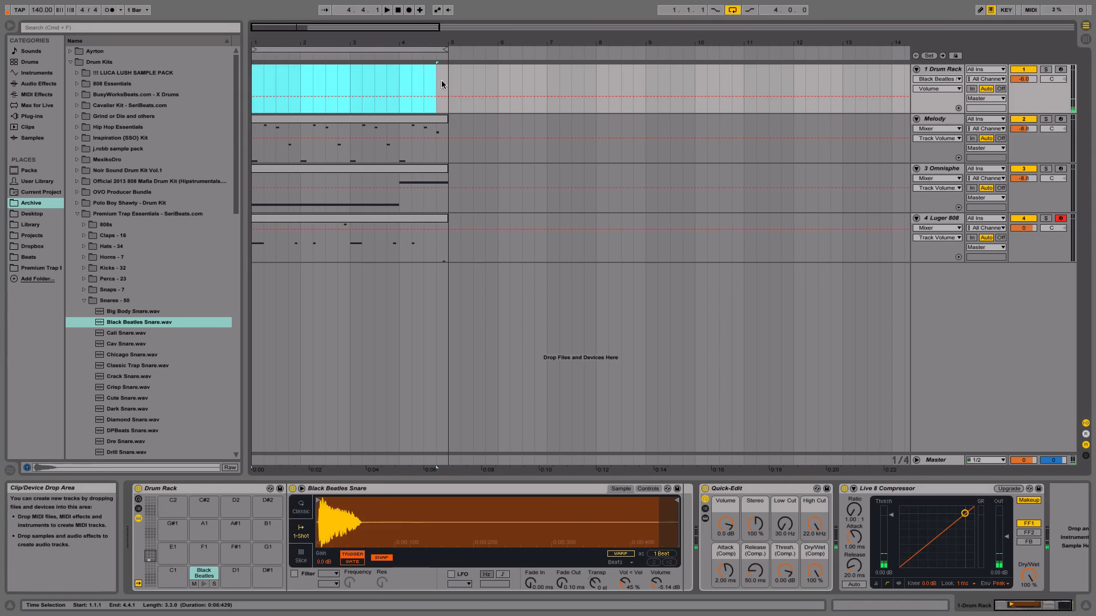
key("super+shift+m")
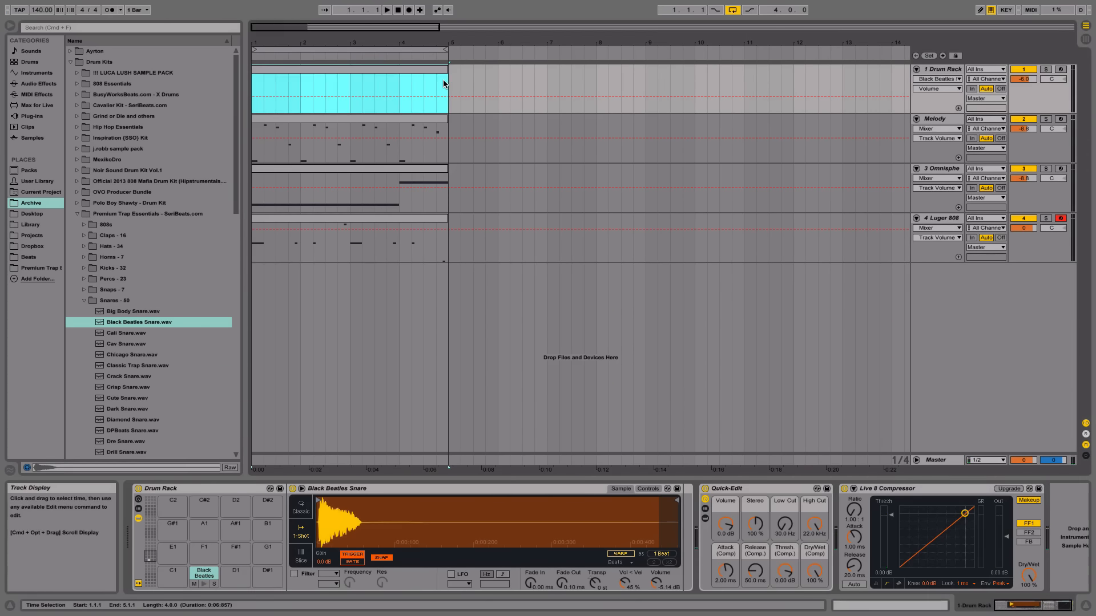
double_click(389, 69)
double_click(419, 276)
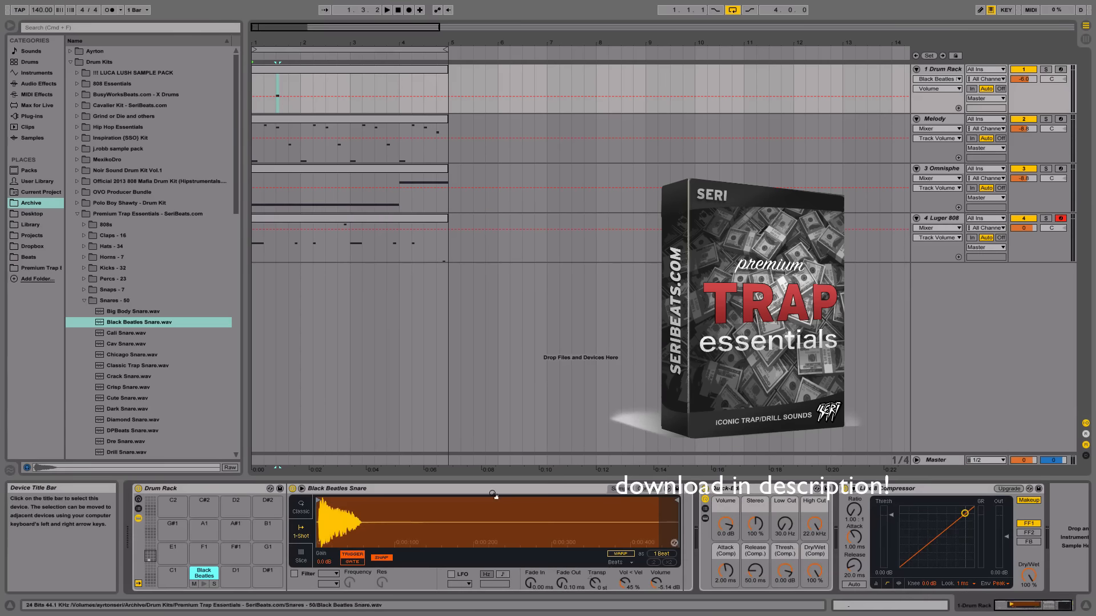
- Look through the samples in the Snares - 50 folder and collapse the folder
scroll(204, 381, "down", 14)
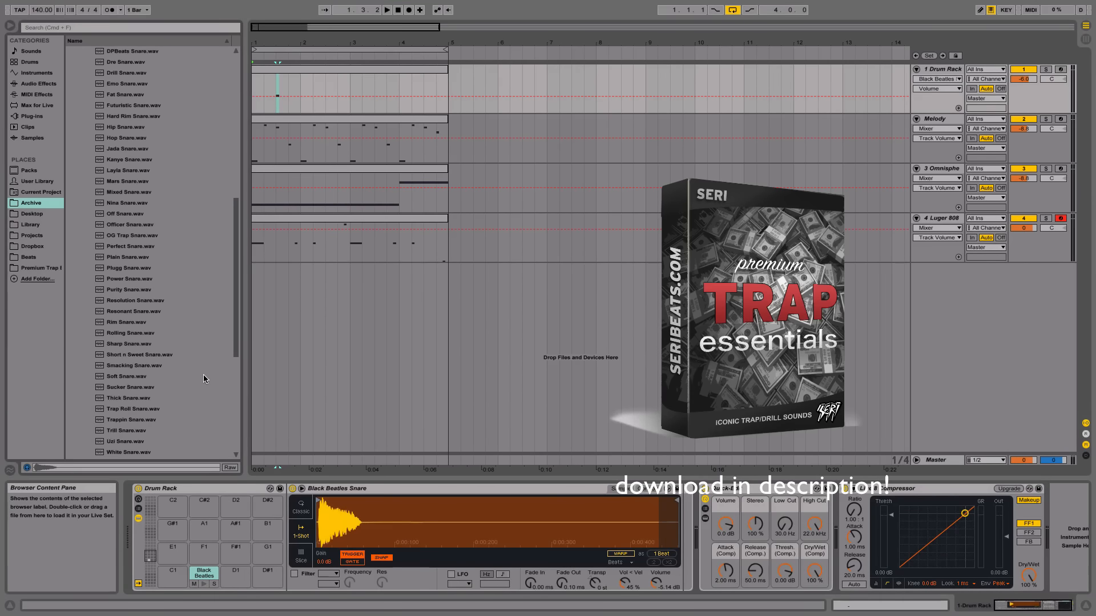
scroll(203, 382, "up", 10)
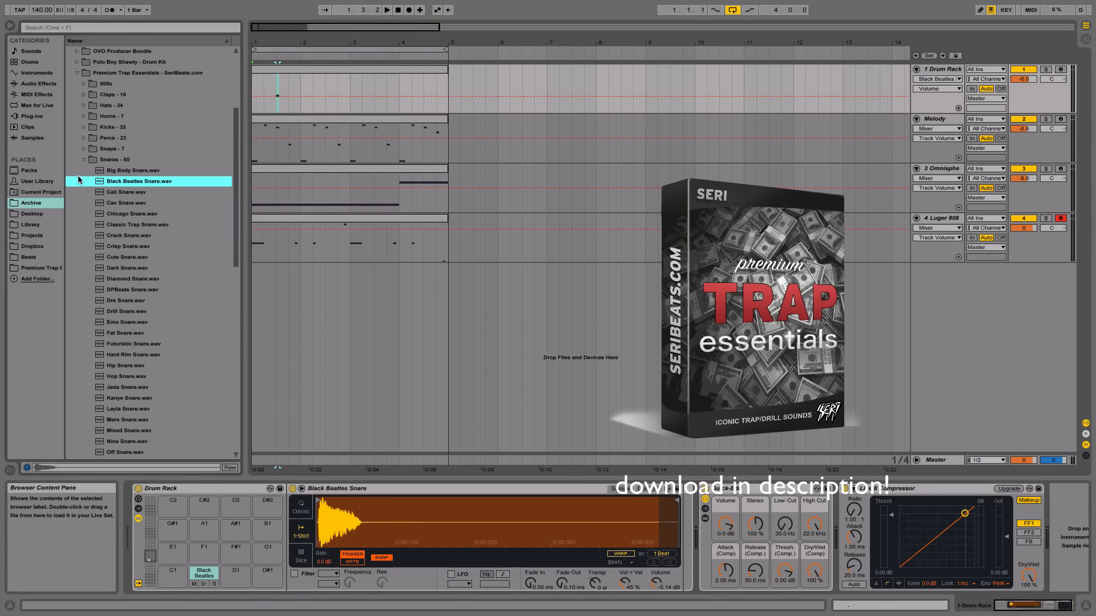
left_click(84, 159)
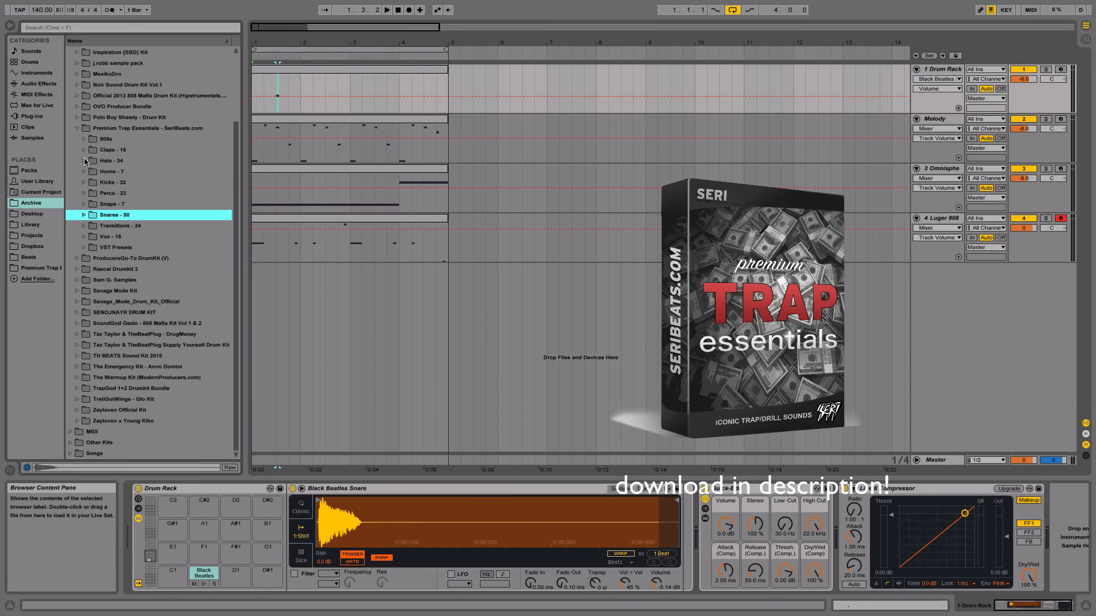
- Add Black Beatles Snare hits on beats 2.3, 3.3 and 4.3 of the Drum Rack clip while checking them against the loop
double_click(293, 67)
left_click(334, 276)
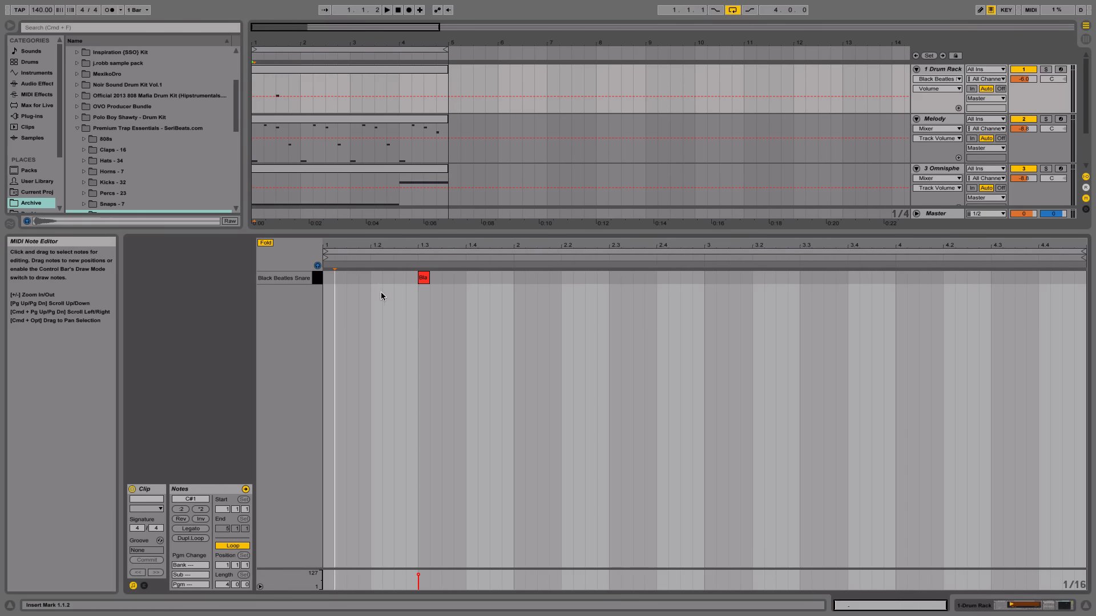
key("space")
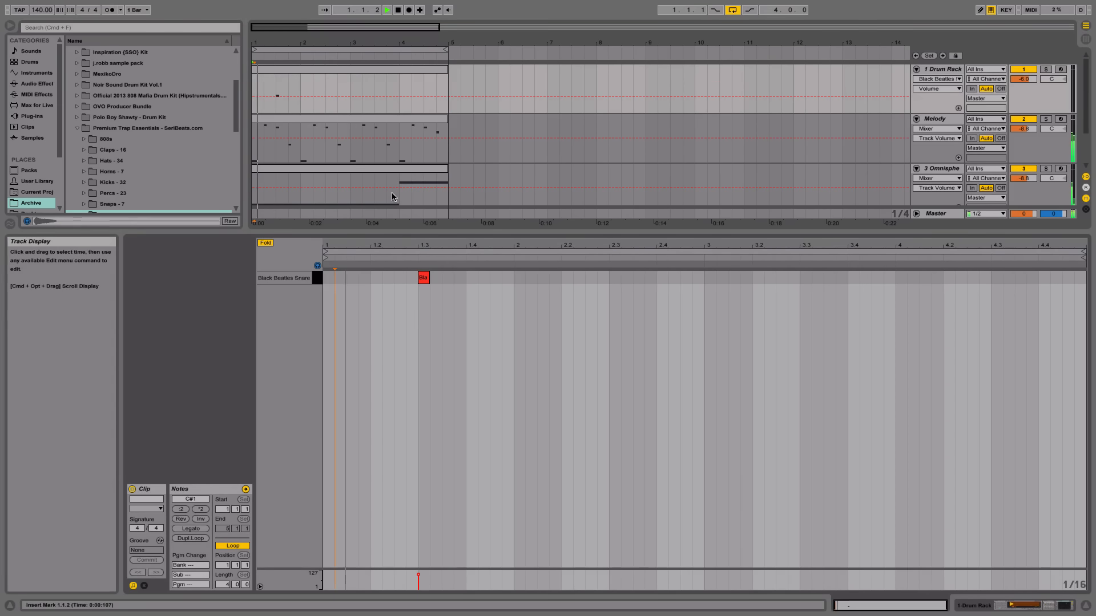
double_click(615, 278)
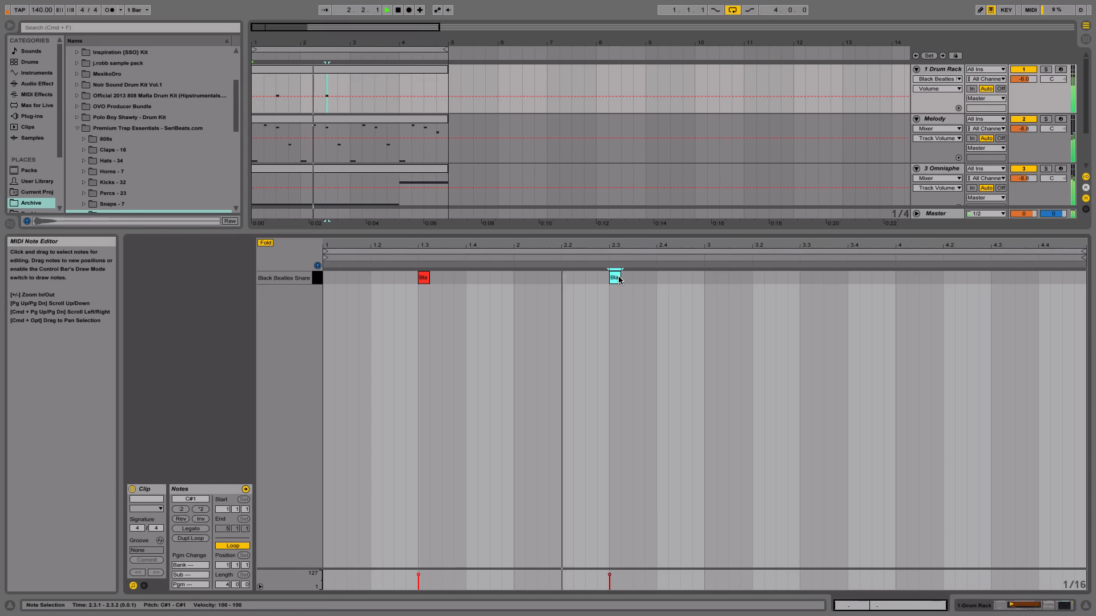
key("space")
left_click(326, 271)
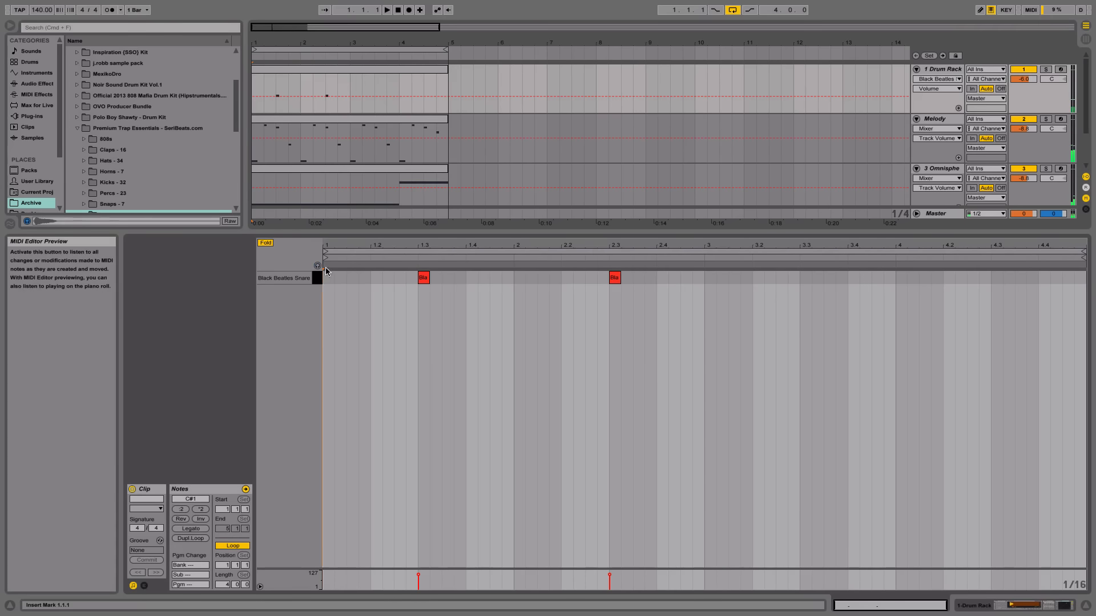
key("space")
double_click(805, 278)
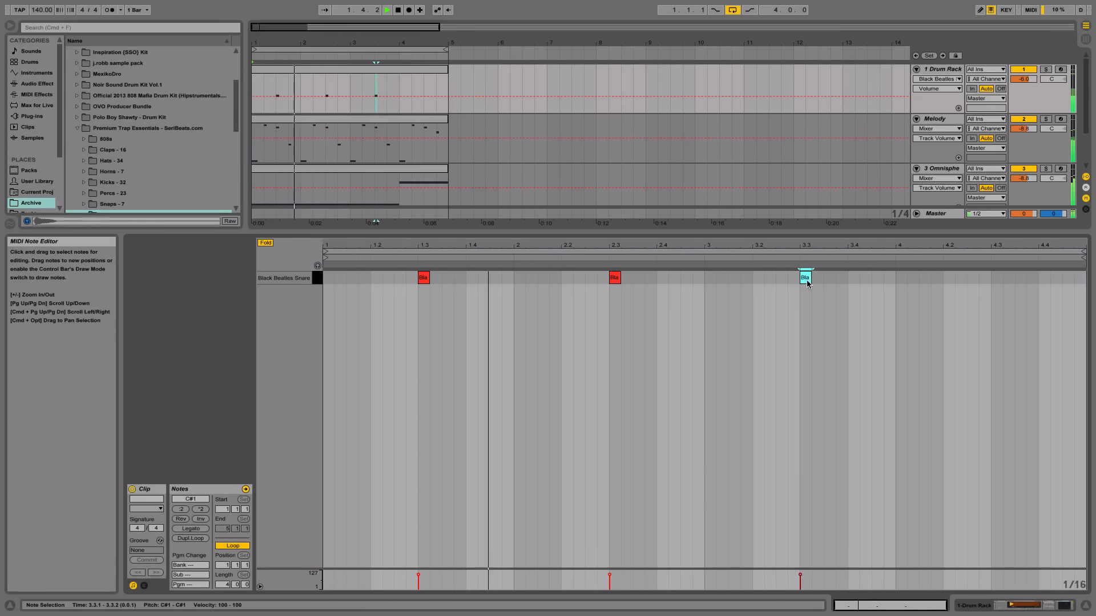
double_click(997, 278)
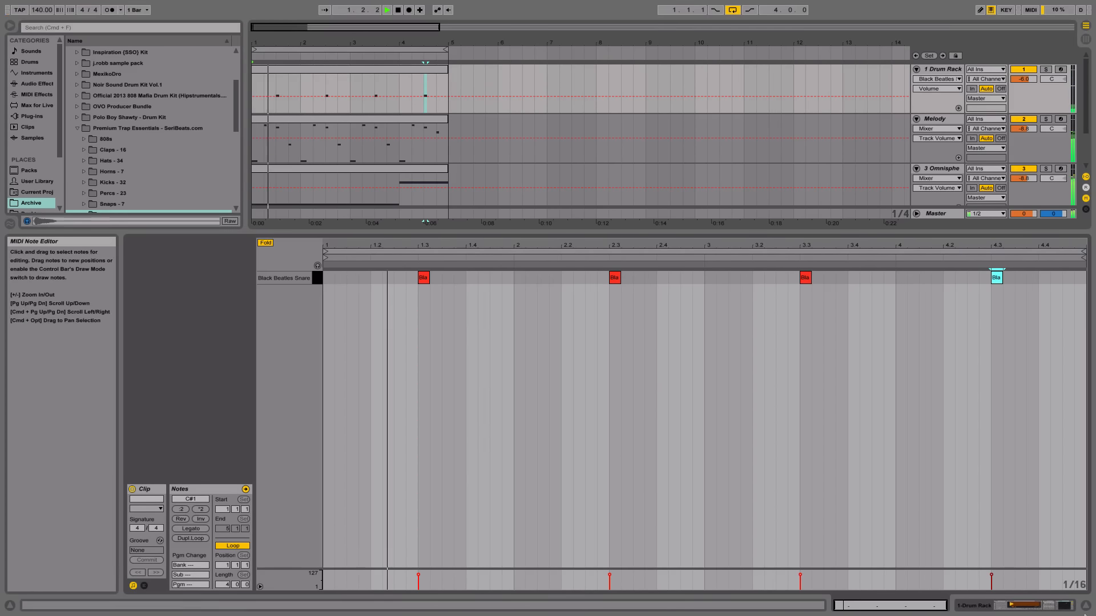
- Audition hi-hats in the kit's Hats - 34 folder and load Closed HH 2.wav onto Drum Rack pad C1
scroll(143, 149, "up", 5)
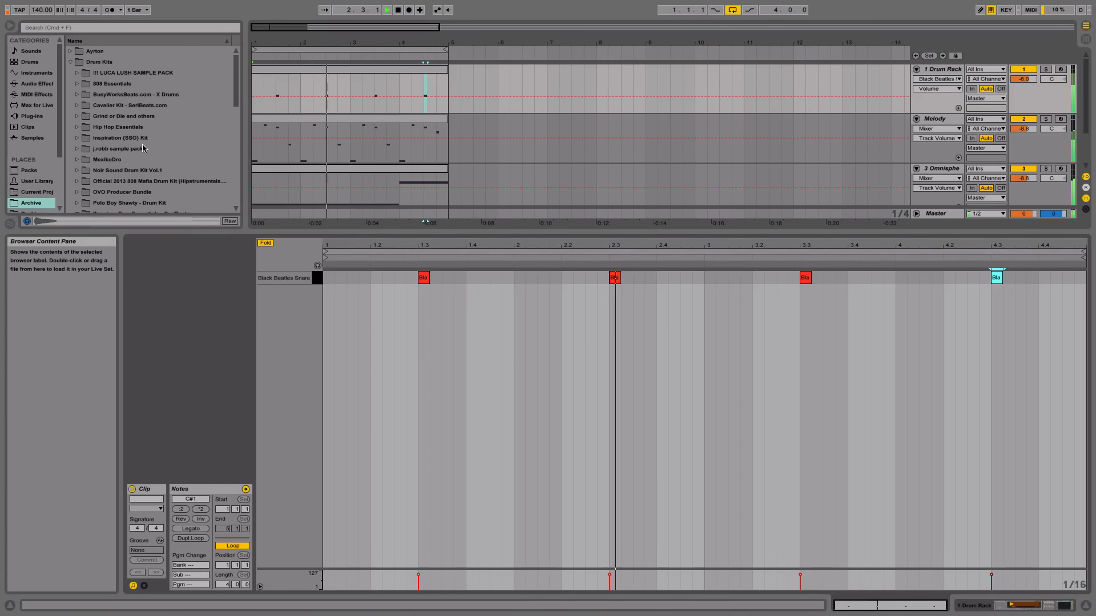
key("space")
scroll(105, 158, "down", 6)
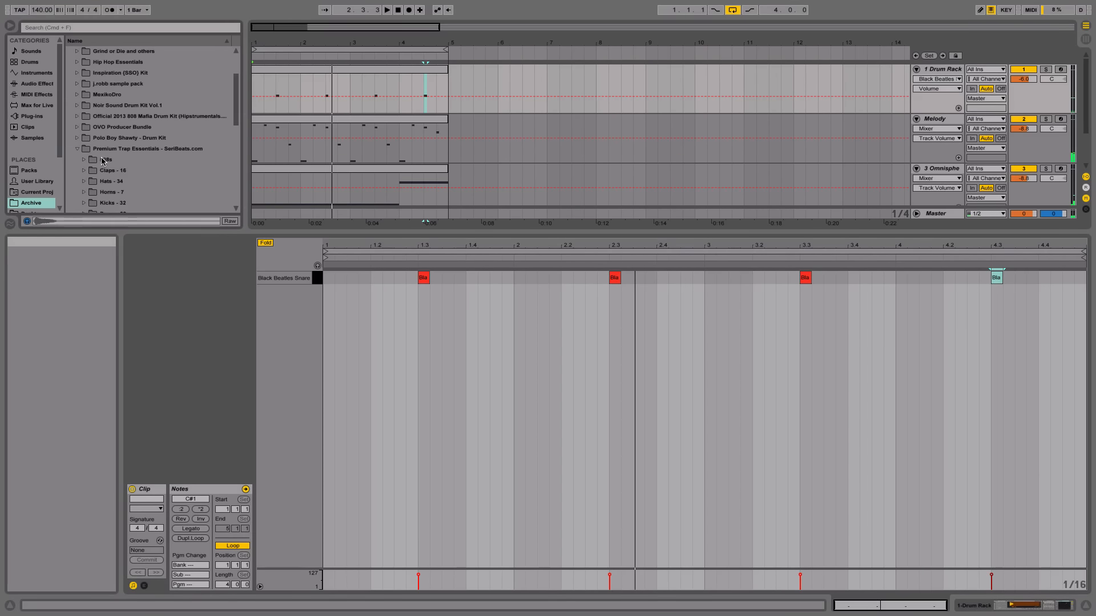
left_click(108, 152)
scroll(111, 151, "up", 1)
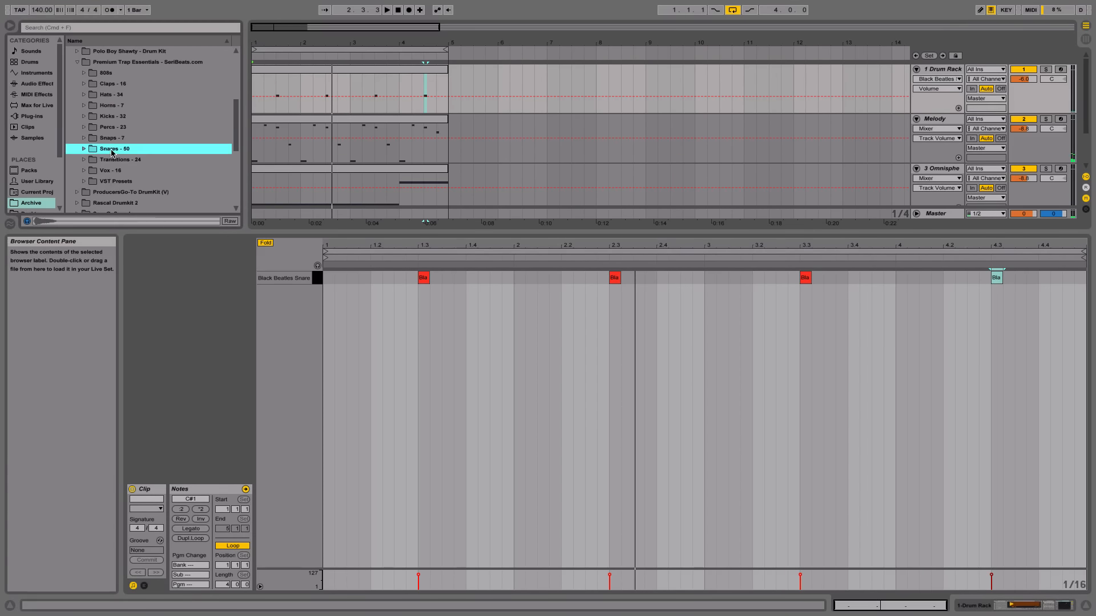
left_click(80, 97)
left_click(83, 95)
left_click(128, 167)
scroll(128, 167, "down", 1)
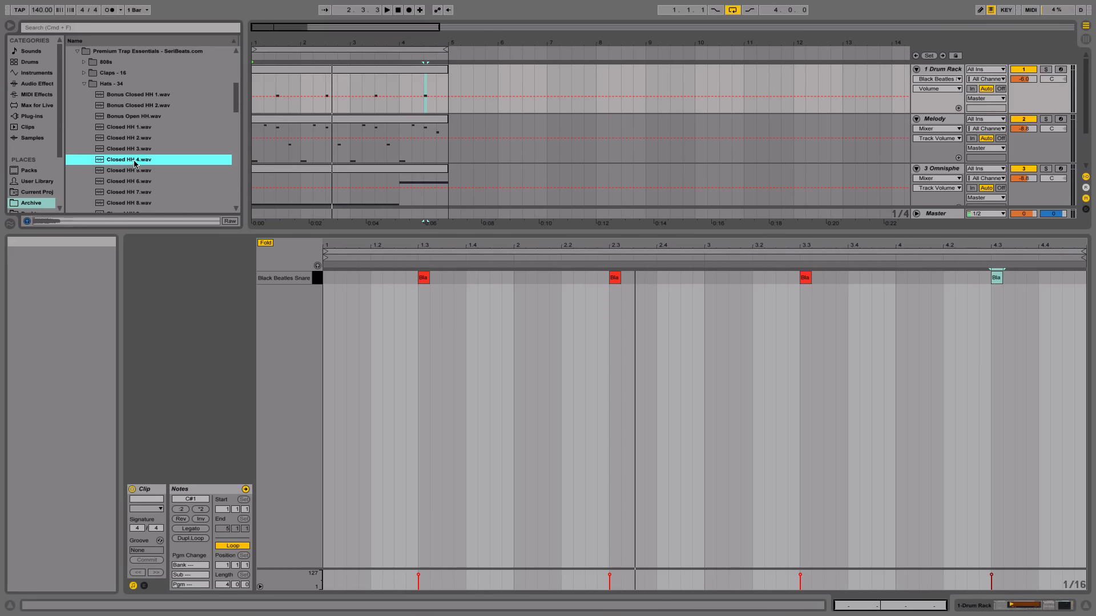
left_click(139, 116)
left_click(137, 138)
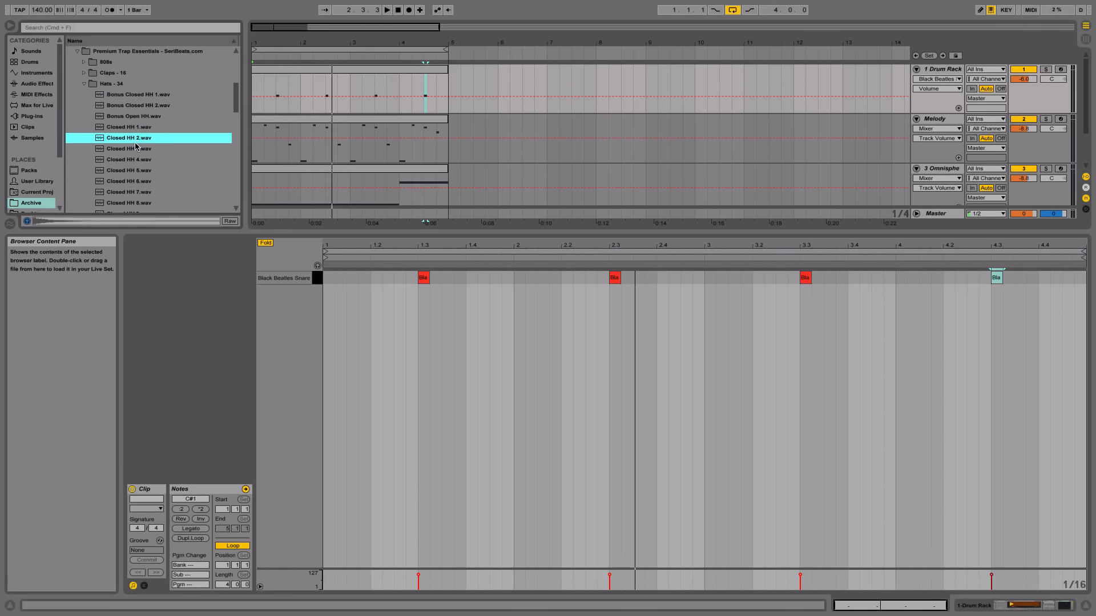
left_click(976, 606)
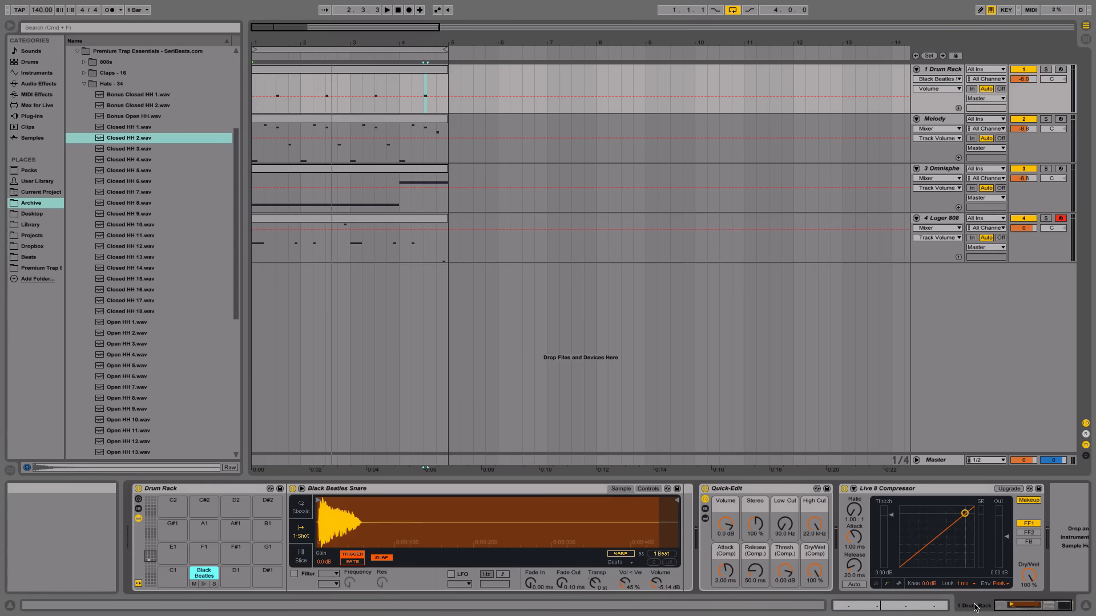
left_click_drag(118, 137, 174, 572)
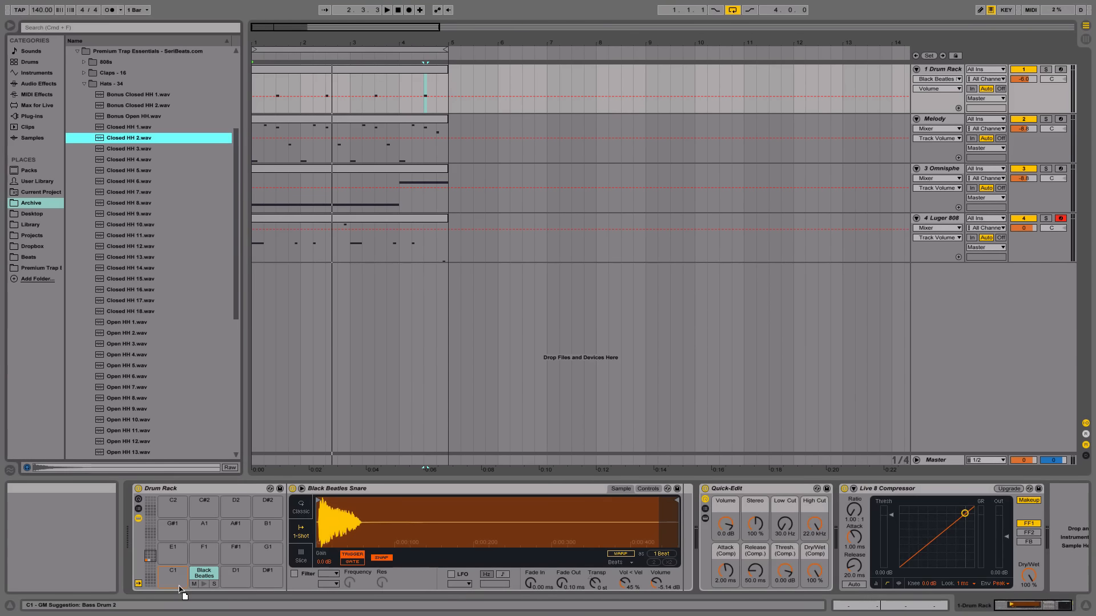
- Audition the samples in the Claps - 16 folder from Act Clap.wav down to Trap Clap.wav and collapse the folder
left_click(84, 84)
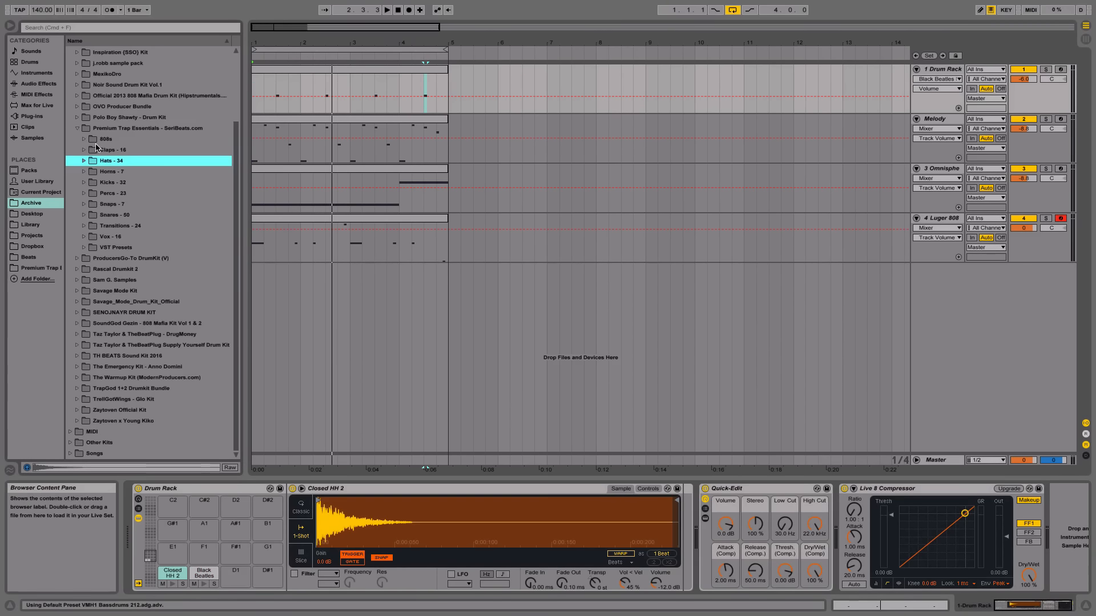
left_click(86, 150)
left_click(123, 160)
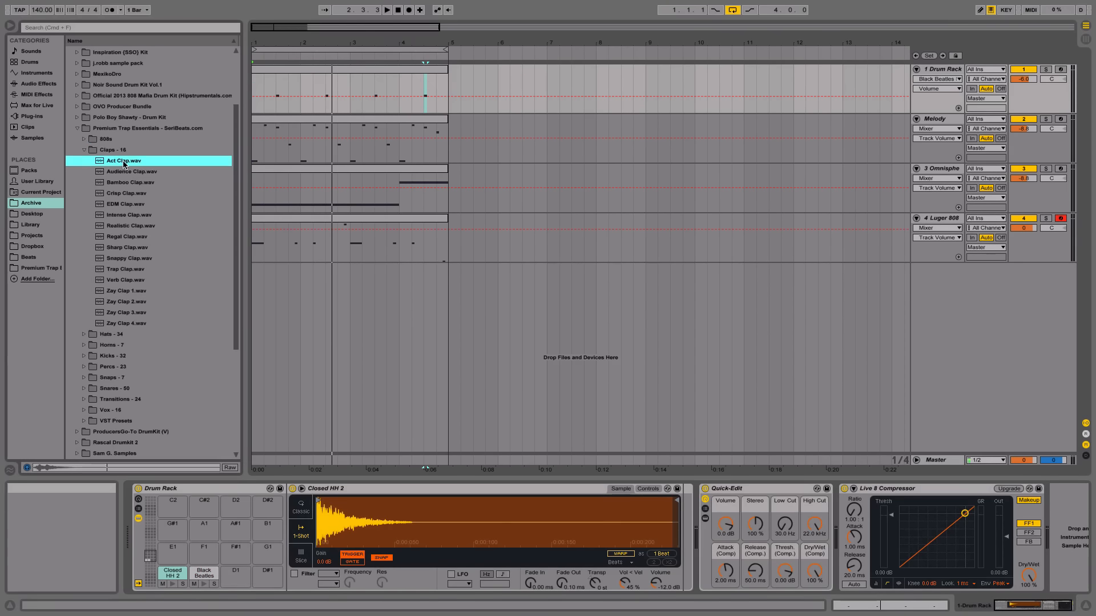
key("Down")
key("Down")
key("Down")
key("Down")
key("Down")
key("Down")
key("Down")
key("Down")
key("Down")
key("Down")
key("Down")
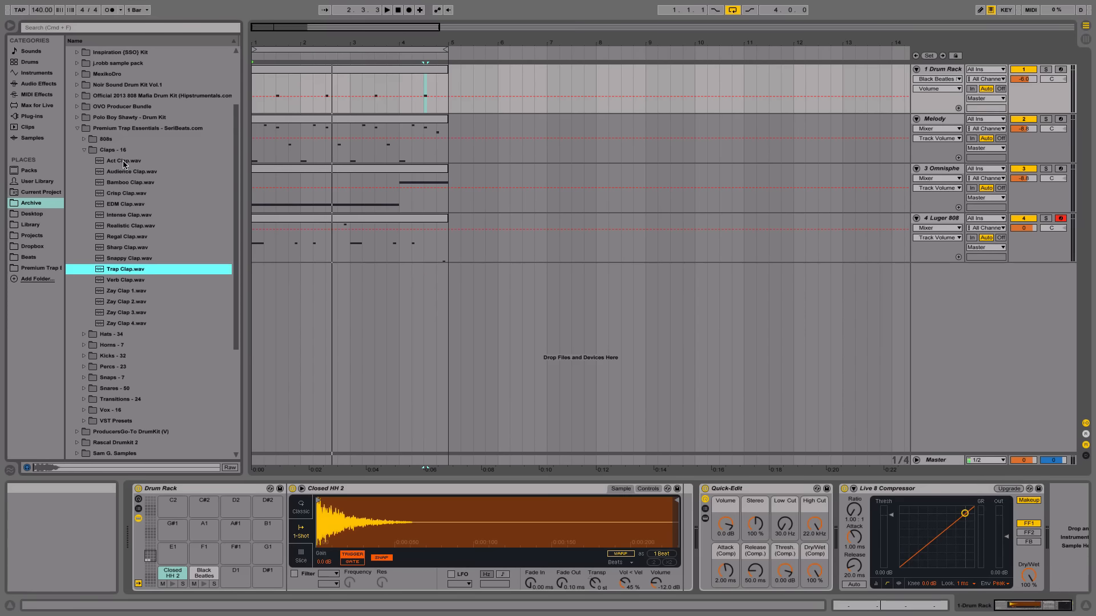
key("Left")
key("Left")
- Expand the Hats - 34 folder and look through its closed and open hi-hat samples
key("Down")
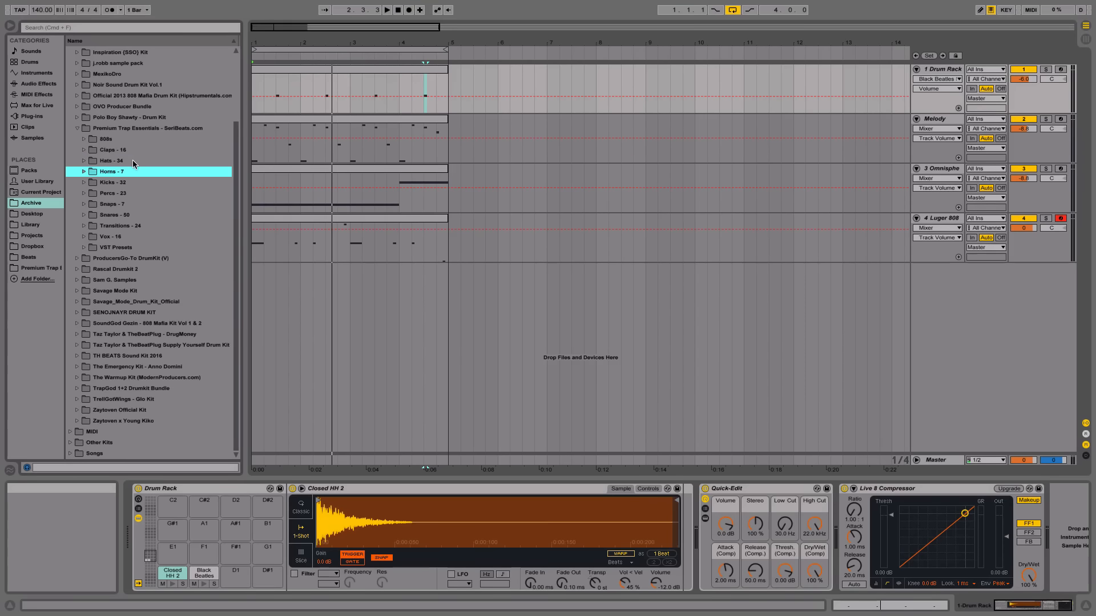
key("Right")
scroll(194, 211, "down", 5)
scroll(193, 210, "up", 6)
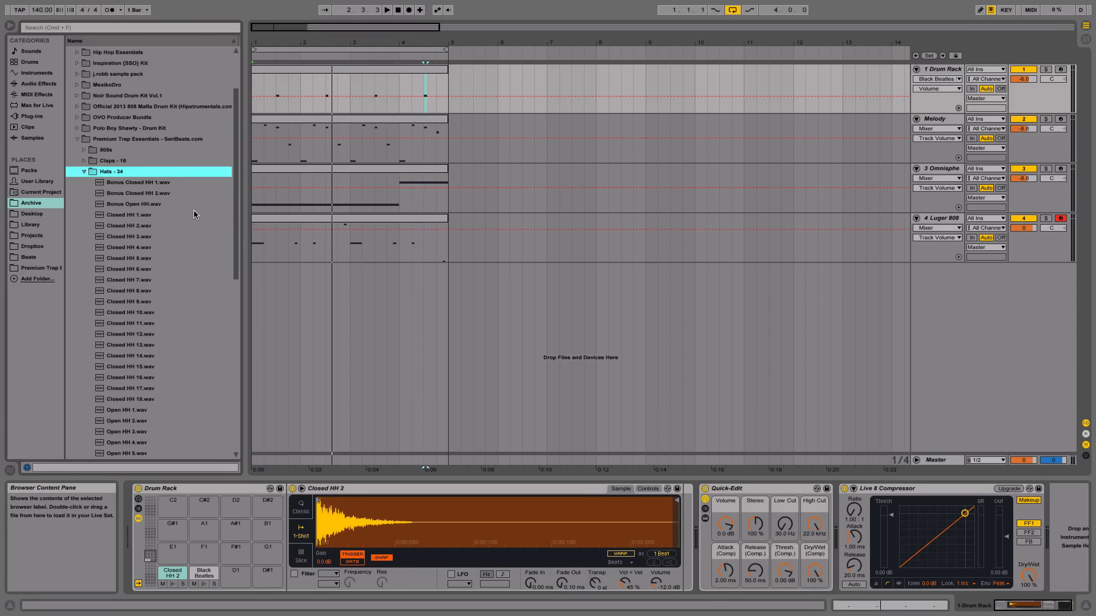
scroll(193, 210, "down", 7)
scroll(194, 208, "up", 3)
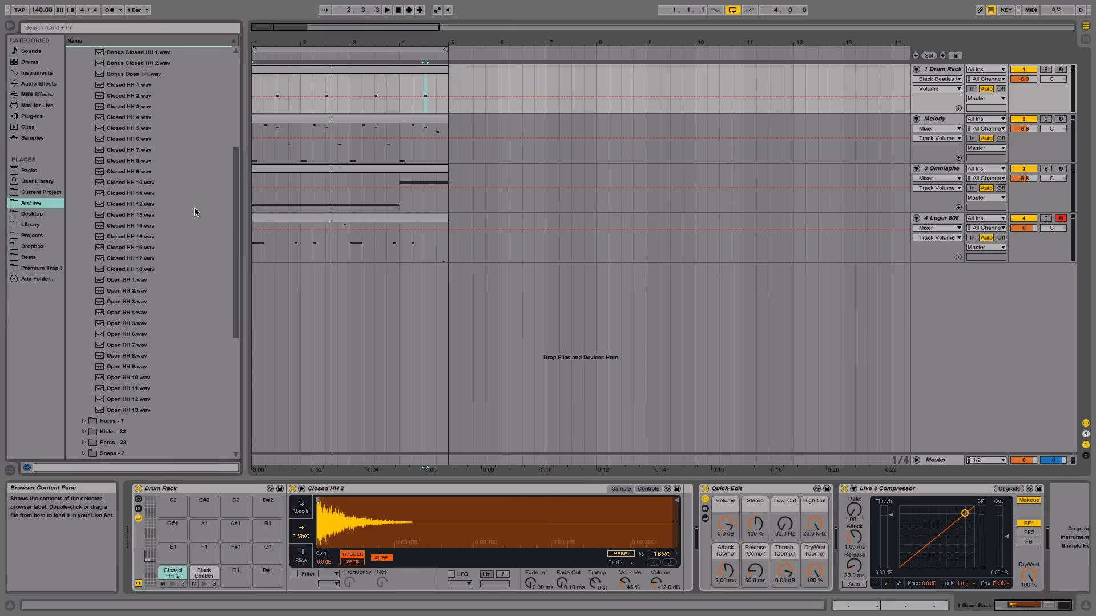
scroll(194, 212, "up", 1)
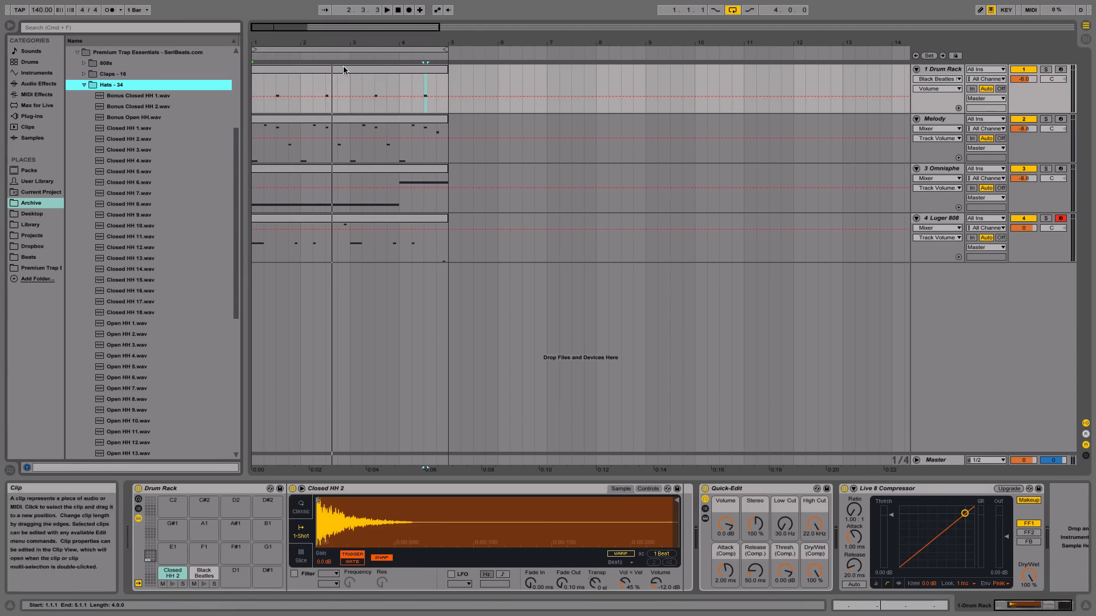
- Fill all four bars of the Drum Rack clip with Closed HH 2 hits on every eighth note
double_click(379, 86)
double_click(329, 291)
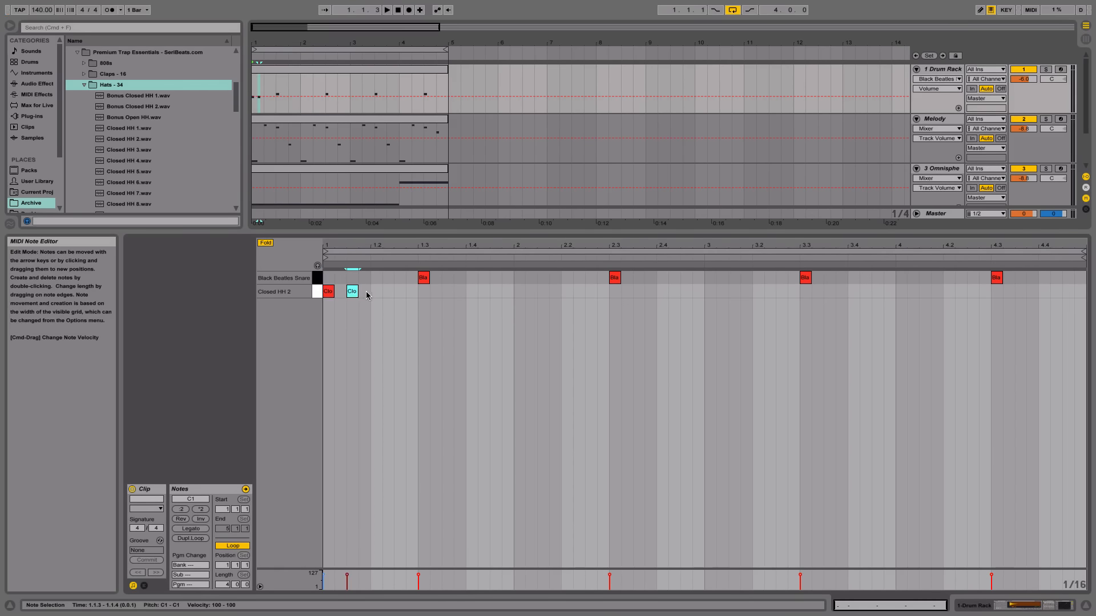
left_click(319, 295)
key("super+d")
key("super+d")
key("super+d")
key("super+d")
key("super+d")
key("super+d")
key("super+d")
key("super+d")
key("super+d")
key("super+d")
key("super+d")
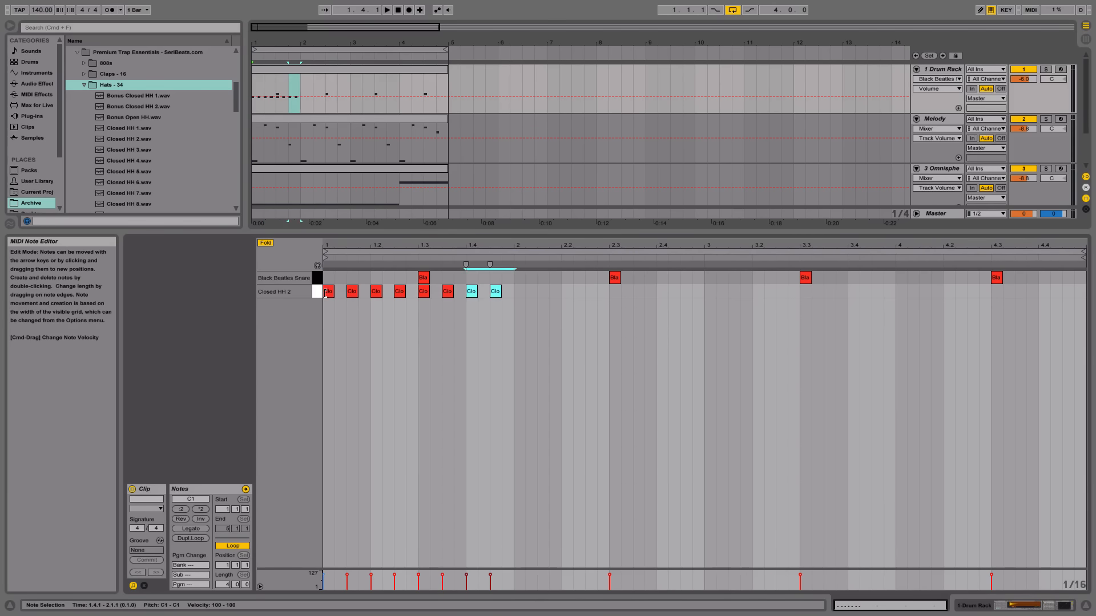
key("super+d")
key("super+d")
key("super+d")
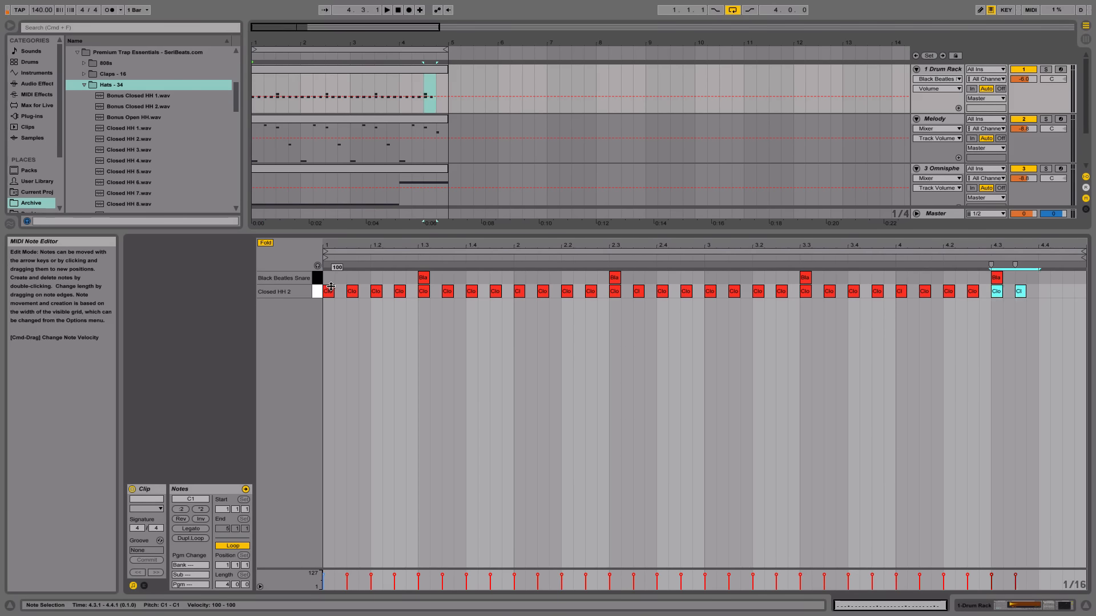
- Play the loop and add an extra Closed HH 2 hit at 1.1.2
left_click(272, 101)
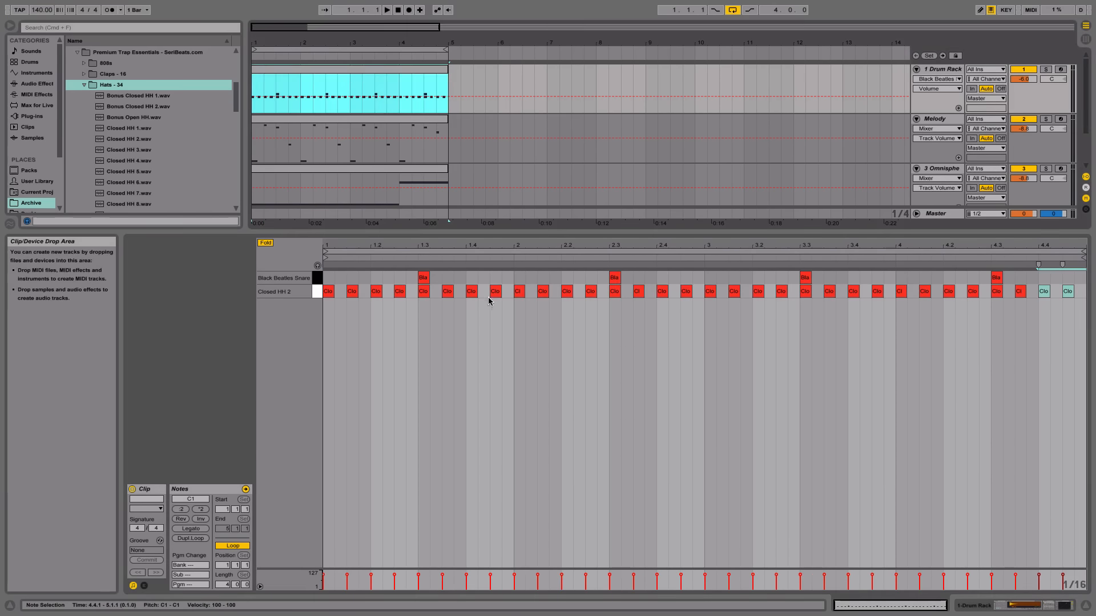
key("space")
double_click(340, 291)
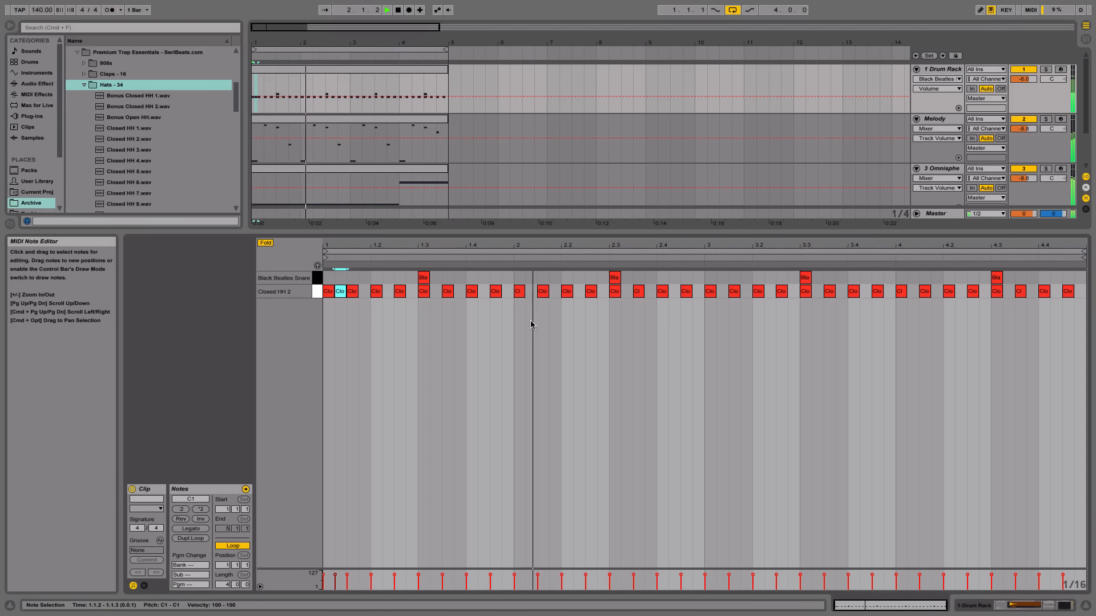
key("space")
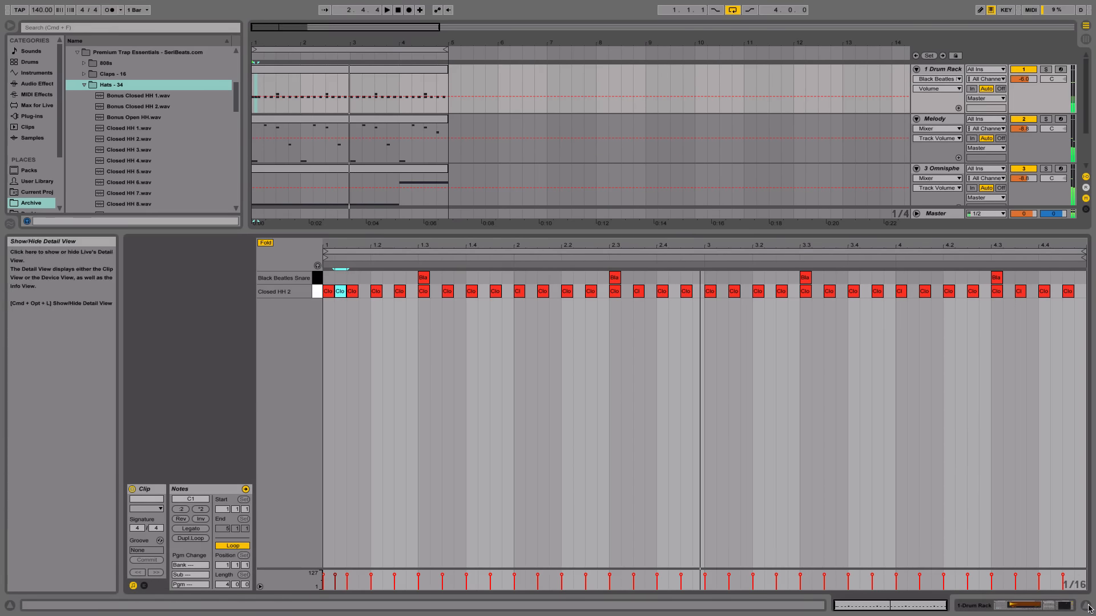
- Collapse the Hats - 34 folder, lower the Omnisphere track's volume to -16 dB and check the balance in the playing loop
left_click(1085, 606)
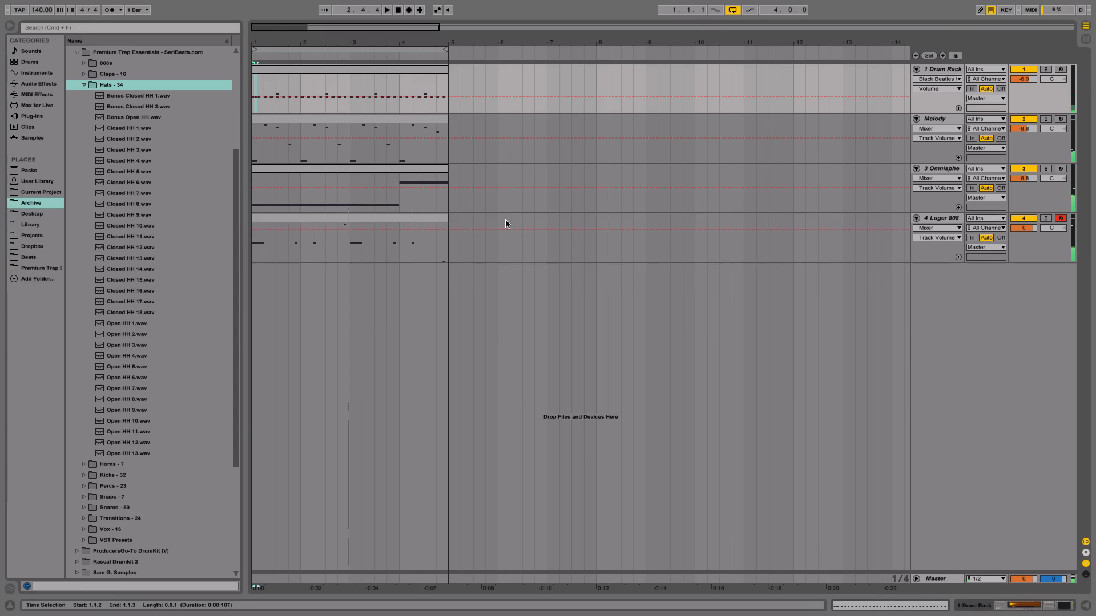
left_click(83, 87)
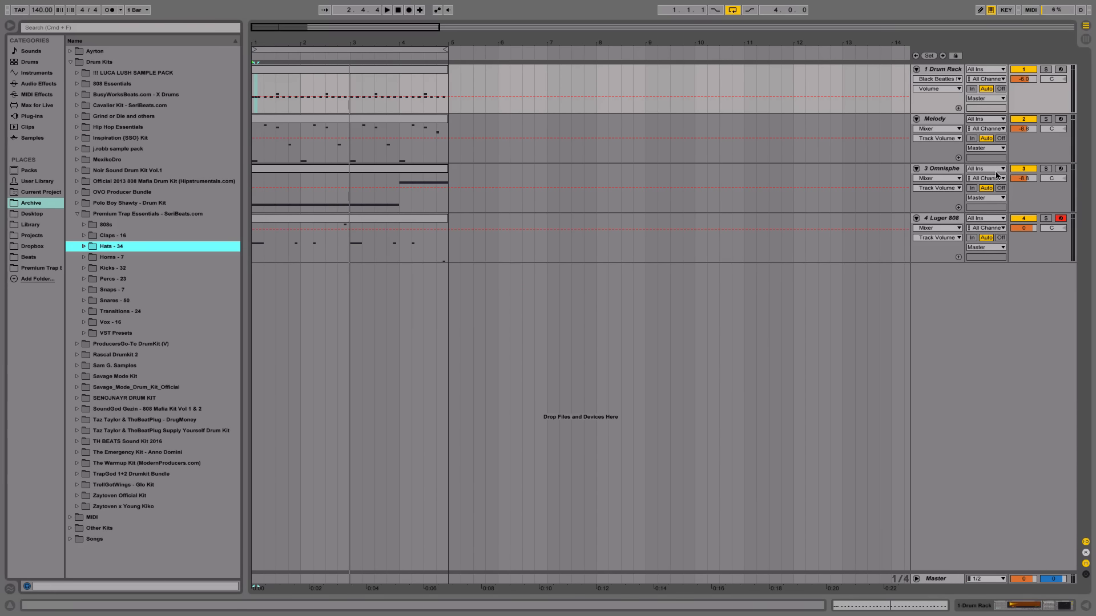
left_click_drag(1024, 178, 1023, 182)
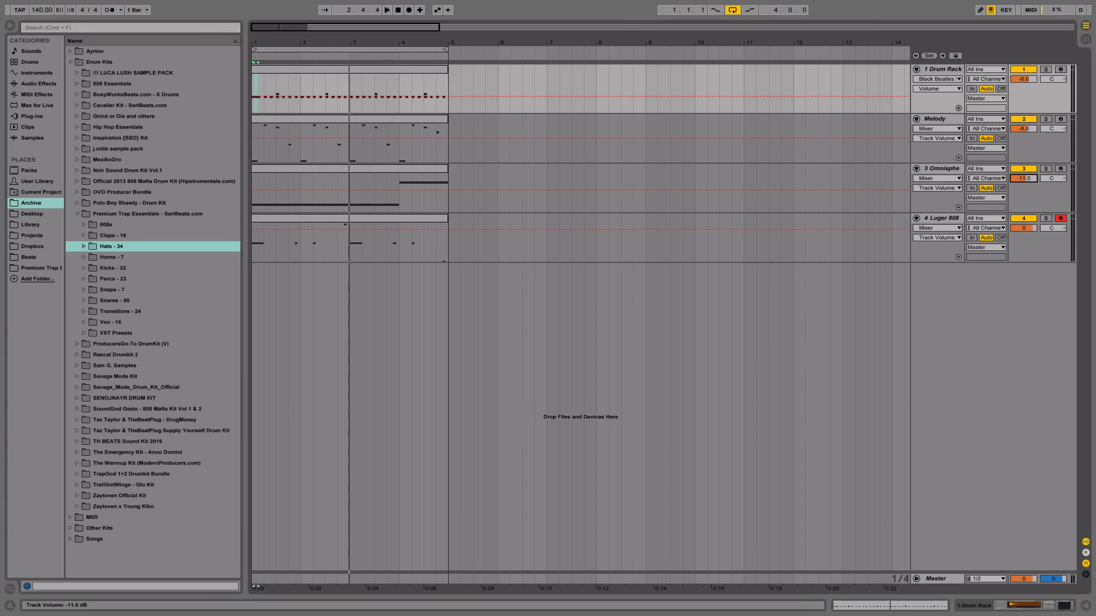
left_click(1045, 169)
key("space")
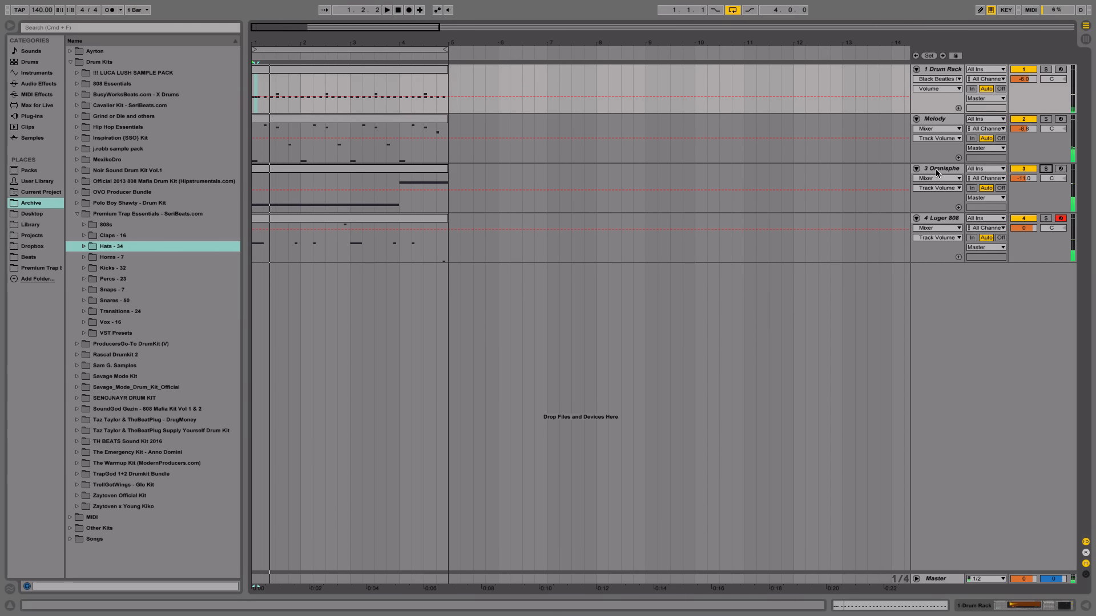
double_click(936, 171)
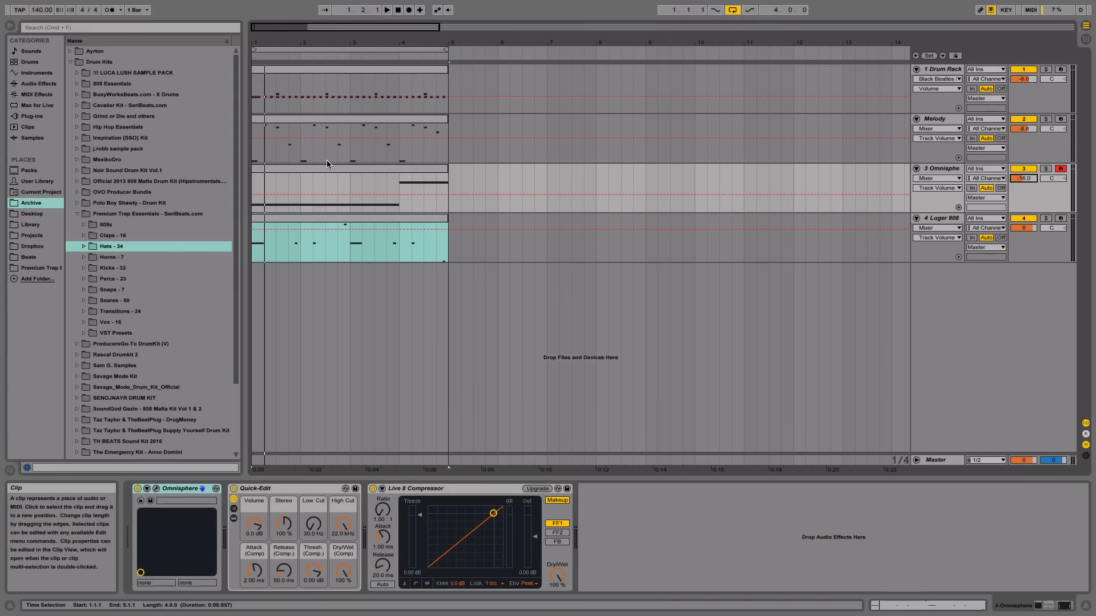
left_click(330, 168)
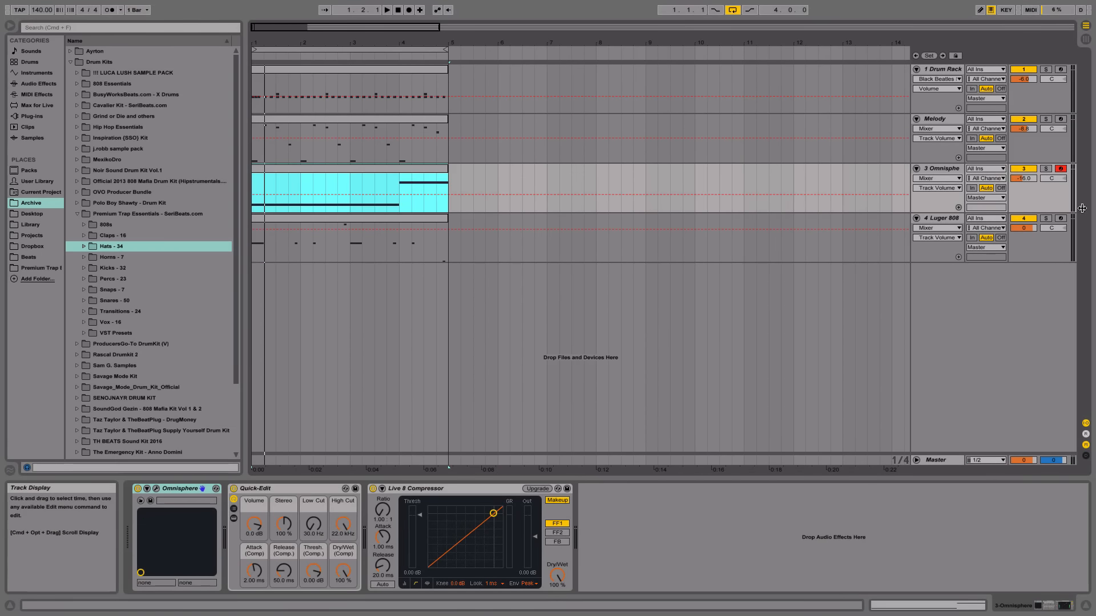
key("space")
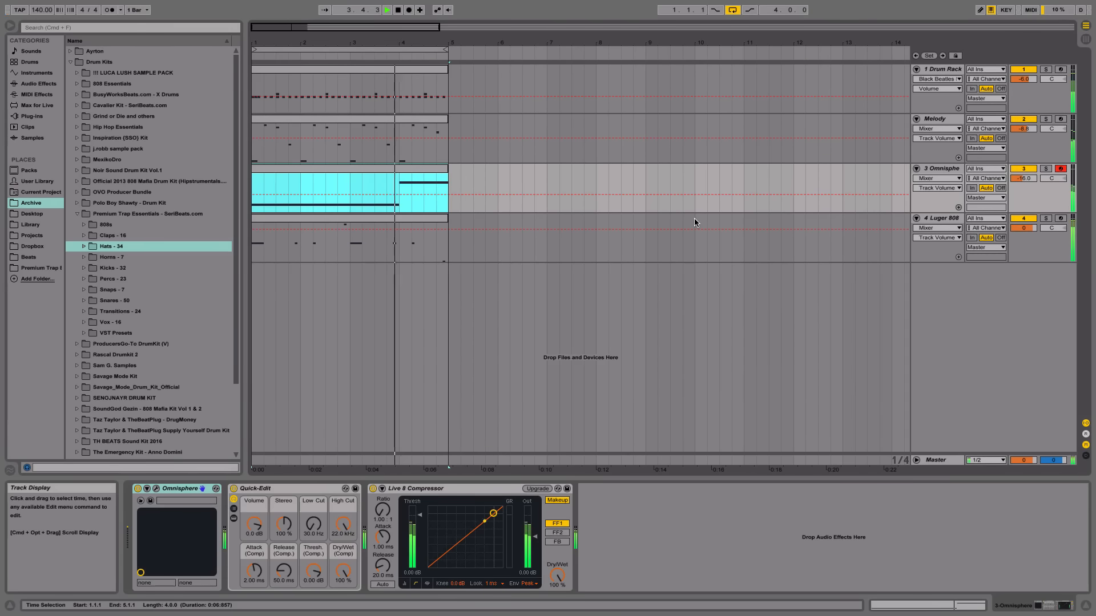
- Insert a new MIDI track below the Omnisphere track and expand the Orchestral presets under Sounds
left_click(959, 169)
key("super+shift+t")
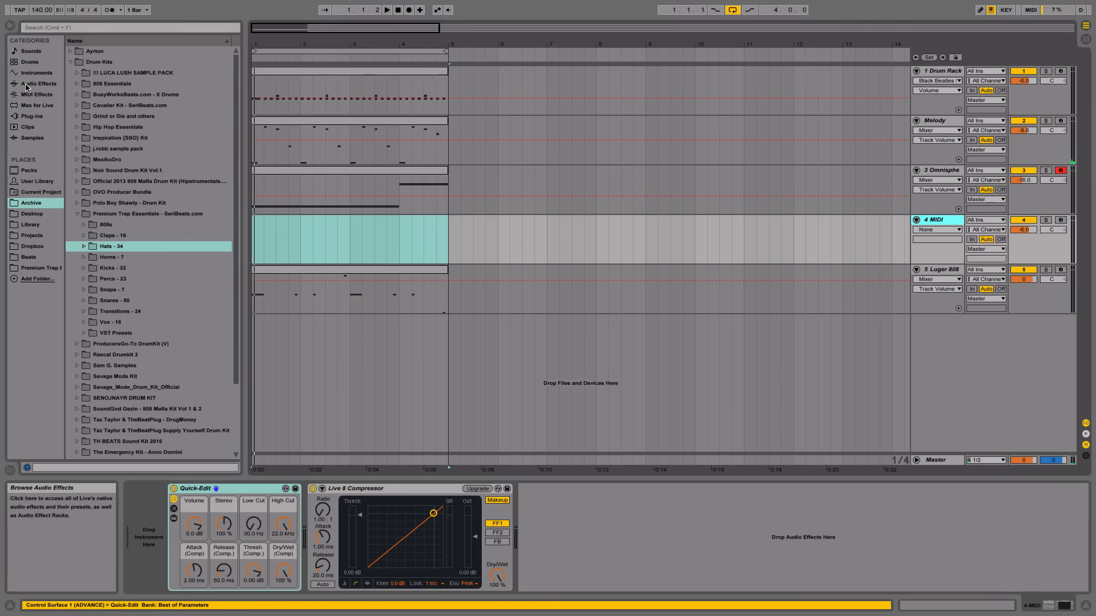
left_click(42, 52)
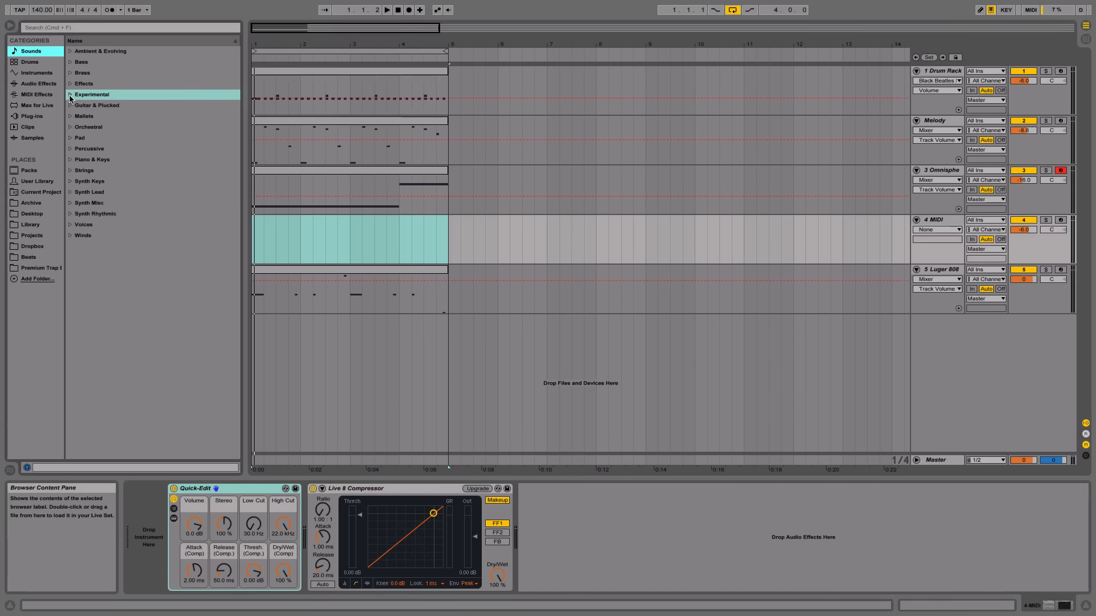
left_click(71, 128)
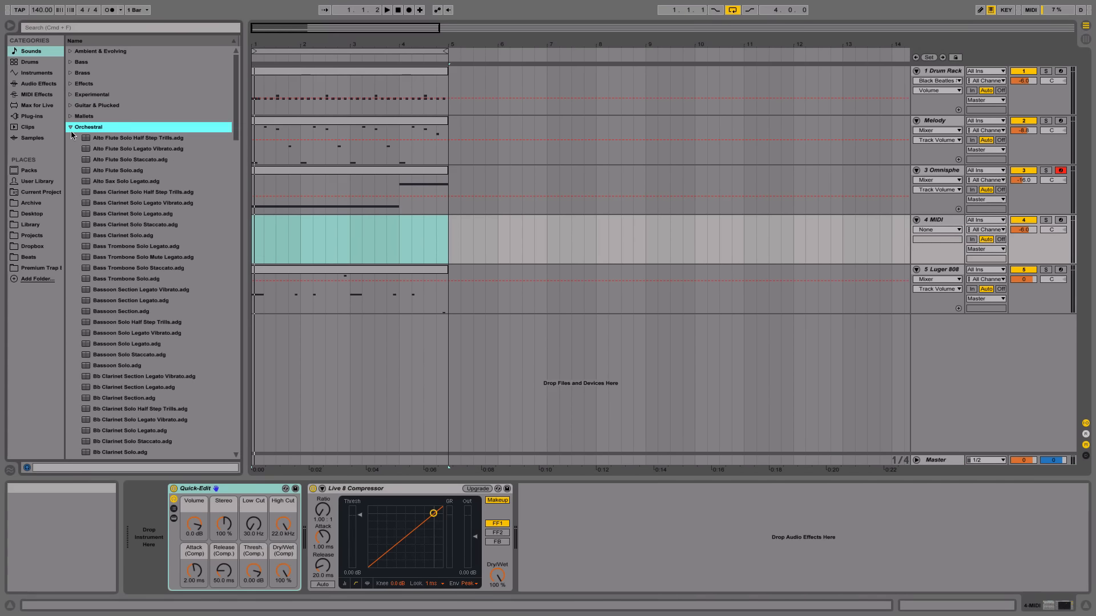
- Audition the bass trombone, clarinet, brass and tuba presets in the Orchestral list and raise the playback volume
scroll(111, 180, "down", 5)
scroll(130, 133, "up", 1)
left_click(130, 131)
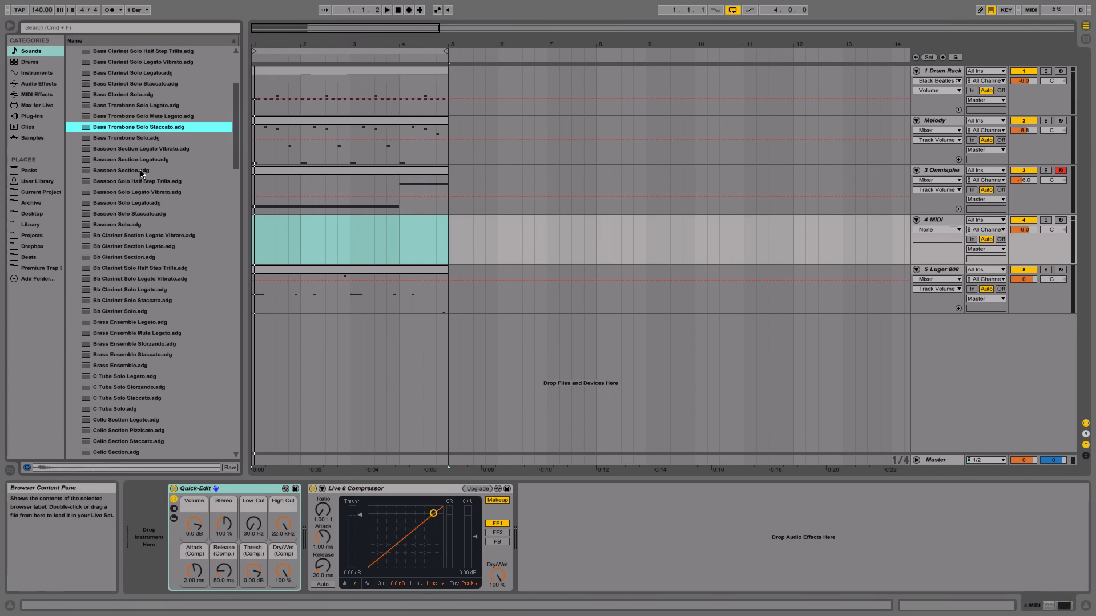
left_click(109, 254)
scroll(131, 223, "down", 2)
left_click(139, 214)
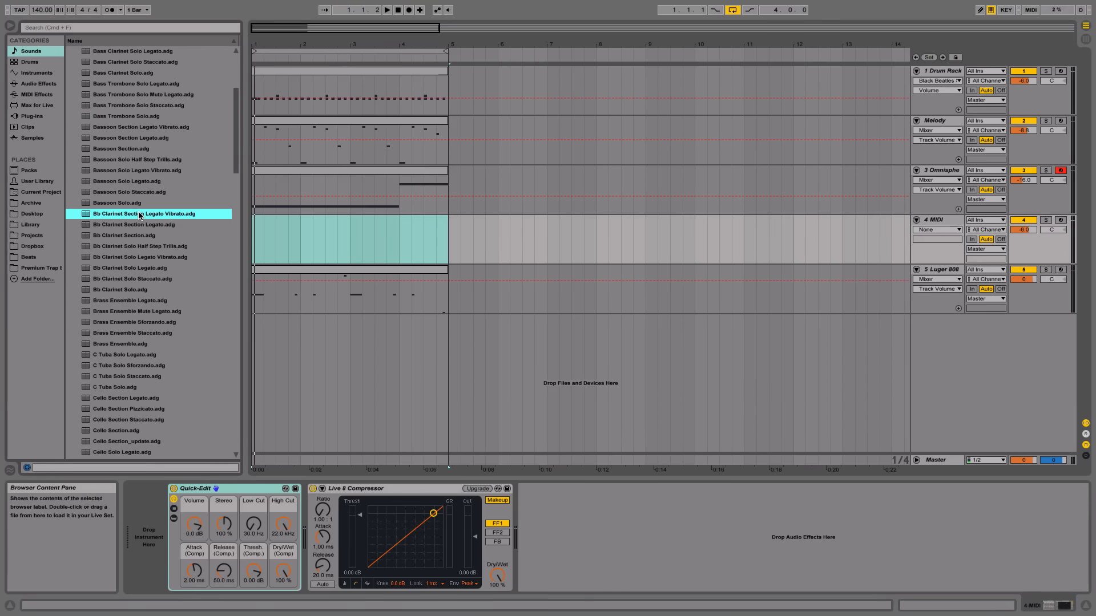
left_click(140, 312)
scroll(143, 312, "down", 3)
left_click(143, 312)
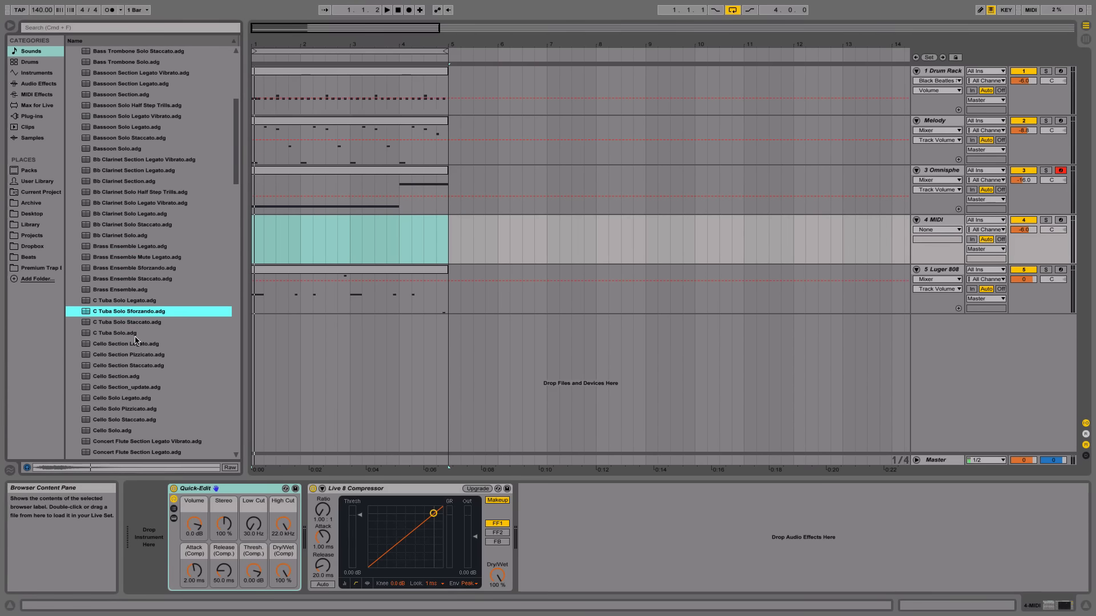
scroll(142, 311, "down", 5)
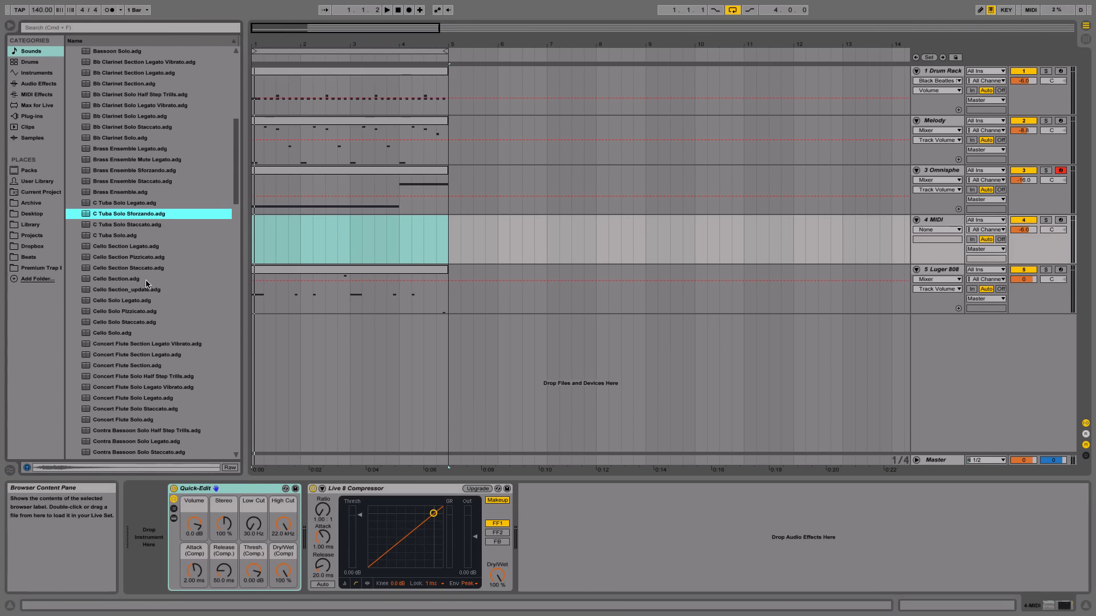
key("XF86AudioRaiseVolume")
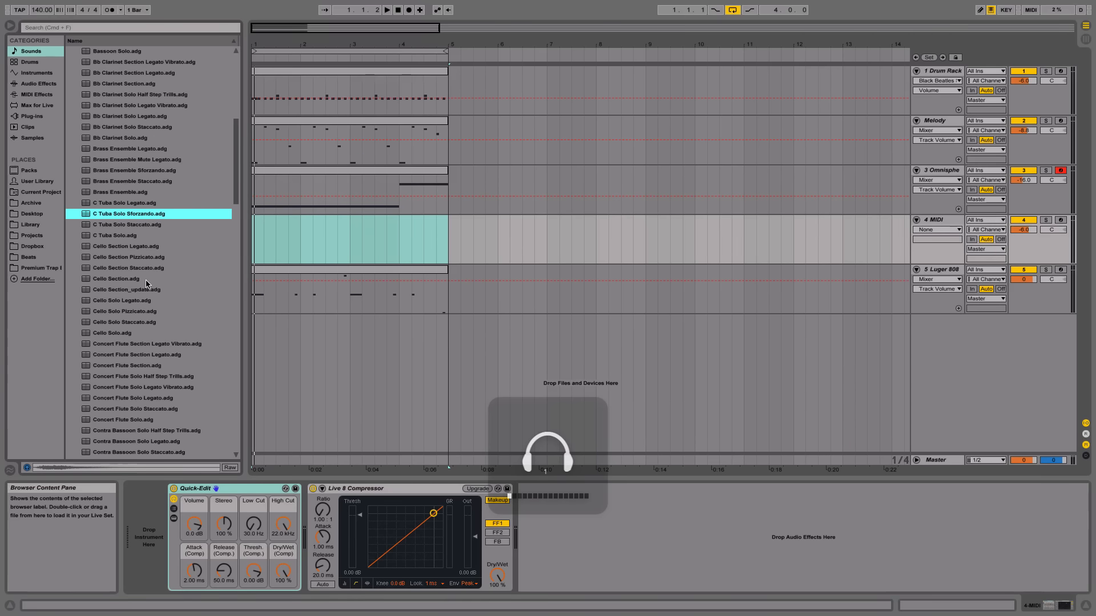
- Audition Cello Section.adg and look through the remaining Orchestral presets for a suitable instrument
left_click(147, 279)
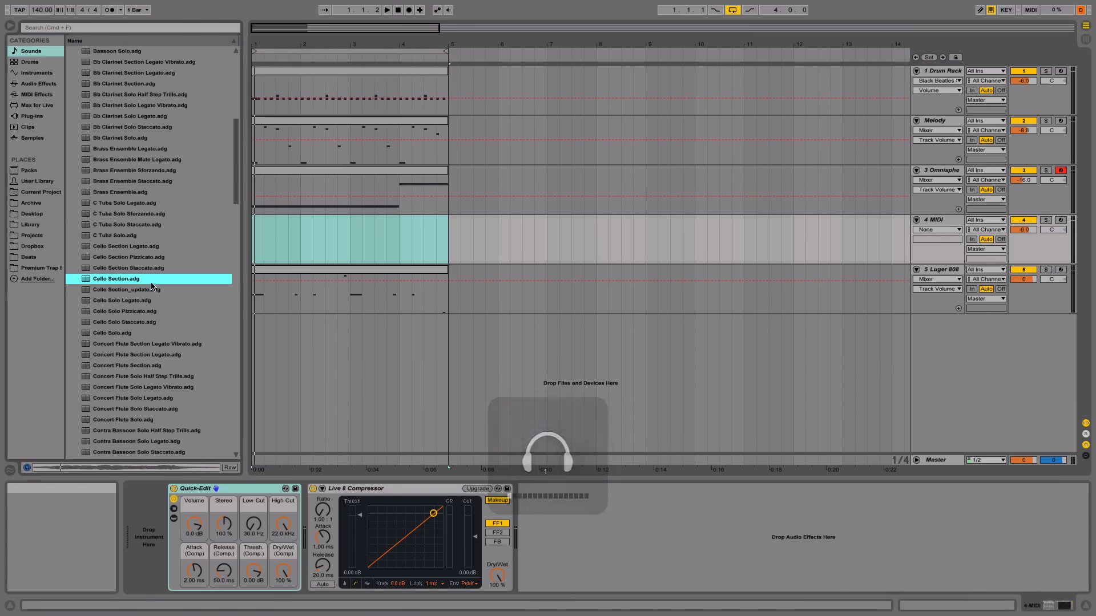
scroll(143, 273, "up", 1)
scroll(143, 286, "down", 10)
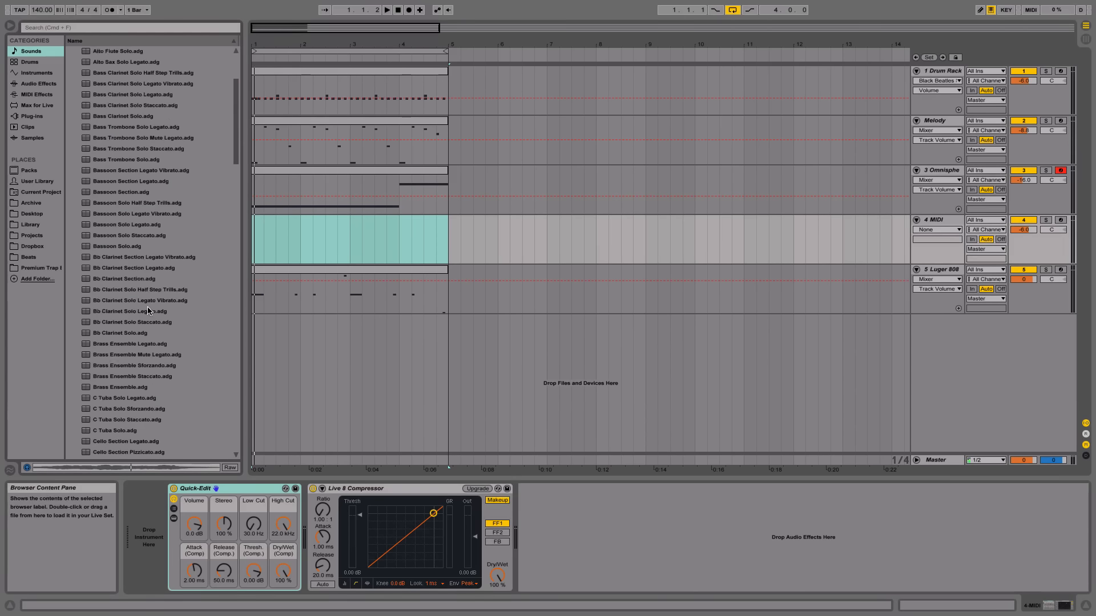
scroll(145, 299, "down", 15)
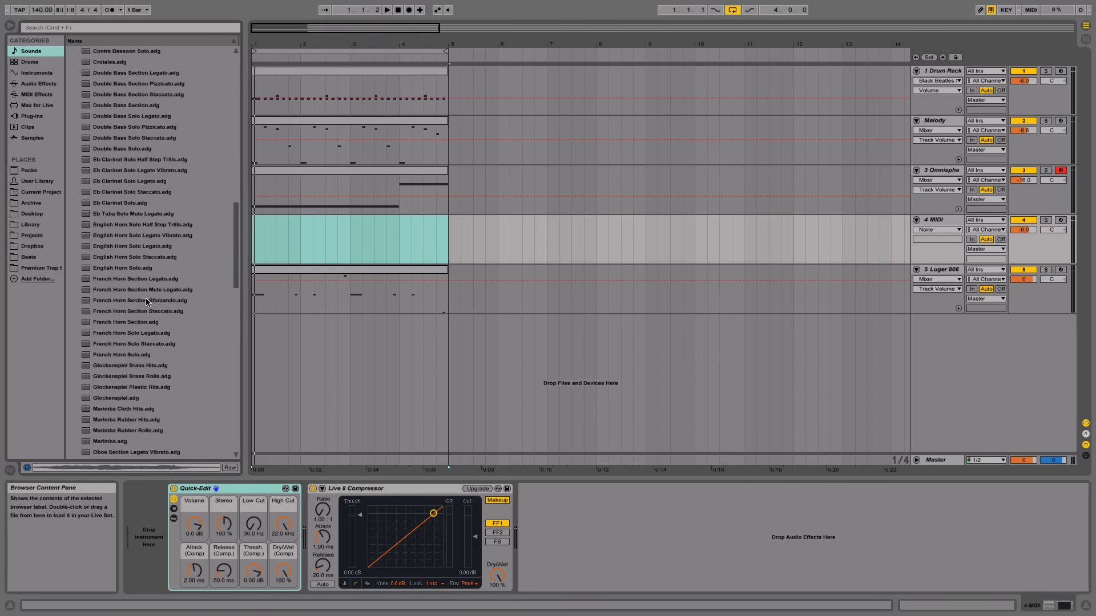
left_click(139, 332)
scroll(139, 331, "down", 5)
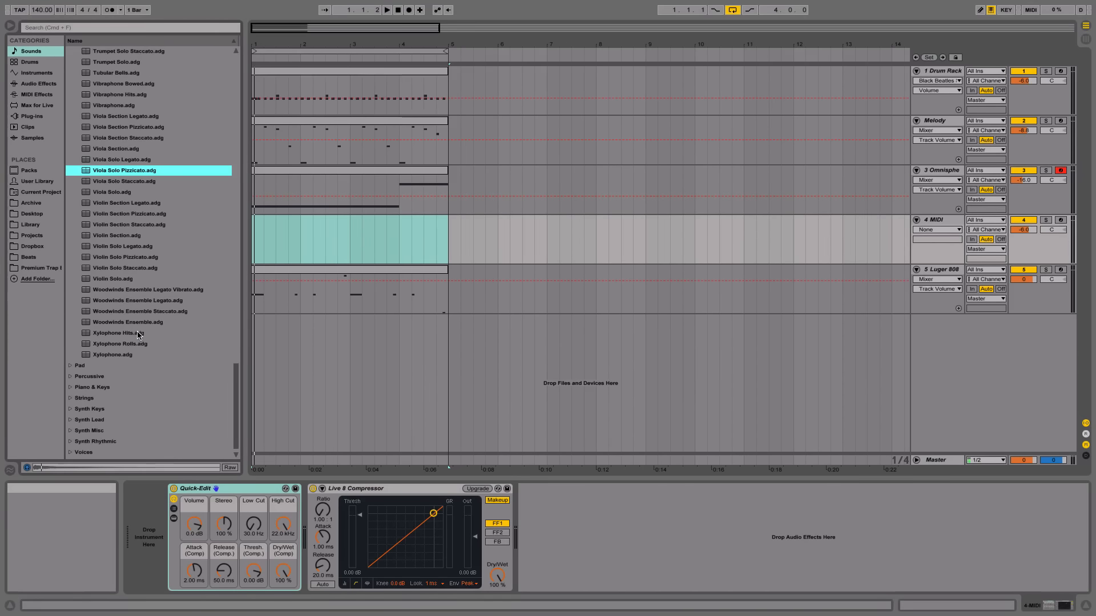
left_click(138, 312)
scroll(138, 311, "up", 18)
scroll(138, 311, "down", 6)
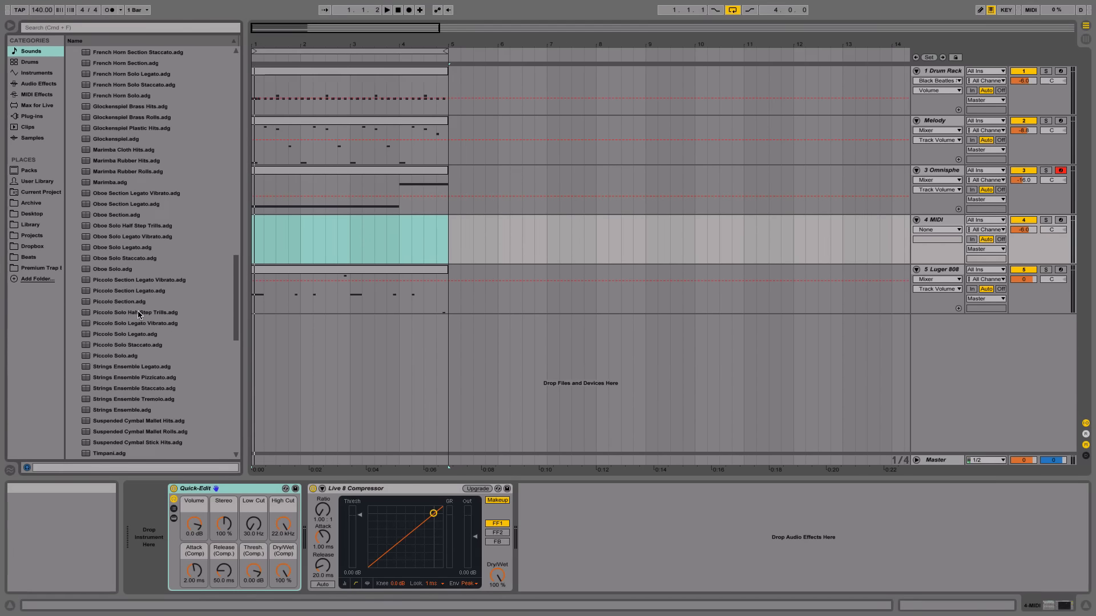
- Load the Strings Ensemble Legato.adg preset onto the new MIDI track
left_click(131, 344)
left_click_drag(131, 344, 371, 251)
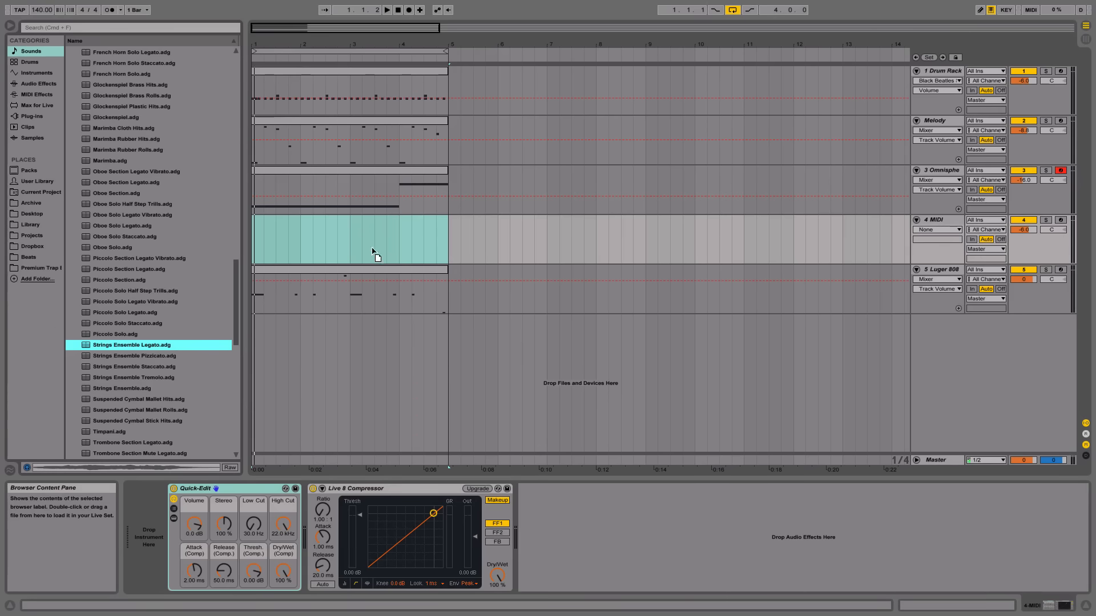
left_click_drag(867, 257, 1065, 232)
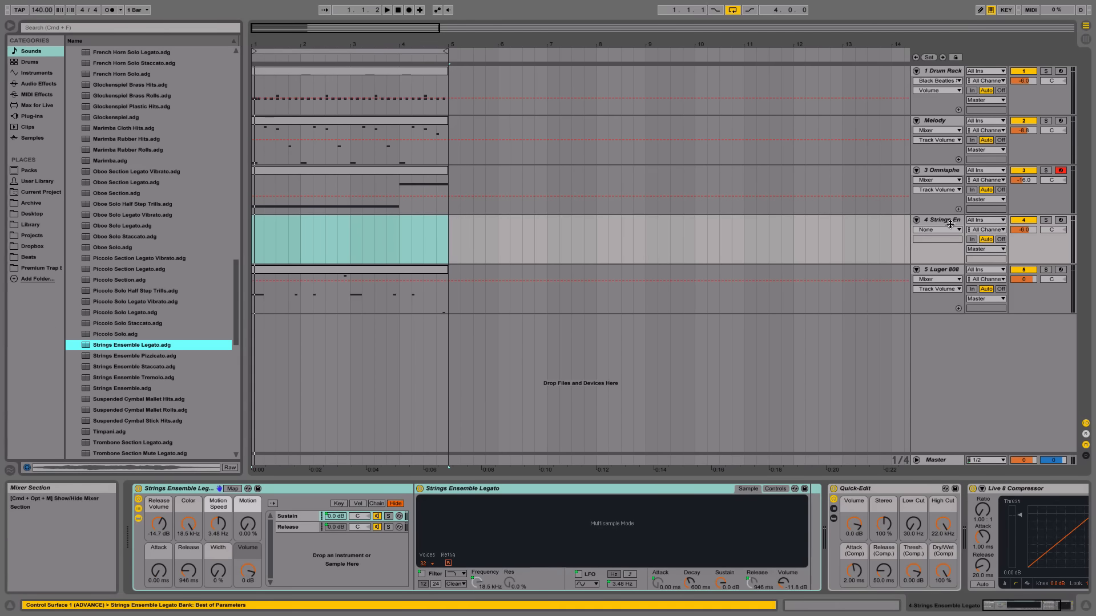
- Copy the Omnisphere clip to bar 1 of the Strings Ensemble track and play the loop
left_click(399, 172)
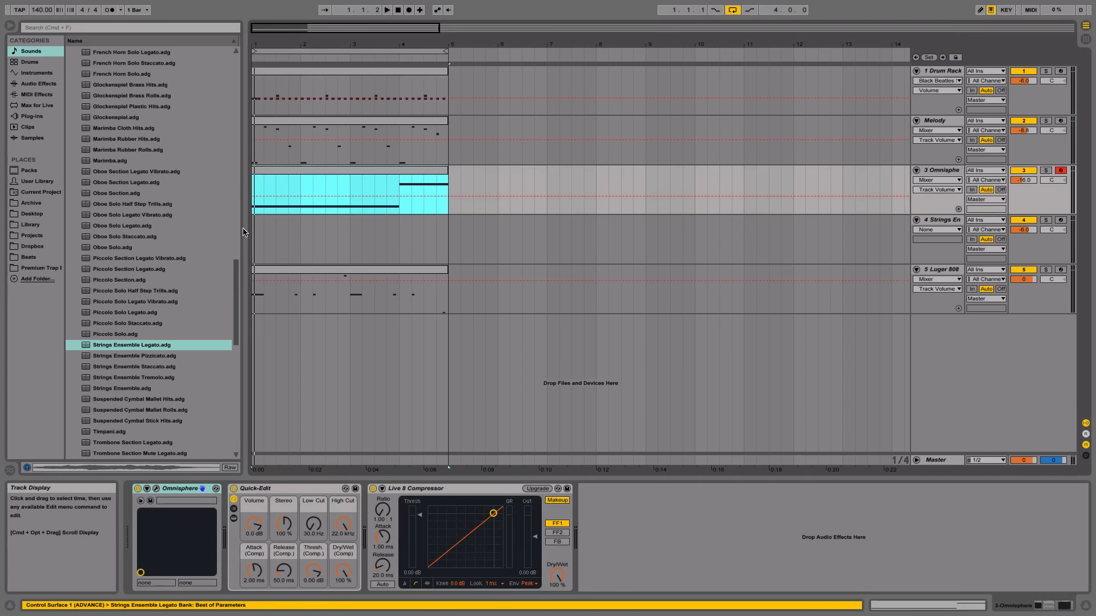
left_click(263, 236)
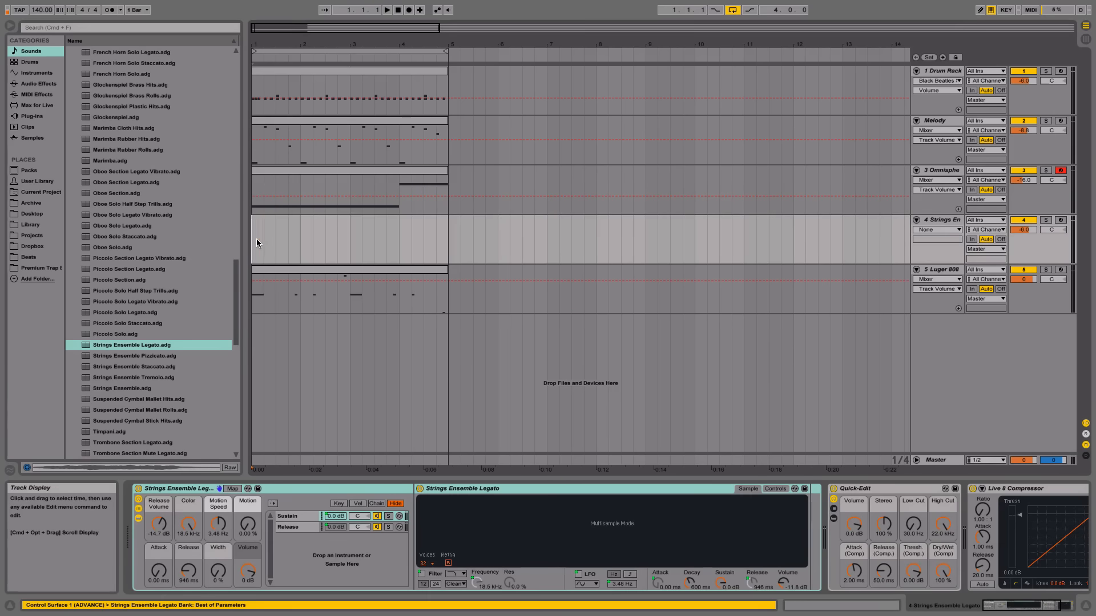
key("super+v")
key("space")
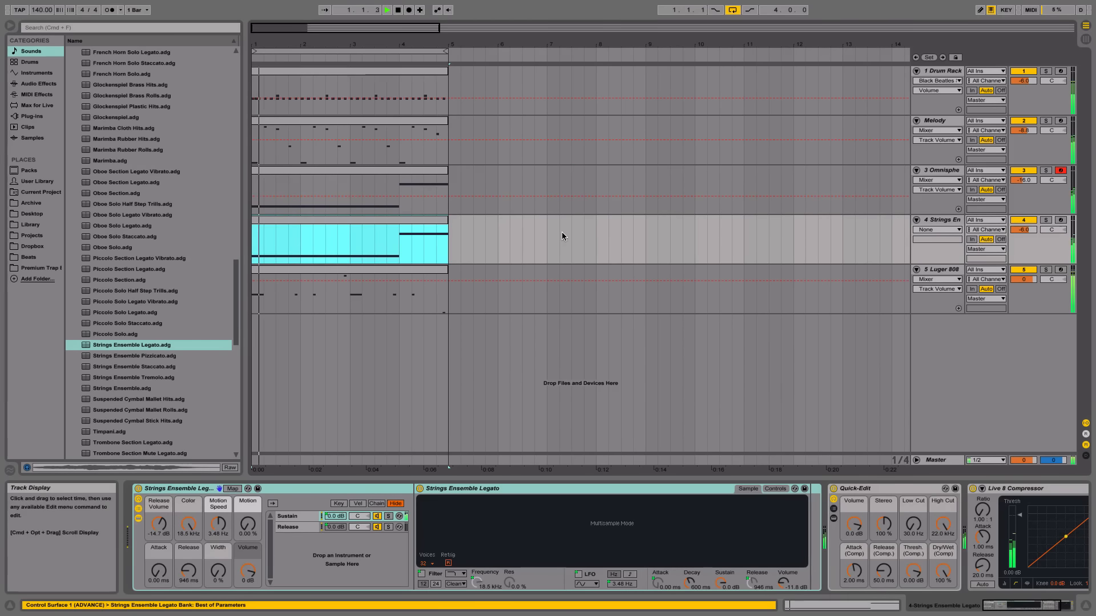
- Add C2 and E2 notes under the G2 in the strings clip, each spanning all of bar 4
double_click(447, 248)
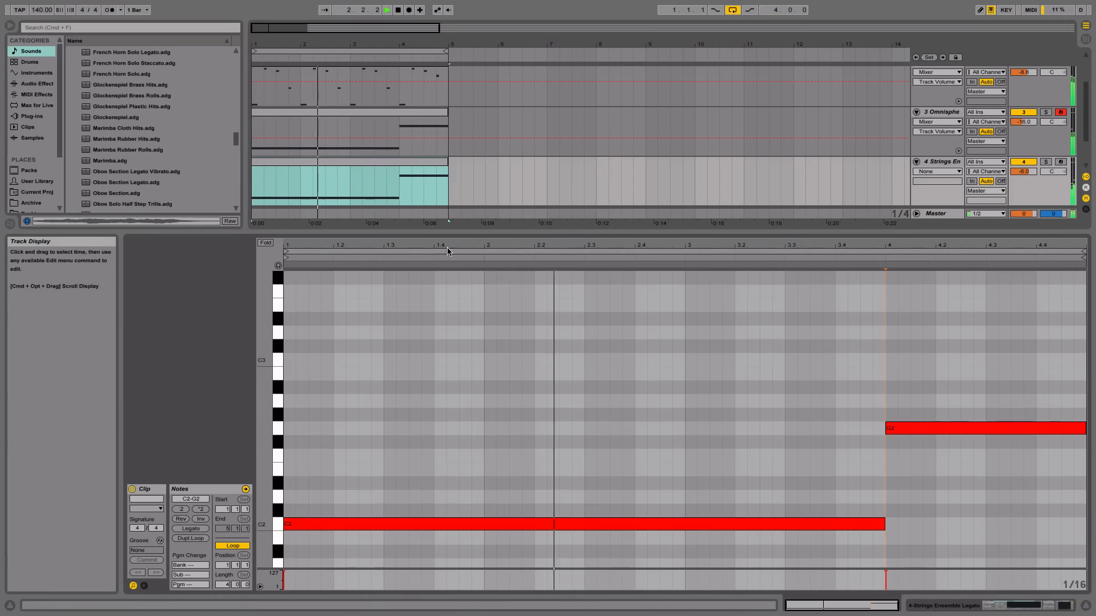
double_click(892, 523)
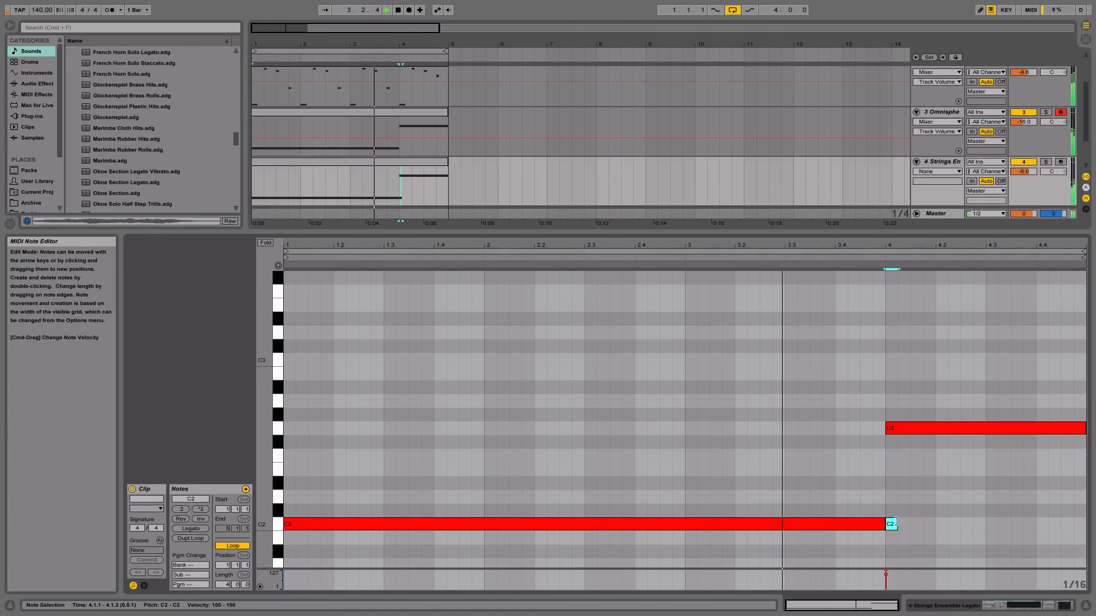
left_click_drag(898, 524, 1086, 516)
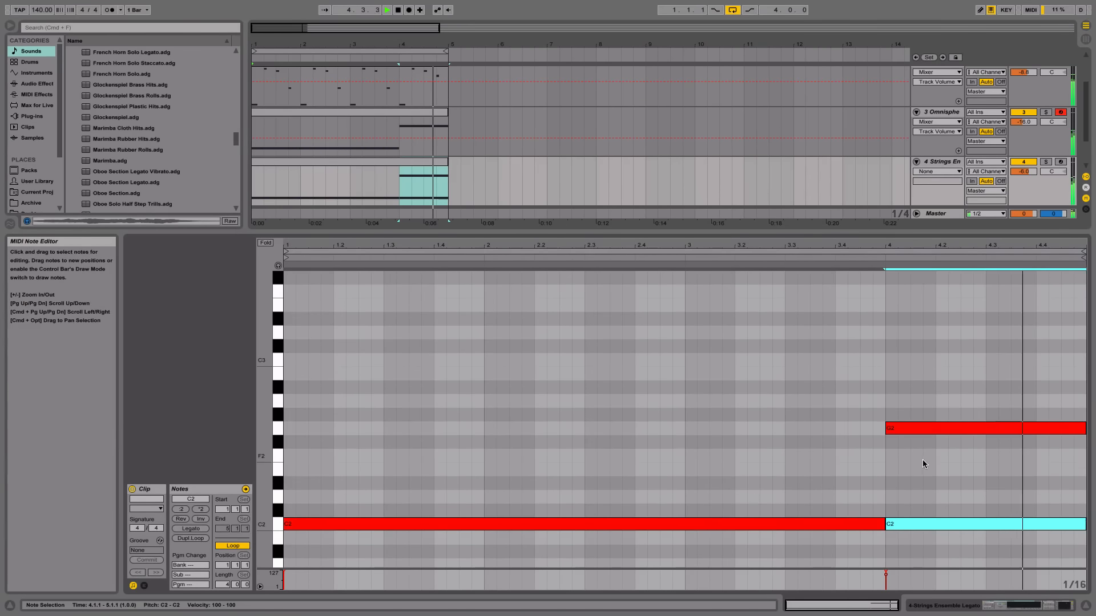
key("space")
double_click(891, 470)
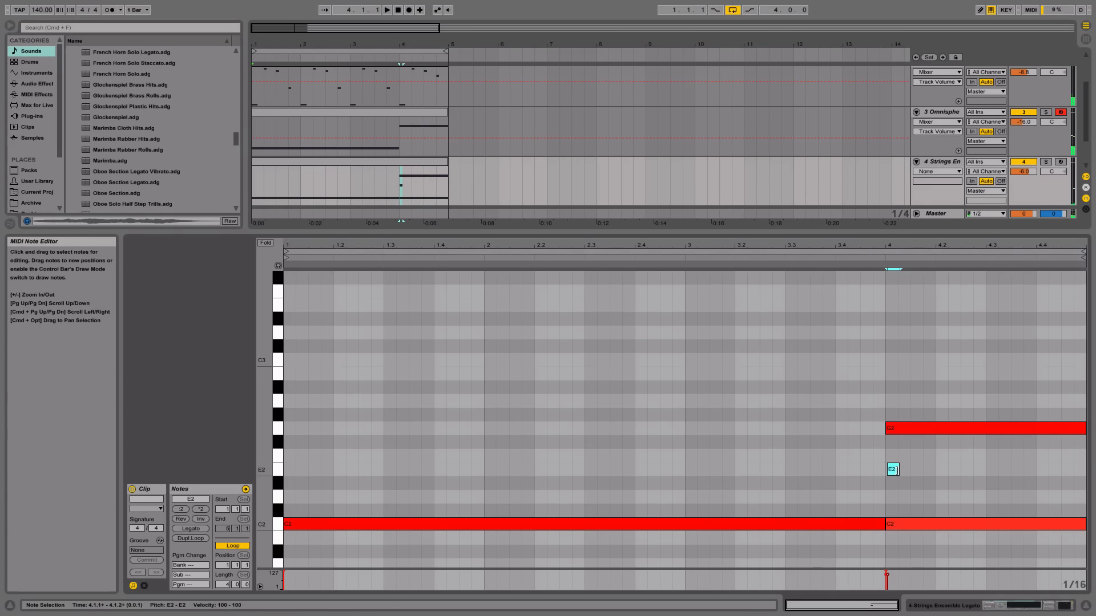
left_click_drag(894, 472, 1084, 460)
left_click(980, 303)
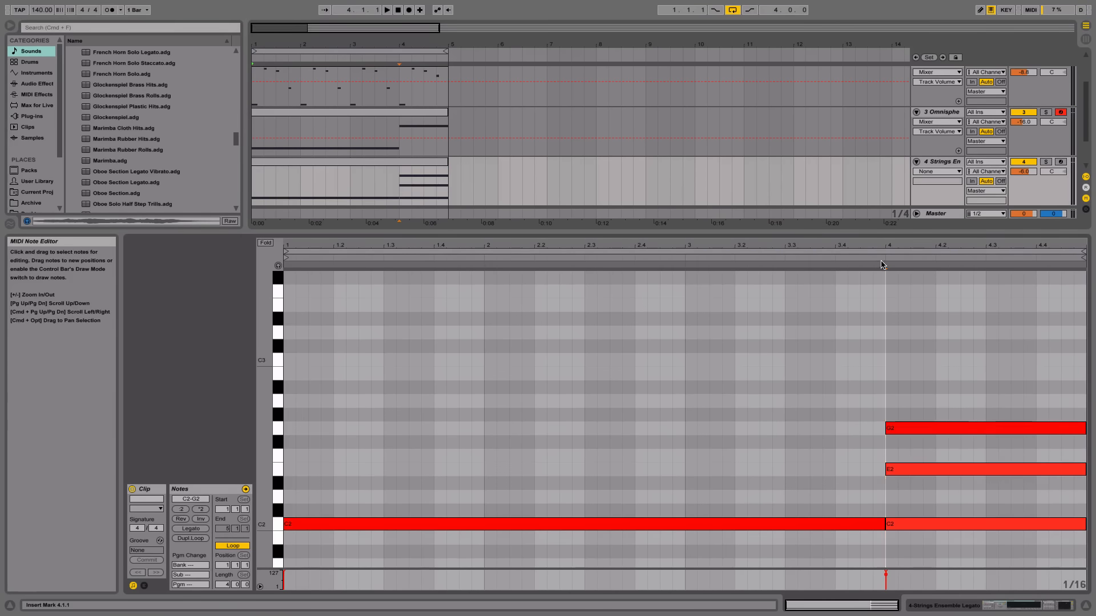
- Play bar 4 of the strings clip and lower the E2 chord note to D#2
left_click(882, 259)
key("space")
left_click_drag(903, 469, 901, 483)
mouse_move(906, 437)
left_mouse_down()
mouse_move(908, 459)
mouse_move(912, 438)
left_mouse_up()
left_click(883, 259)
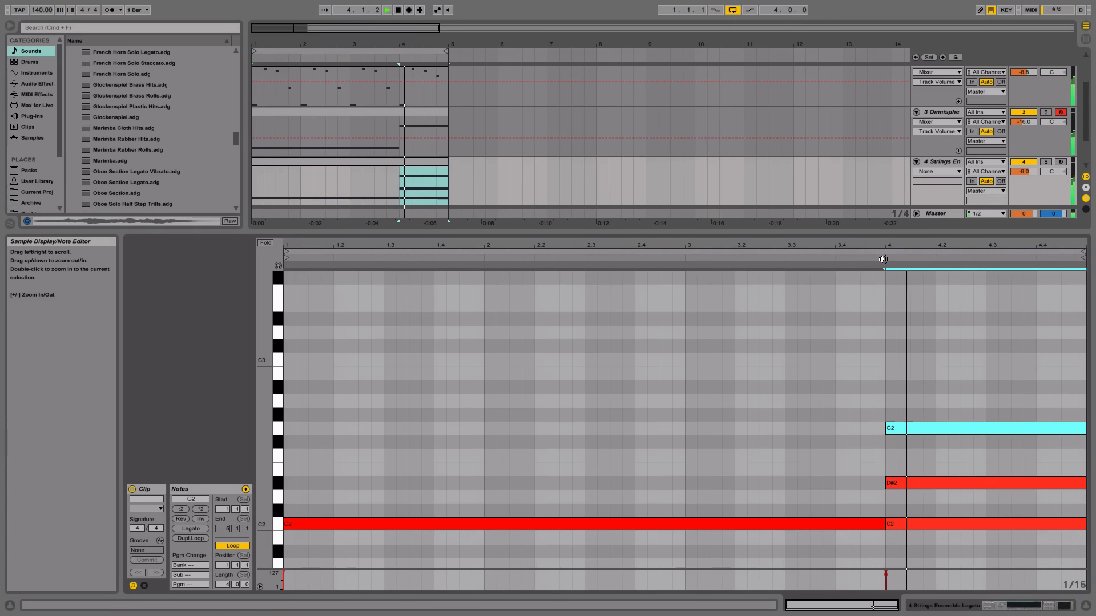
- Raise the three-note bar 4 strings chord by one octave to C3, D#3 and G3 and play it back
key("space")
left_click_drag(942, 360, 913, 559)
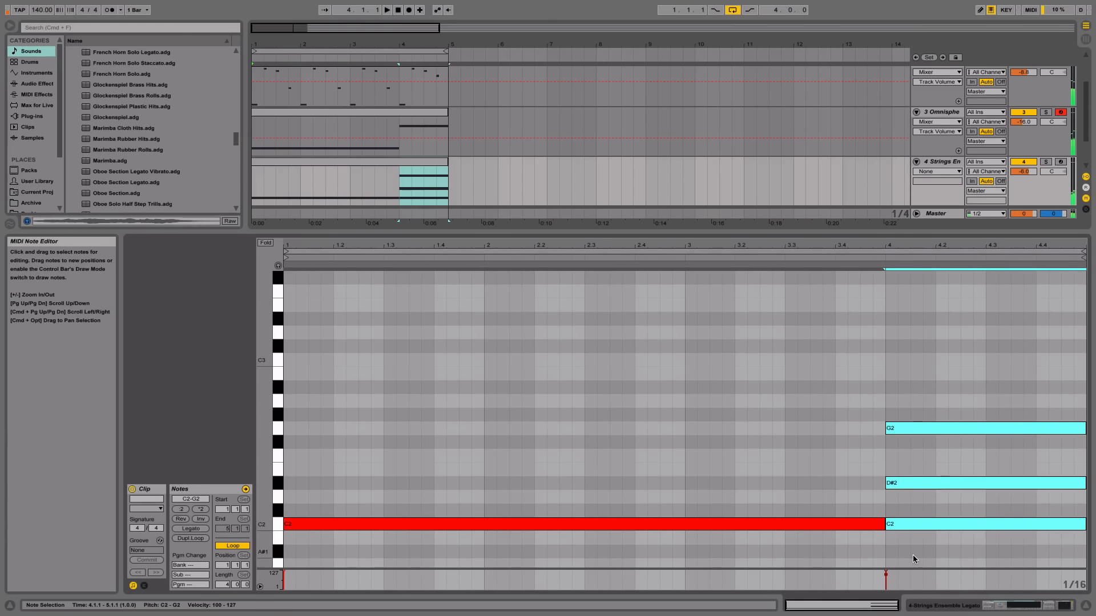
key("shift+Up")
left_click(874, 252)
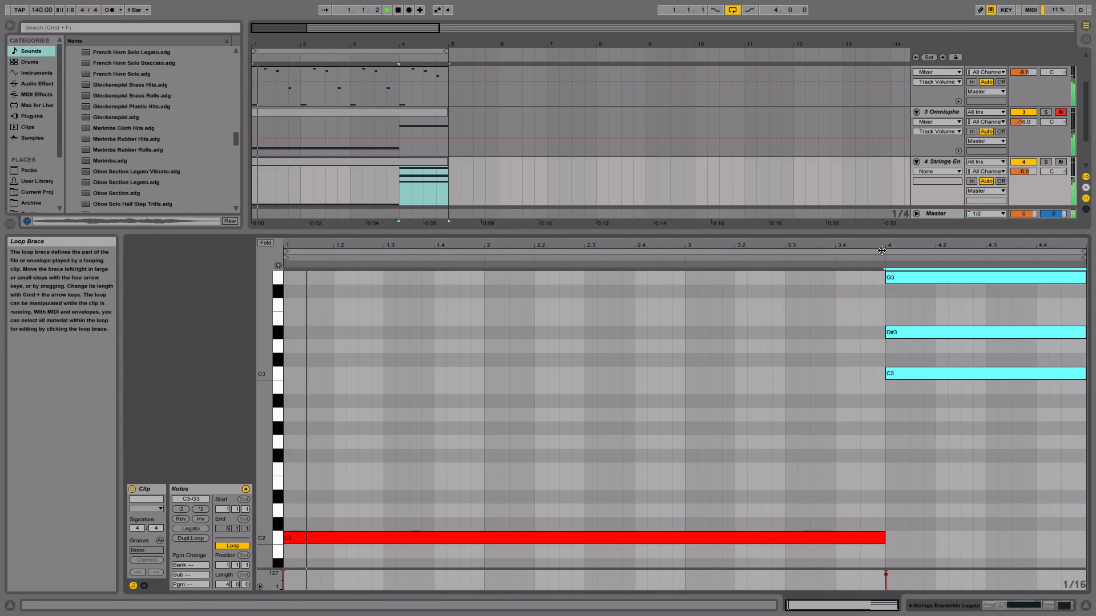
key("space")
- Delete the long C2 note from bars 1 to 3 of the strings clip and play the loop
left_click(764, 537)
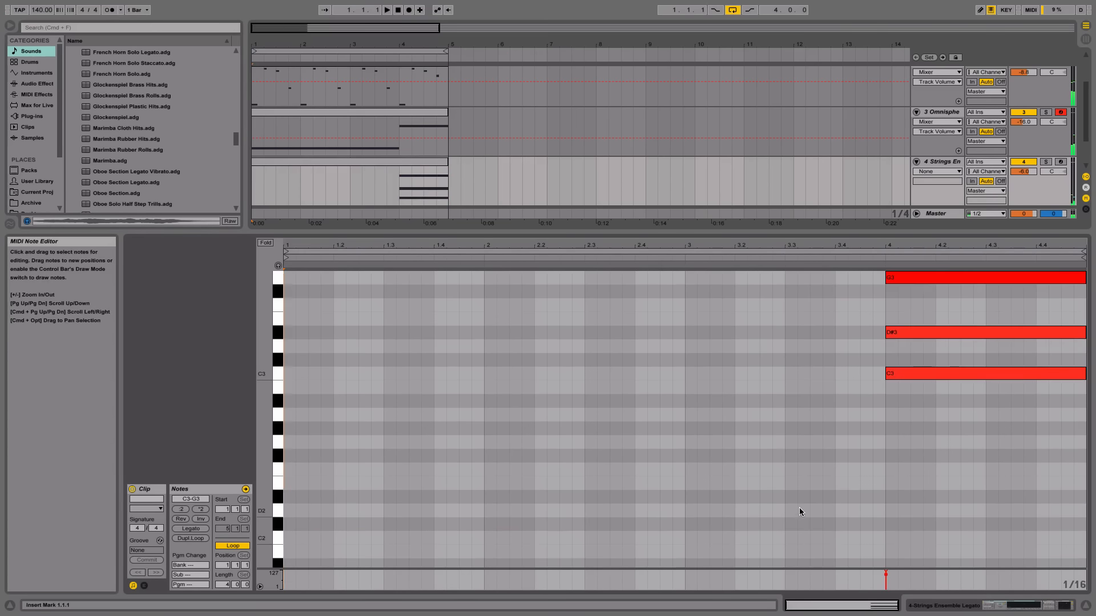
left_click(1085, 604)
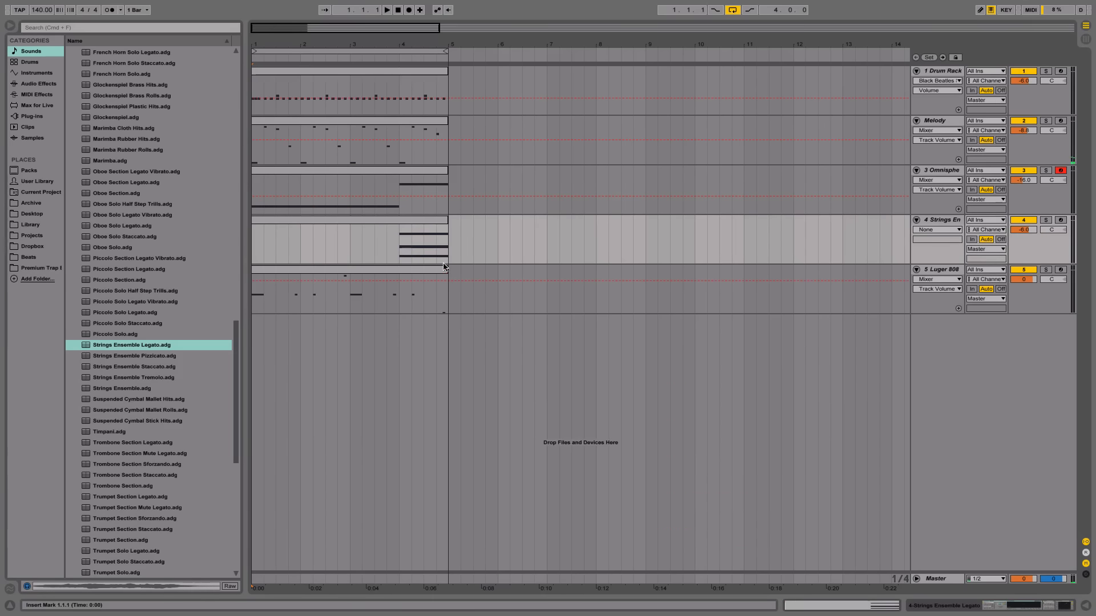
left_click(335, 222)
key("space")
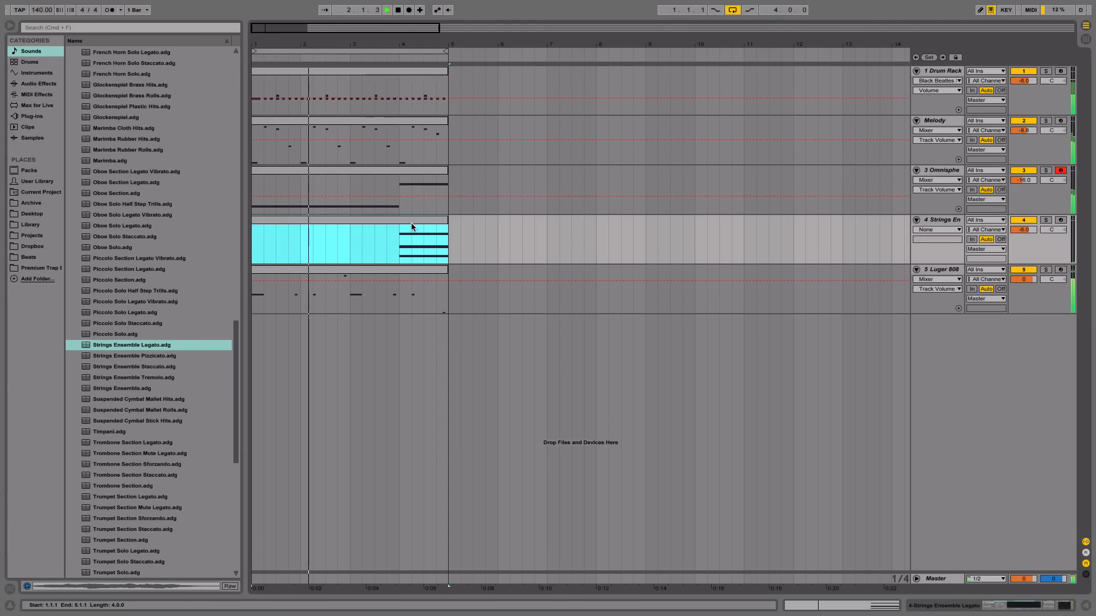
key("space")
- Insert an audio track below the Strings Ensemble track and collapse the Orchestral presets
left_click(391, 245)
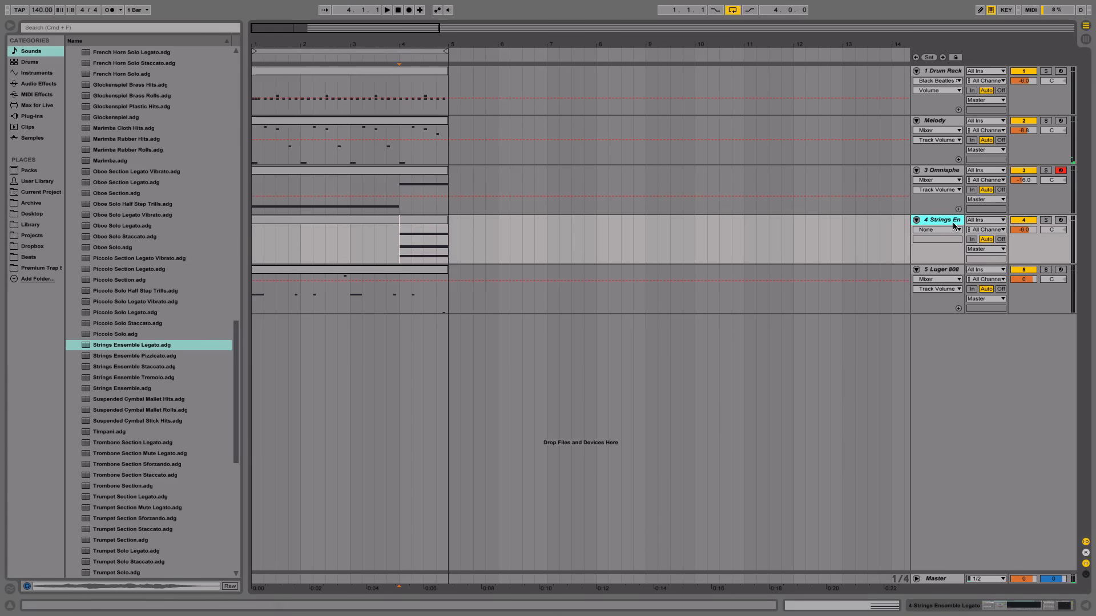
key("super+t")
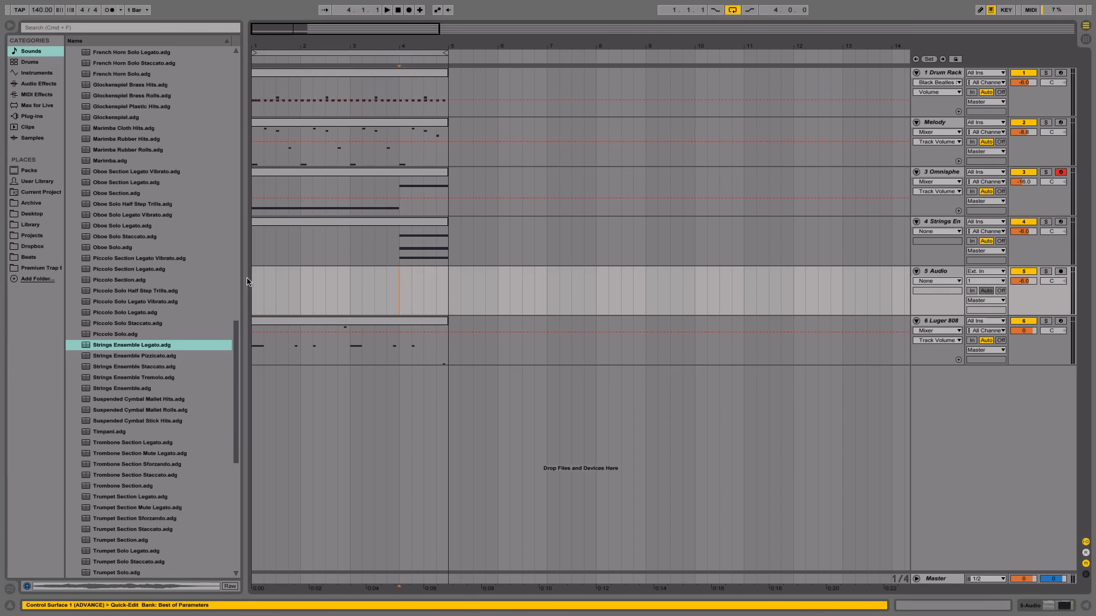
scroll(165, 243, "up", 15)
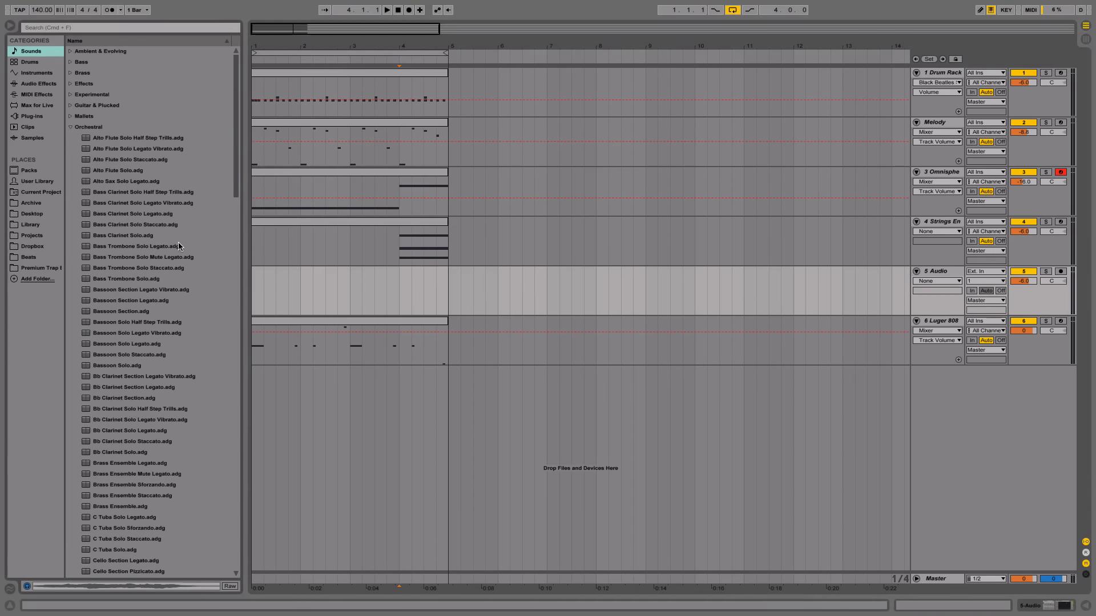
left_click(71, 127)
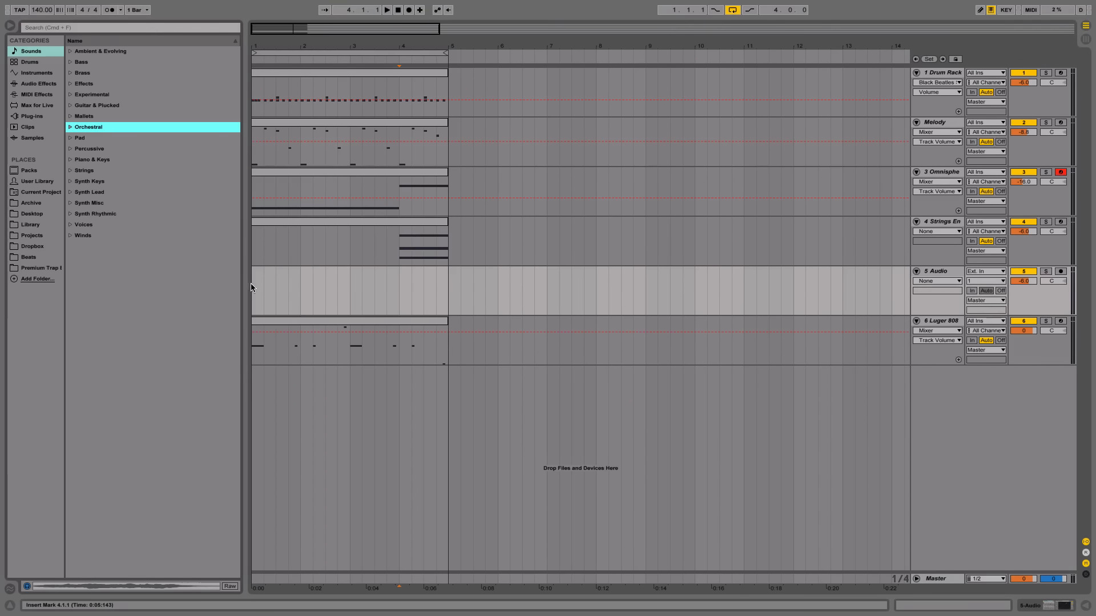
- Open the Luger 808 clip in the note editor
left_click_drag(252, 287, 298, 291)
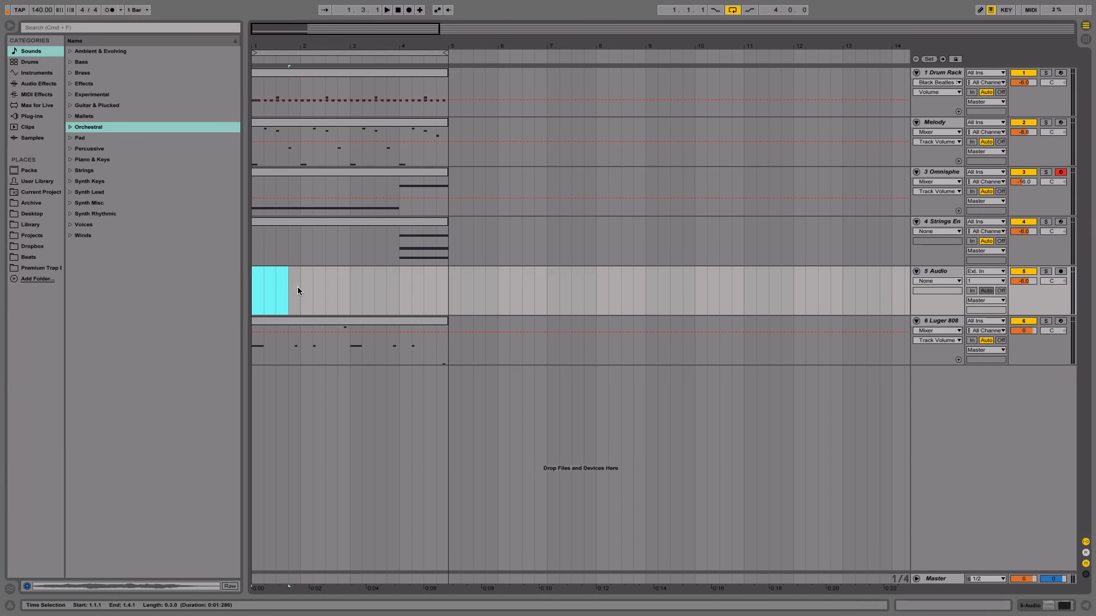
left_click(439, 285)
double_click(369, 326)
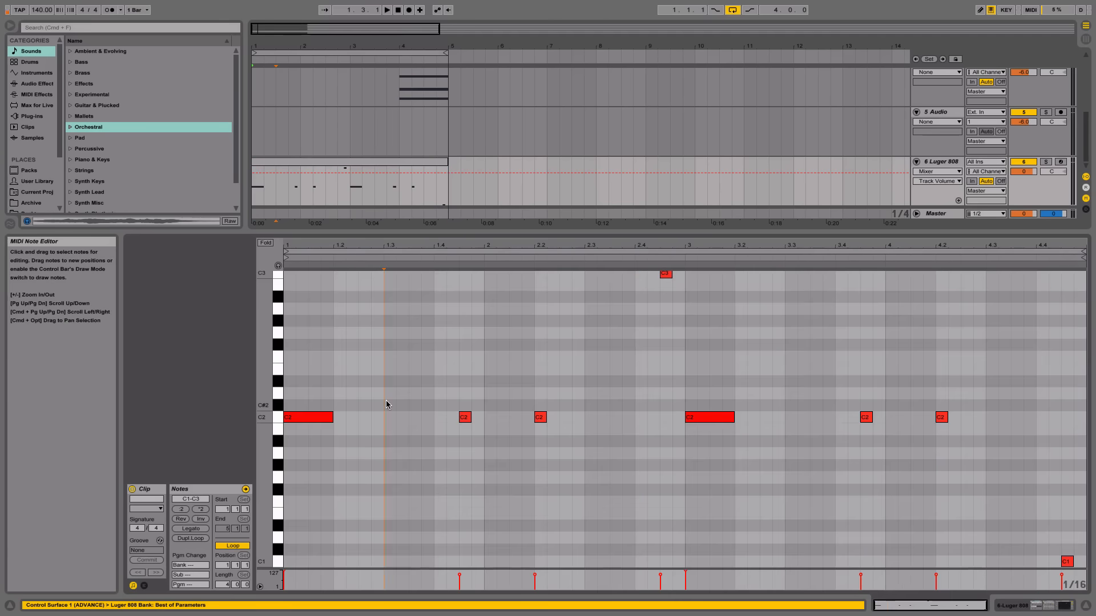
- Raise all notes in the Luger 808 clip by one octave and play the loop in the arrangement
left_click(386, 404)
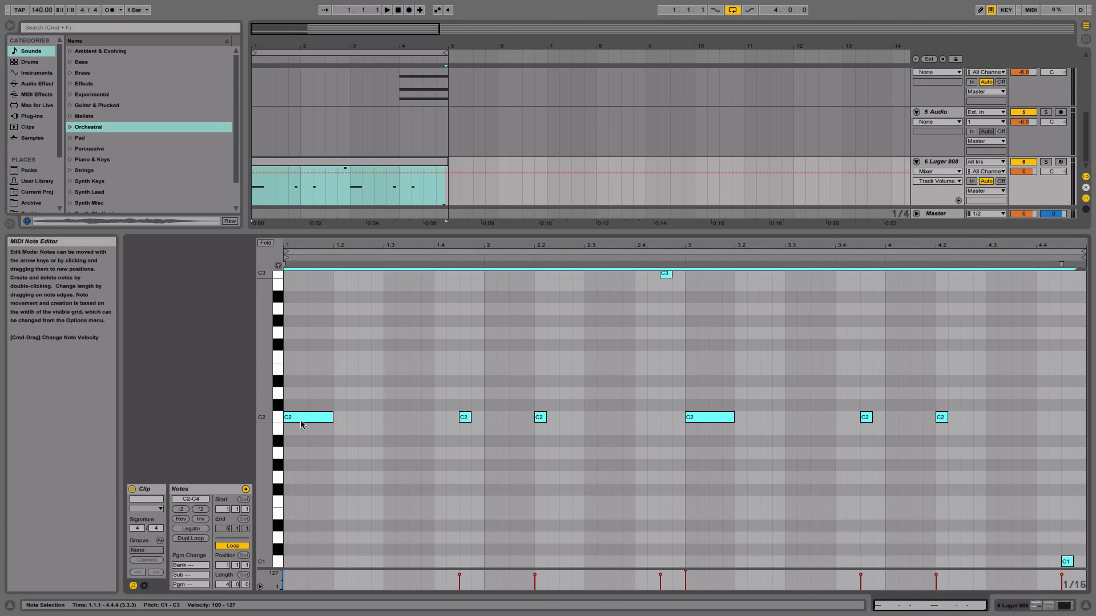
key("shift+Up")
key("space")
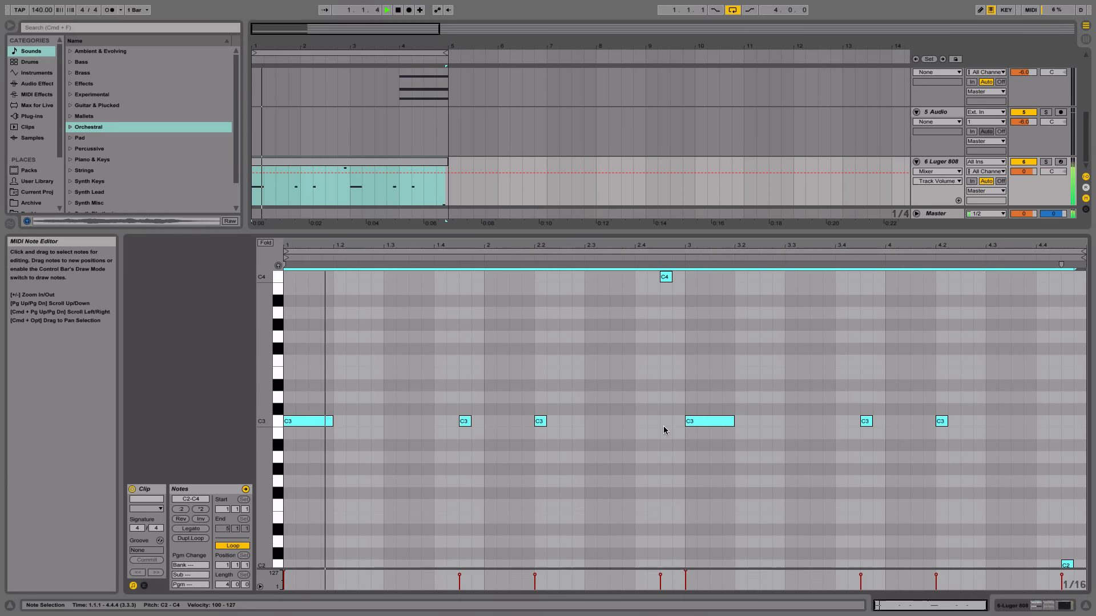
left_click(1087, 608)
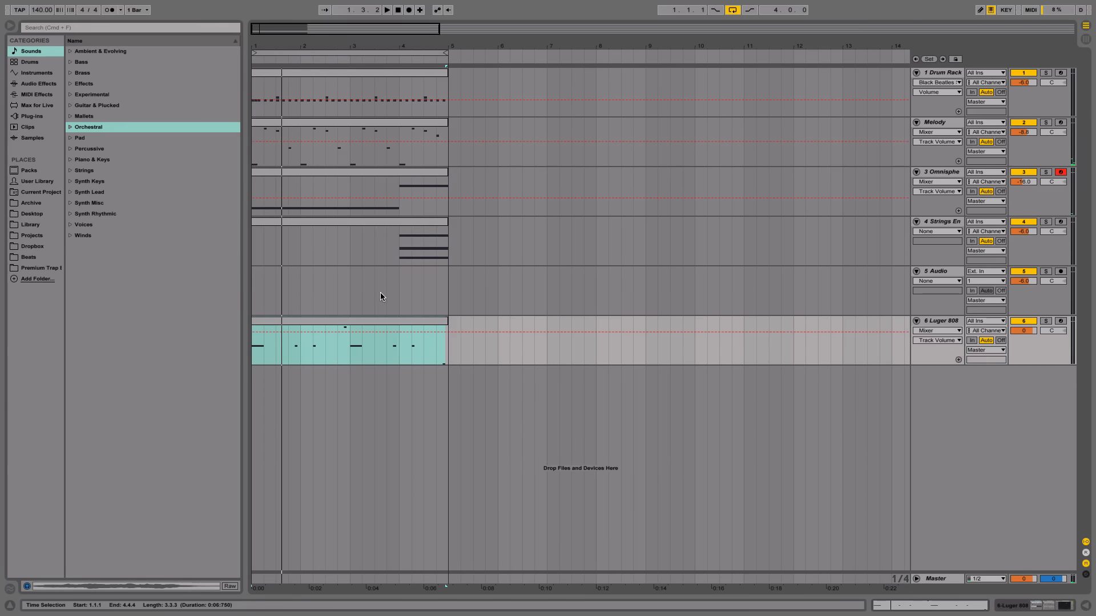
key("space")
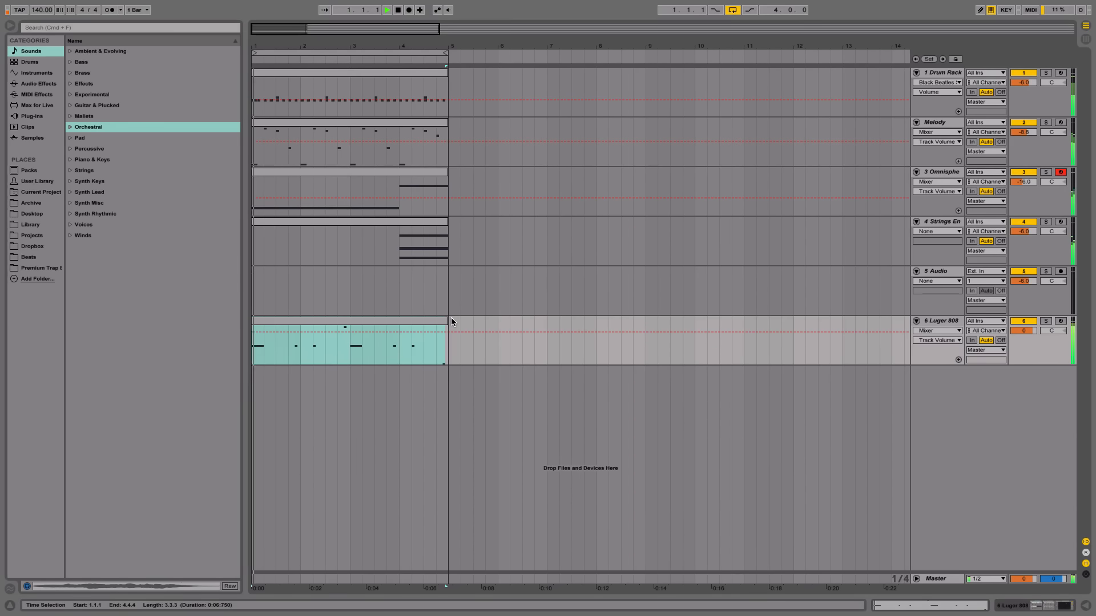
- Lower all notes in the Luger 808 clip by one octave and close the note editor
double_click(406, 320)
left_click(438, 377)
key("space")
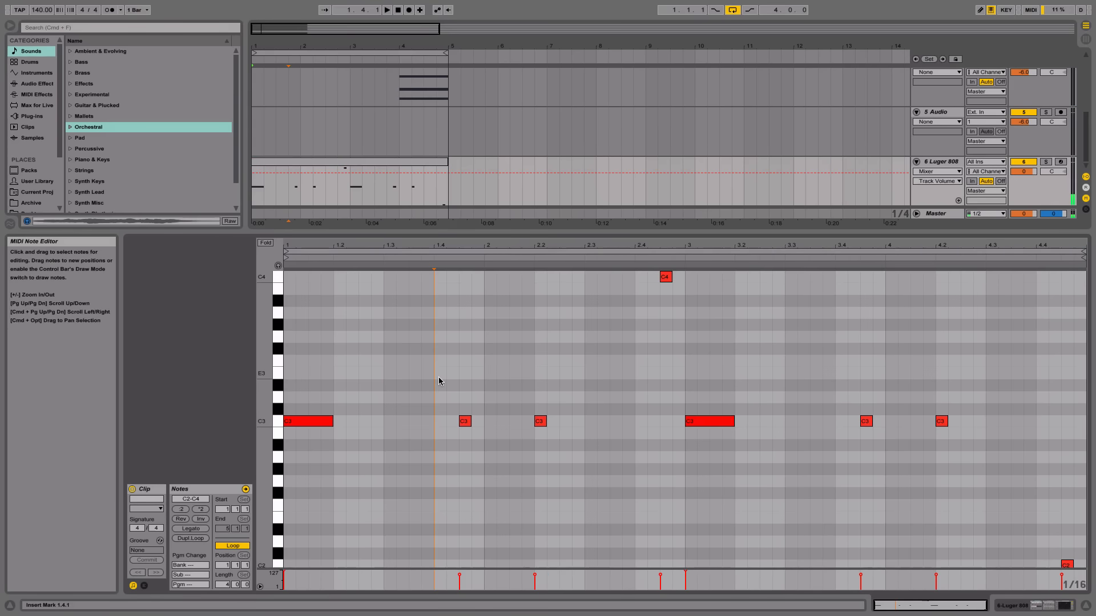
key("super+a")
key("shift+Down")
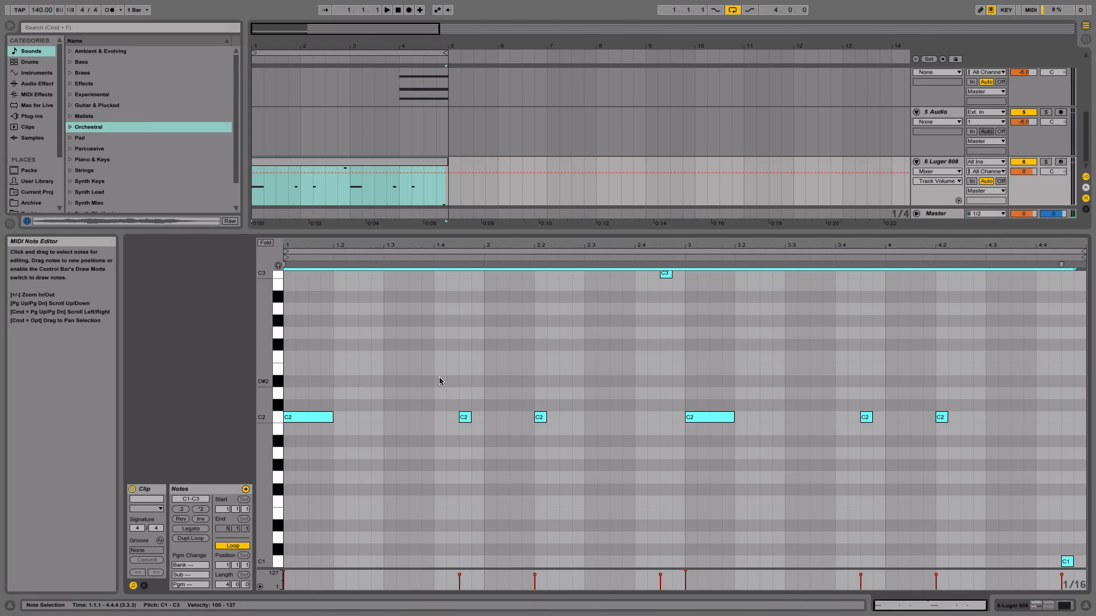
left_click(1086, 606)
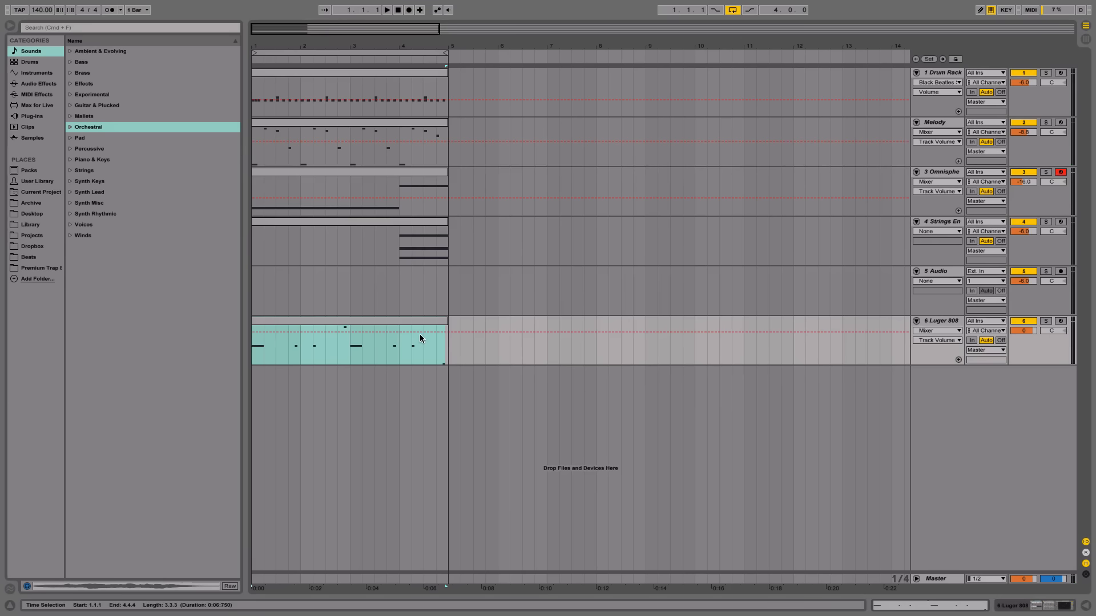
- Delete the empty audio track between the Strings Ensemble and Luger 808 tracks
left_click(942, 273)
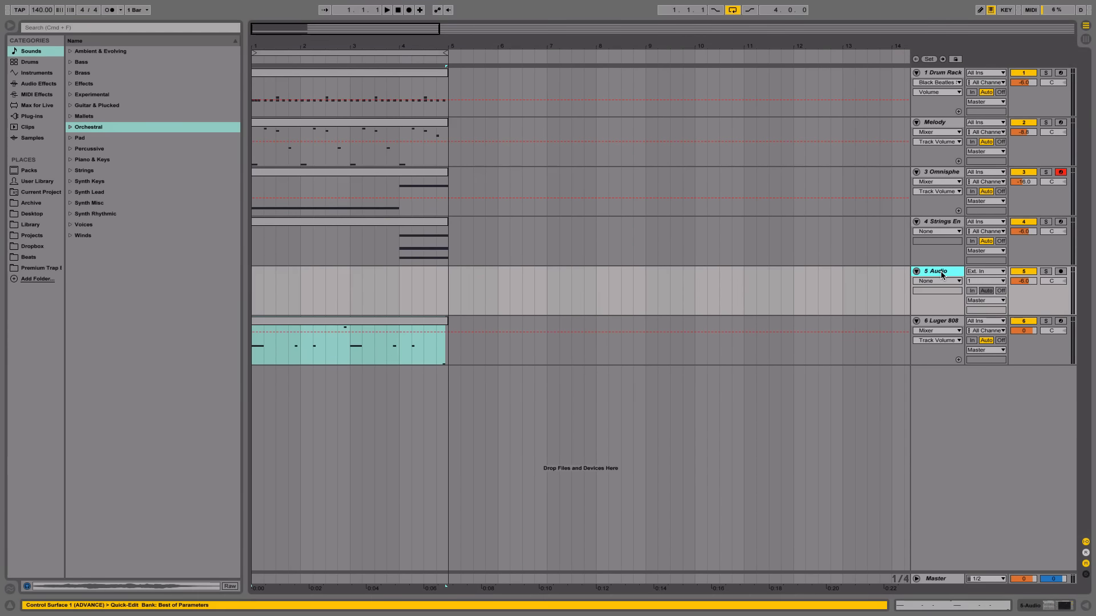
key("Delete")
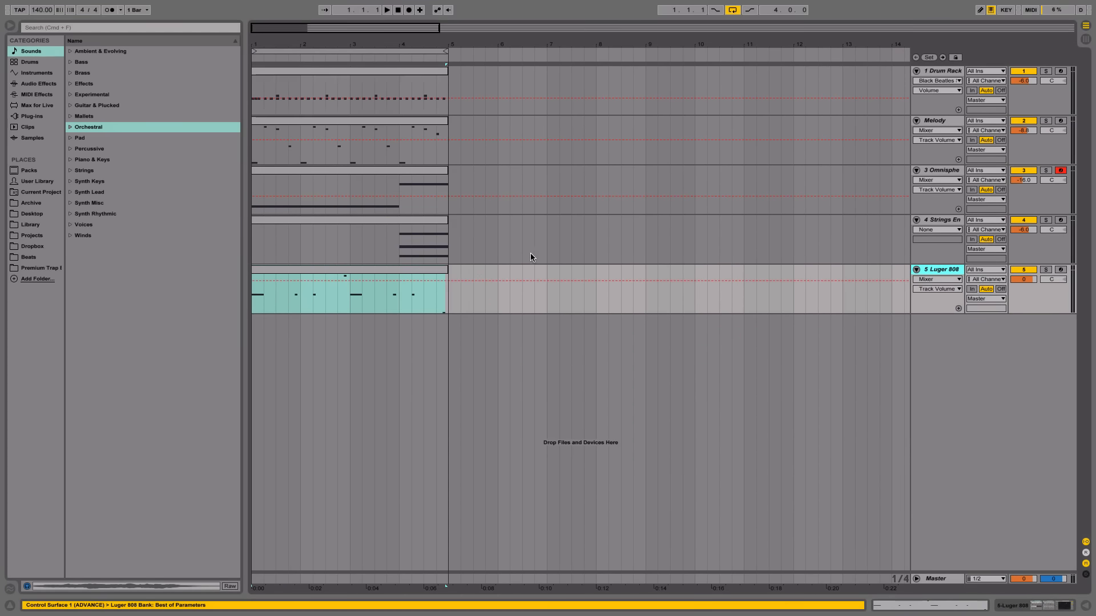
left_click(447, 303)
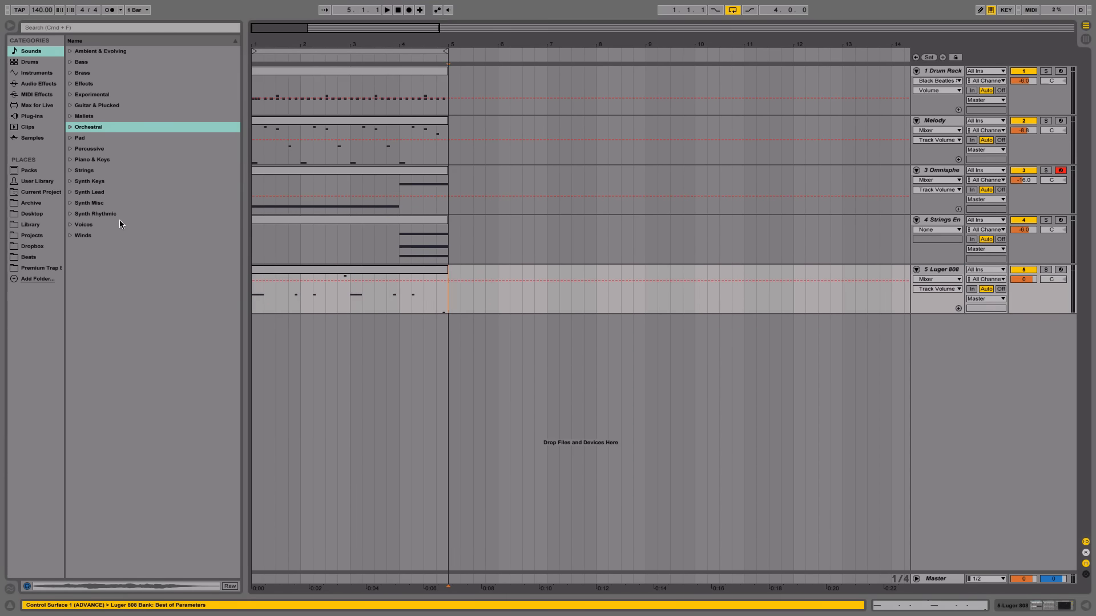
- Check the Drum Rack clip's snare and hi-hat pattern in the note editor and briefly play the loop
double_click(361, 69)
left_click(501, 392)
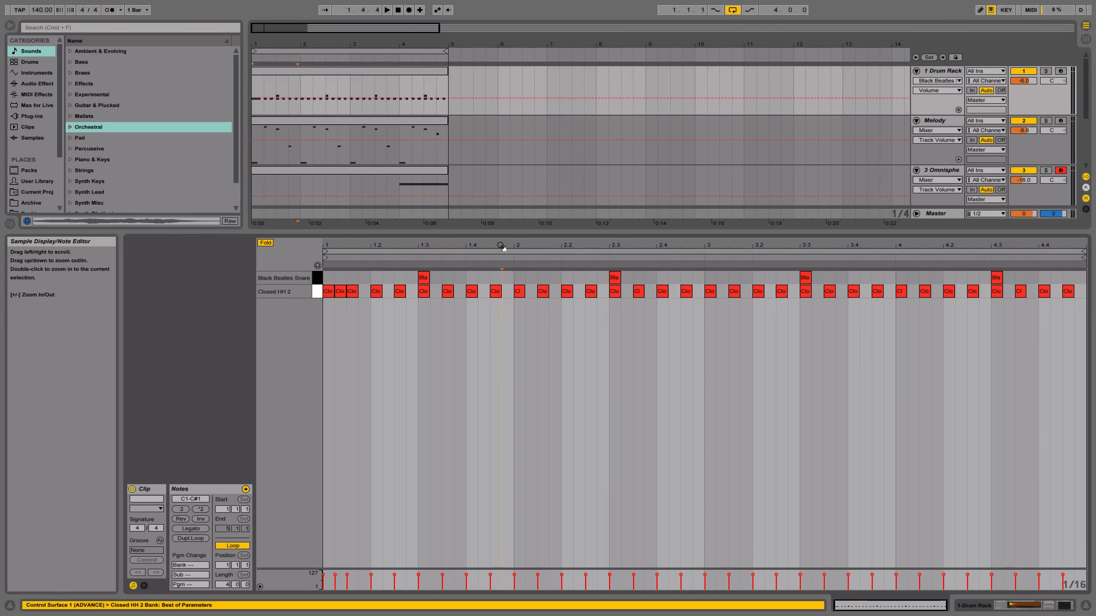
left_click_drag(501, 251, 513, 228)
key("space")
key("space")
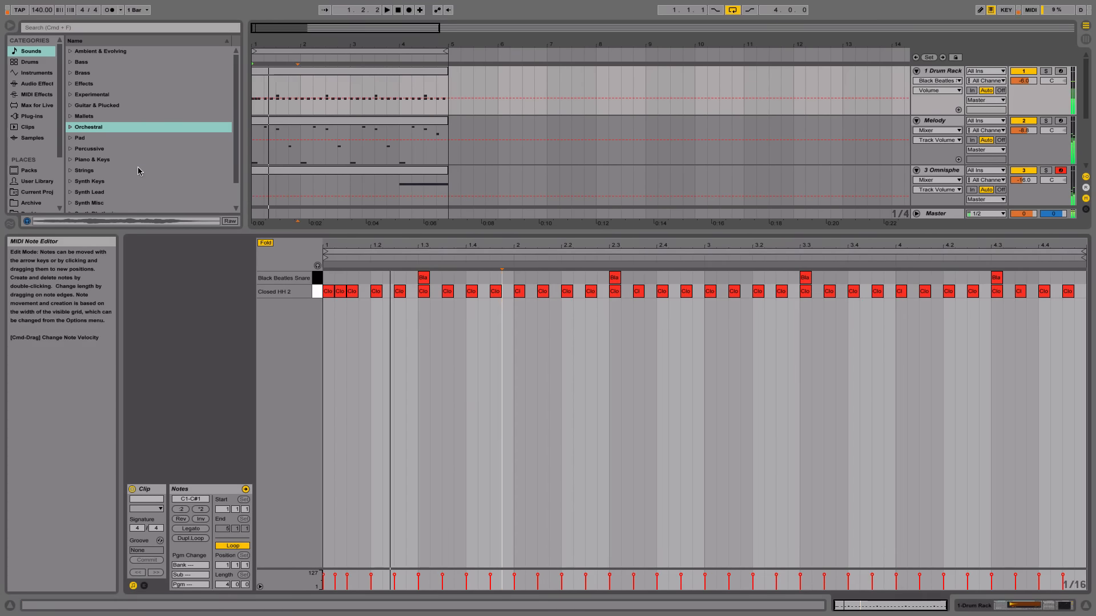
left_click(1086, 610)
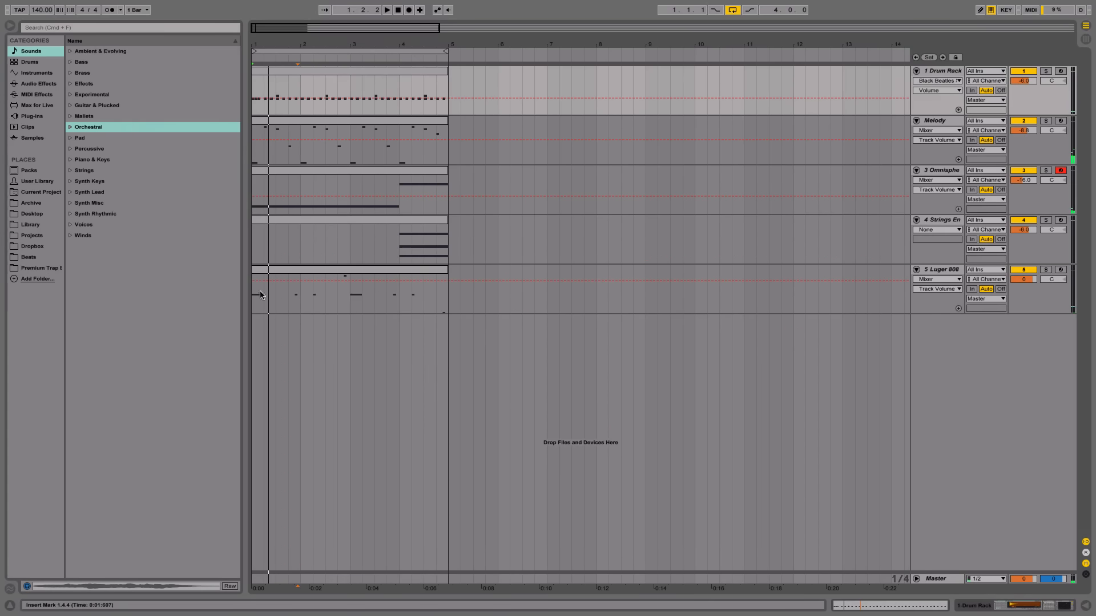
- Audition closed hats in the Premium Trap Essentials Hats - 34 folder and load Closed HH 11.wav onto the Drum Rack's empty D1 pad
left_click(34, 203)
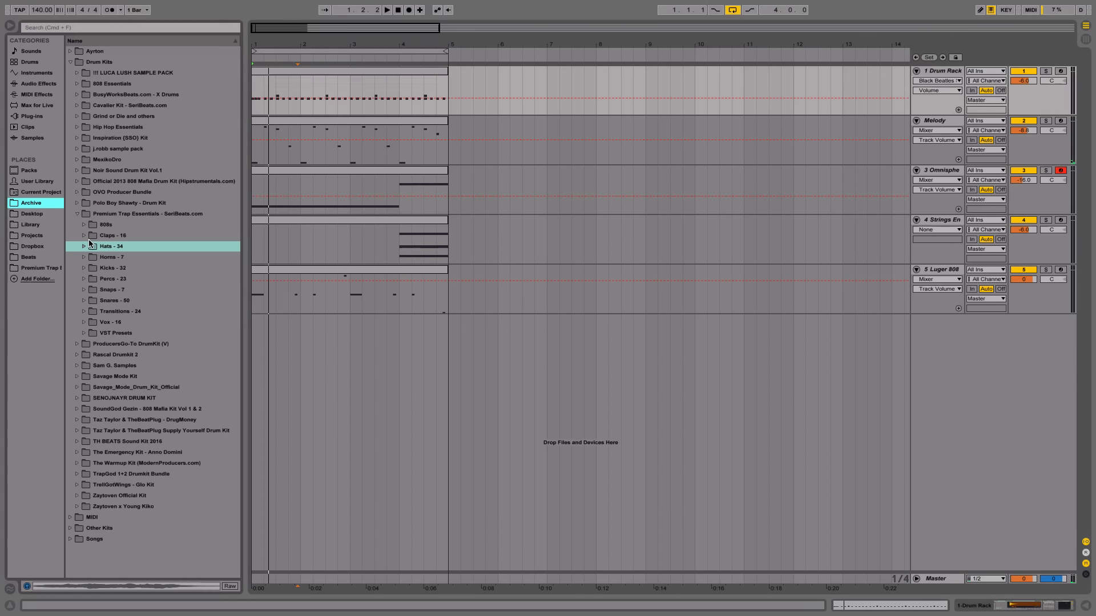
left_click(89, 244)
left_click(114, 258)
left_click(129, 322)
left_click(131, 388)
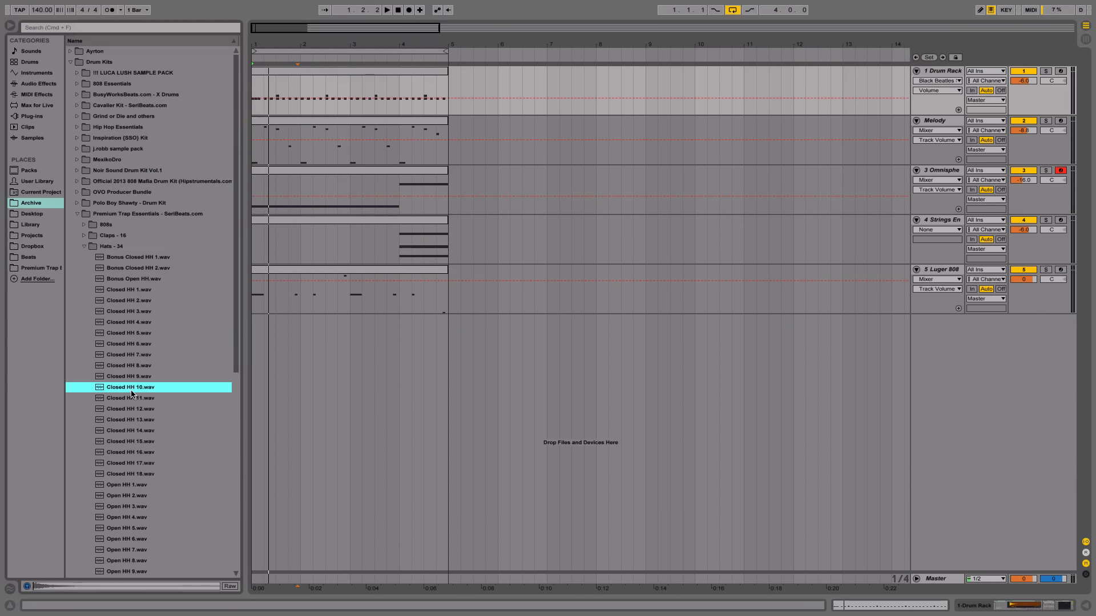
scroll(137, 390, "down", 1)
left_click(140, 389)
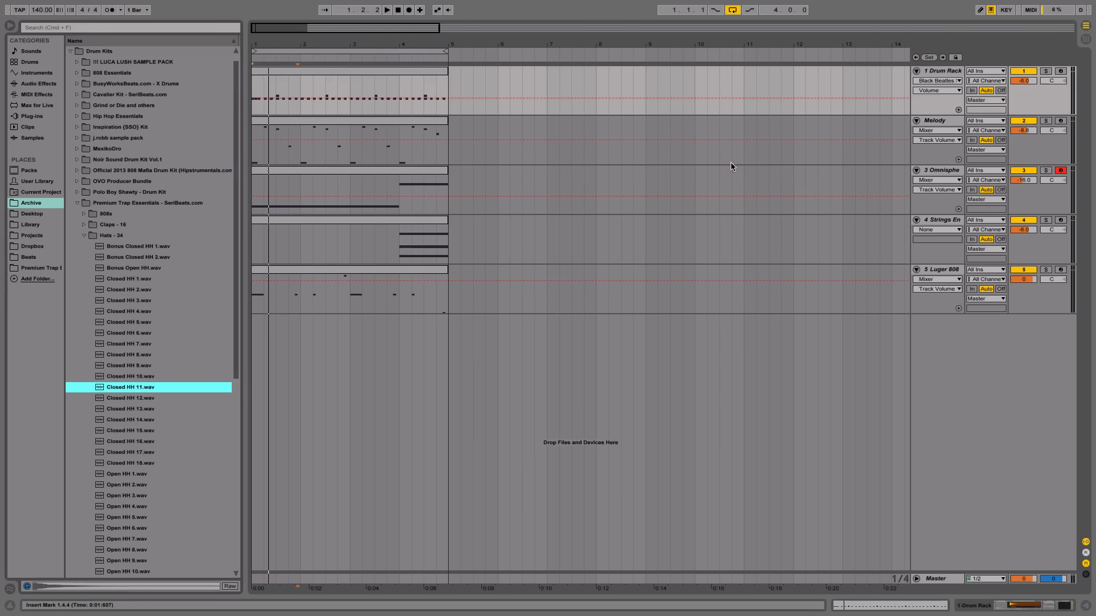
double_click(959, 71)
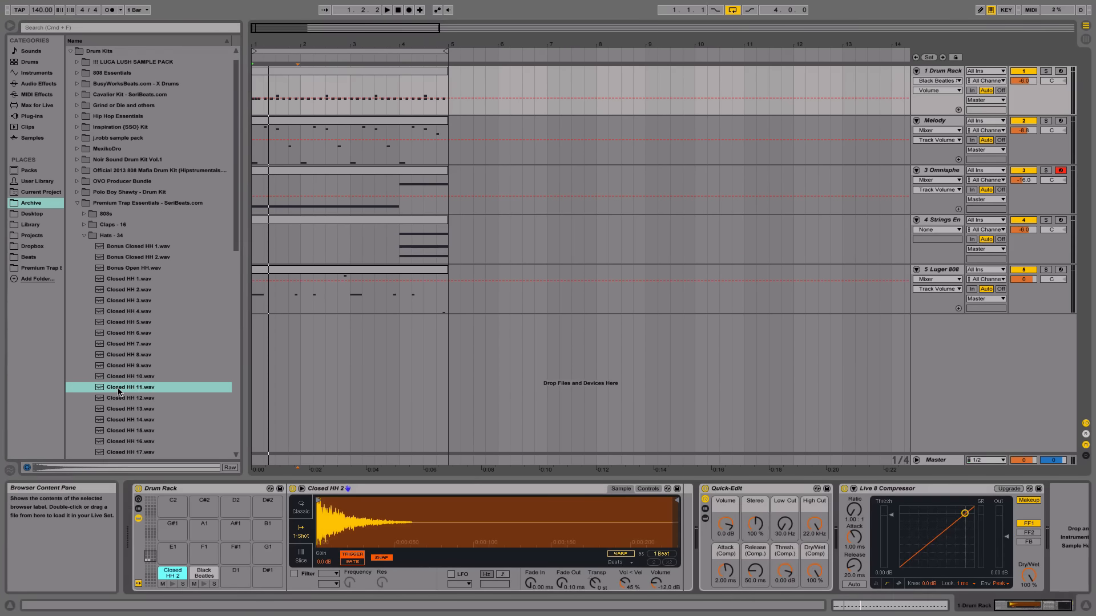
mouse_move(117, 389)
left_mouse_down()
mouse_move(279, 583)
mouse_move(245, 567)
left_mouse_up()
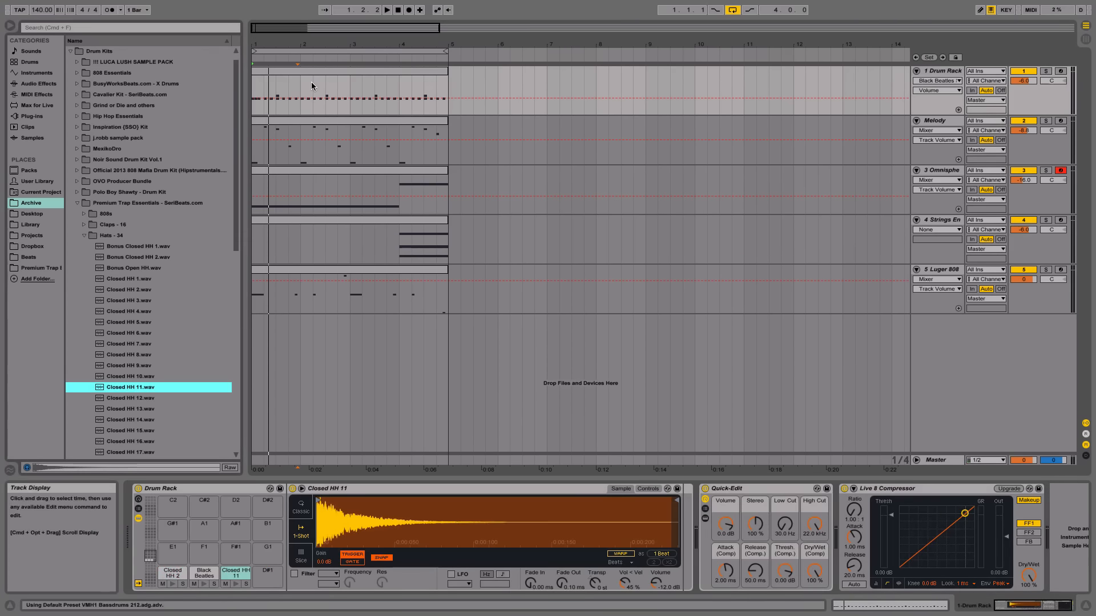
- Place a 1/64-long Closed HH 11 note at beat 1.4 of the Drum Rack clip
double_click(315, 74)
left_click(440, 353)
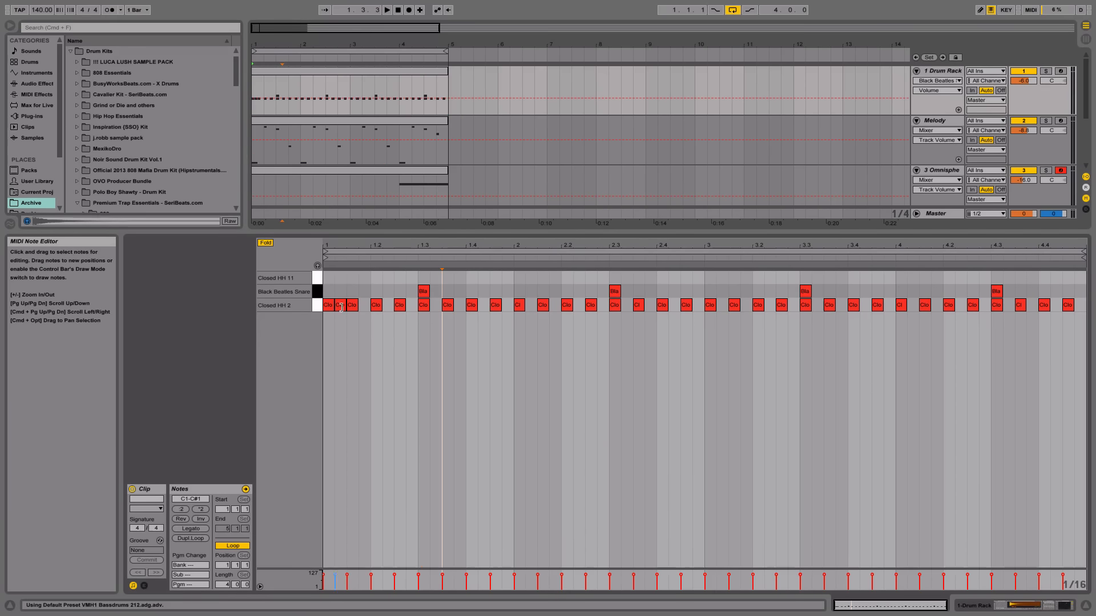
left_click(335, 291)
key("space")
key("space")
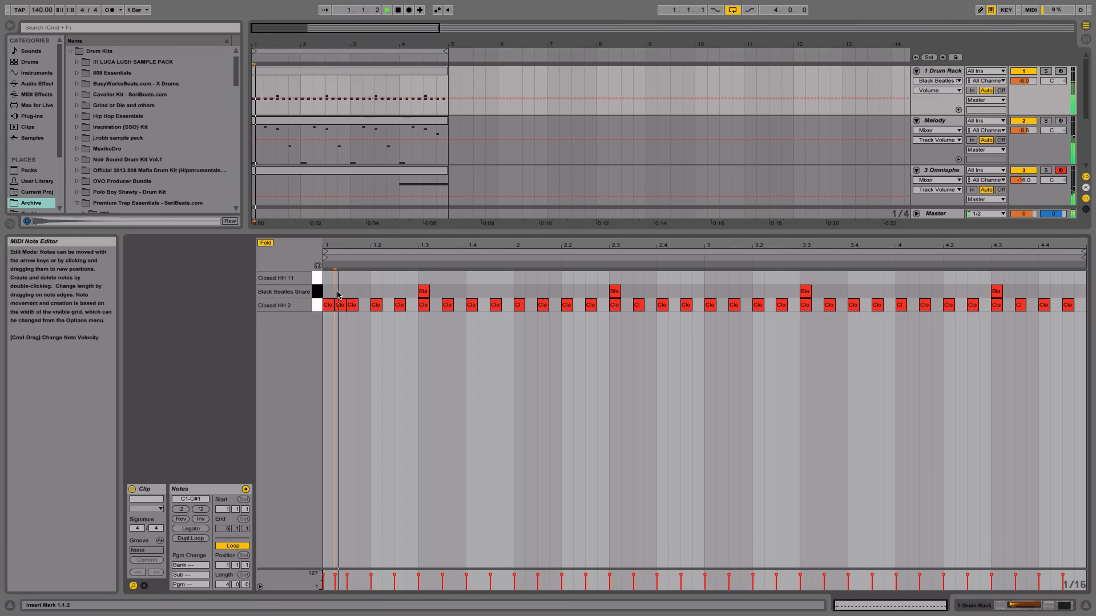
key("space")
key("space")
double_click(471, 279)
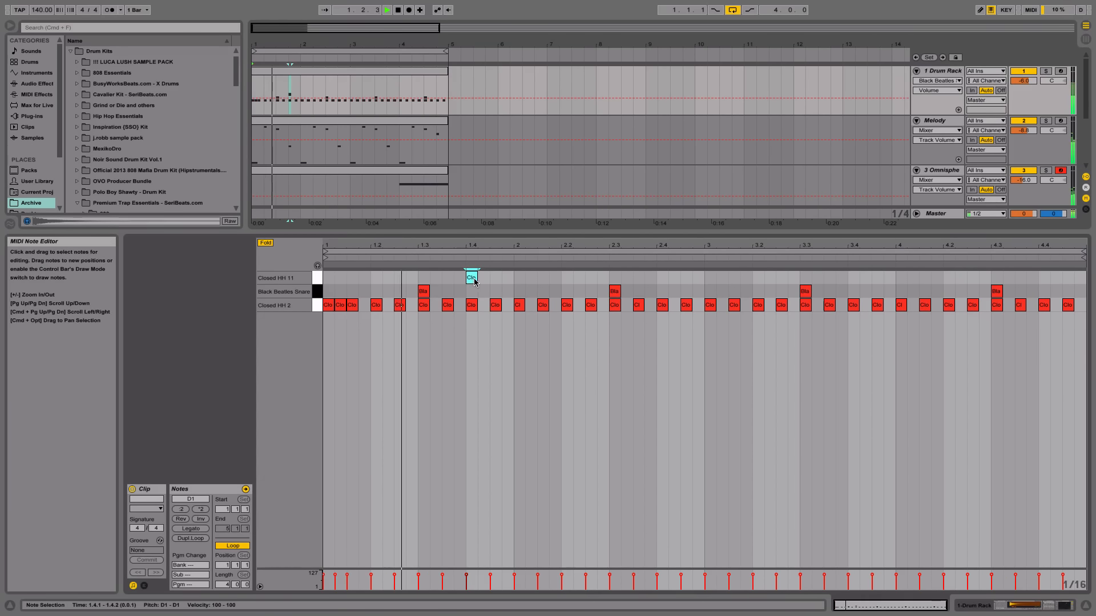
left_click_drag(482, 247, 454, 279)
key("space")
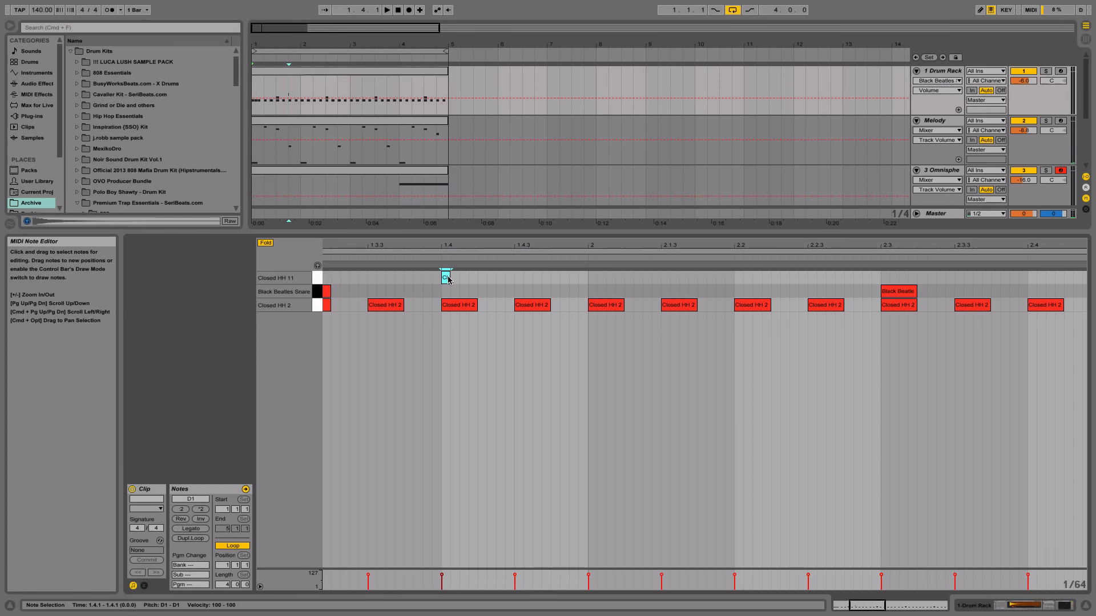
- Duplicate the Closed HH 11 note into a roll of eight consecutive 1/64 notes up to 1.4.3 and play it back
key("super+d")
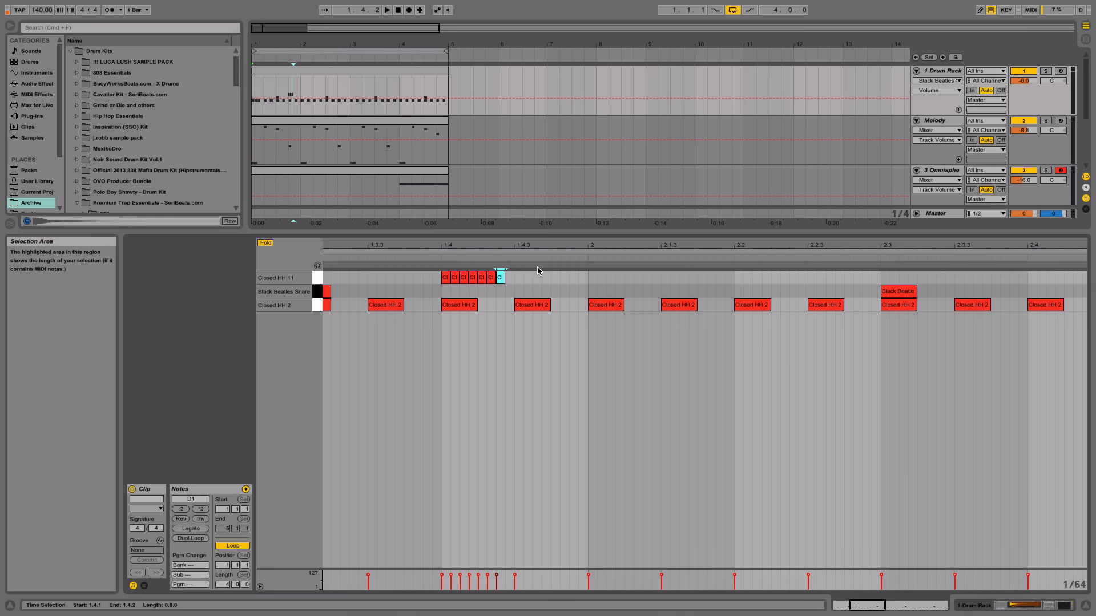
key("super+d")
key("space")
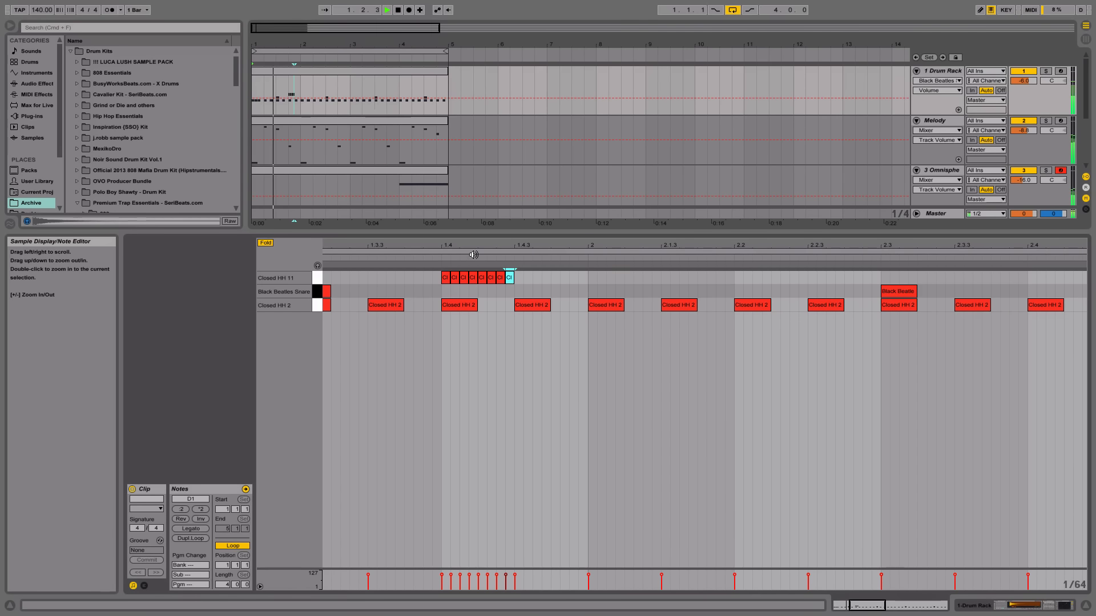
key("space")
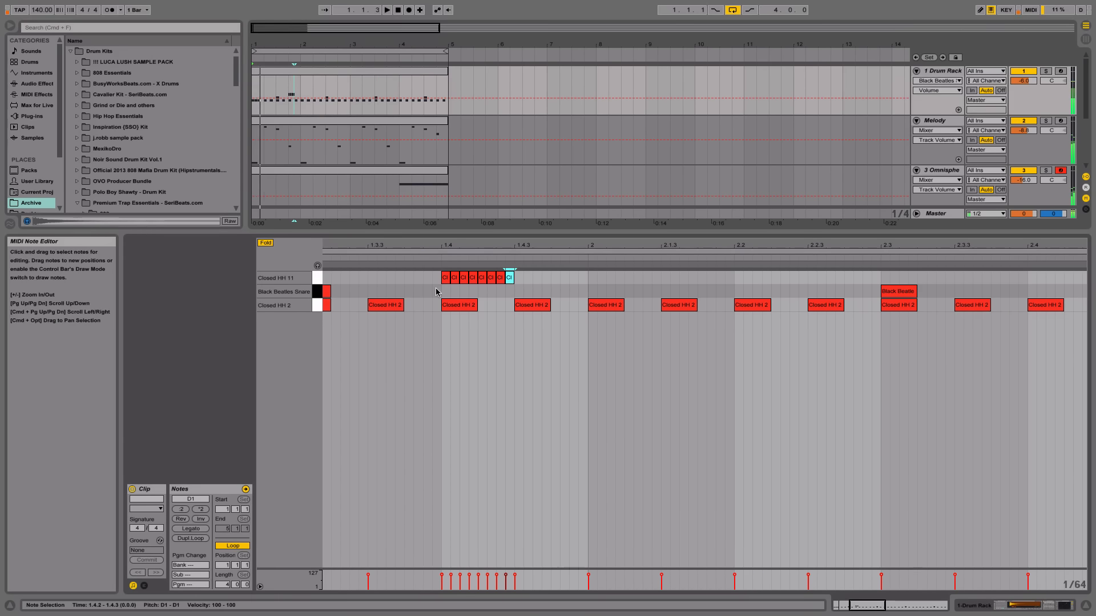
- Transpose the Closed HH 11 sample down in the Drum Rack and play the loop to hear the roll
left_click_drag(436, 291, 540, 275)
left_click(977, 605)
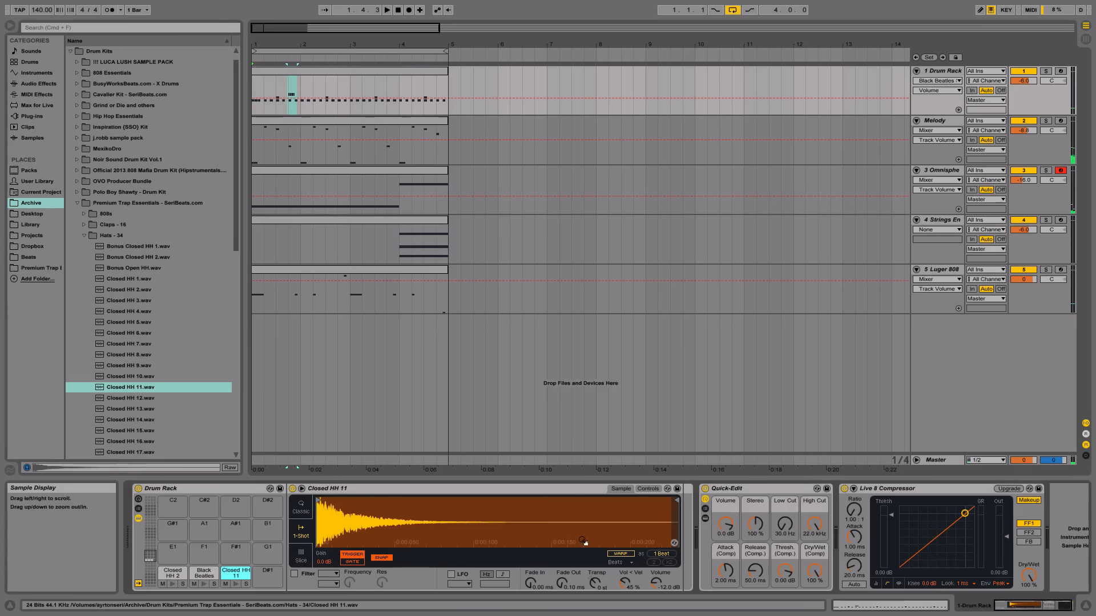
left_click(229, 575)
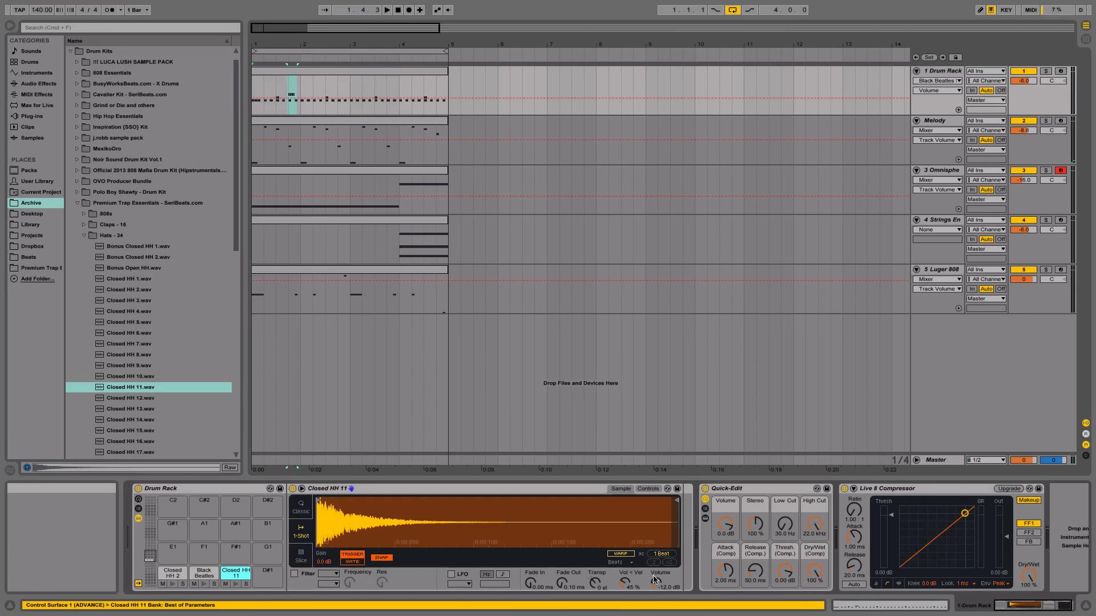
left_click_drag(596, 582, 595, 589)
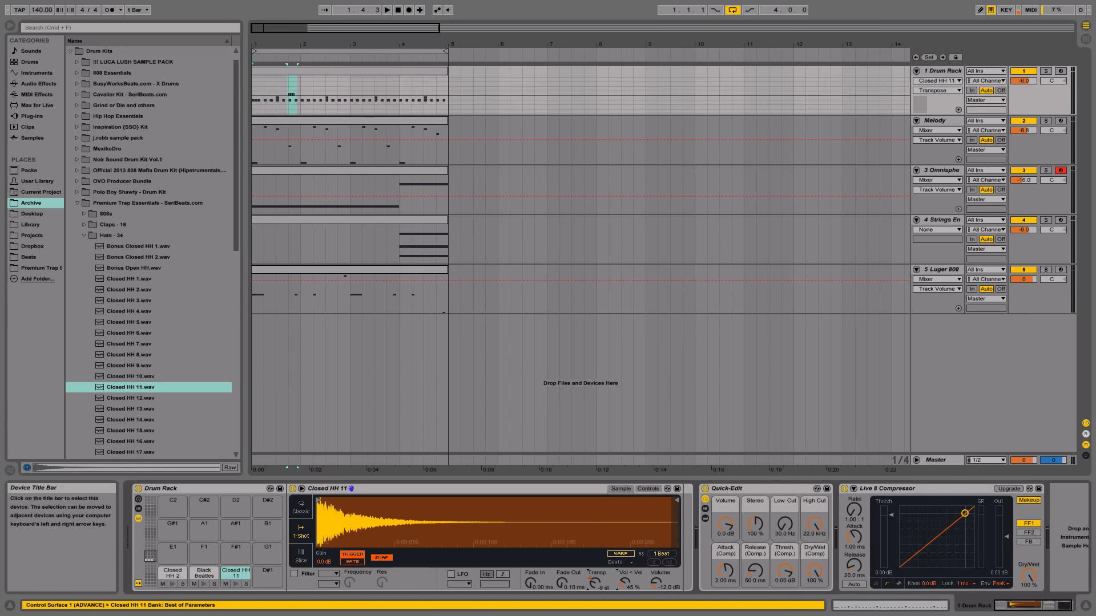
key("space")
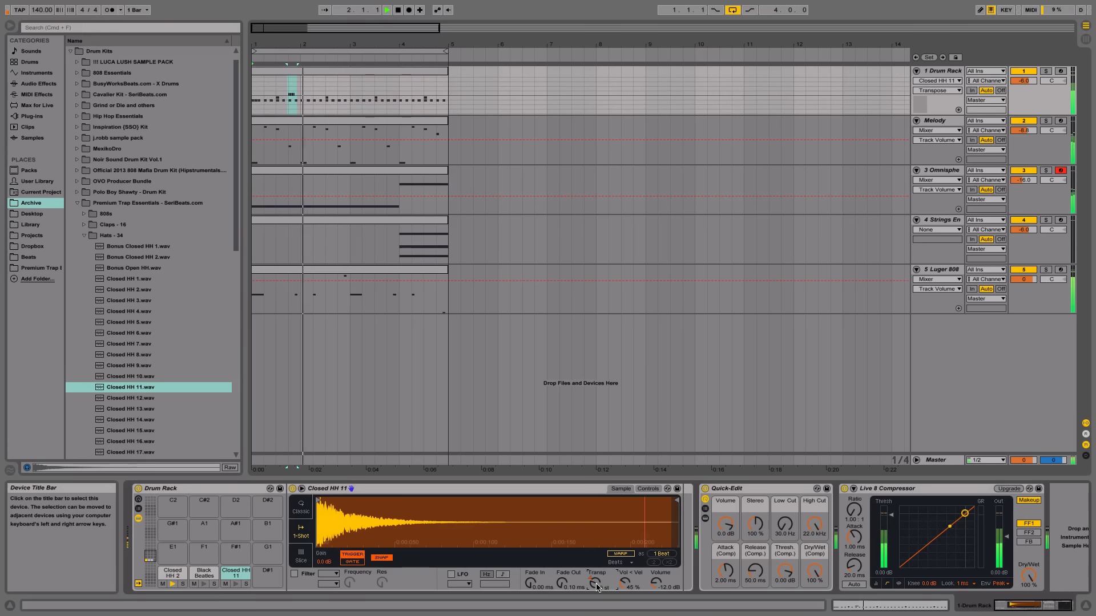
key("space")
key("space")
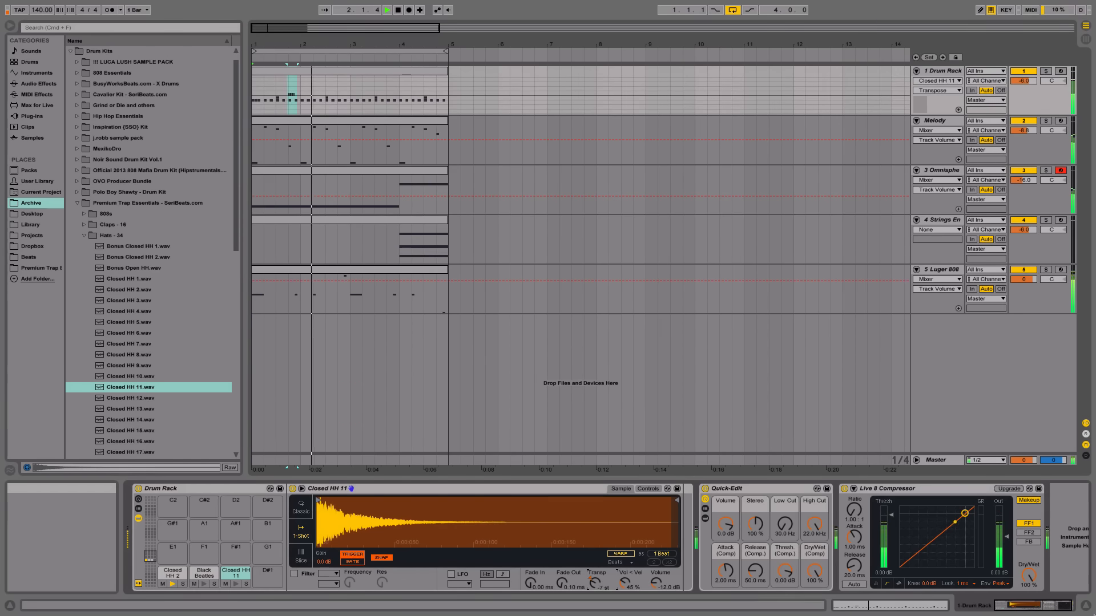
key("space")
- Ramp the velocities of the eight Closed HH 11 roll notes upward from about 24 to 103 and play the loop
left_click(1086, 606)
double_click(333, 71)
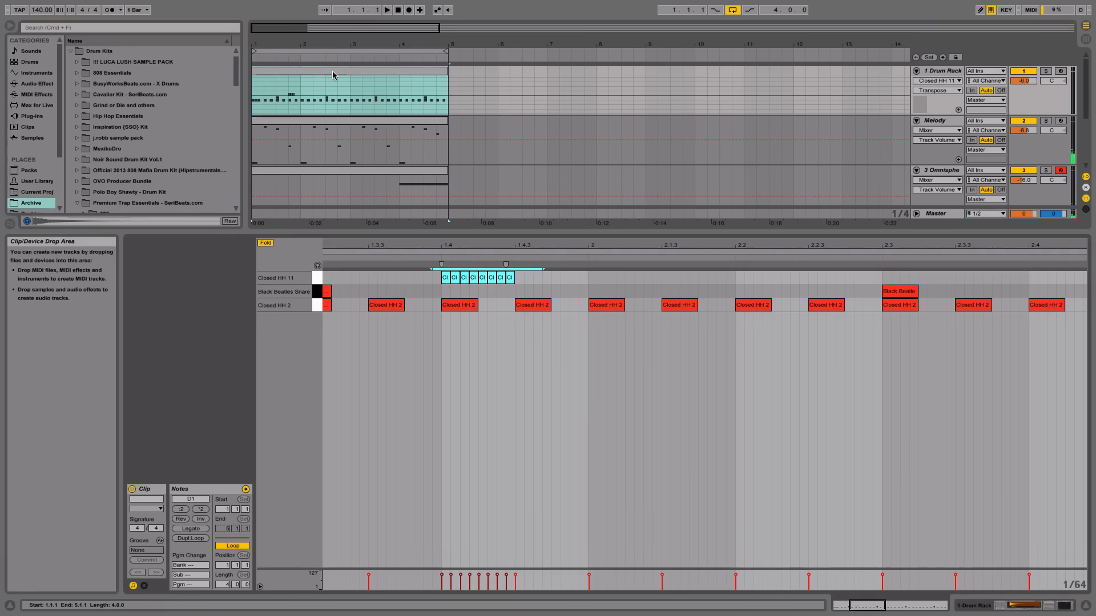
left_click(503, 336)
left_click(455, 286)
left_click_drag(455, 285, 514, 277)
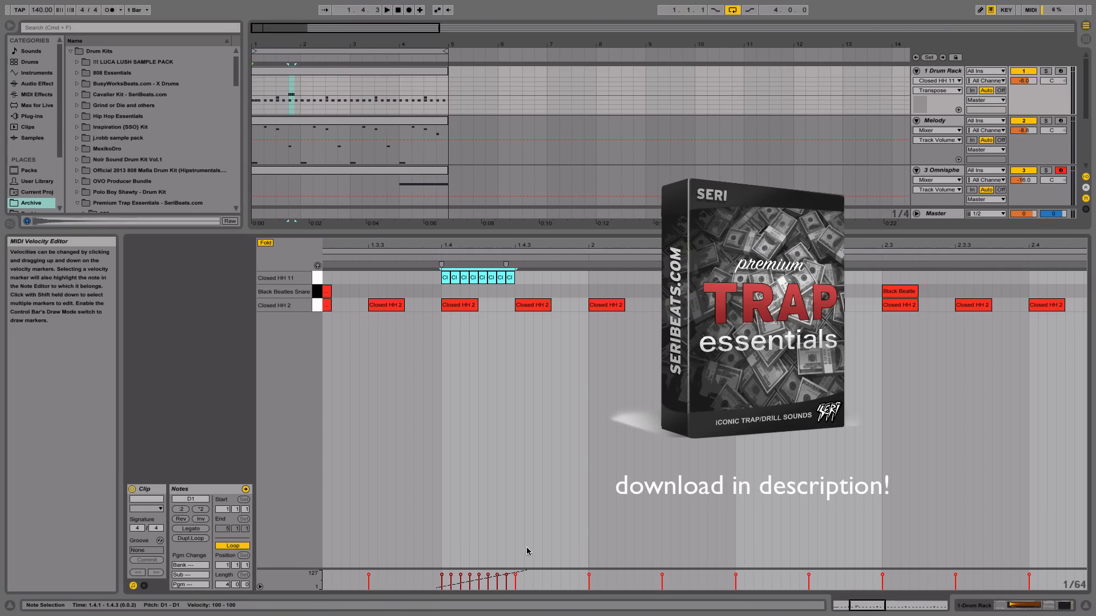
left_click_drag(527, 547, 526, 546)
key("space")
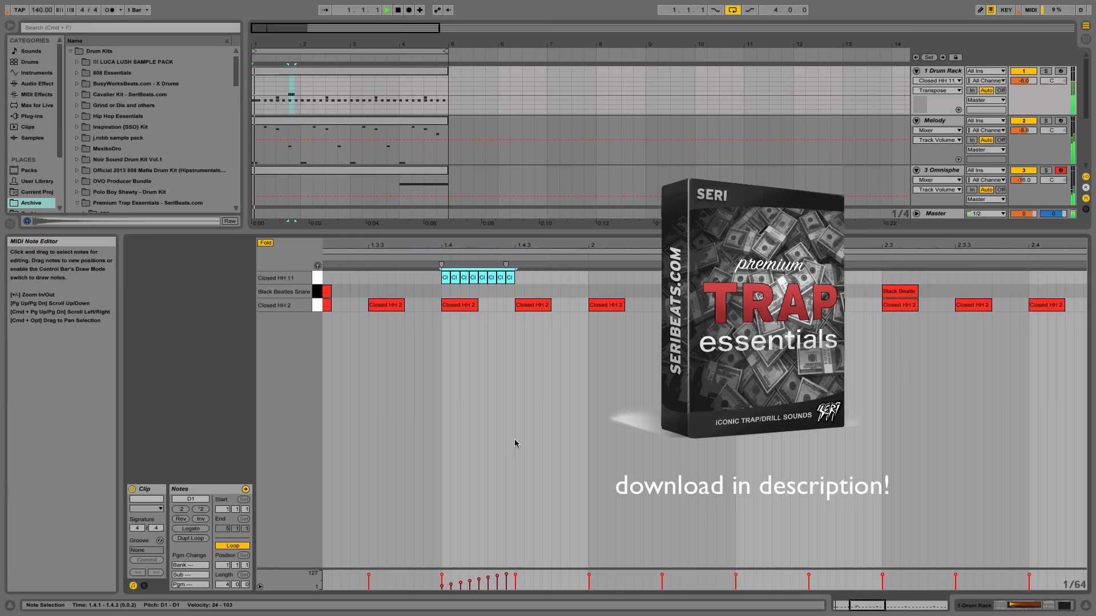
key("space")
- Raise the rising velocity ramp of the eight Closed HH 11 roll notes to 52–108 and play the loop
left_click(520, 585)
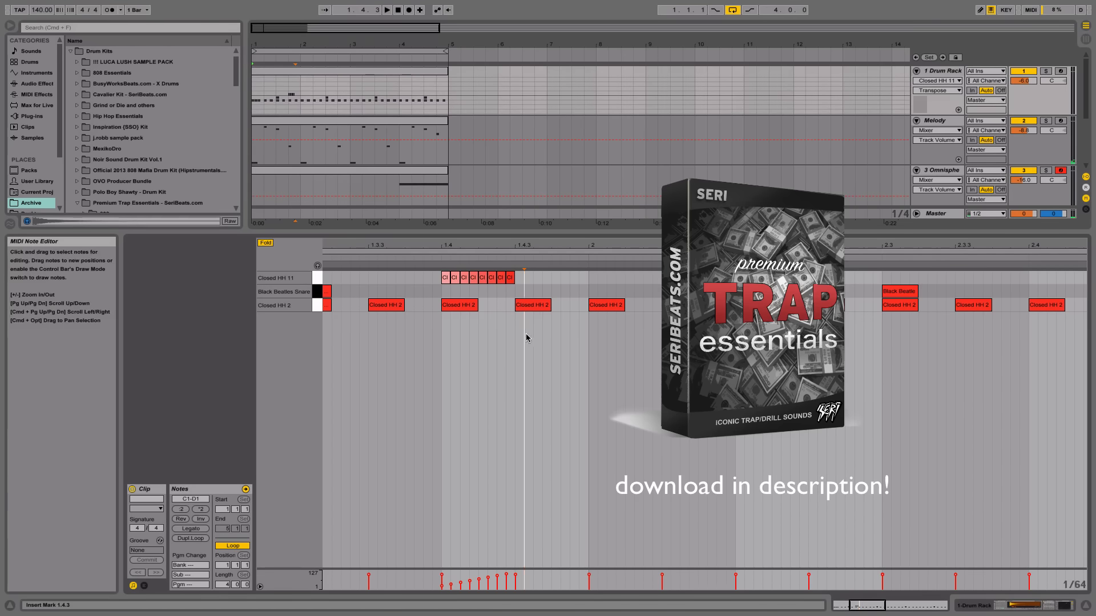
left_click_drag(431, 275, 553, 282)
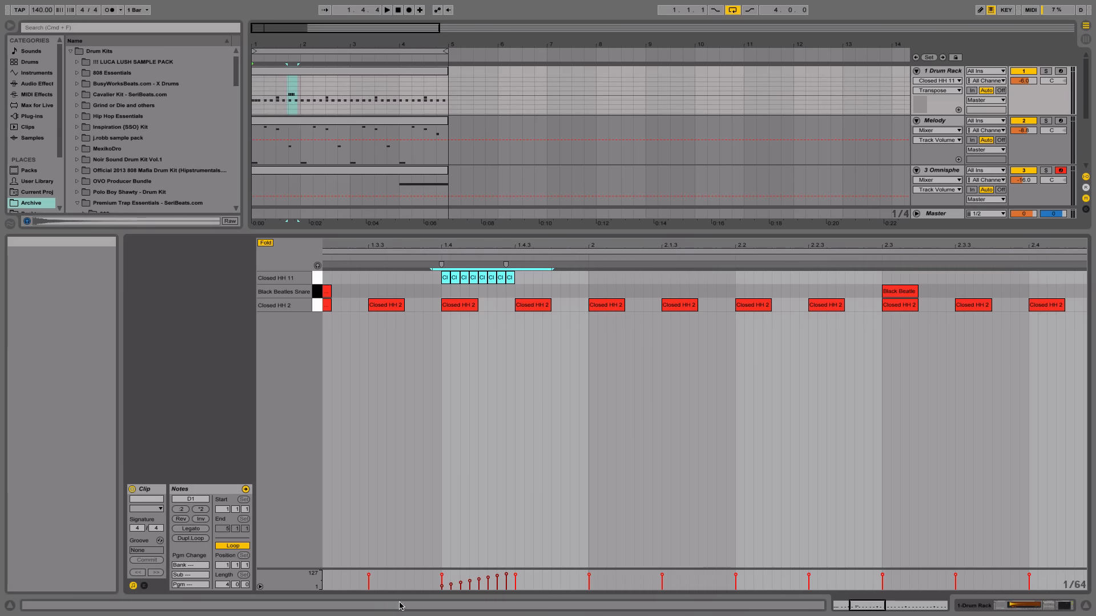
mouse_move(442, 586)
left_mouse_down()
mouse_move(470, 581)
mouse_move(433, 588)
left_mouse_up()
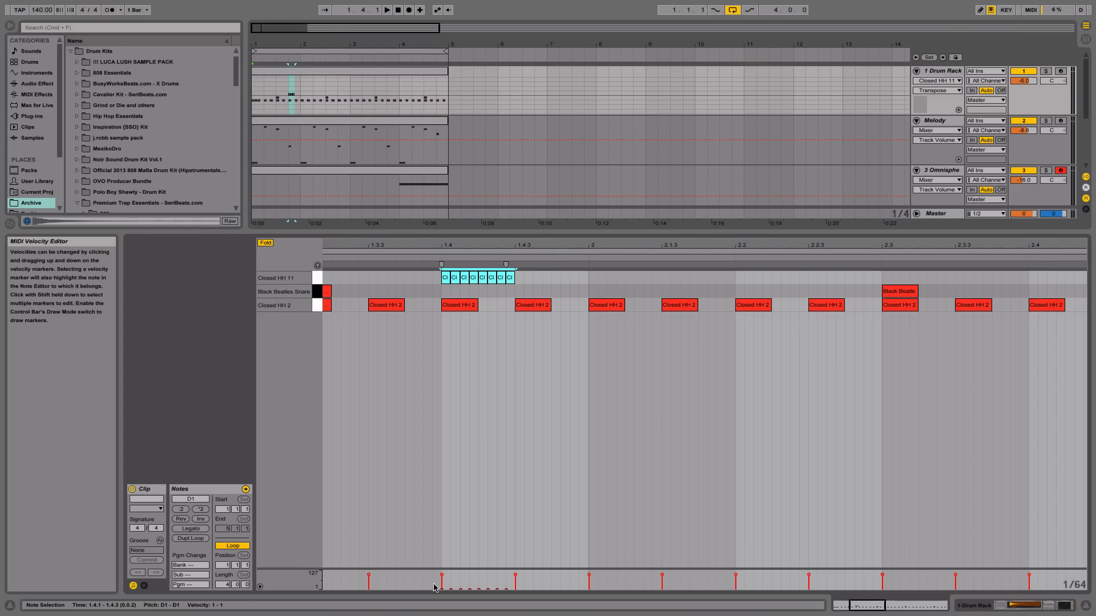
key("space")
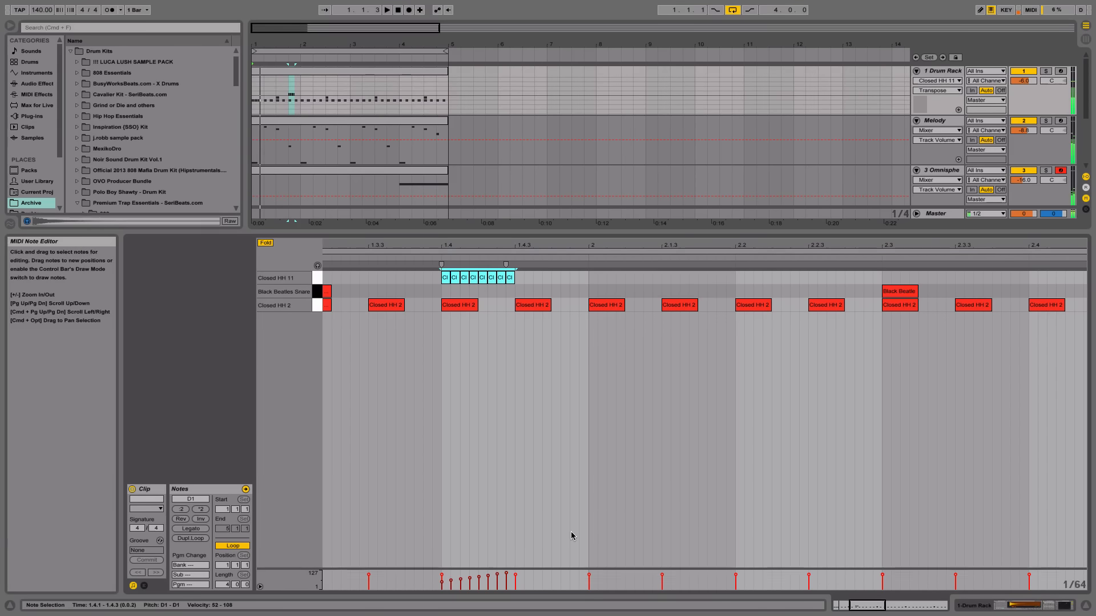
- Play the loop in the full arrangement and check the notes in the Strings Ensemble clip
left_click(1087, 605)
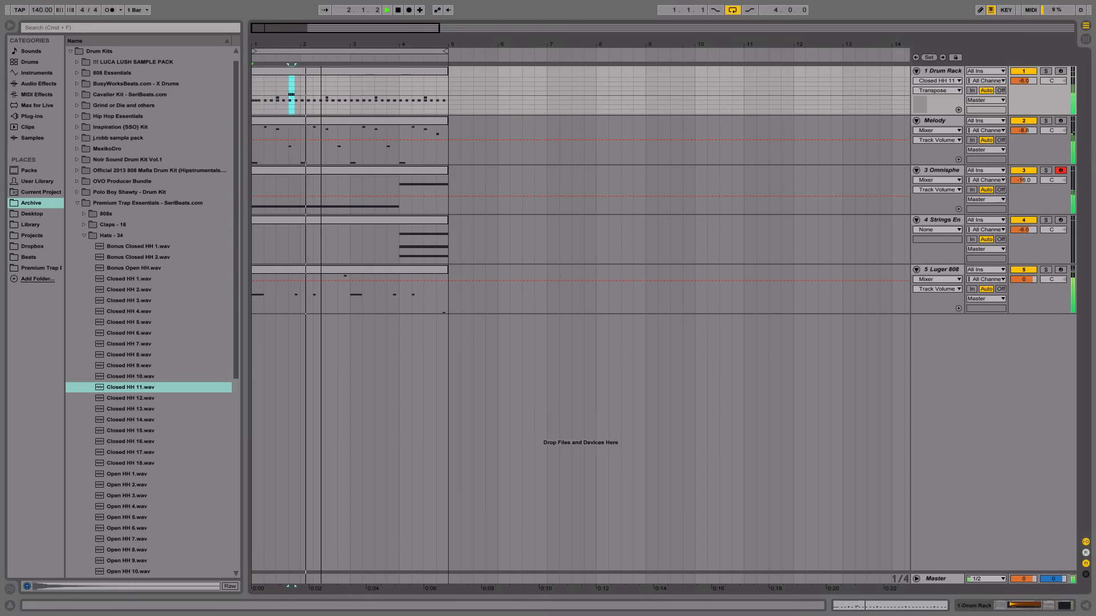
mouse_move(321, 43)
left_mouse_down()
mouse_move(302, 27)
mouse_move(334, 54)
mouse_move(314, 40)
left_mouse_up()
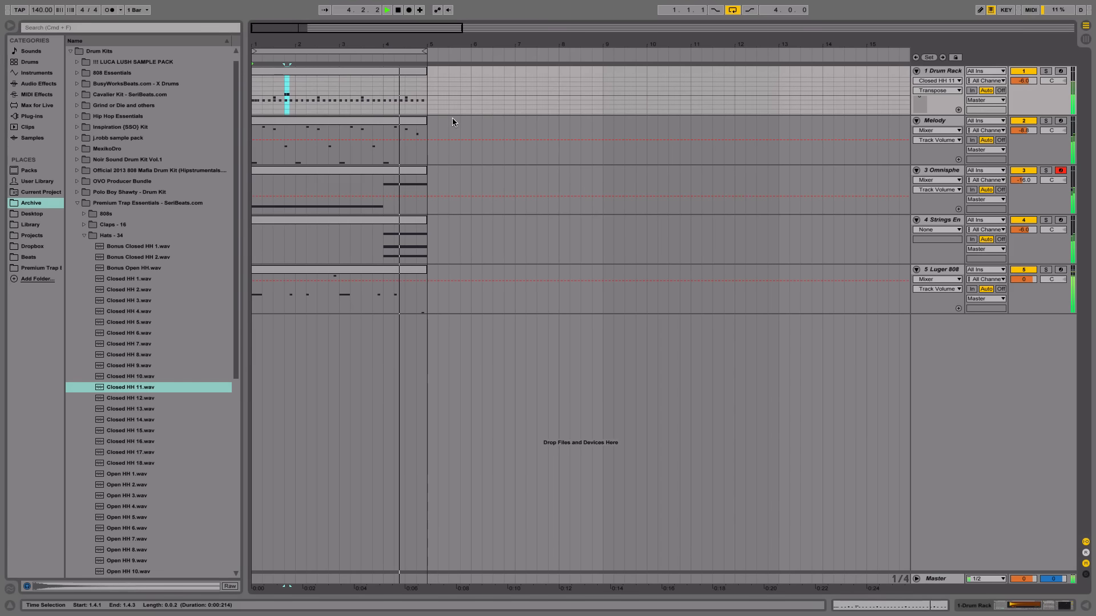
left_click_drag(391, 42, 471, 39)
key("space")
double_click(450, 220)
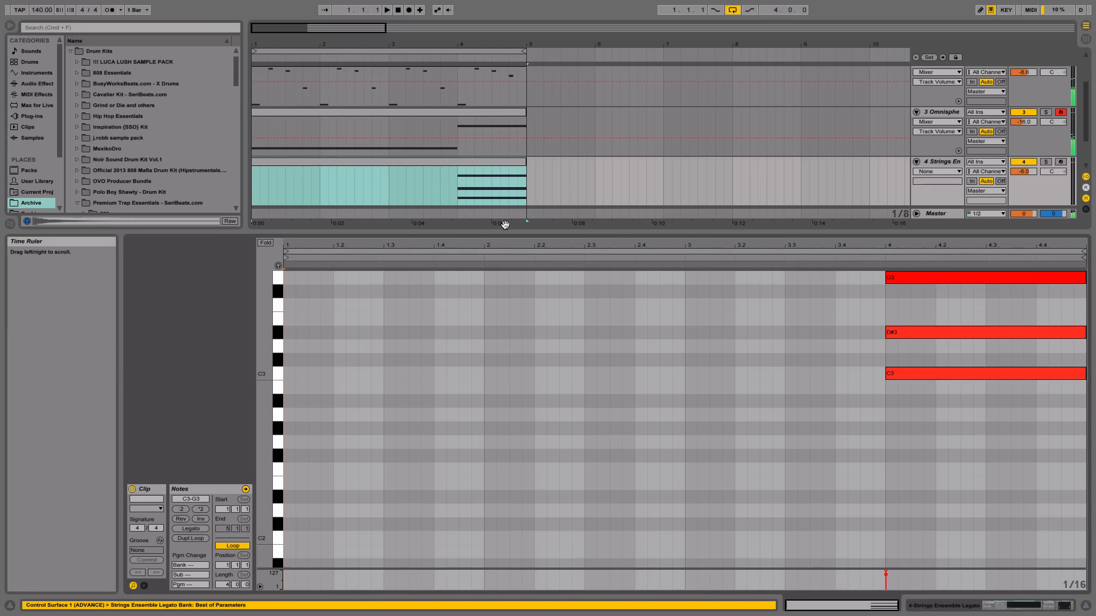
scroll(870, 400, "up", 2)
left_click(1085, 607)
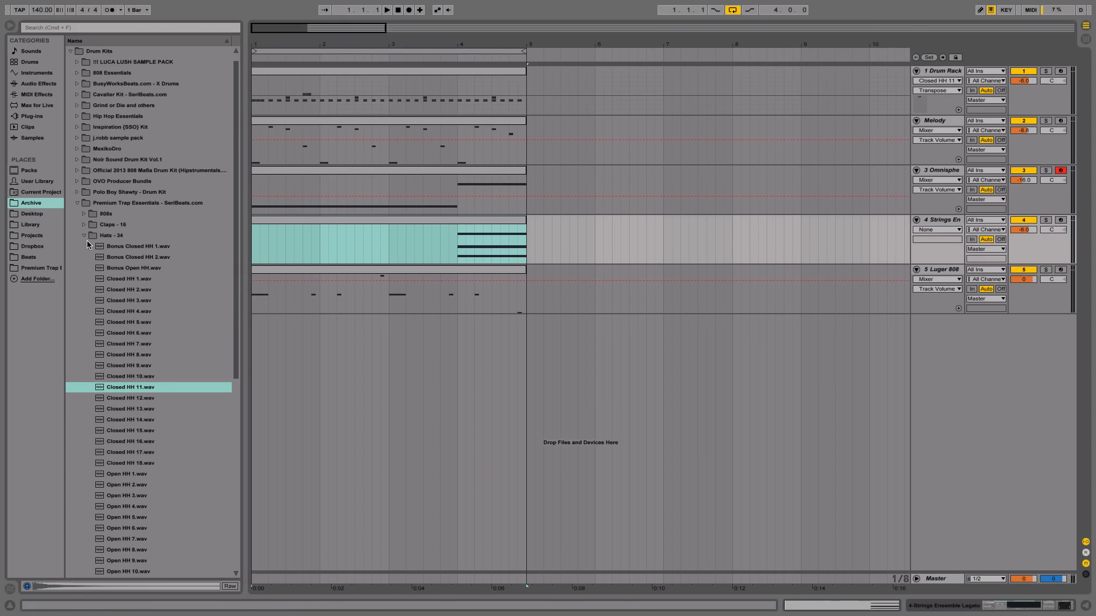
- Audition the bonus, closed and open hi-hat samples in the Hats folder of the Premium Trap Essentials kit
left_click(152, 269)
left_click(160, 258)
left_click(162, 247)
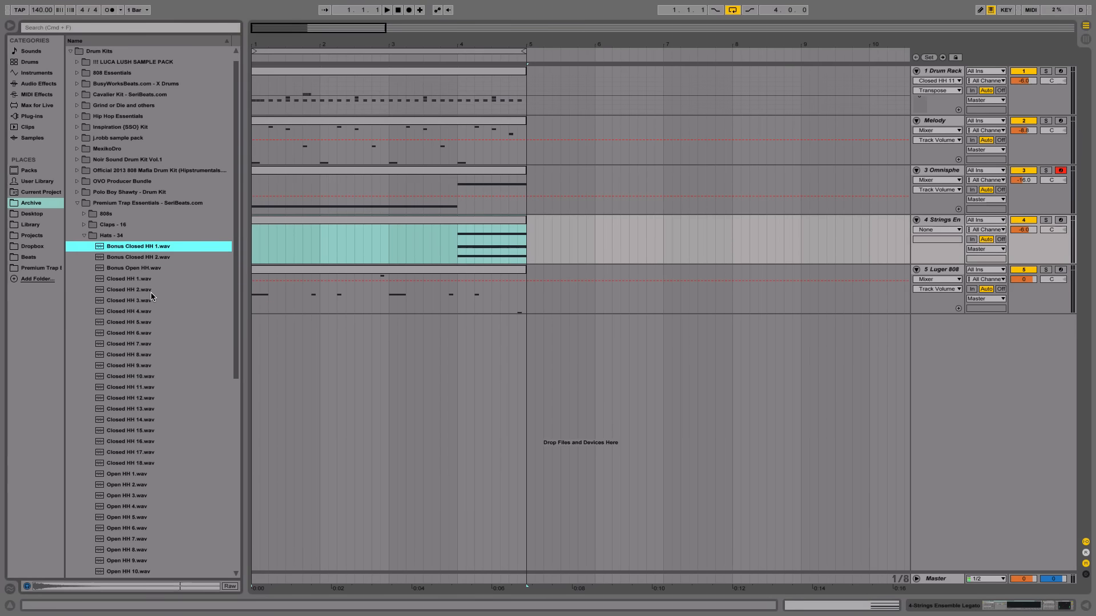
left_click(151, 290)
scroll(152, 308, "down", 10)
left_click(148, 303)
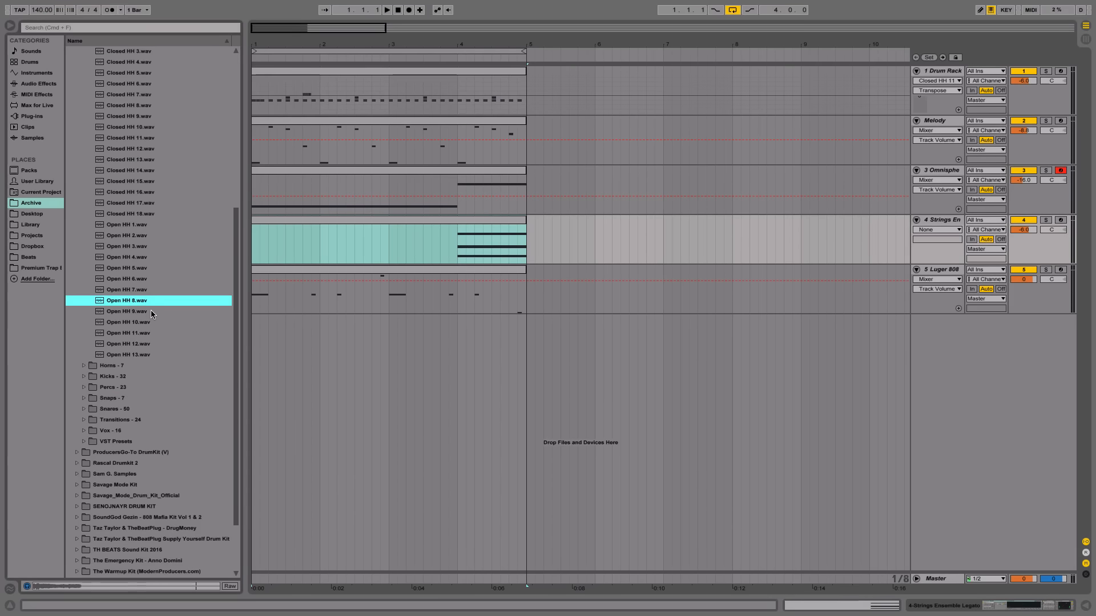
left_click(151, 310)
left_click(153, 325)
left_click(149, 336)
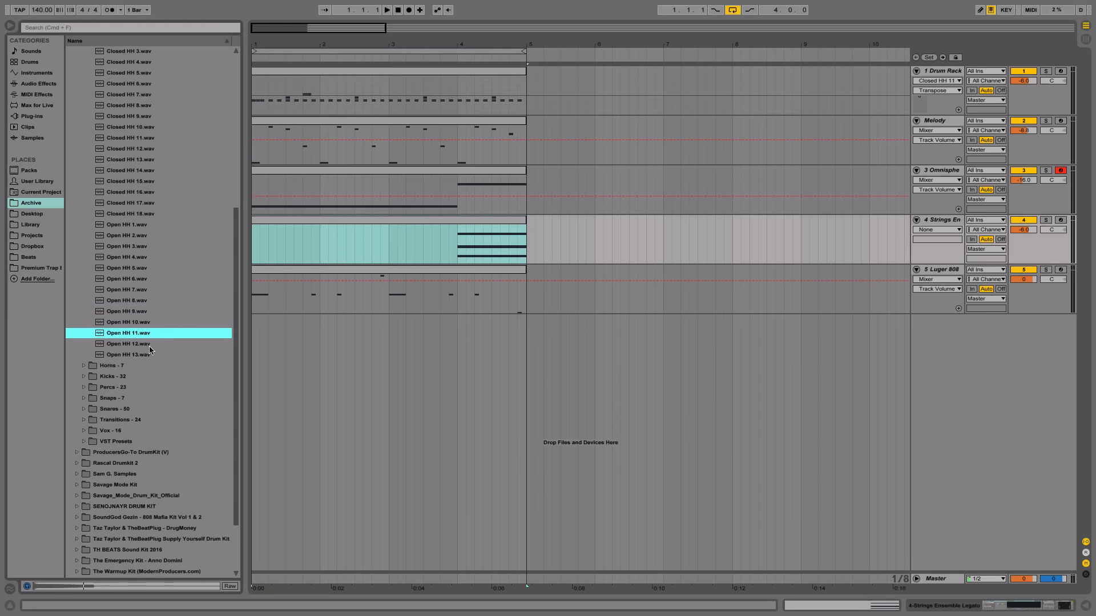
left_click(149, 346)
left_click(149, 357)
left_click(144, 268)
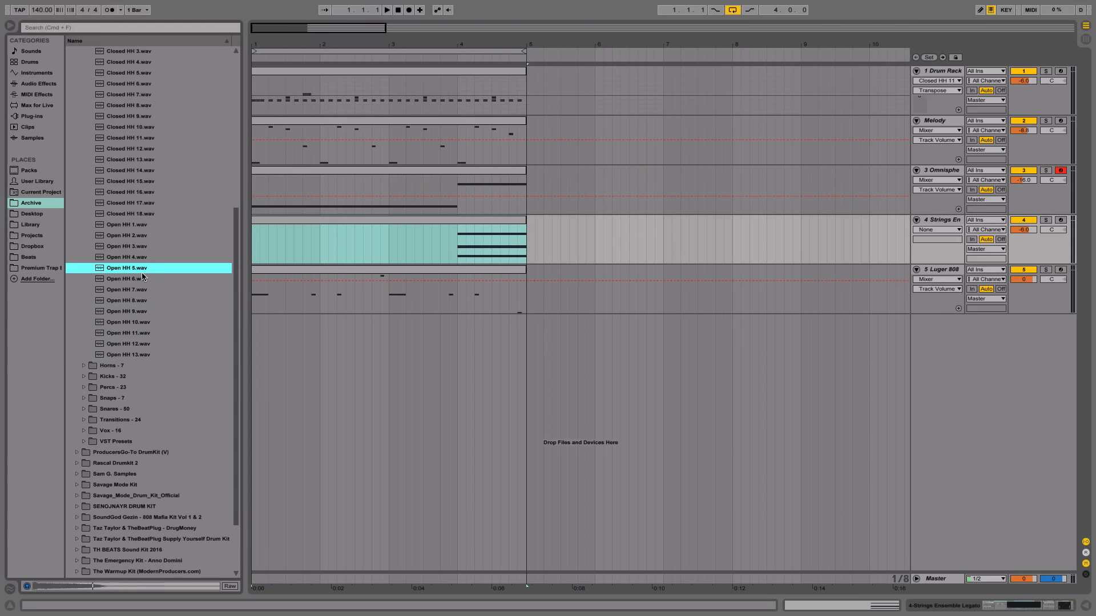
left_click(148, 246)
left_click(152, 236)
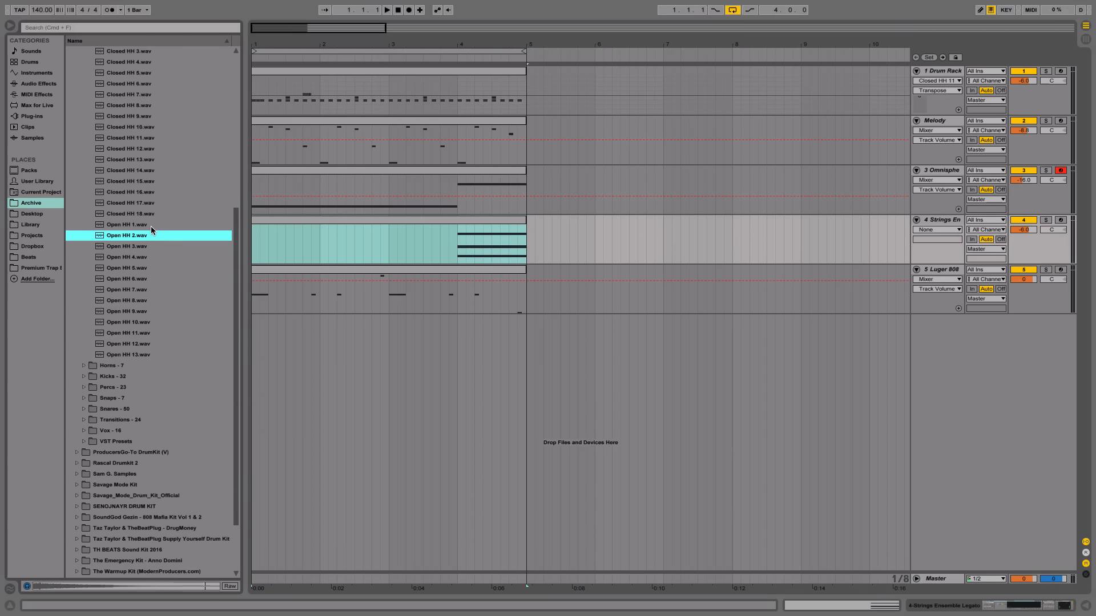
left_click(151, 226)
left_click(150, 232)
- Load Open HH 2.wav onto the free Drum Rack pad next to Closed HH 11
key("space")
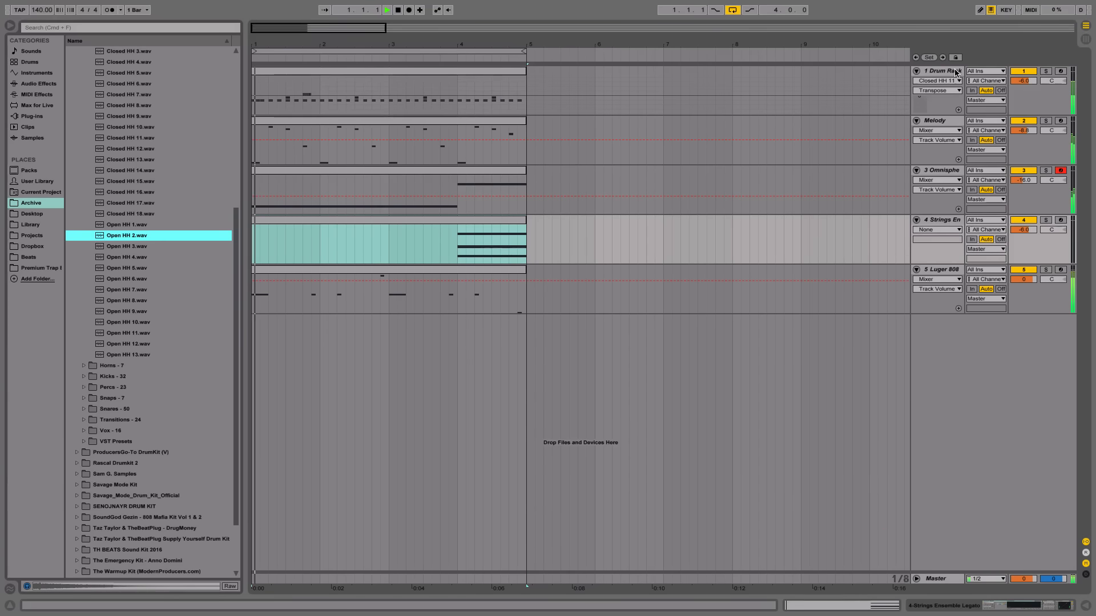
key("space")
double_click(954, 72)
left_click_drag(156, 236, 238, 574)
- Place an Open HH 2 note at beat 1.2 of the Drum Rack clip
double_click(370, 71)
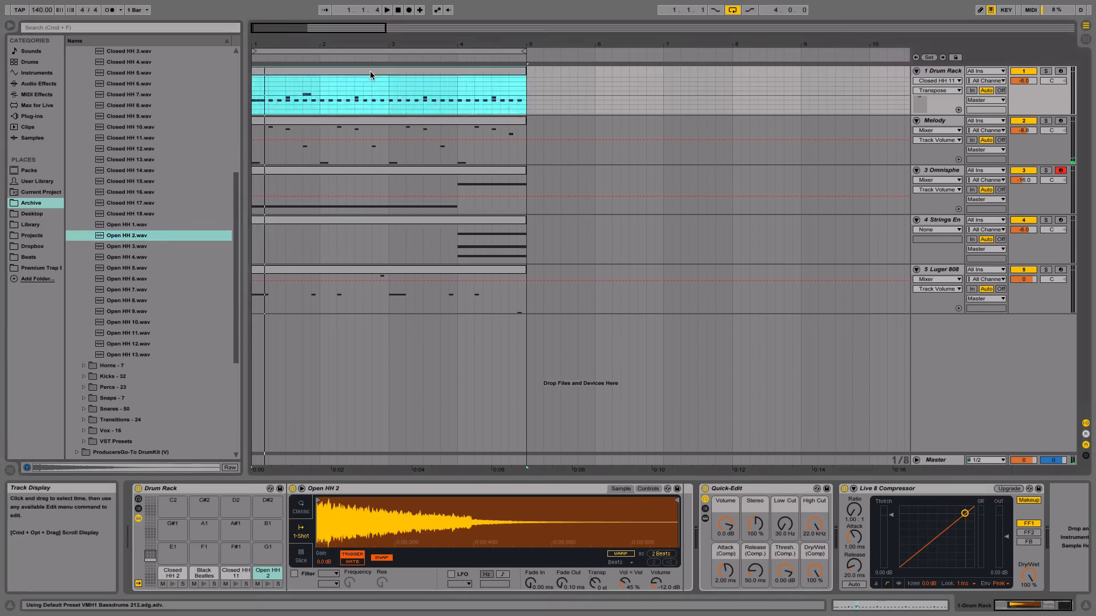
left_click_drag(402, 246, 420, 194)
key("space")
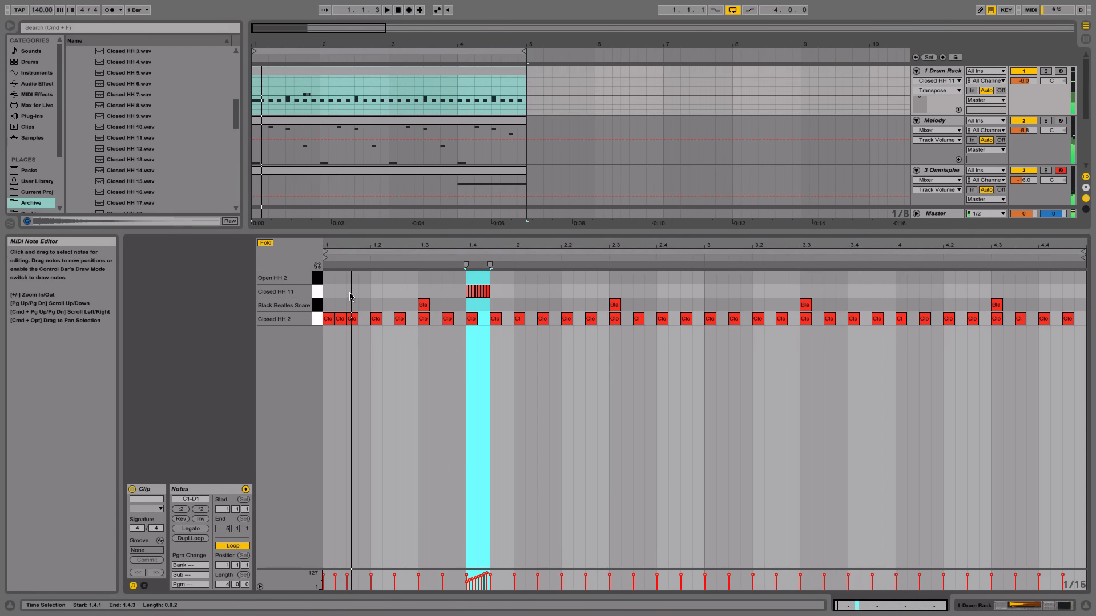
key("space")
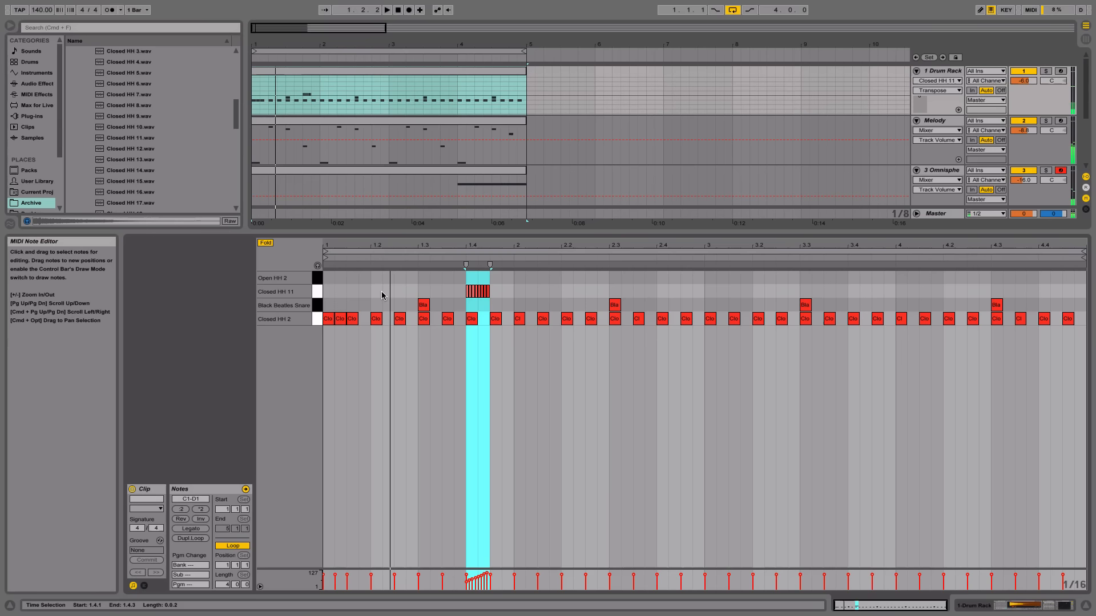
double_click(378, 291)
left_click_drag(379, 294, 377, 283)
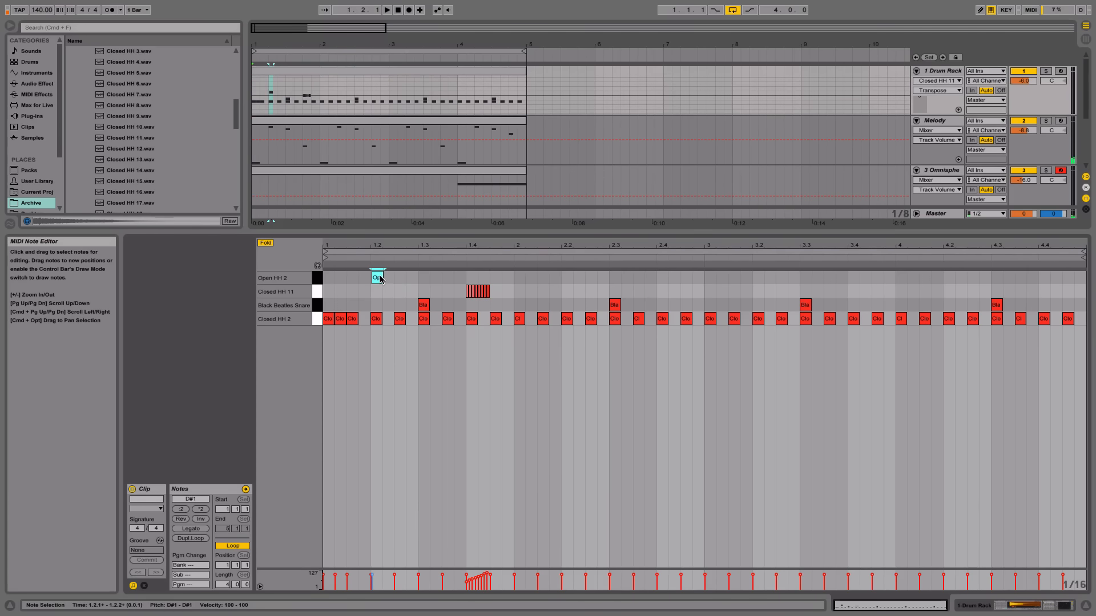
- Add a second Open HH 2 note at beat 3.2 and play the loop back in the full arrangement
key("space")
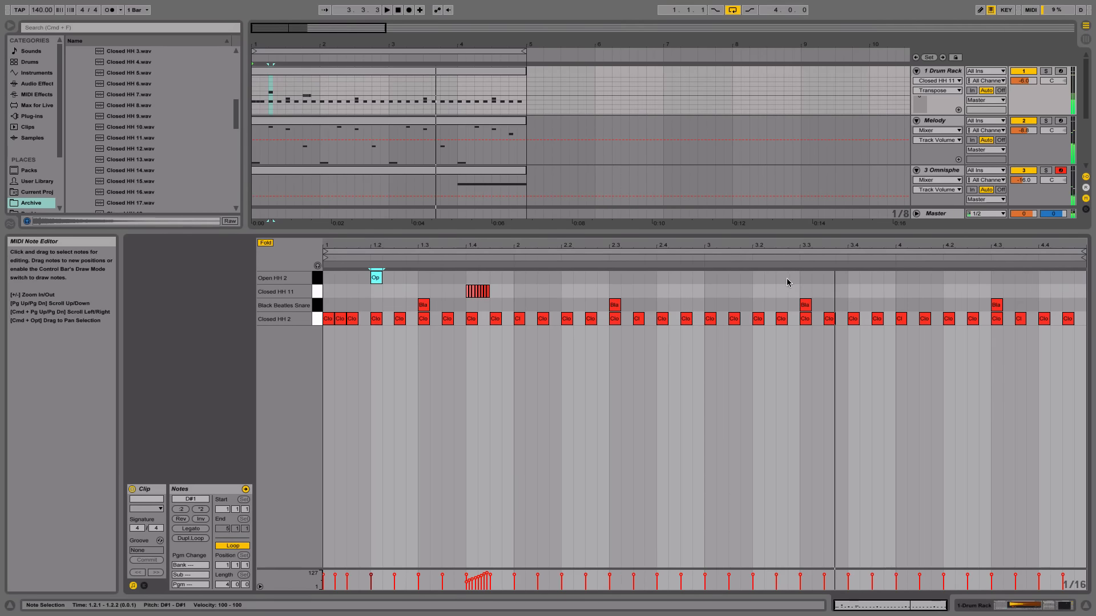
double_click(764, 281)
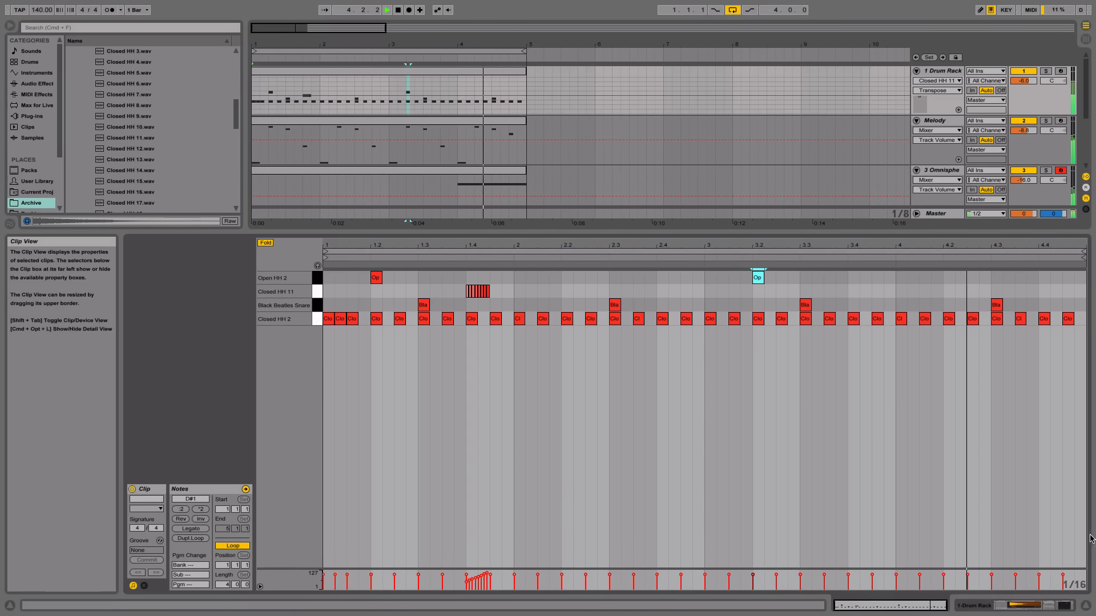
left_click(1086, 609)
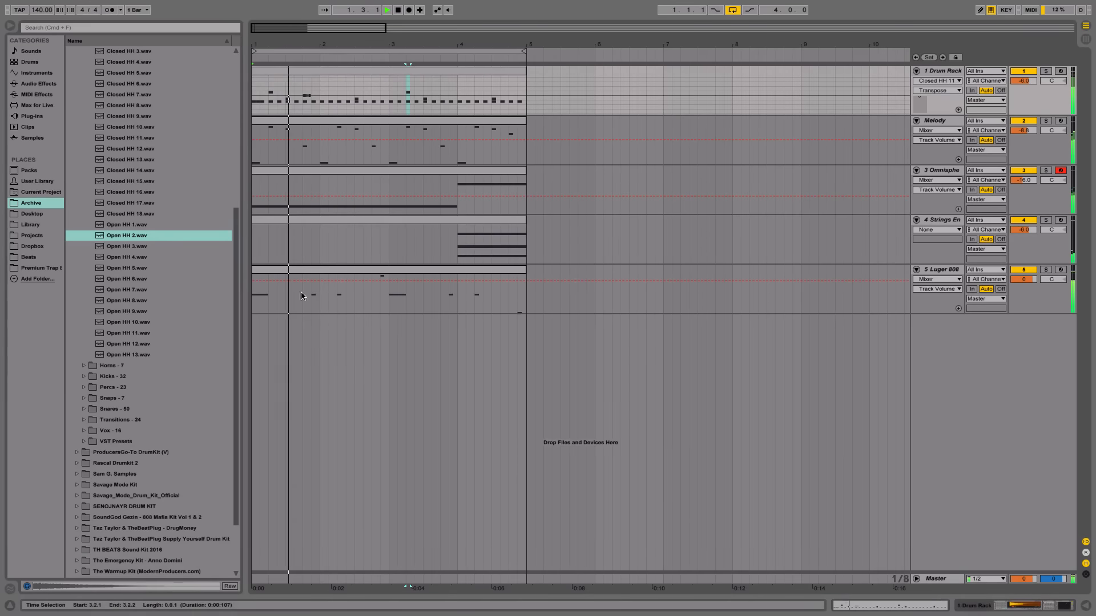
scroll(196, 289, "up", 8)
key("space")
- Look through the Kicks and Snares folders of the Premium Trap Essentials kit
left_click(83, 191)
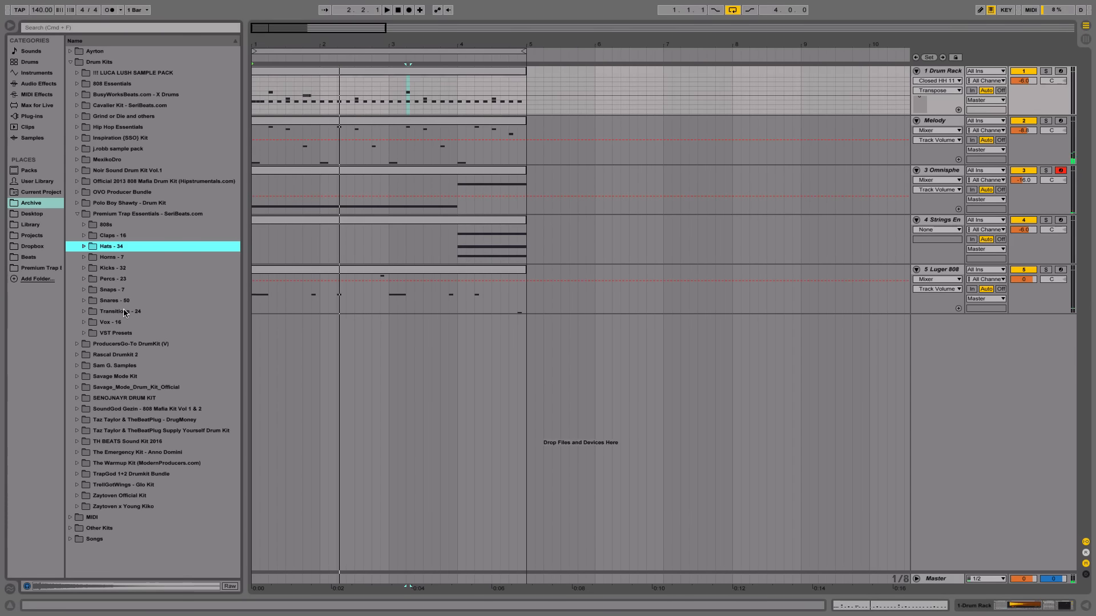
left_click(85, 267)
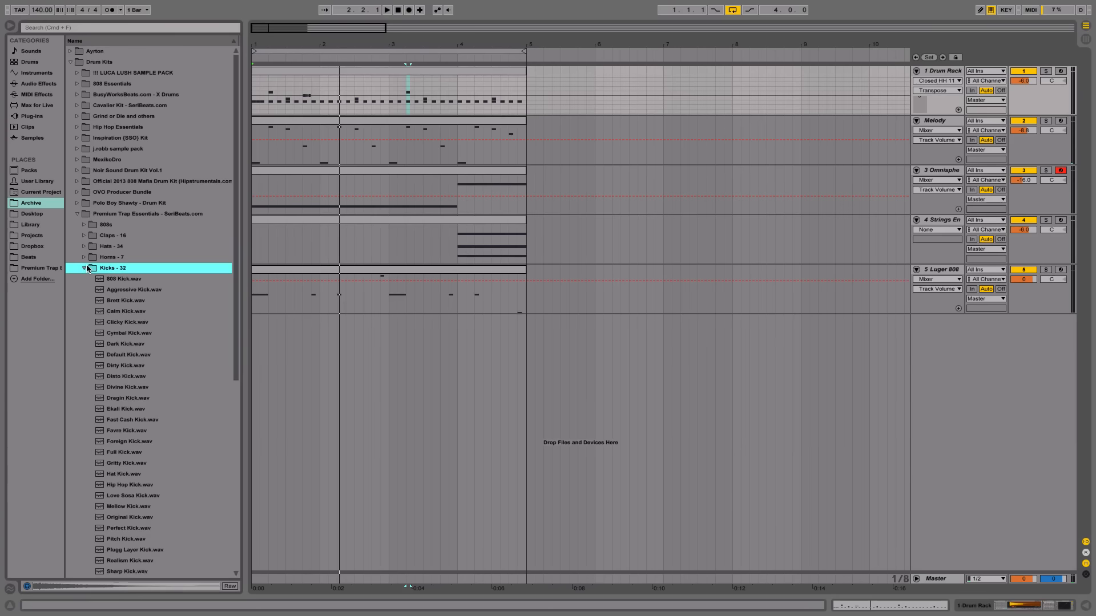
left_click(85, 268)
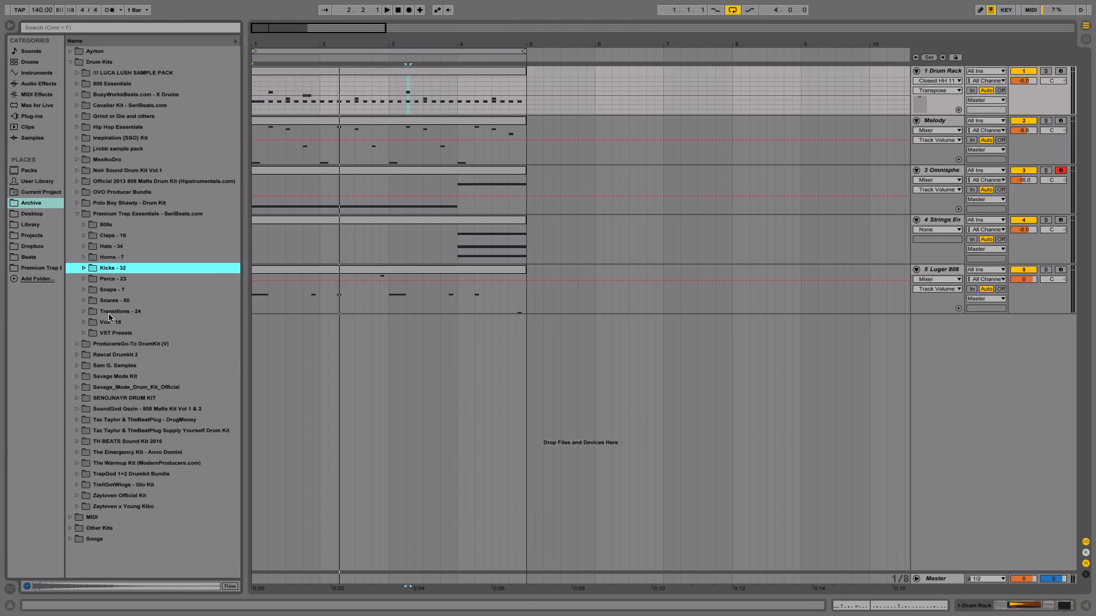
left_click(84, 301)
left_click(84, 301)
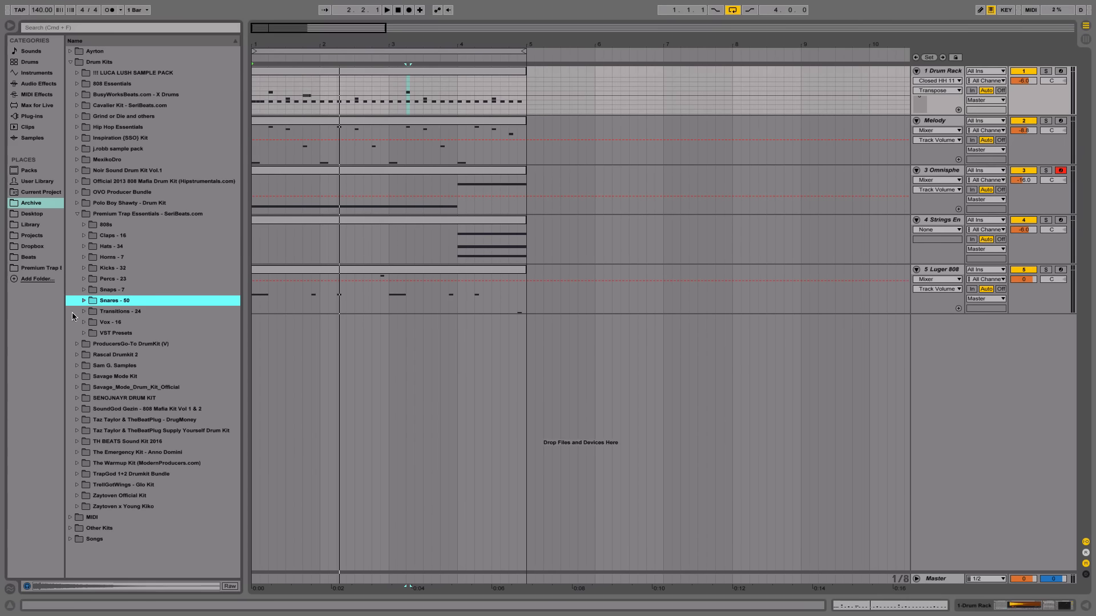
left_click(75, 214)
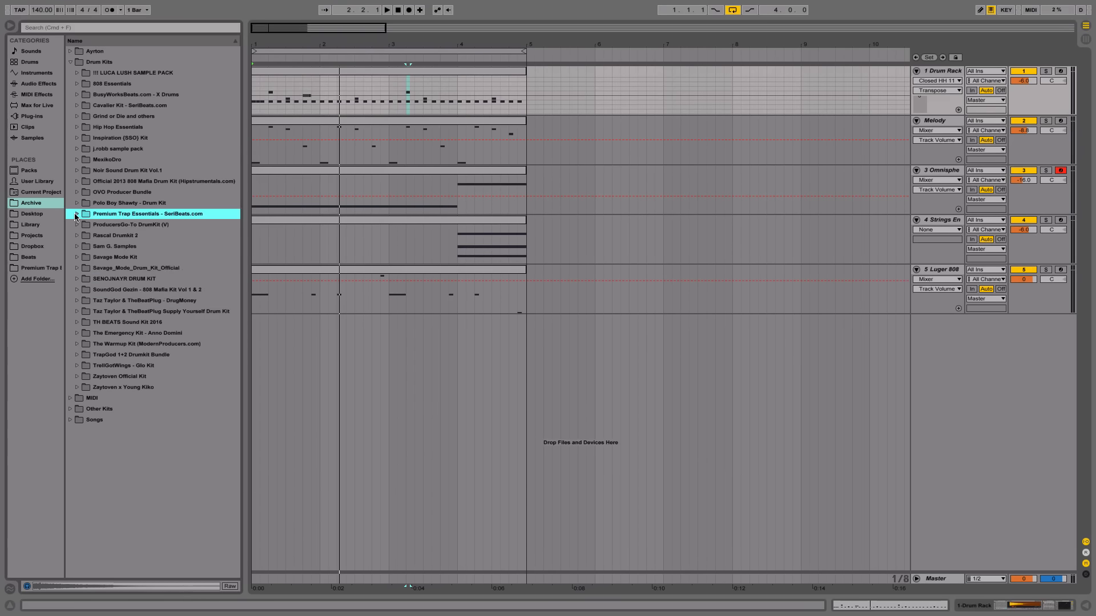
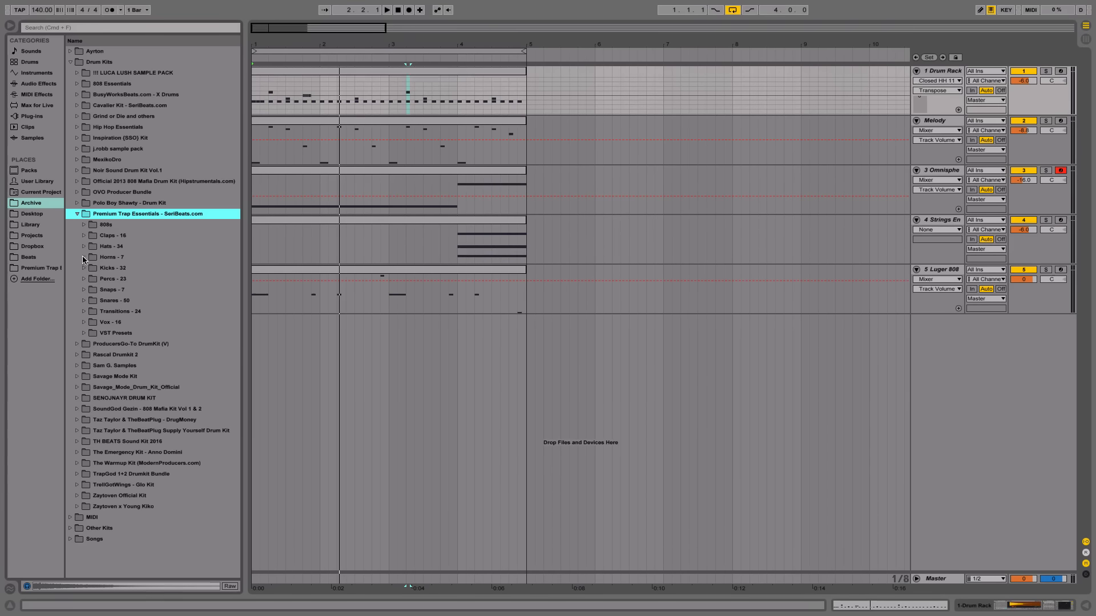
- Insert an audio track below Melody and place Lex Crash.wav from the kit's Transitions folder on it at bar 1
left_click(88, 314)
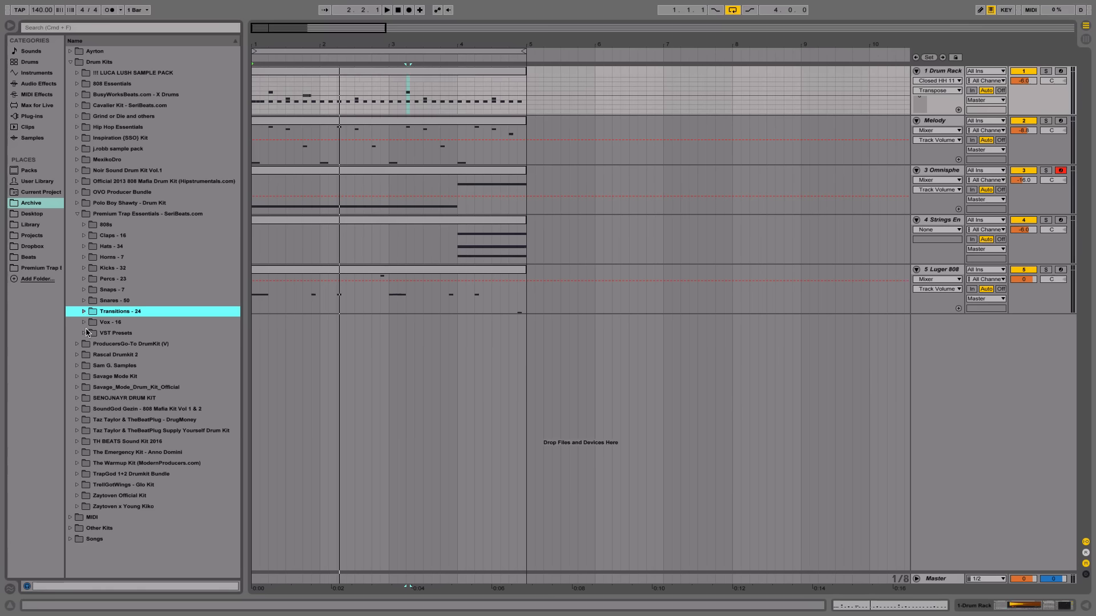
left_click(84, 313)
scroll(99, 368, "down", 3)
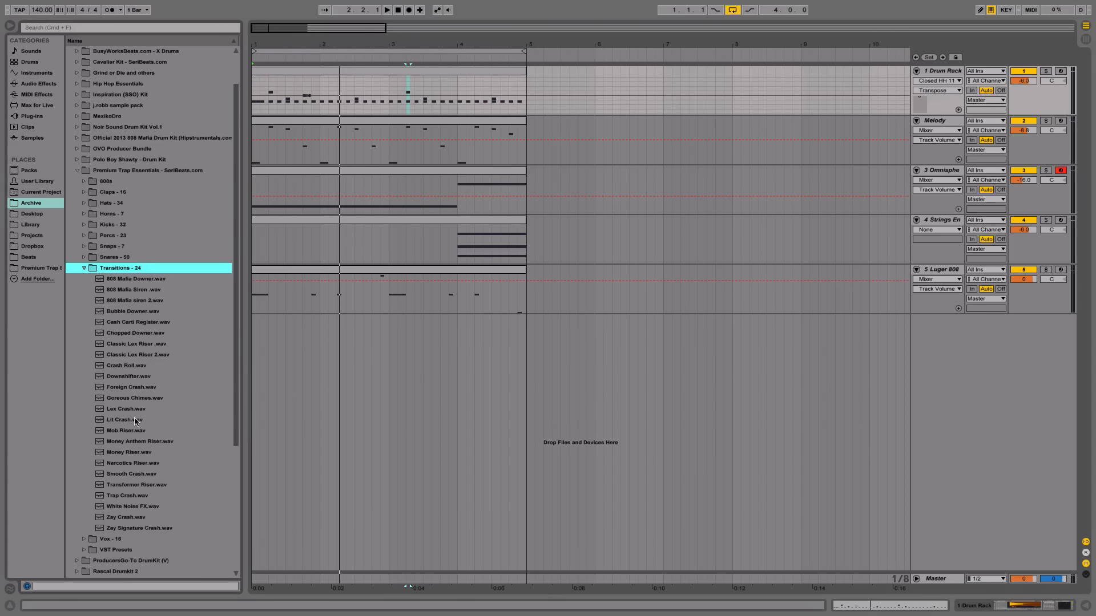
left_click(937, 120)
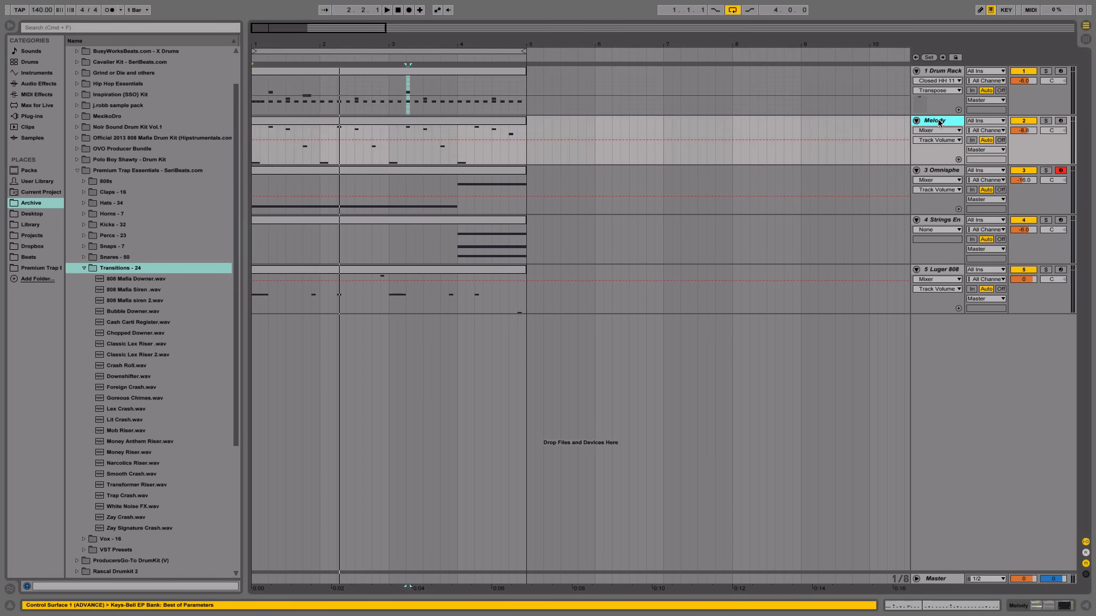
key("super+t")
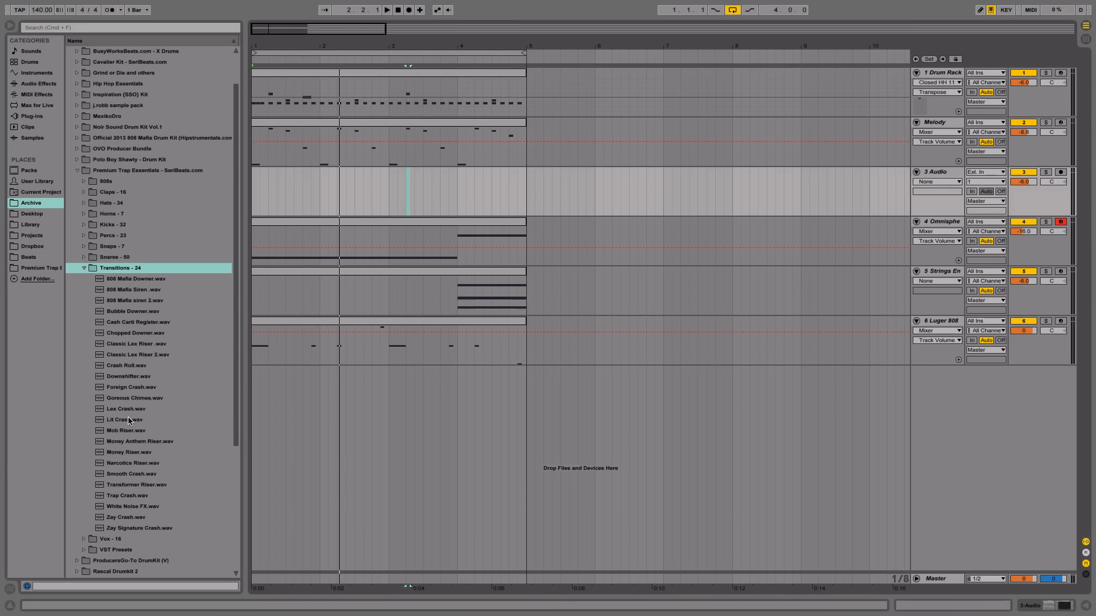
left_click_drag(120, 409, 252, 196)
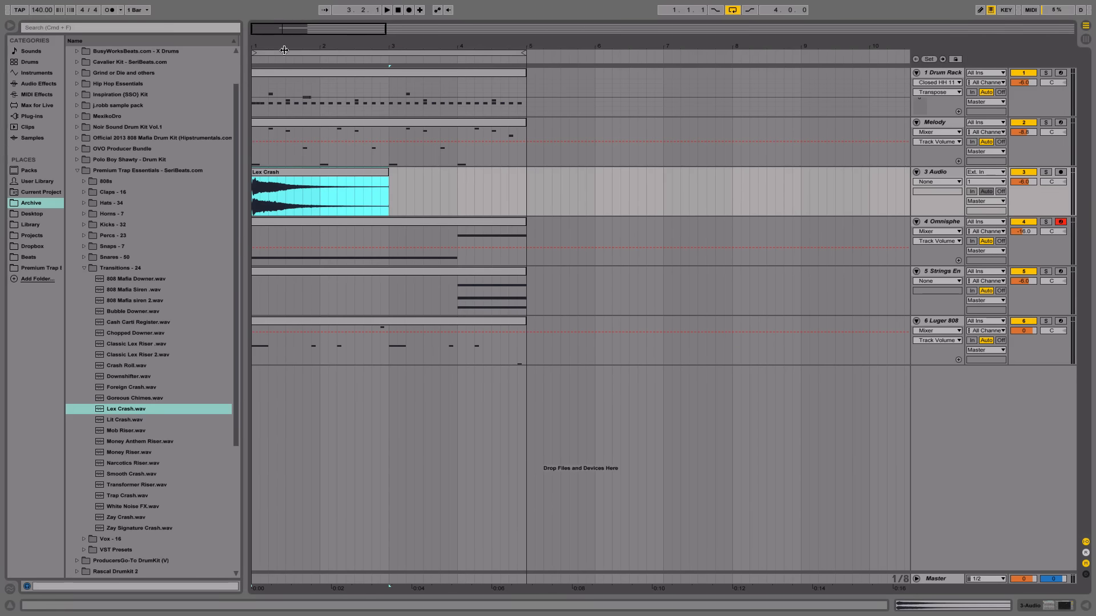
- Turn off warping for the Lex Crash clip and trim its end to bar 3
left_click_drag(299, 47, 329, 49)
double_click(308, 171)
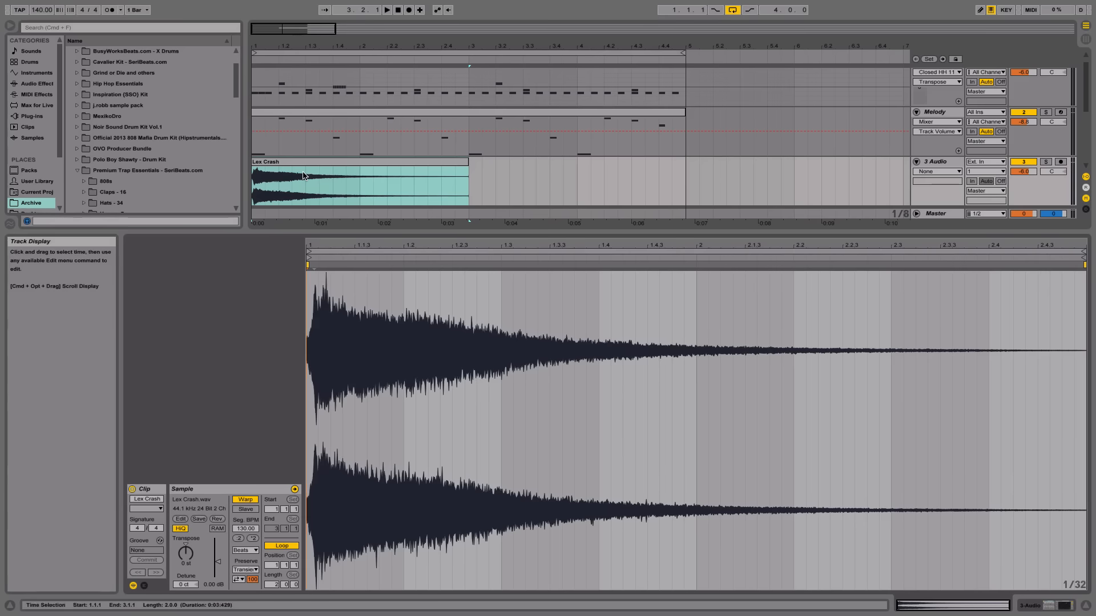
left_click(245, 499)
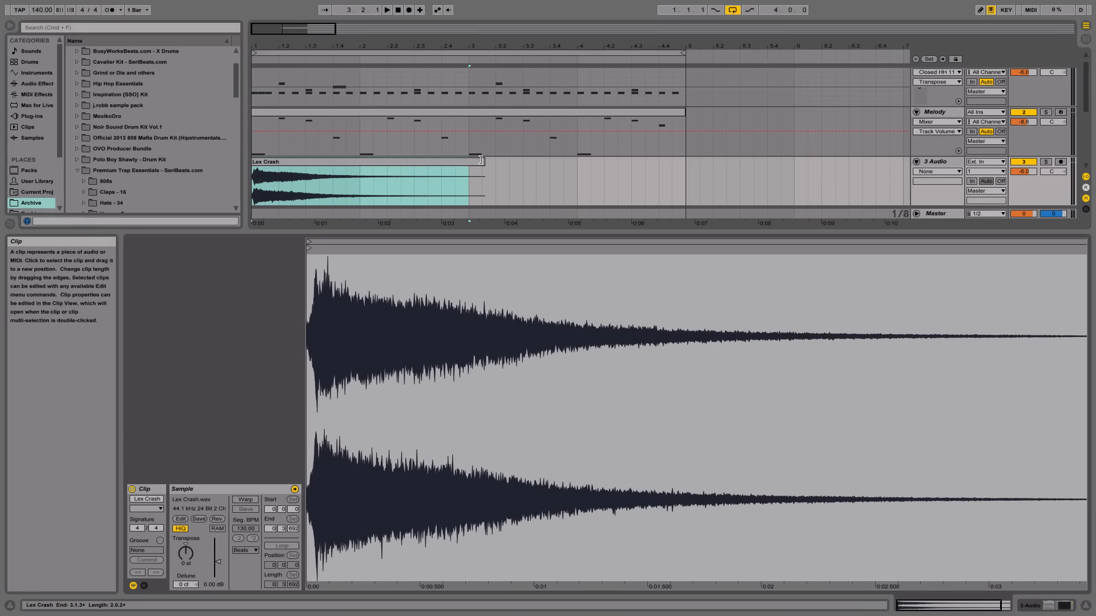
left_click_drag(484, 162, 468, 162)
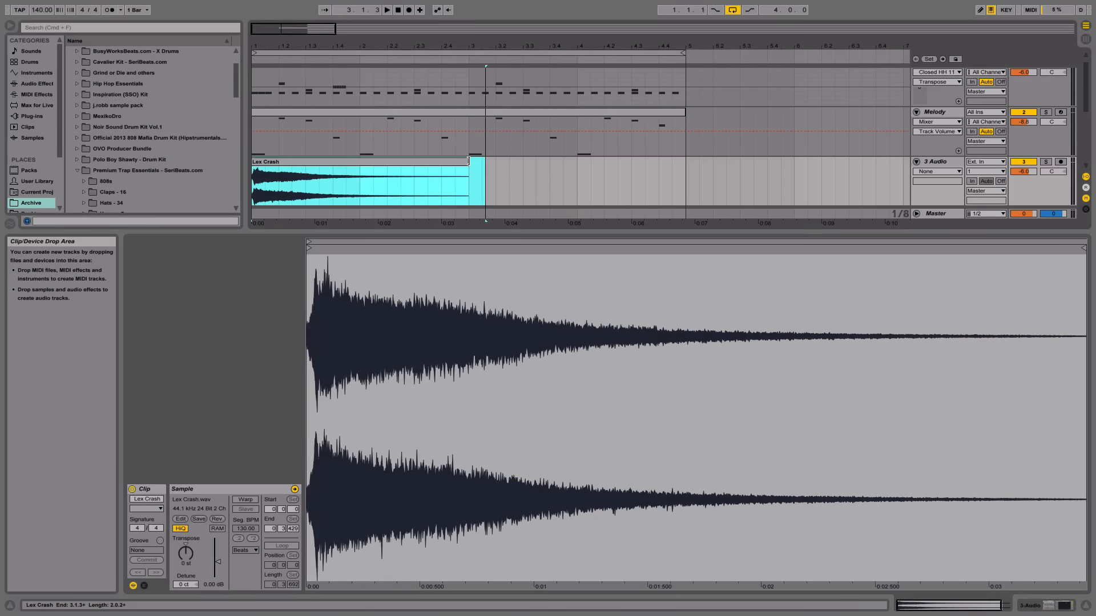
- Set the Lex Crash track's volume to -20 dB, checking its level against the looped beat
left_click(1086, 606)
left_click_drag(1036, 187, 1034, 198)
key("space")
key("space")
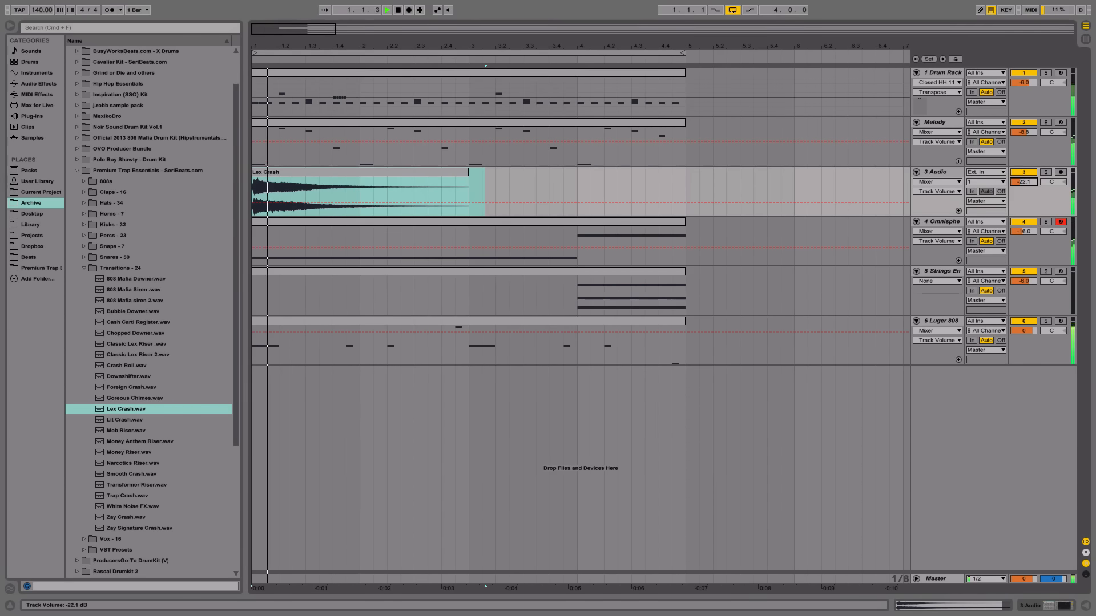
left_click(469, 186)
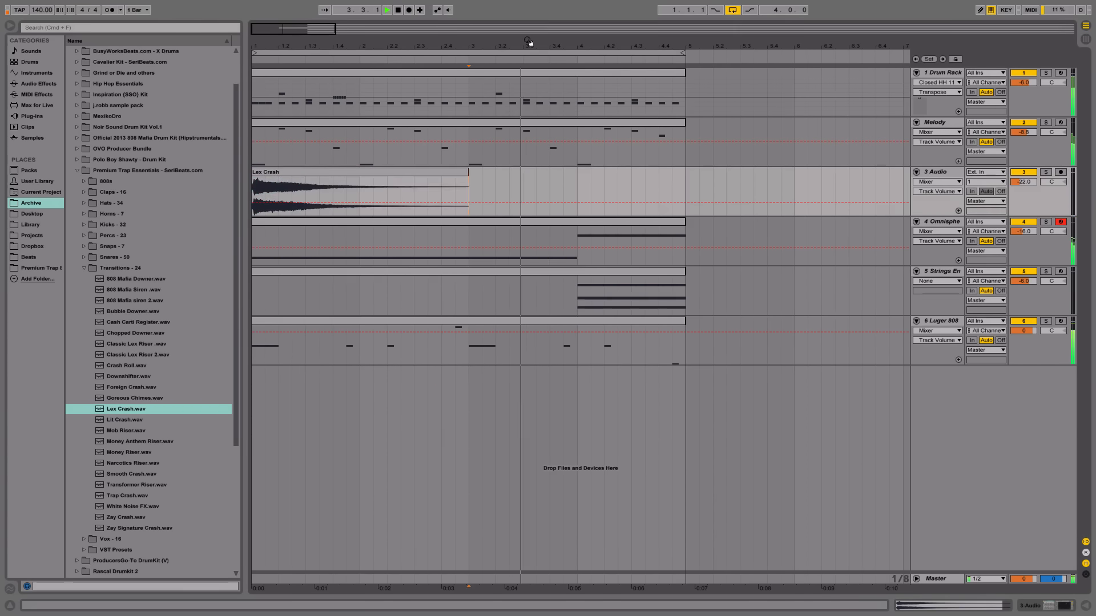
left_click_drag(511, 46, 511, 16)
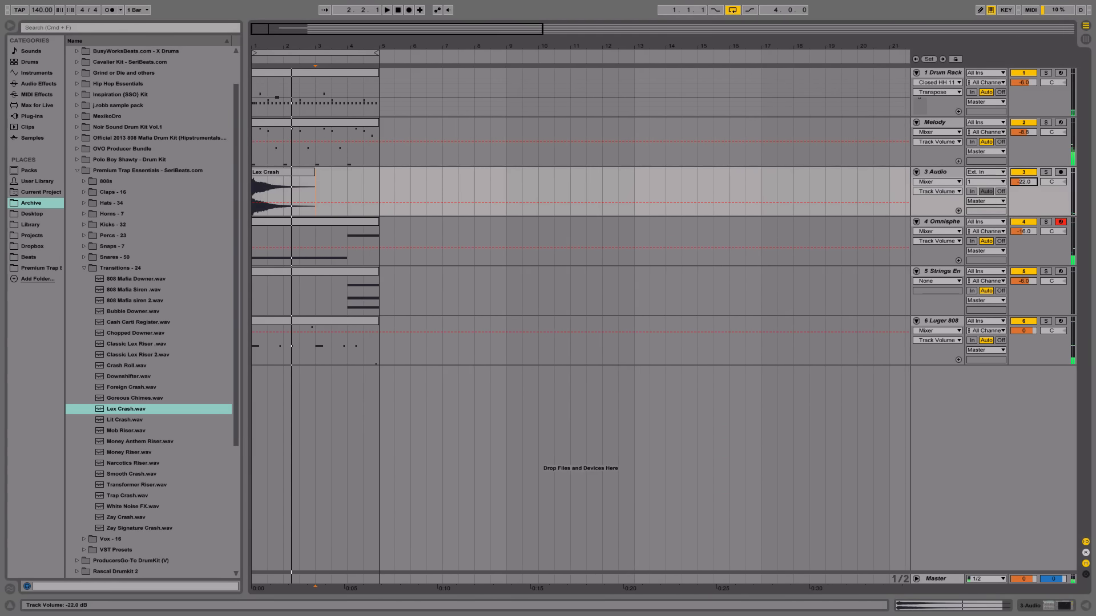
left_click_drag(1023, 182, 1023, 179)
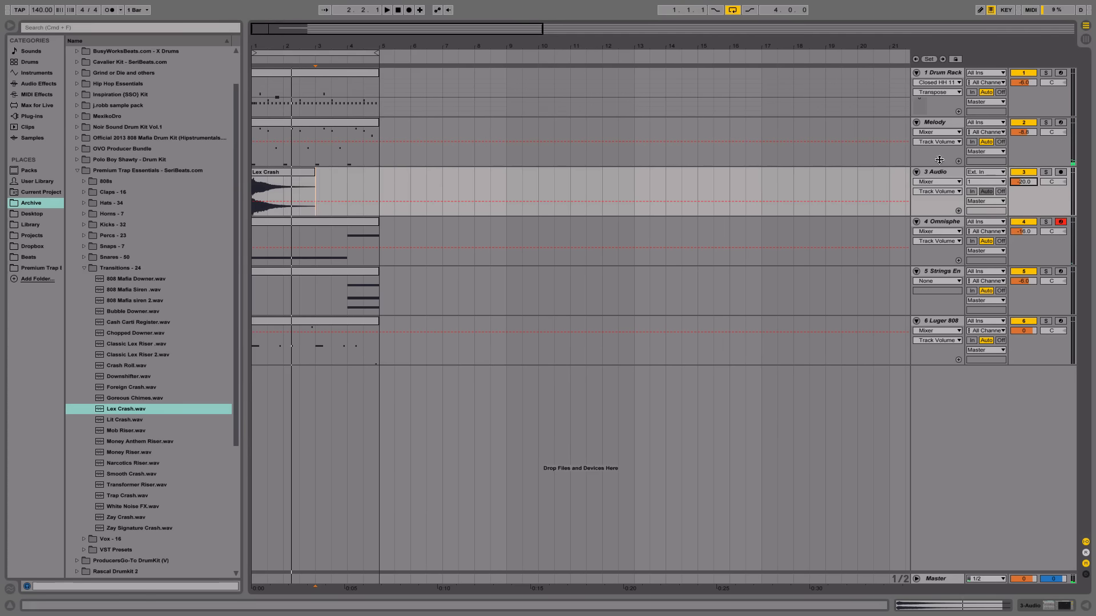
left_click(290, 171)
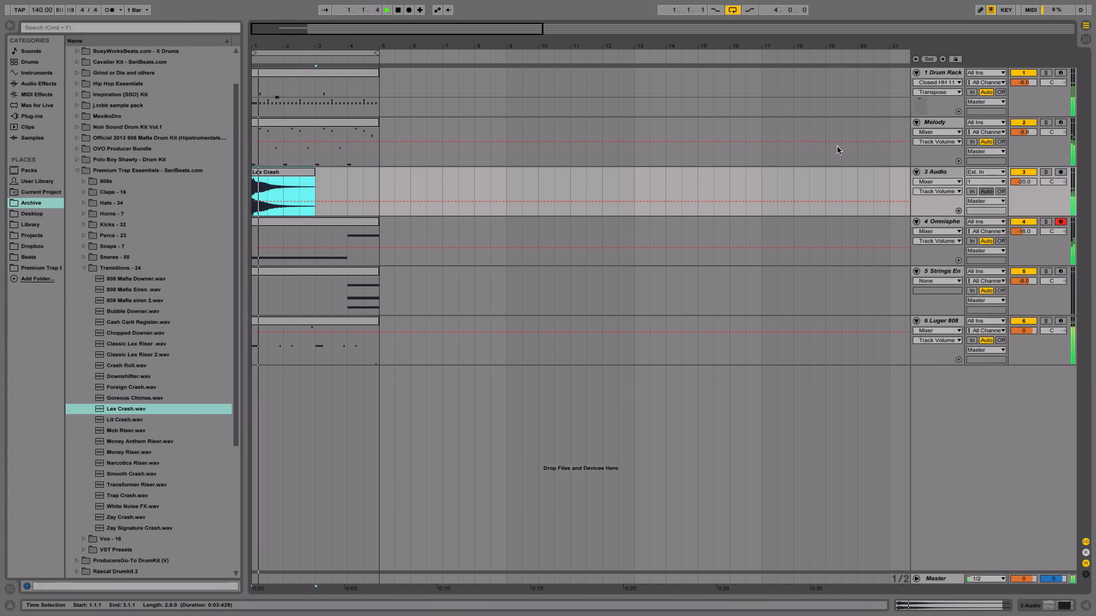
- Insert a MIDI track below Melody and load the Omnisphere plug-in instrument on it
left_click(943, 123)
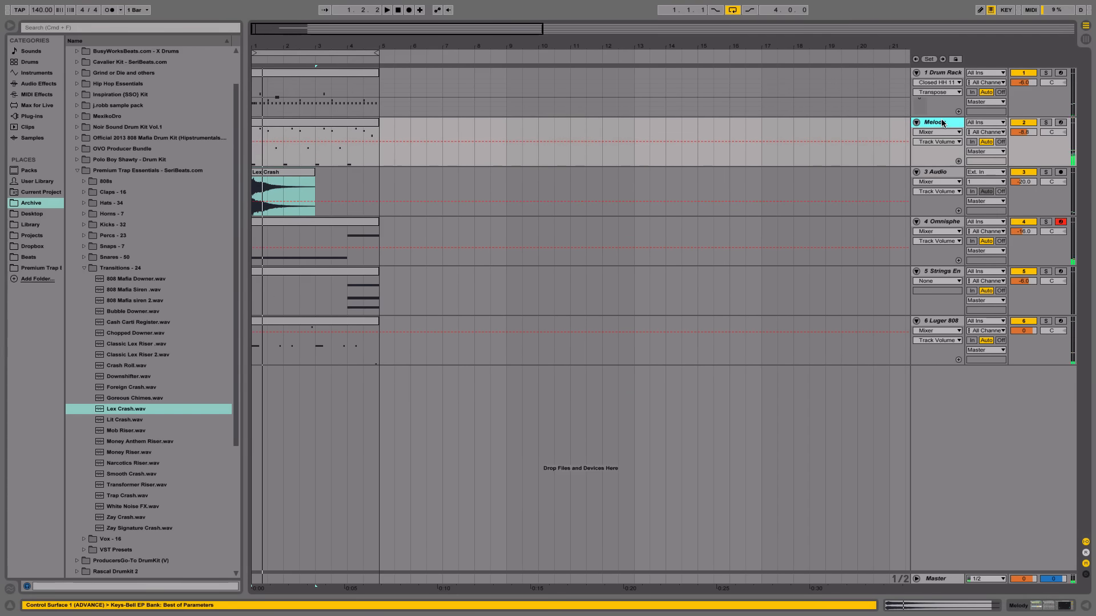
key("super+shift+t")
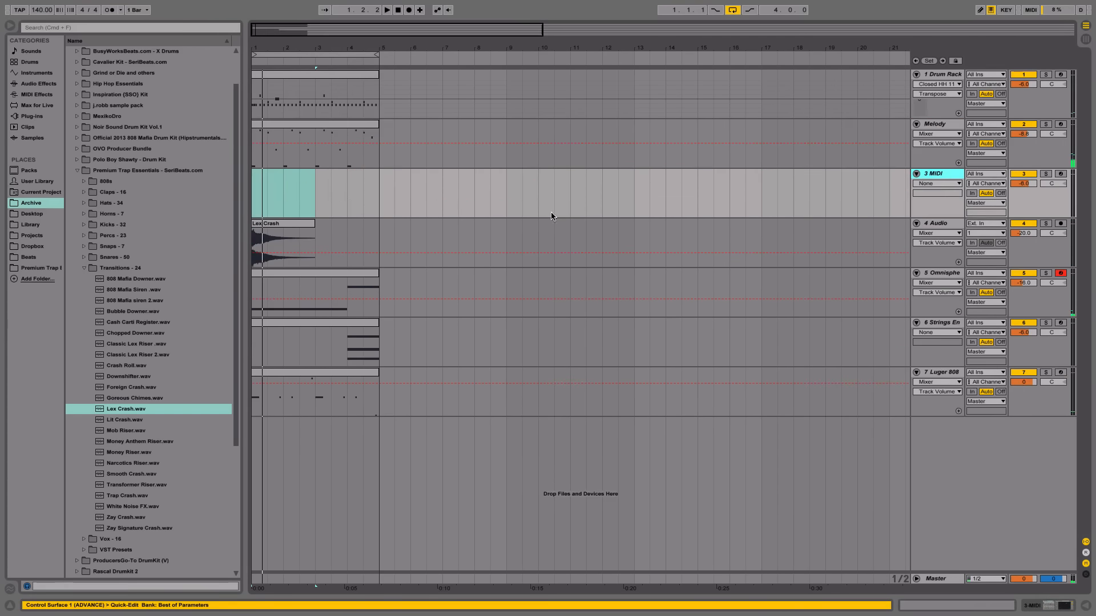
left_click(77, 172)
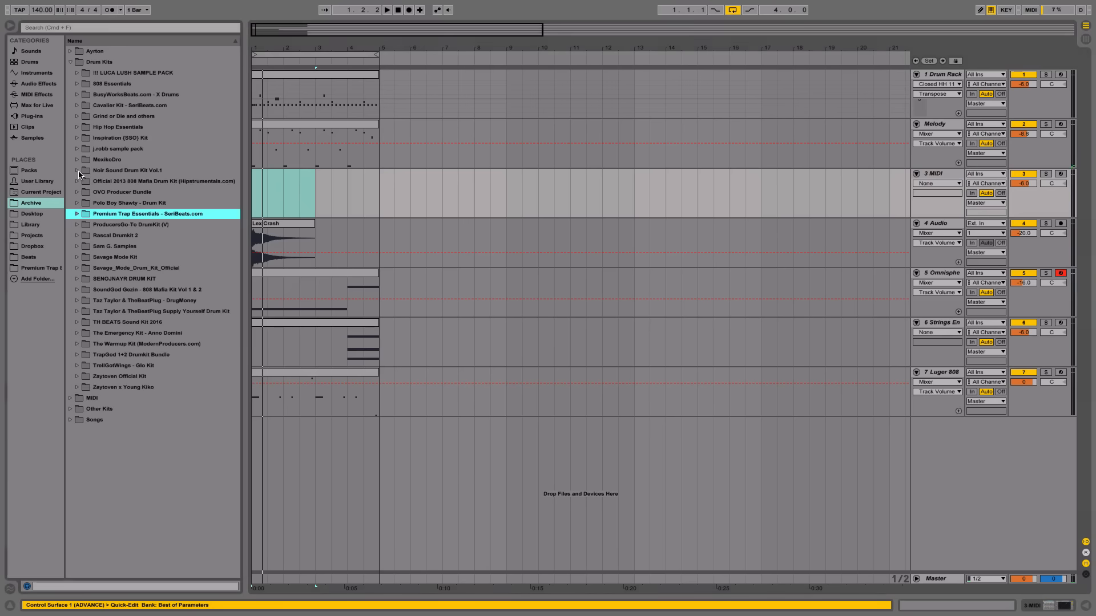
left_click(71, 61)
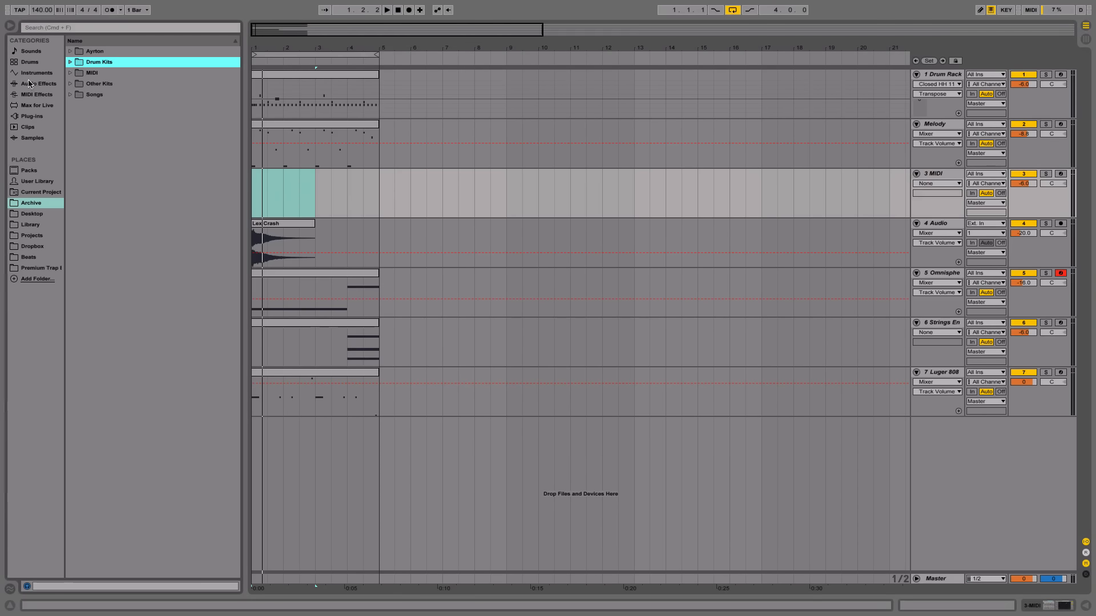
left_click(49, 116)
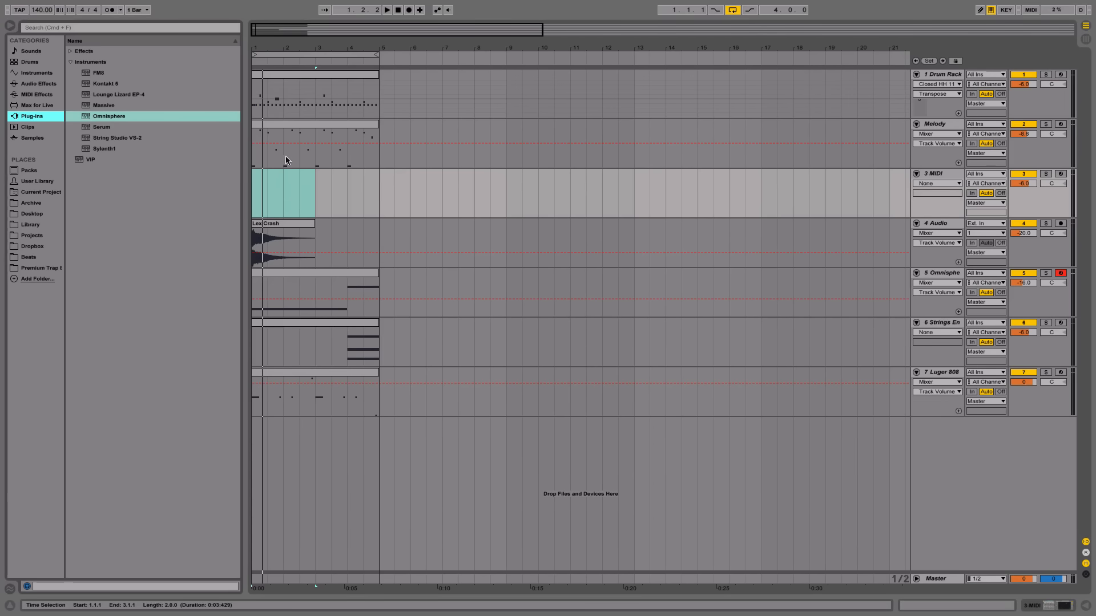
left_click_drag(100, 118, 313, 176)
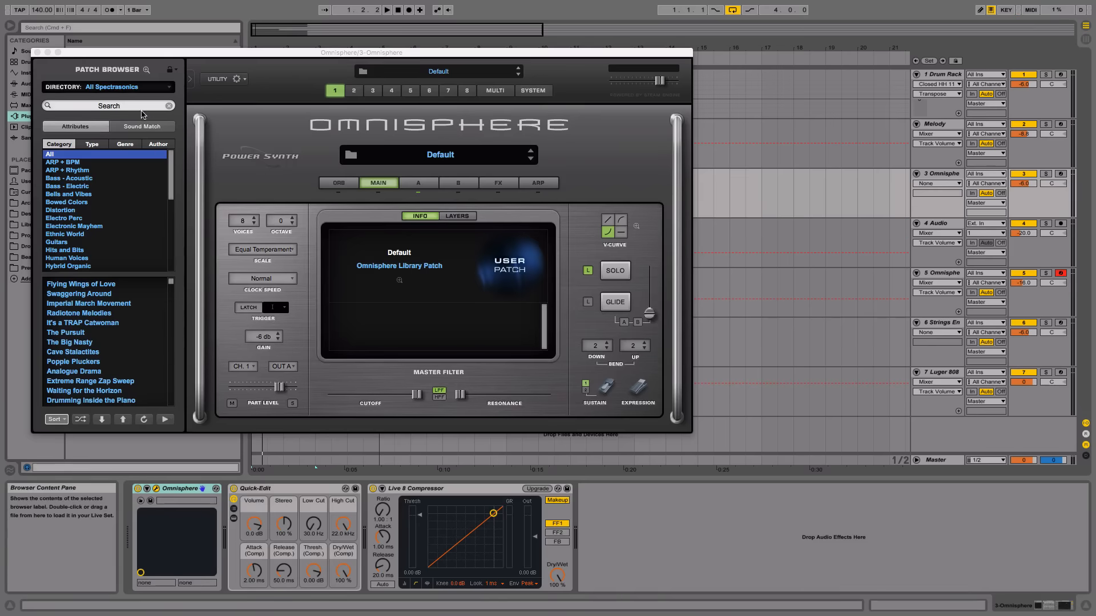
- Switch Omnisphere's patch directory to All and try the patches The Big Nasty, Analogue Drama and Afrobeat Duo 1
left_click(132, 90)
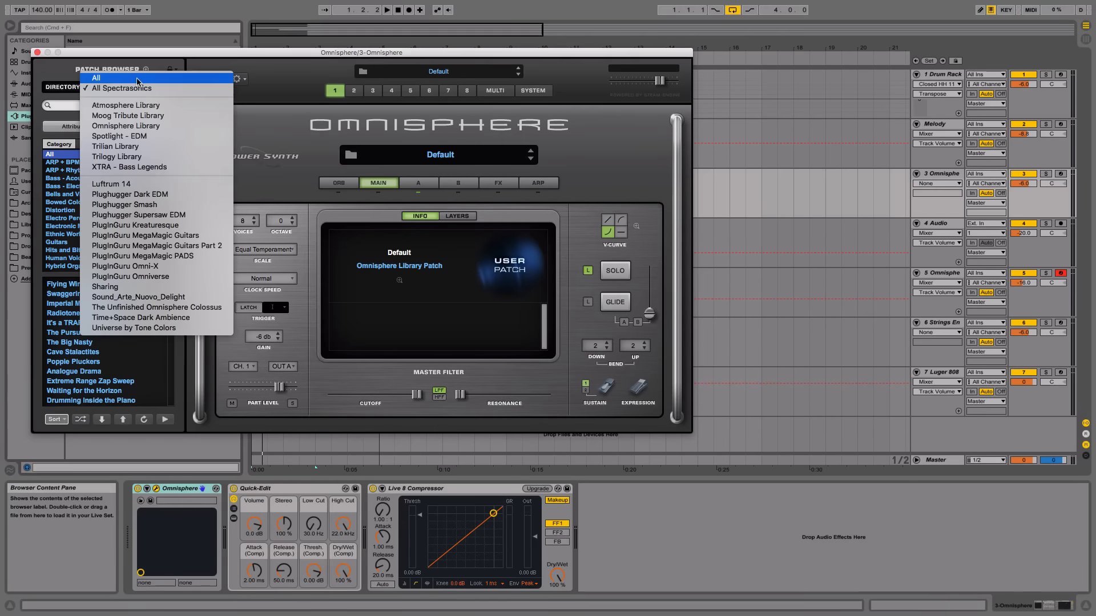
left_click(59, 273)
scroll(110, 354, "down", 7)
scroll(108, 331, "up", 6)
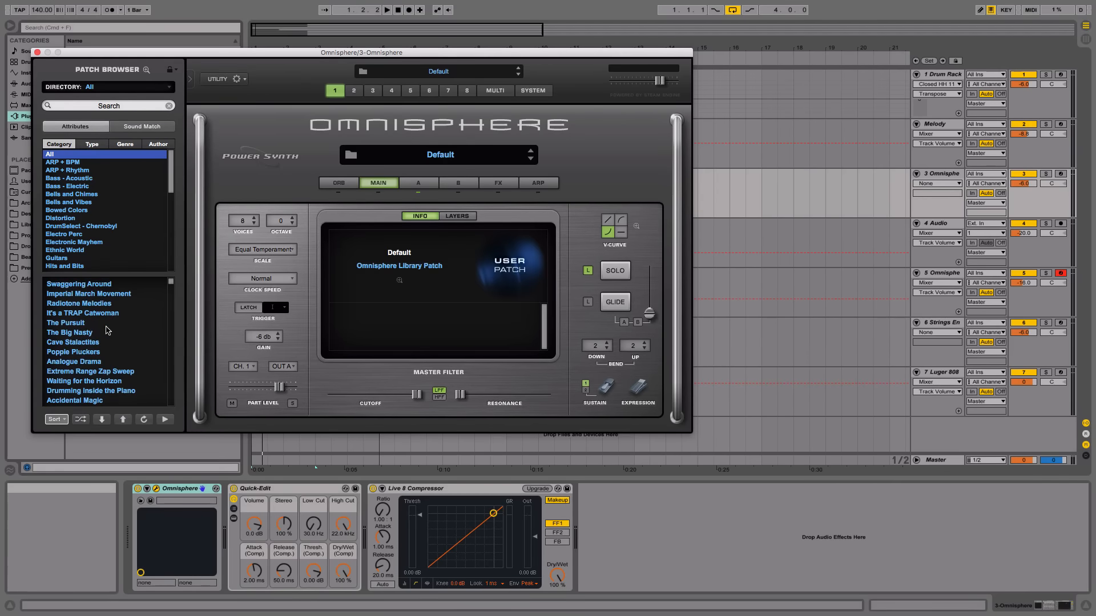
left_click(89, 332)
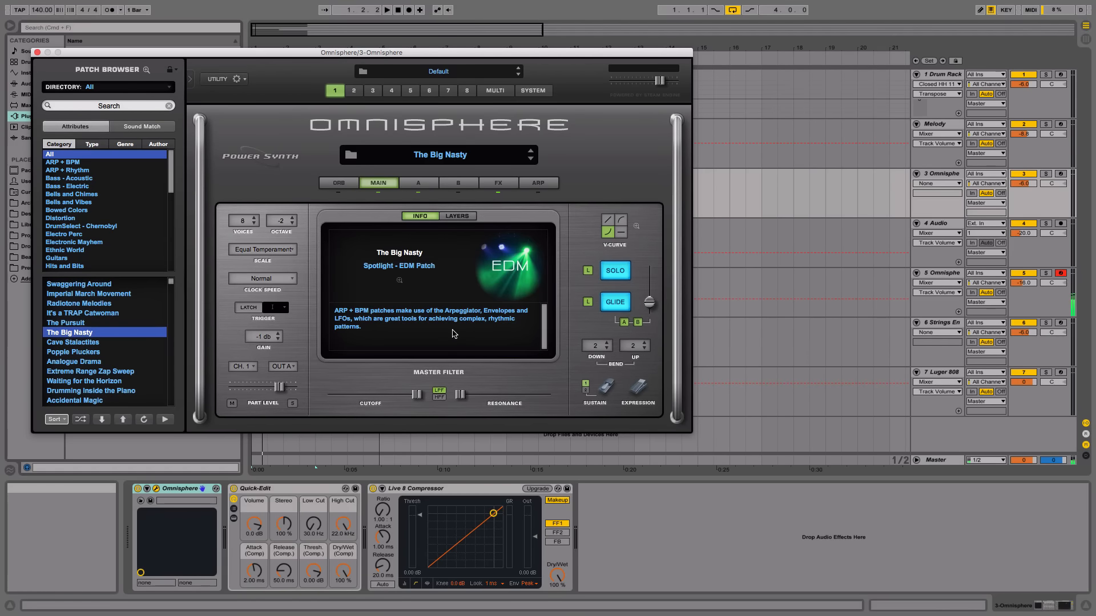
left_click(105, 363)
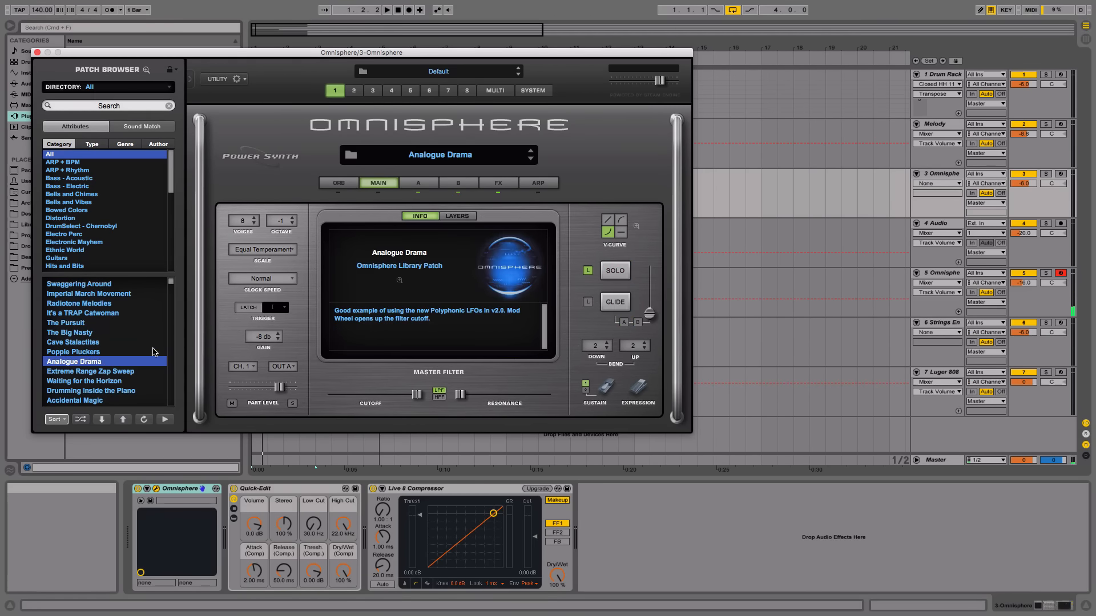
scroll(93, 372, "down", 7)
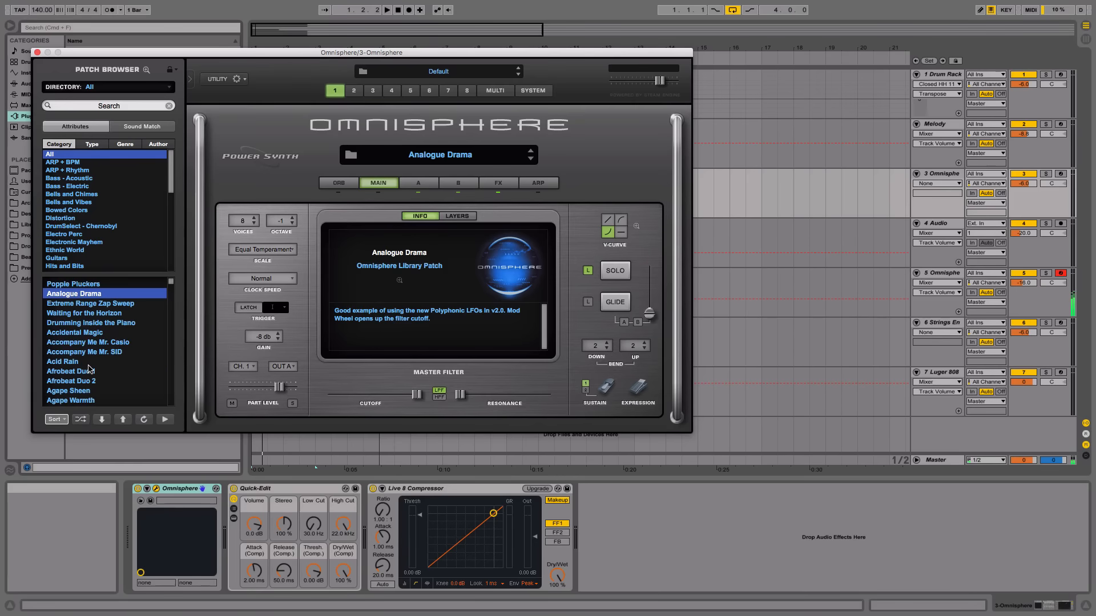
left_click(90, 370)
scroll(97, 364, "down", 5)
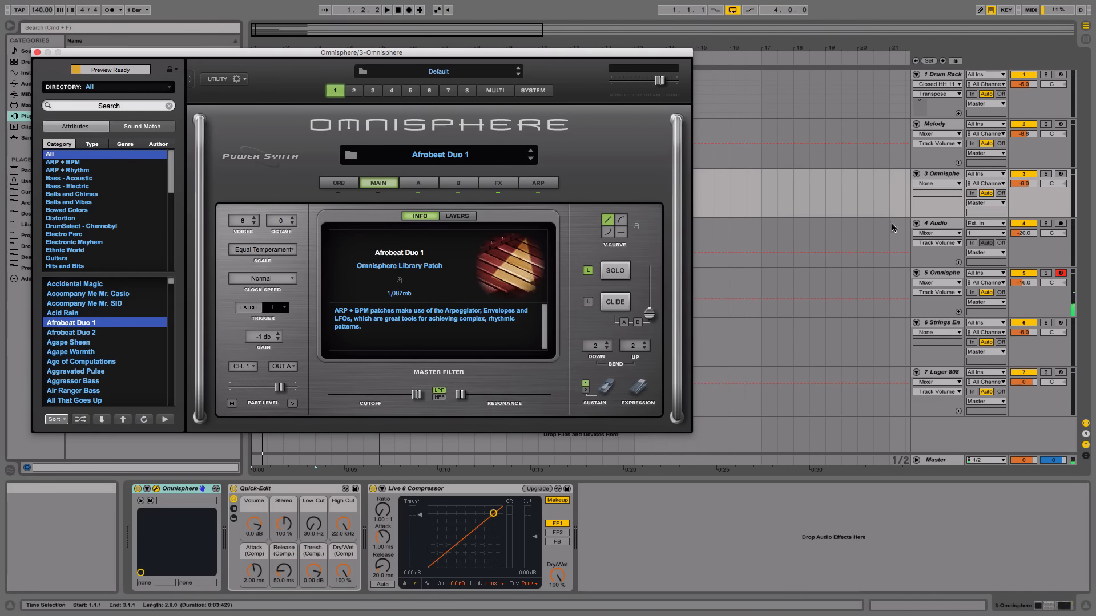
- Arm the new Omnisphere track for recording and audition patches including Air Ranger Bass, Alternate Force Lead and Analog Bass Drive
left_click(1060, 174)
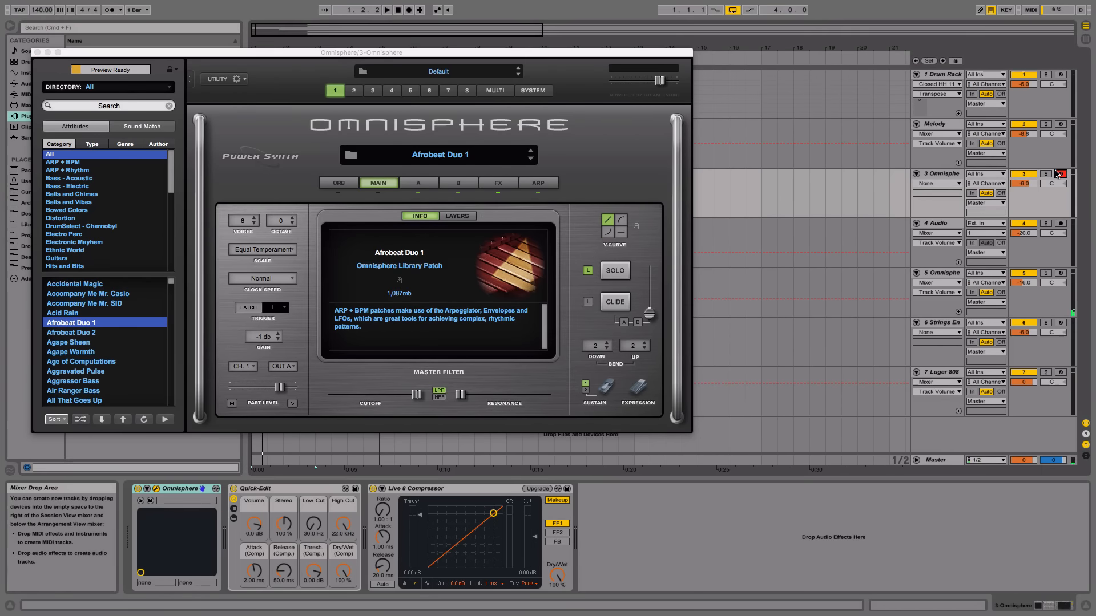
left_click(90, 332)
scroll(89, 340, "down", 5)
left_click(90, 342)
scroll(90, 342, "down", 2)
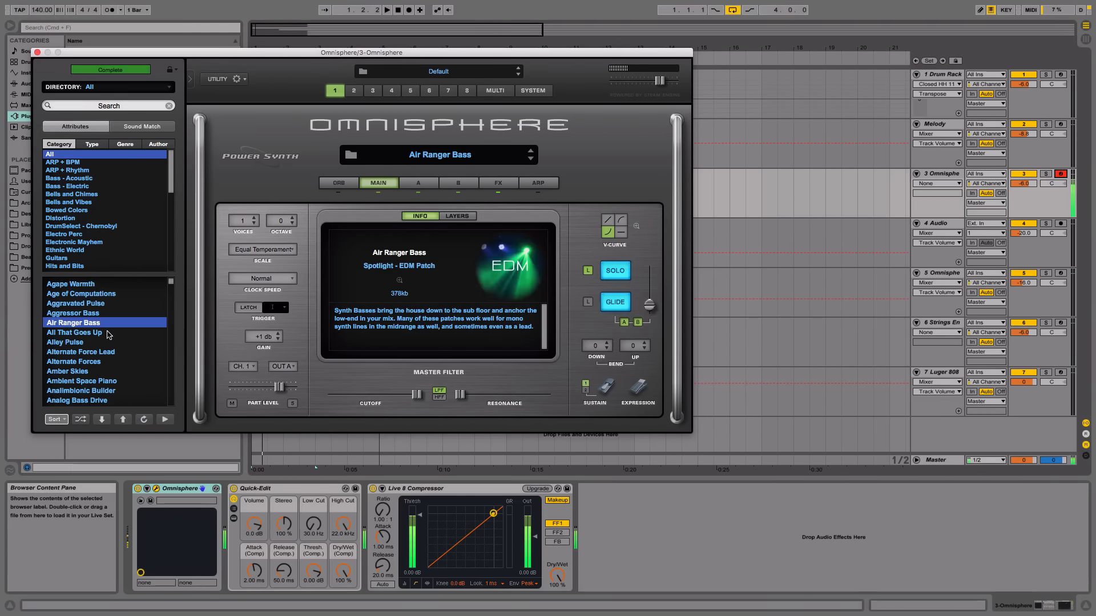
left_click(92, 351)
scroll(88, 371, "down", 3)
left_click(89, 373)
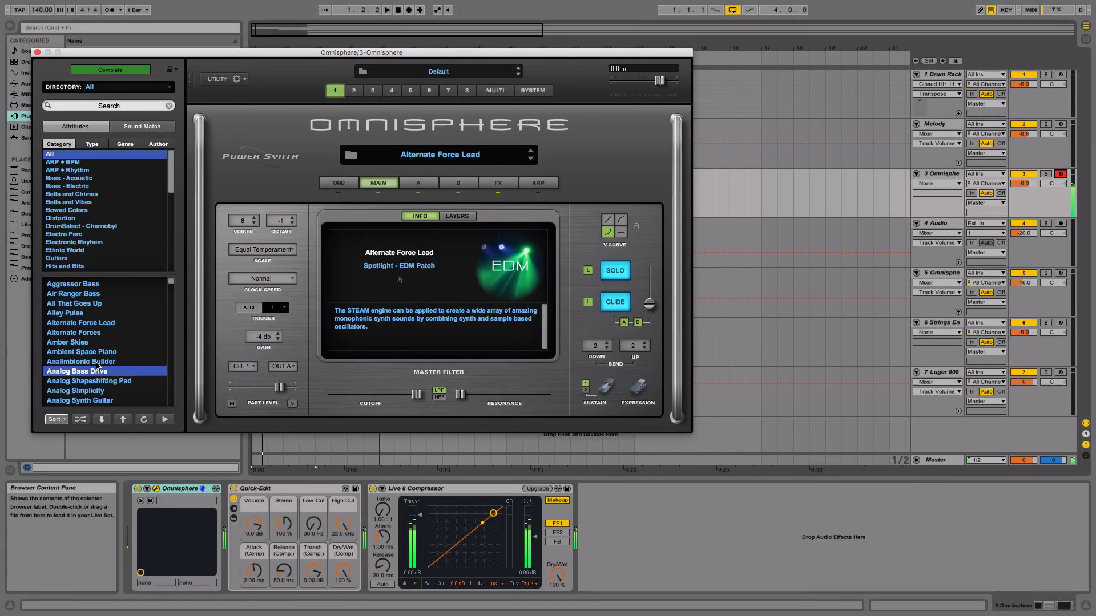
- Audition further patches, including Arcade Token Lead, Arcophonico Rattling Movement, Automated Notch Wobble, Baby Bouncing Chips, Bark Cello and Beefy Feet
scroll(94, 362, "down", 3)
left_click(96, 363)
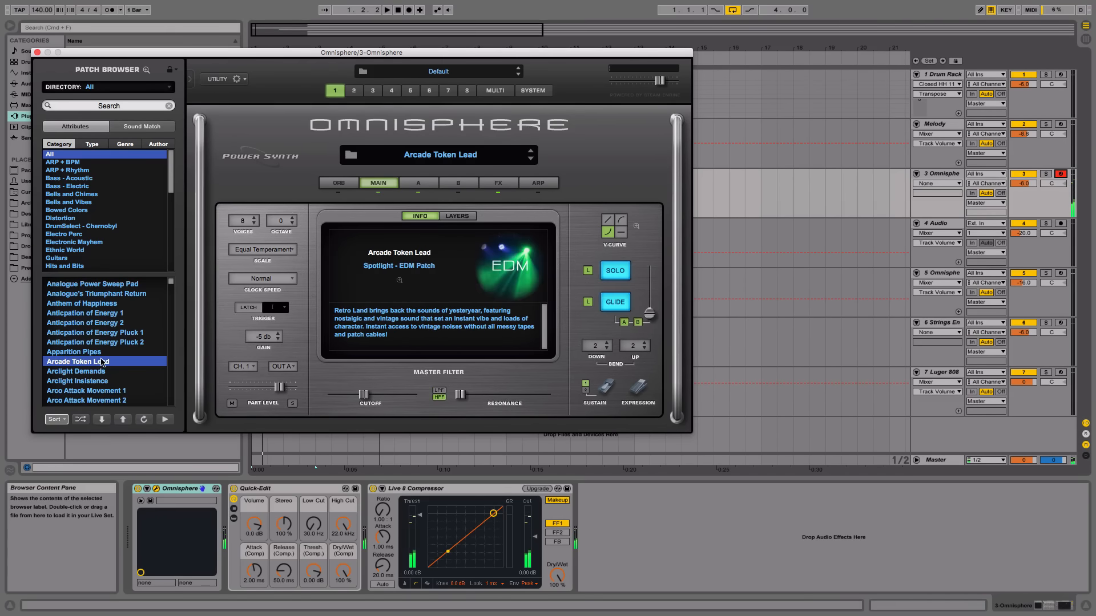
scroll(96, 362, "down", 3)
left_click(139, 353)
scroll(138, 353, "down", 2)
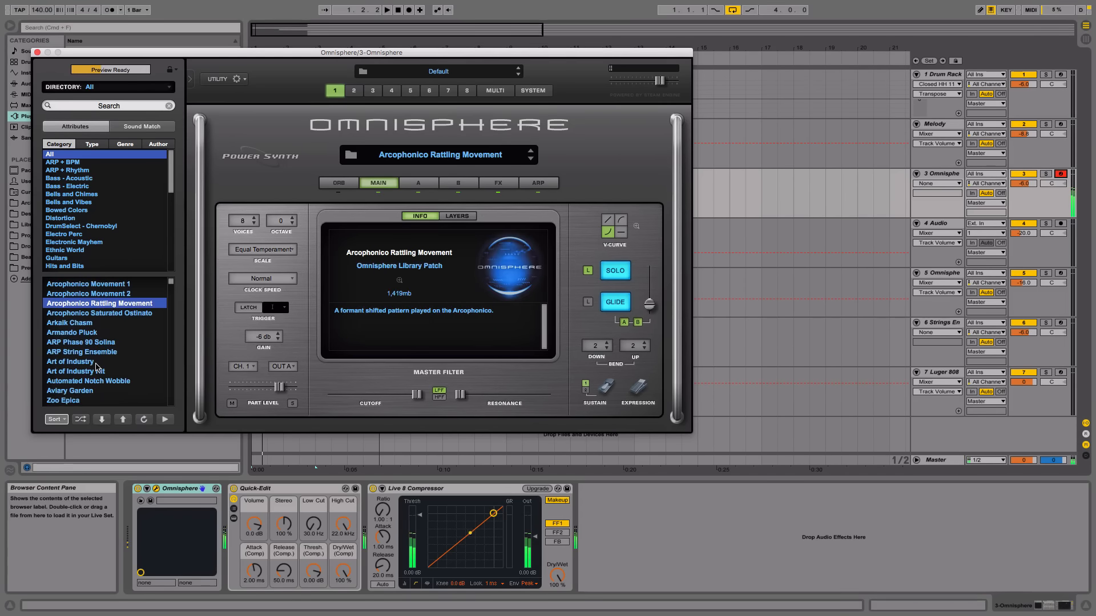
left_click(96, 352)
left_click(96, 371)
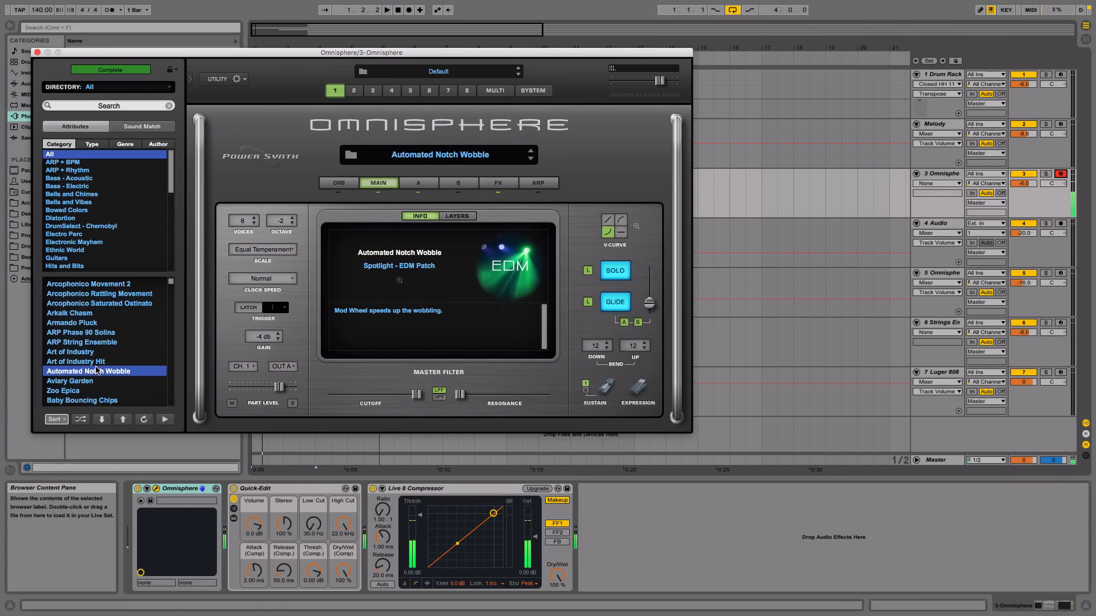
scroll(102, 394, "down", 1)
left_click(98, 381)
scroll(91, 360, "down", 6)
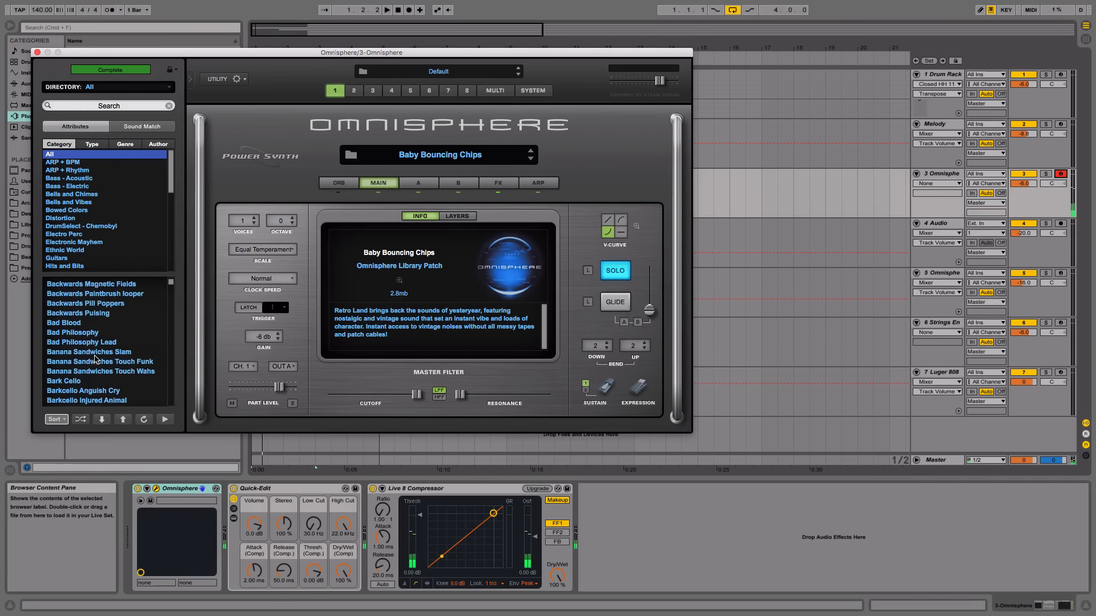
left_click(89, 324)
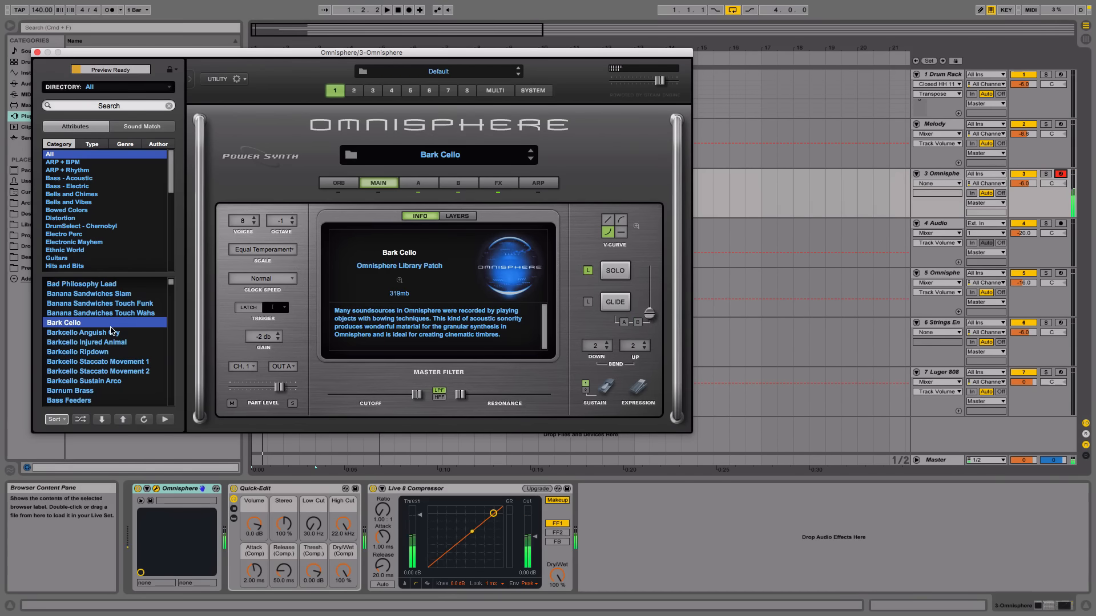
scroll(102, 342, "down", 5)
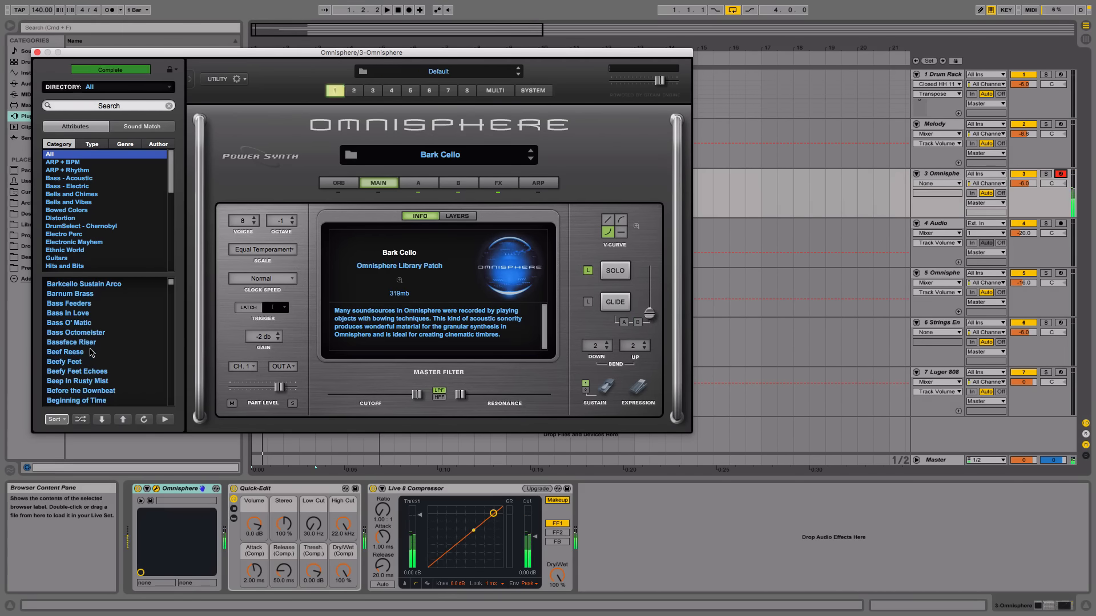
left_click(87, 362)
scroll(91, 358, "down", 10)
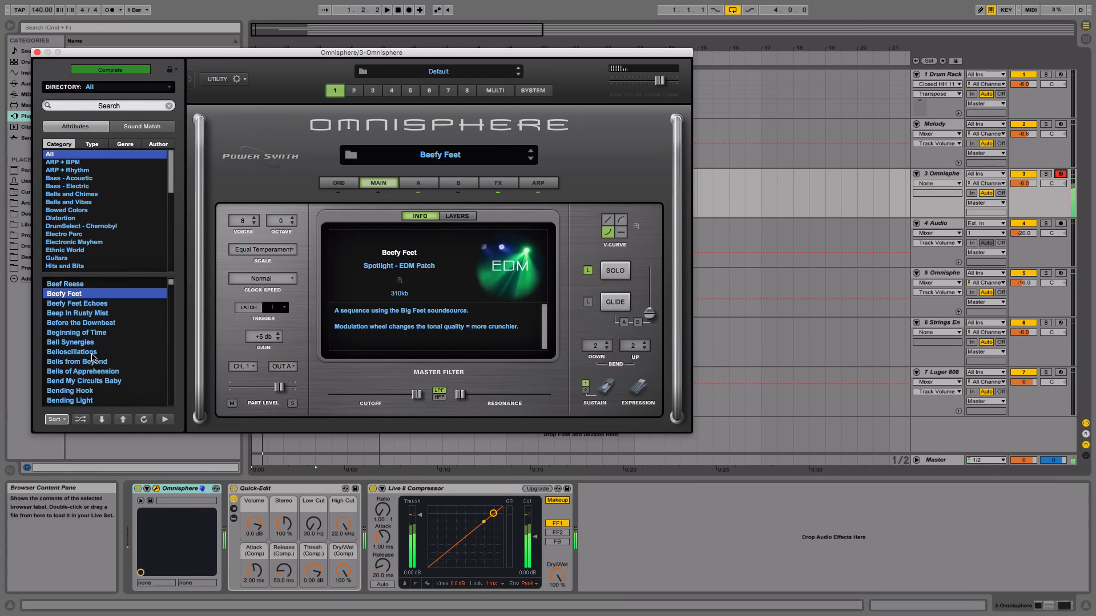
scroll(84, 187, "down", 2)
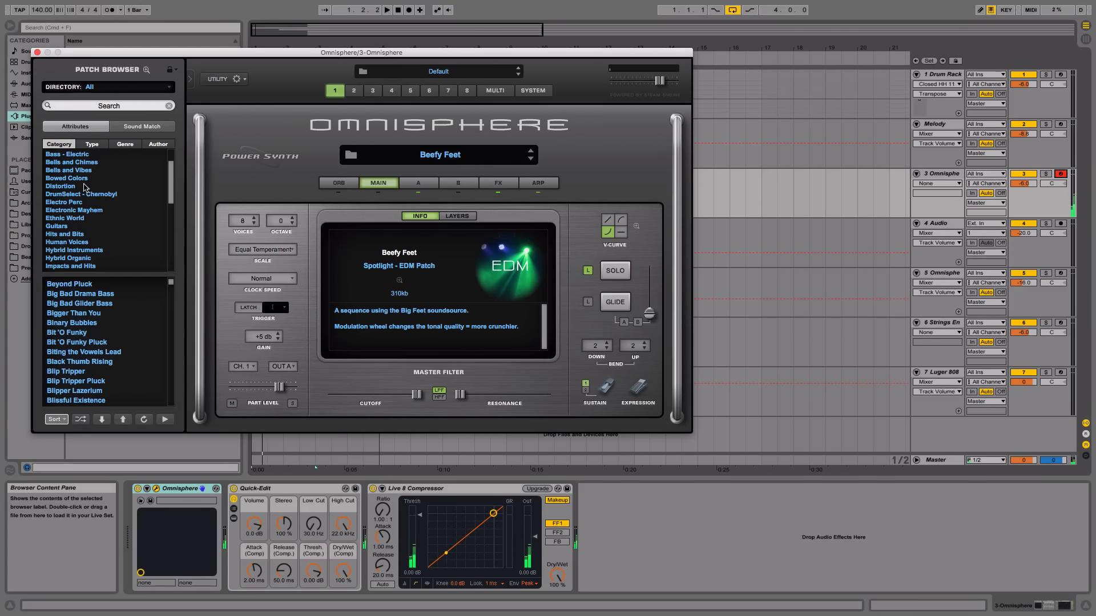
scroll(95, 181, "up", 2)
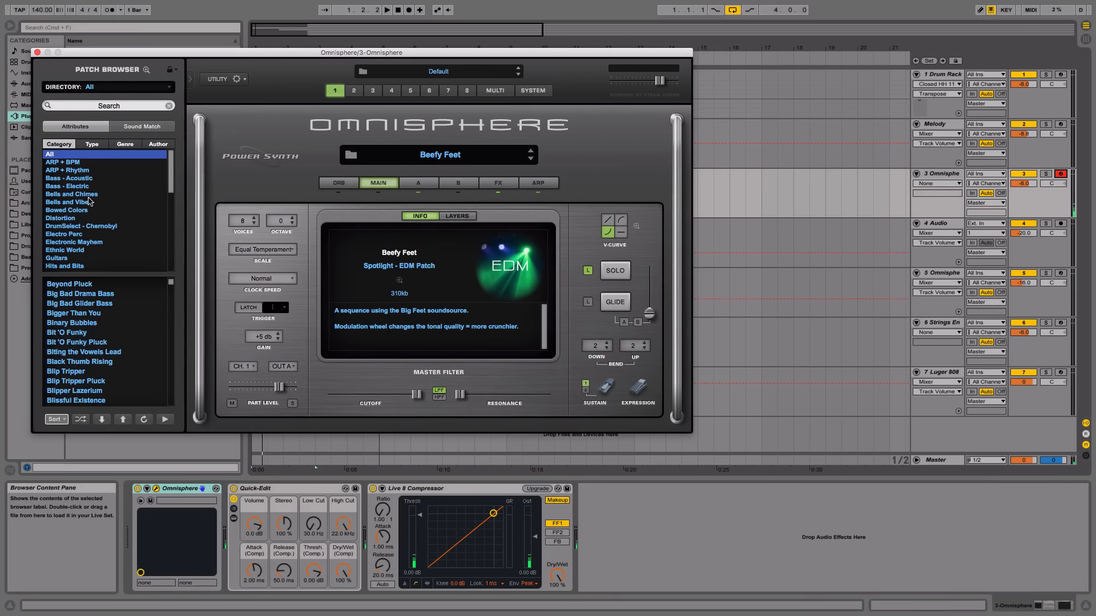
- Filter the patches to the Bells and Chimes category, load BELL - Bright Heavenly 2 and close the Omnisphere window
left_click(87, 194)
left_click(95, 295)
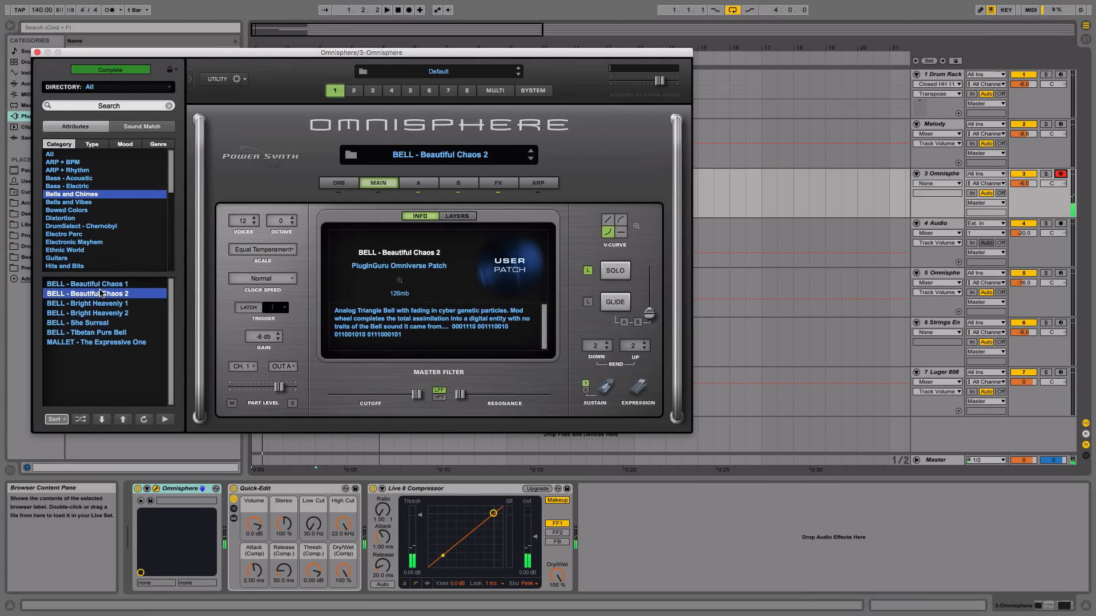
left_click(118, 313)
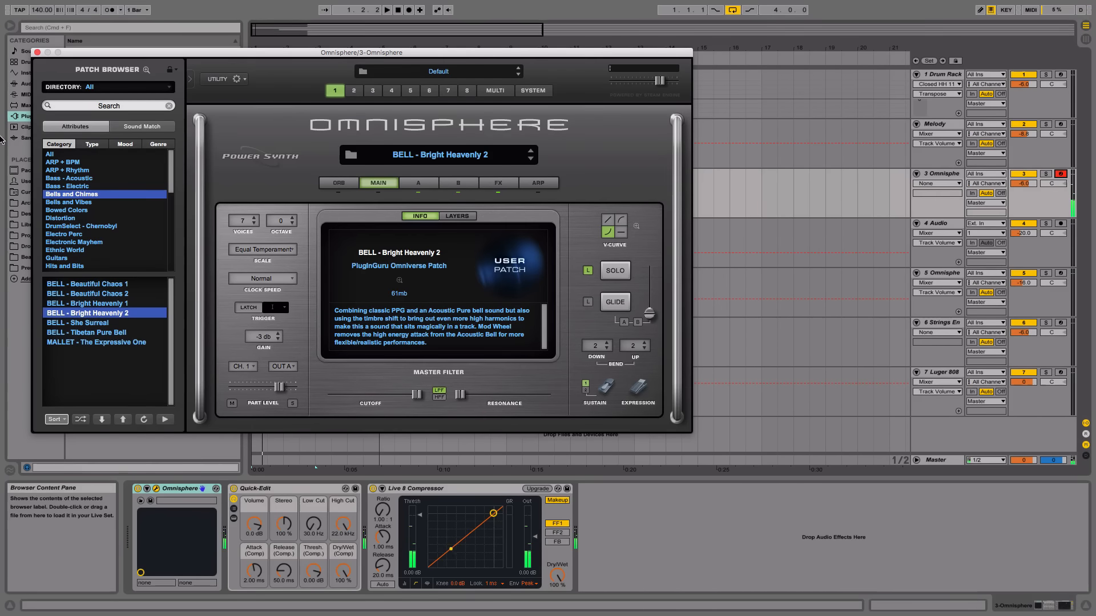
left_click(38, 52)
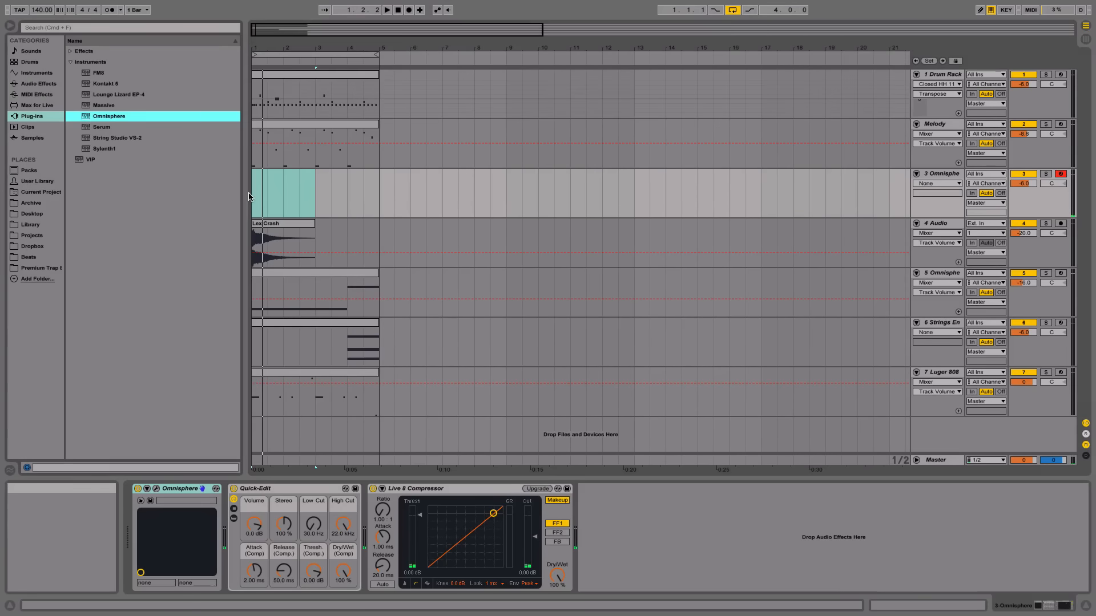
- Create a two-bar MIDI clip at bar 1 on the new Omnisphere track and add a C4 note at its start
left_click(308, 198)
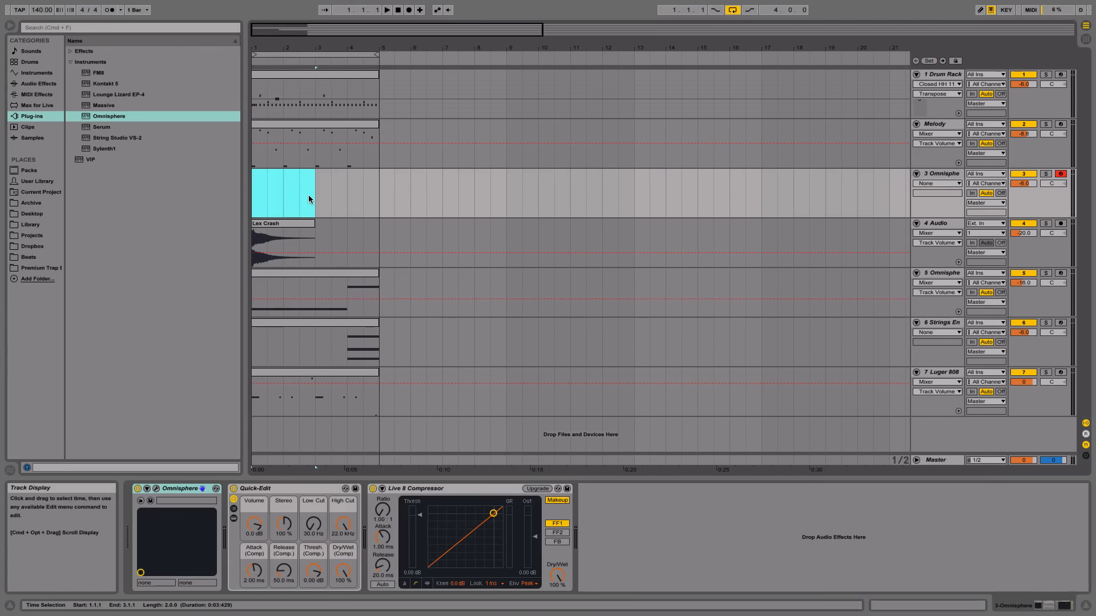
key("super+shift+m")
double_click(286, 173)
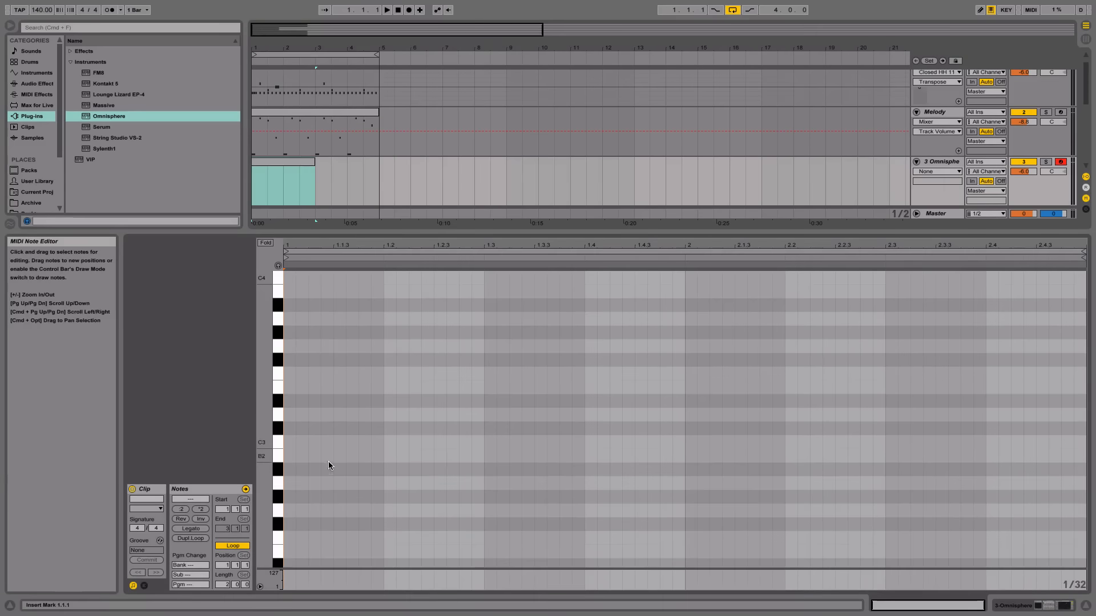
double_click(289, 443)
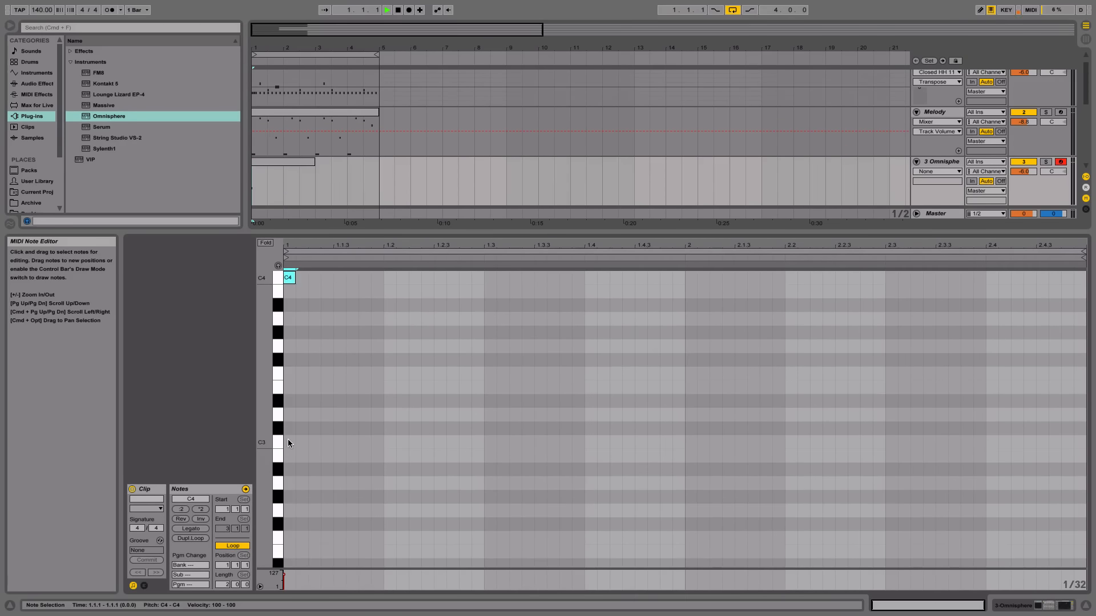
- Move the C4 note to 1.2 with velocity 127 and add a G3 note at 1.3 in the Omnisphere clip
key("space")
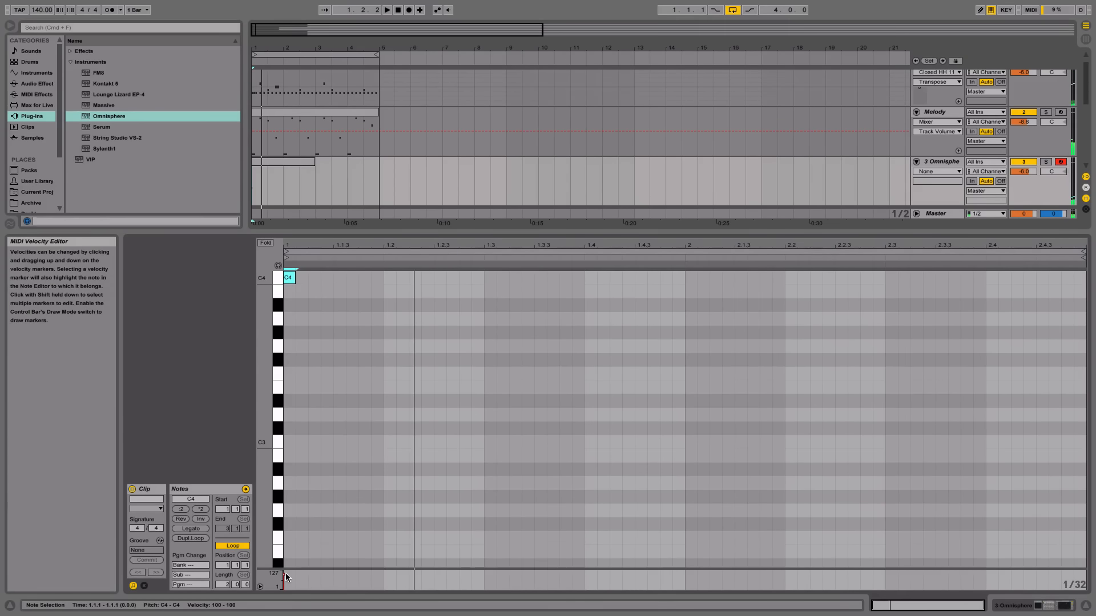
left_click_drag(285, 573, 285, 562)
left_click_drag(290, 277, 388, 280)
key("space")
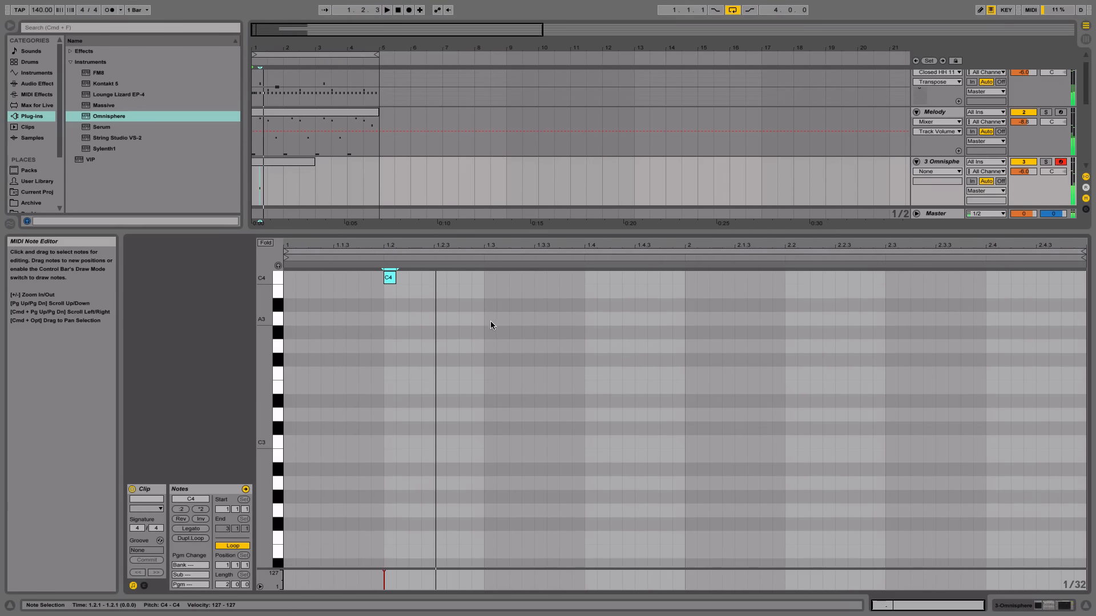
double_click(491, 344)
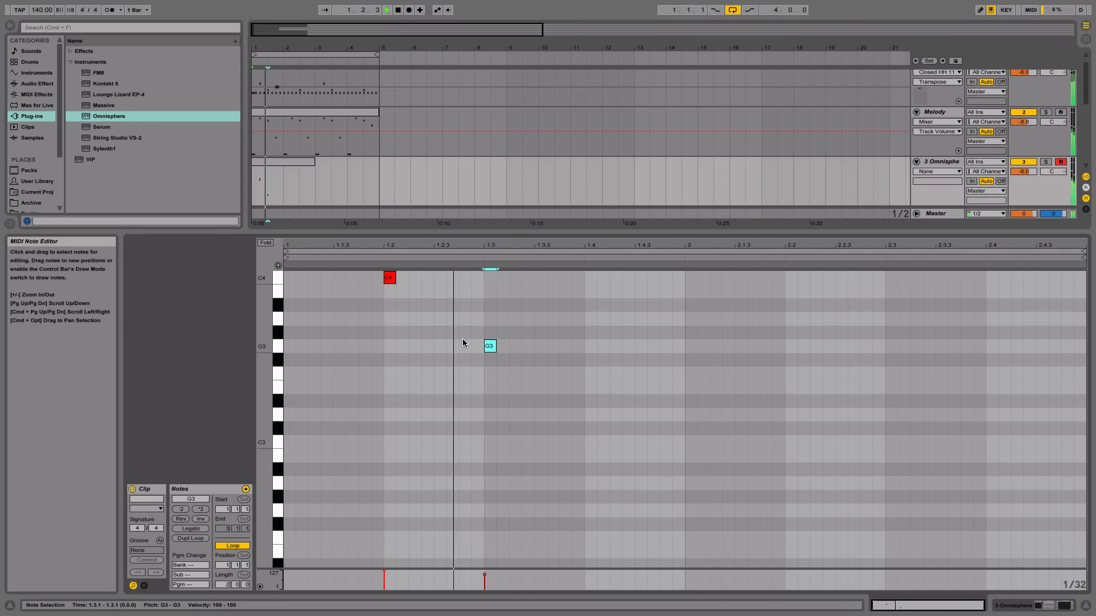
left_click(304, 165)
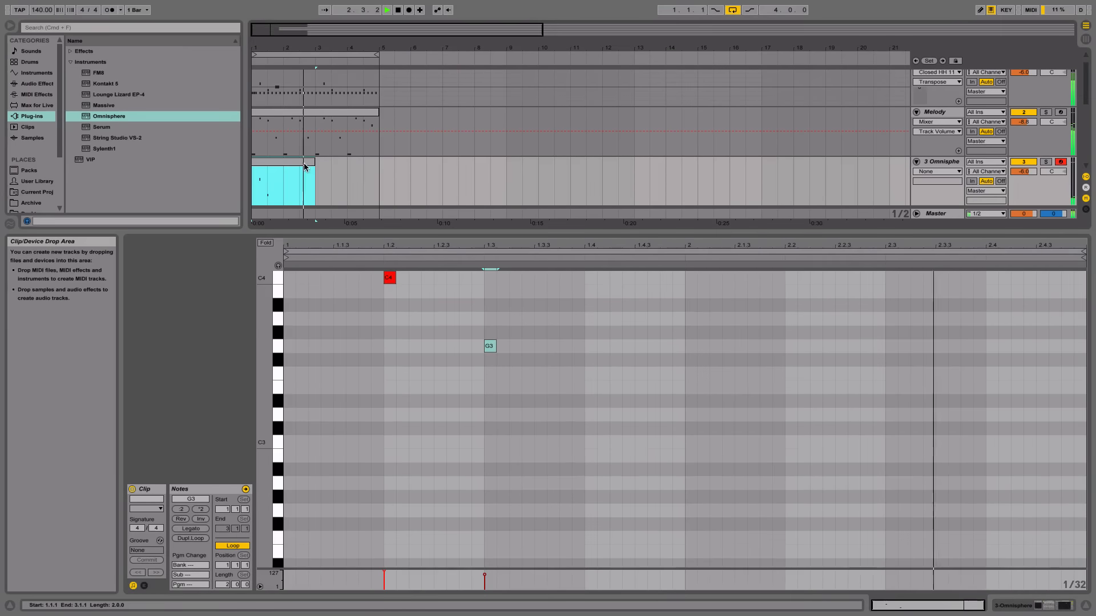
- Add a third note to the Omnisphere clip, place it on C3 at 1.4 and audition the phrase
double_click(552, 291)
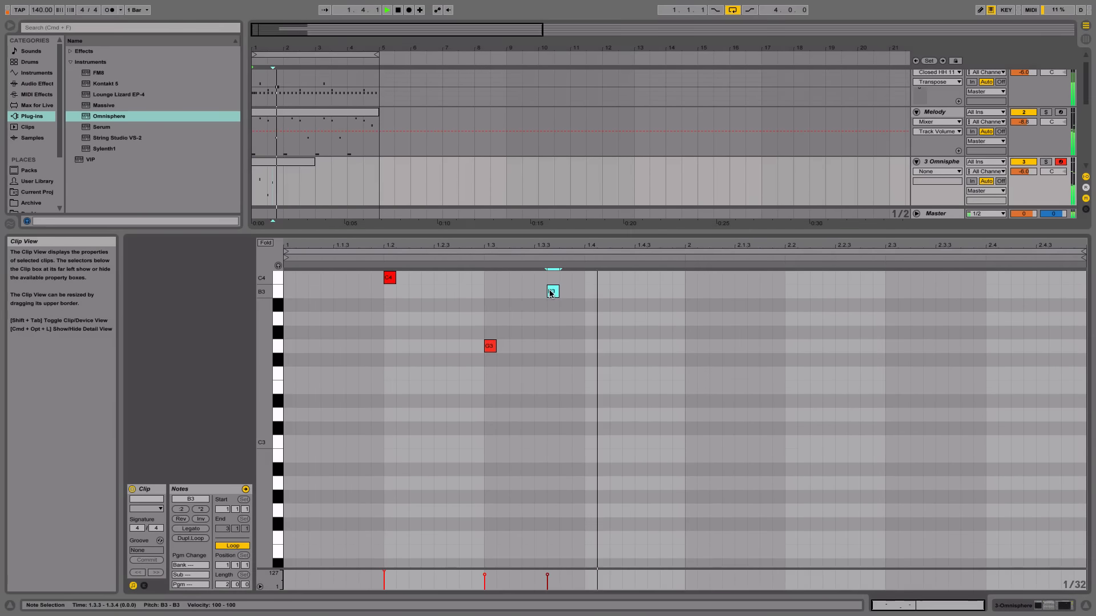
left_click_drag(550, 292, 587, 447)
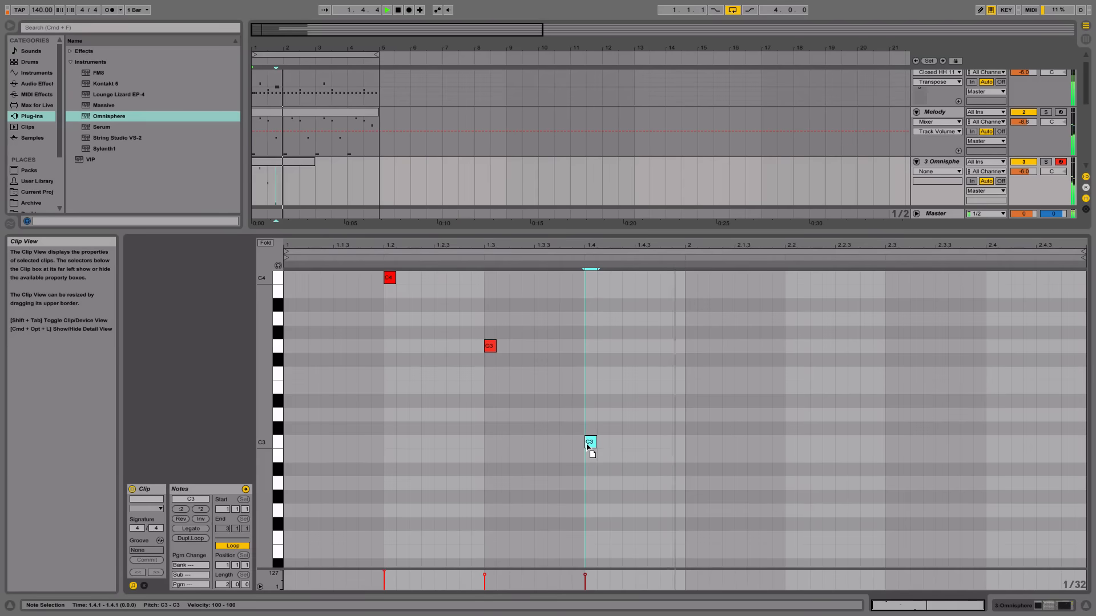
key("space")
left_click(274, 163)
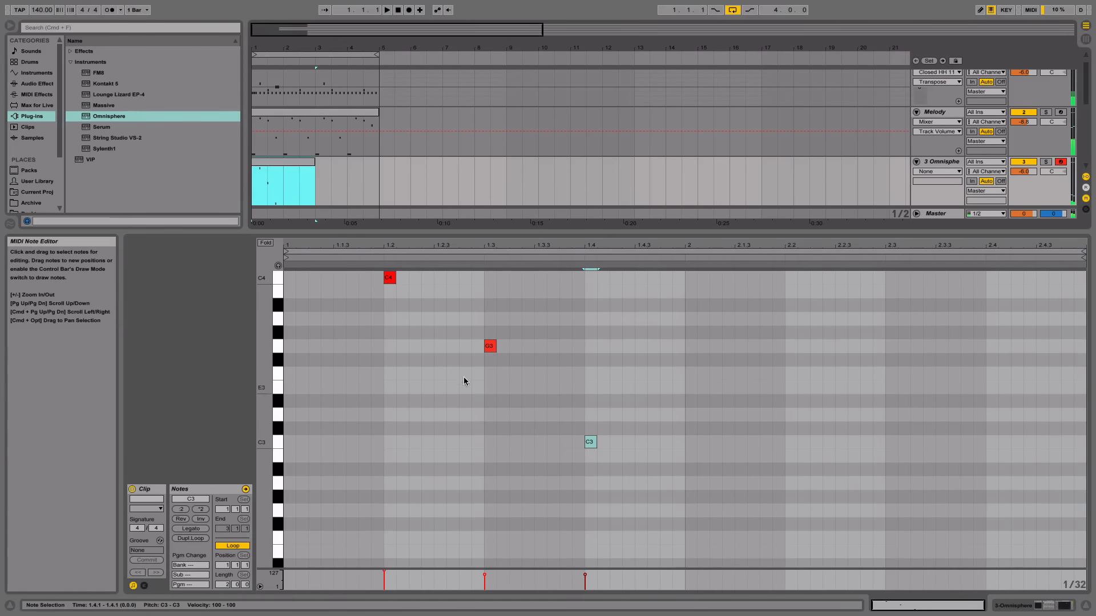
- Try the 1.2 note on C3 and the 1.4 note on D3 while playing back the beat
left_click_drag(392, 286, 394, 443)
key("space")
key("space")
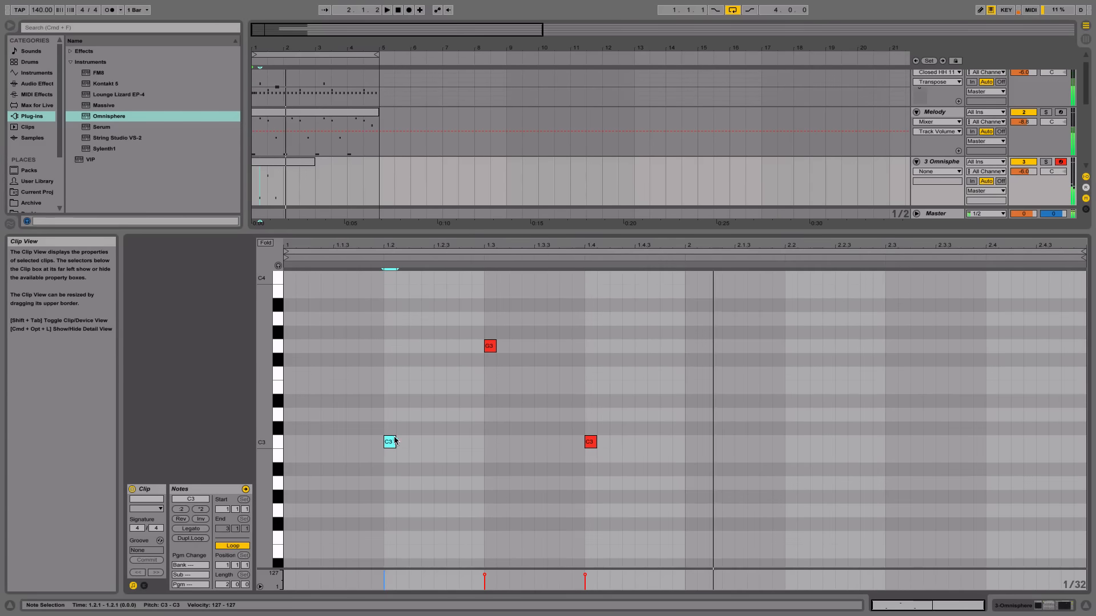
key("space")
mouse_move(590, 443)
left_mouse_down()
mouse_move(605, 377)
mouse_move(594, 387)
mouse_move(594, 377)
mouse_move(591, 425)
left_mouse_up()
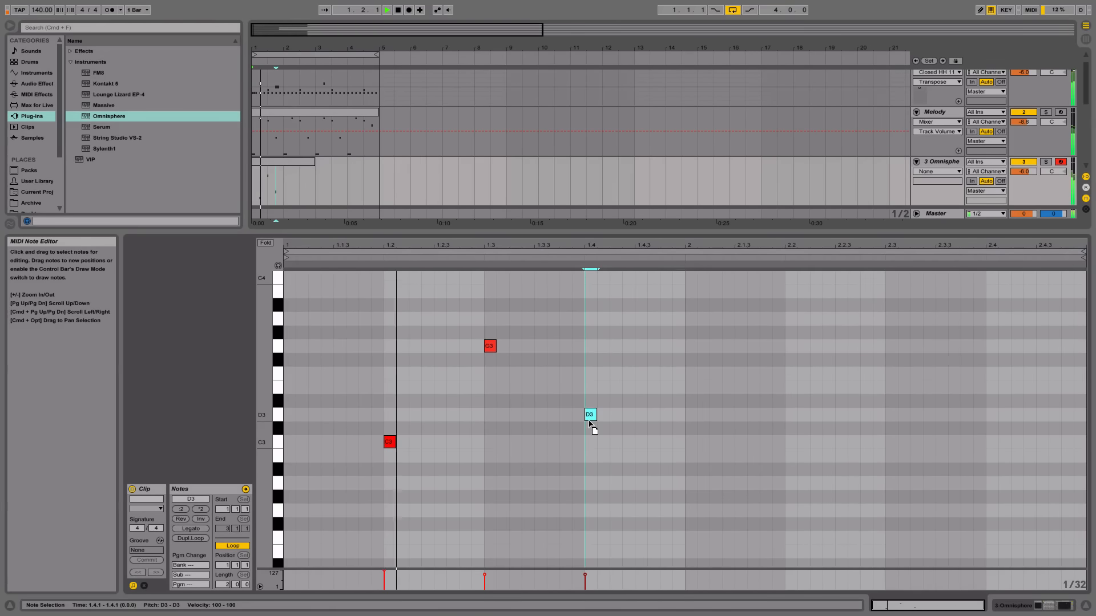
- Delete the G3 note, return the 1.2 note to C4 and move the D3 note to G3 at 1.3
double_click(490, 346)
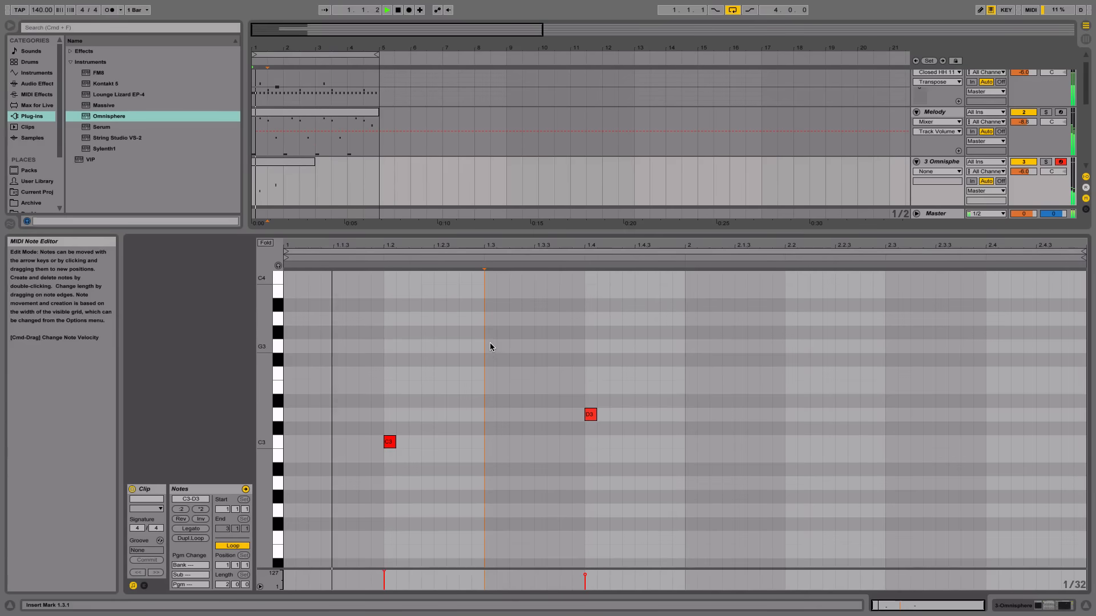
left_click_drag(388, 442, 385, 287)
left_click_drag(588, 416, 493, 352)
key("space")
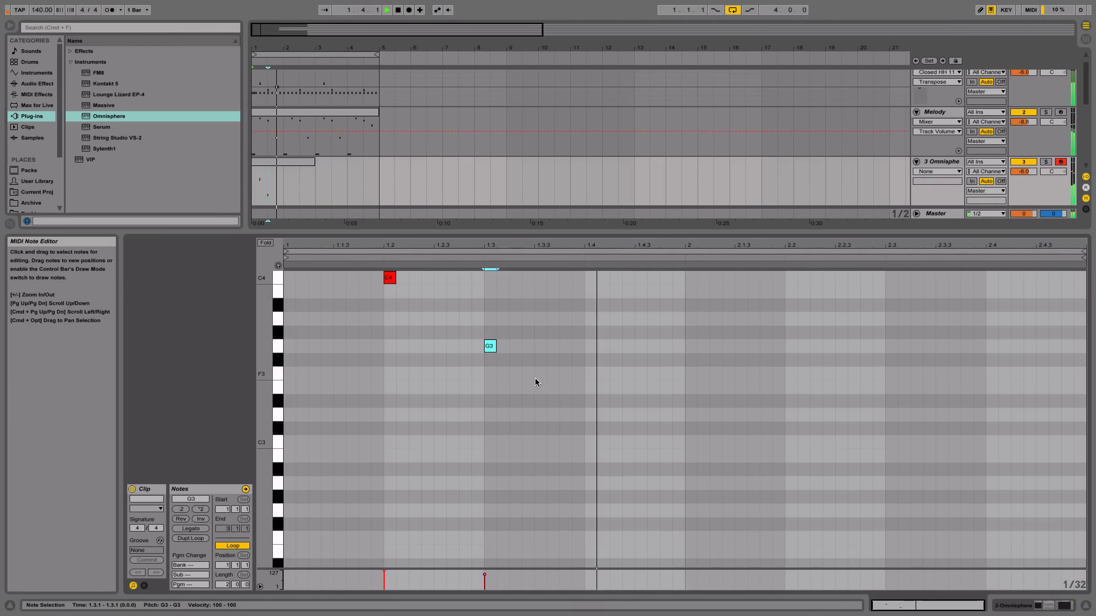
- Duplicate the two-bar Omnisphere clip to bar 3 and add a C4 note at 2.3 in the copy
left_click(309, 164)
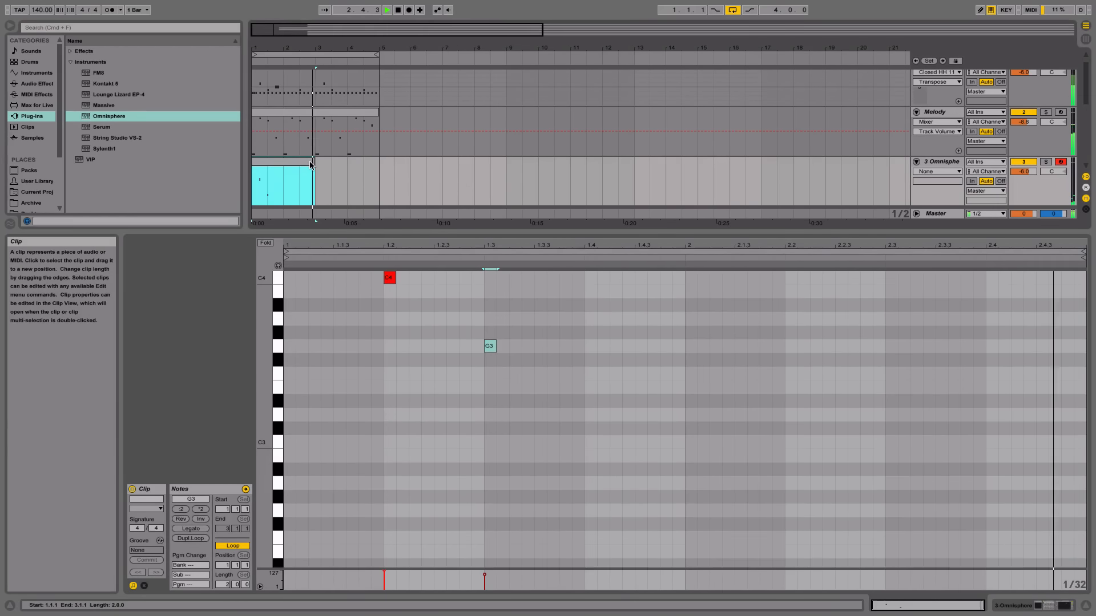
key("super+d")
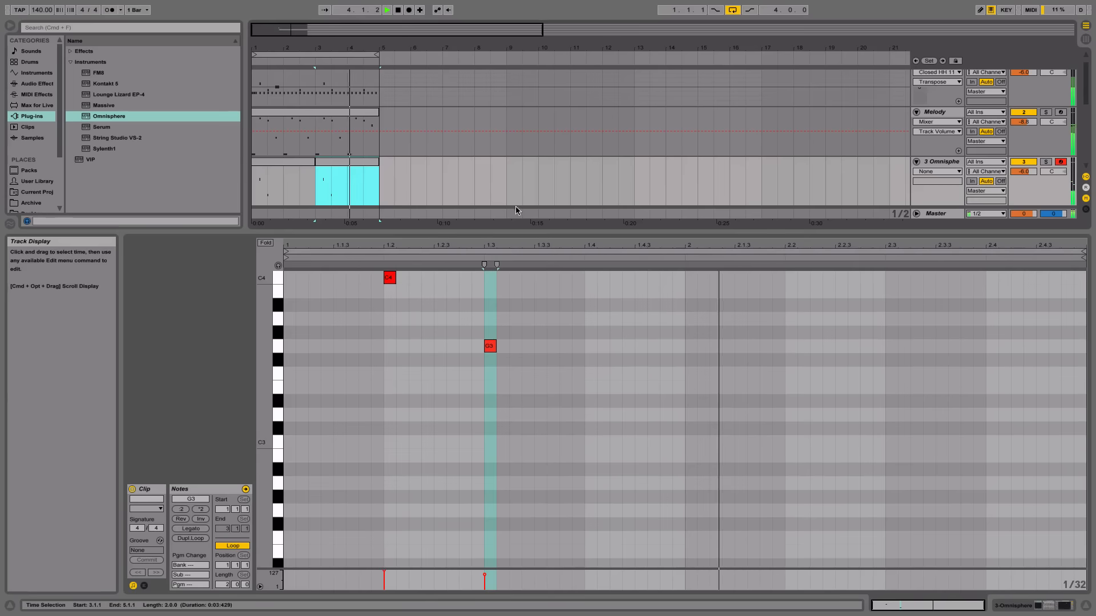
double_click(929, 294)
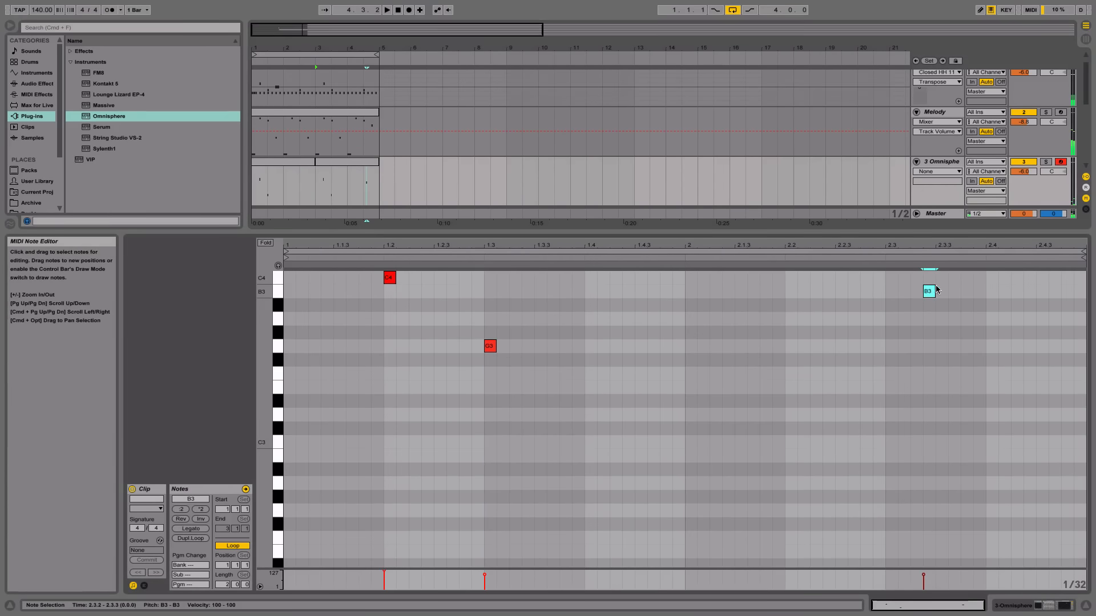
left_click_drag(930, 293, 890, 277)
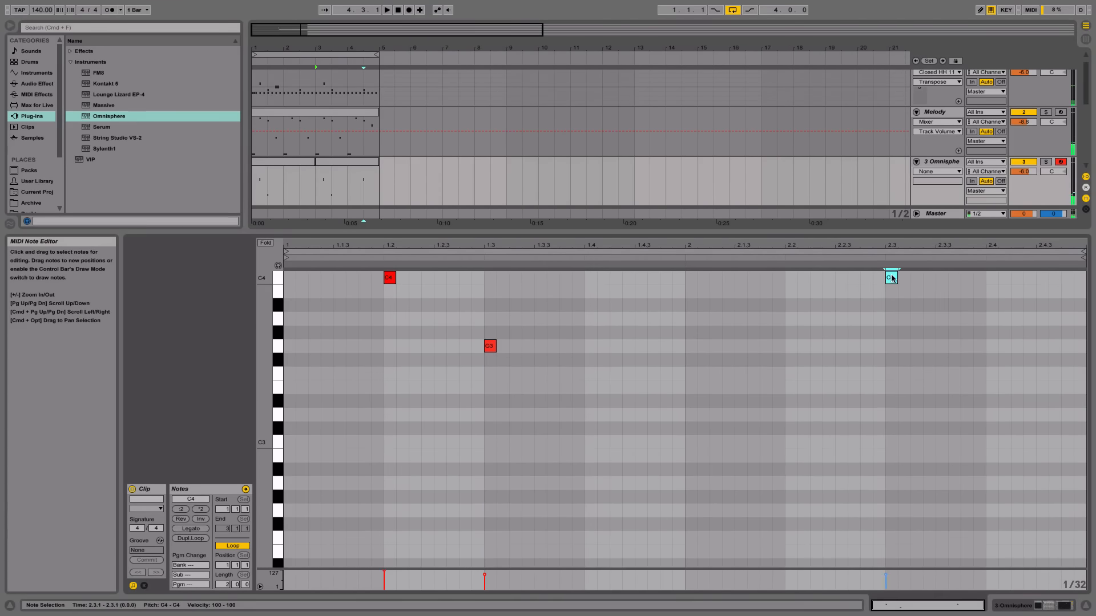
- Consolidate the two clips on the 3 Omnisphere track into one four-bar clip and lower the track's volume to -10 dB
key("space")
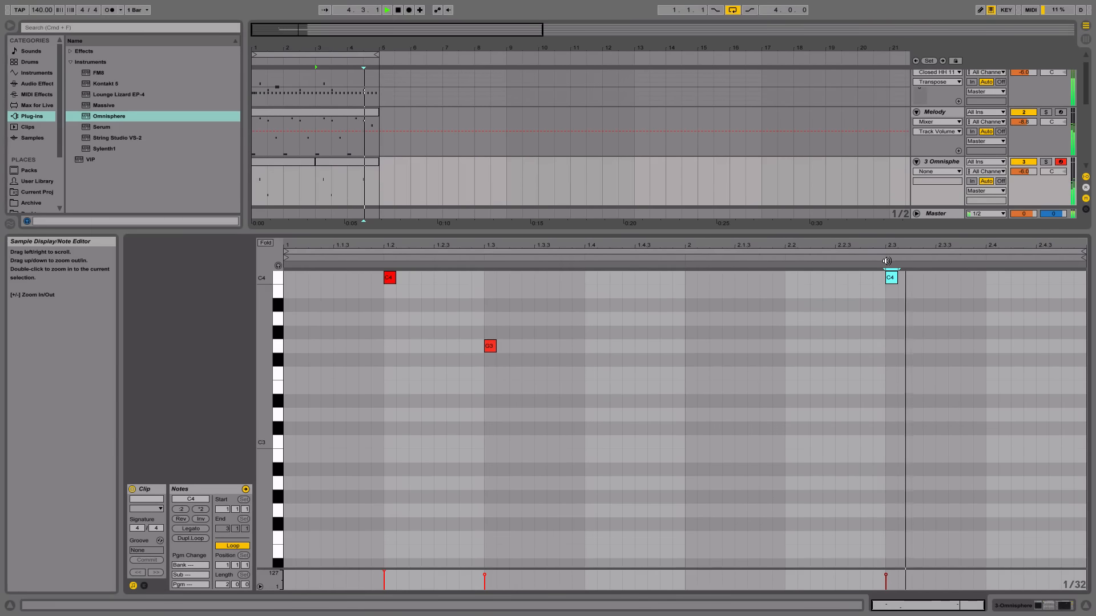
left_click(1085, 606)
left_click(355, 174)
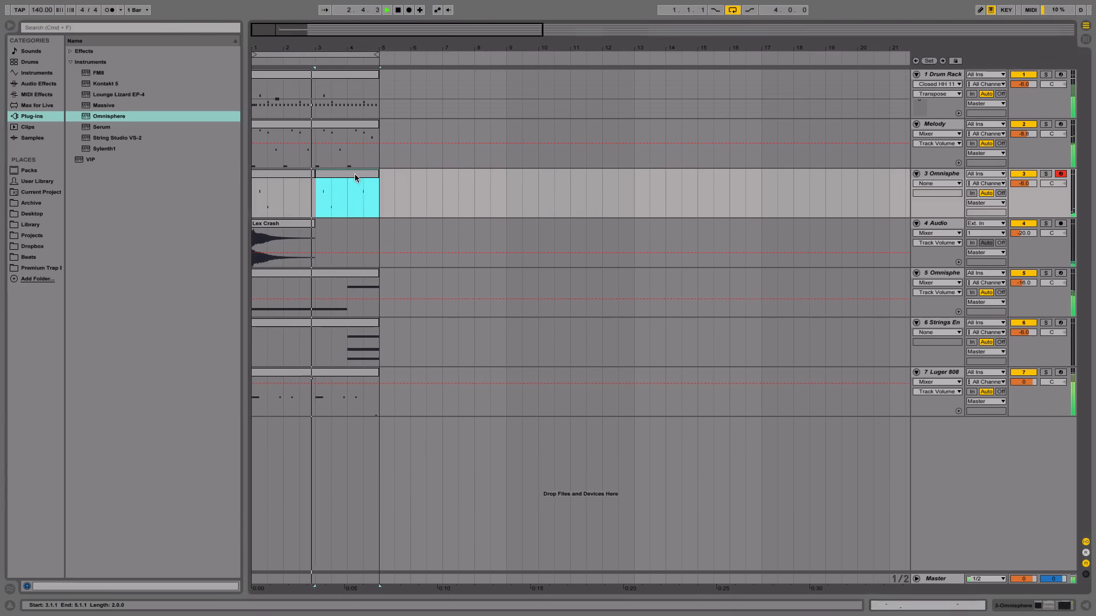
left_click(289, 173, "shift")
key("space")
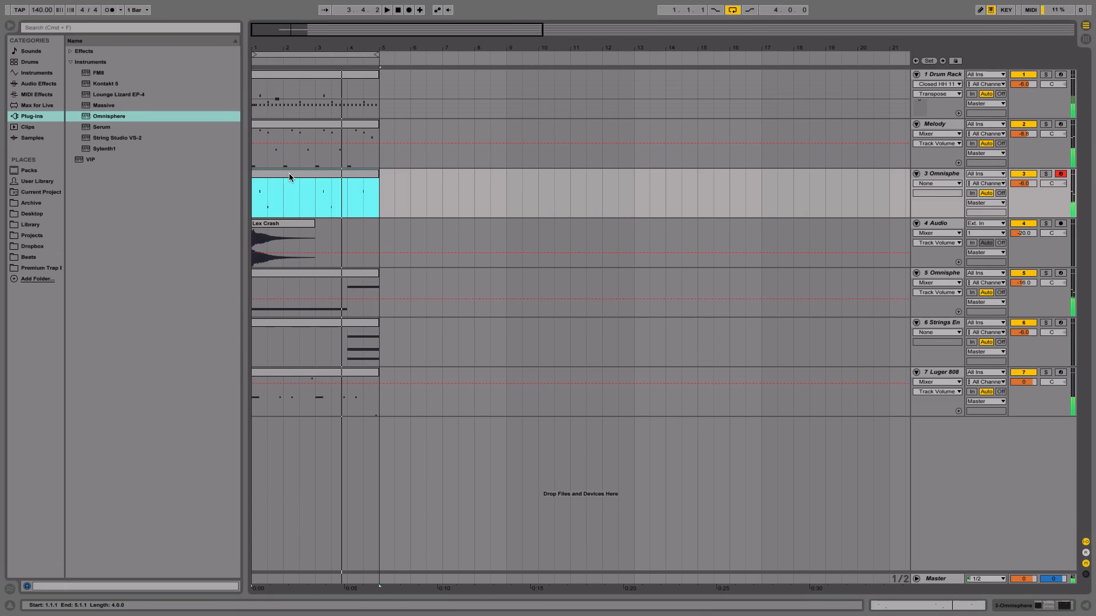
double_click(289, 173)
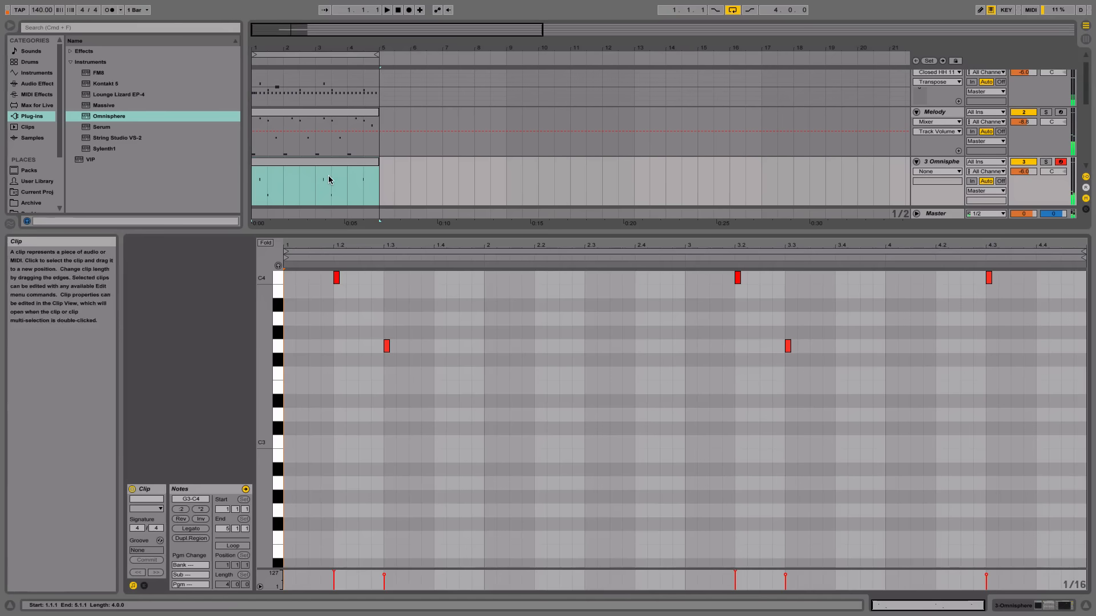
left_click(1086, 605)
left_click_drag(1024, 184, 1024, 191)
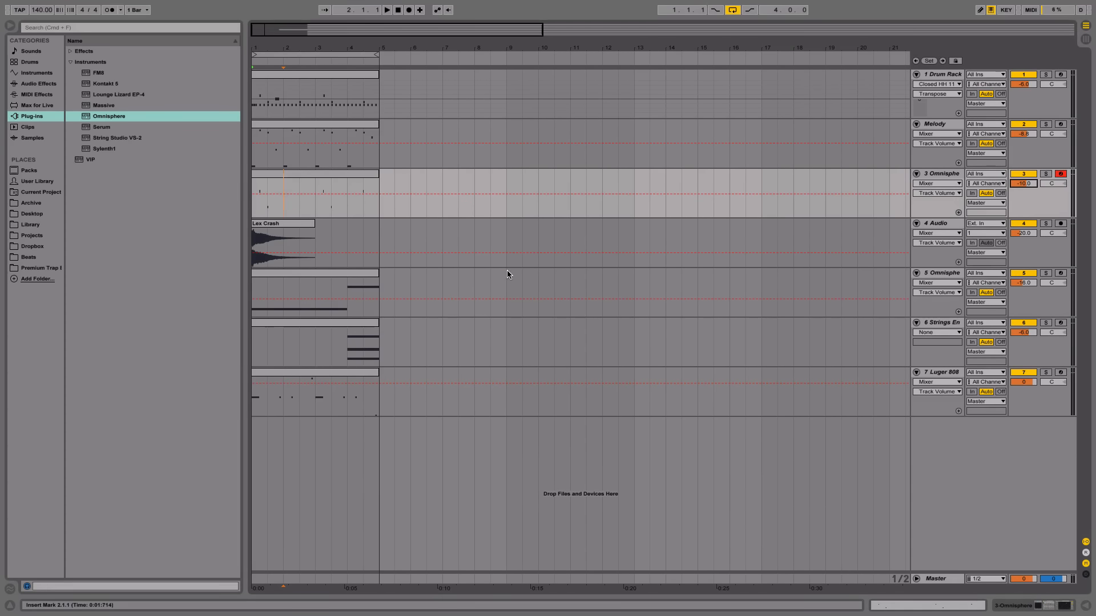
- On the strings track, collapse the Strings Ensemble Legato rack and turn the Quick-Edit rack's High Cut down to 30 Hz
double_click(936, 324)
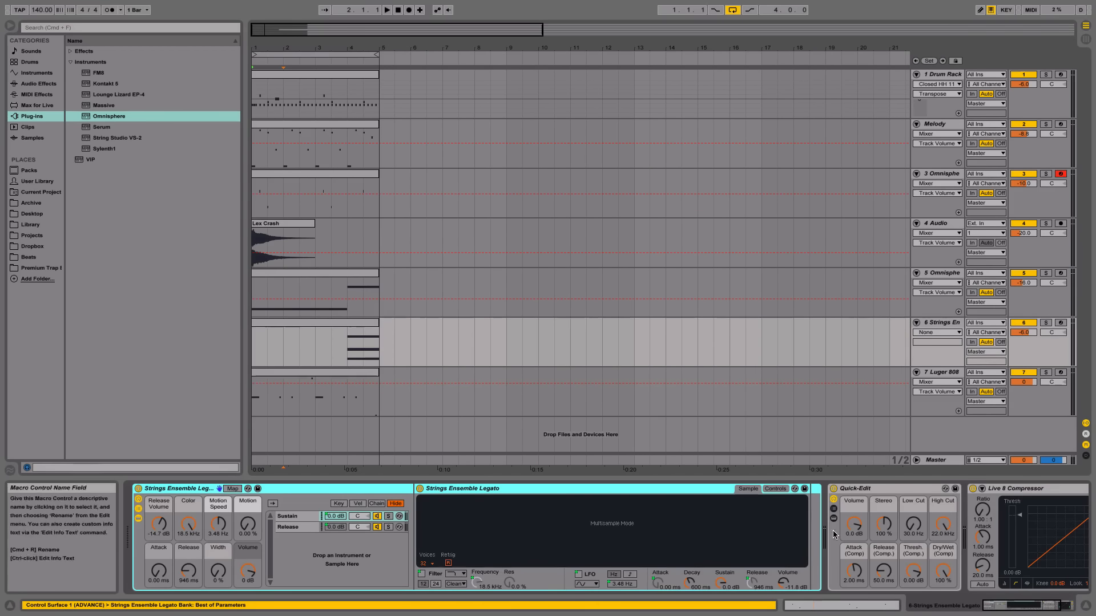
left_click(937, 379)
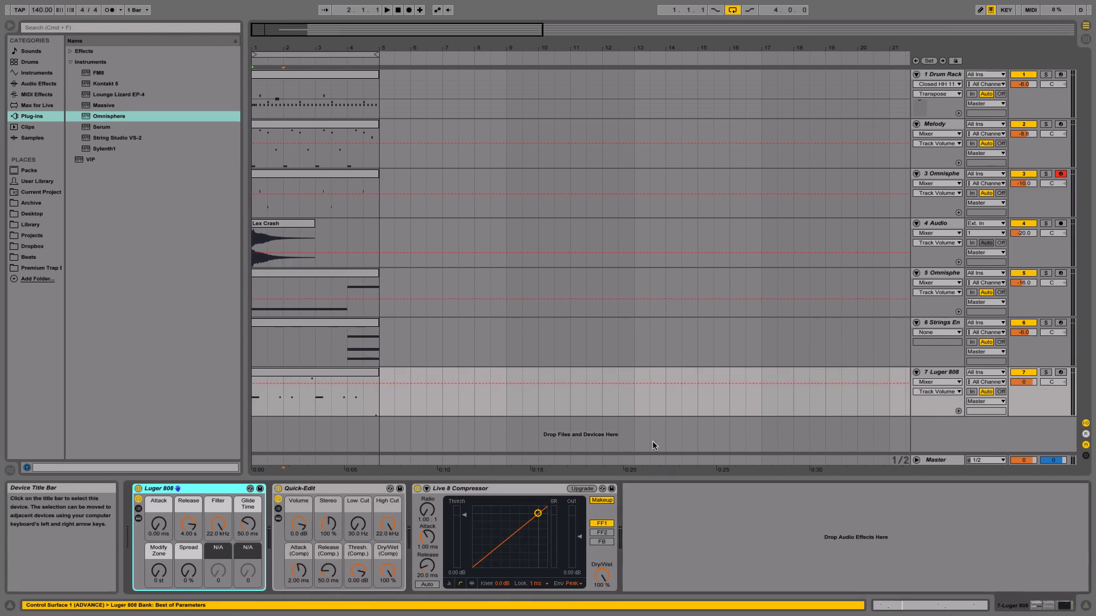
double_click(297, 489)
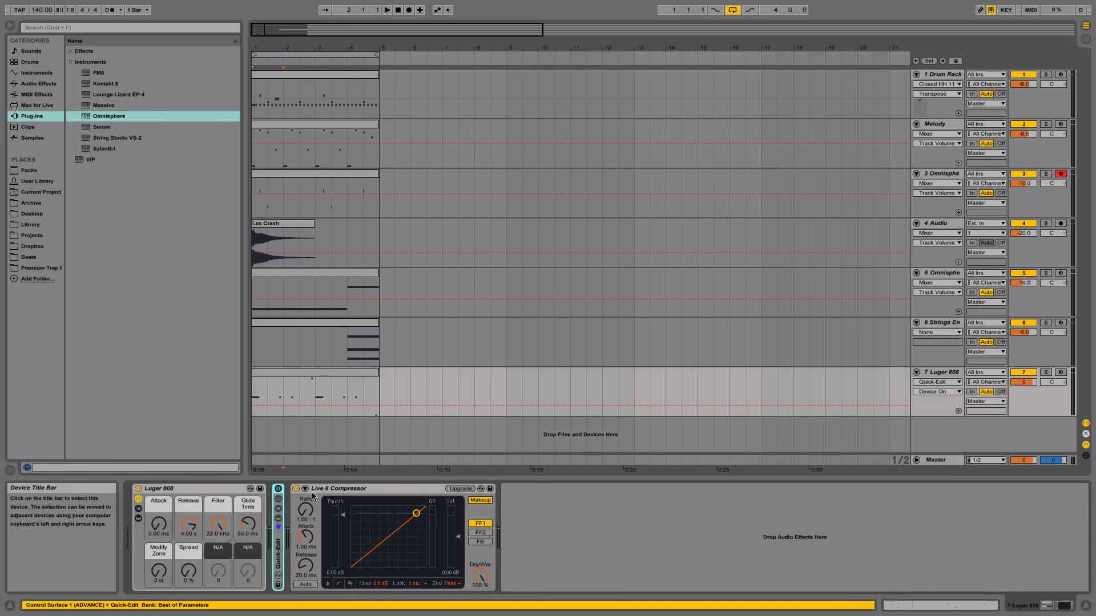
left_click(961, 325)
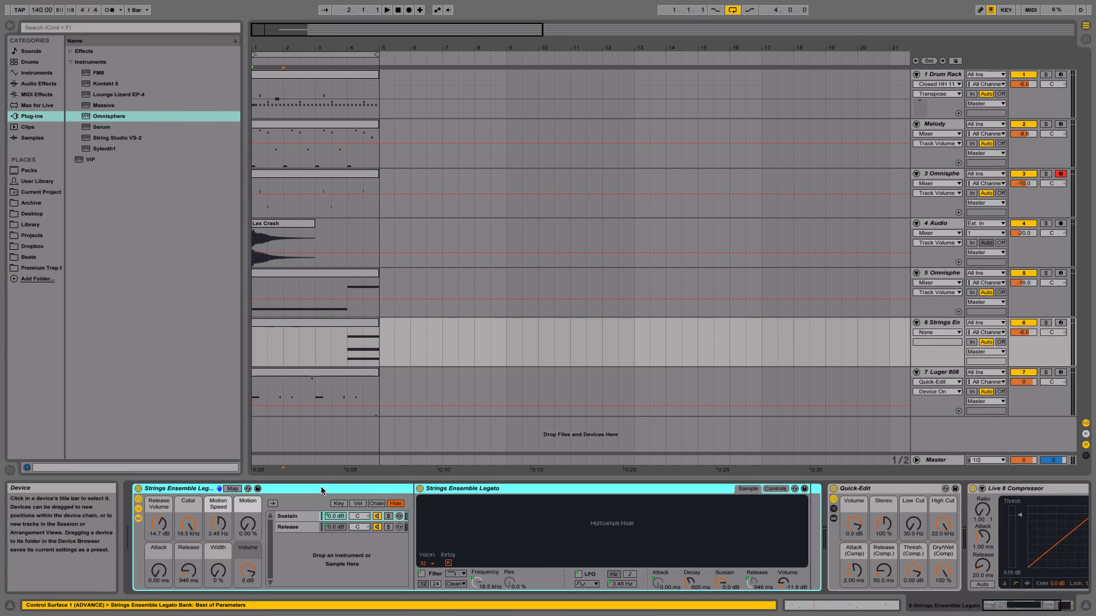
double_click(194, 488)
left_click(162, 489)
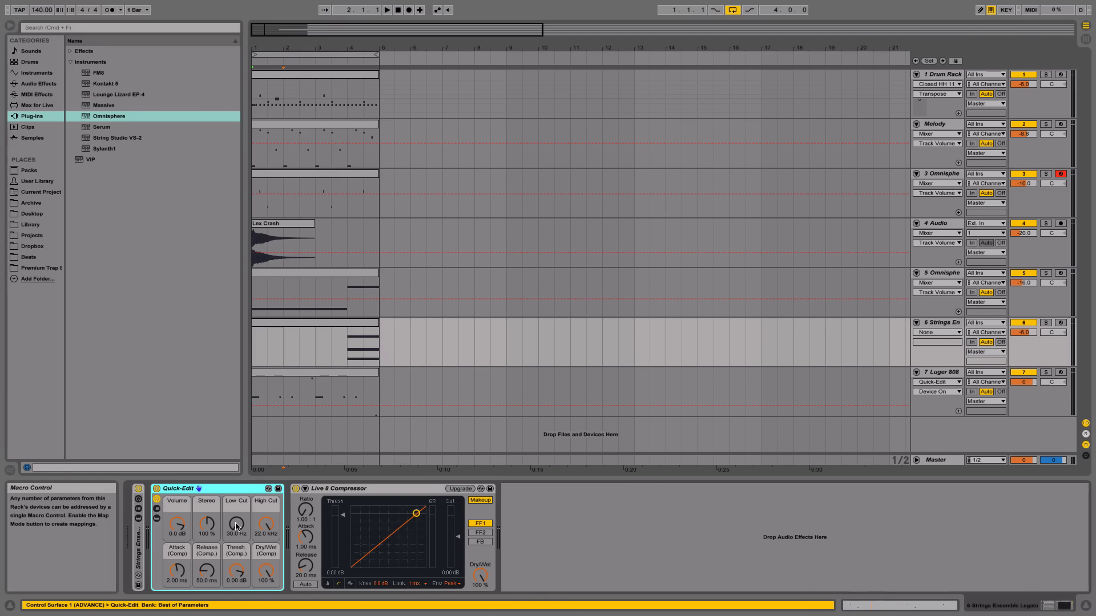
key("space")
left_click_drag(236, 526, 266, 593)
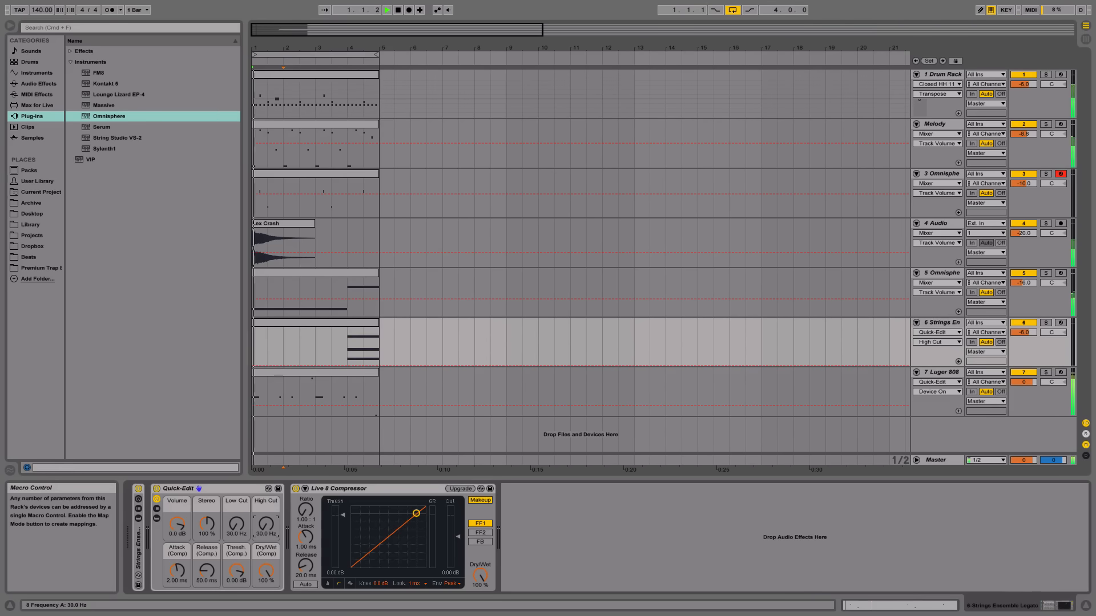
key("space")
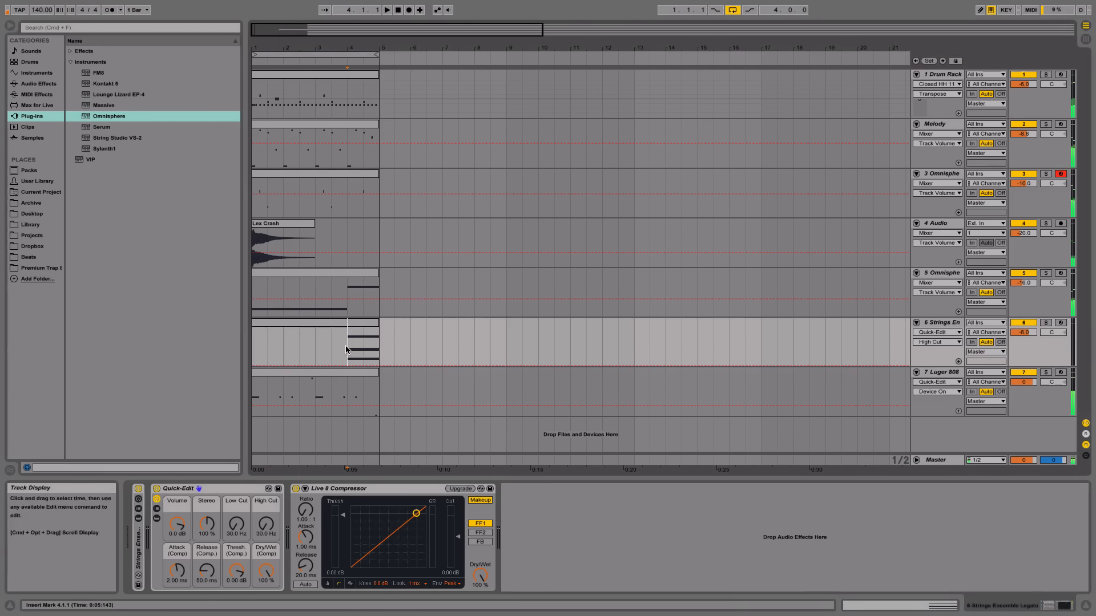
- Automate the strings track's High Cut with a ramp rising from bar 4 to bar 5, starting from a flat level of 665 Hz
left_click_drag(348, 345, 378, 346)
left_click(368, 364)
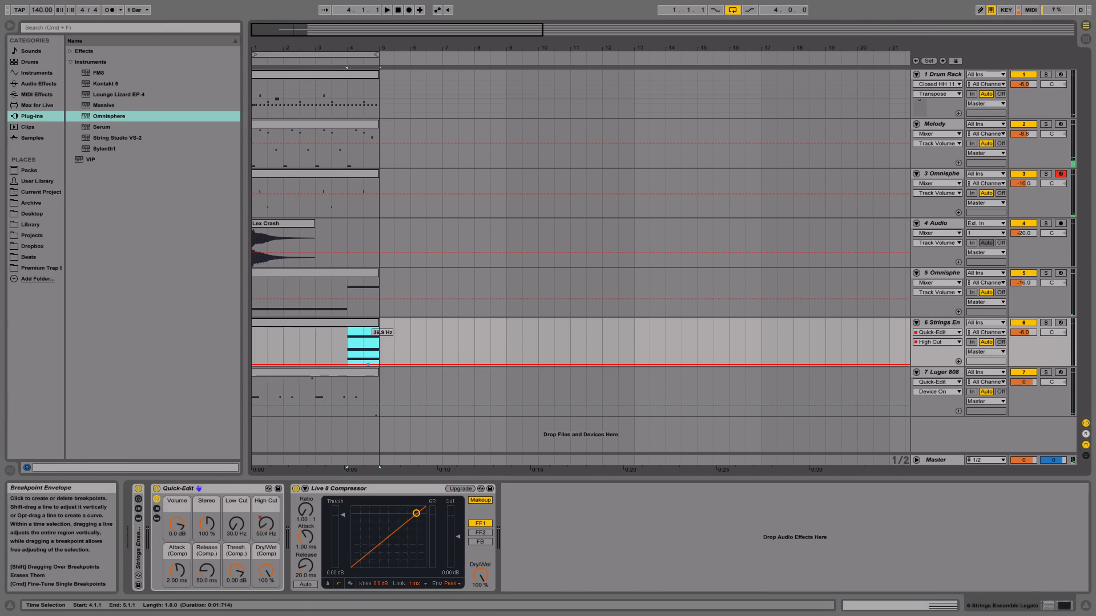
left_click_drag(368, 364, 350, 332)
left_click(347, 346)
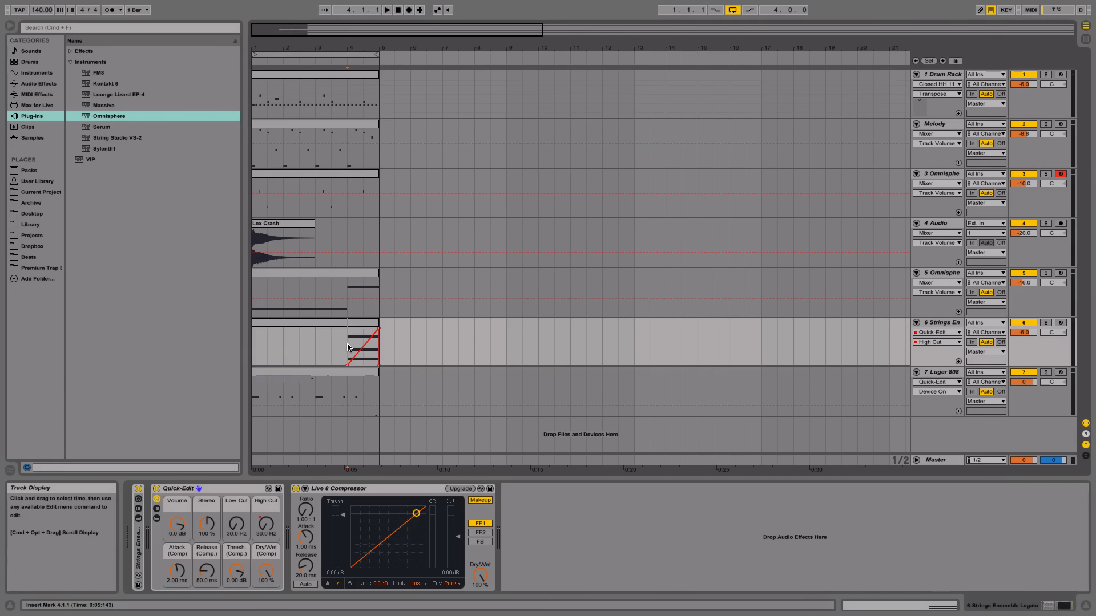
key("space")
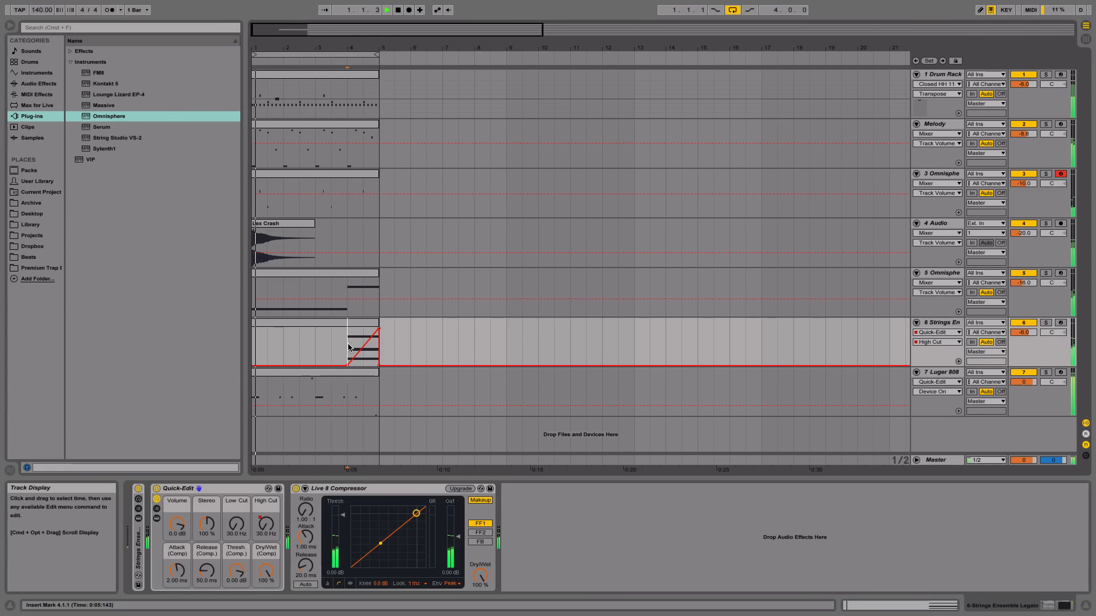
key("space")
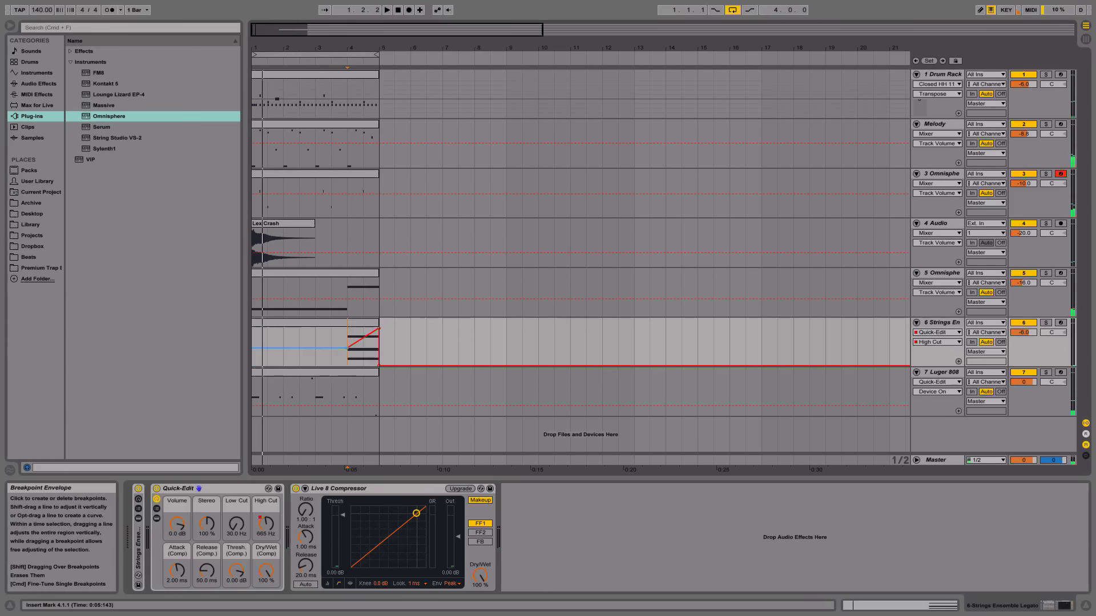
- Unfold the EQ Eight inside the strings track's Quick-Edit rack, raise the high-cut filter's Q to about 1.29 and audition it
left_click(157, 518)
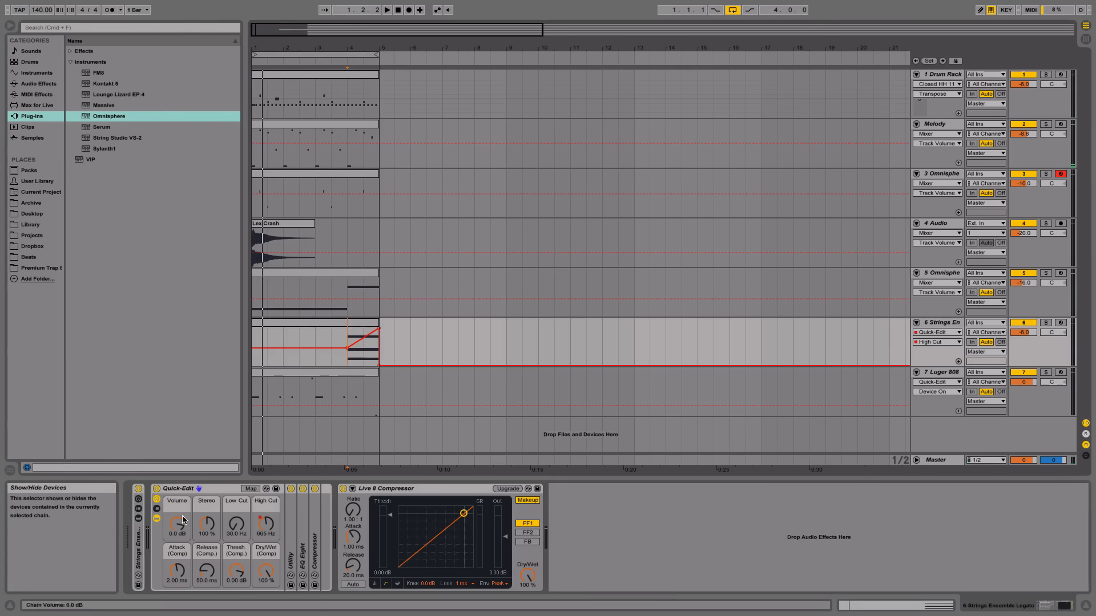
double_click(301, 534)
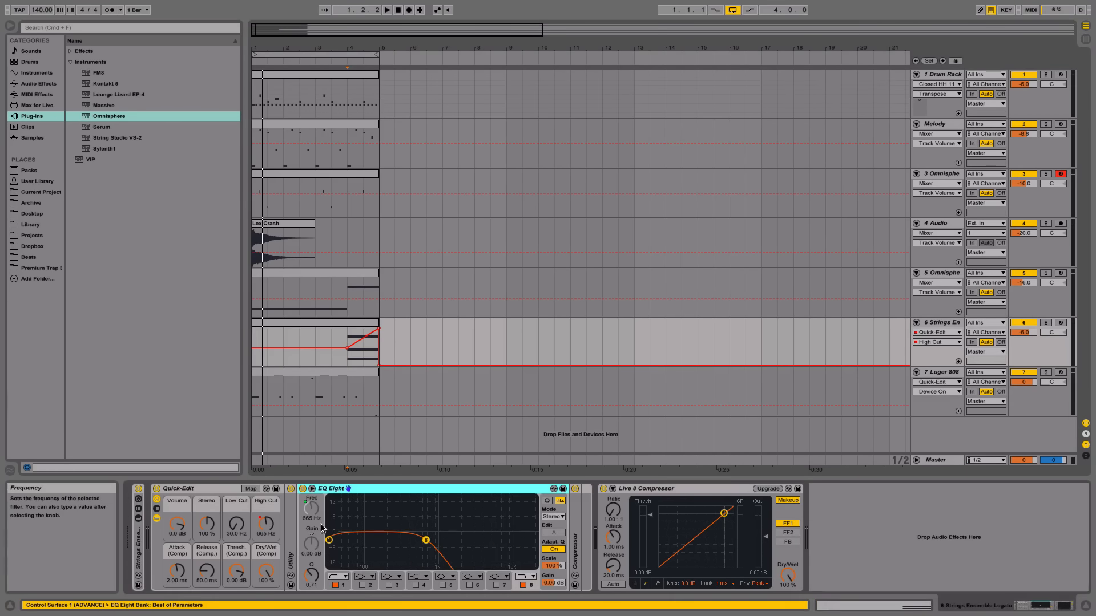
left_click_drag(426, 541, 426, 532)
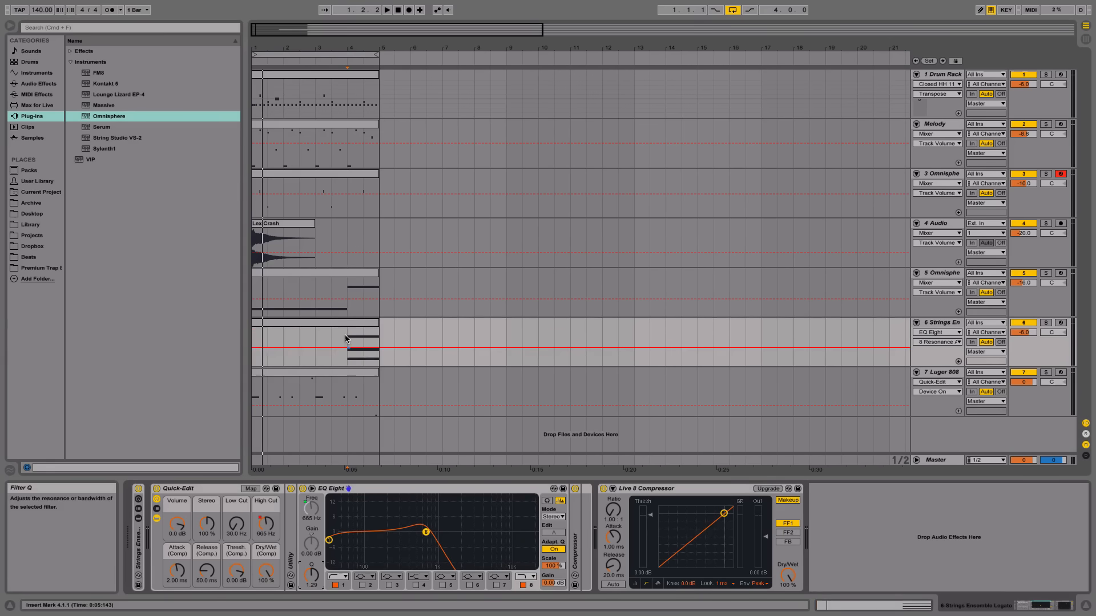
key("space")
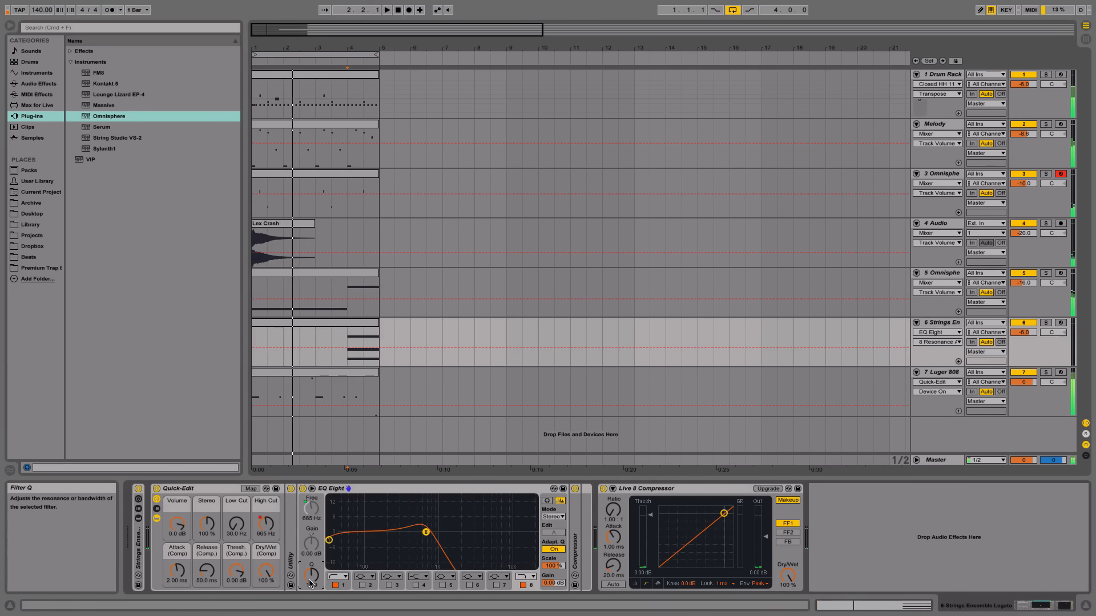
key("space")
- Try a lower Q of about 0.50 on the high-cut filter and play the loop
left_click_drag(310, 577, 309, 591)
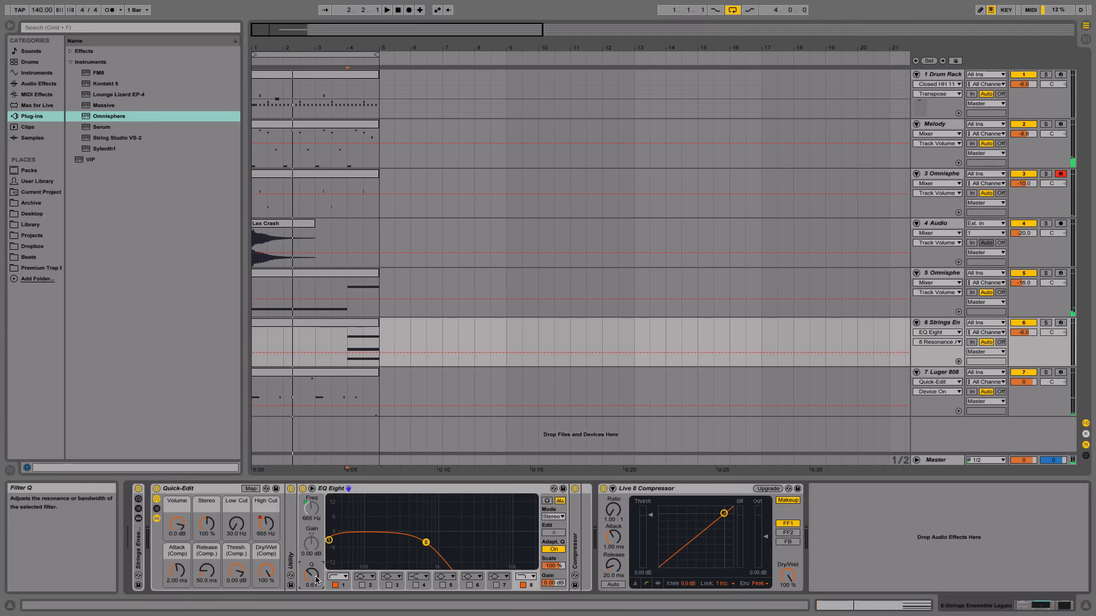
key("Return")
key("space")
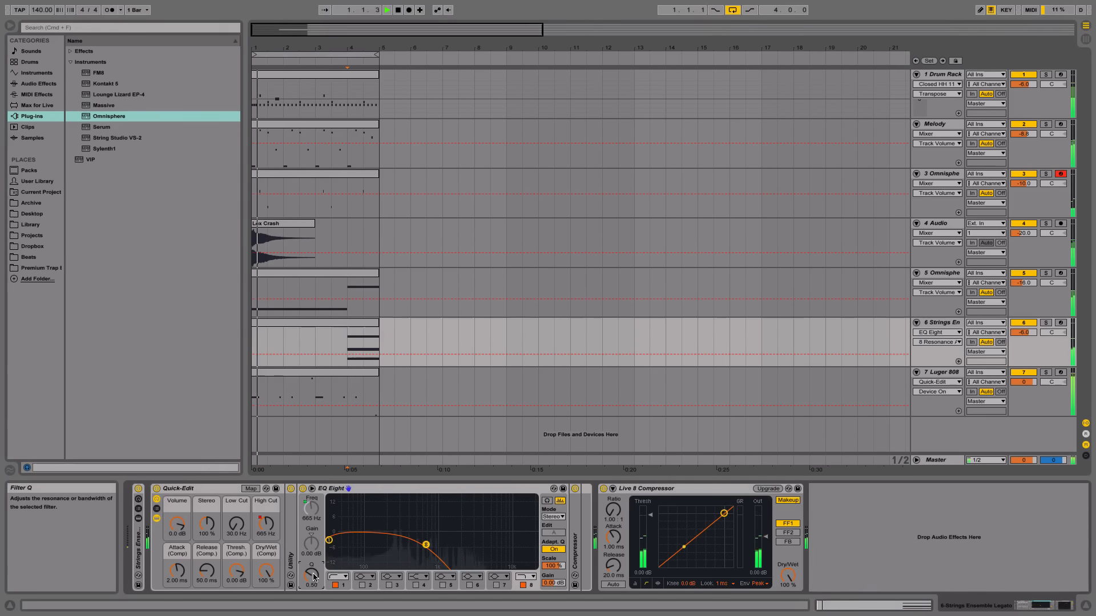
key("space")
- Set the high-cut filter's Q to 1.2 in EQ Eight, play the loop and hide the device view
left_click_drag(317, 574, 318, 560)
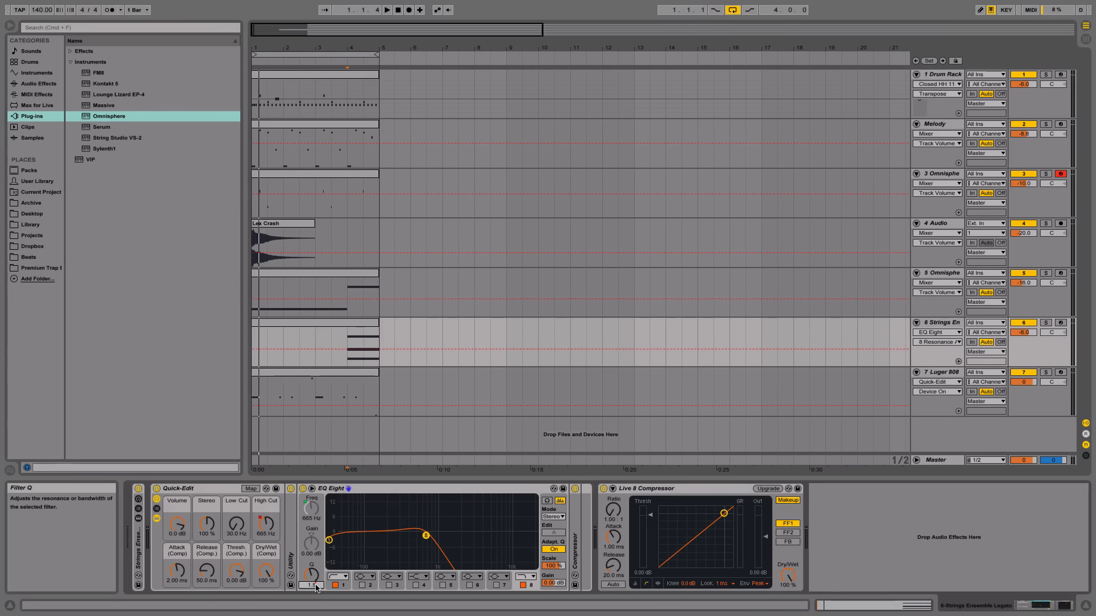
left_click_drag(318, 589, 318, 585)
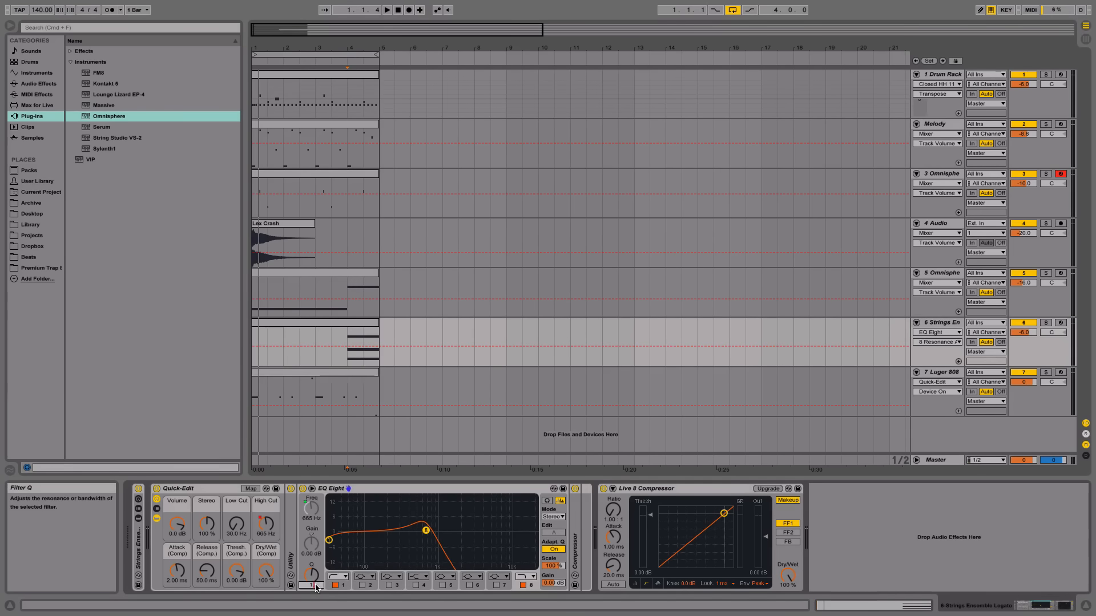
type("1.2")
key("Return")
key("space")
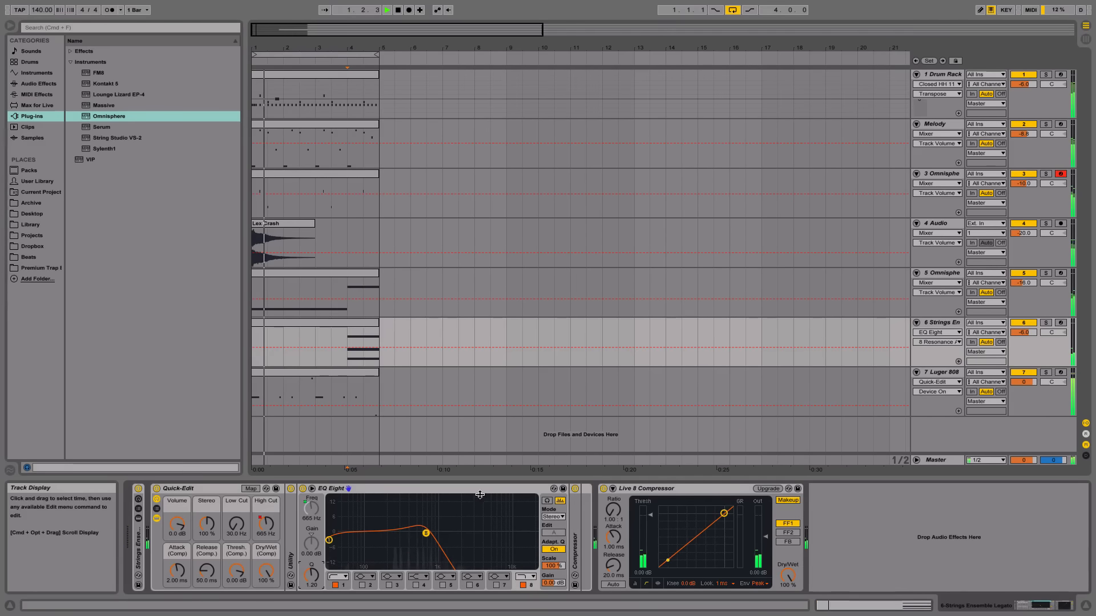
left_click(1085, 605)
- Display the strings track's Quick-Edit High Cut automation and lower its flat level before bar 4
left_click(946, 342)
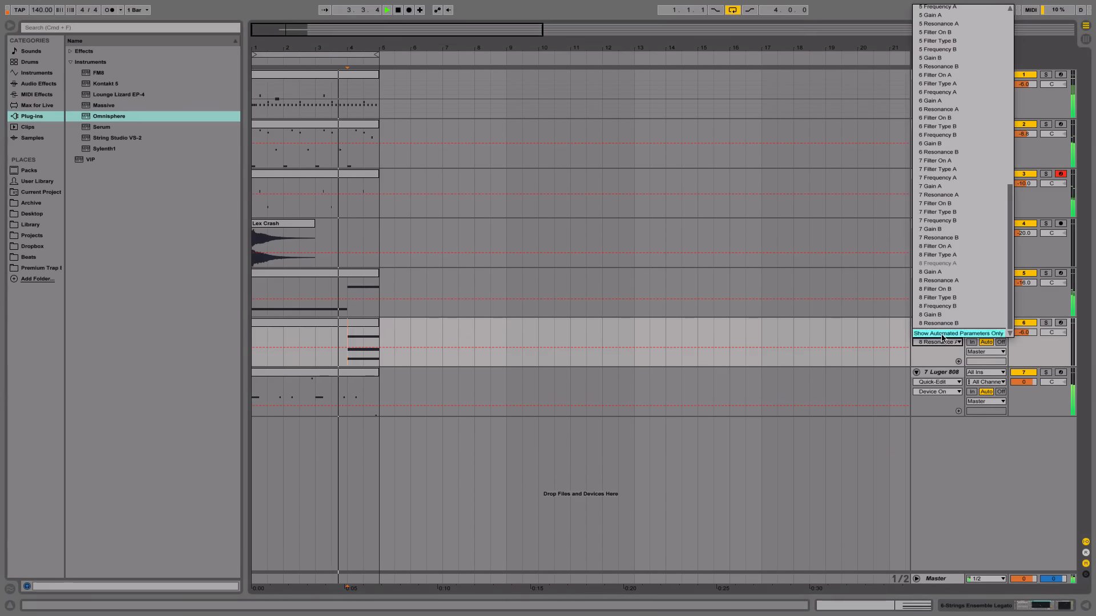
left_click(929, 354)
left_click(933, 333)
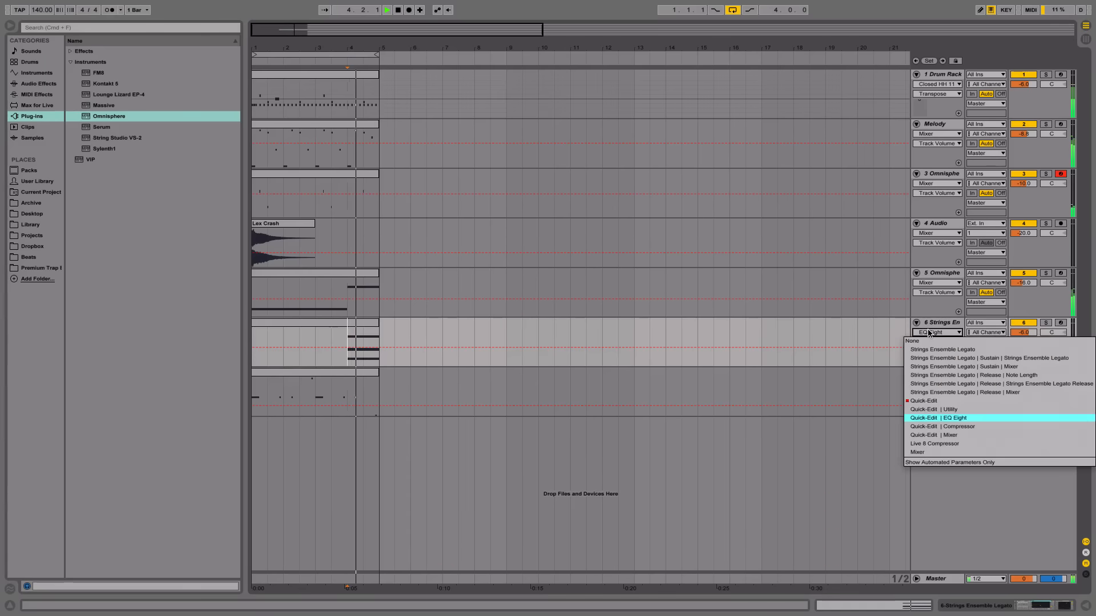
left_click(924, 400)
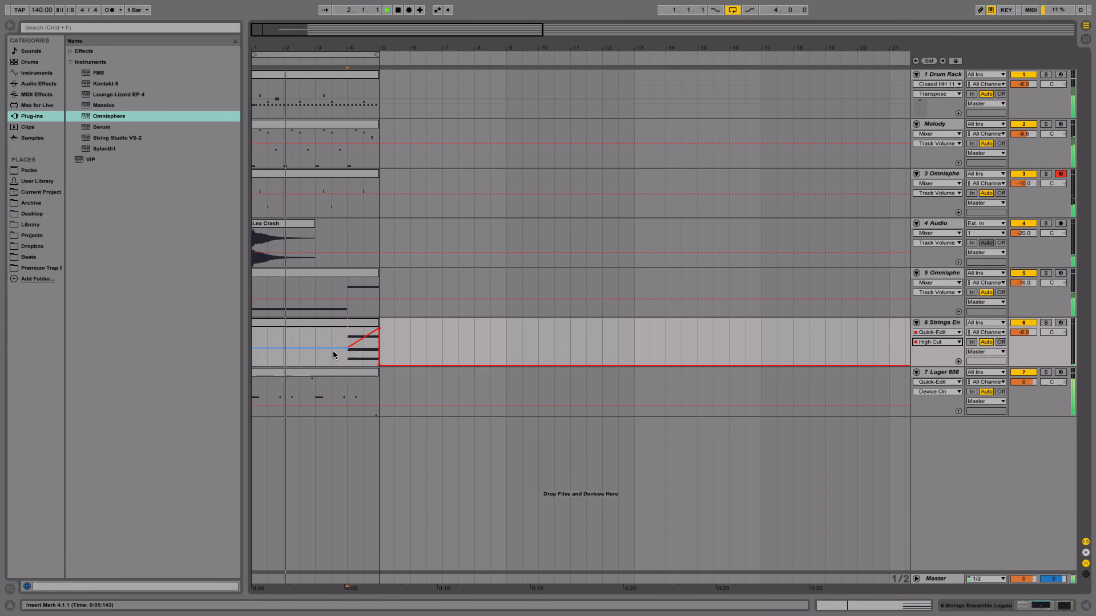
left_click_drag(333, 351, 333, 357)
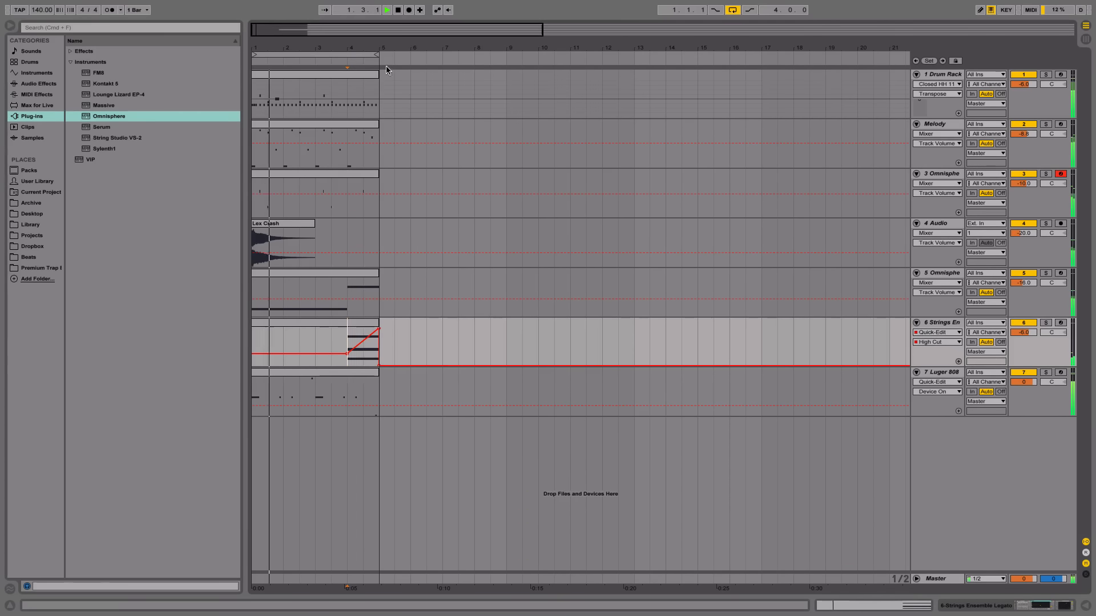
- Insert a new audio track directly below the 3 Omnisphere track
left_click_drag(392, 48, 392, 28)
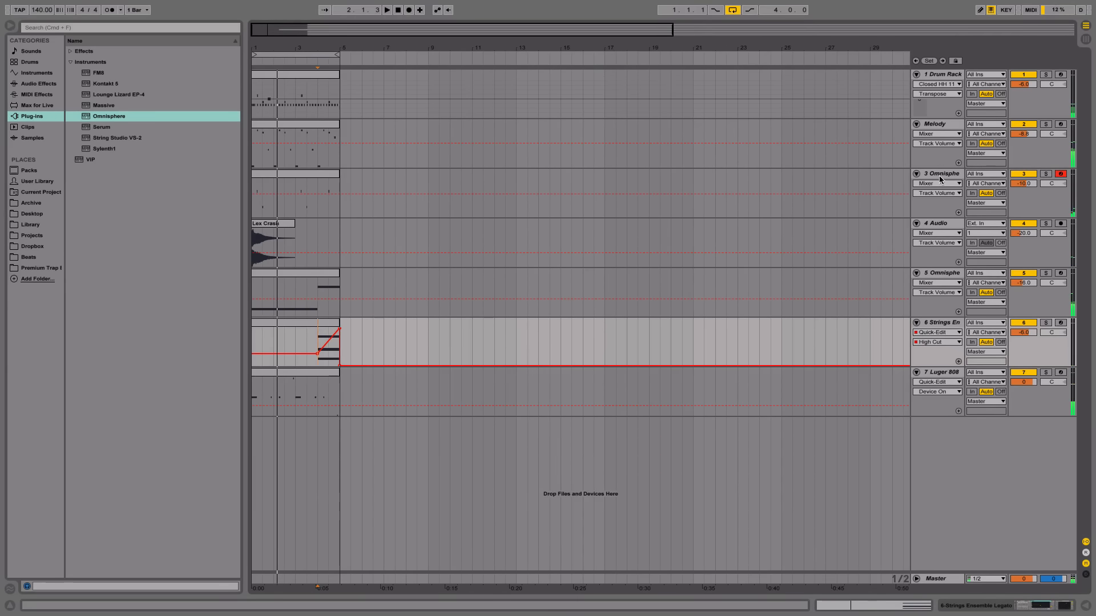
left_click(940, 178)
key("super+t")
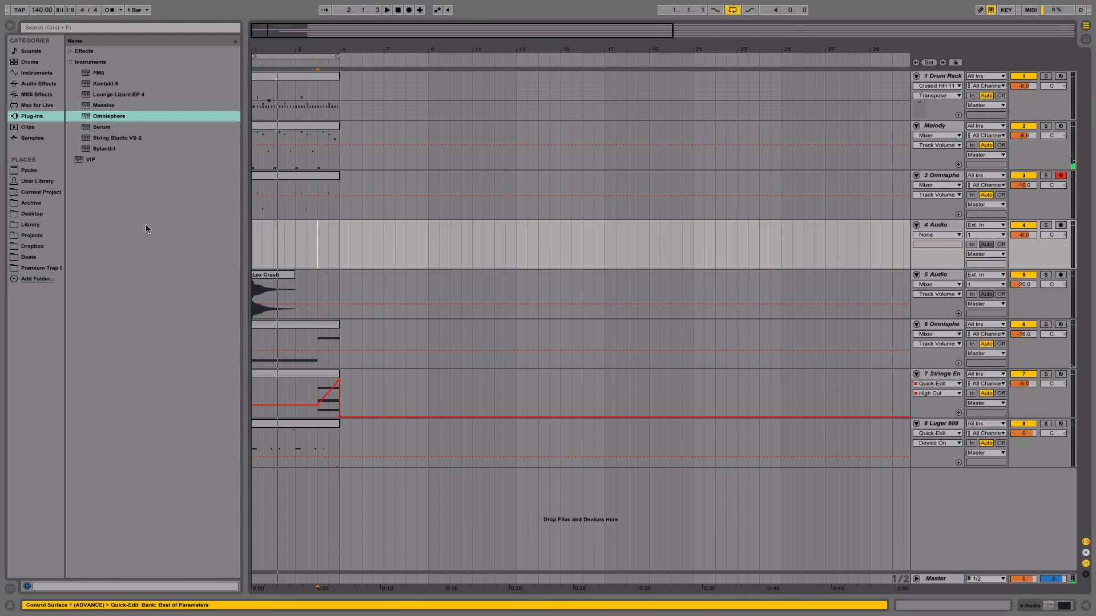
- Browse the Archive's Drum Kits to the Premium Trap Essentials kit and expand its Transitions - 24 folder
left_click(46, 201)
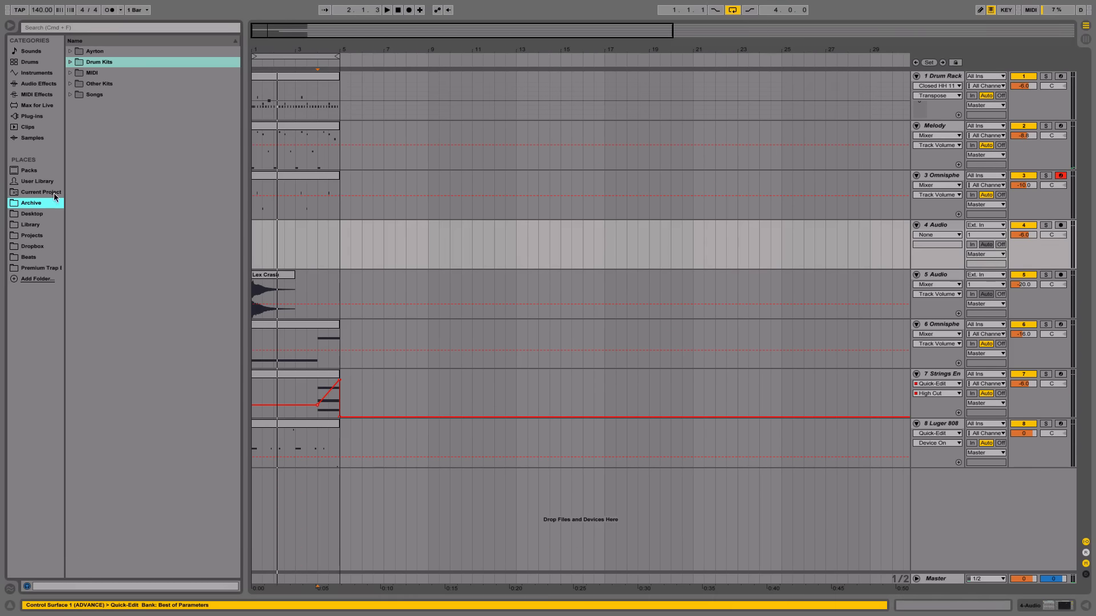
left_click(69, 62)
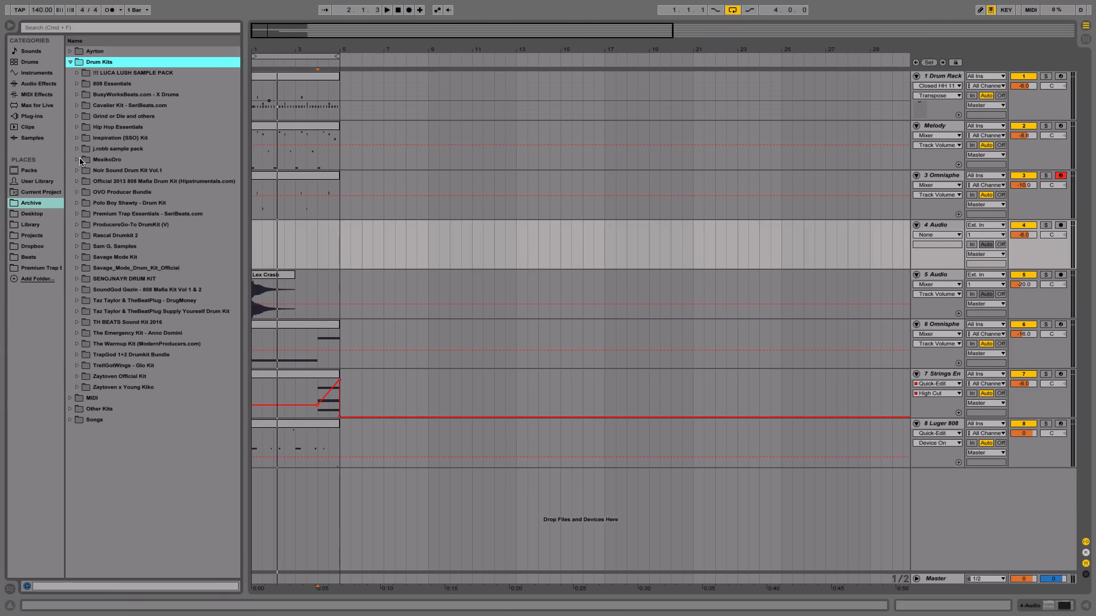
left_click(74, 214)
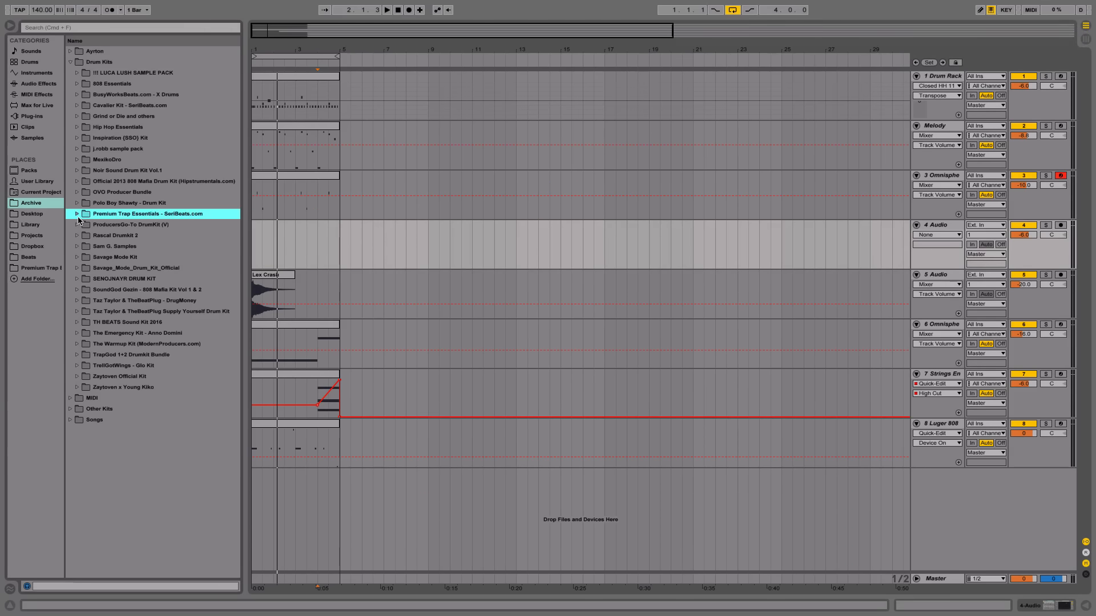
left_click(77, 215)
left_click(81, 311)
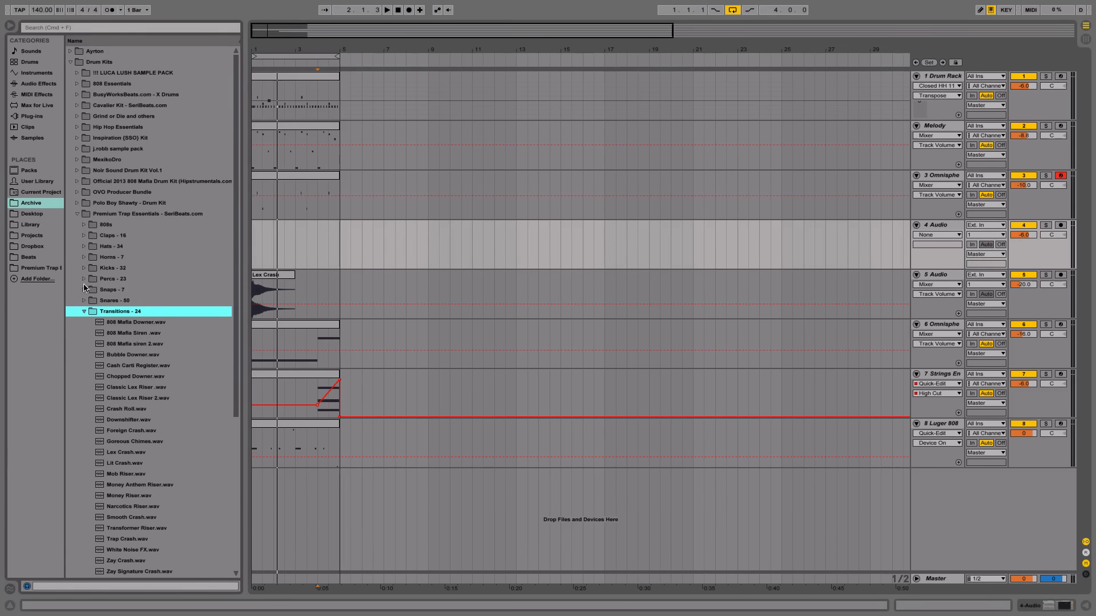
- Expand the kit's Horns - 7 folder and preview the Brass Hit C.wav sample
left_click(85, 257)
left_click(154, 270)
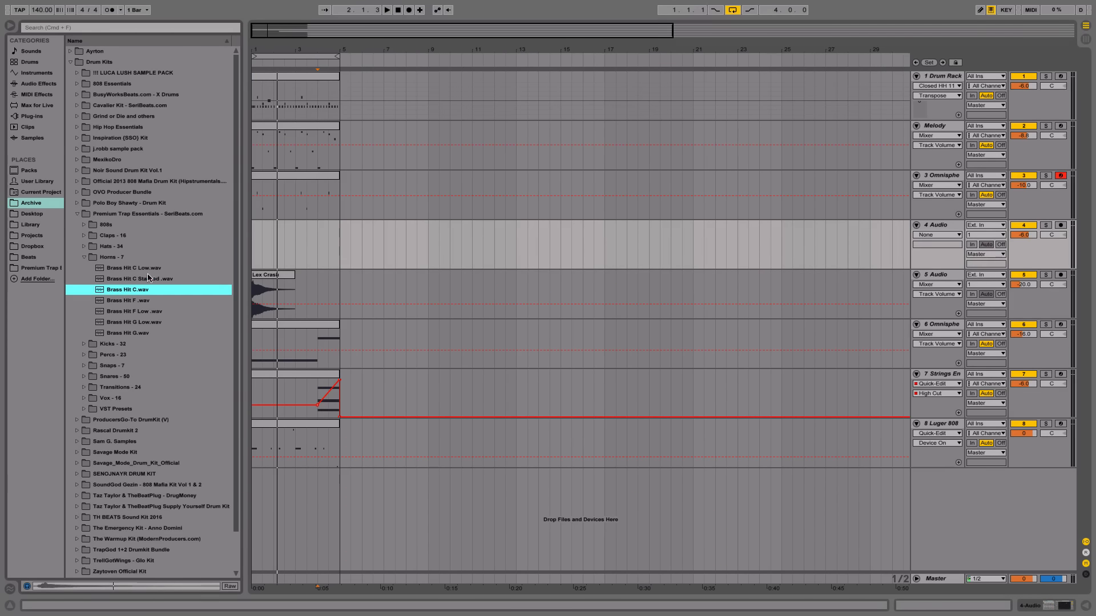
- Try Brass Hit C.wav at the start of the 4 Audio track, showing its sample view and playing the loop
left_click_drag(122, 294, 257, 251)
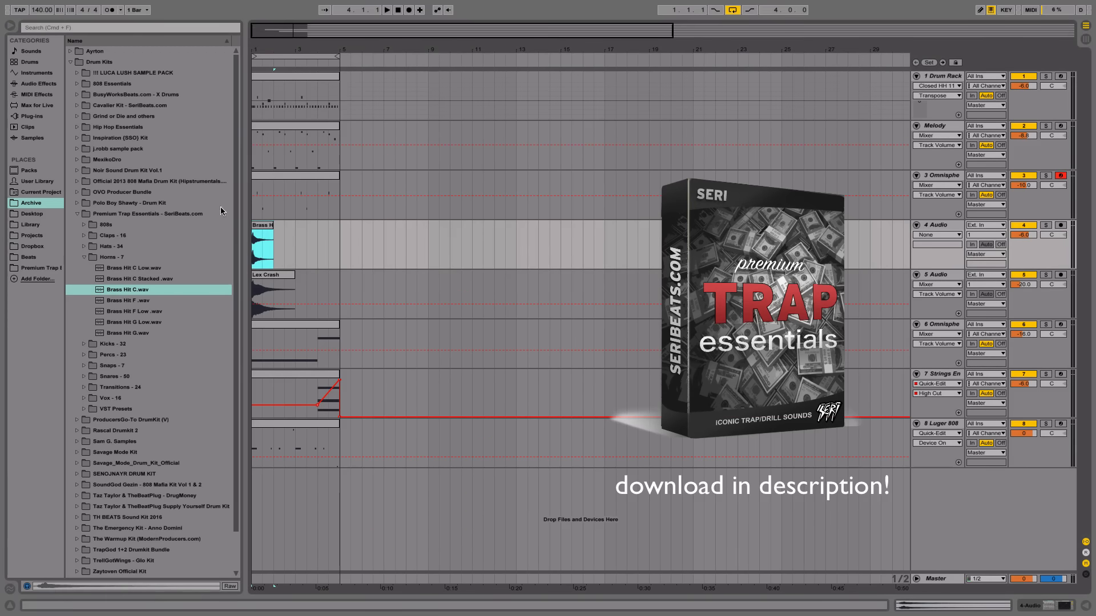
left_click_drag(267, 51, 264, 191)
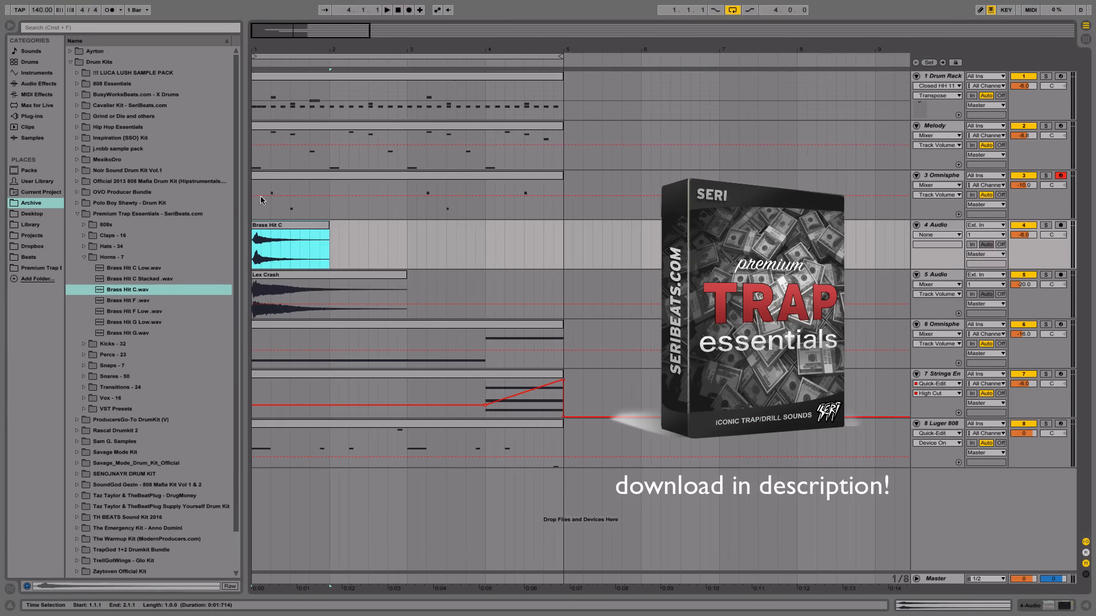
double_click(277, 223)
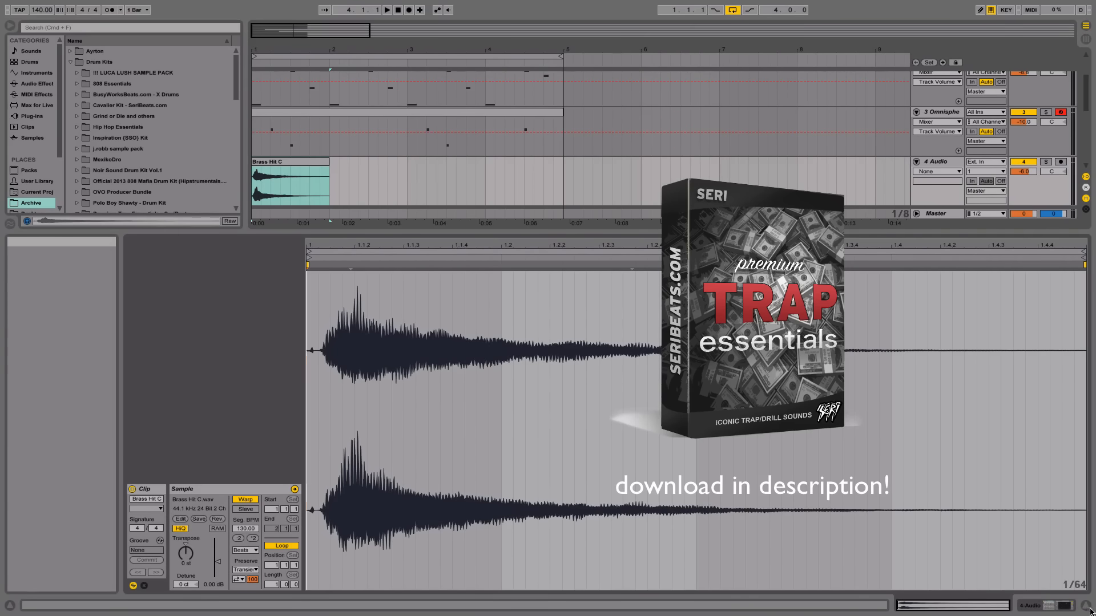
key("space")
key("space")
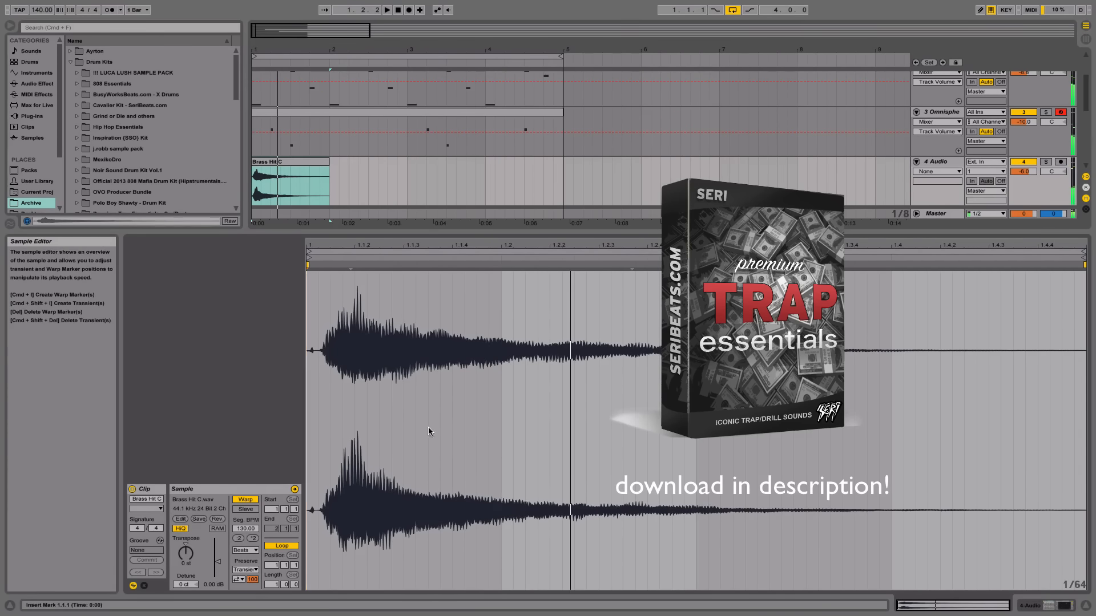
double_click(309, 267)
key("space")
key("space")
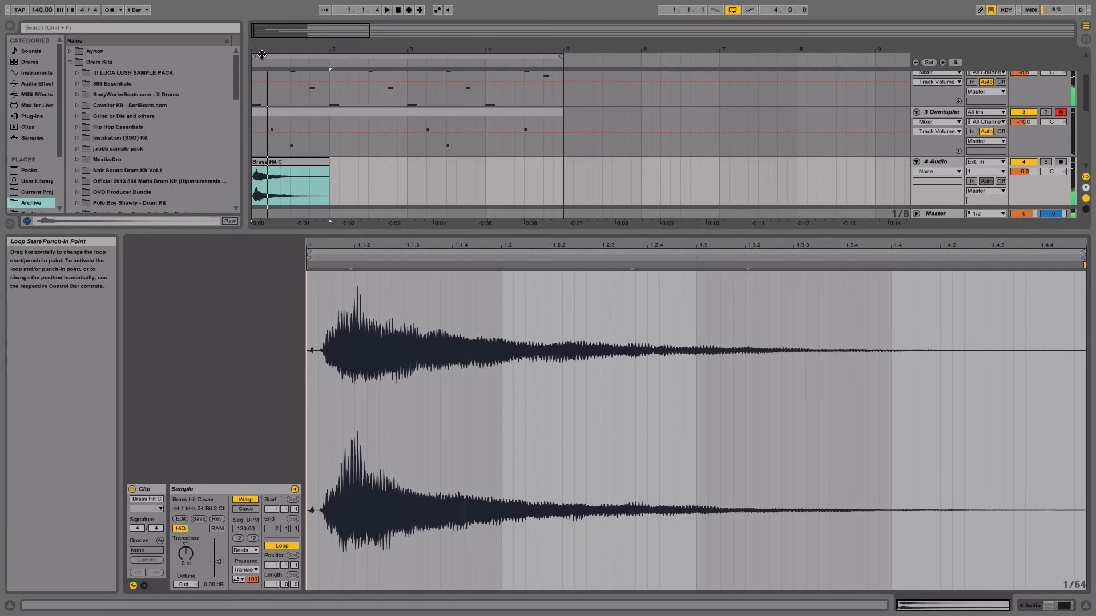
- Trim the quiet lead-in off the start of the Brass Hit C clip and audition it with the loop
left_click_drag(269, 50, 280, 255)
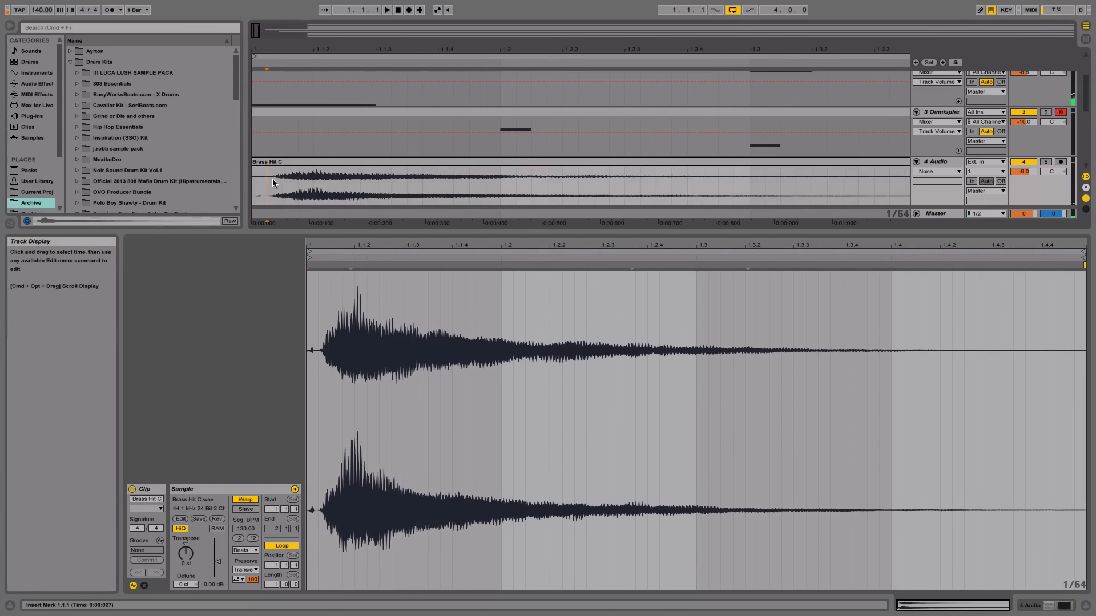
mouse_move(266, 162)
left_mouse_down()
mouse_move(299, 162)
mouse_move(281, 162)
left_mouse_up()
key("space")
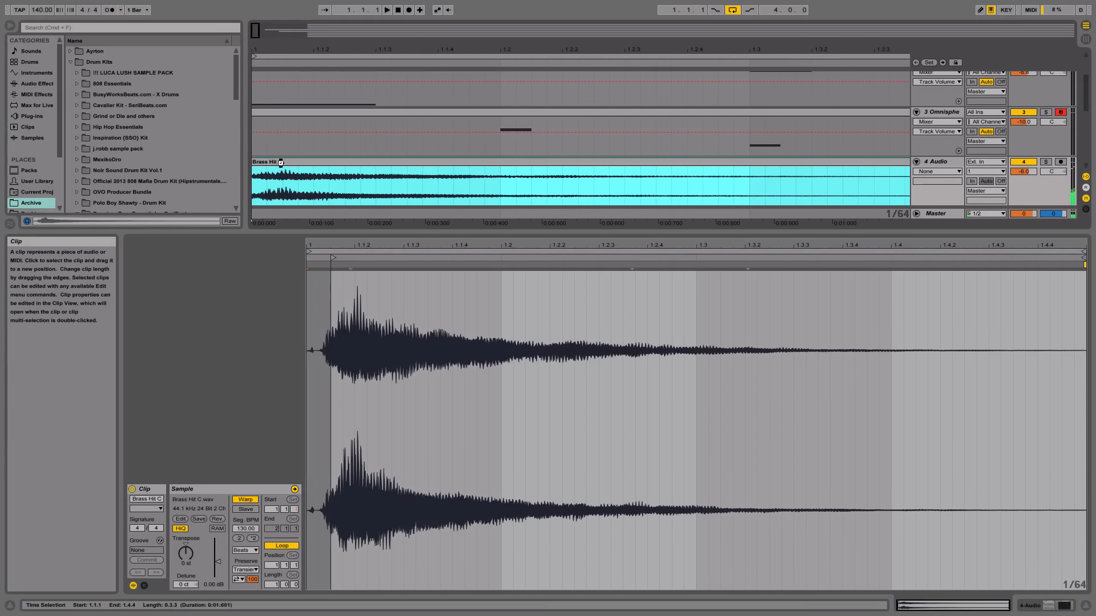
key("space")
key("space")
left_click_drag(590, 51, 591, 40)
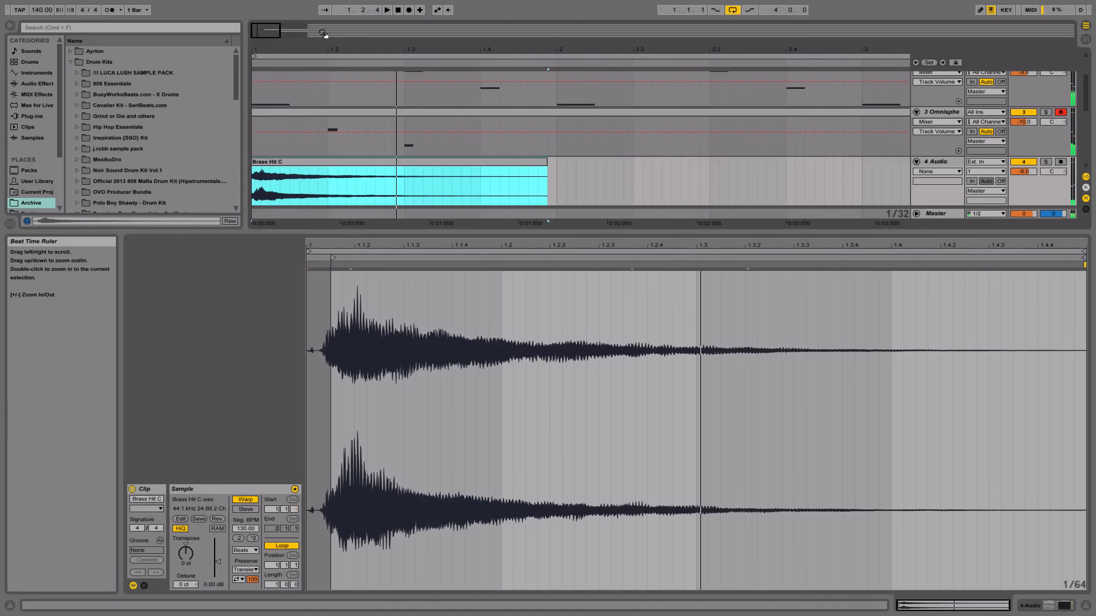
- Transpose the Brass Hit C clip down to -20 st and replay the loop's start to compare
left_click(185, 555)
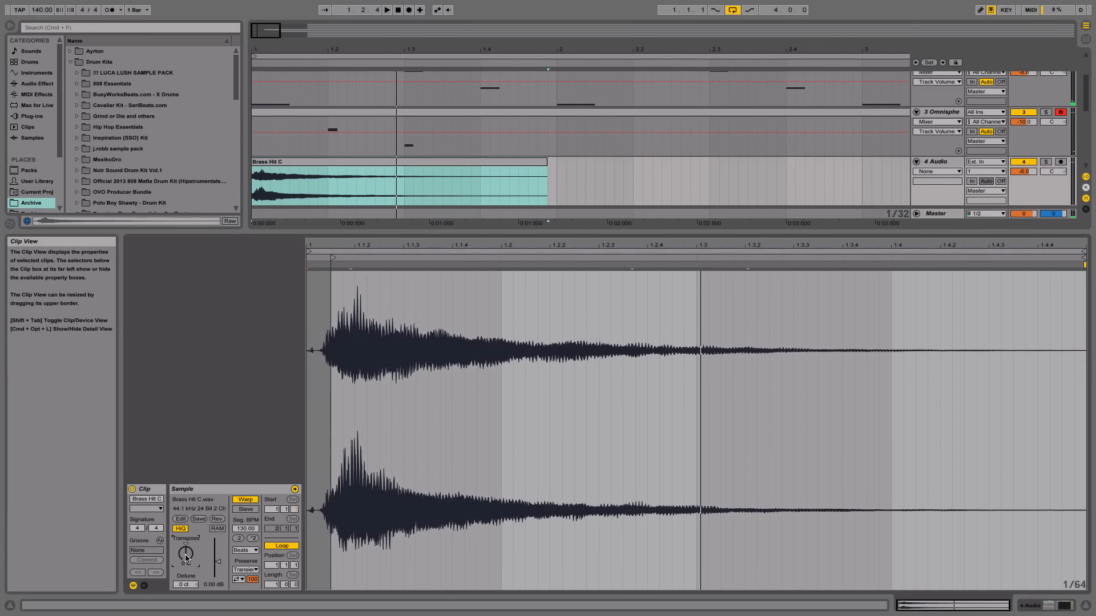
key("space")
mouse_move(185, 556)
left_mouse_down()
mouse_move(185, 565)
mouse_move(185, 550)
left_mouse_up()
key("space")
key("space")
key("space")
key("space")
key("space")
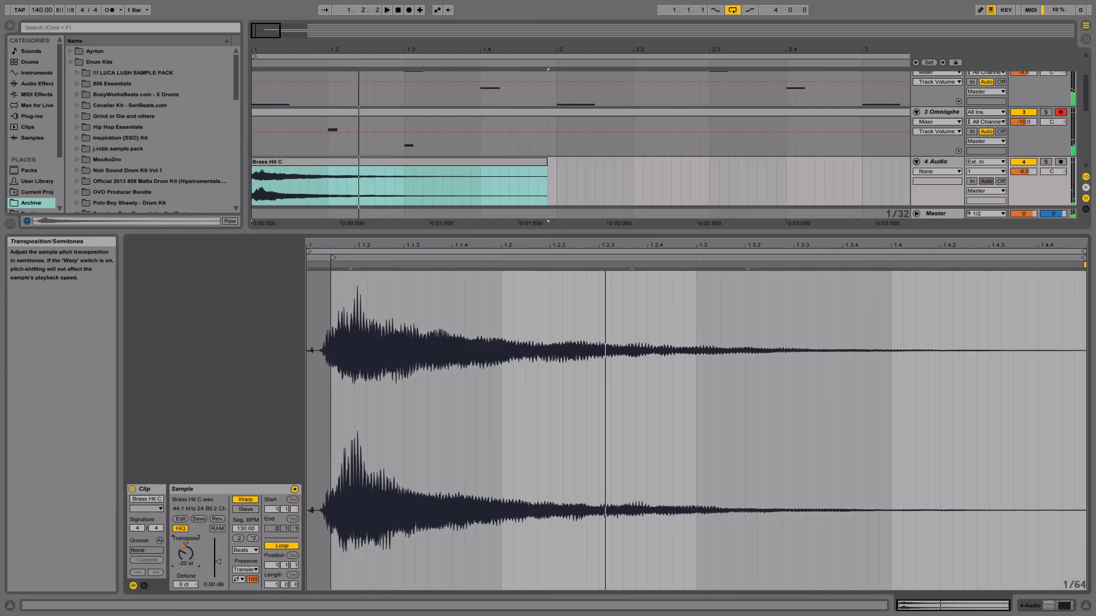
- Lower the Brass Hit C clip's transposition one semitone at a time to -24 st, auditioning each change
key("Down")
key("space")
key("Down")
key("space")
key("space")
key("Down")
key("space")
key("space")
key("Down")
key("space")
key("space")
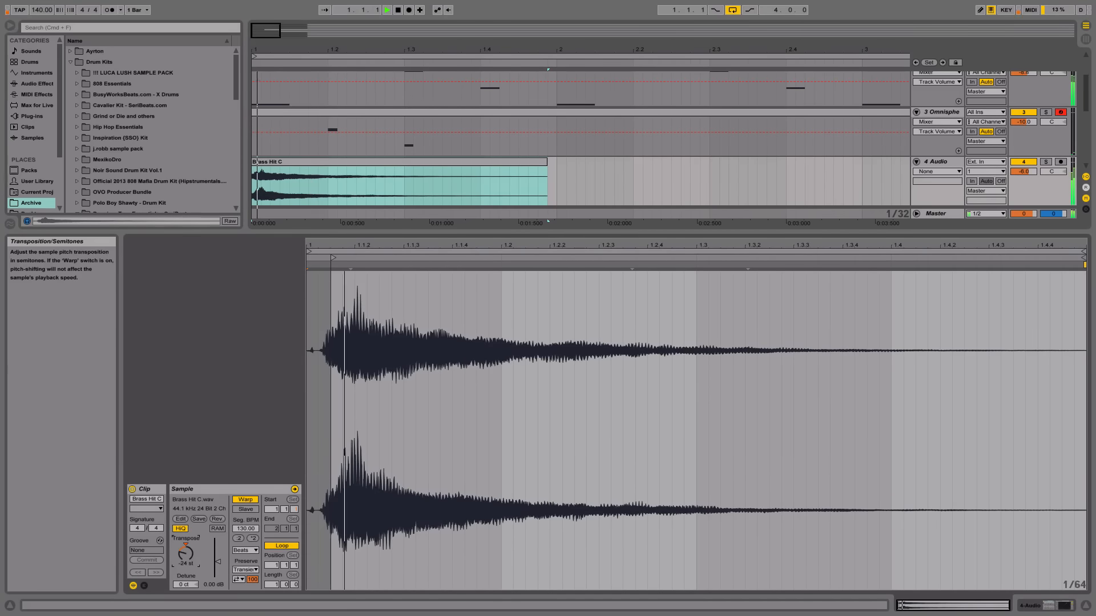
key("space")
- Delete the Brass Hit C clip and place Brass Hit C Low.wav at the start of the 4 Audio track
left_click(292, 162)
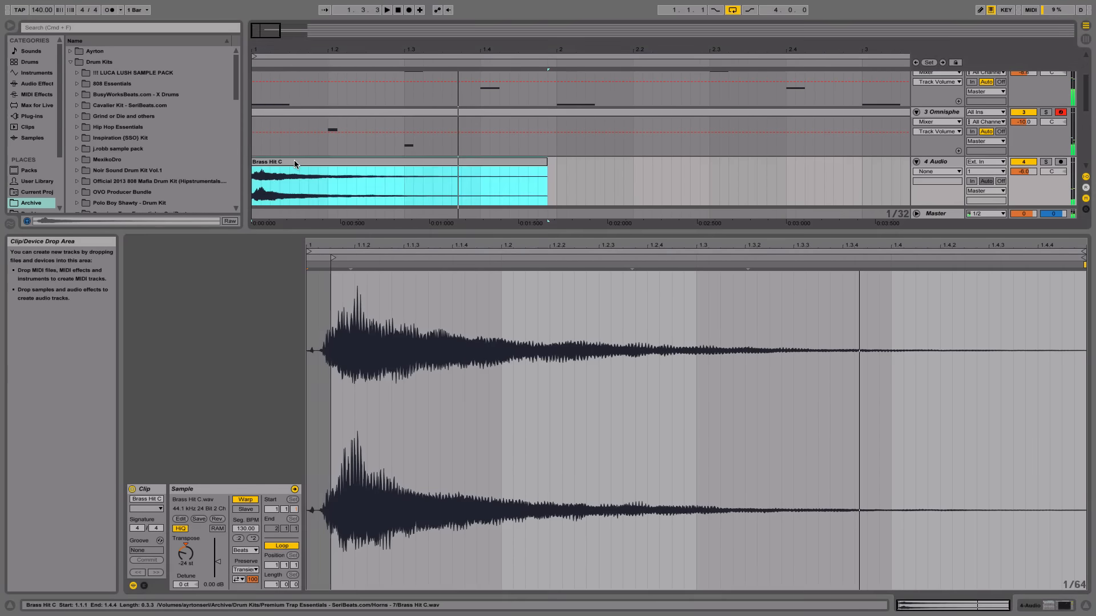
key("Delete")
scroll(106, 180, "down", 6)
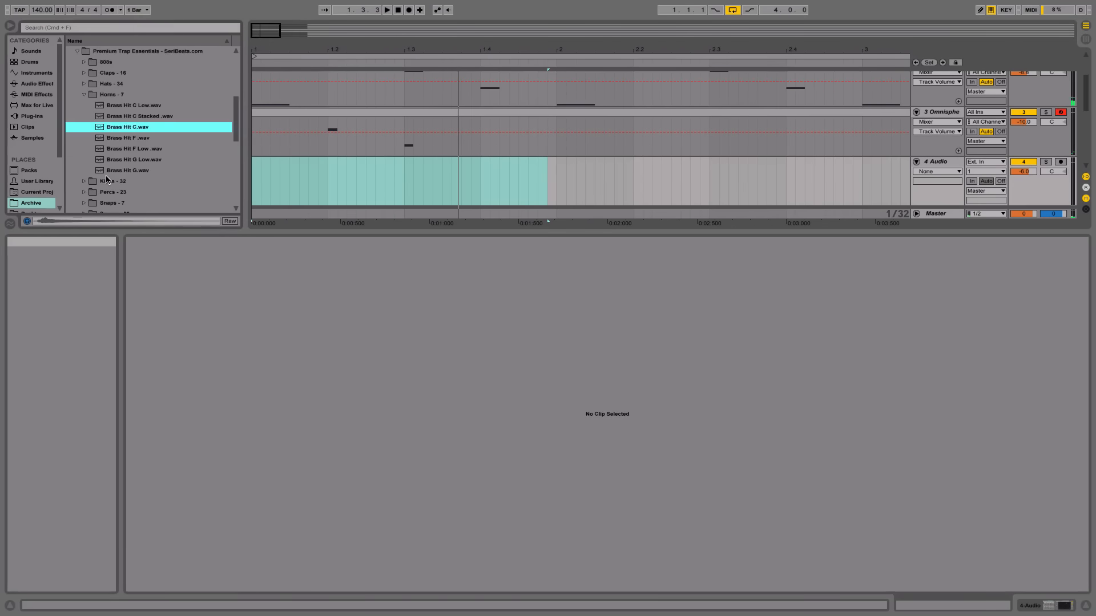
scroll(106, 179, "up", 1)
left_click(144, 116)
mouse_move(120, 116)
left_mouse_down()
mouse_move(282, 183)
mouse_move(253, 182)
left_mouse_up()
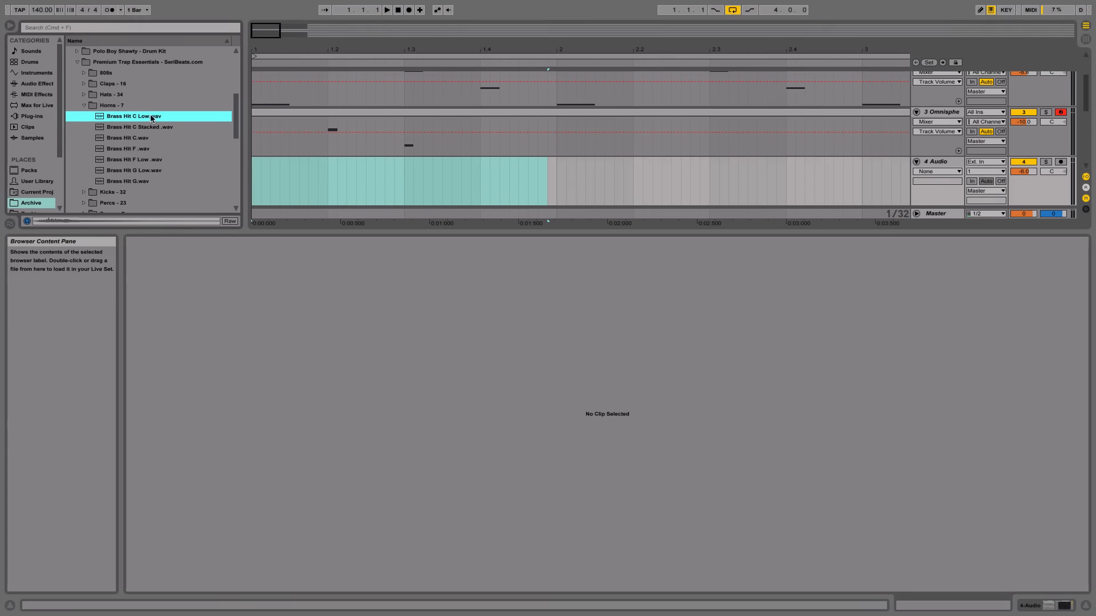
left_click_drag(151, 118, 255, 183)
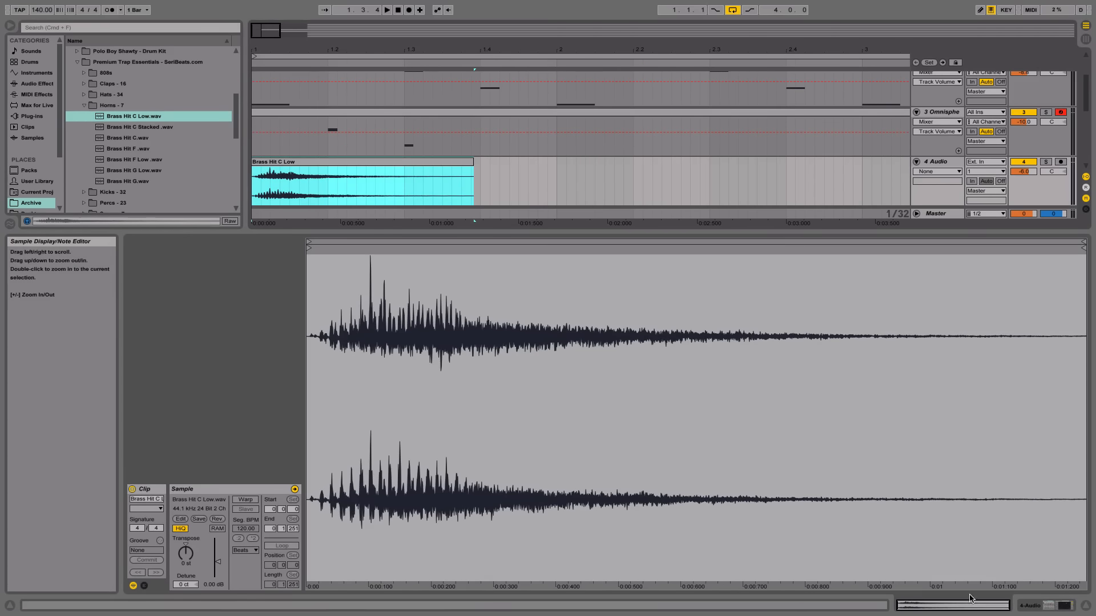
- Hide the clip view, play the loop and set the 4 Audio track's volume to -12 dB
left_click(1086, 605)
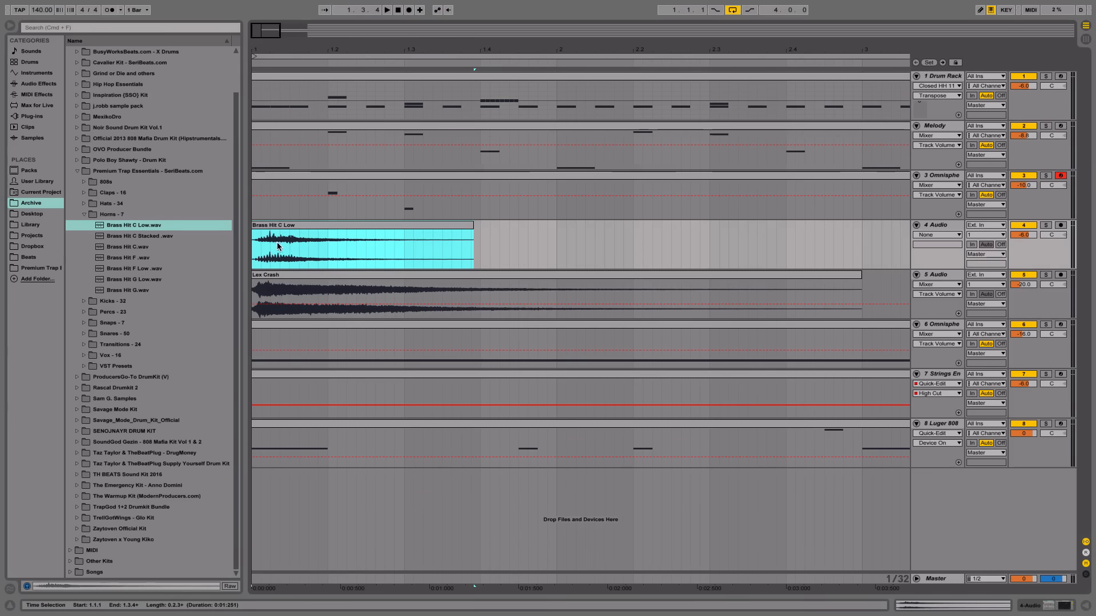
key("space")
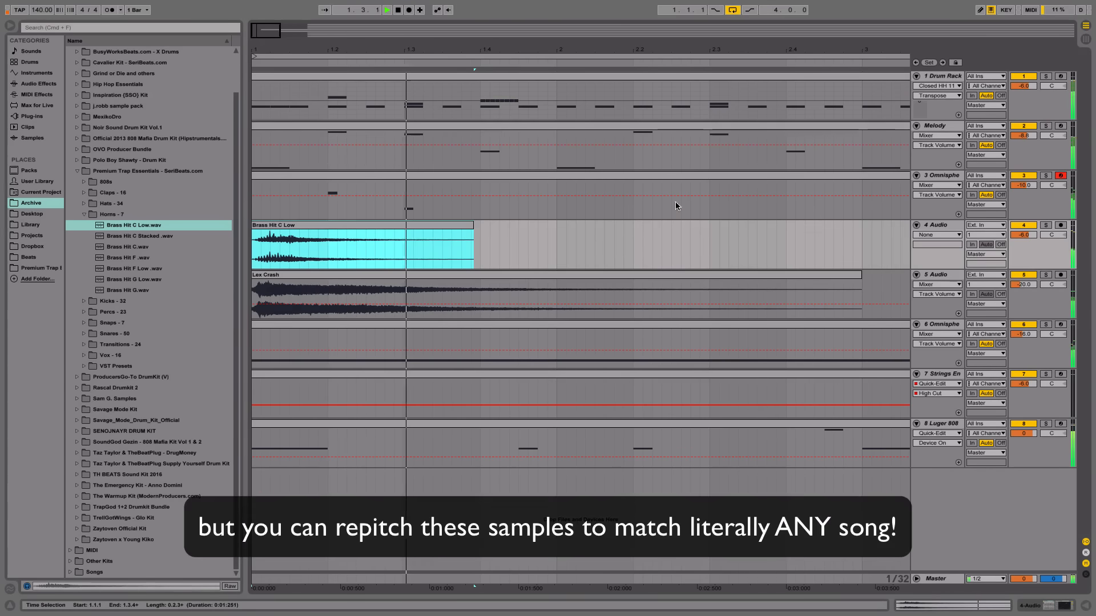
left_click_drag(506, 52, 506, 14)
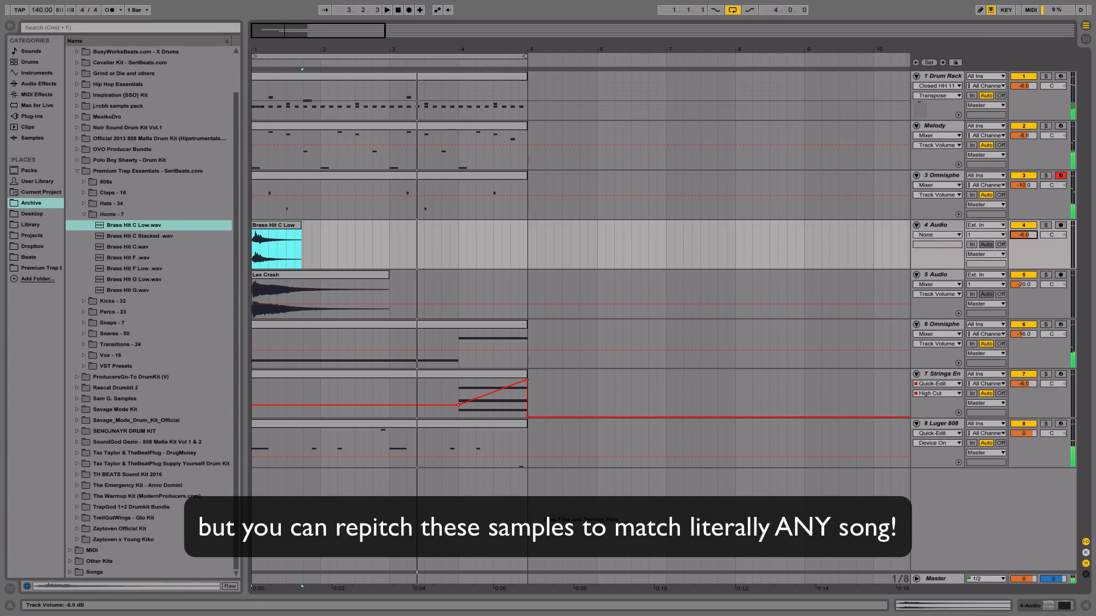
left_click_drag(1023, 235, 1023, 241)
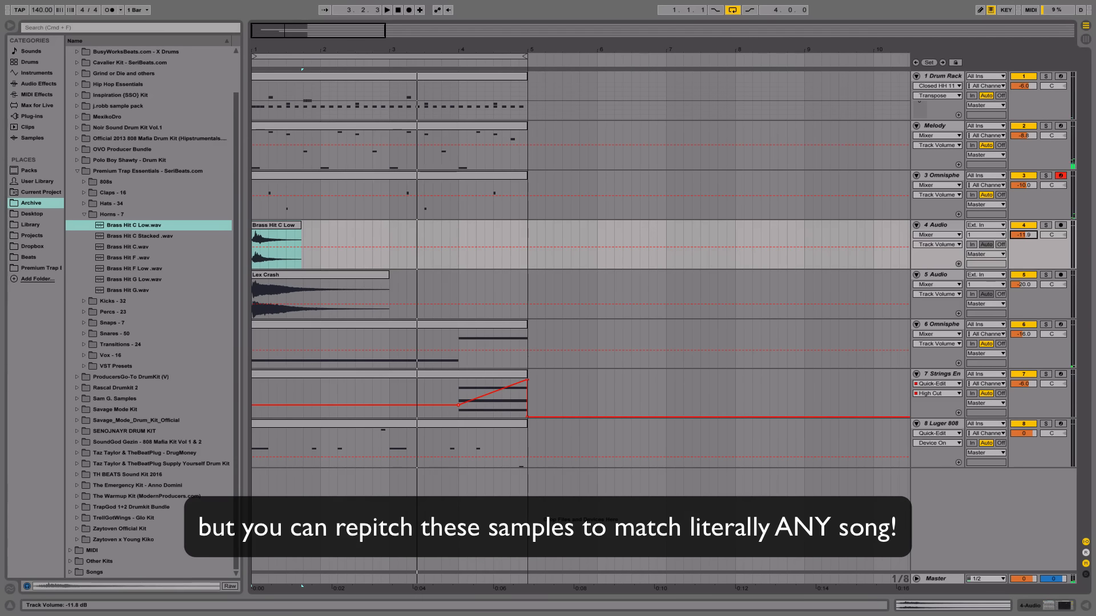
- Play the loop and check the device chain of the 3 Omnisphere track, hiding it again
key("space")
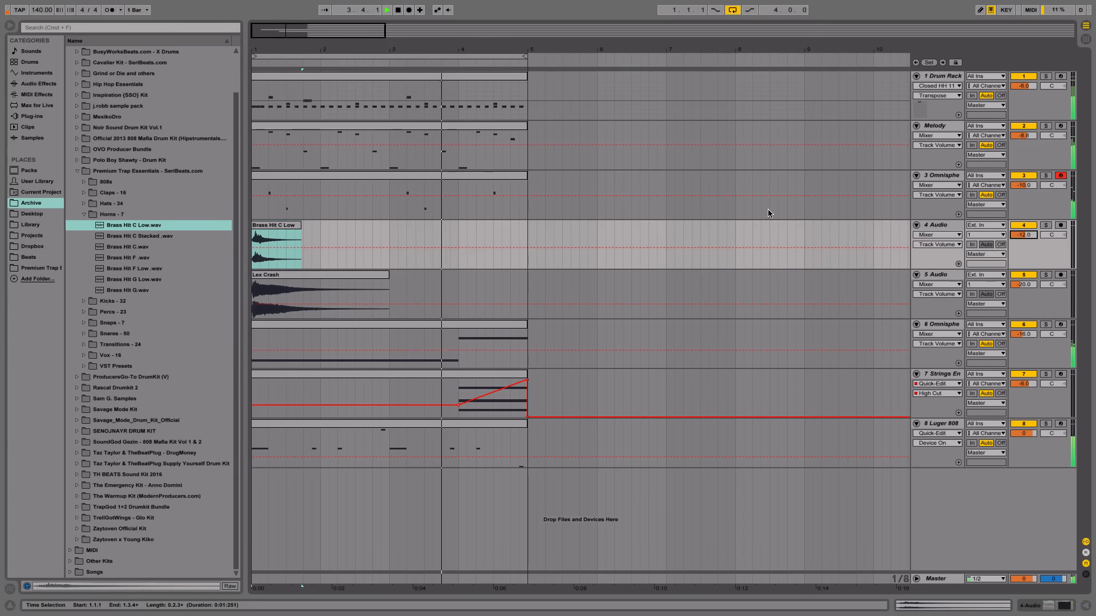
double_click(950, 176)
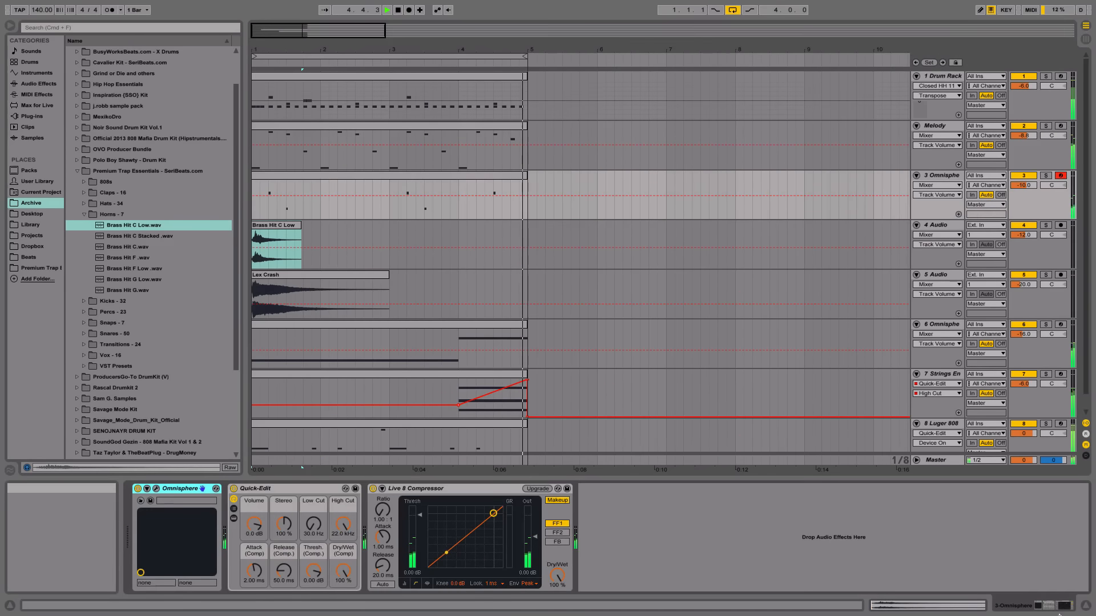
left_click(1085, 605)
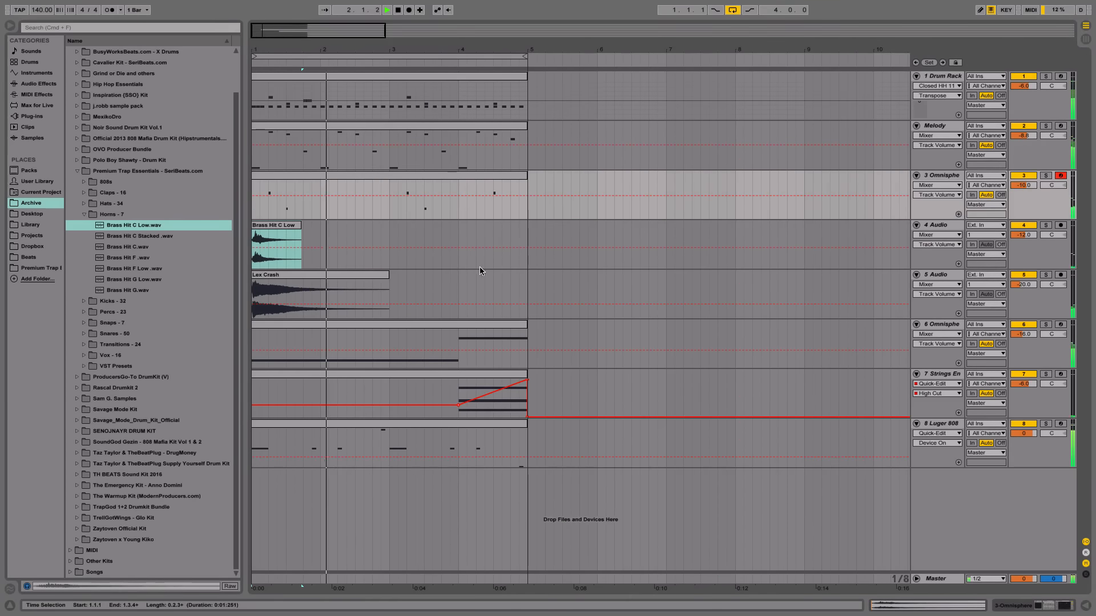
- Stop playback and duplicate the four-bar section of all eight tracks so the copy starts at bar 5
left_click_drag(400, 50, 300, 35)
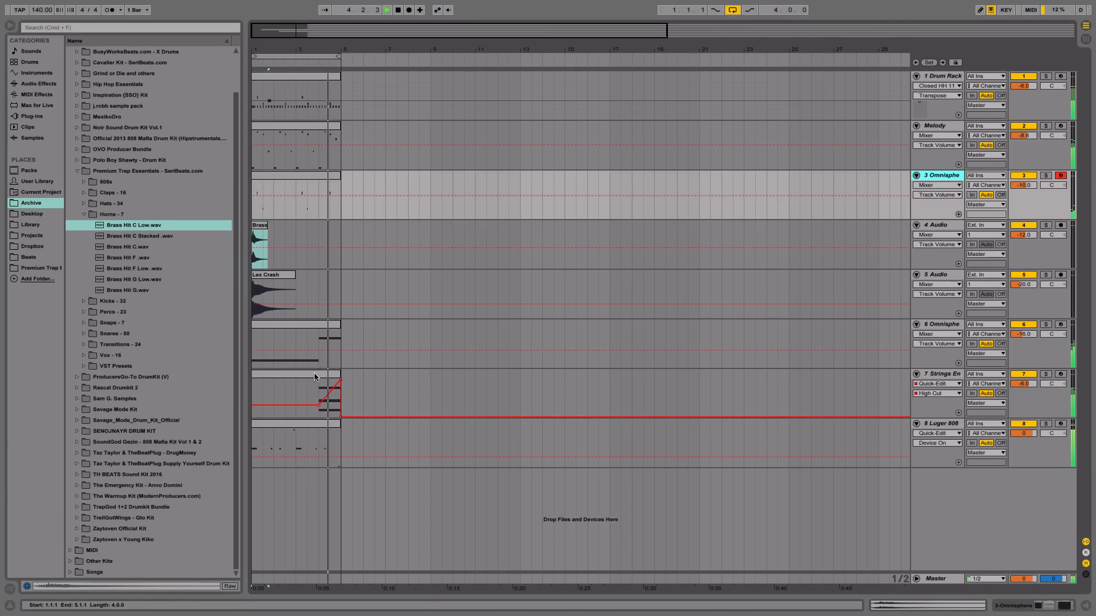
key("space")
left_click(309, 76)
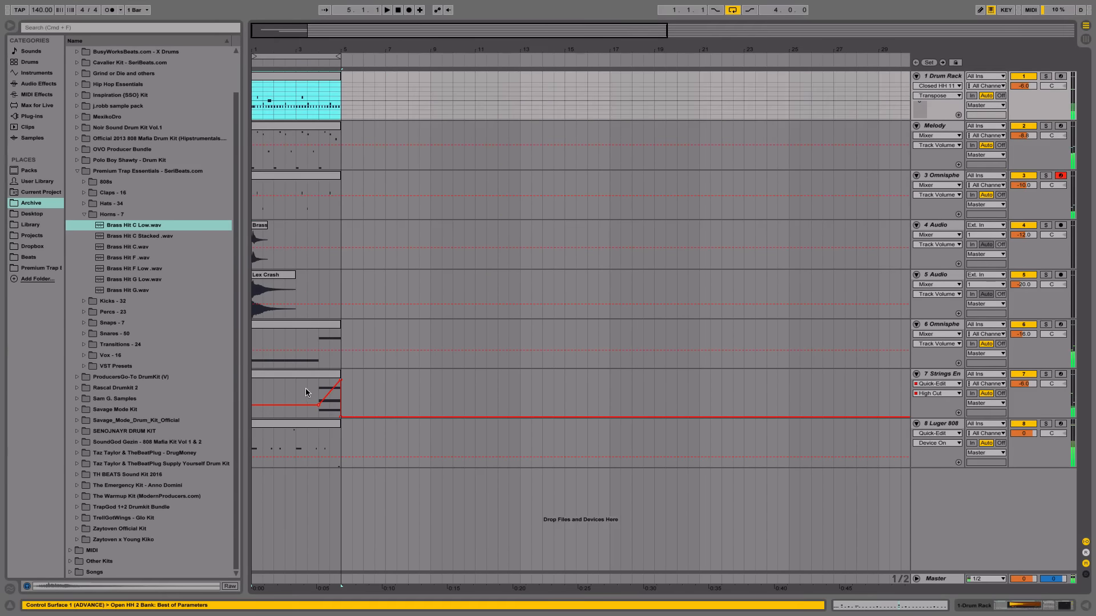
left_click(309, 426, "shift")
key("super+d")
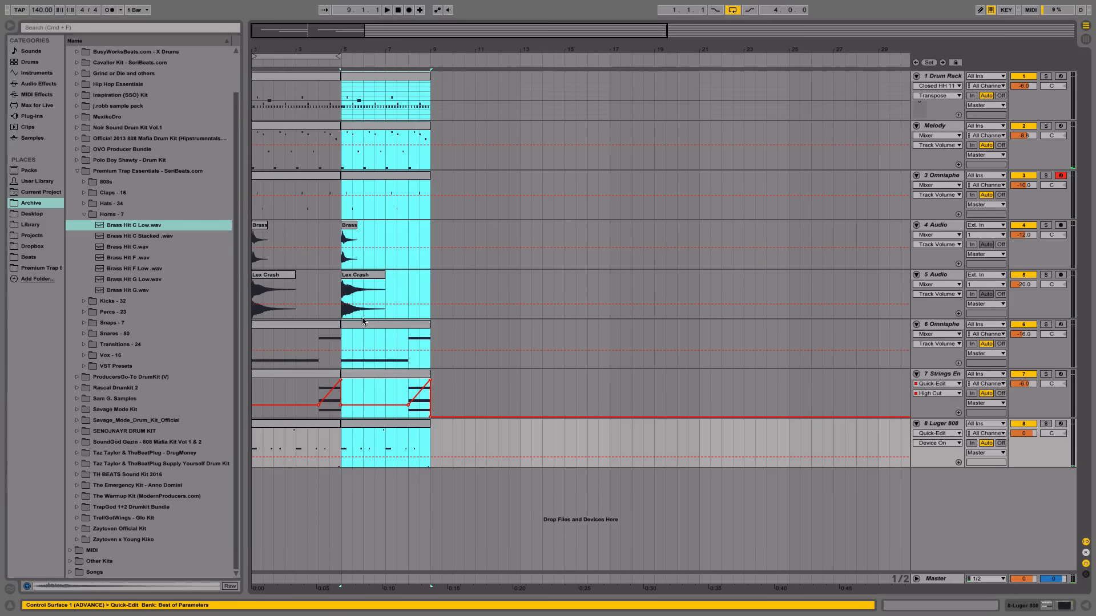
- Open the first strings clip and shorten its bar 3 C2 and G2 notes so they end at bar 4
left_click(292, 328)
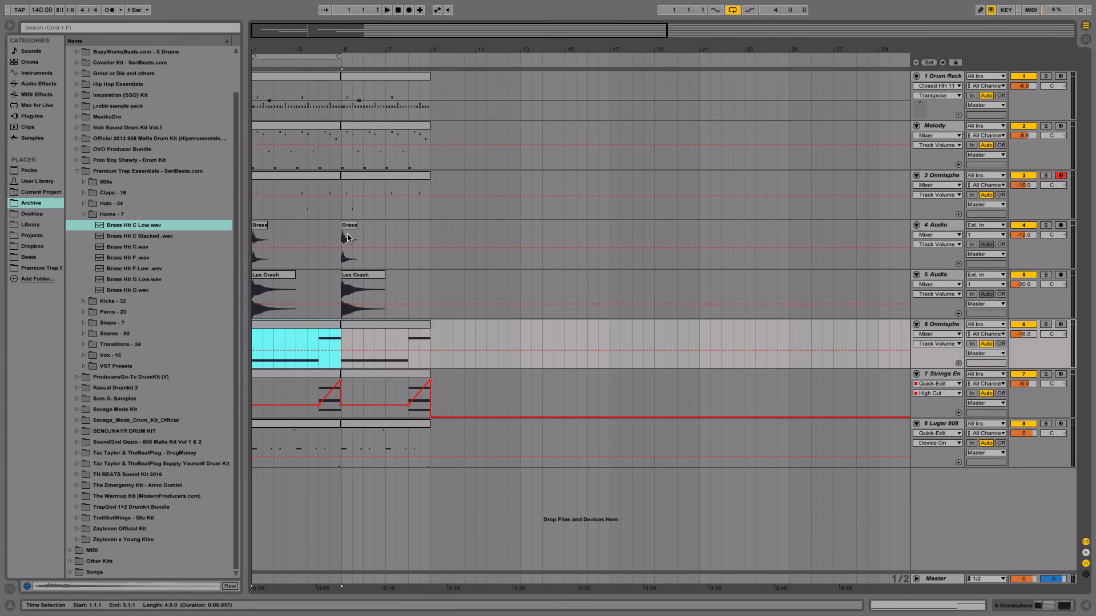
double_click(304, 375)
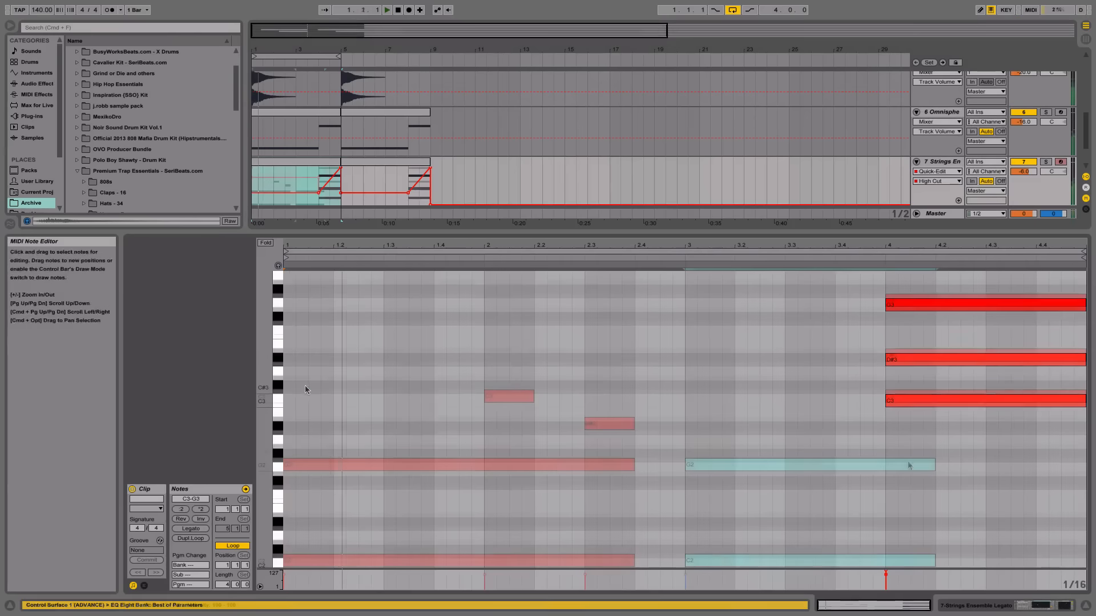
left_click_drag(935, 464, 886, 463)
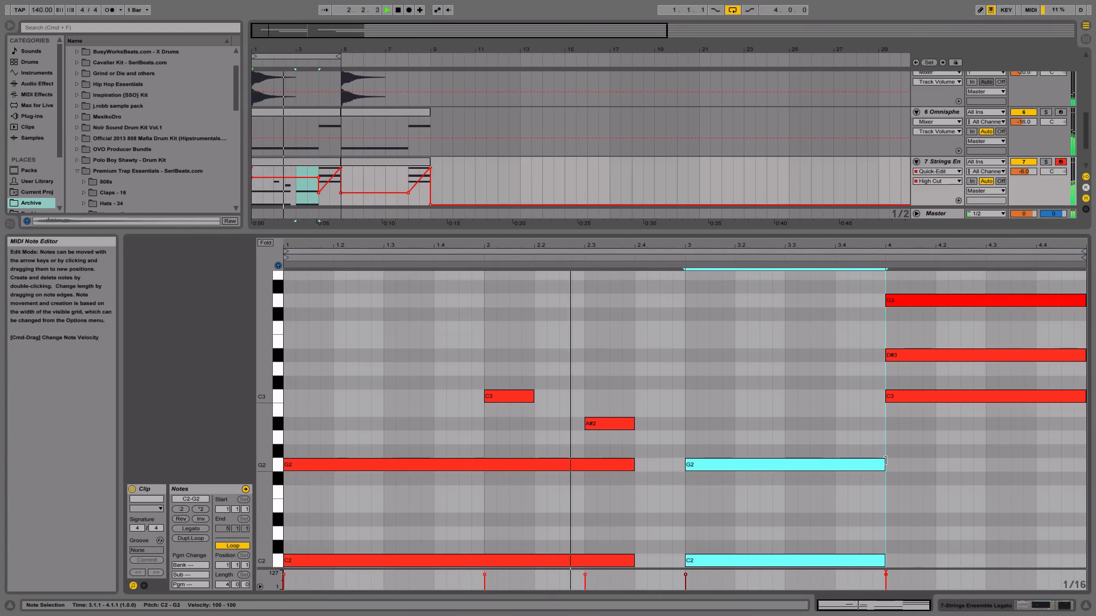
key("space")
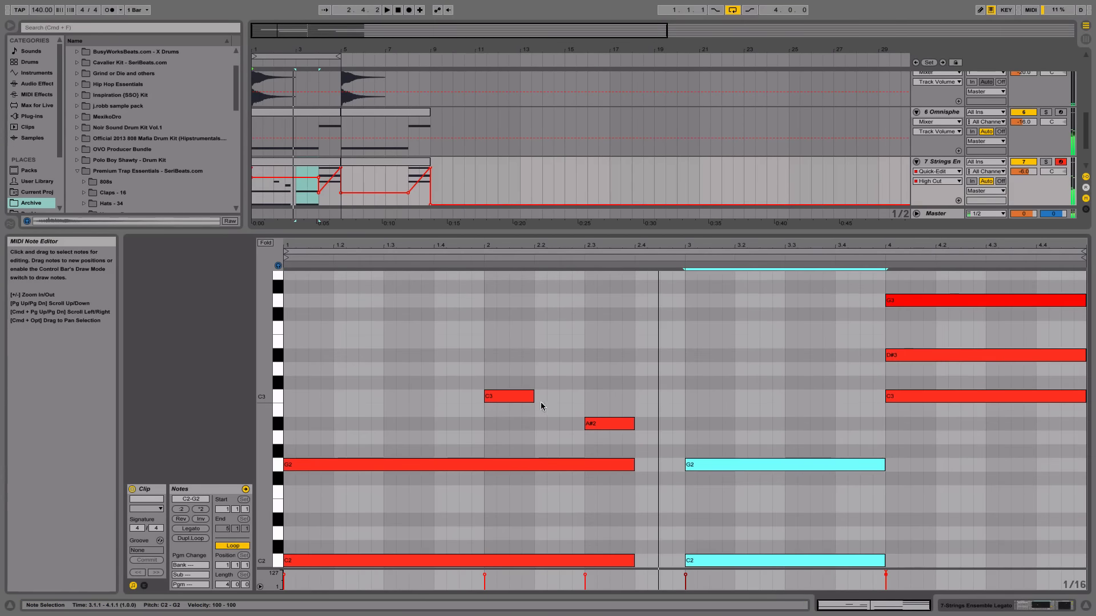
- Lengthen the strings' C3 note to 2.3 and the A#2 note to bar 3, and play the loop briefly
left_click_drag(533, 396, 584, 396)
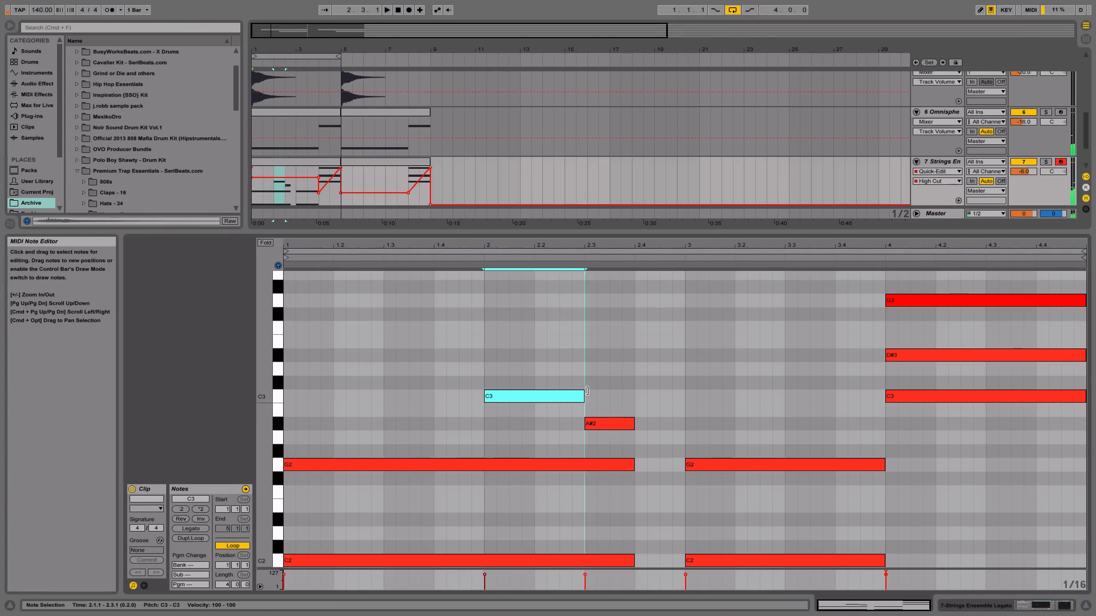
left_click(635, 422)
left_click_drag(634, 422, 658, 424)
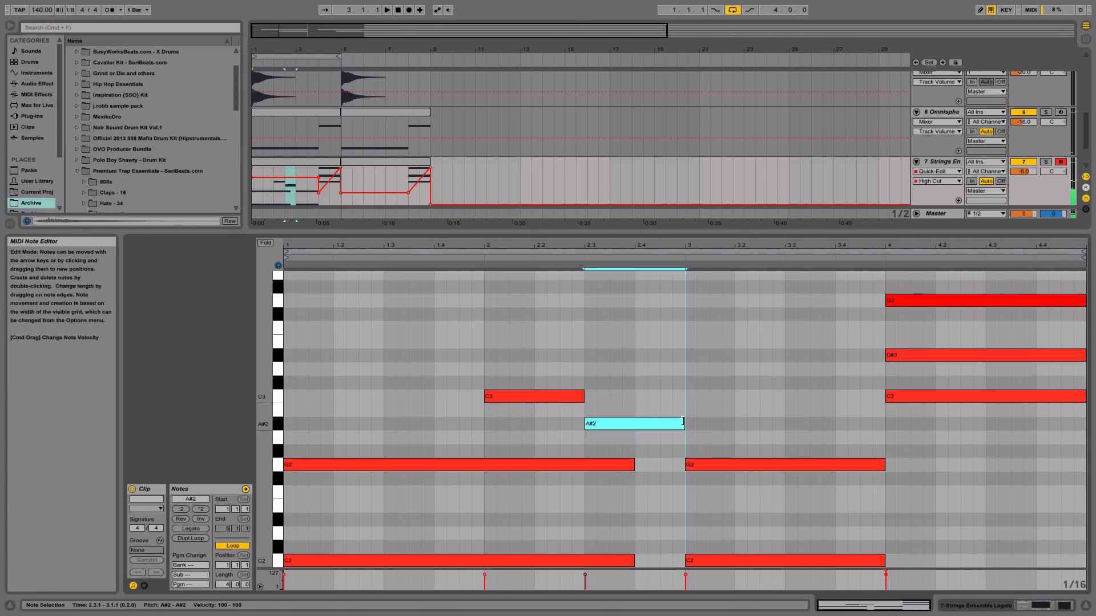
key("space")
key("space")
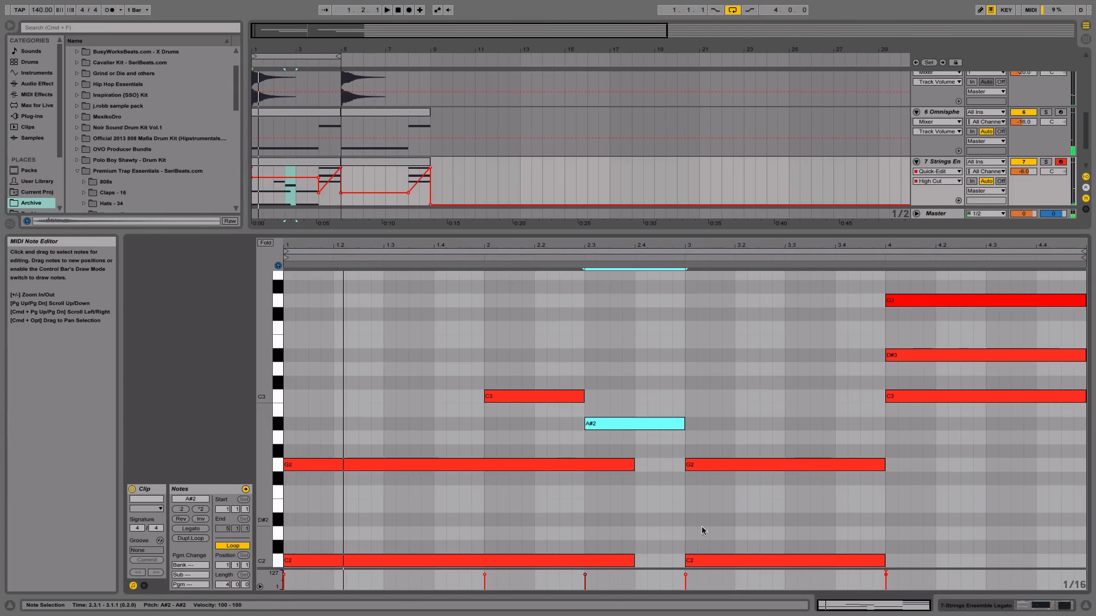
- Raise the High Cut automation point where the first strings clip's sweep begins at bar 4
left_click(506, 367)
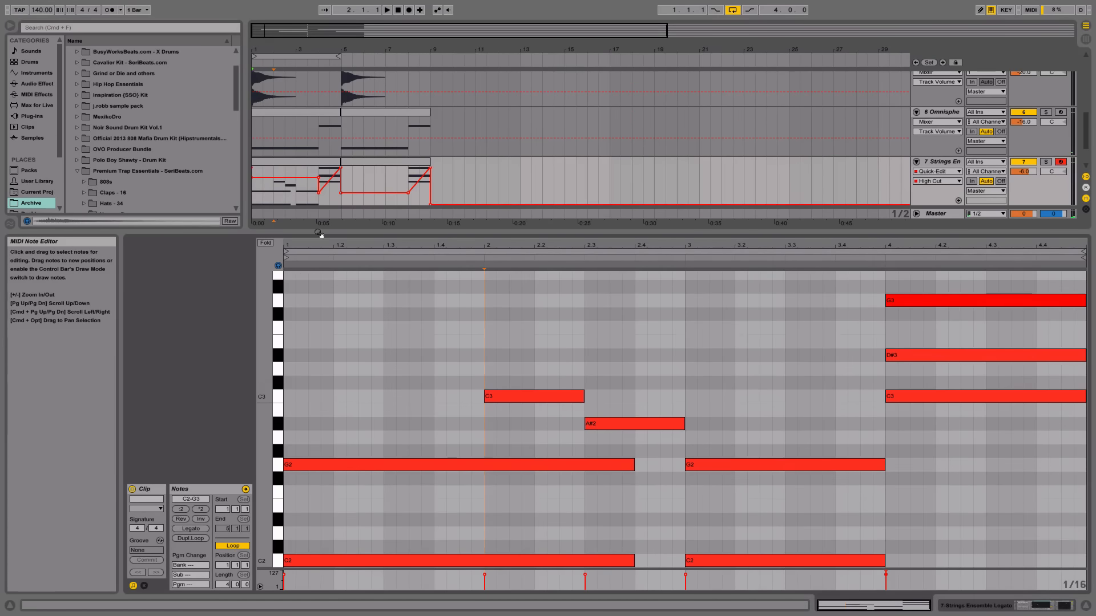
left_click_drag(318, 194, 318, 192)
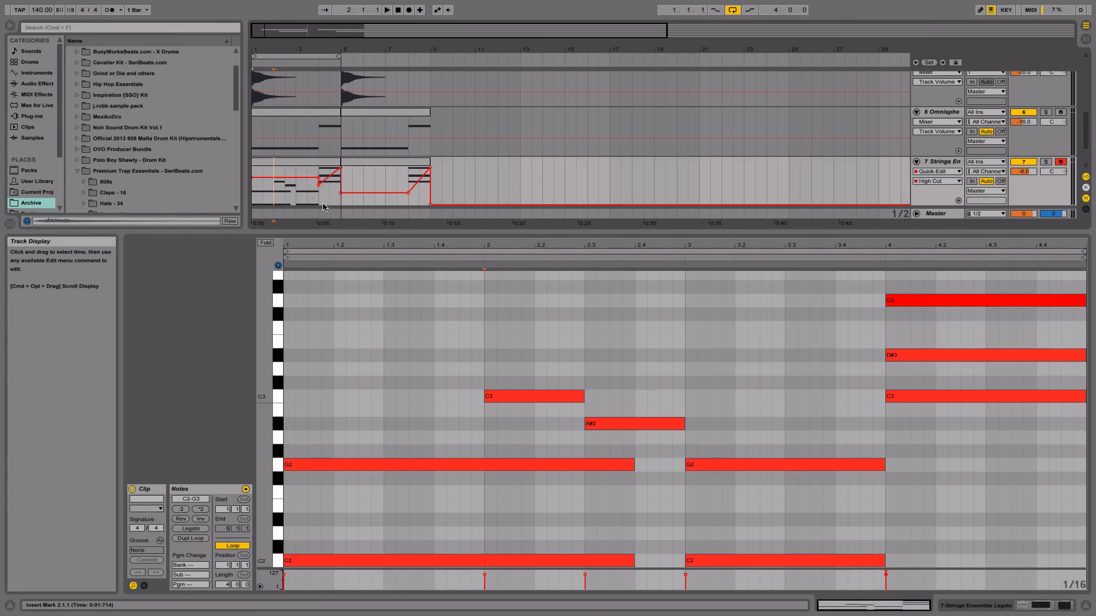
- Replace the strings' A#2 note with a D3 note from 2.3 to bar 3 and audition it from just before bar 2
key("space")
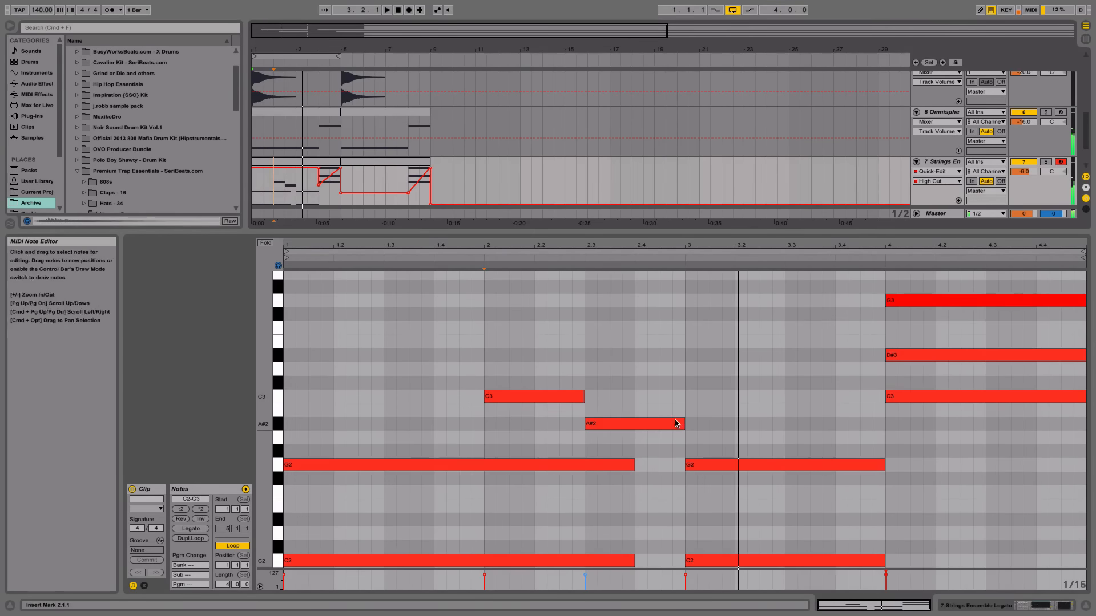
key("space")
left_click(645, 427)
key("Delete")
left_click(521, 396)
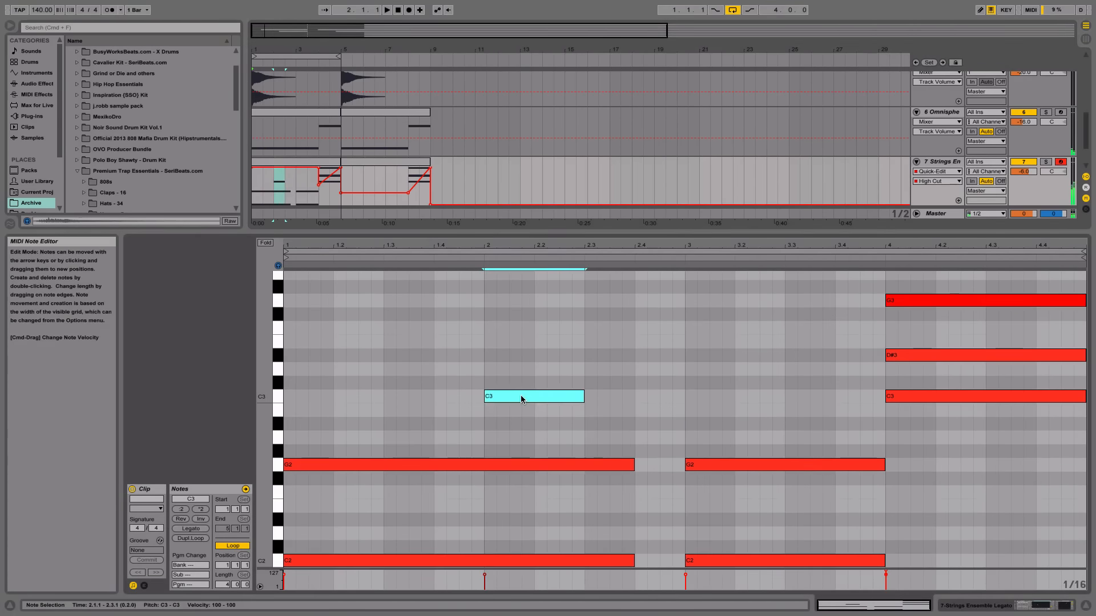
double_click(590, 370)
left_click_drag(595, 369, 681, 361)
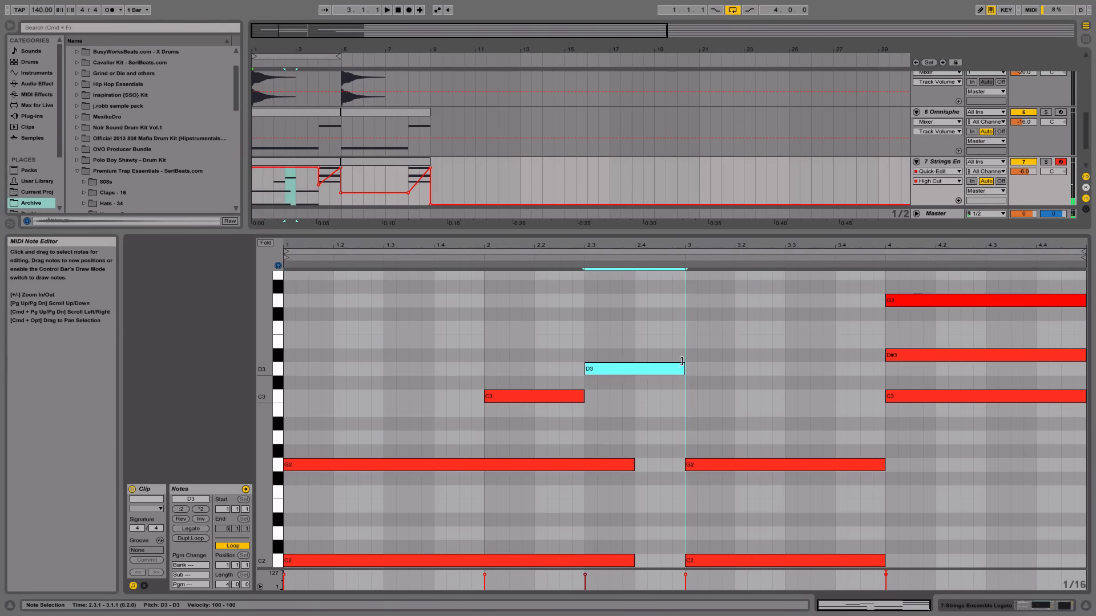
key("space")
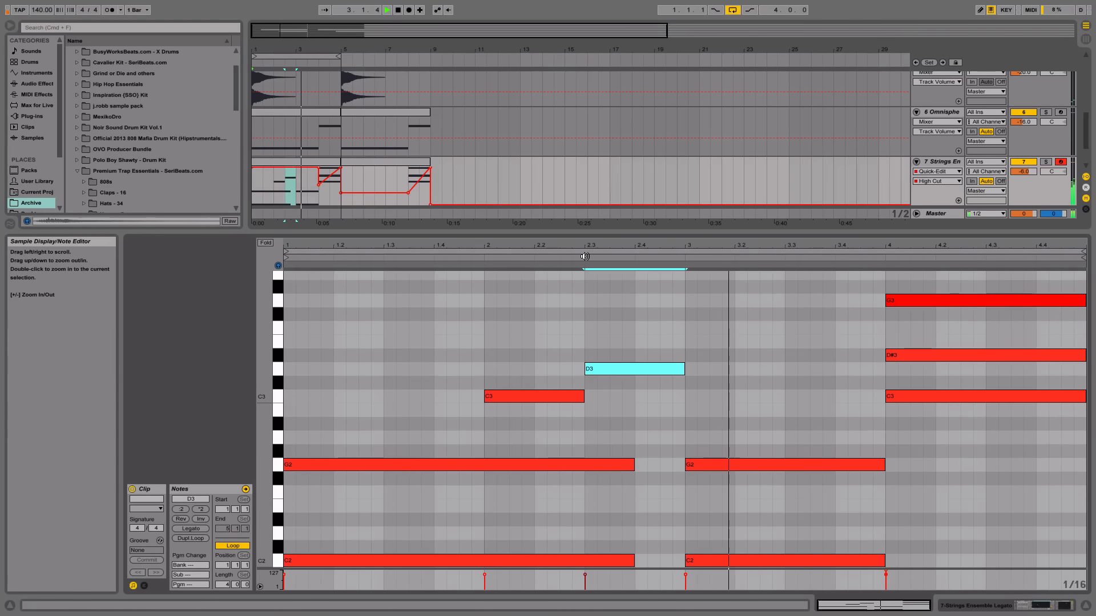
left_click(471, 266)
left_click(477, 256)
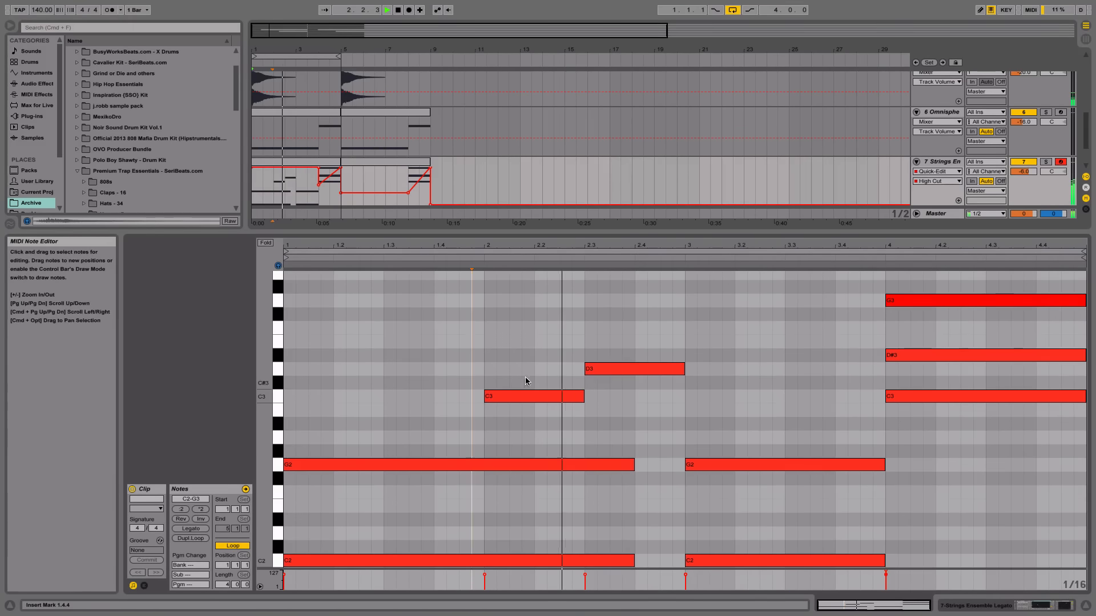
- Rework the strings' two short notes to D#3 at bar 2 and D3 at 2.3, auditioning the pitches while playing
left_click(526, 397)
left_click_drag(525, 396, 525, 369)
left_click(475, 258)
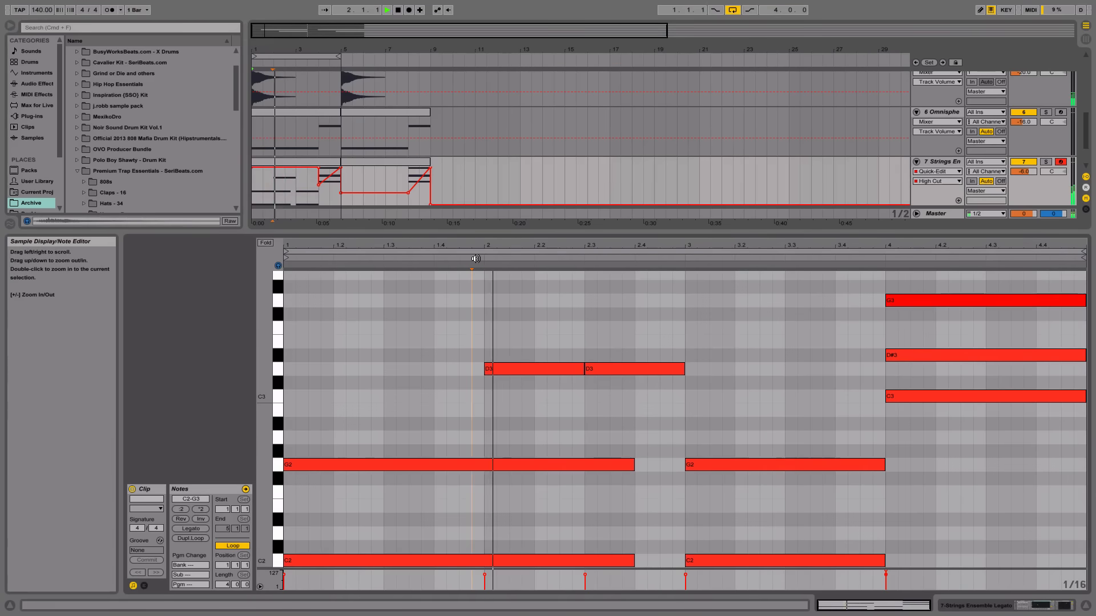
left_click_drag(618, 370, 623, 301)
left_click(580, 256)
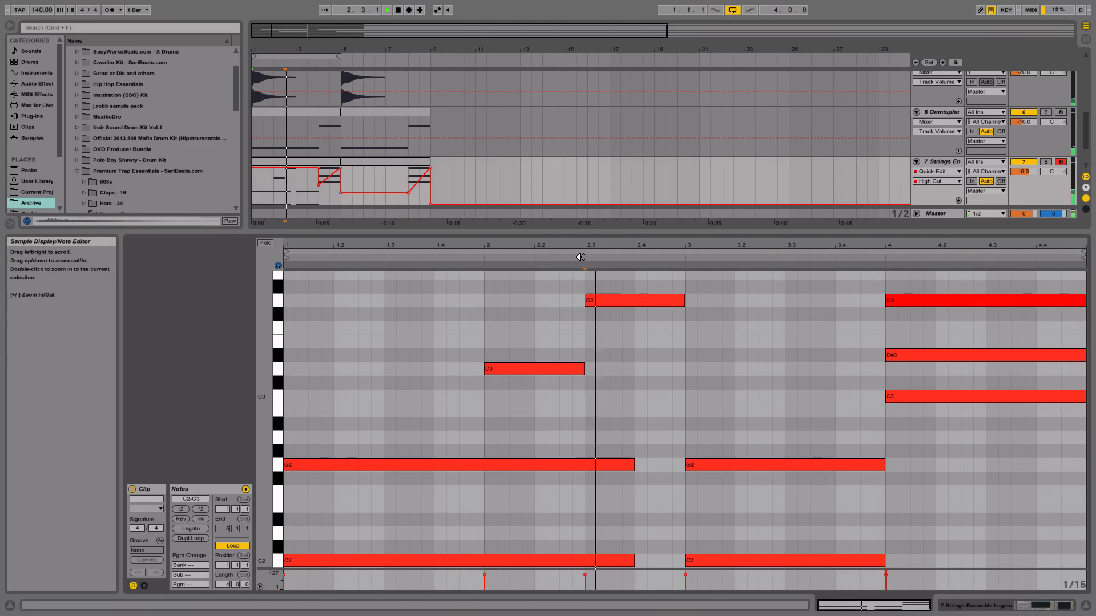
left_click(477, 259)
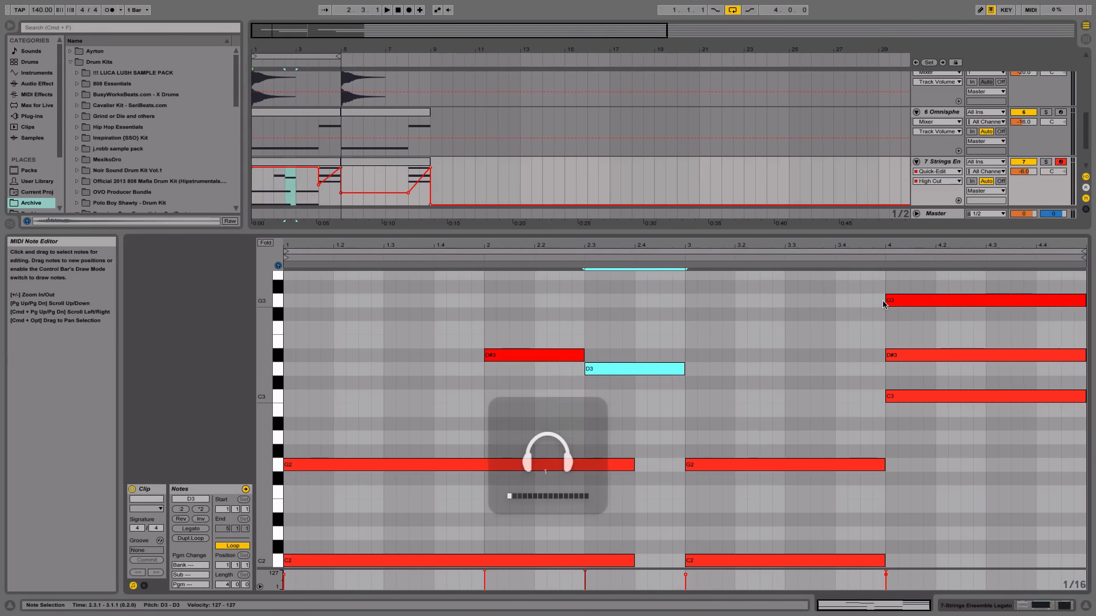
- Play the loop from bar 3 to hear the revised strings phrase, and stop playback
left_click(718, 335)
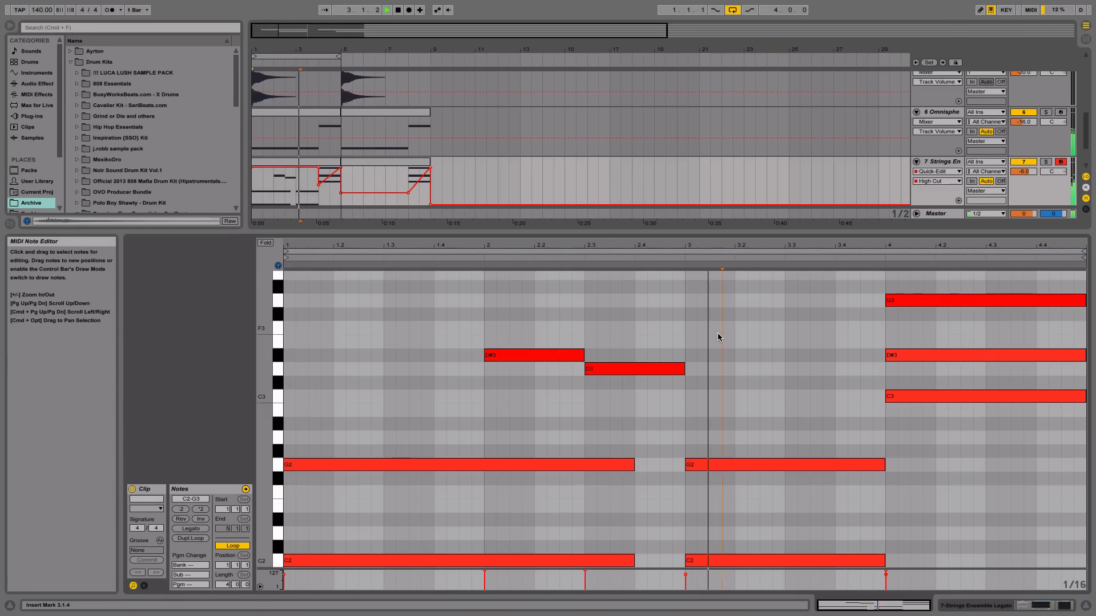
right_click(718, 335)
left_click(593, 315)
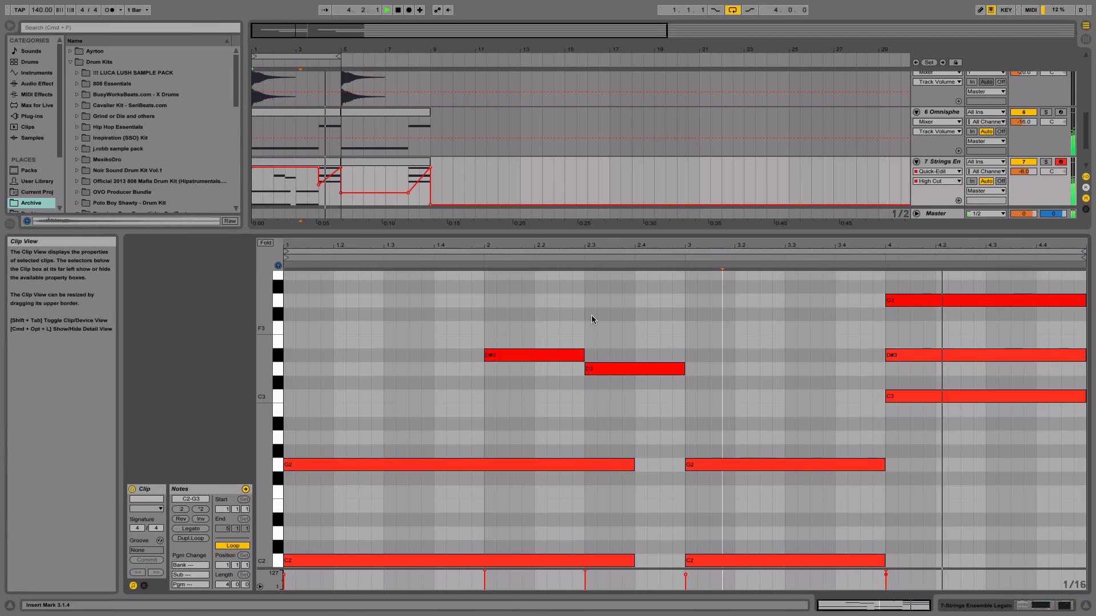
key("space")
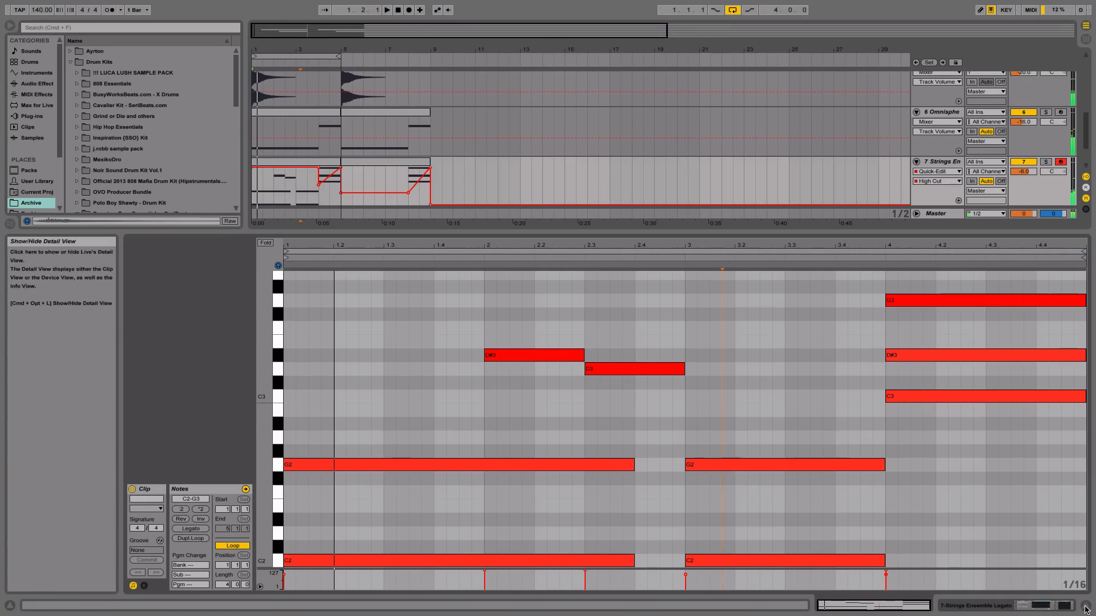
- Copy the Closed HH 11 roll at 1.4 in the first Drum Rack clip to 3.2.3 and play the result
key("alt+super+l")
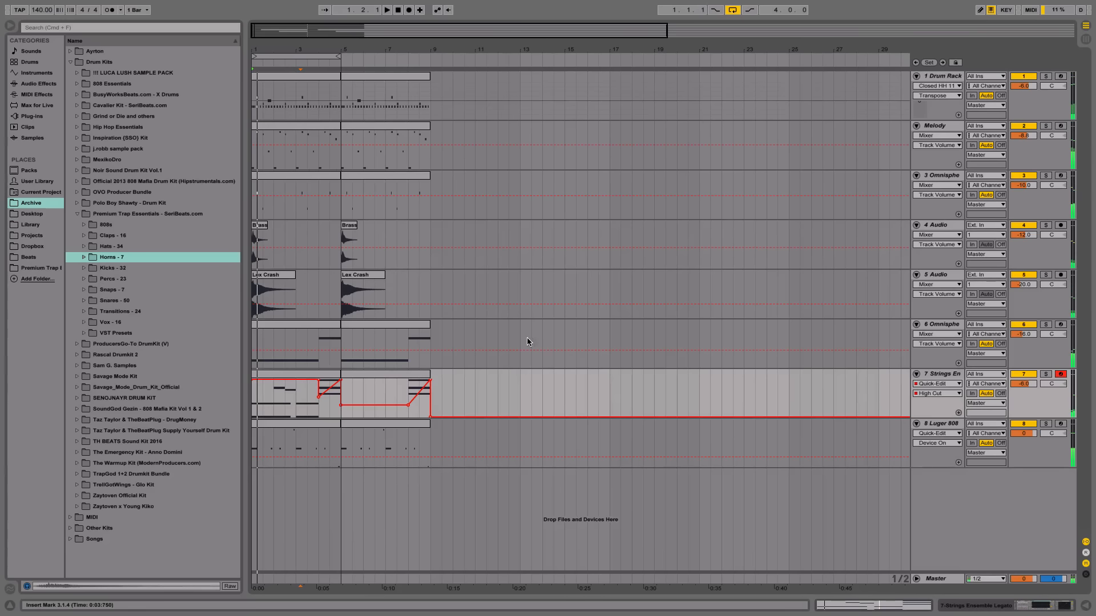
double_click(321, 92)
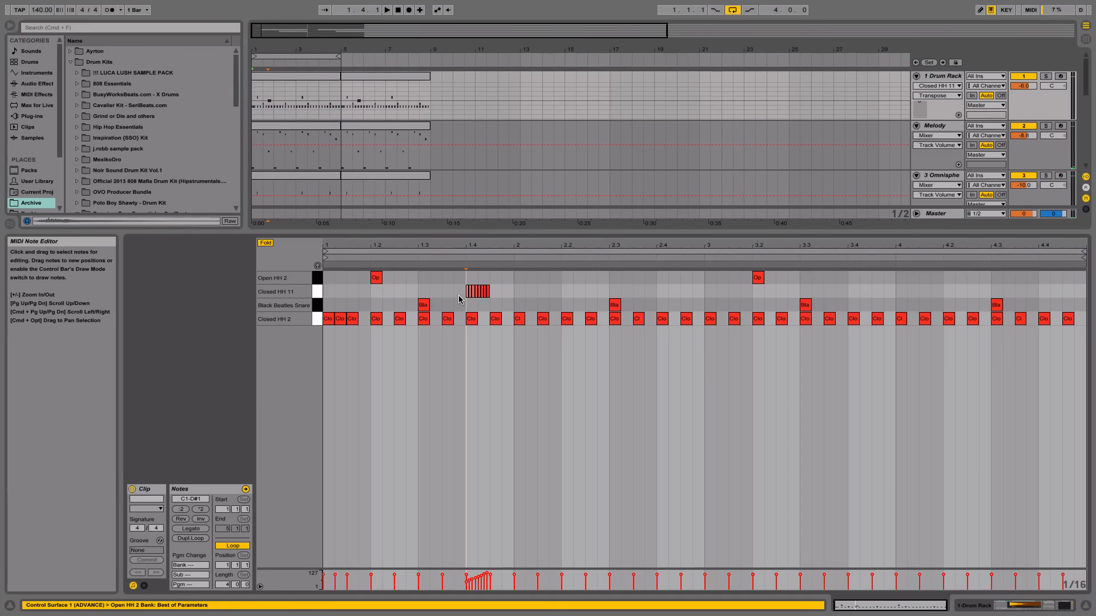
left_click_drag(459, 299, 497, 291)
left_click(499, 291)
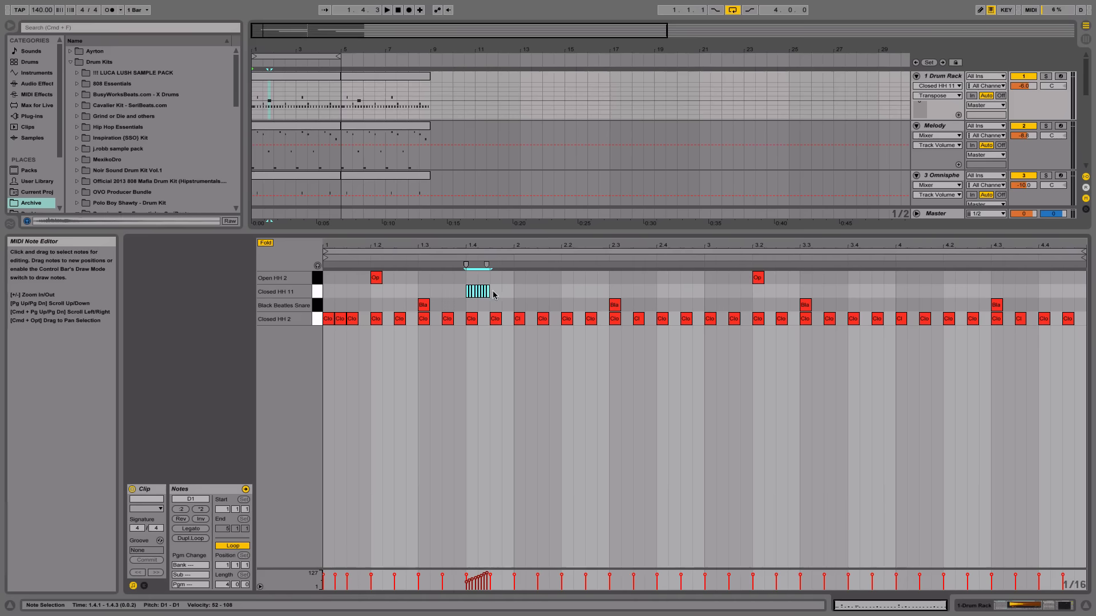
key("space")
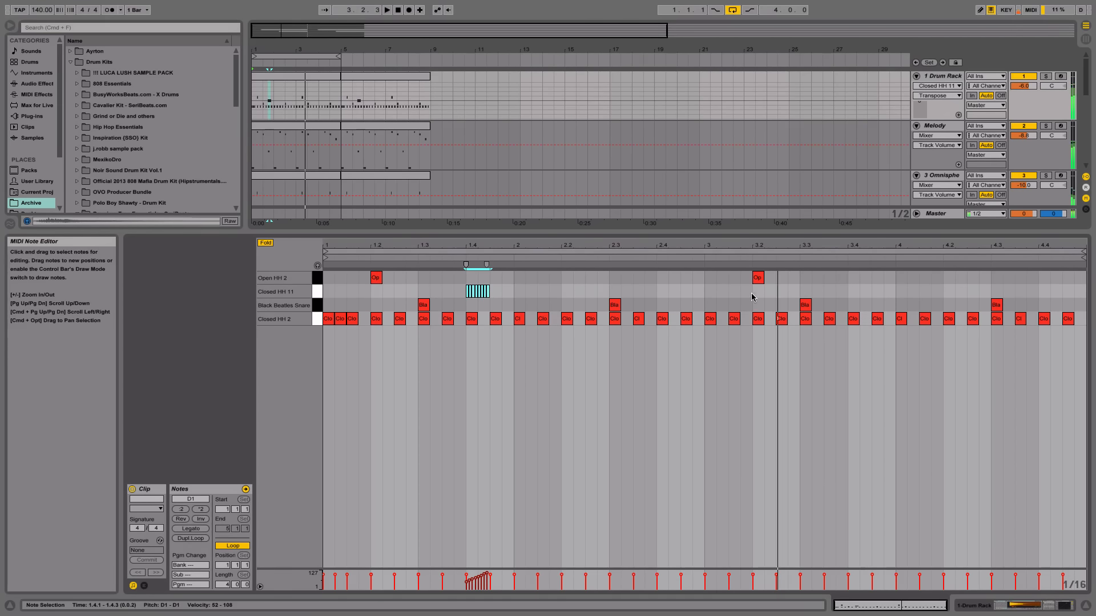
left_click(775, 308)
key("super+v")
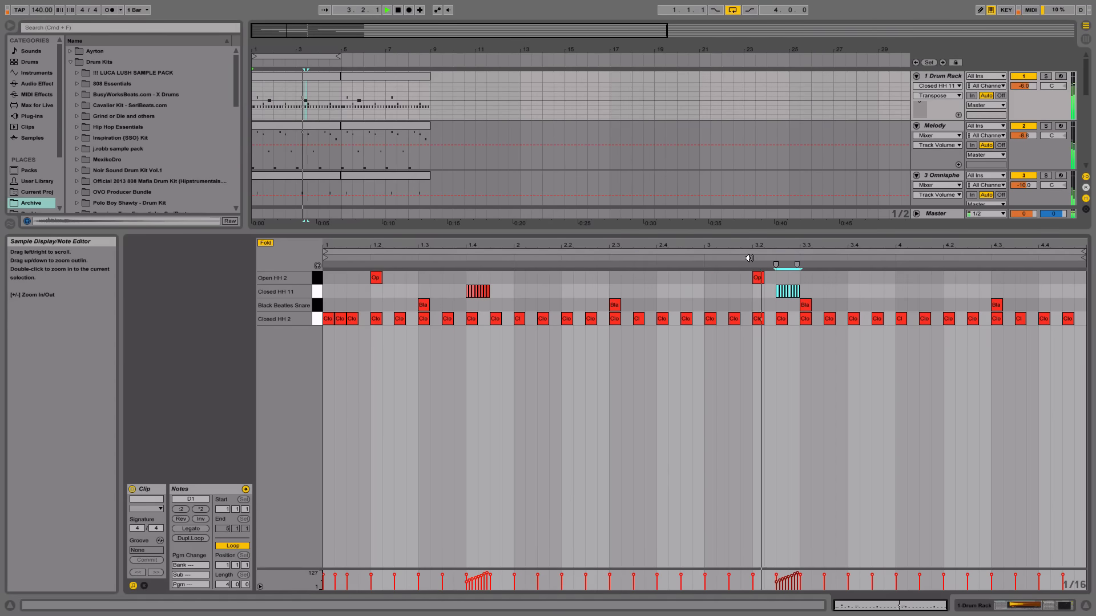
key("space")
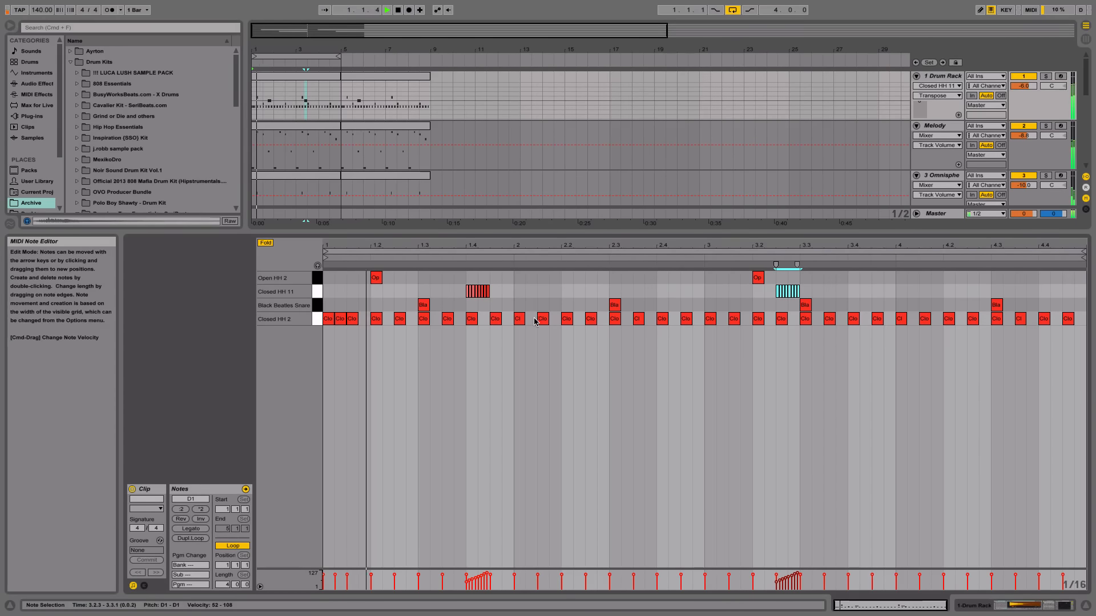
- Add a Closed HH 2 hit at 3.1.2, paste the Closed HH 11 roll at 4.4.3, and close the note editor
double_click(722, 319)
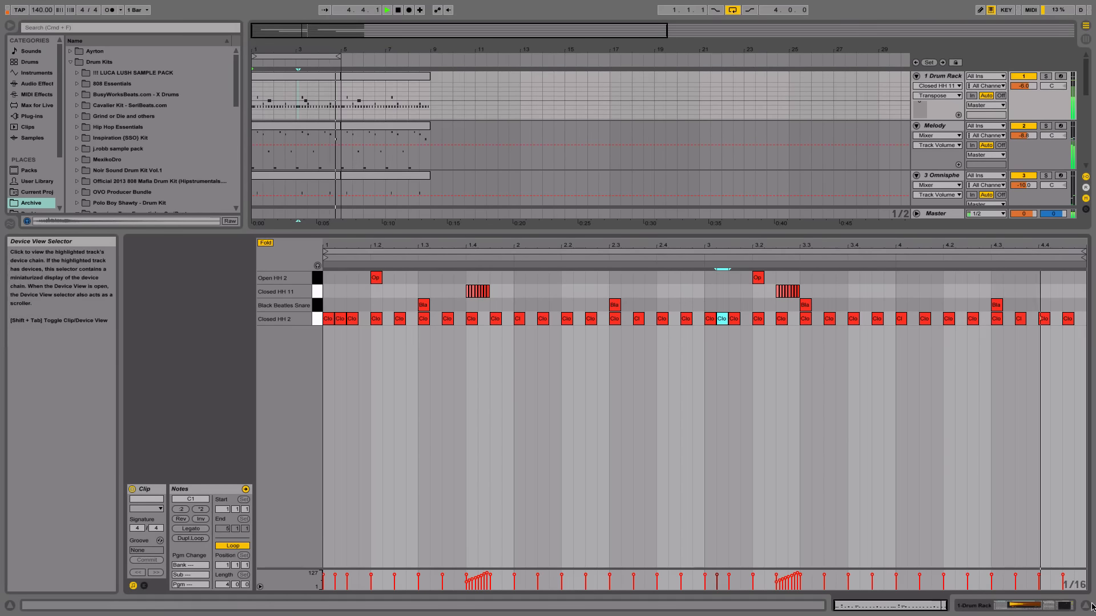
left_click(1062, 290)
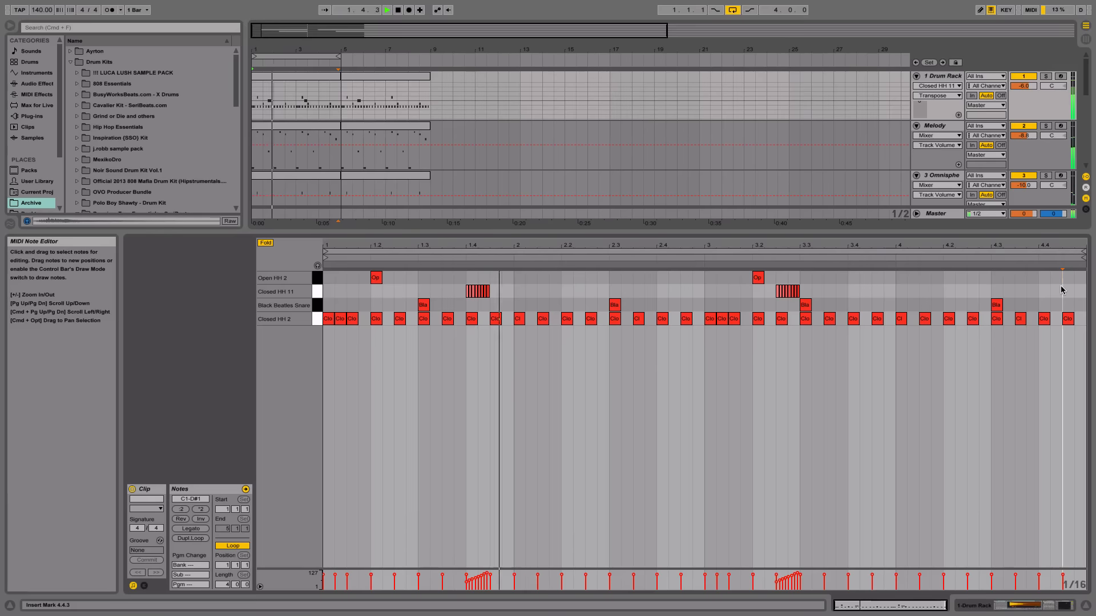
key("super+v")
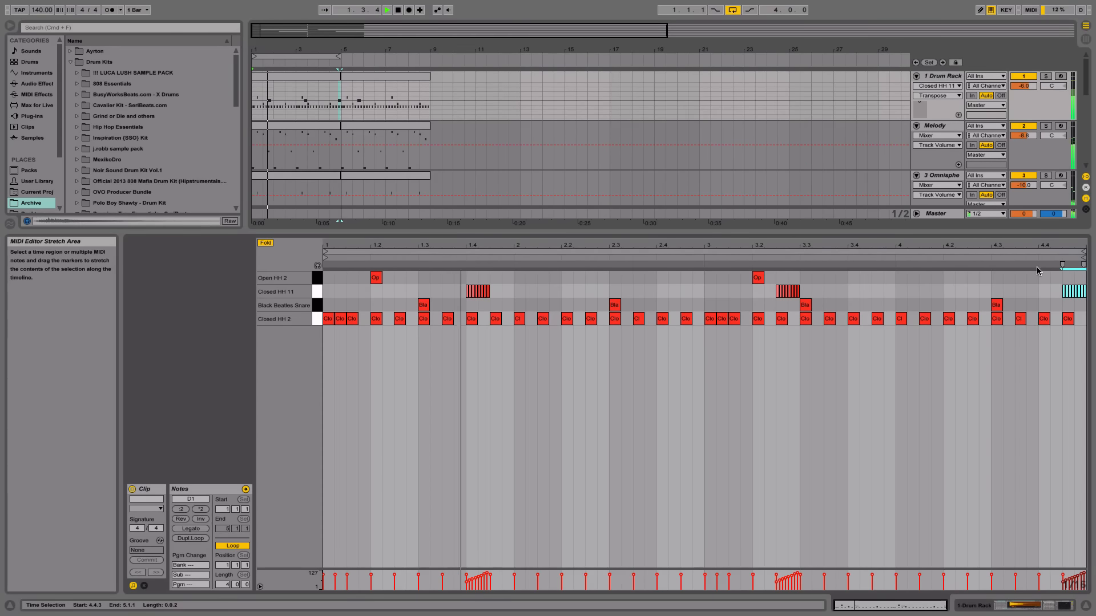
left_click(1086, 605)
key("space")
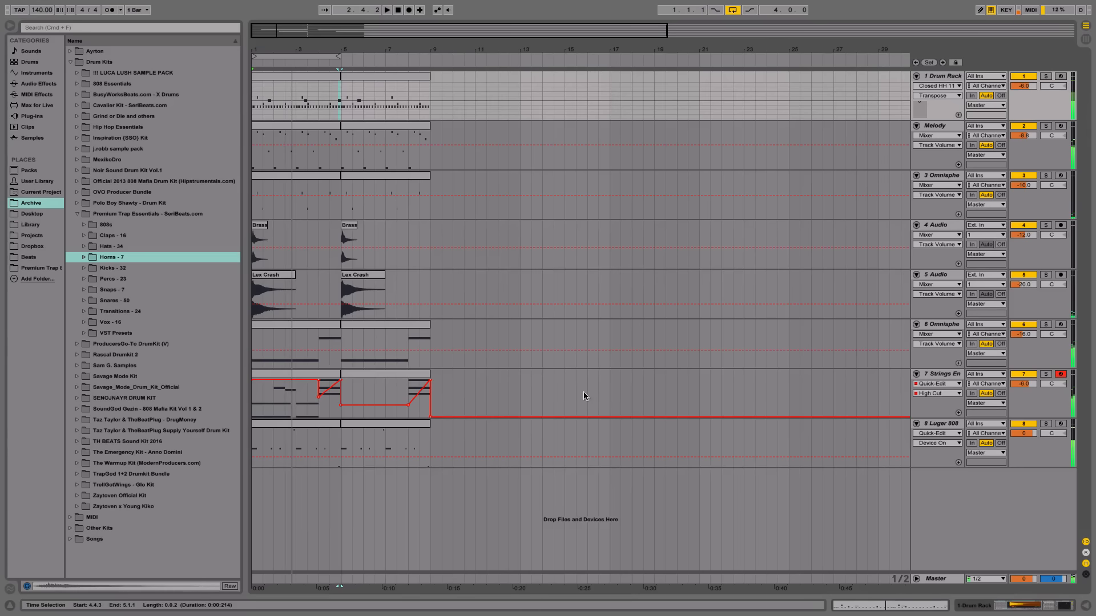
- Arm the Melody track and replace its Keys-Bell EP instrument with Omnisphere
left_click(292, 135)
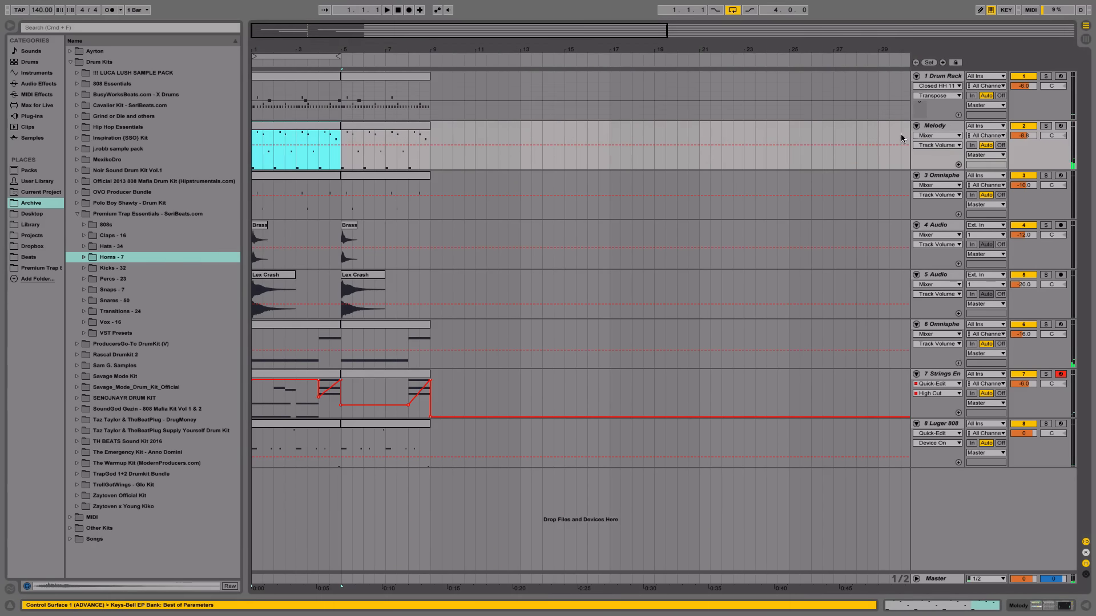
double_click(930, 127)
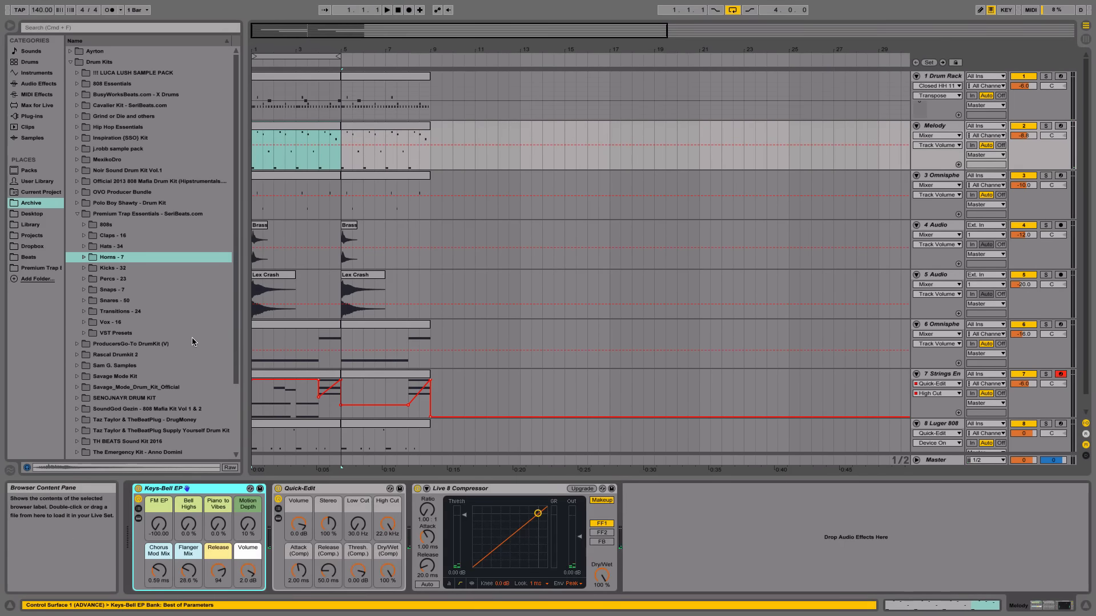
left_click(1062, 126)
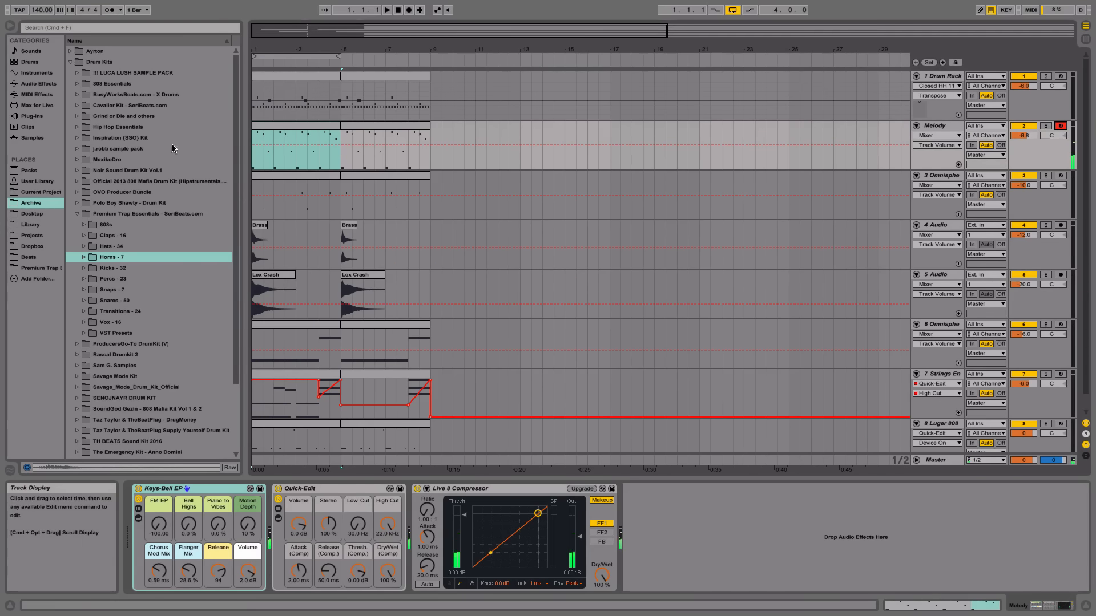
left_click(32, 116)
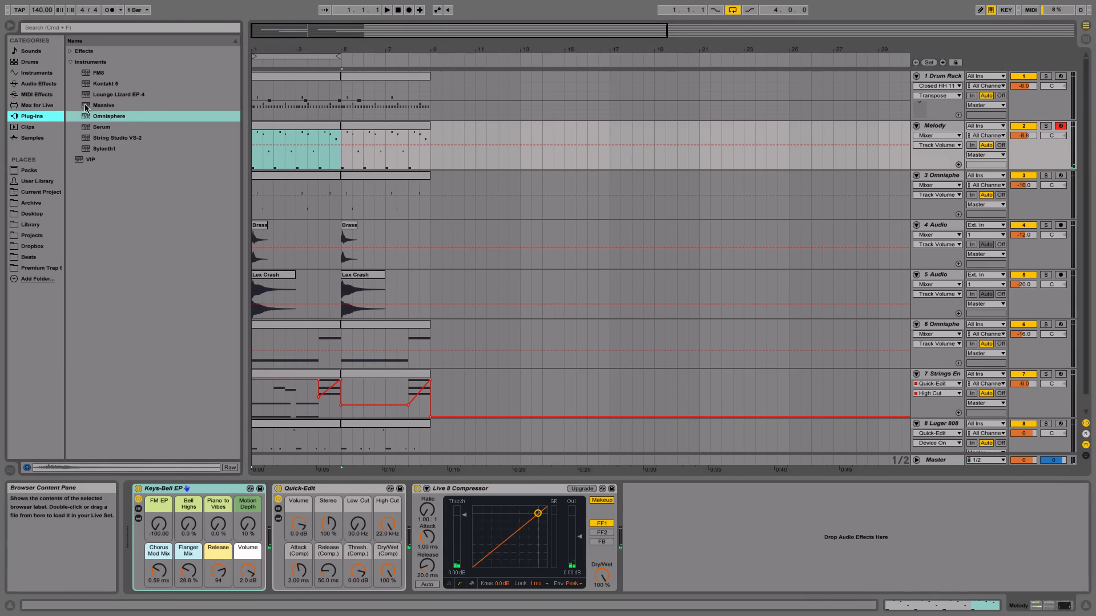
left_click_drag(114, 115, 160, 194)
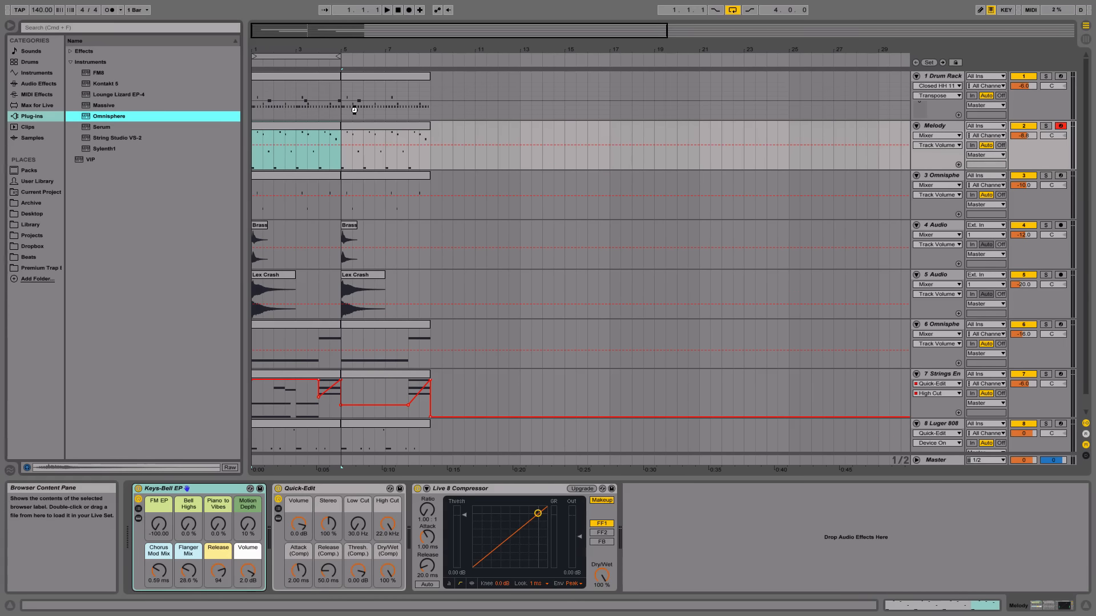
left_click_drag(354, 110, 311, 149)
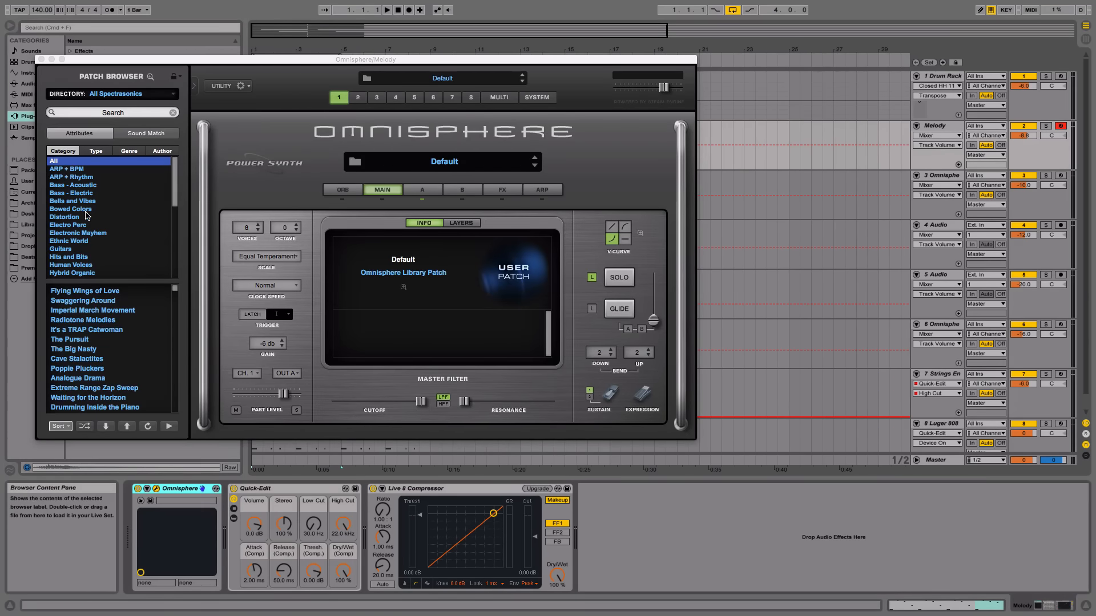
- Set Omnisphere's patch directory to All and filter the patches by the Keyboards category
scroll(87, 215, "down", 2)
left_click(119, 97)
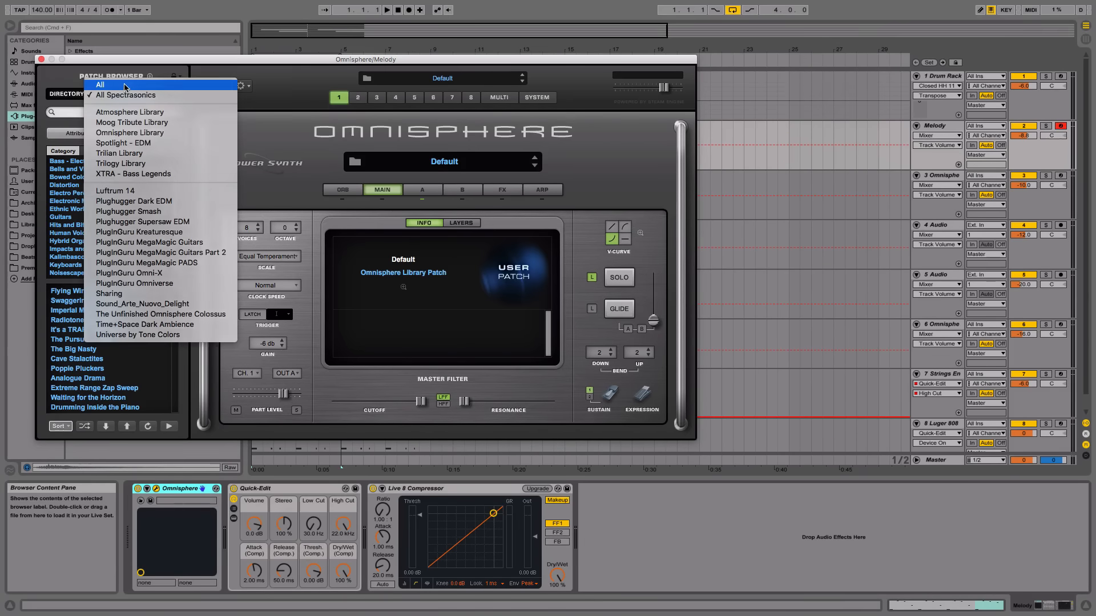
left_click(115, 85)
scroll(86, 254, "down", 3)
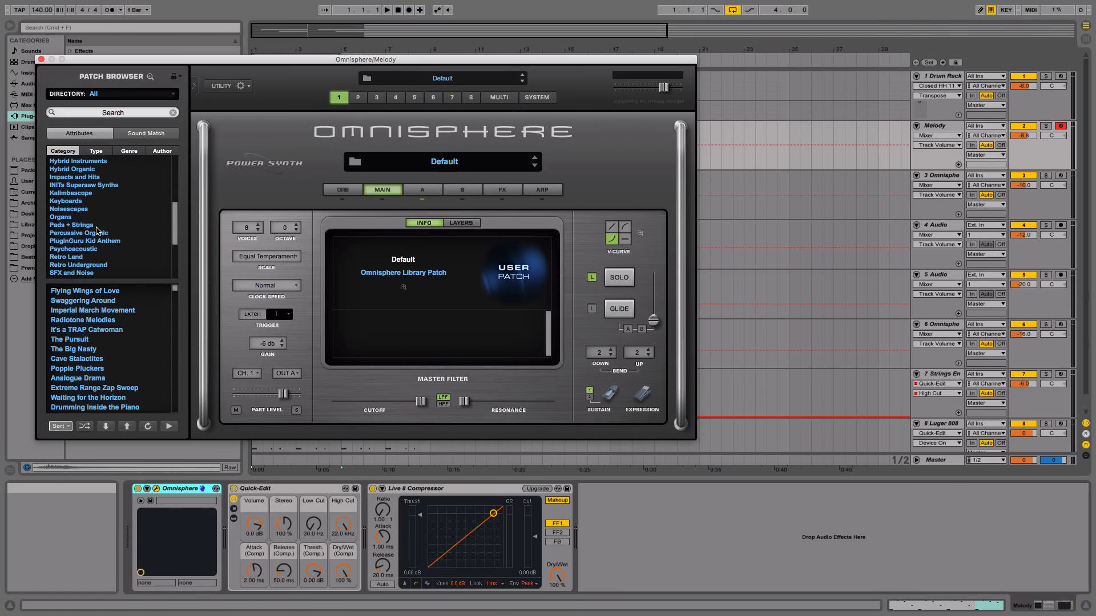
scroll(103, 234, "down", 3)
scroll(114, 242, "up", 4)
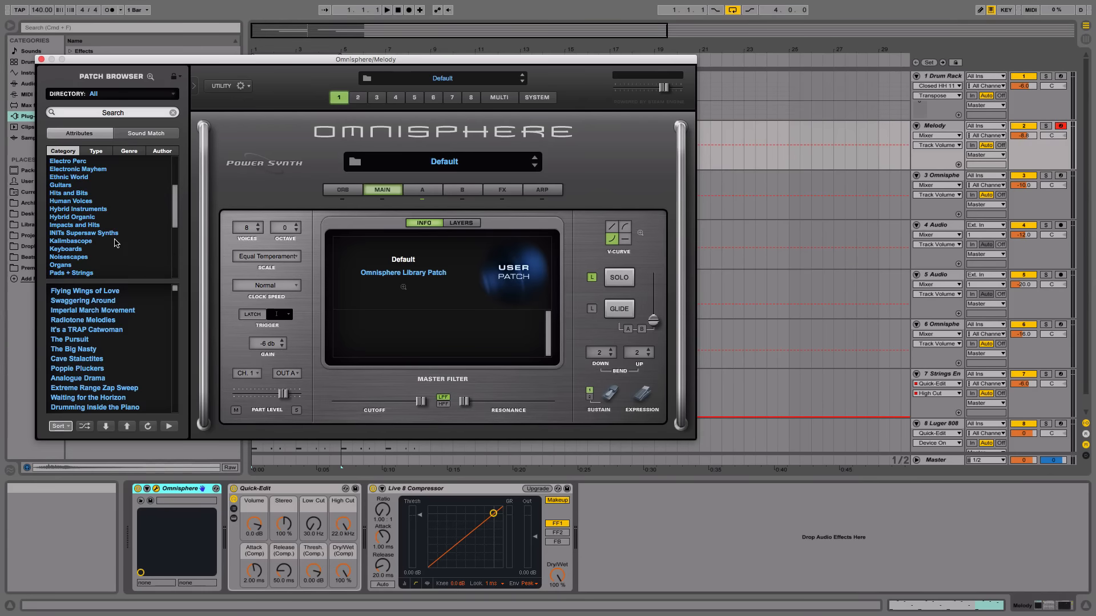
left_click(79, 258)
left_click(83, 250)
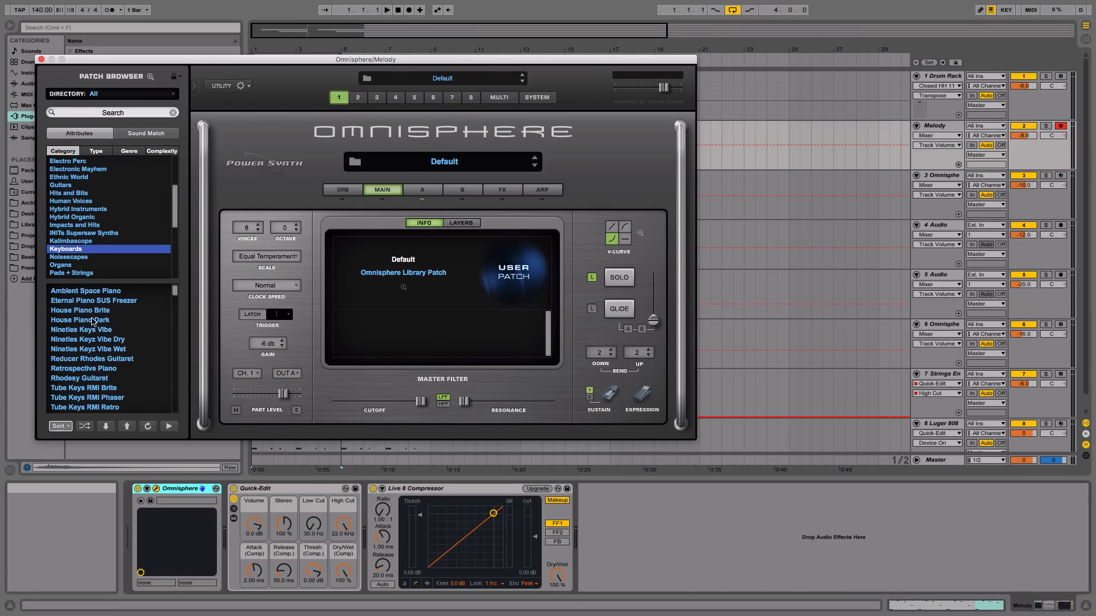
- Audition the House Piano Dark, Rhodesy Guitaret and Blurred Line Tines keyboard patches on the Melody track
left_click(94, 320)
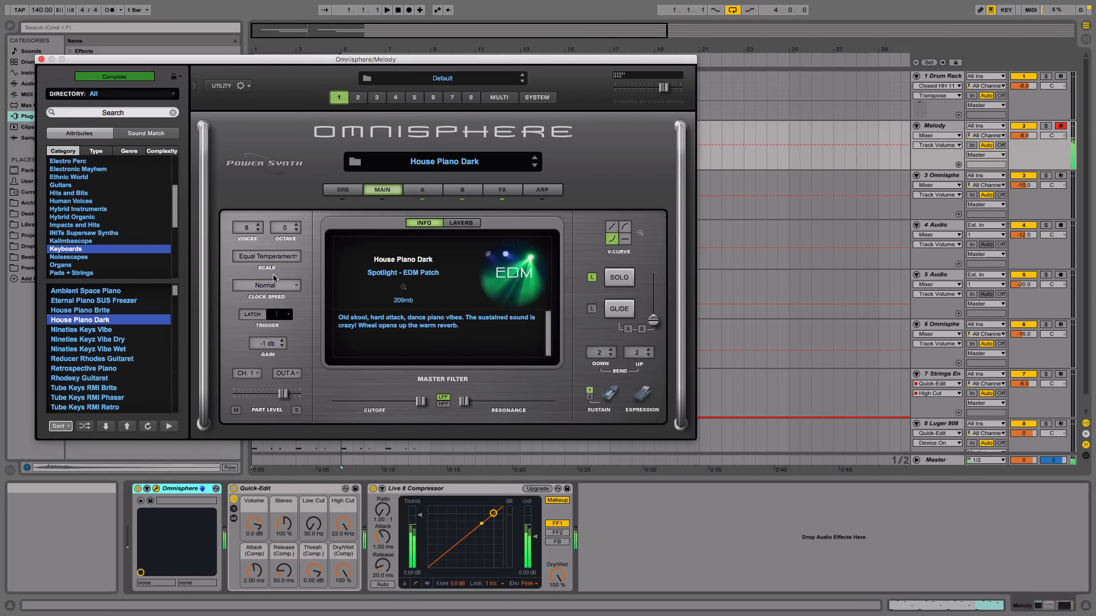
scroll(138, 304, "down", 5)
left_click(94, 330)
scroll(120, 321, "down", 6)
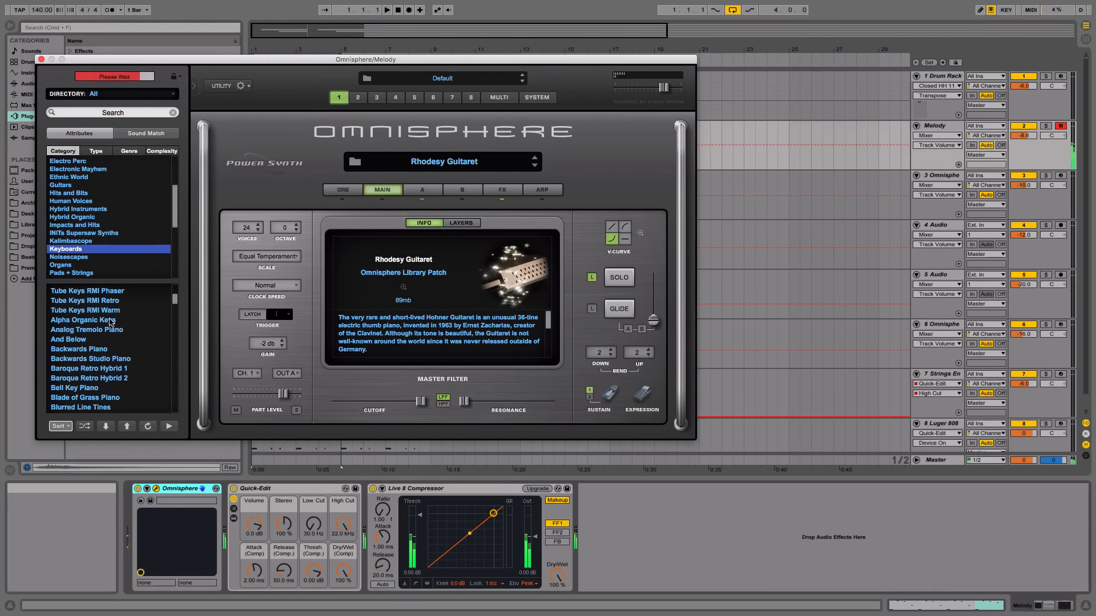
left_click(102, 330)
scroll(105, 333, "down", 3)
left_click(103, 330)
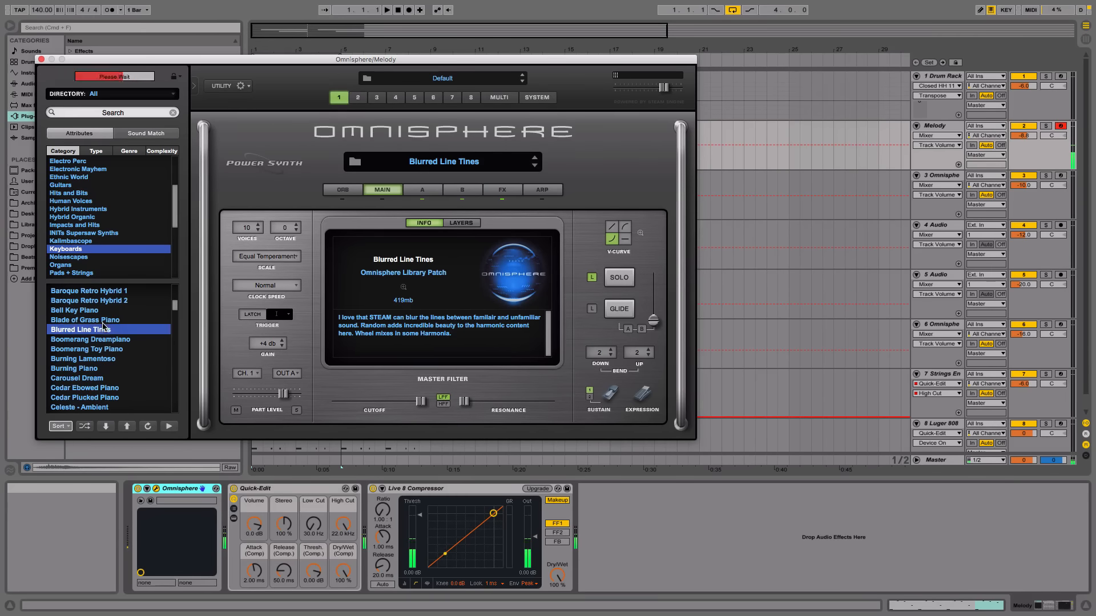
- Audition the Celeste - Ambient patch and browse further through the Keyboards patches
scroll(117, 324, "down", 3)
scroll(102, 337, "up", 2)
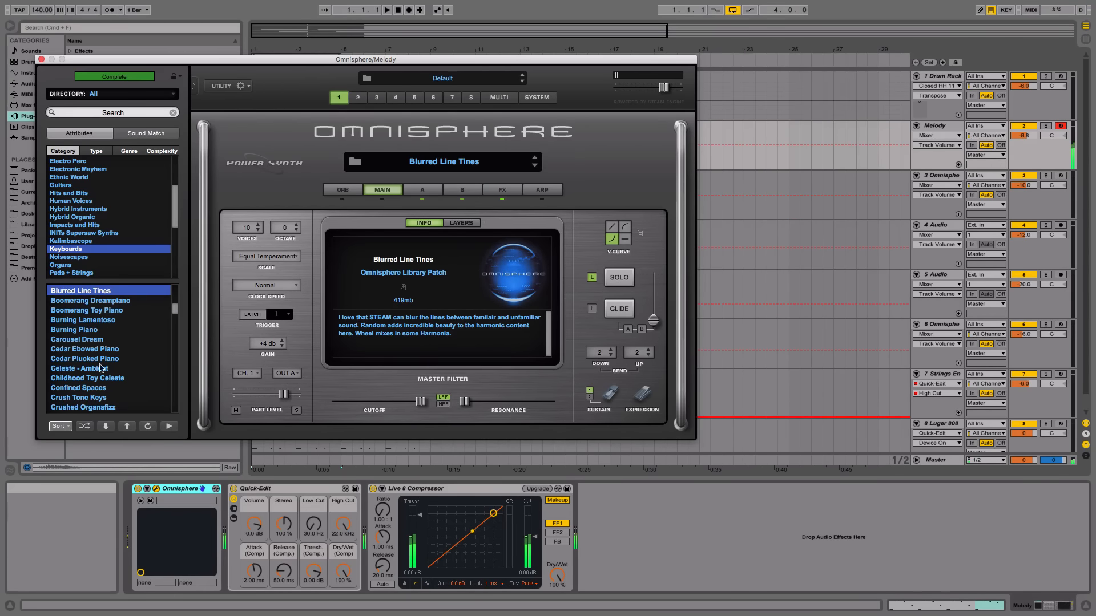
left_click(100, 367)
scroll(106, 345, "down", 3)
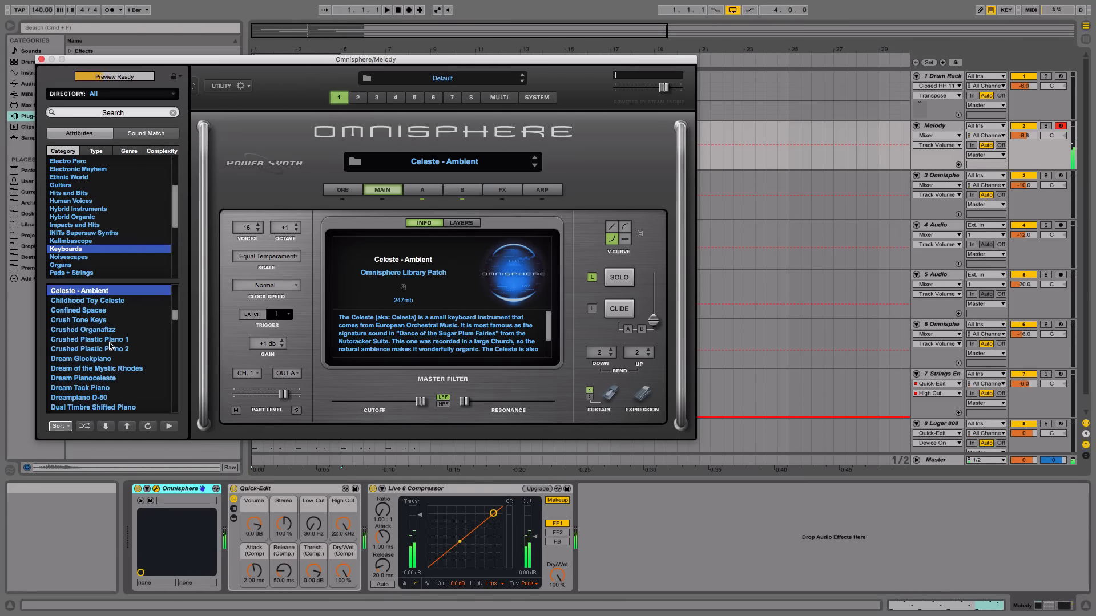
scroll(111, 330, "down", 5)
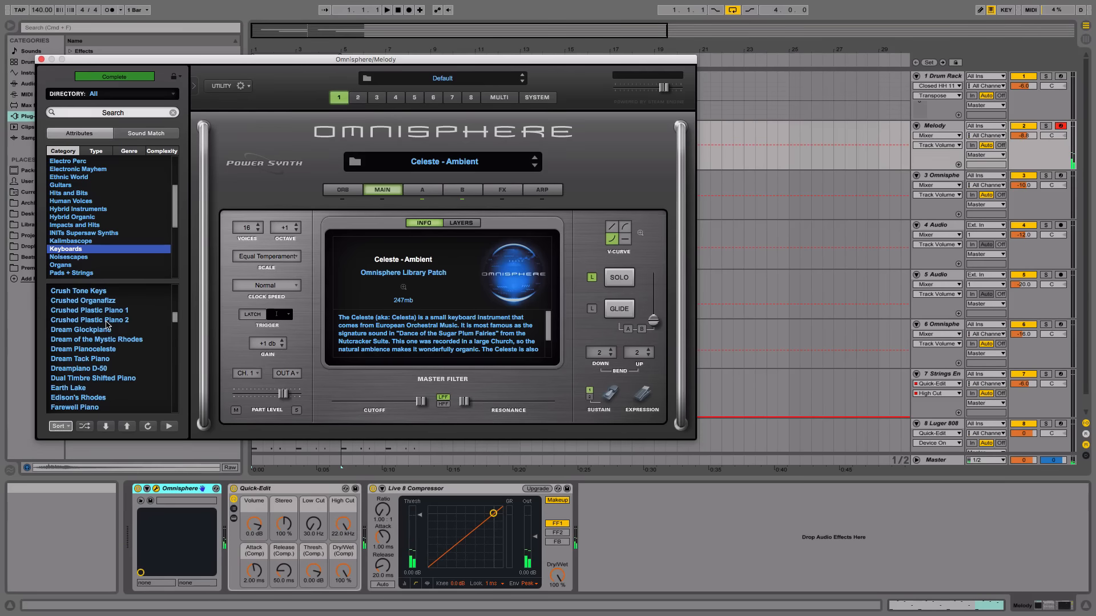
scroll(103, 336, "up", 2)
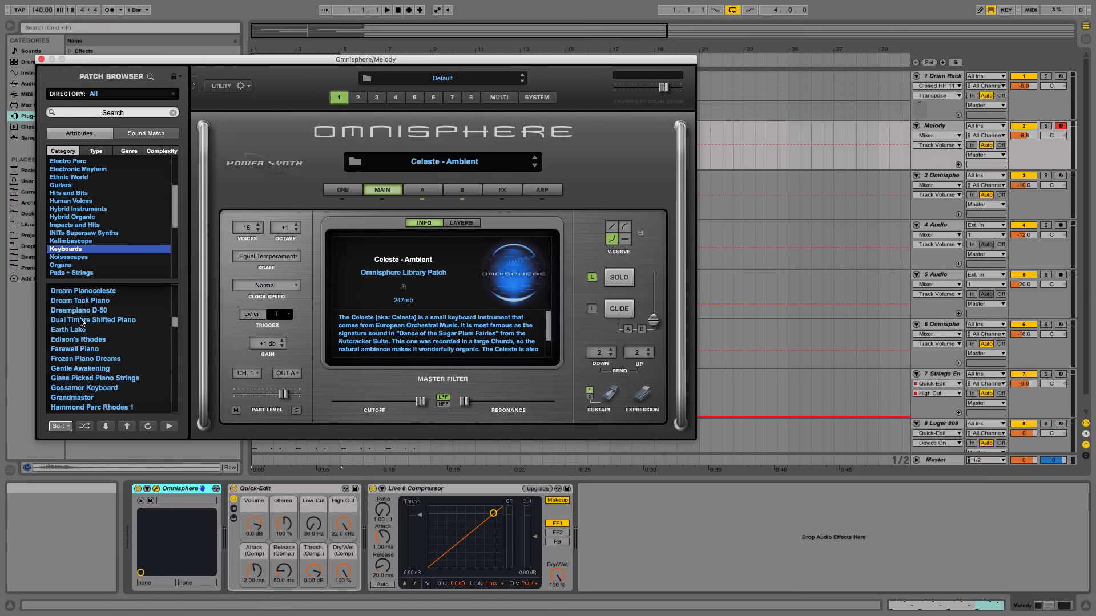
- Audition the Dreampiano D-50, Naruto, Organic Rhodes Ampy and Piano Neurons patches for the melody
left_click(113, 312)
scroll(102, 315, "down", 12)
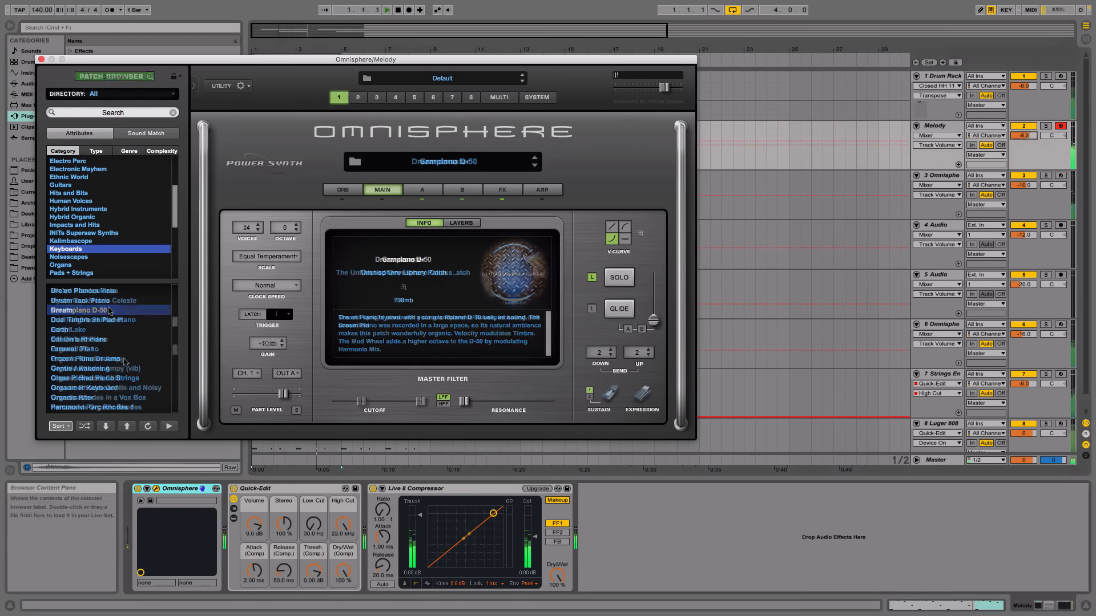
left_click(87, 311)
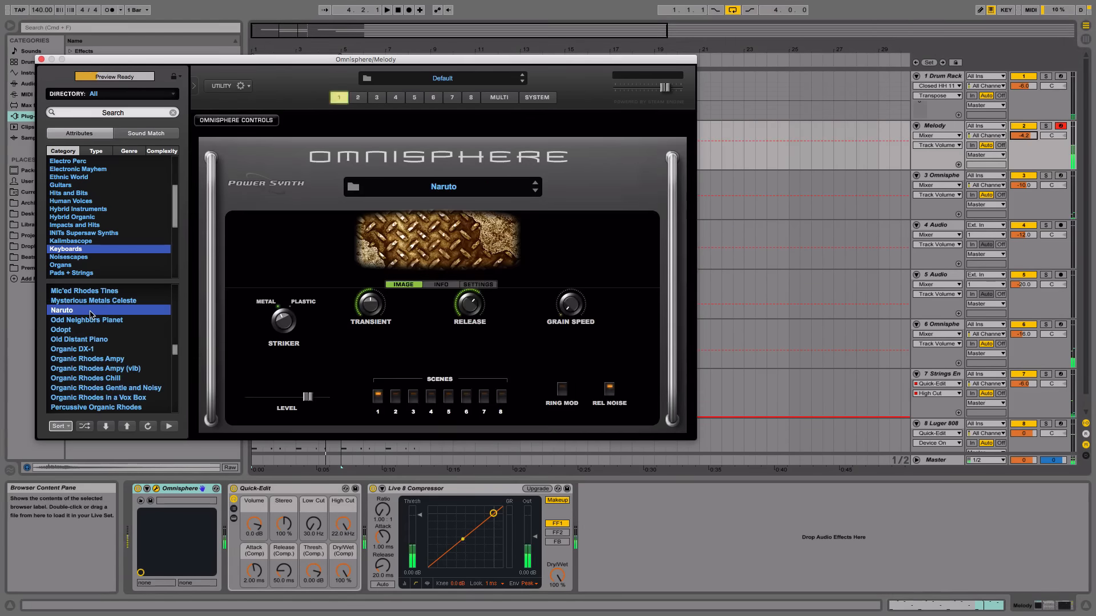
left_click(91, 359)
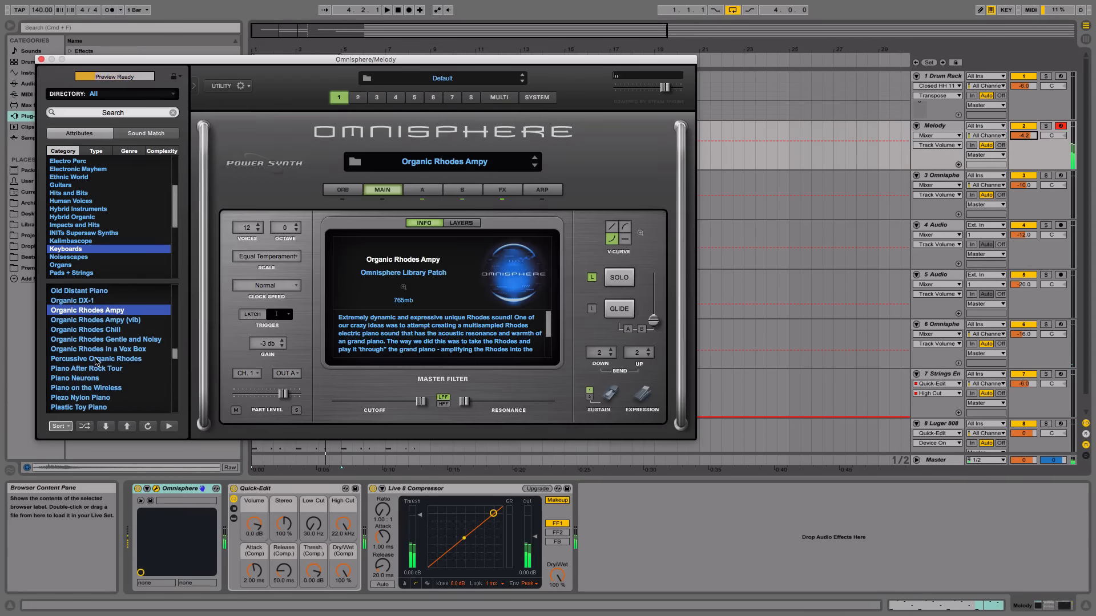
left_click(97, 379)
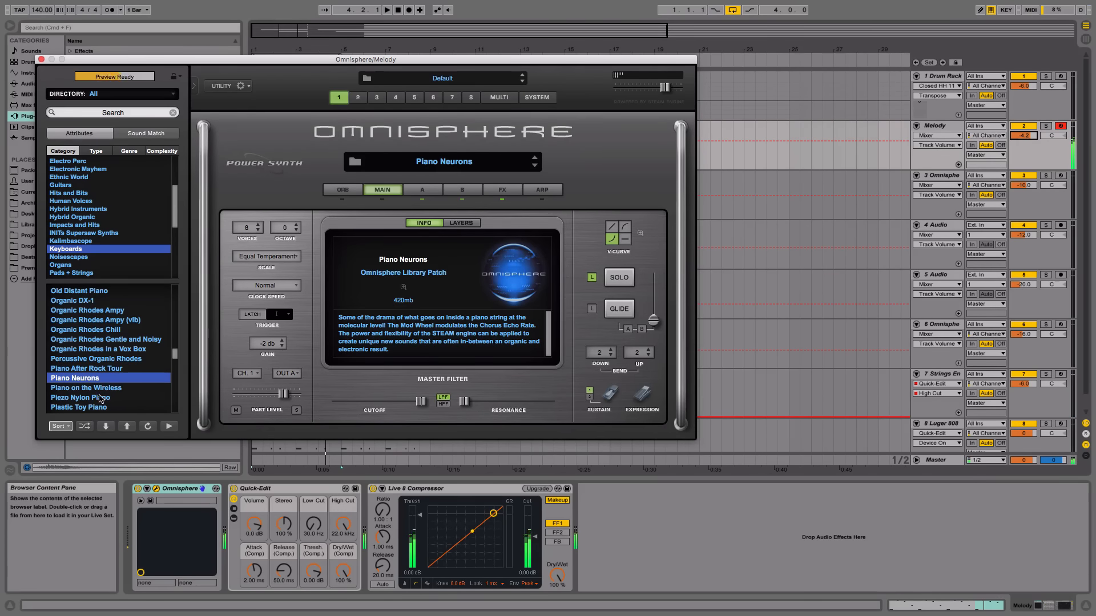
- Load the Piezo Nylon Piano patch, play it with the beat, and close the Omnisphere window
left_click(99, 398)
key("space")
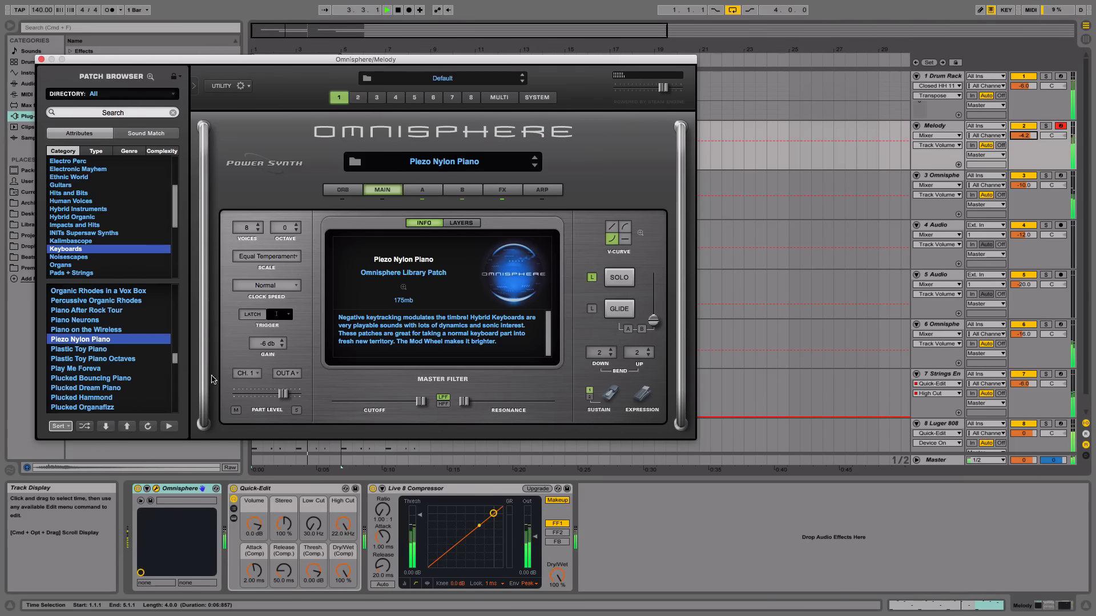
key("space")
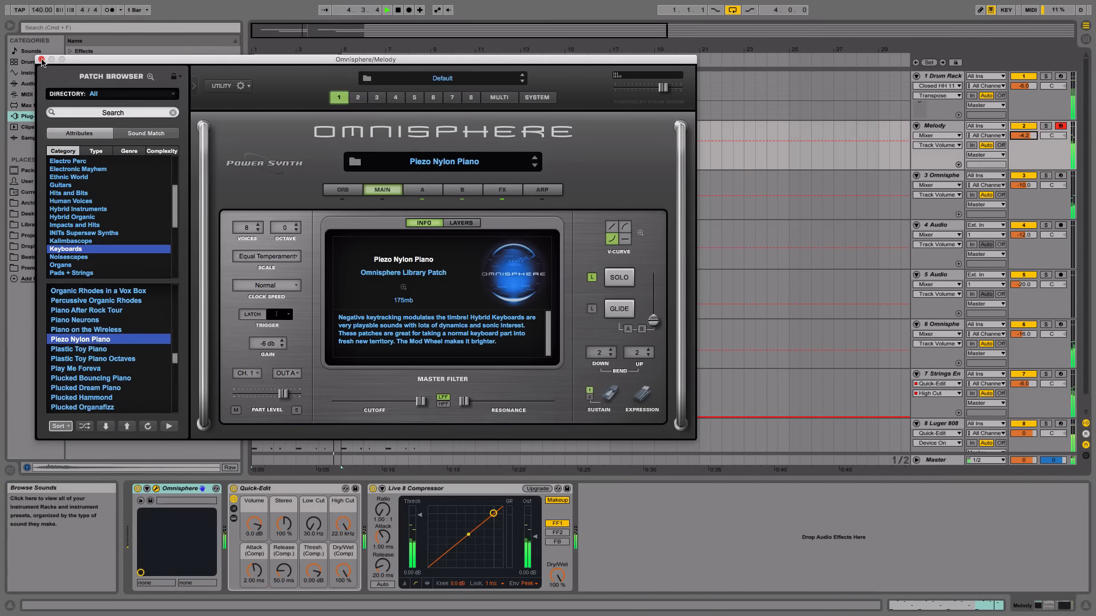
left_click(41, 60)
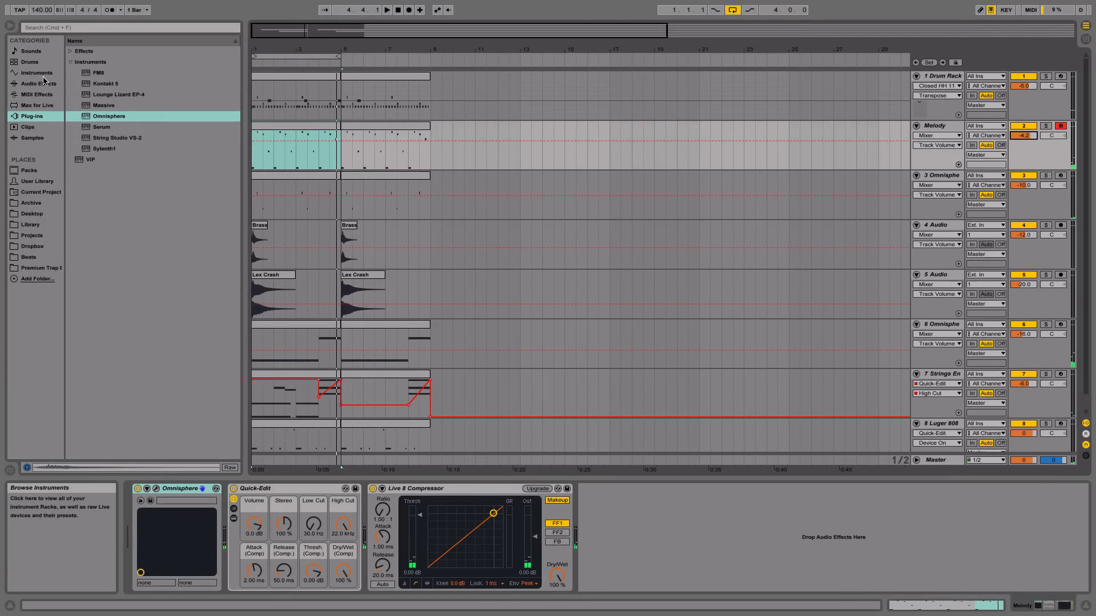
- Add the Reverb audio effect after the compressor on the Melody track and solo the track during playback
left_click(39, 83)
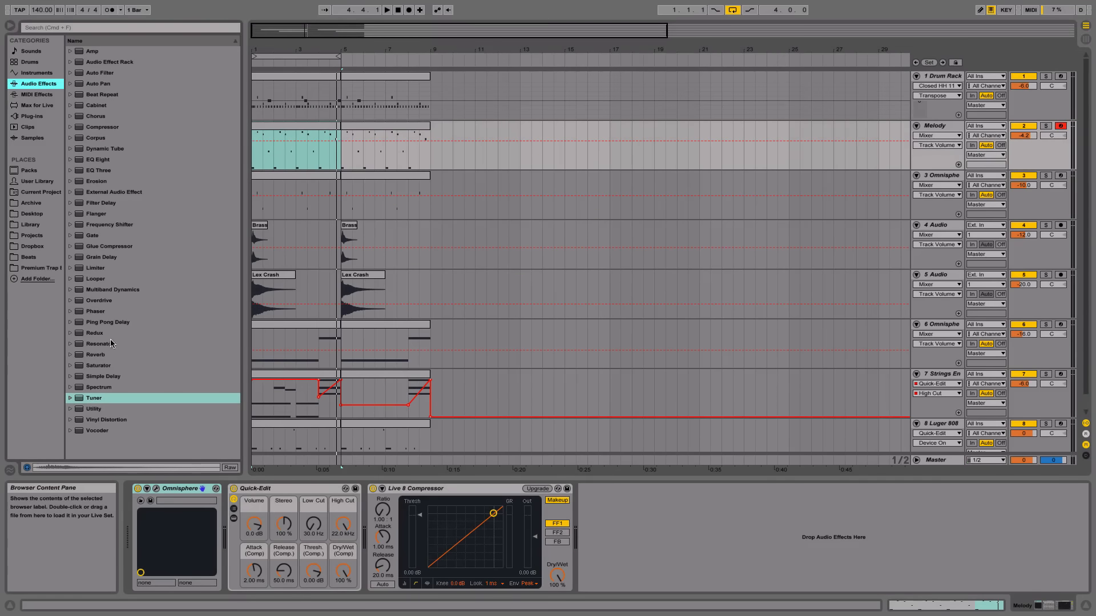
left_click_drag(96, 355, 550, 492)
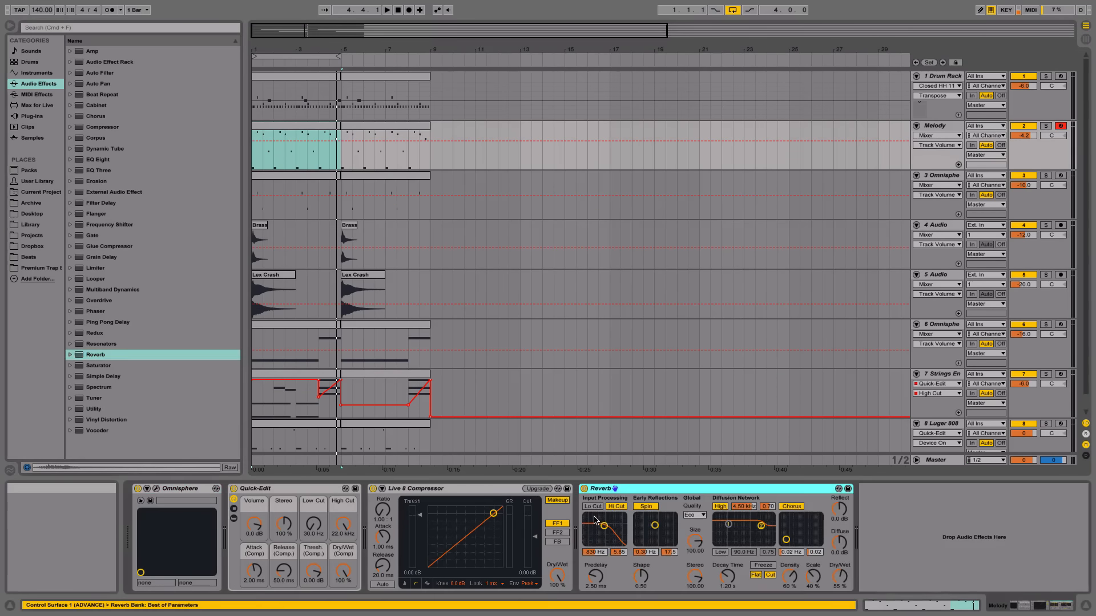
key("space")
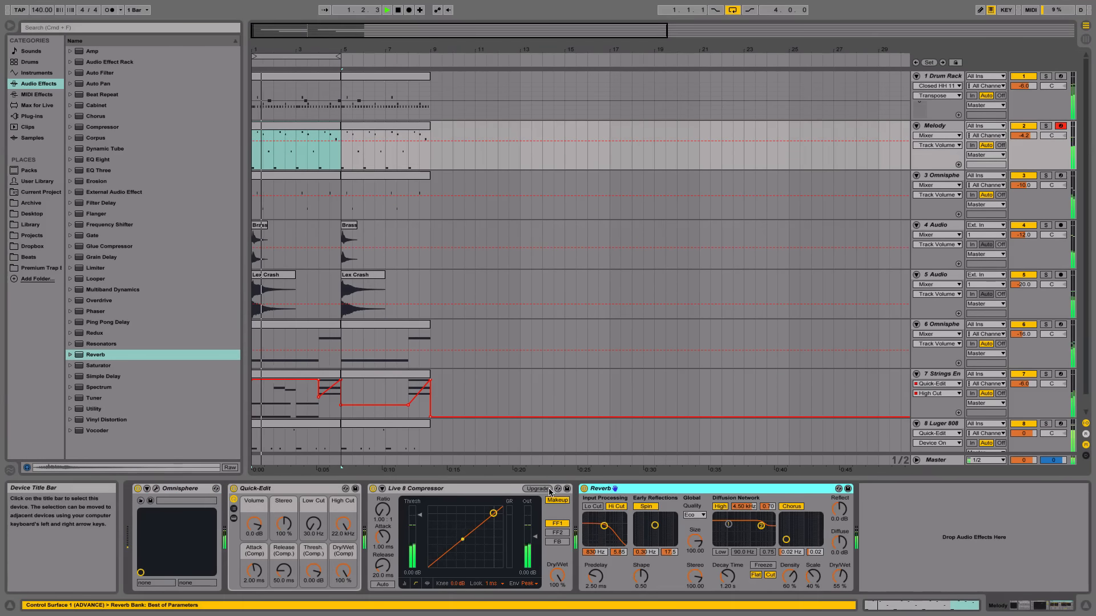
left_click(839, 575)
left_click(1046, 126)
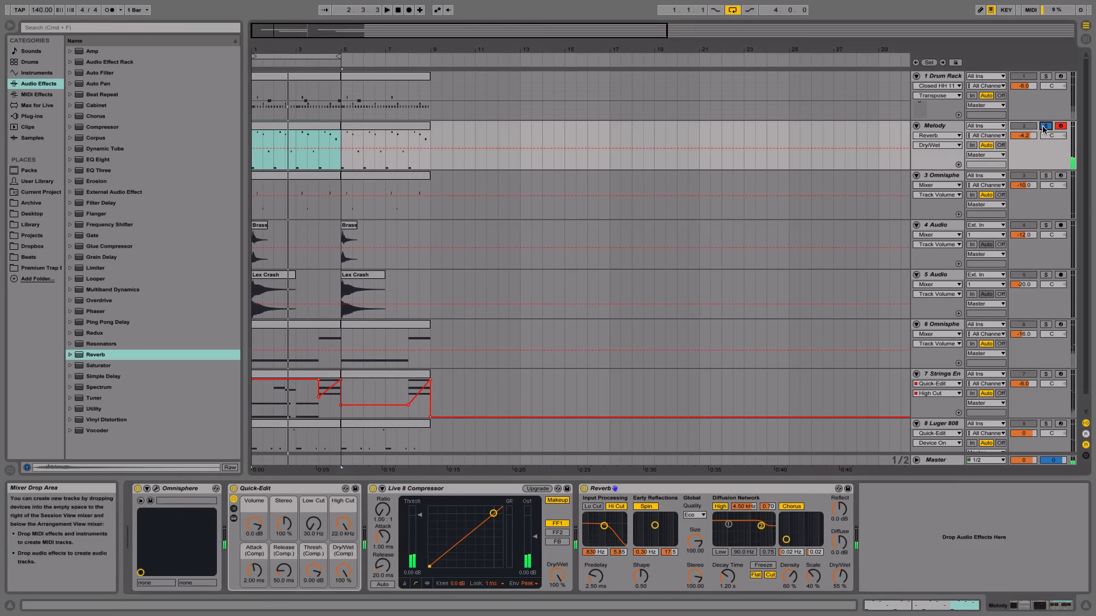
- Set the Reverb's decay time to 5.45 s and try High quality before returning it to Eco
left_click_drag(728, 577, 727, 476)
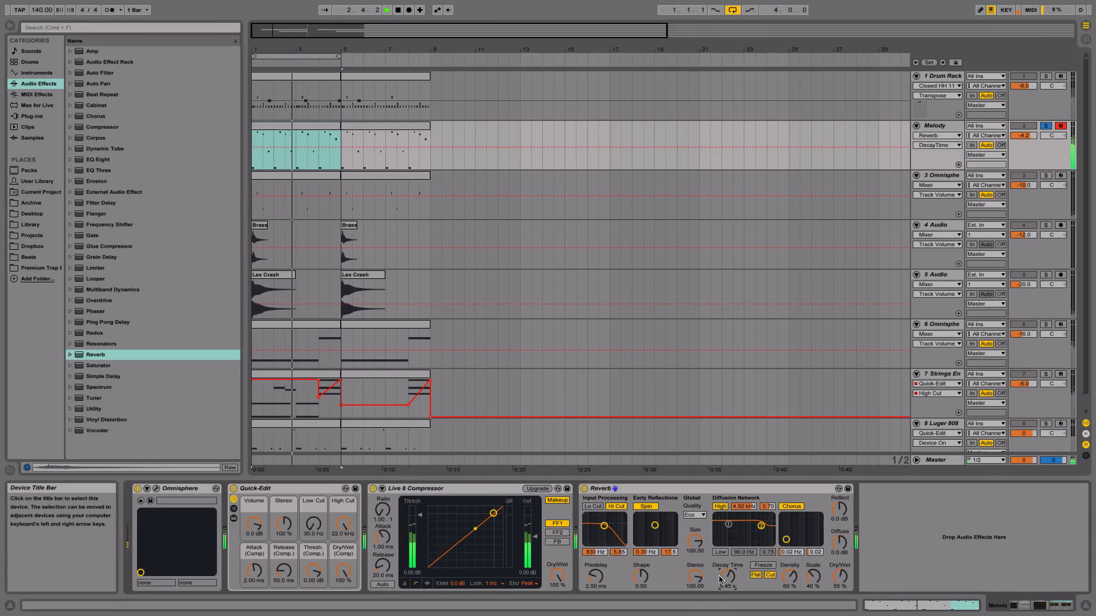
left_click(695, 515)
left_click(699, 540)
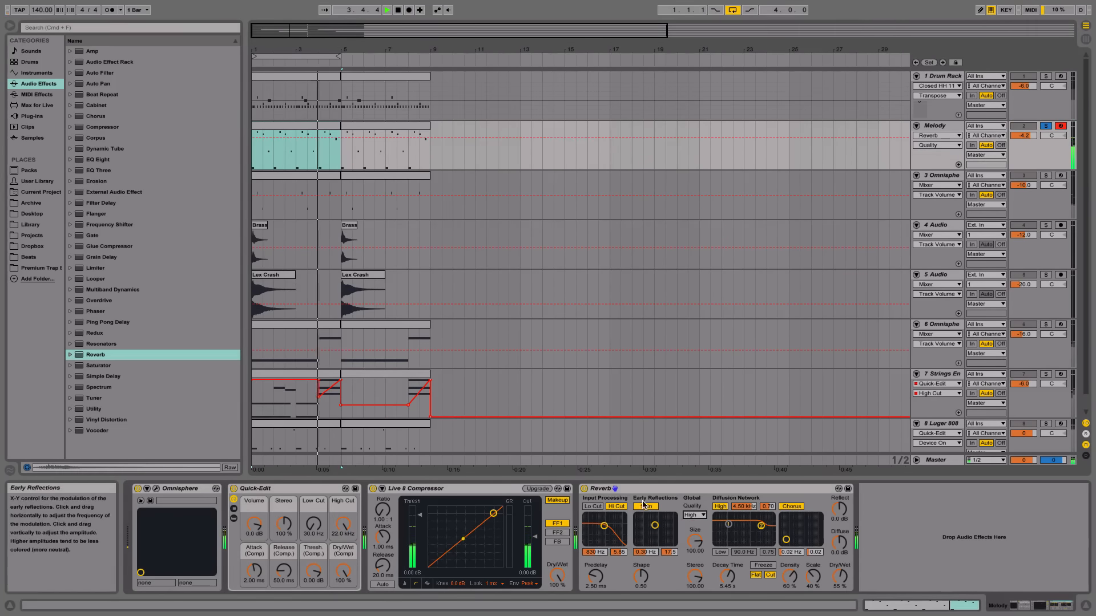
left_click(695, 515)
left_click(689, 523)
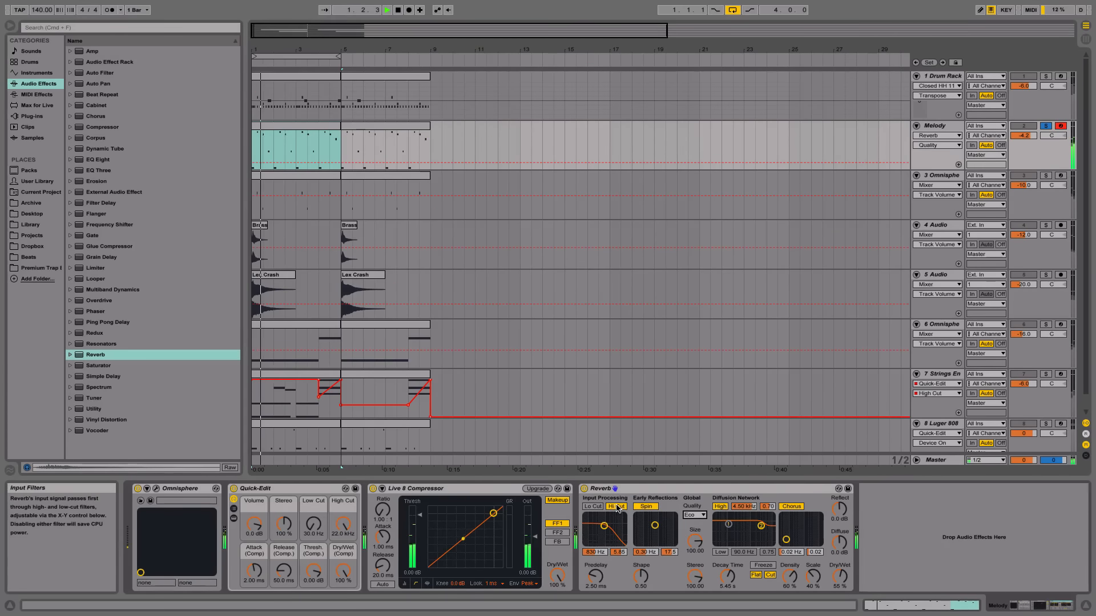
- Switch the Reverb's input filter from high cut to low cut, disable Chorus, and set Dry/Wet to 50%
left_click(596, 506)
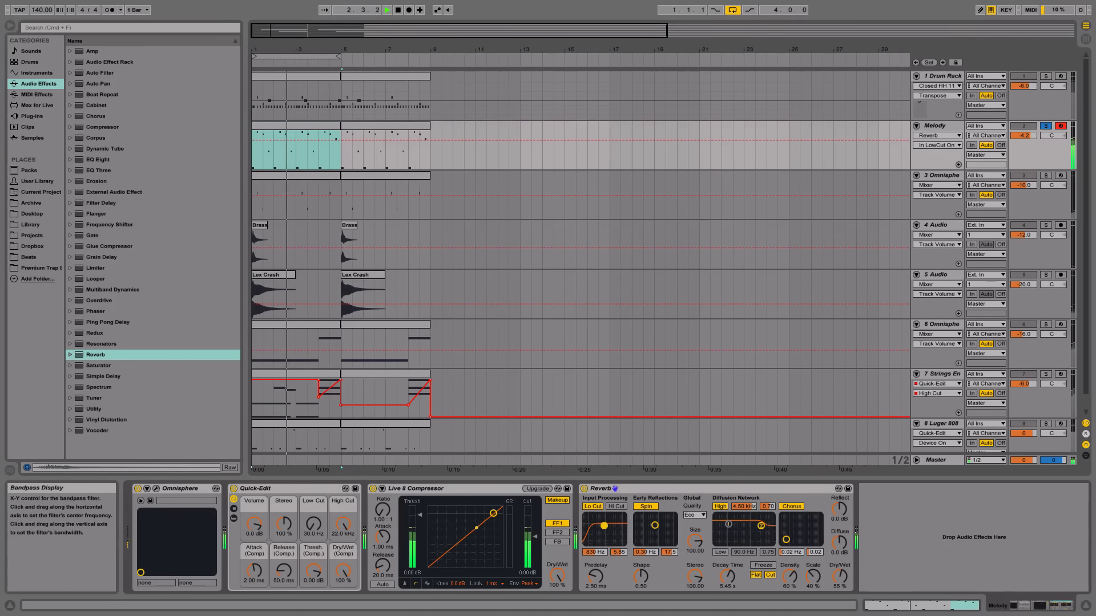
left_click(792, 506)
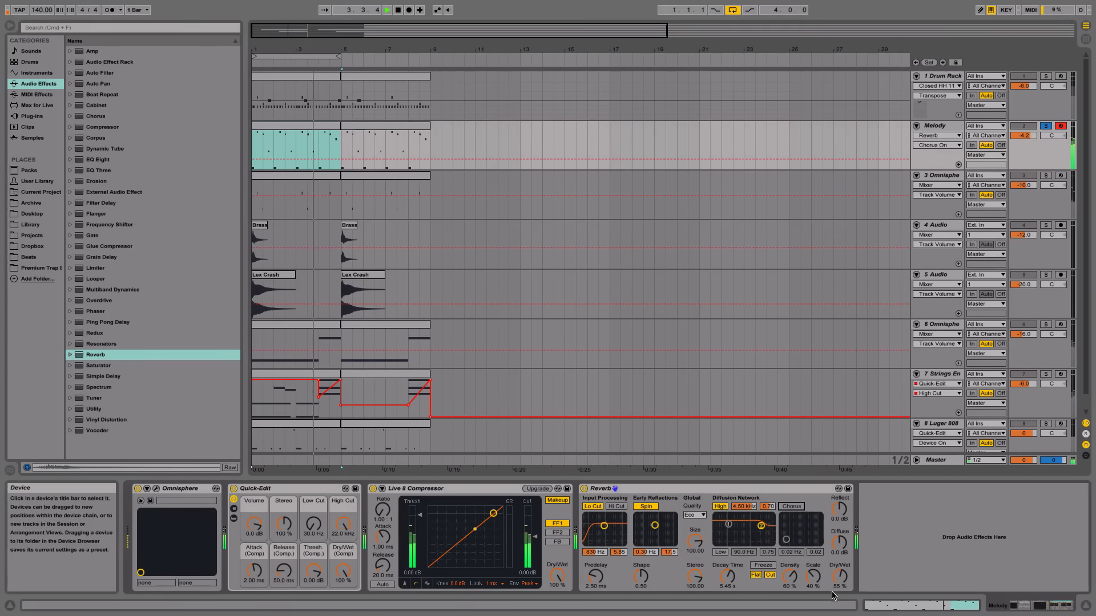
left_click(839, 576)
mouse_move(839, 575)
left_mouse_down()
mouse_move(839, 600)
mouse_move(839, 556)
mouse_move(839, 578)
left_mouse_up()
key("space")
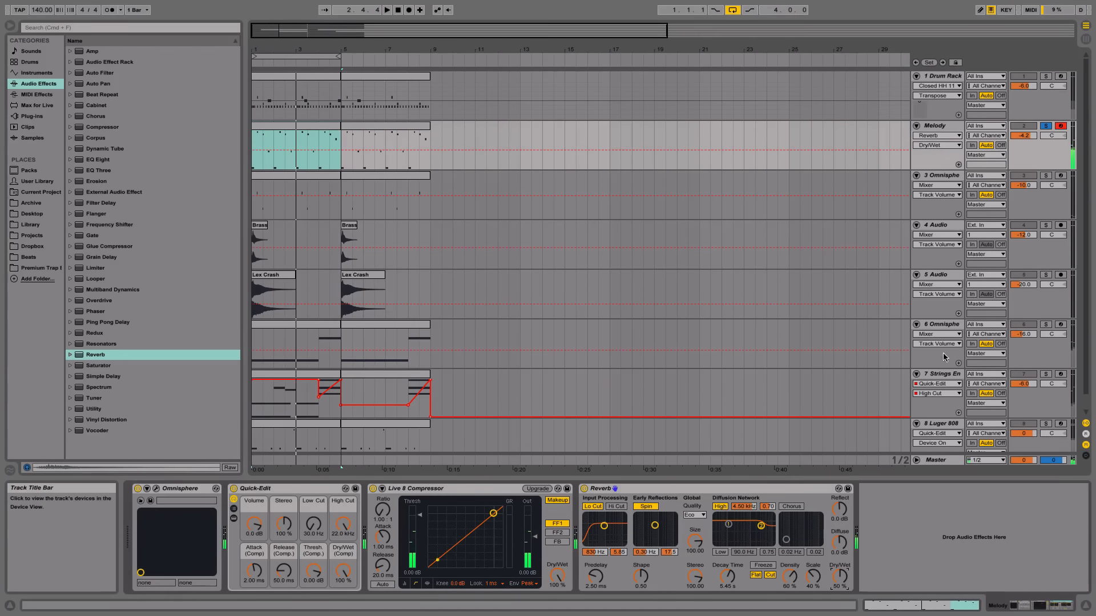
- Unsolo the Melody track, set its volume to -5.0 dB against the full beat, and hide the device view
left_click(1045, 126)
key("space")
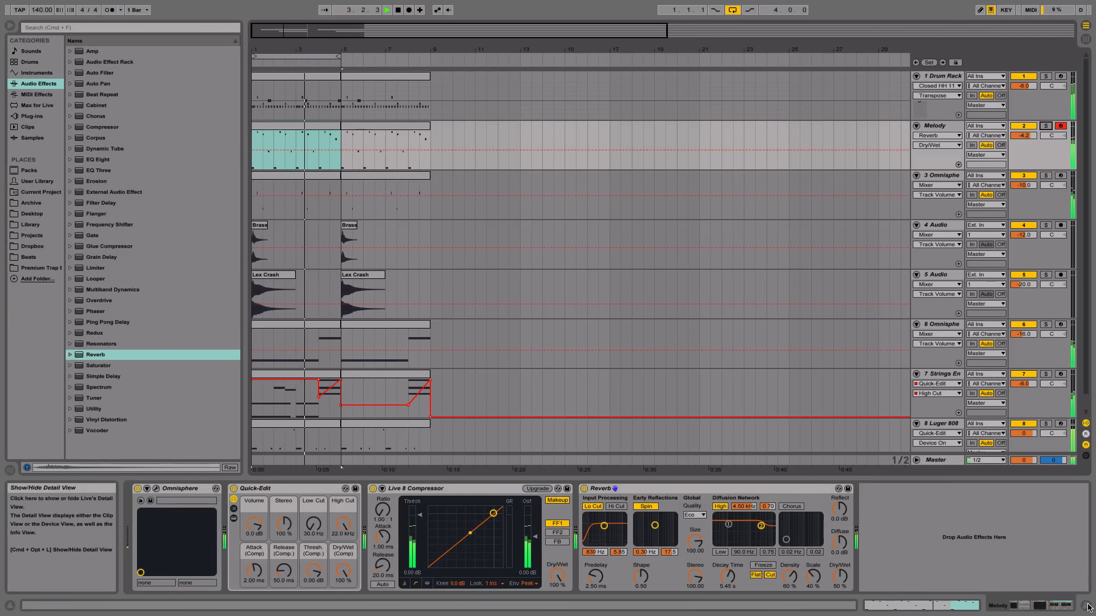
left_click_drag(1024, 136, 1023, 140)
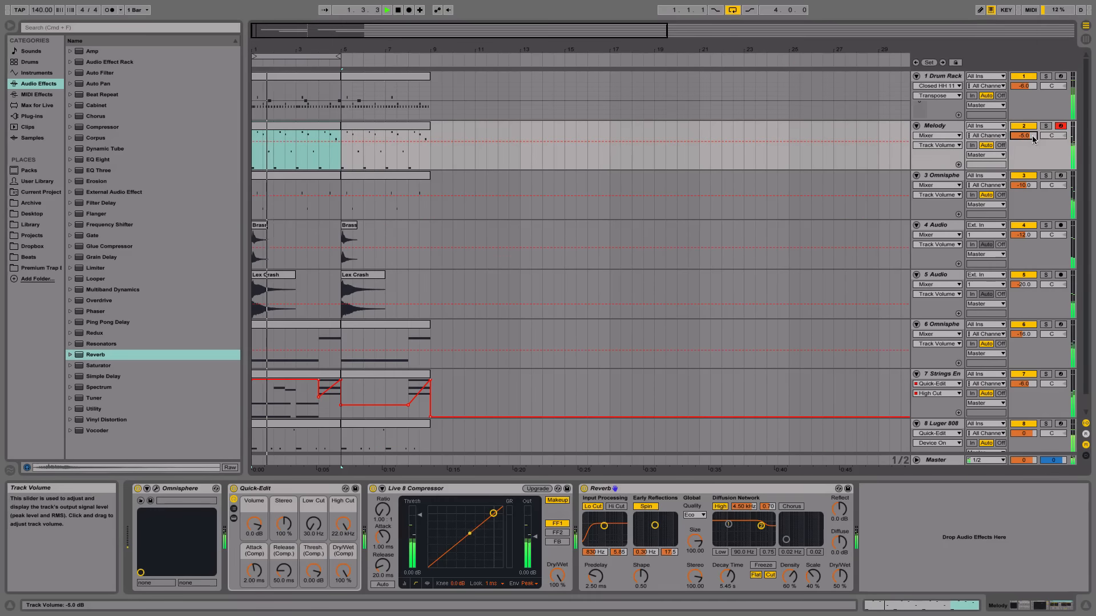
left_click(1092, 606)
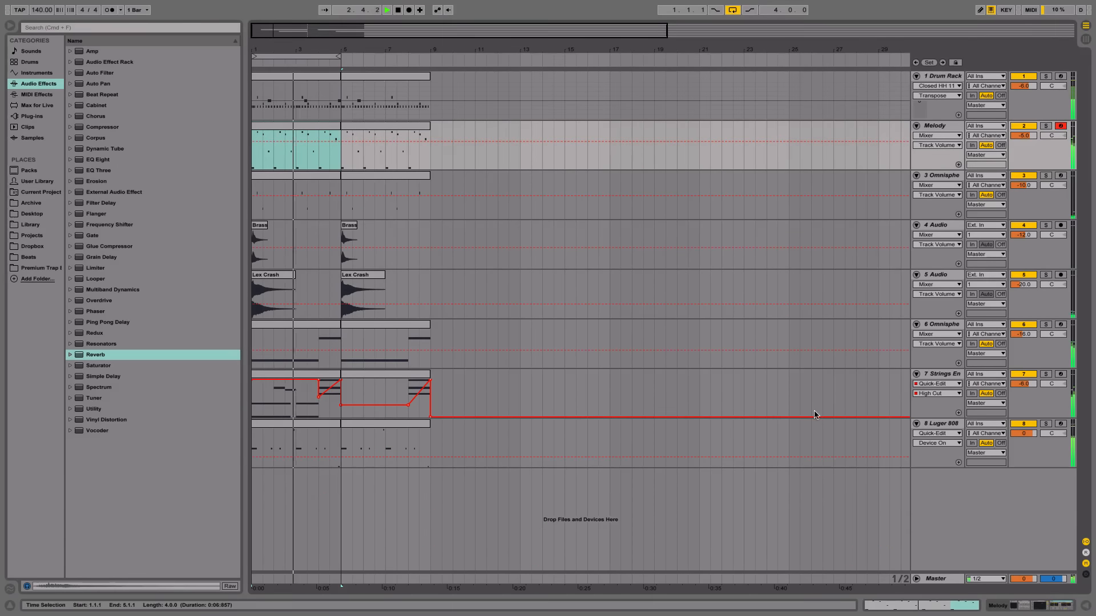
- Insert a new MIDI track below track 3 and load the Omnisphere plug-in on it
left_click(937, 174)
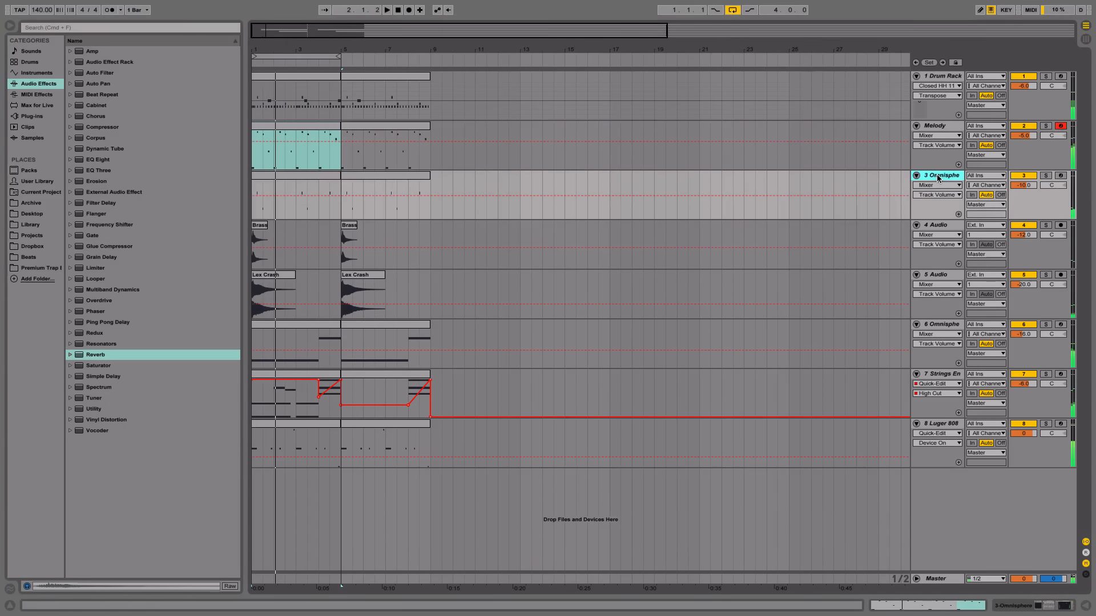
key("super+shift+t")
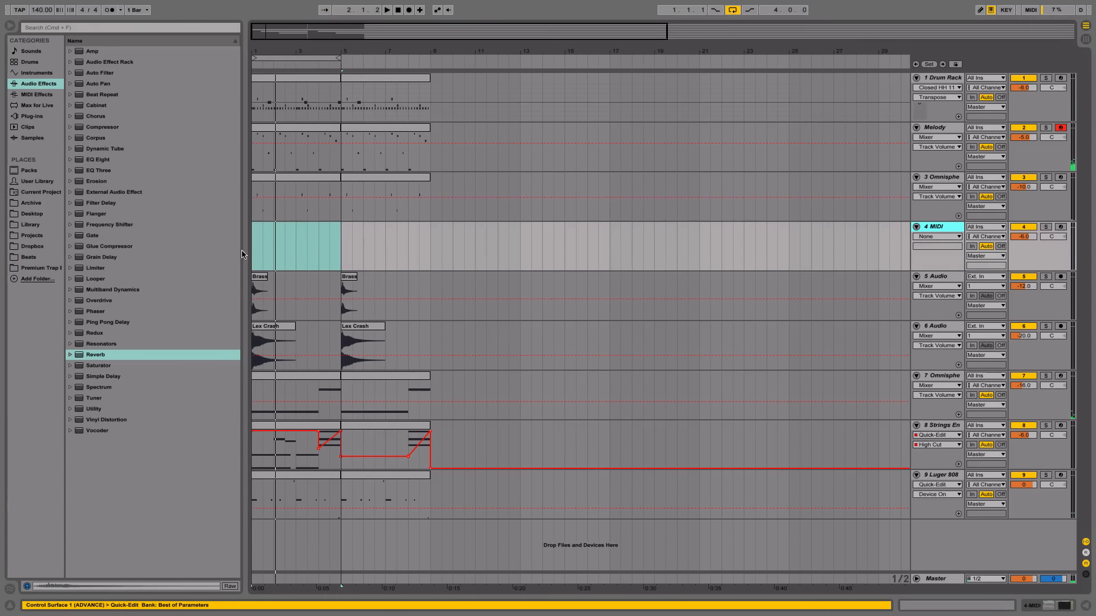
left_click(47, 115)
left_click(117, 117)
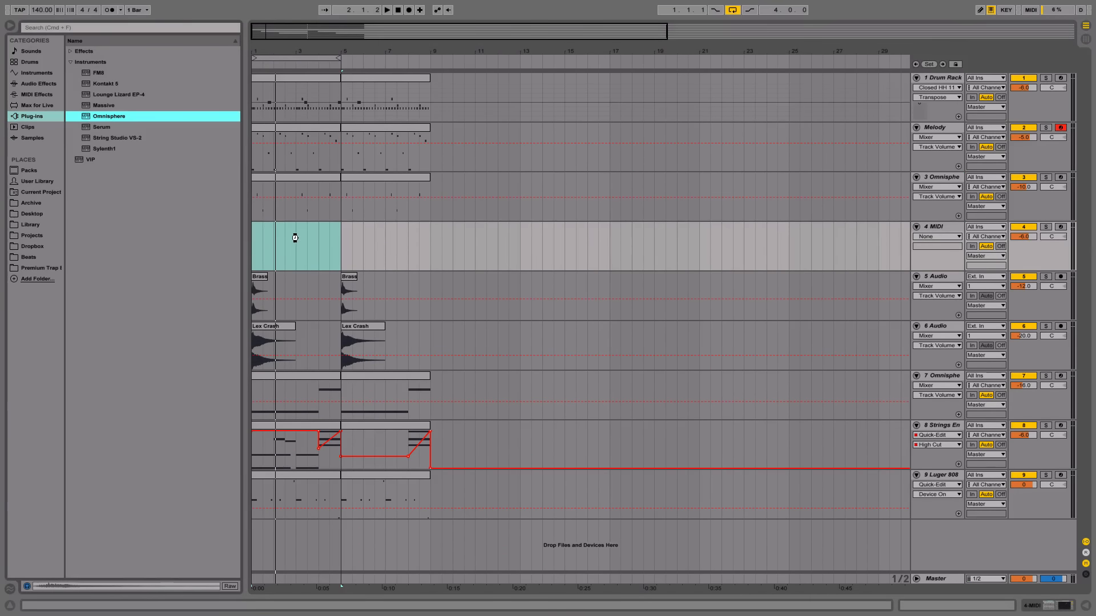
left_click_drag(362, 237, 362, 238)
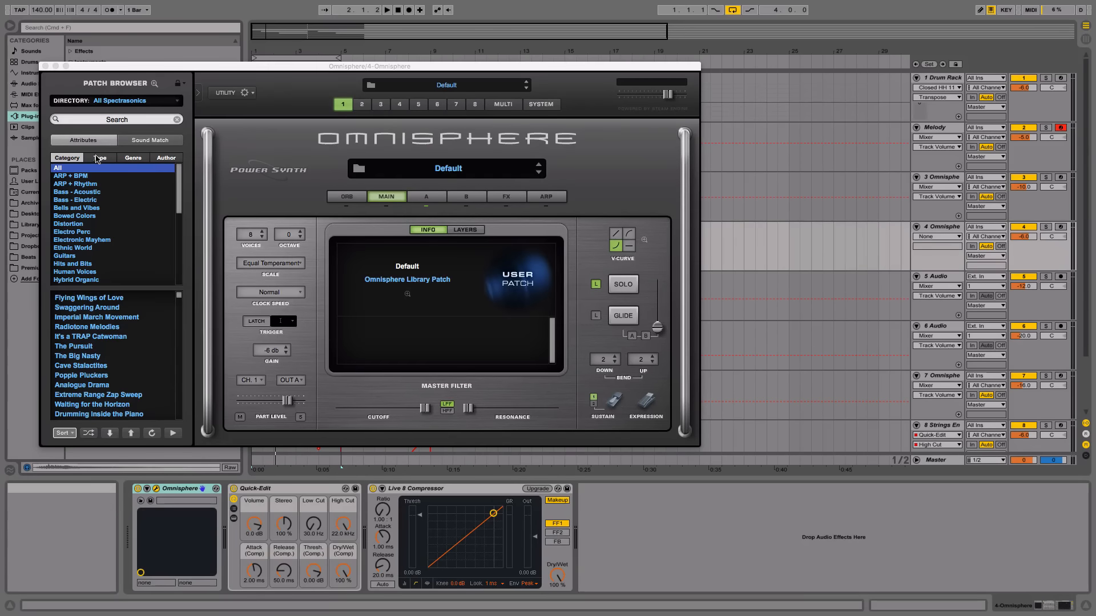
- Set the new Omnisphere's patch directory to All and filter the patches by the ARP + BPM category
left_click(98, 185)
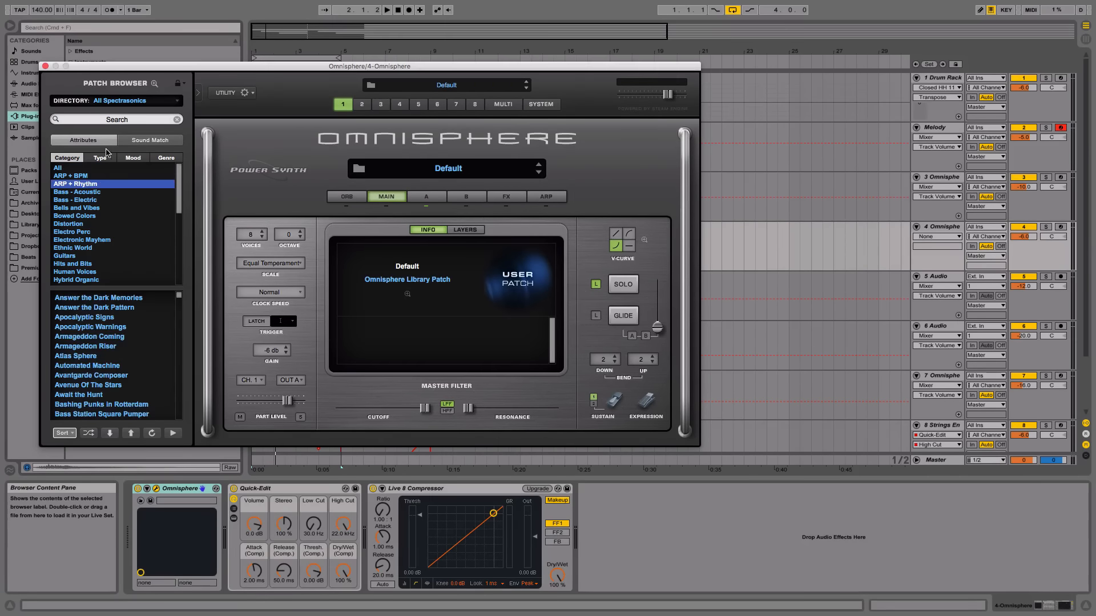
left_click(141, 96)
left_click(134, 85)
left_click(72, 177)
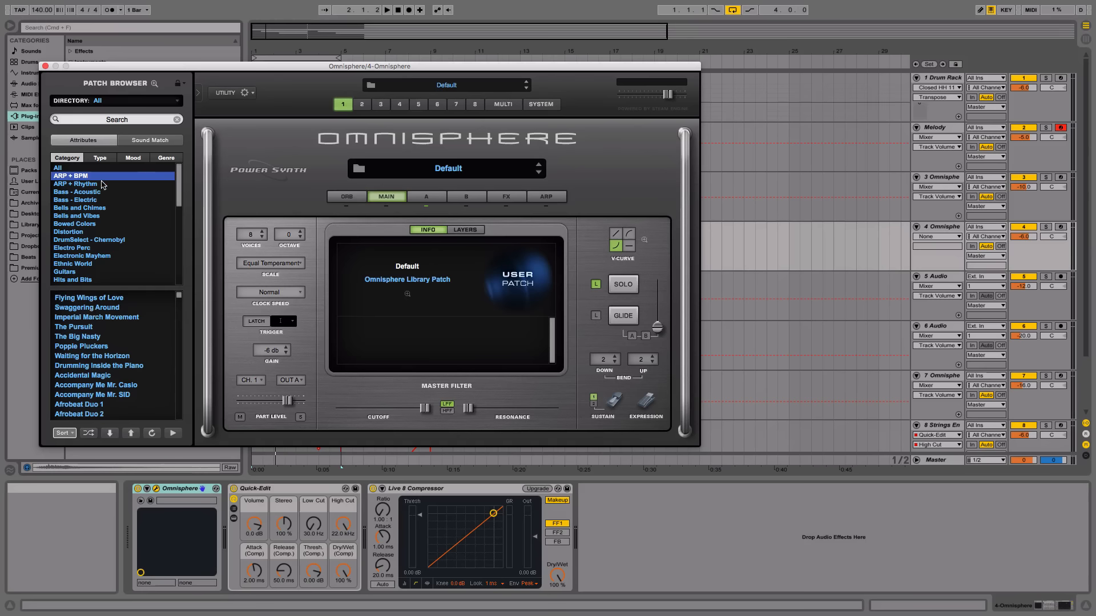
- Load the Popple Pluckers patch and arm the new Omnisphere track
left_click(66, 345)
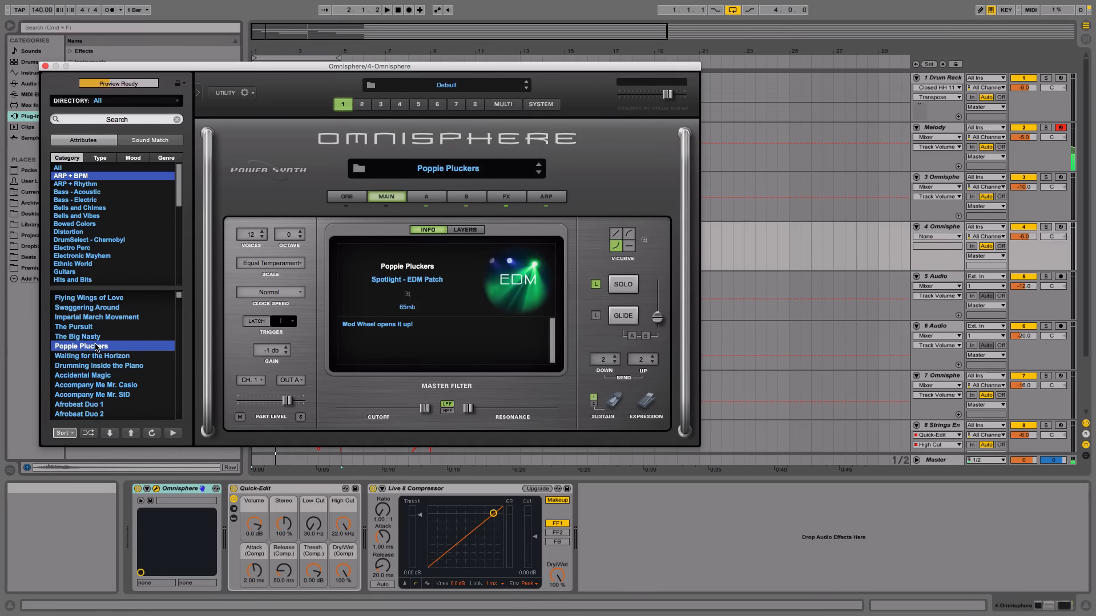
left_click(1061, 227)
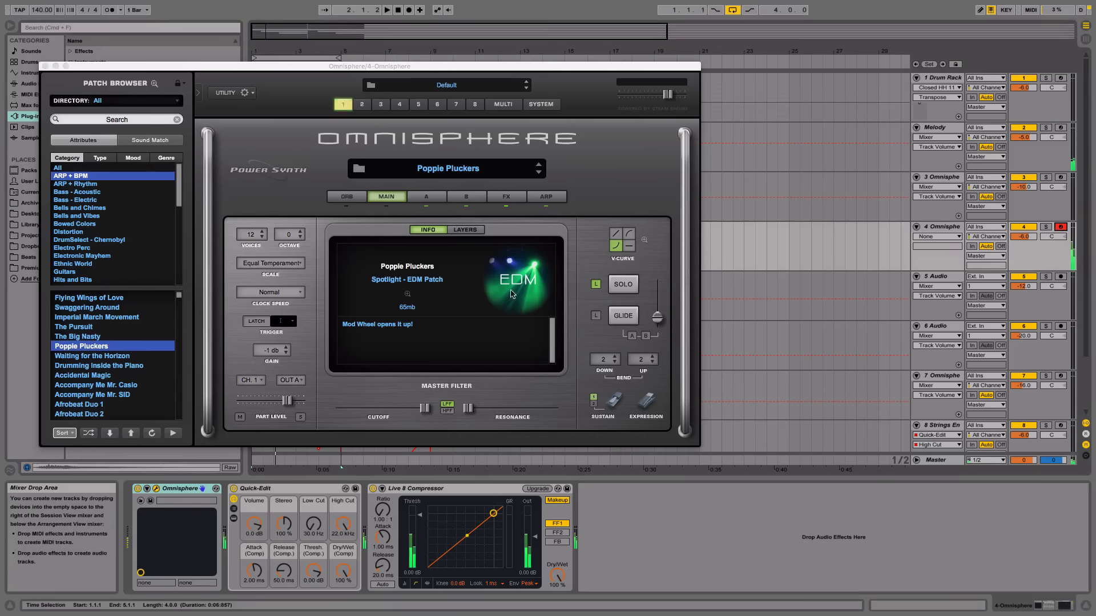
scroll(137, 342, "down", 3)
left_click(140, 346)
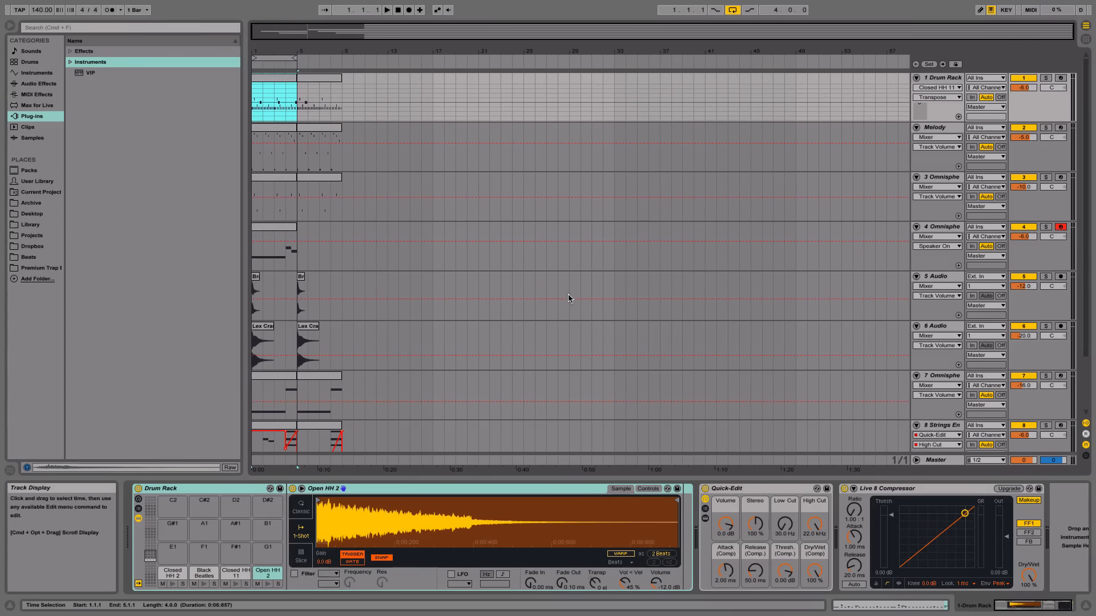
- Solo the Omnisphere arpeggio on track 4, lower the system volume, and play back its four-bar clip
left_click(290, 236)
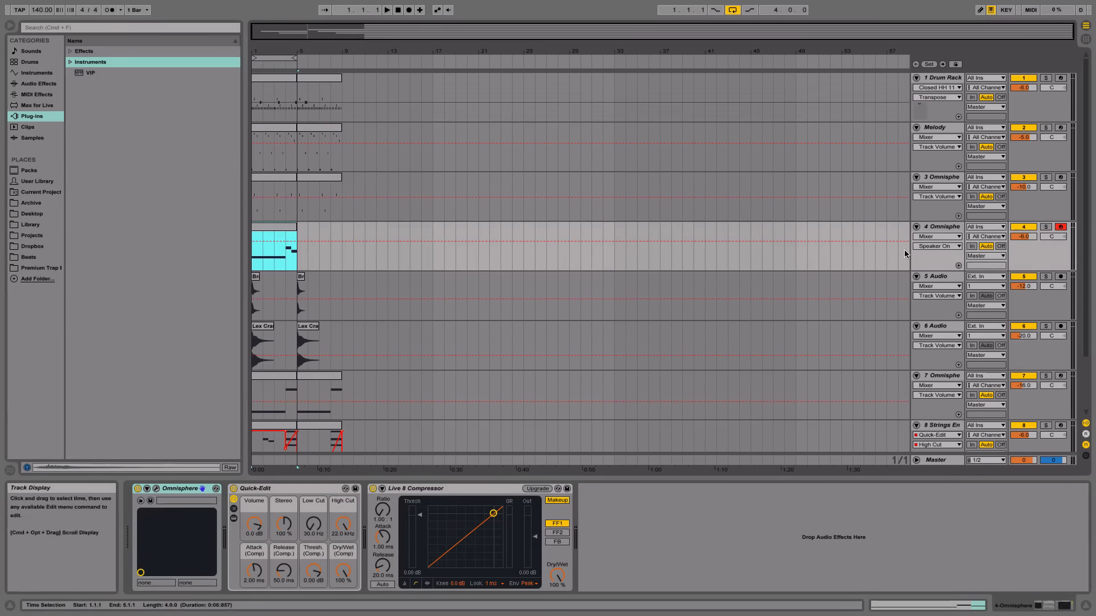
left_click(1045, 227)
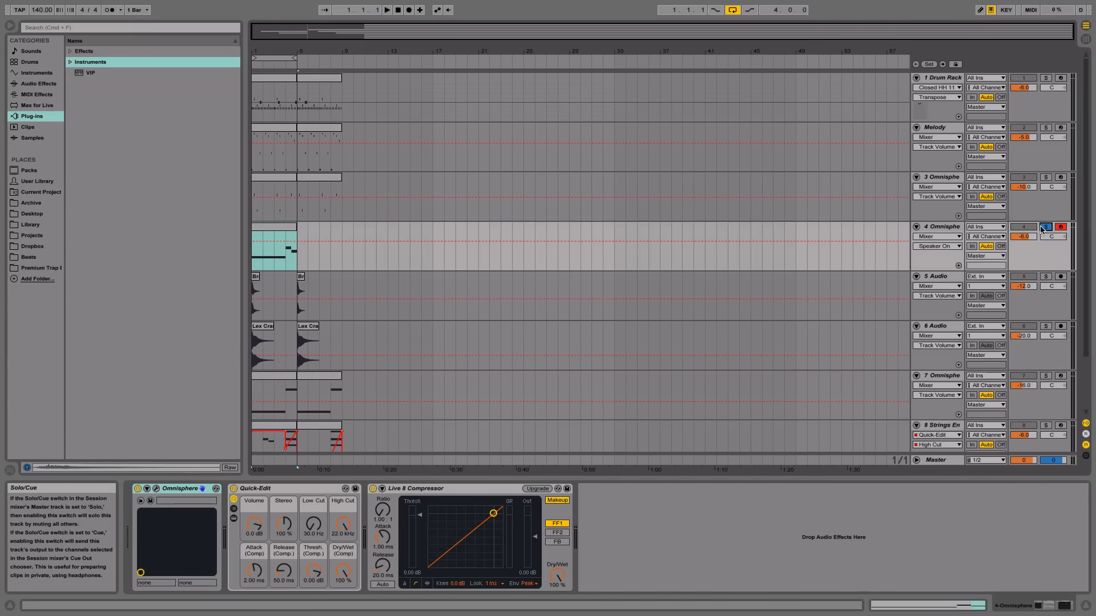
key("XF86AudioLowerVolume")
key("XF86AudioLowerVolume")
key("XF86AudioLowerVolume")
key("XF86AudioLowerVolume")
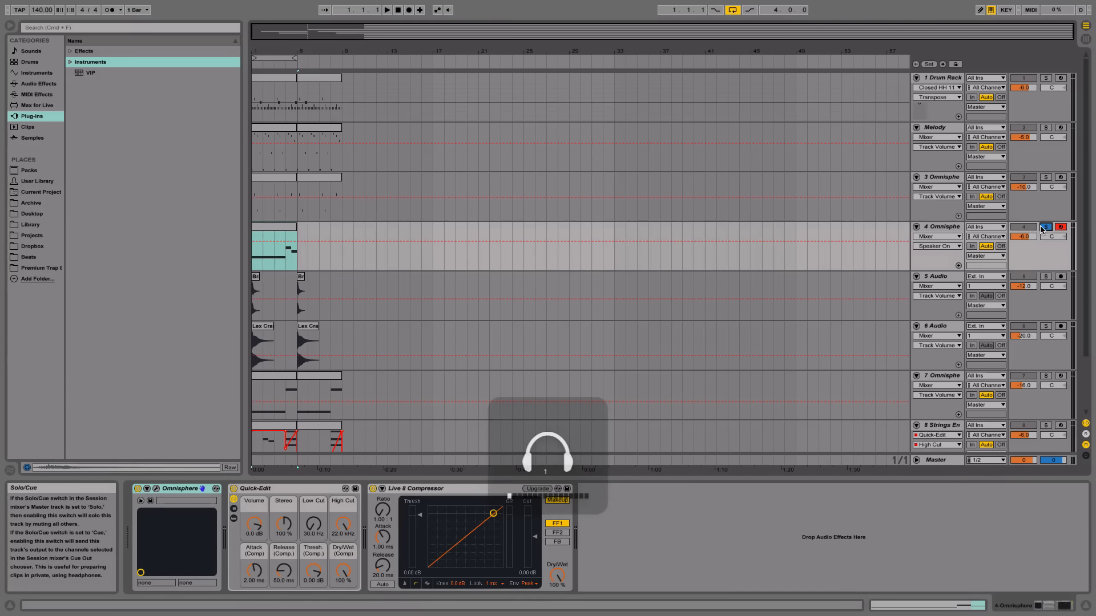
key("space")
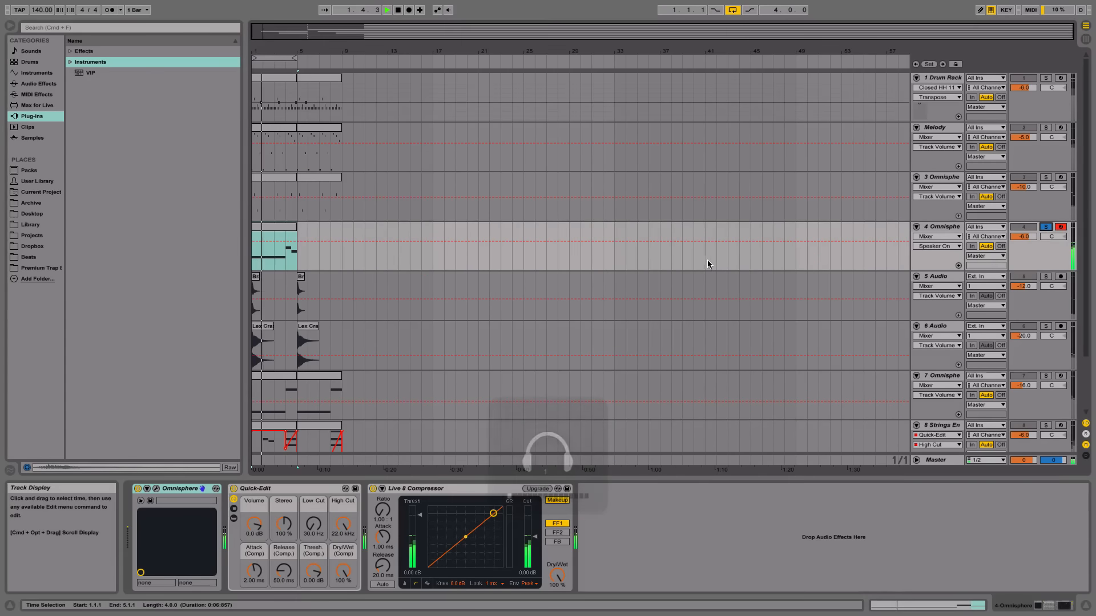
- Inspect the notes of the track 4 arpeggio clip during playback, then hide the clip view, stop, and unsolo the track
double_click(279, 226)
left_click(522, 337)
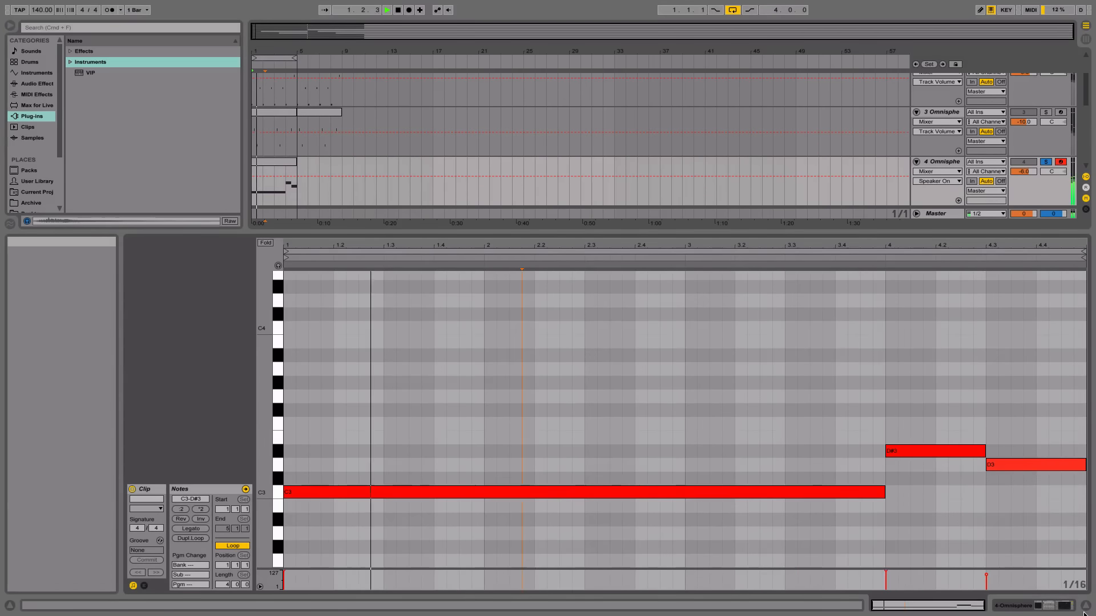
left_click(1085, 605)
key("space")
left_click(1043, 228)
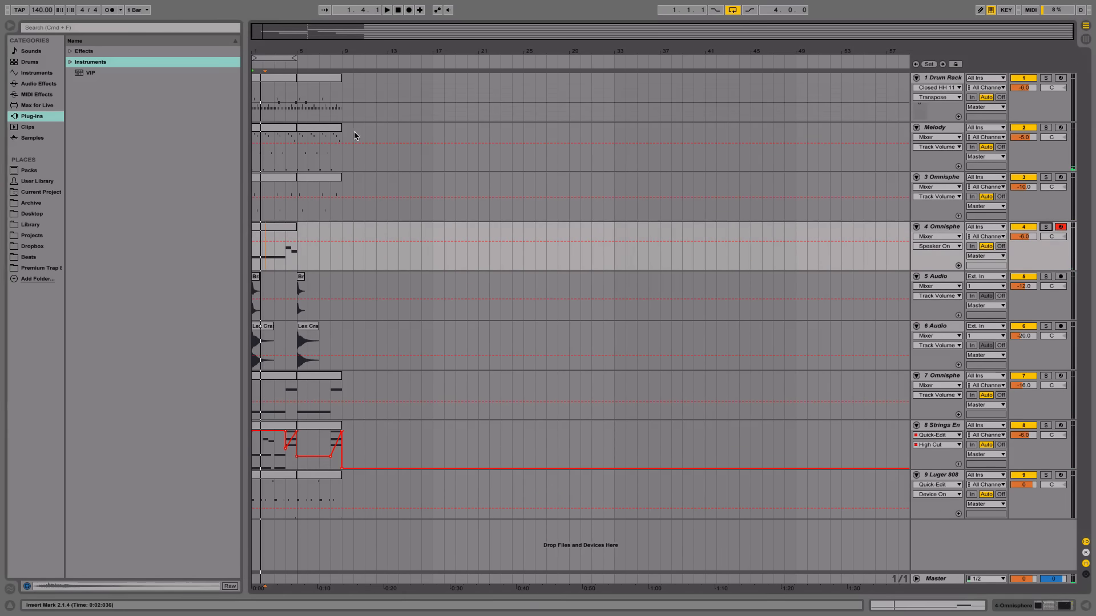
left_click(266, 227)
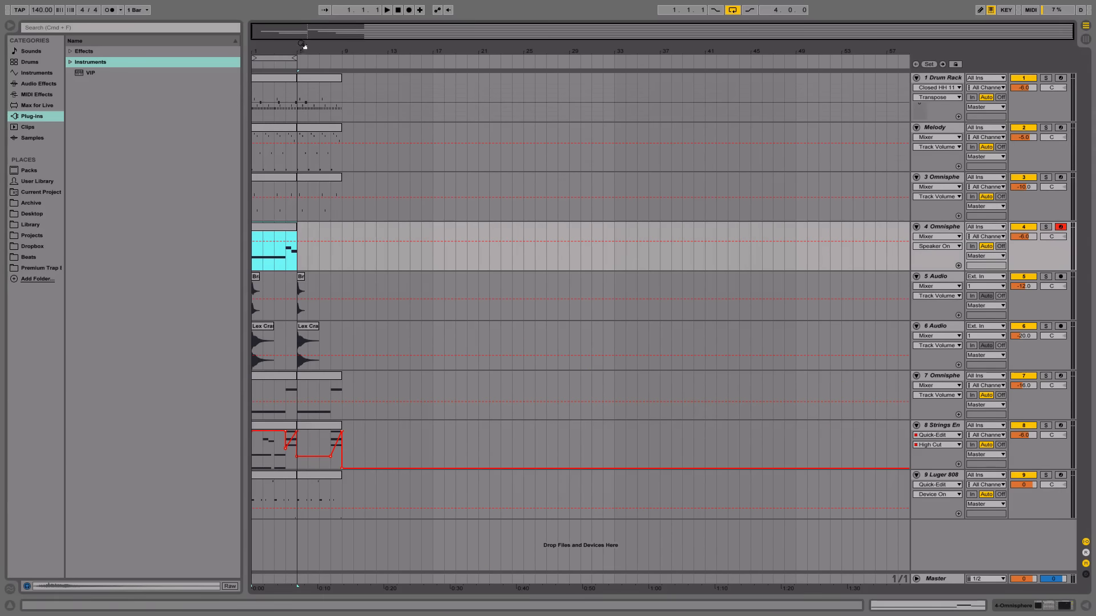
mouse_move(302, 44)
left_mouse_down()
mouse_move(303, 94)
mouse_move(327, 63)
mouse_move(311, 62)
left_mouse_up()
left_click(950, 131)
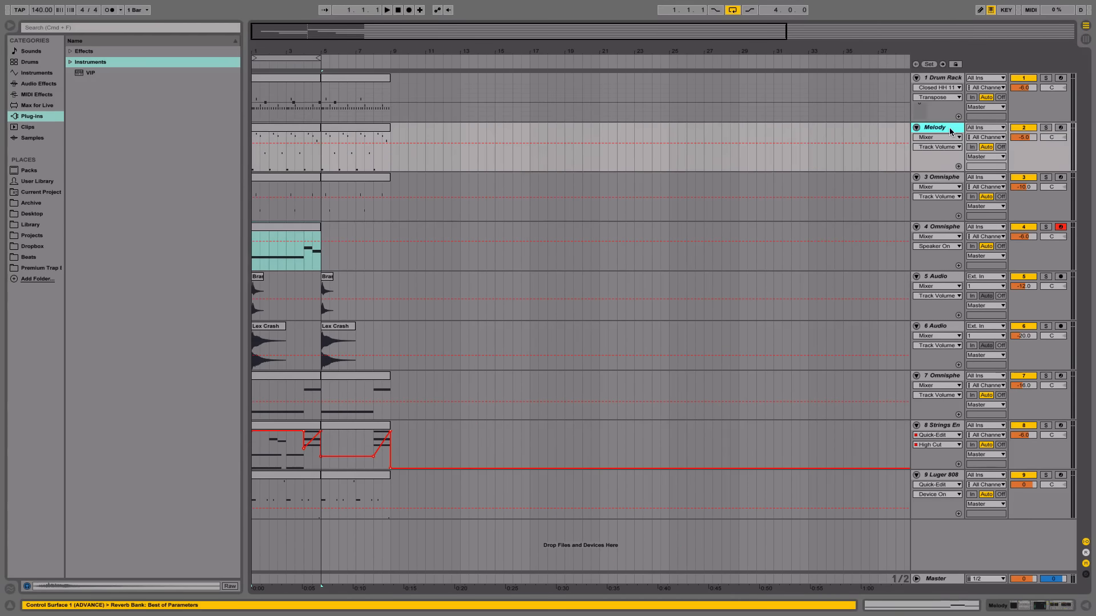
key("super+shift+t")
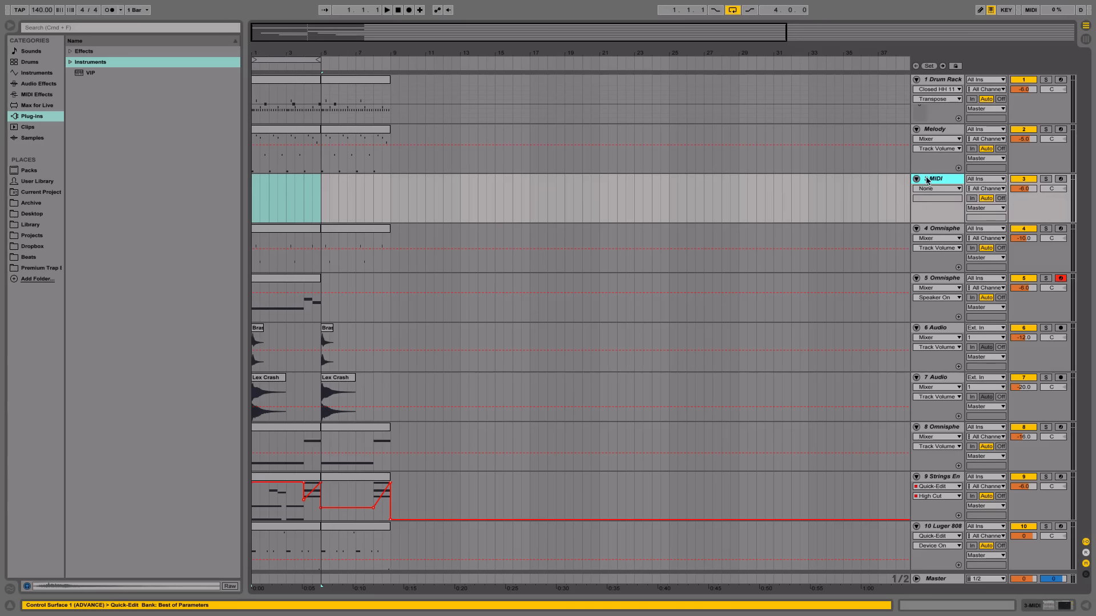
key("BackSpace")
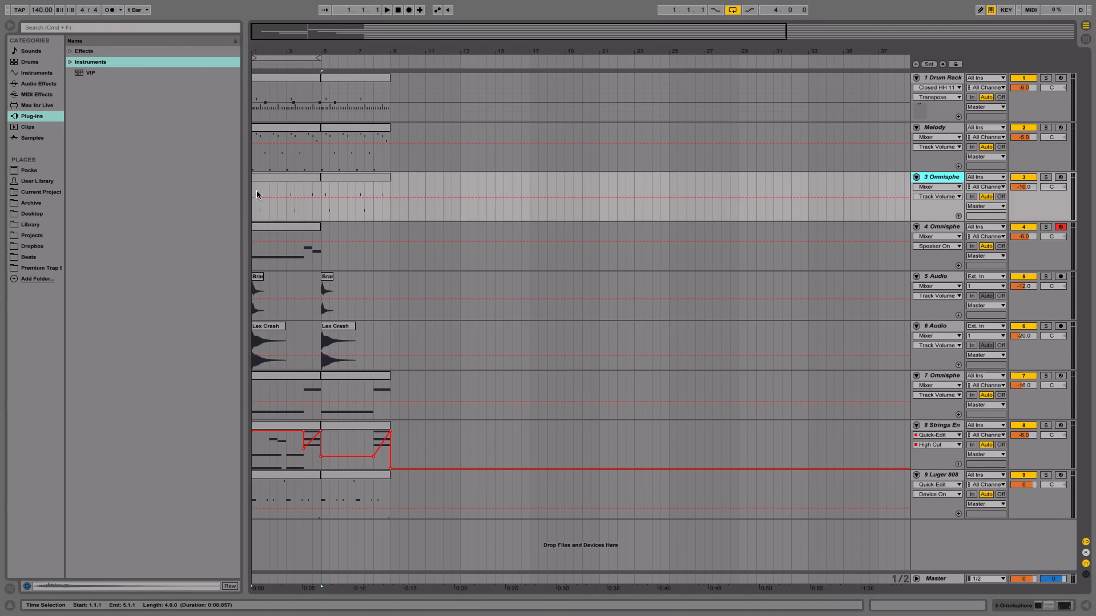
- Select the first four-bar clip on track 3 and listen to the start of the full beat
left_click(285, 177)
key("space")
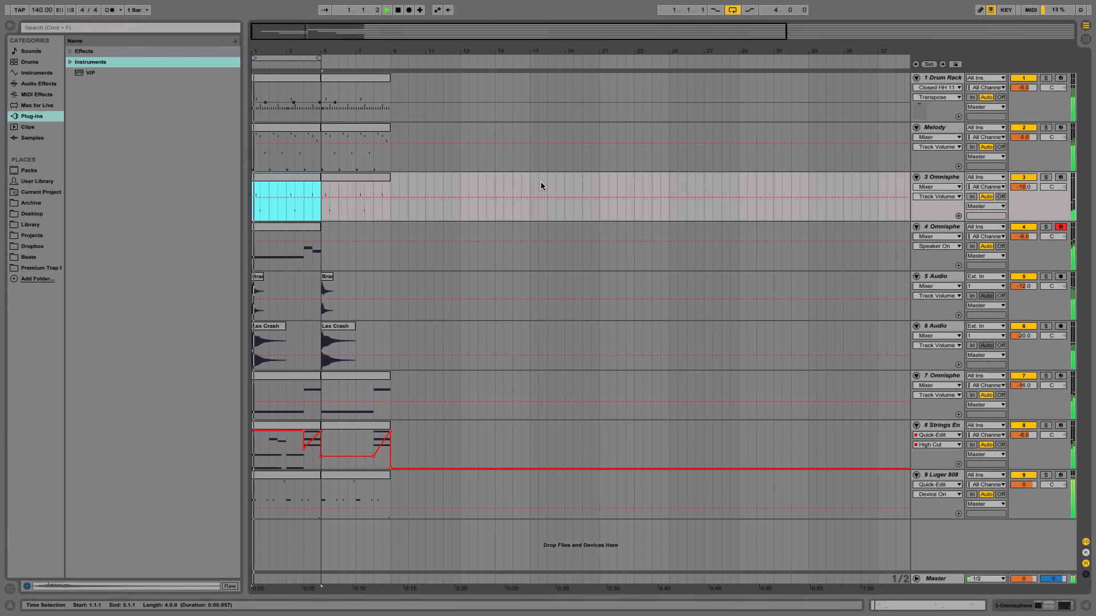
key("space")
- Insert a new audio track and place it directly below the Omnisphere arpeggio track as track 5
left_click(943, 181)
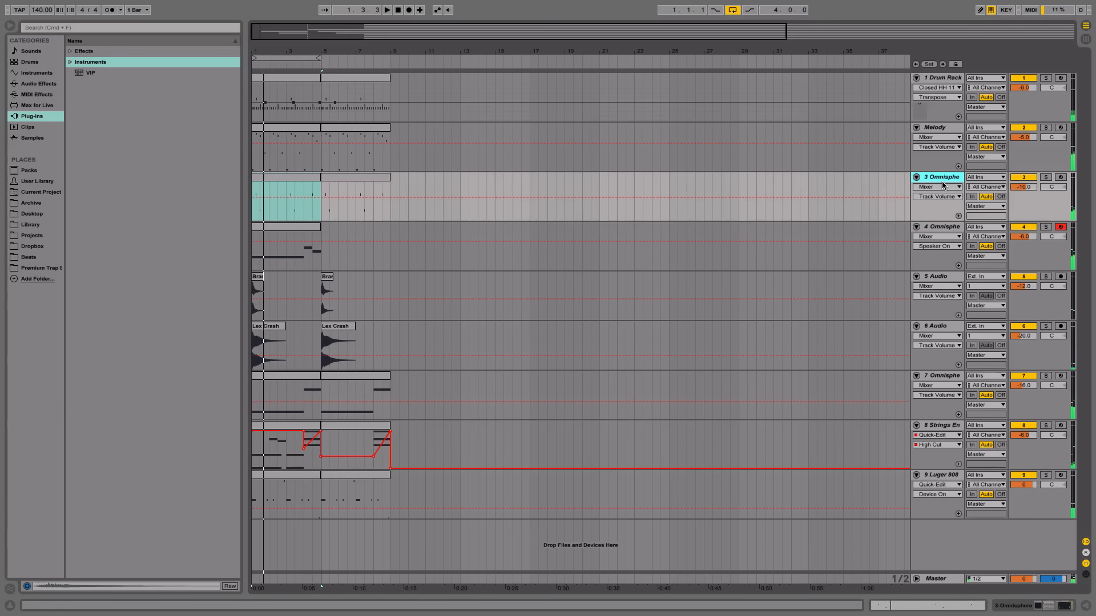
key("super+t")
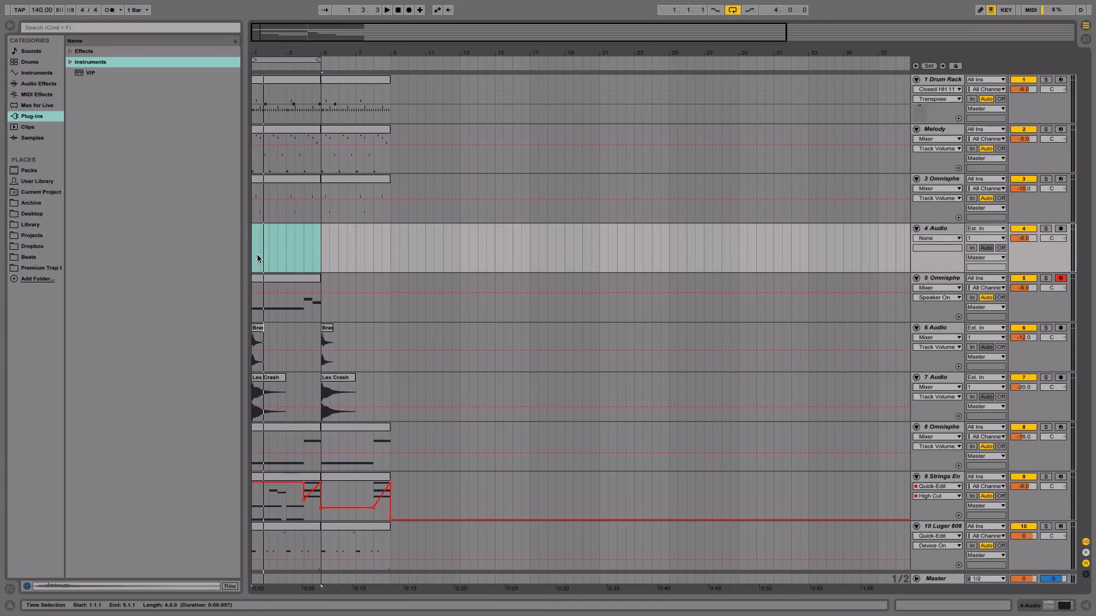
left_click_drag(933, 237, 939, 322)
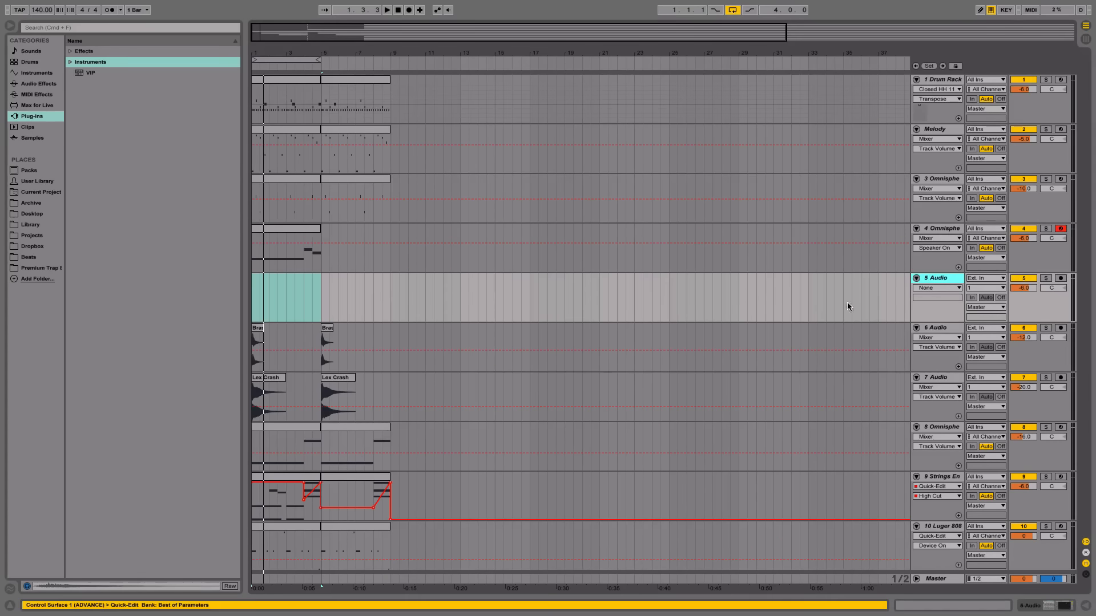
- Place the 808 Mafia Siren sample from the Premium Trap Essentials Transitions folder at bar 1 of audio track 5
left_click(33, 203)
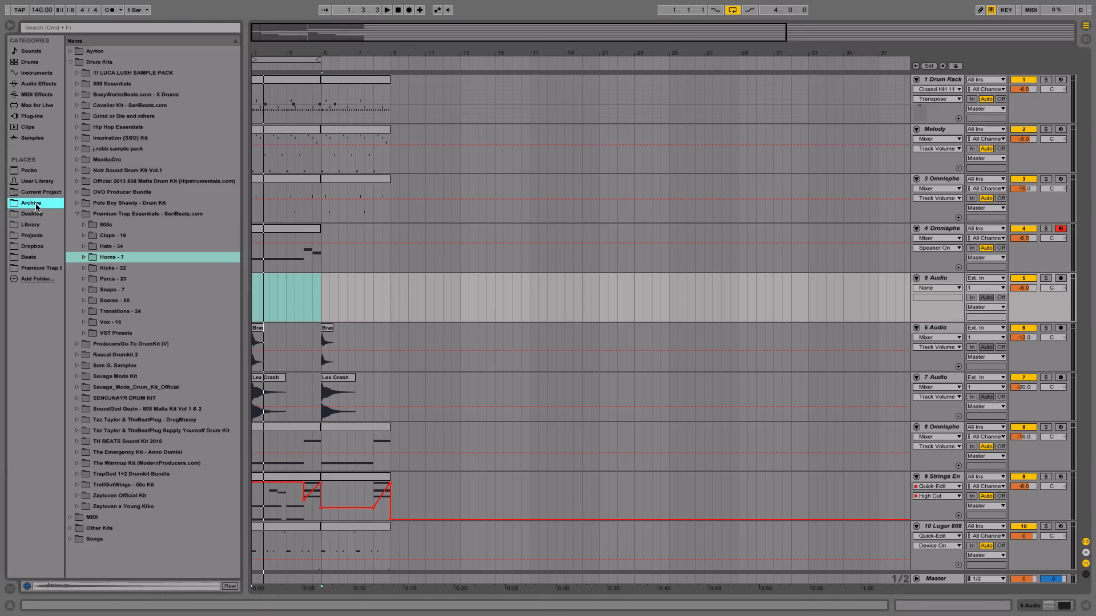
left_click(84, 312)
left_click_drag(146, 336, 258, 294)
left_click(84, 311)
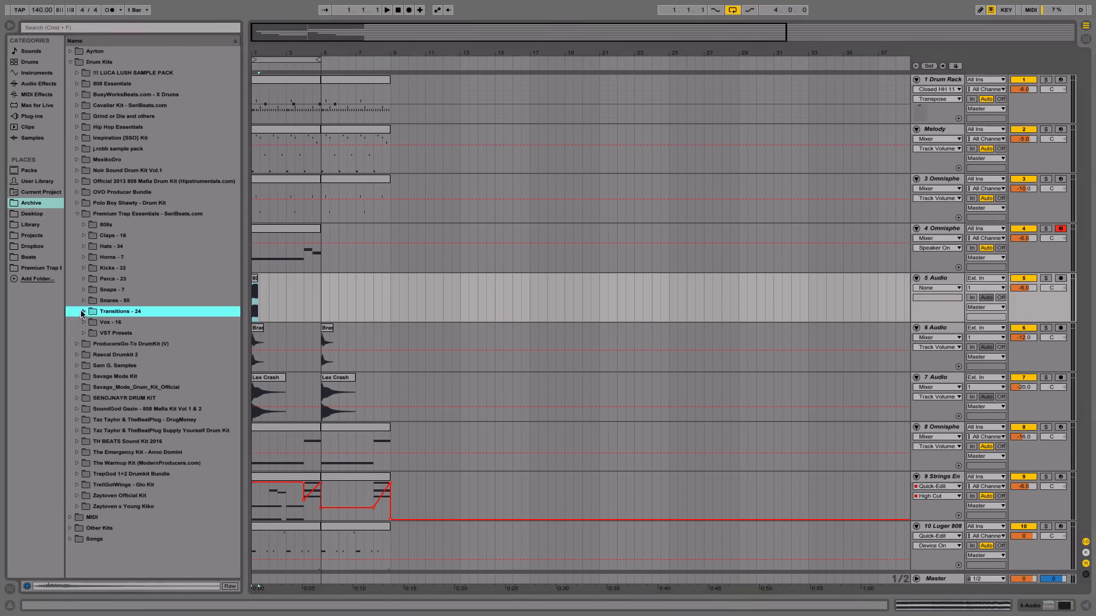
- Set the volume of audio track 5 to -20.9 dB and audition the siren in the beat
left_click_drag(1023, 290, 1023, 317)
key("space")
key("space")
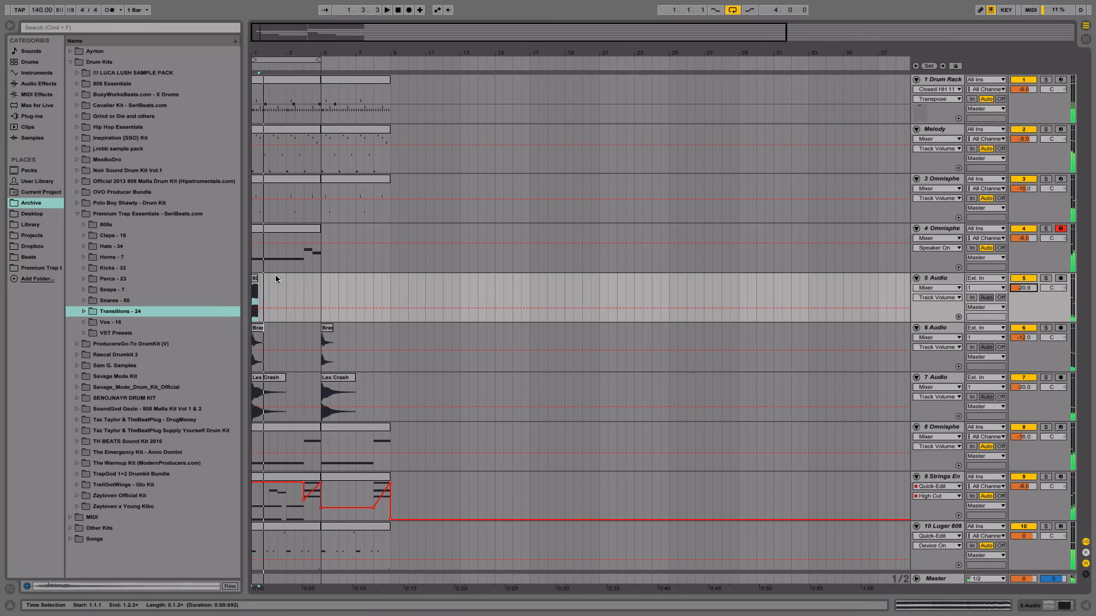
- Audition the 808 Mafia Siren clip at several transpositions against the beat, set it to 6 st, and hide the clip view
double_click(256, 278)
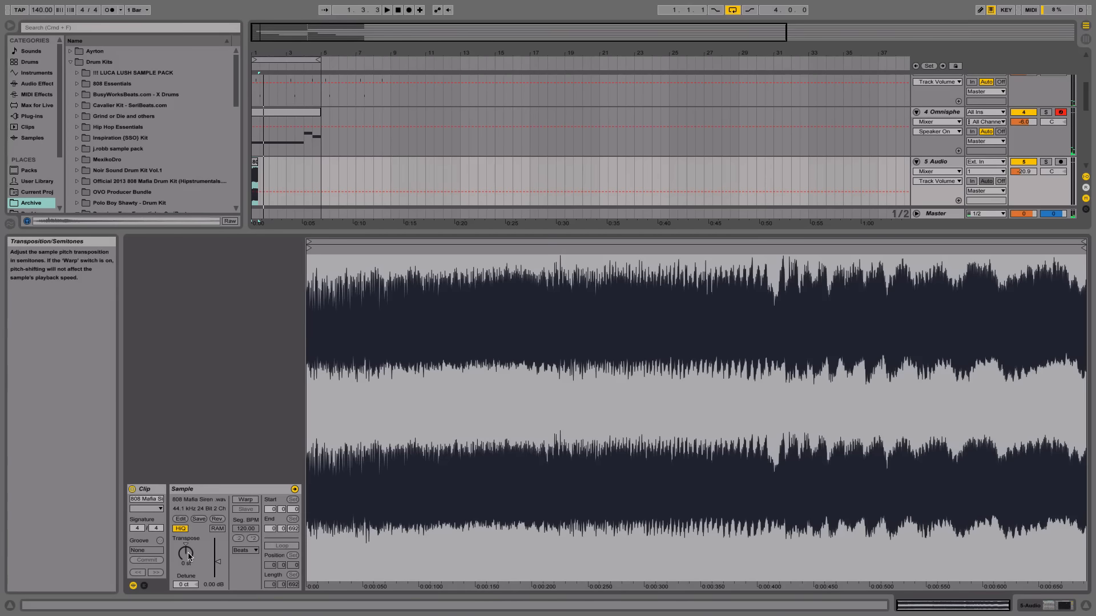
left_click_drag(199, 540, 200, 548)
key("space")
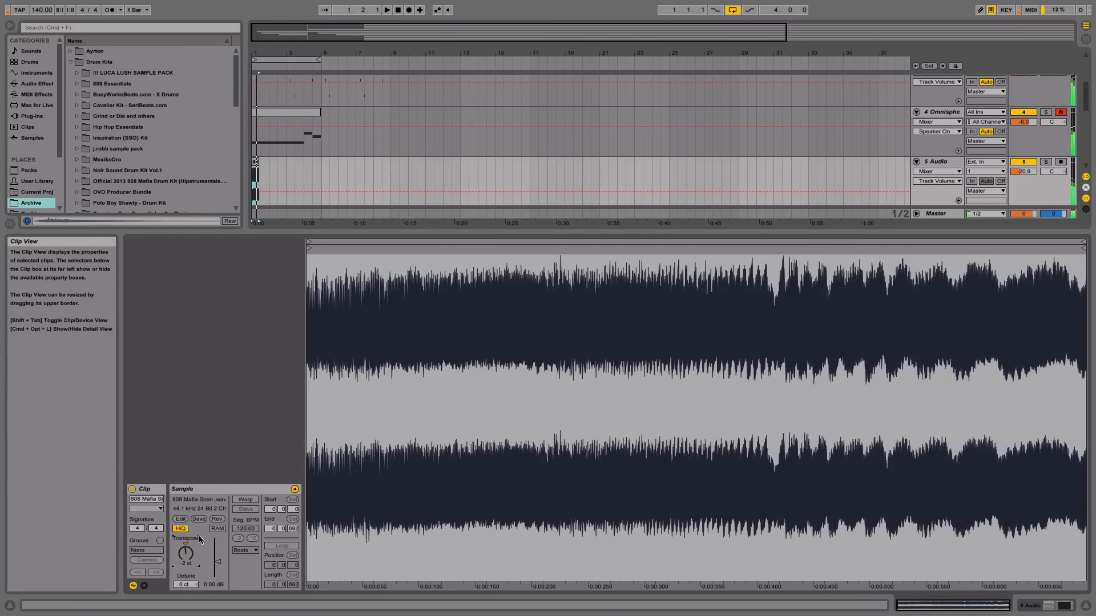
key("space")
key("Down")
key("space")
key("space")
key("Down")
key("space")
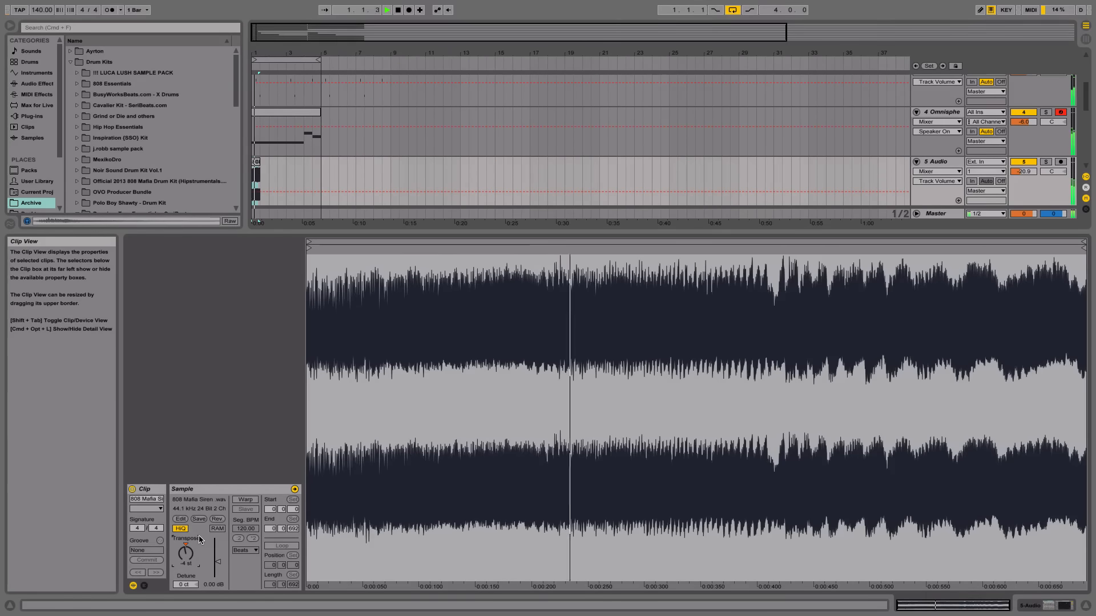
key("space")
key("Down")
key("space")
key("space")
key("Down")
key("space")
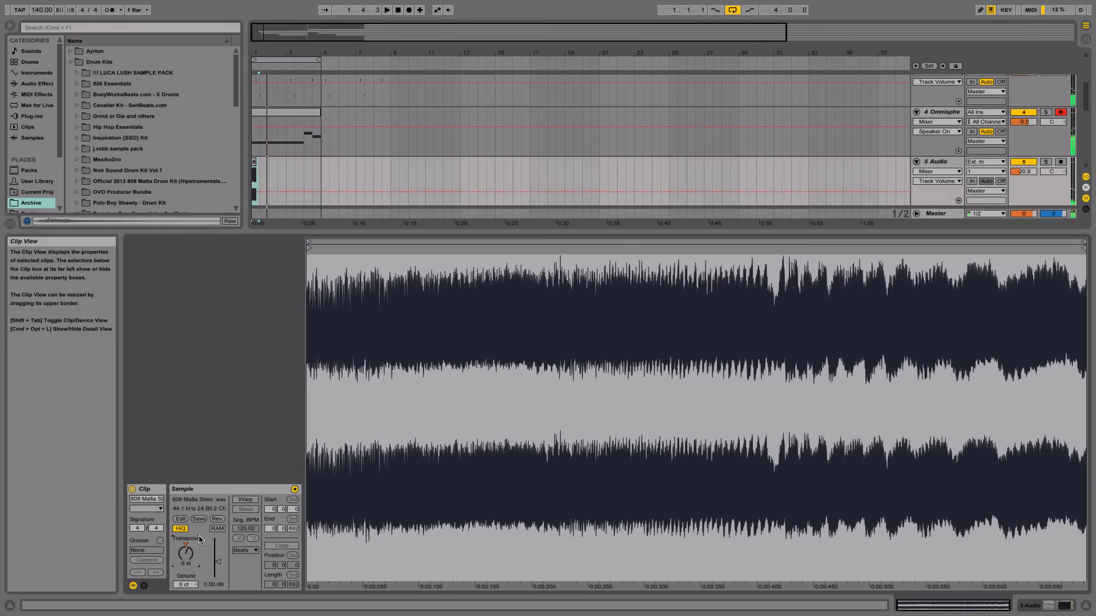
key("space")
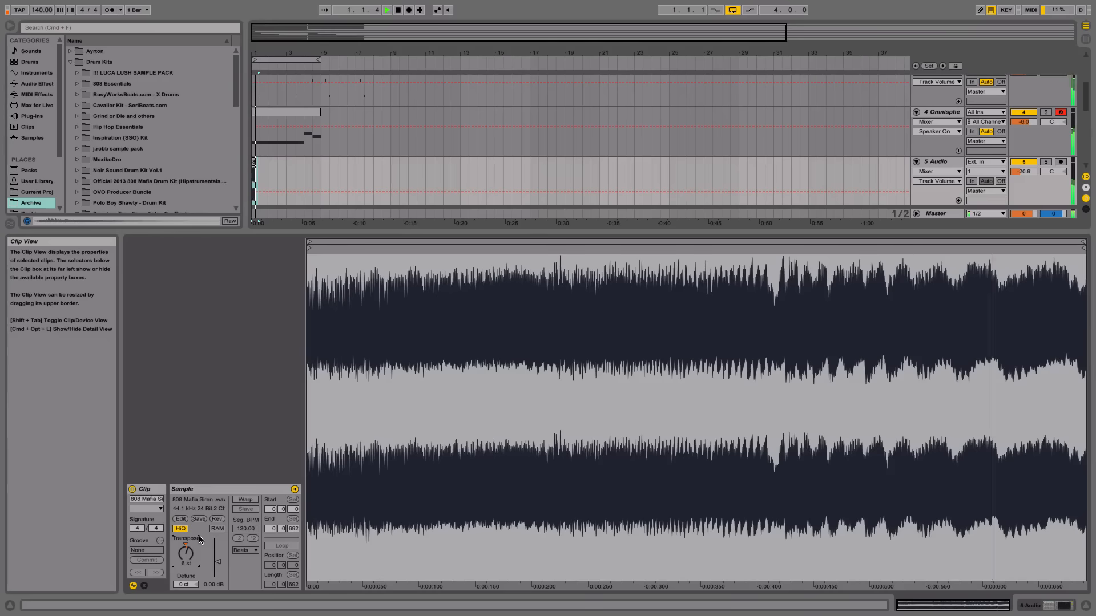
key("space")
key("space")
key("space")
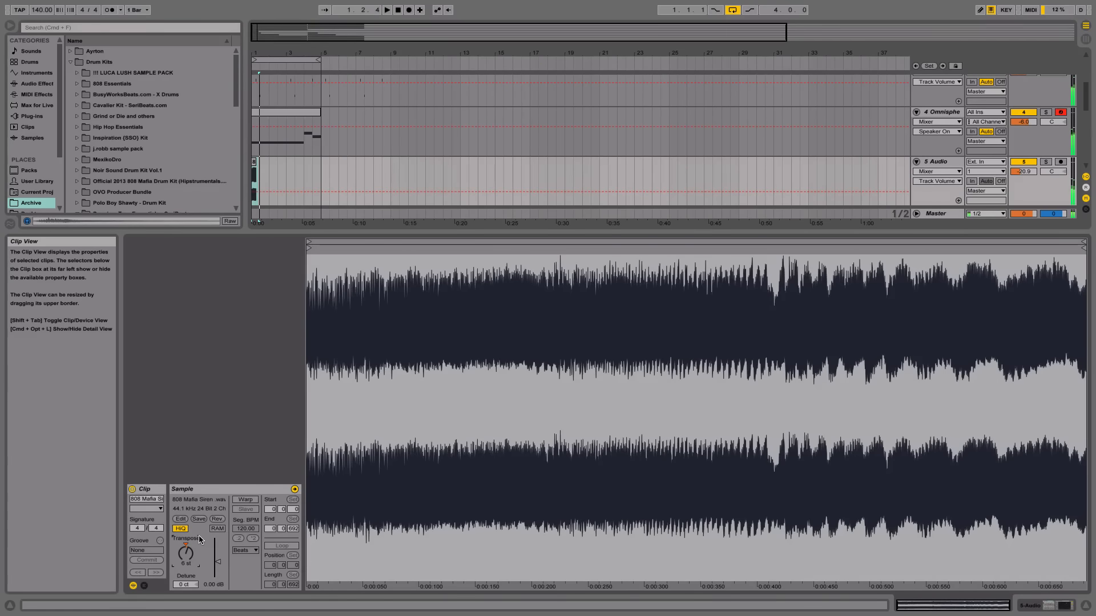
left_click(1088, 608)
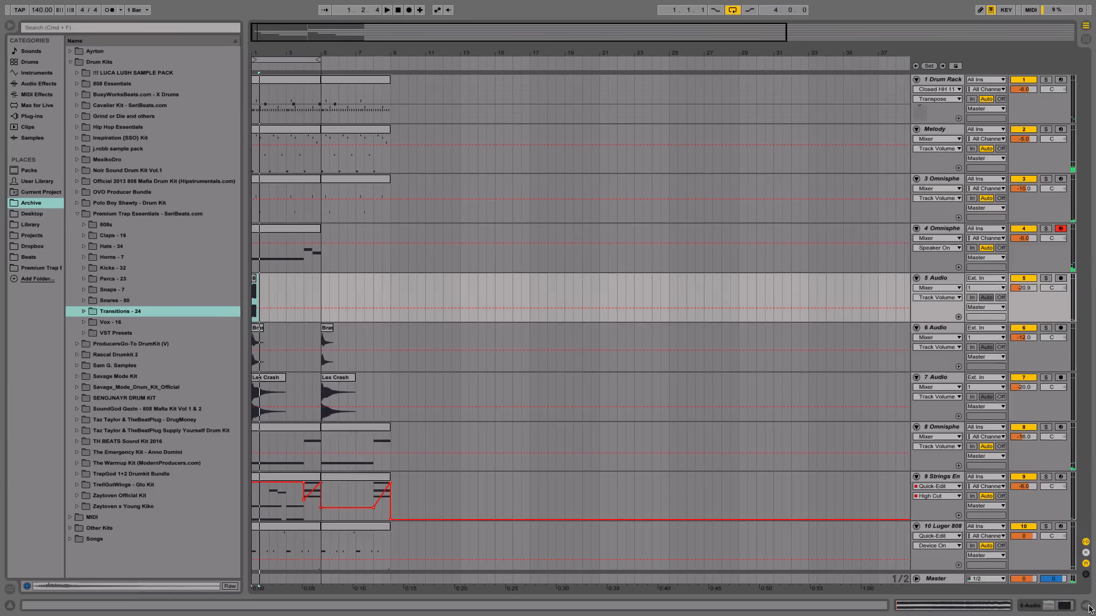
- Add the Simple Delay audio effect to the siren's track 5
left_click(950, 282)
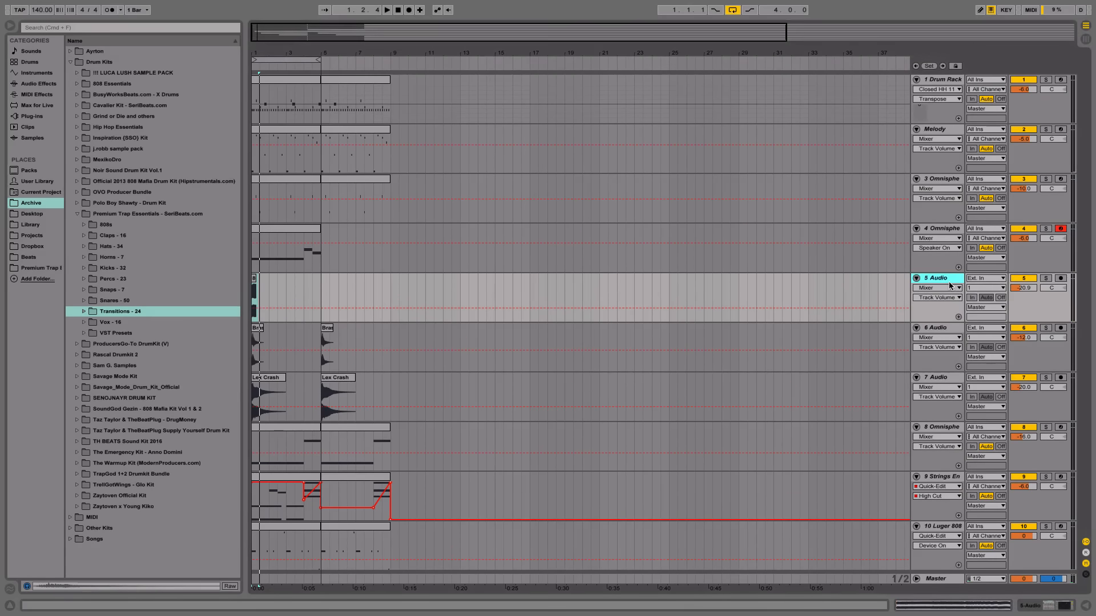
left_click(77, 215)
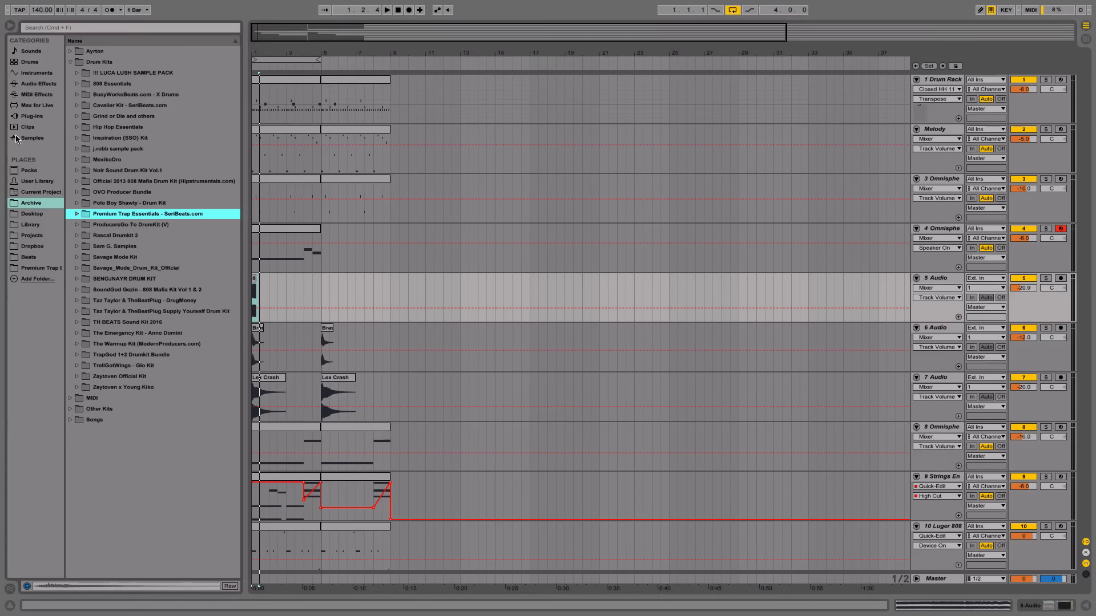
left_click(42, 84)
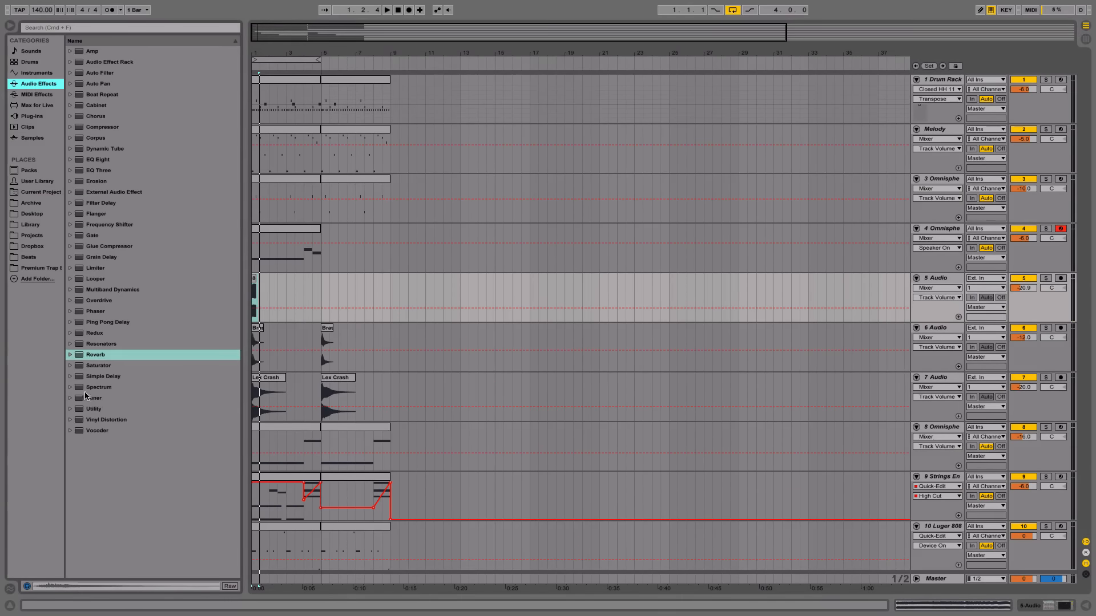
left_click_drag(97, 379, 440, 329)
left_click_drag(391, 301, 538, 305)
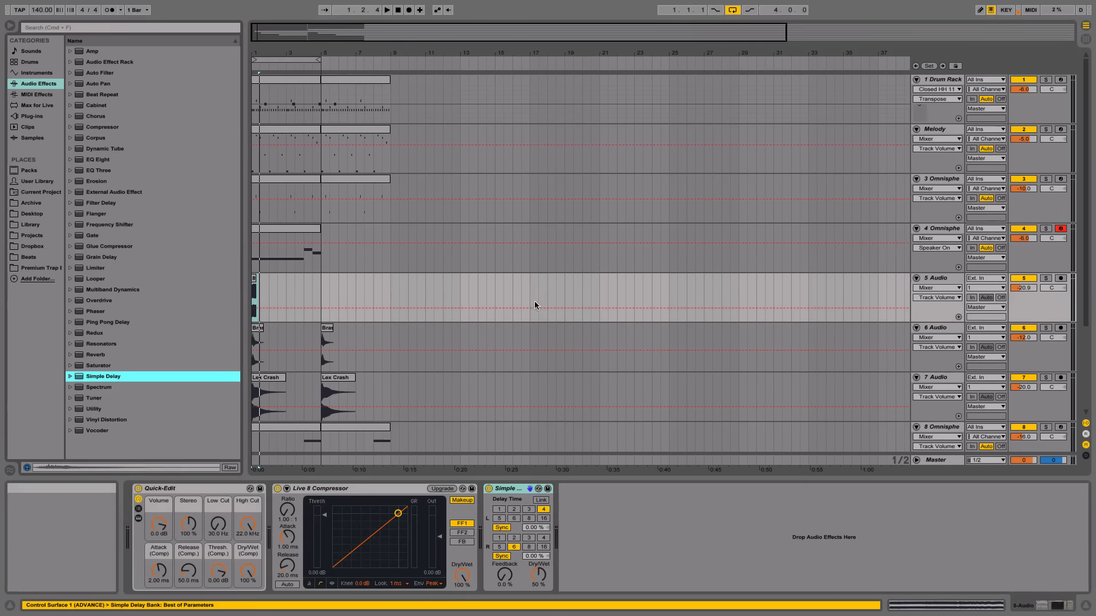
- Set Simple Delay's left and right delay times to 8, Feedback to 52 %, and Dry/Wet to 46 %
left_click(543, 538)
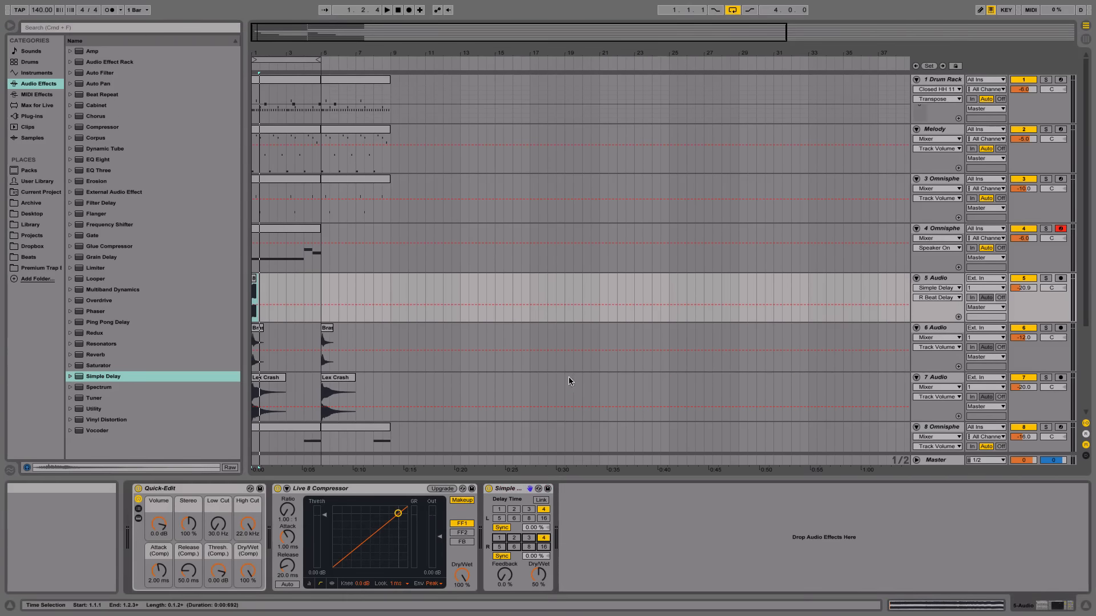
left_click(504, 575)
left_click_drag(504, 576, 539, 583)
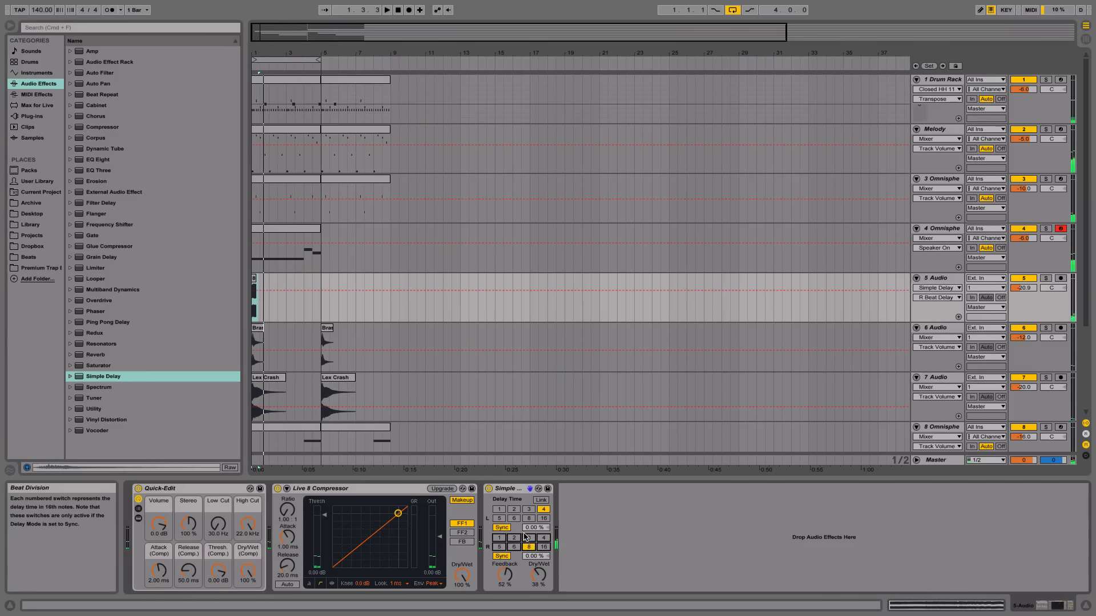
left_click(529, 547)
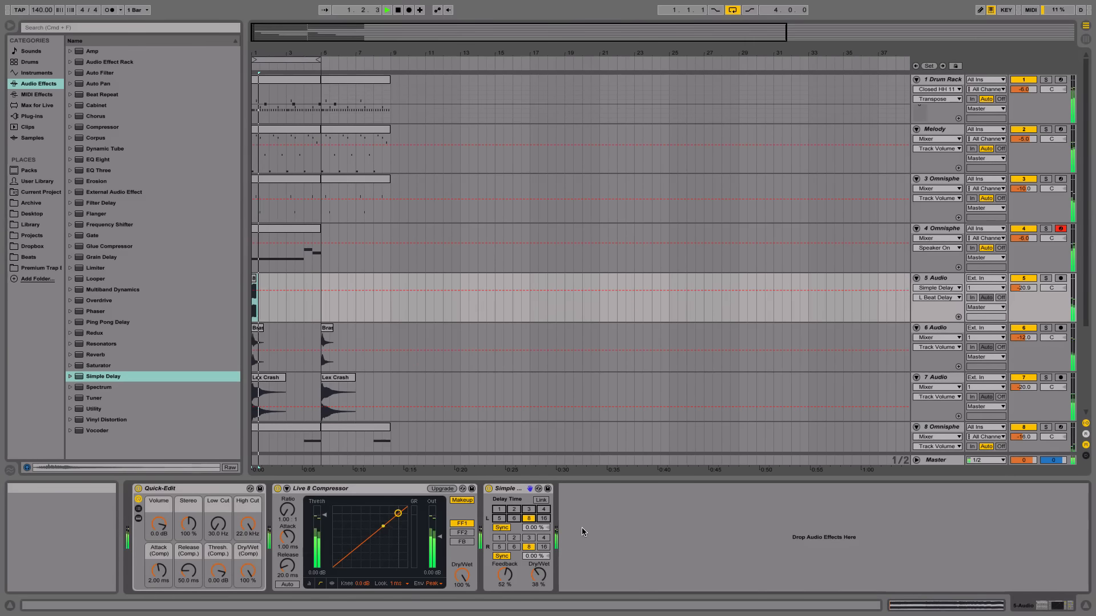
left_click_drag(538, 578, 538, 574)
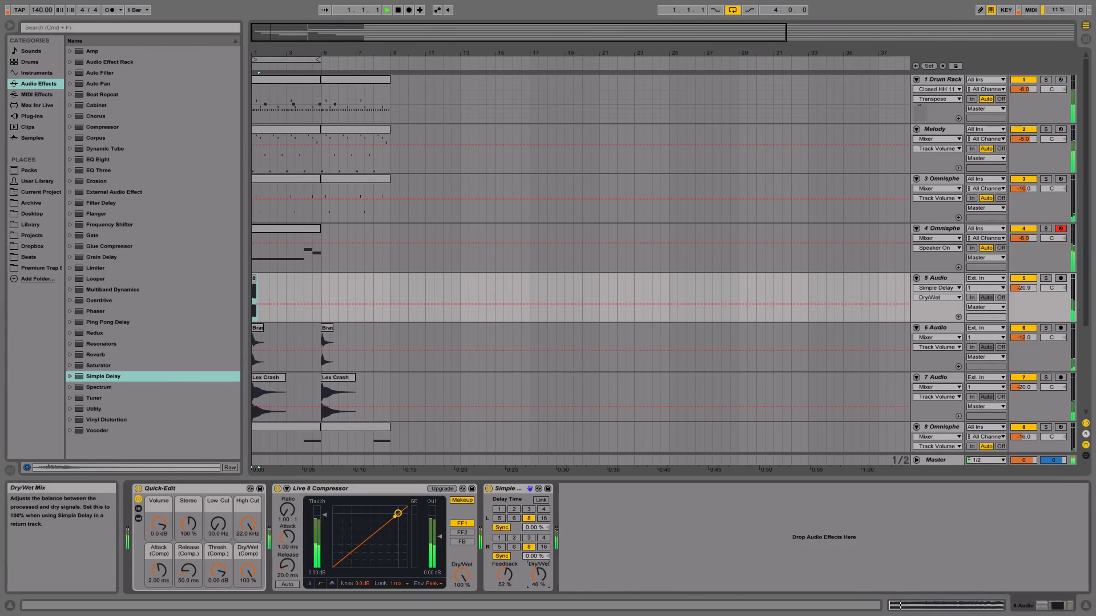
- Check the siren clip's transposition setting, hide the clip view, and play the beat with the delayed siren
double_click(254, 278)
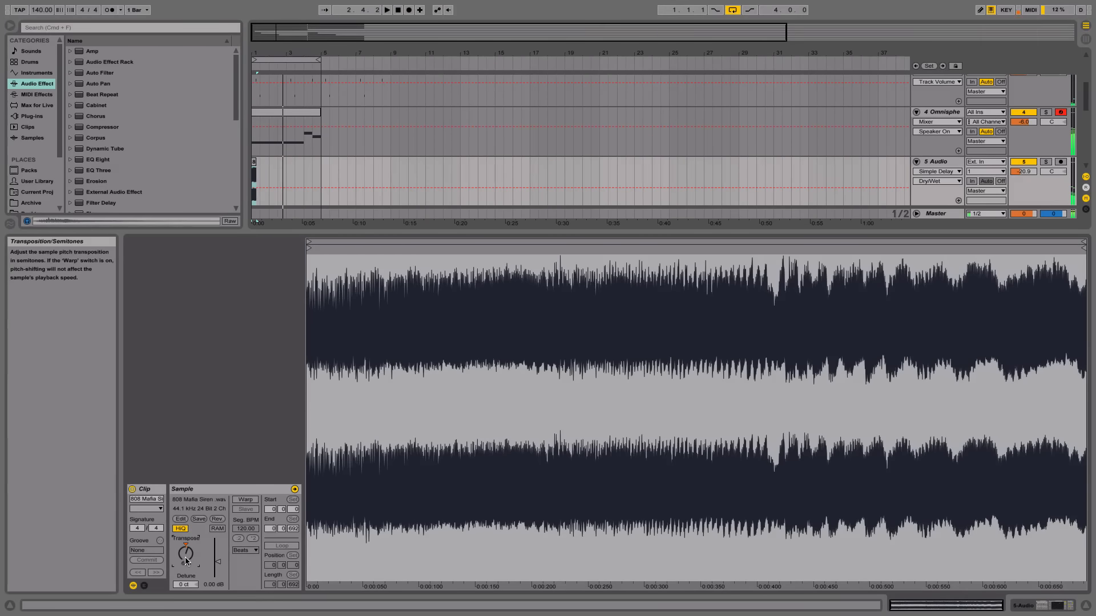
left_click(1086, 606)
key("space")
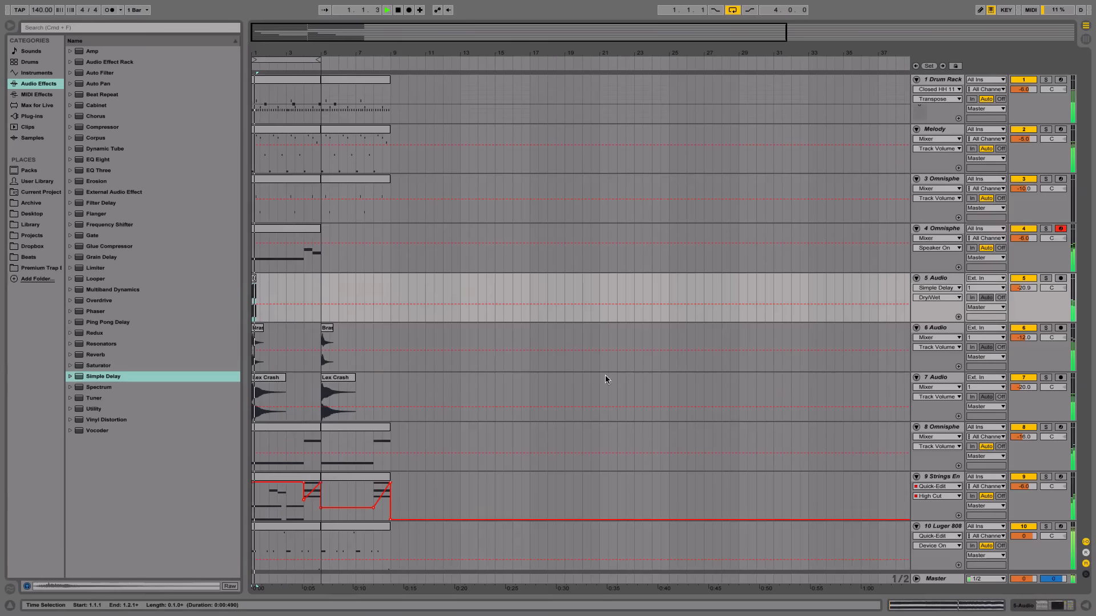
- Try duplicating the second four-bar section, bars 5 to 9, across all tracks
left_click(939, 278)
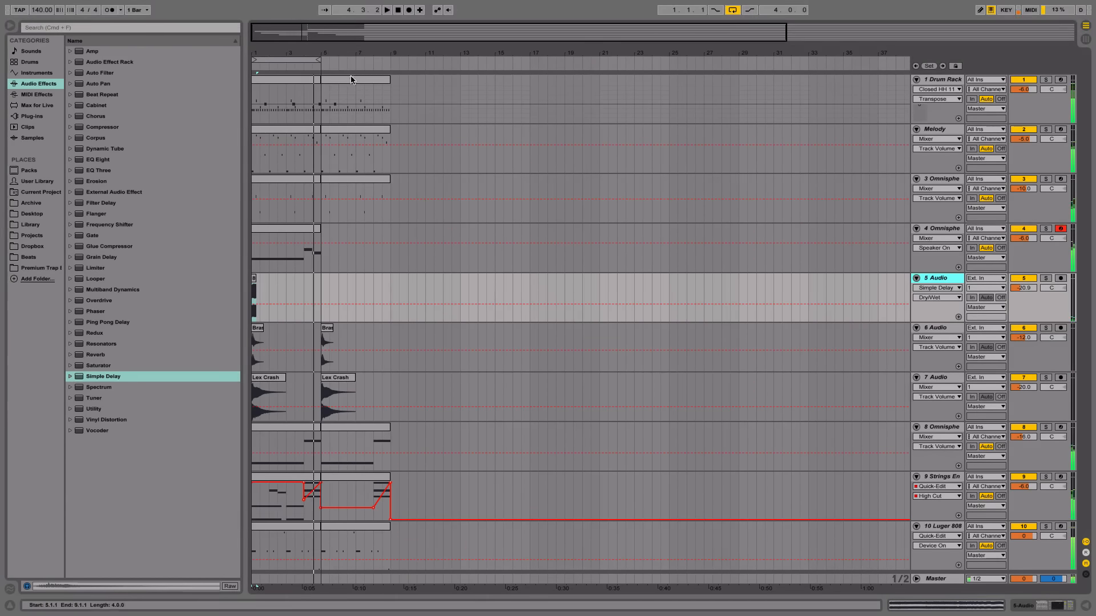
left_click_drag(380, 54, 380, 29)
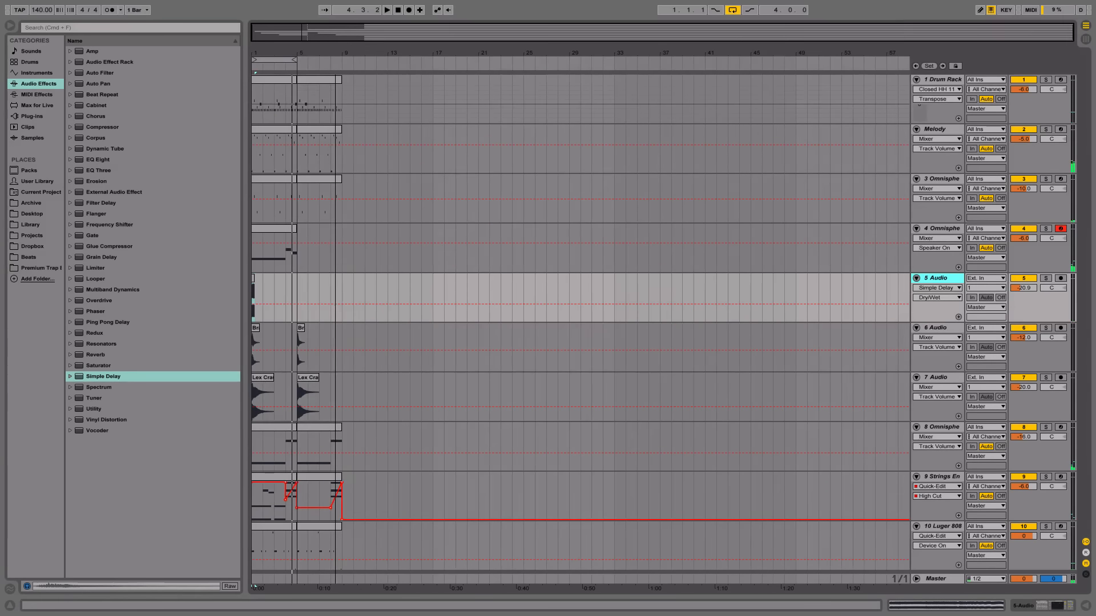
left_click(319, 79)
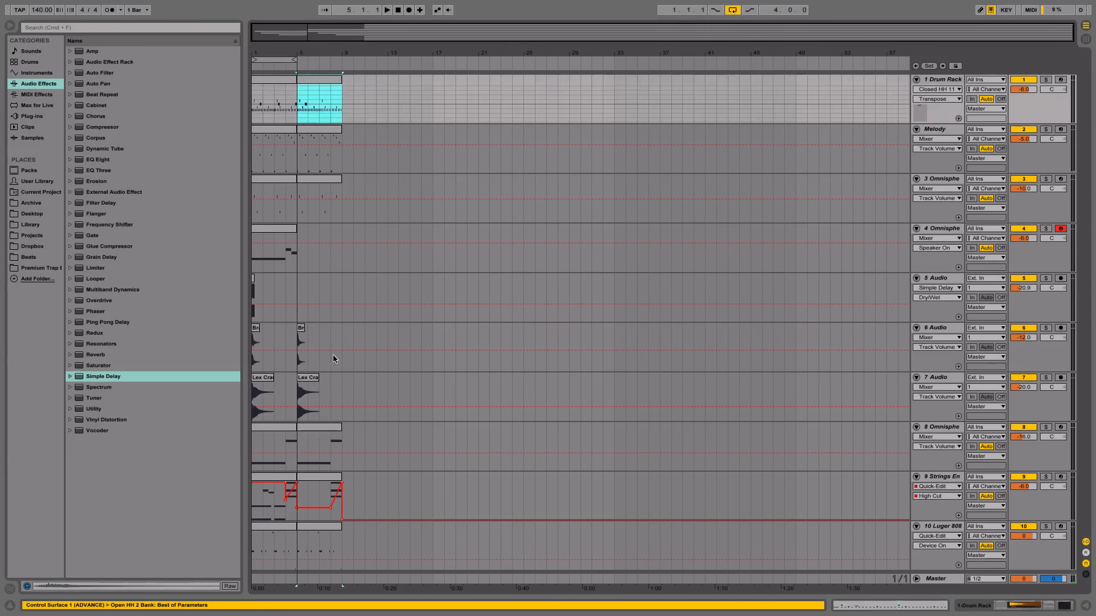
left_click(321, 527, "shift")
key("super+d")
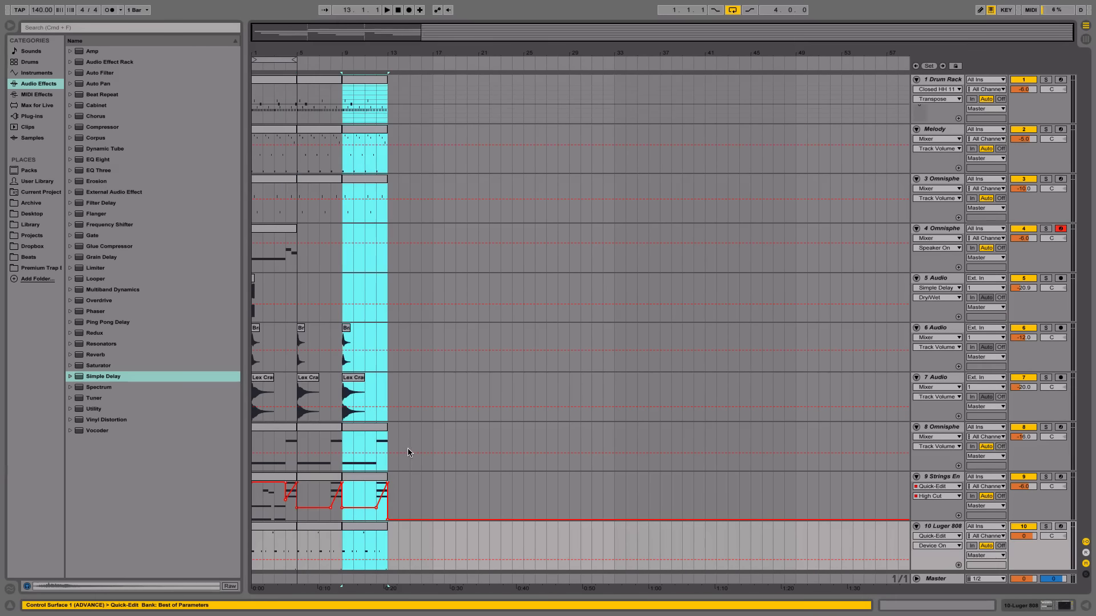
key("super+z")
left_click_drag(326, 76, 311, 97)
left_click_drag(349, 53, 447, 92)
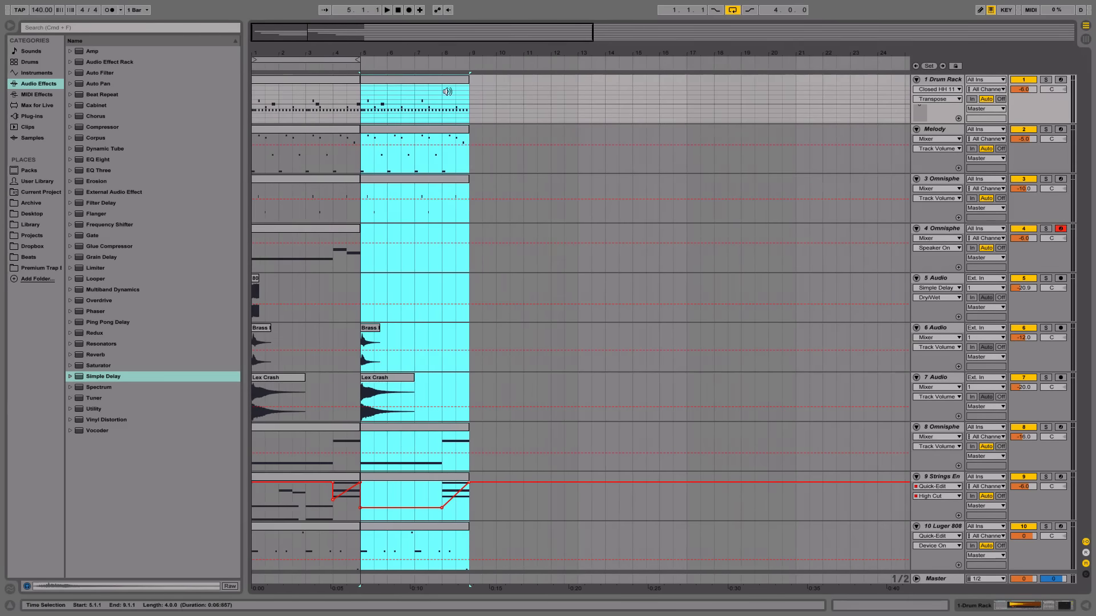
left_click(360, 286)
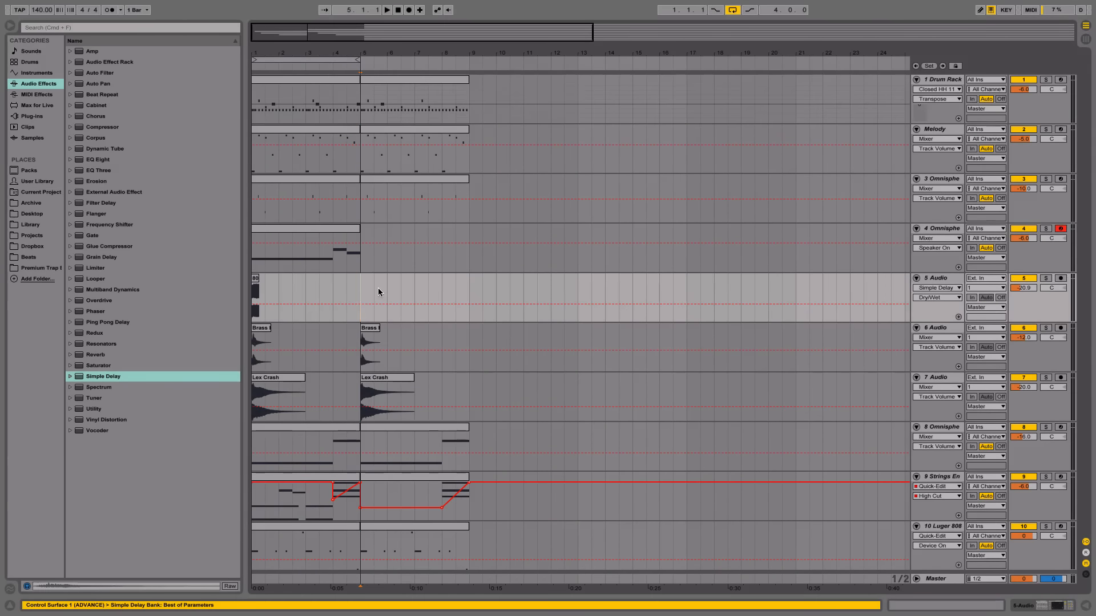
left_click_drag(471, 285, 358, 295)
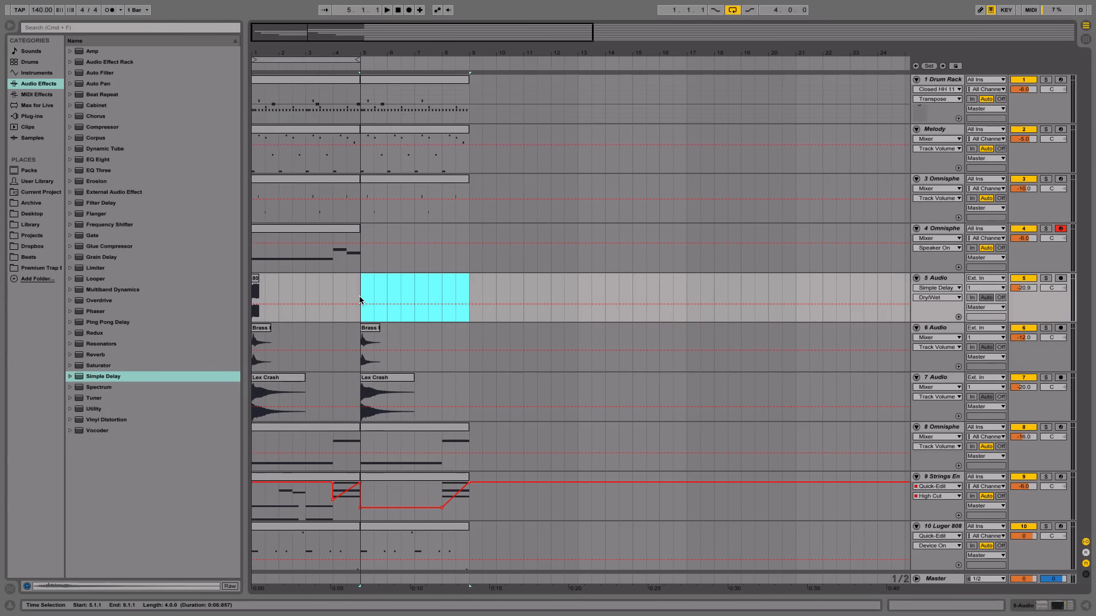
left_click(254, 282)
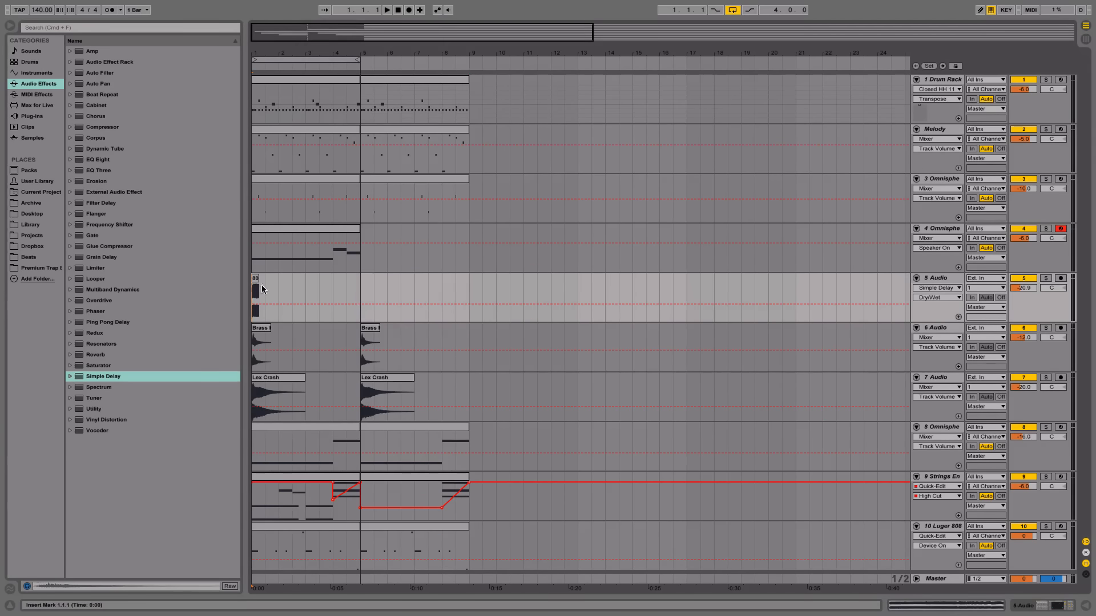
left_click_drag(468, 292, 356, 280)
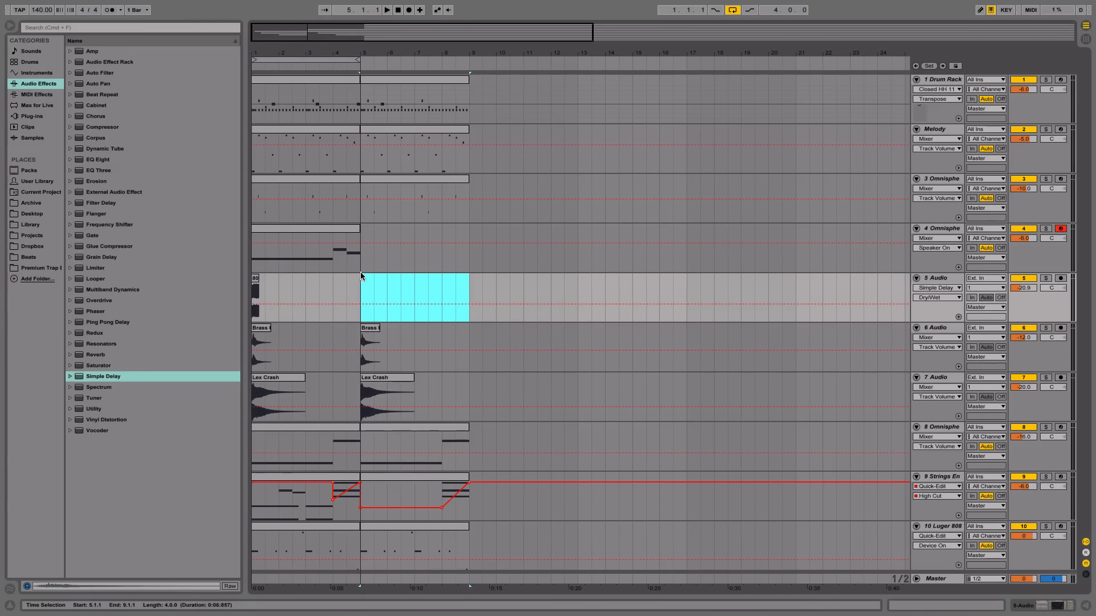
left_click(361, 285)
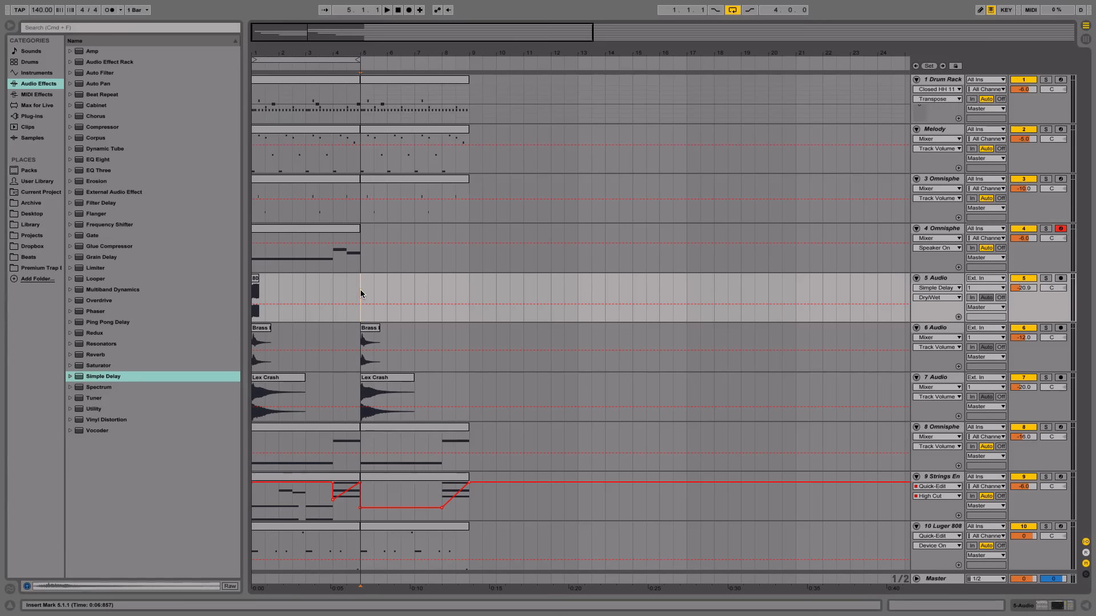
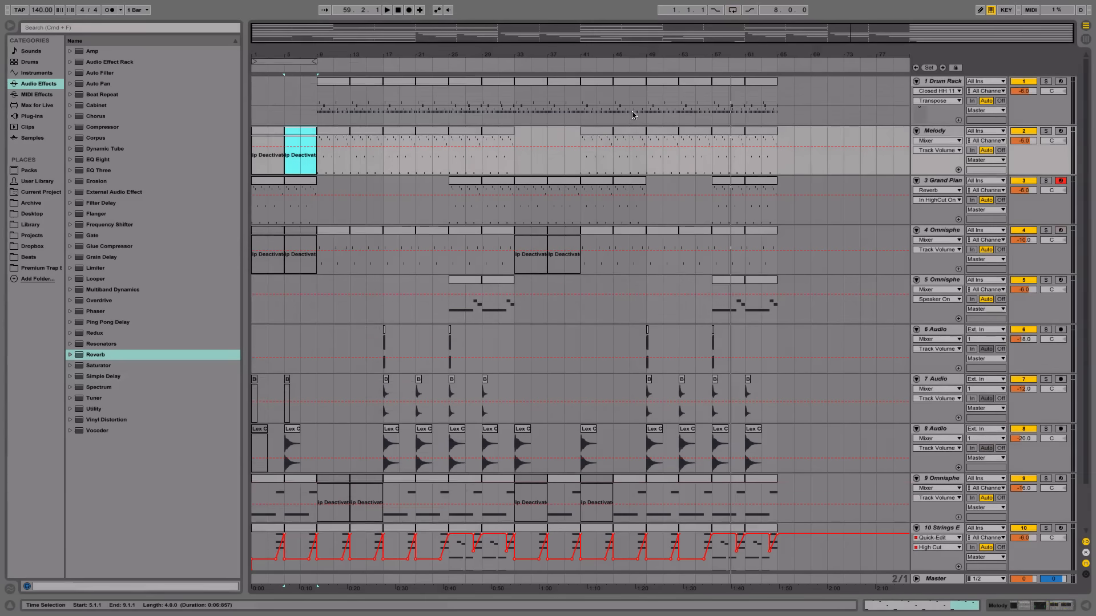
- Review the full arrangement, examining where the Grand Piano, Omnisphere and siren parts enter between bars 17 and 33
left_click_drag(592, 56, 617, 56)
scroll(588, 160, "down", 2)
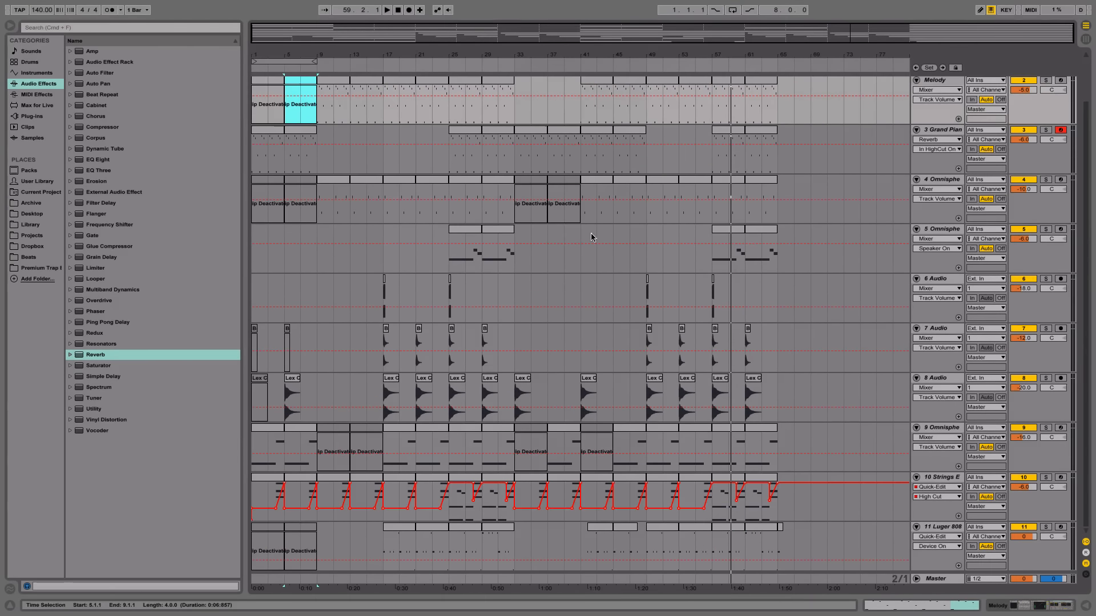
left_click_drag(384, 160, 510, 153)
mouse_move(484, 56)
left_mouse_down()
mouse_move(484, 97)
mouse_move(484, 56)
left_mouse_up()
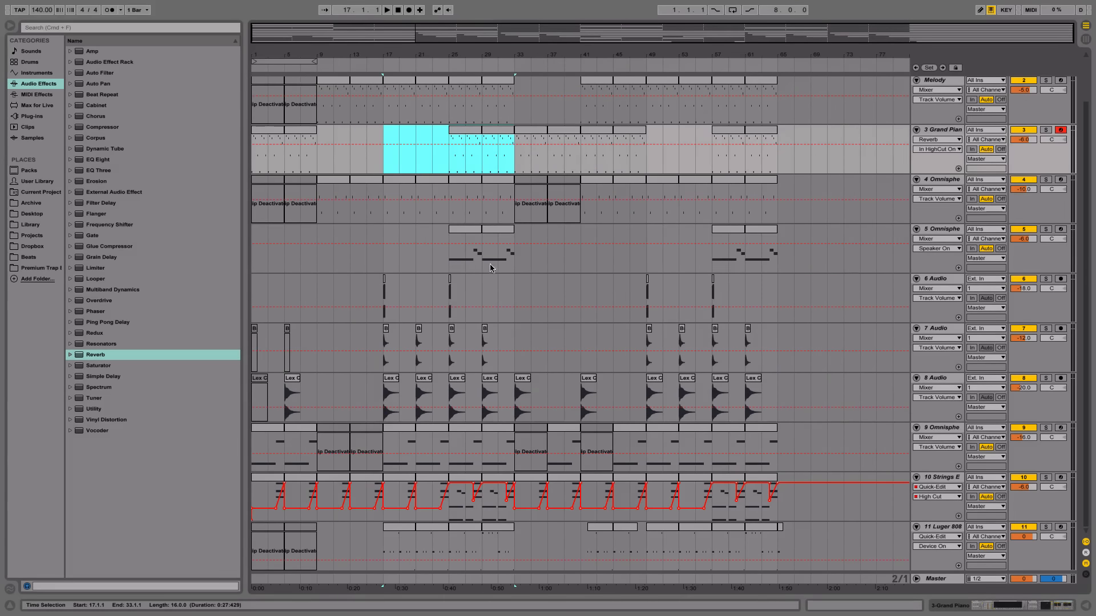
left_click(436, 282)
left_click(379, 289)
scroll(353, 274, "up", 3)
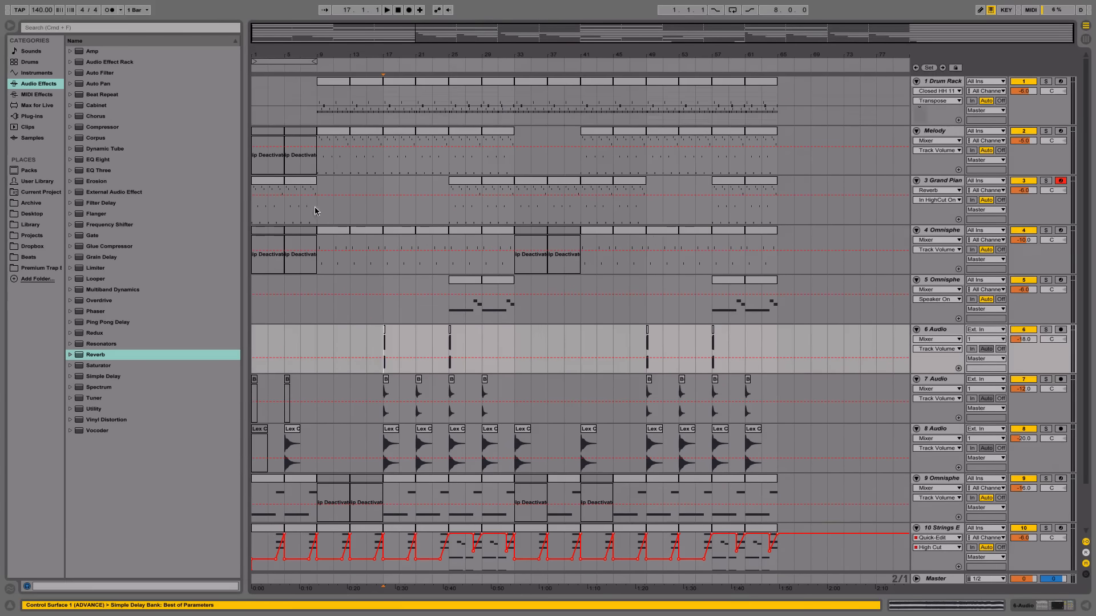
- Audition the Grand Piano intro clip in solo, unsolo the track, and play the arrangement from the start
left_click(268, 190)
left_click(270, 181)
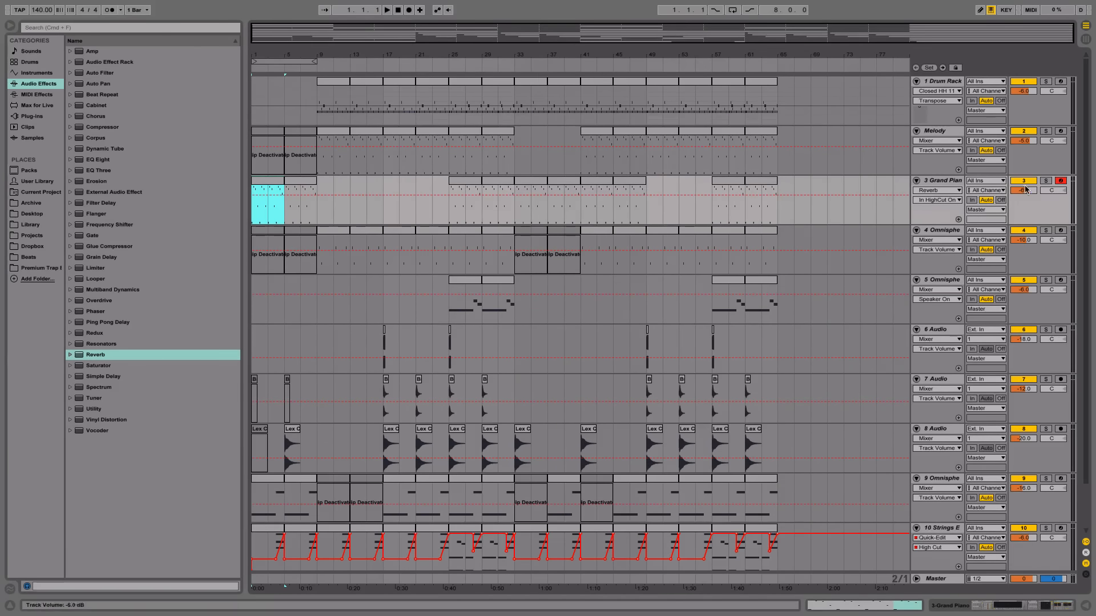
left_click(1044, 181)
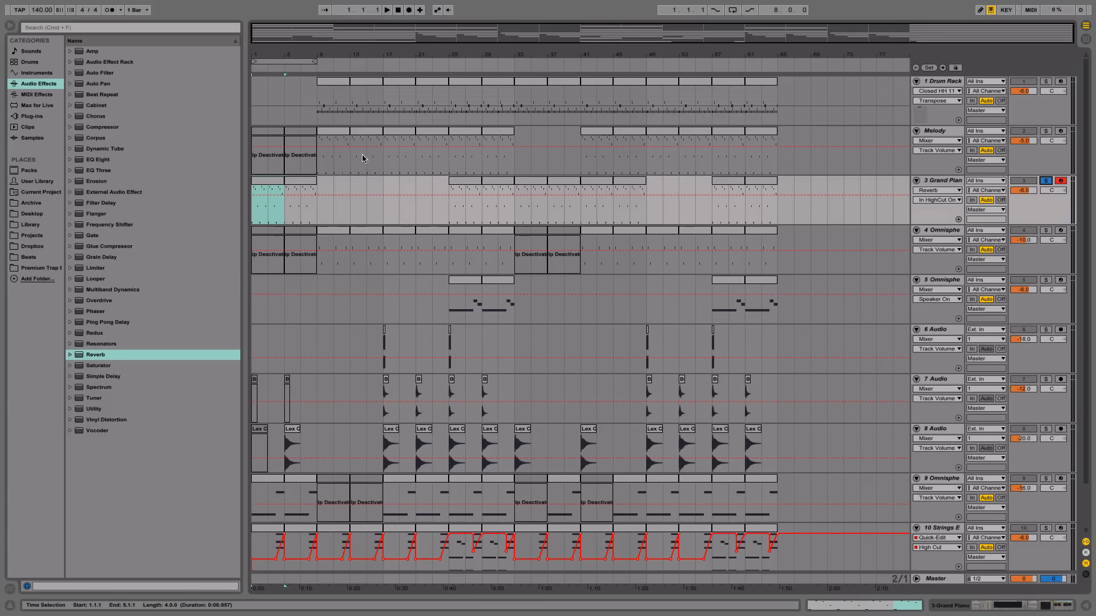
key("space")
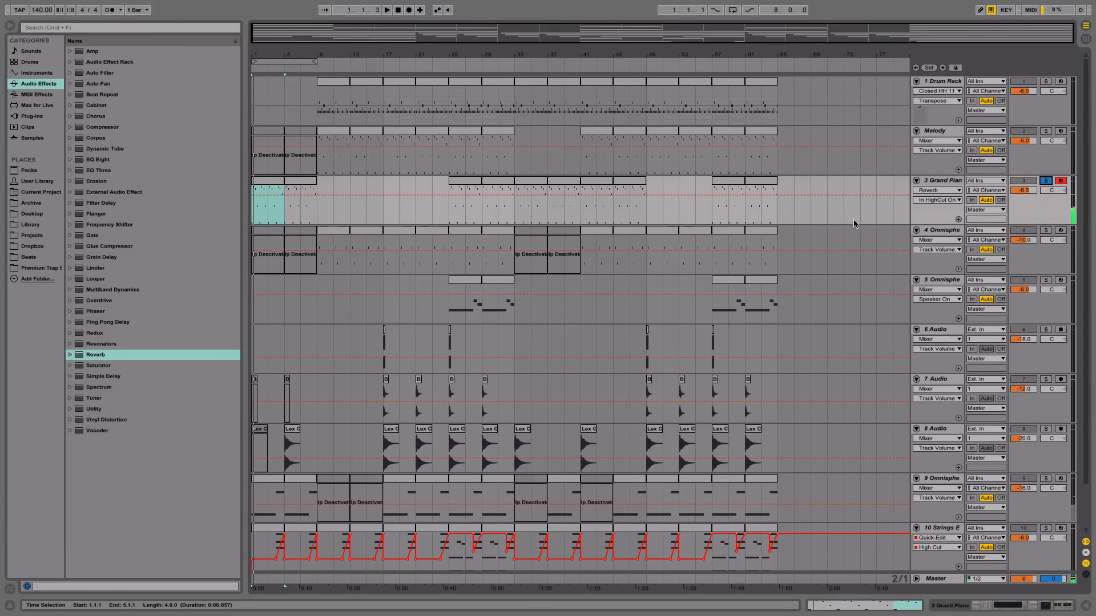
left_click(1046, 180)
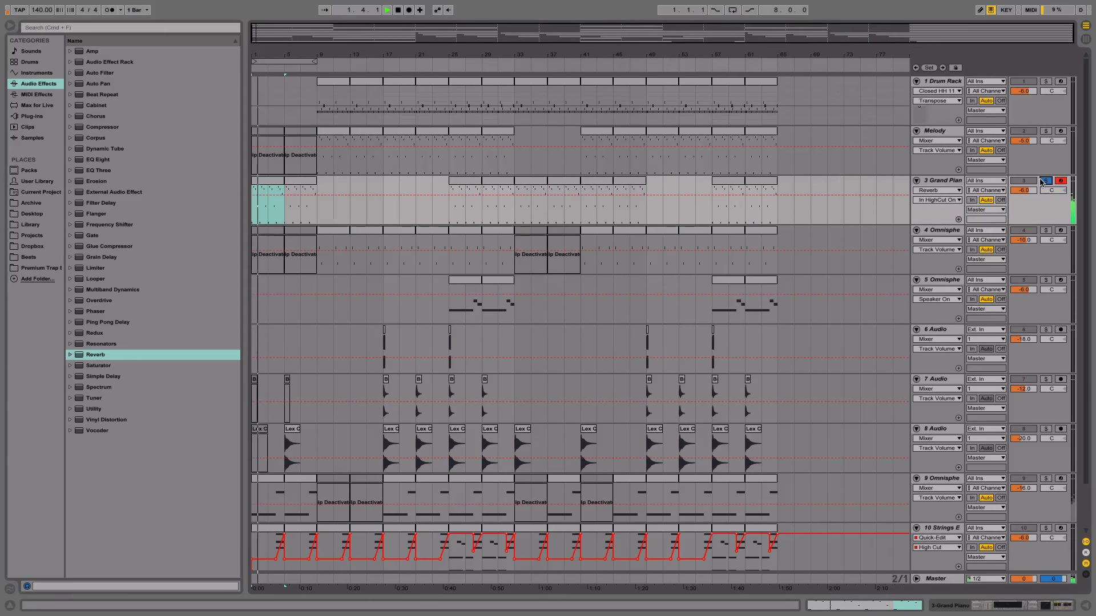
left_click(398, 10)
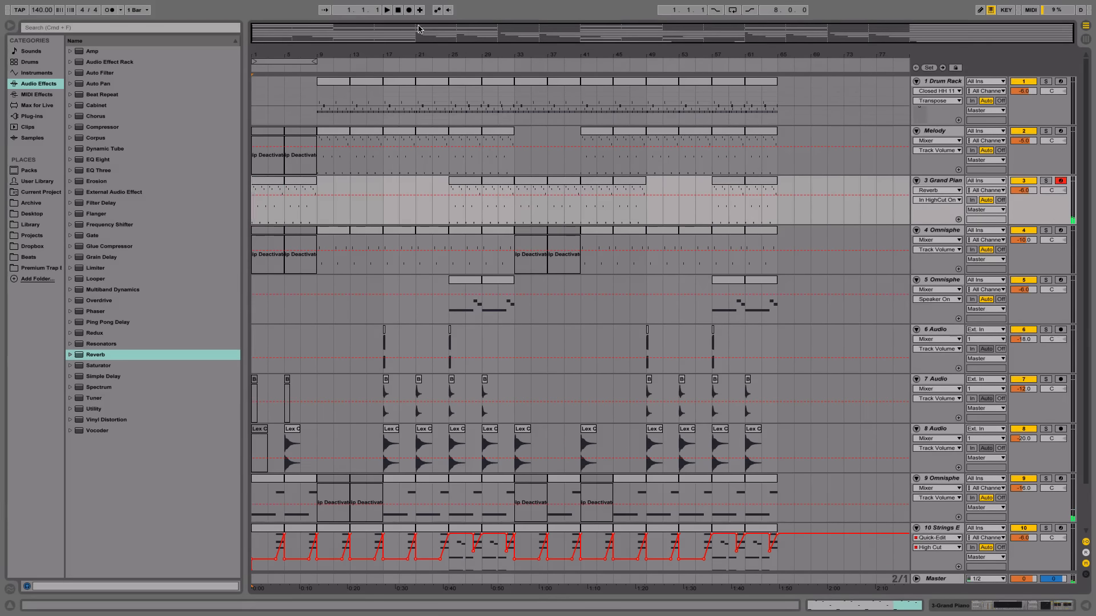
left_click(386, 10)
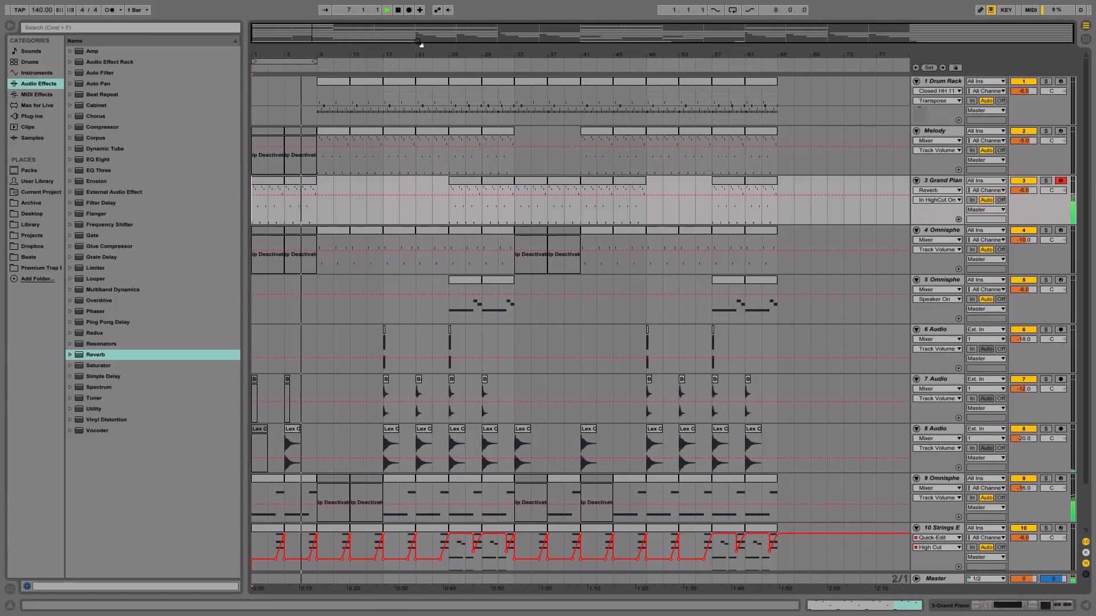
- Copy the brass hit at bar 17 on track 7 to bars 9 and 13
left_click(383, 388)
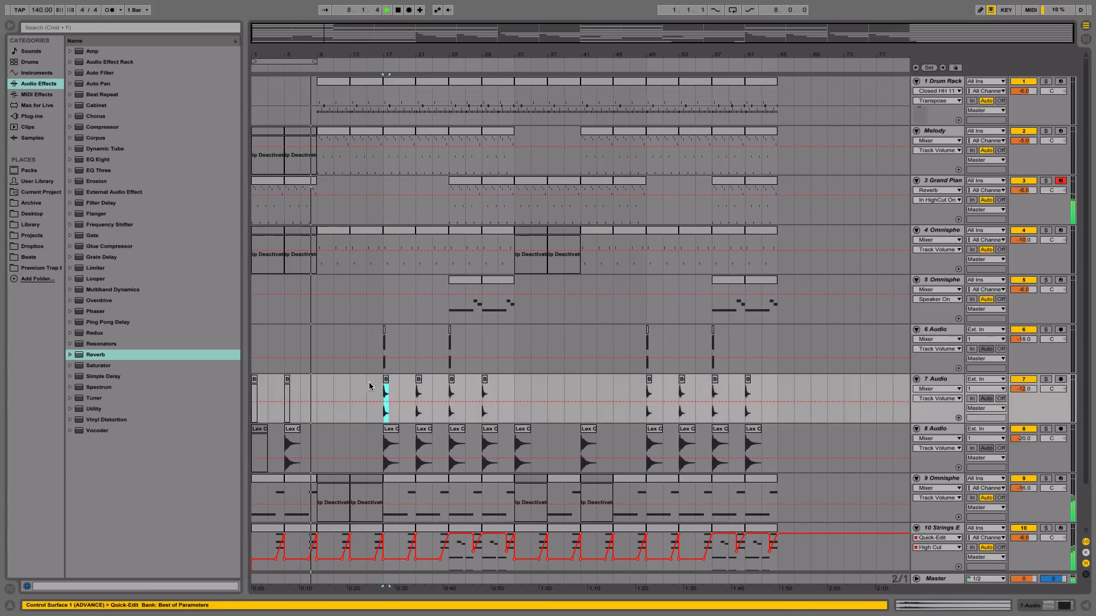
left_click(317, 388)
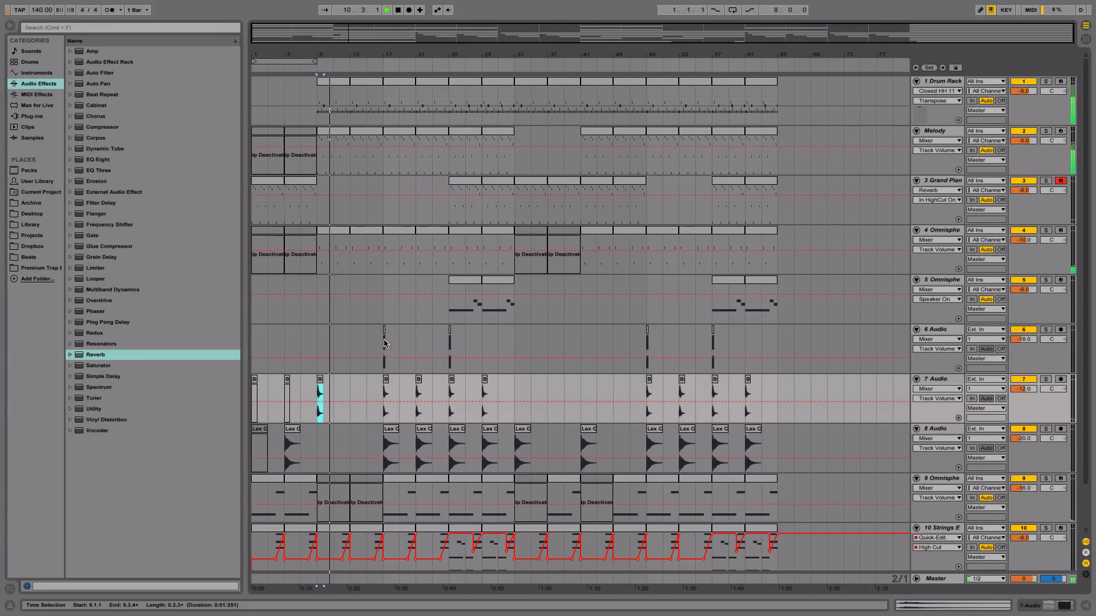
left_click(353, 388)
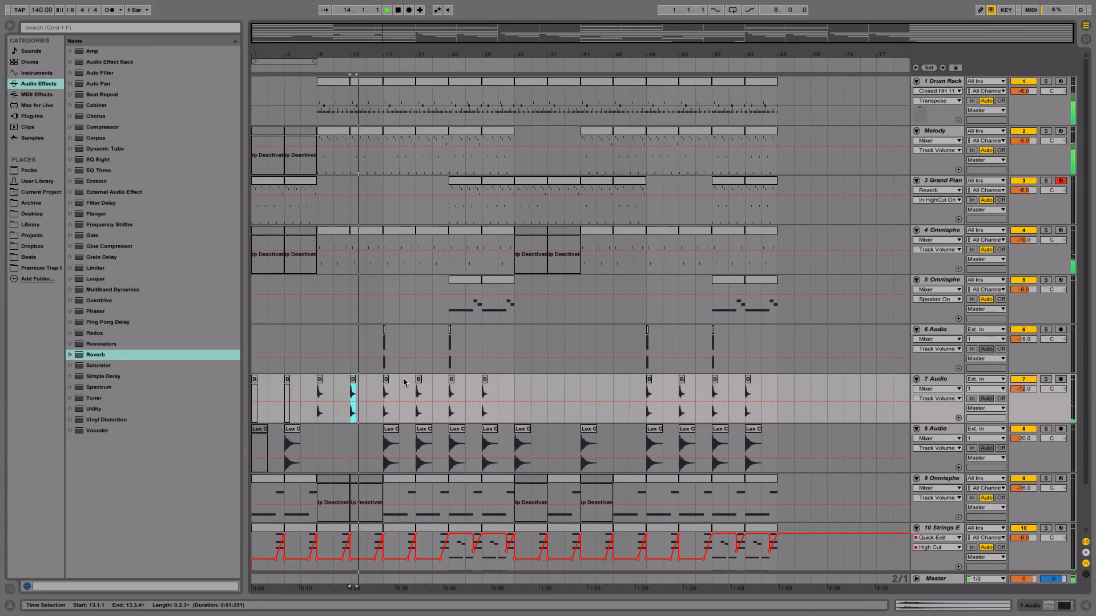
left_click(372, 387)
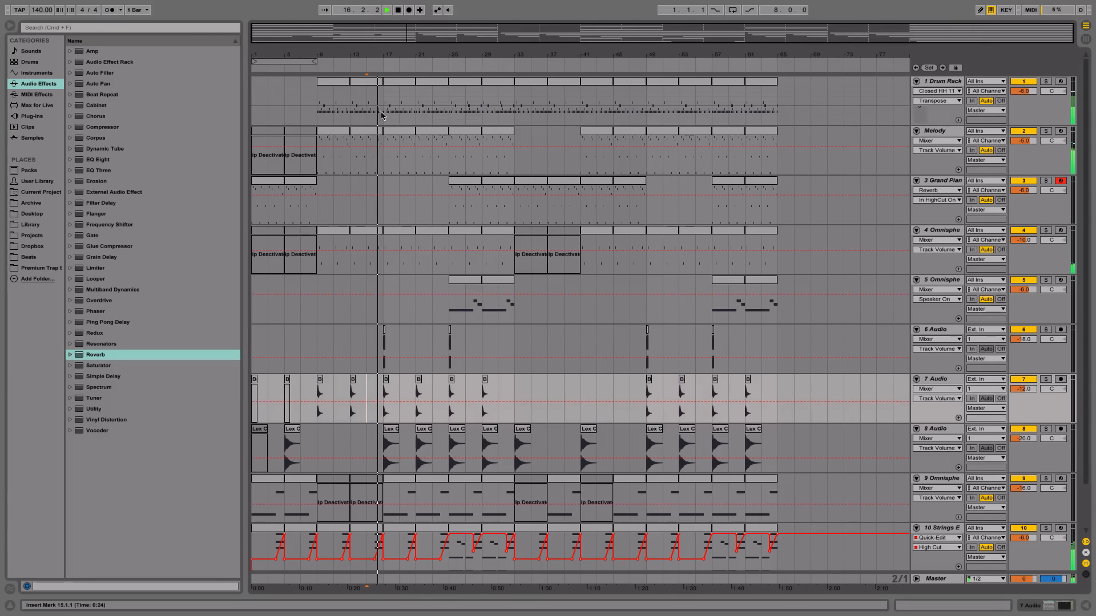
- Trim the last beat off the Drum Rack clip before bar 17 and play back the transition
left_click_drag(394, 51, 441, 86)
key("space")
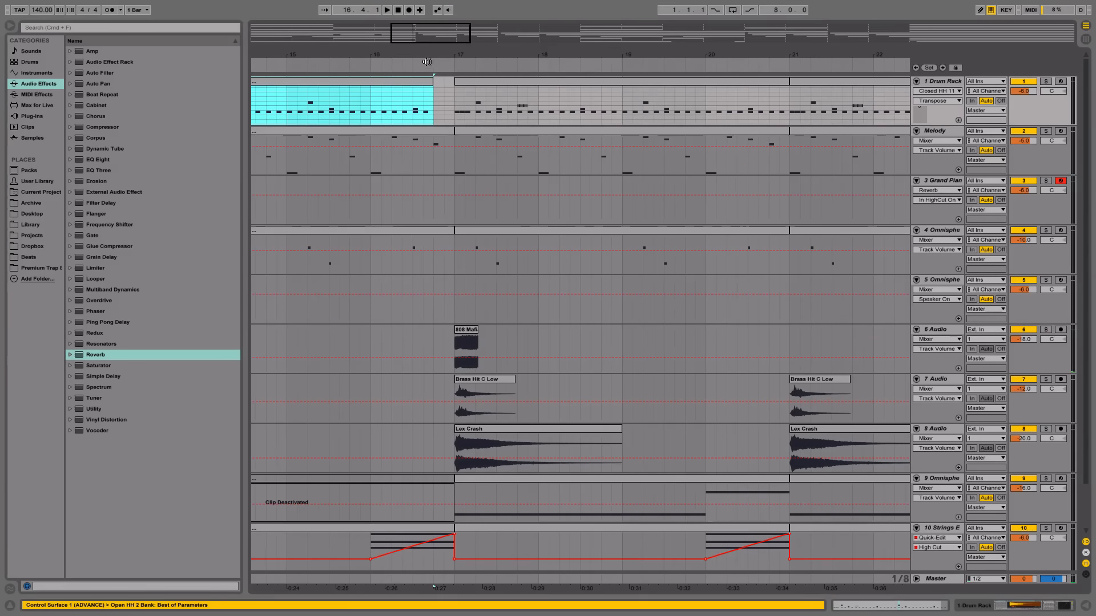
left_click_drag(435, 84, 410, 52)
left_click(409, 66)
left_click(386, 100)
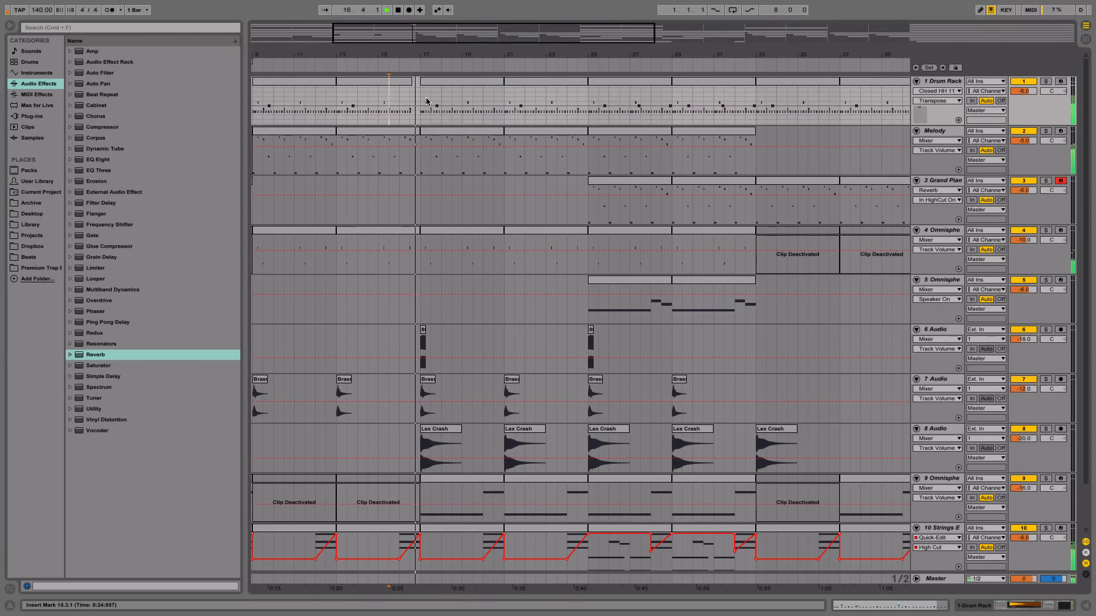
mouse_move(416, 56)
left_mouse_down()
mouse_move(402, 81)
mouse_move(416, 78)
left_mouse_up()
left_click(401, 99)
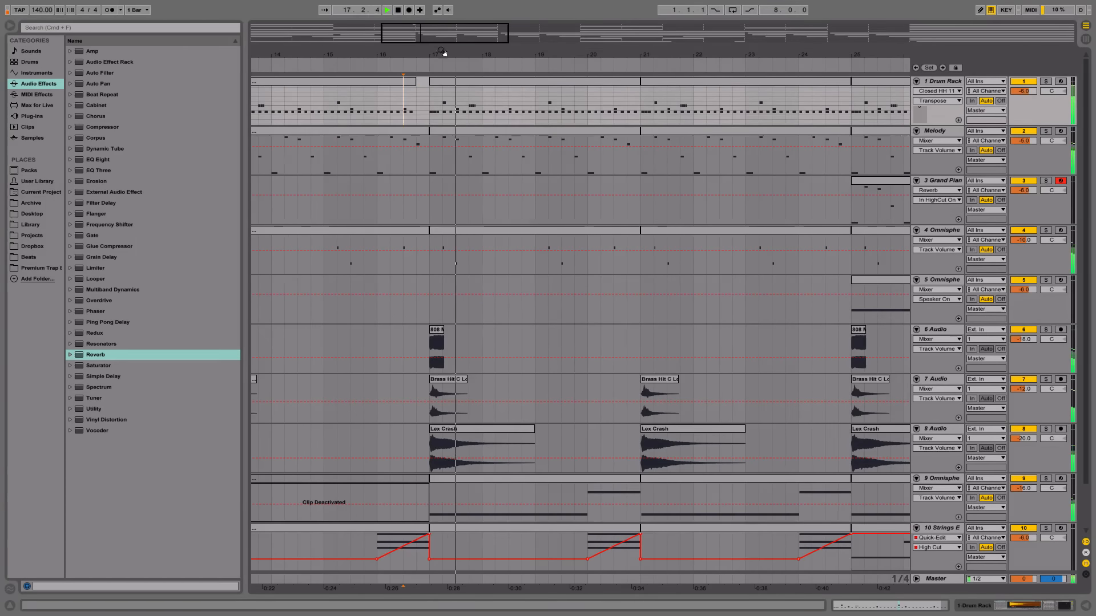
- Paste copies of the bar 25 brass hit at bars 27 and 31 on track 7 during playback
left_click_drag(441, 55, 442, 15)
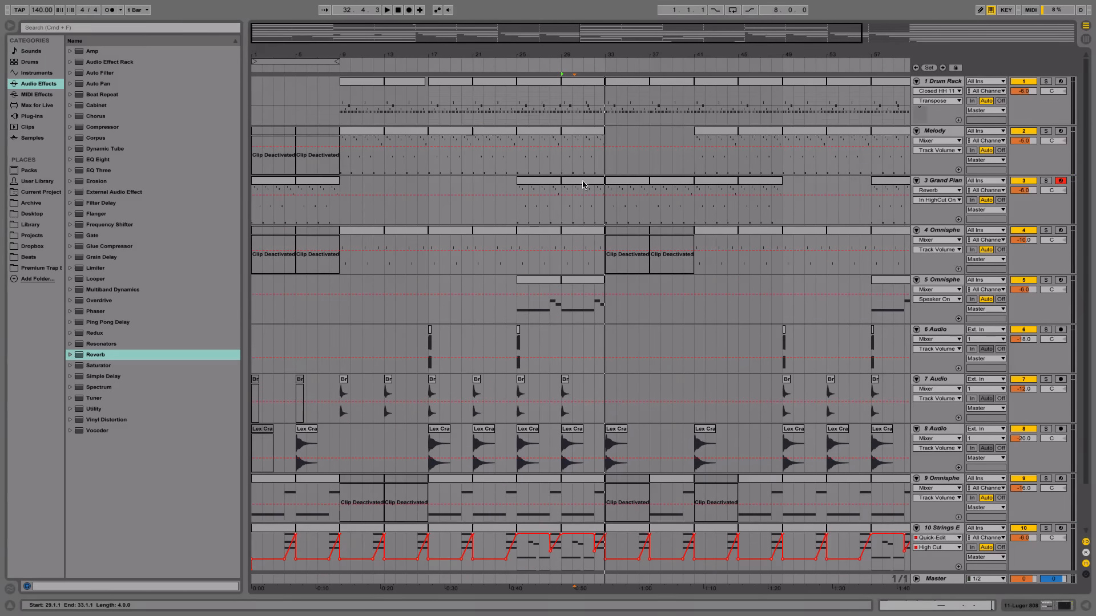
left_click_drag(553, 64, 391, 435)
left_click(349, 381)
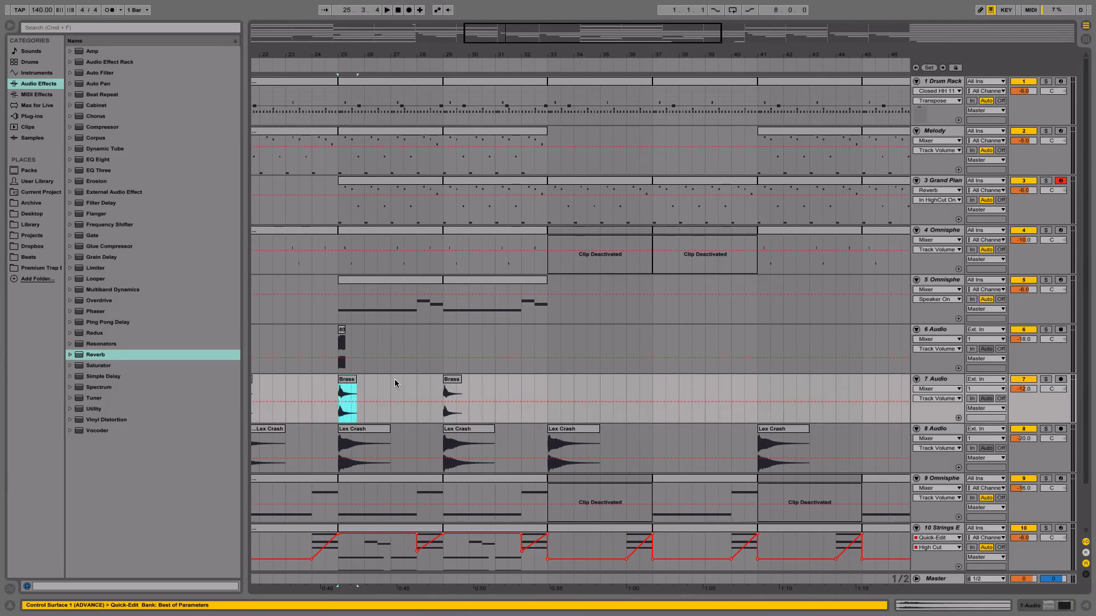
left_click(396, 381)
key("ctrl+v")
left_click(341, 380)
key("space")
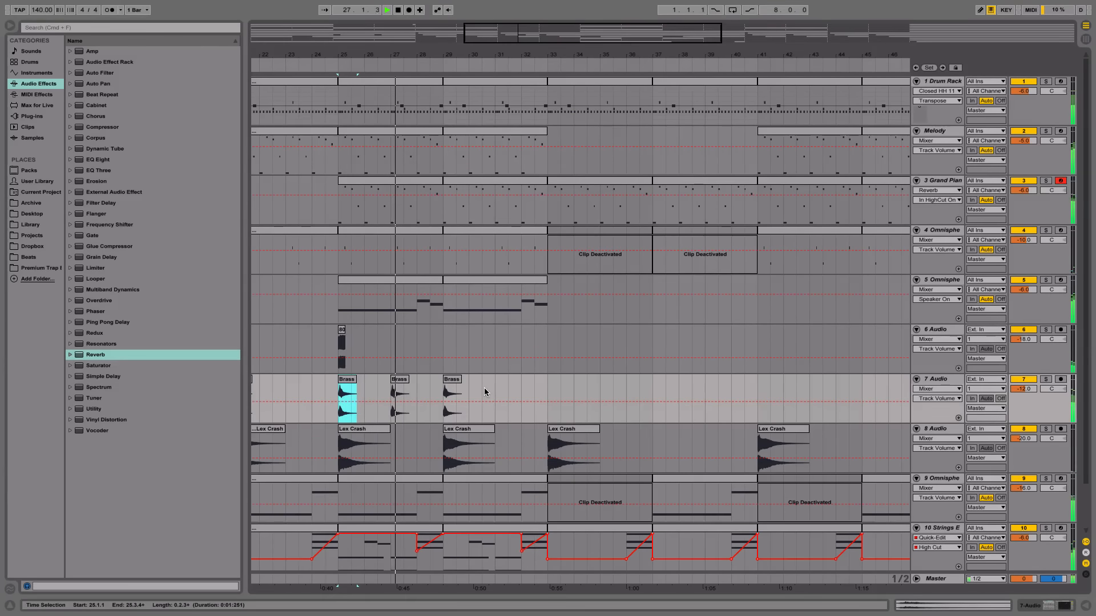
left_click(496, 391)
key("ctrl+v")
- Paste another brass hit at 28.3.1 on track 7 and listen to it leading into bar 29
left_click(432, 394)
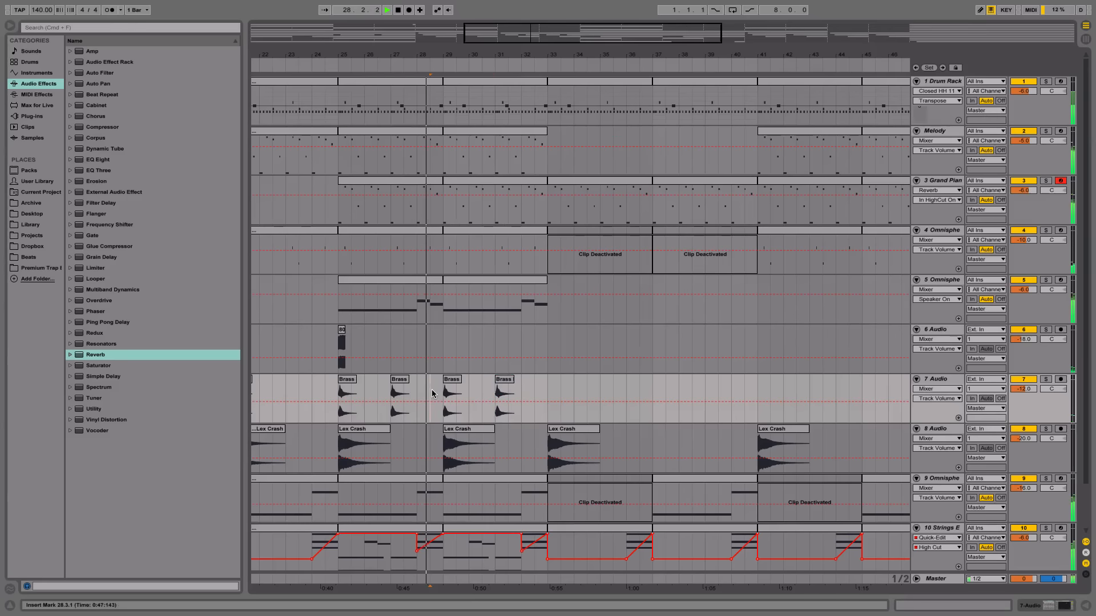
key("ctrl+v")
key("space")
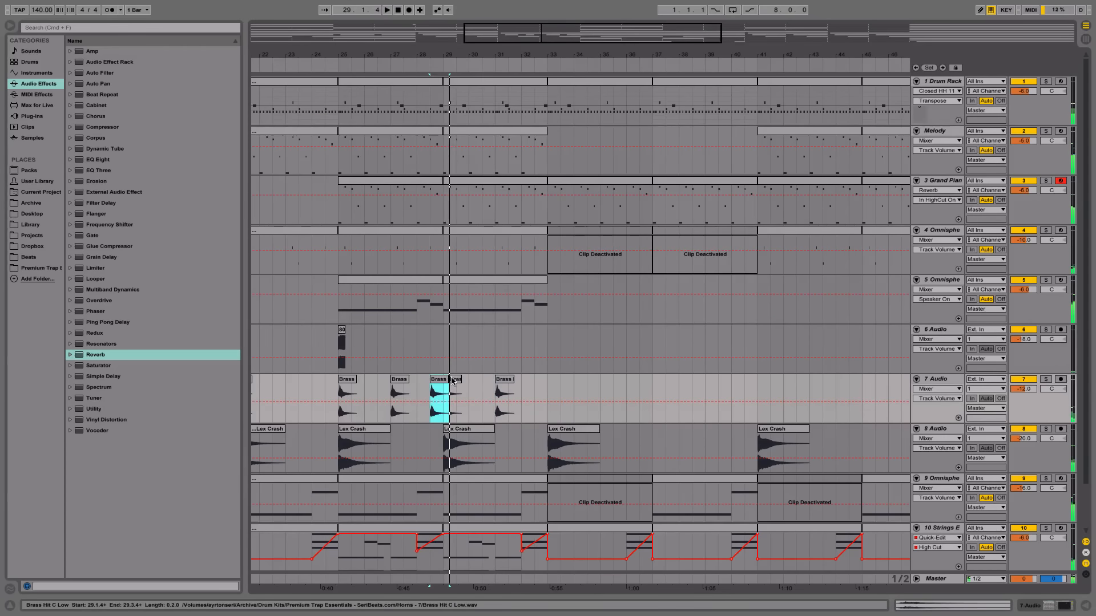
- Try transposing the brass hit at 28.3.1 on track 7 up 7 semitones and listen to it
double_click(437, 383)
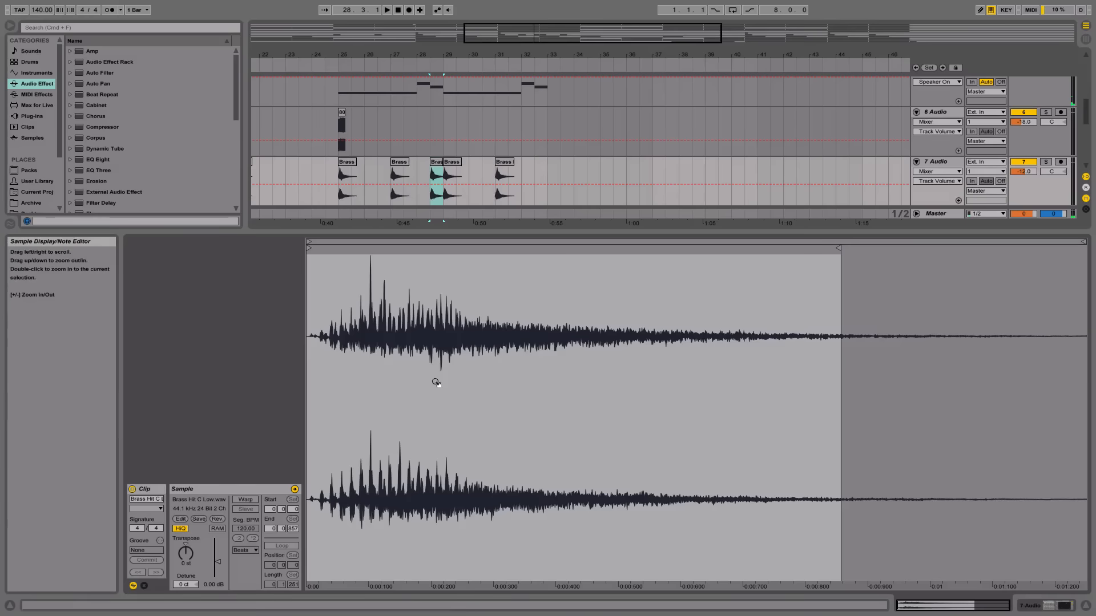
key("space")
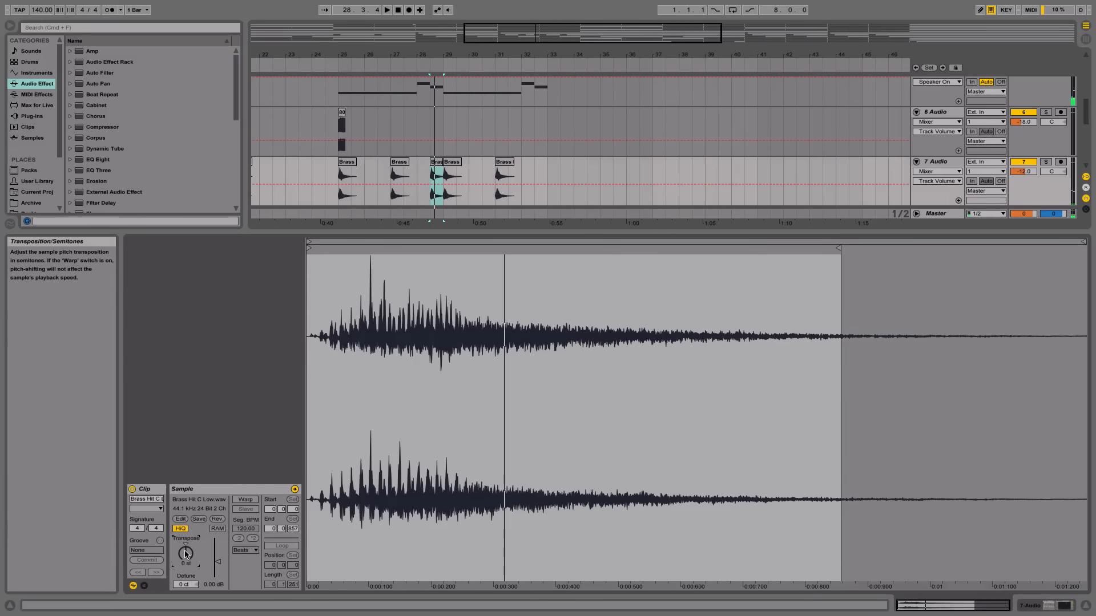
left_click_drag(185, 554, 185, 537)
key("space")
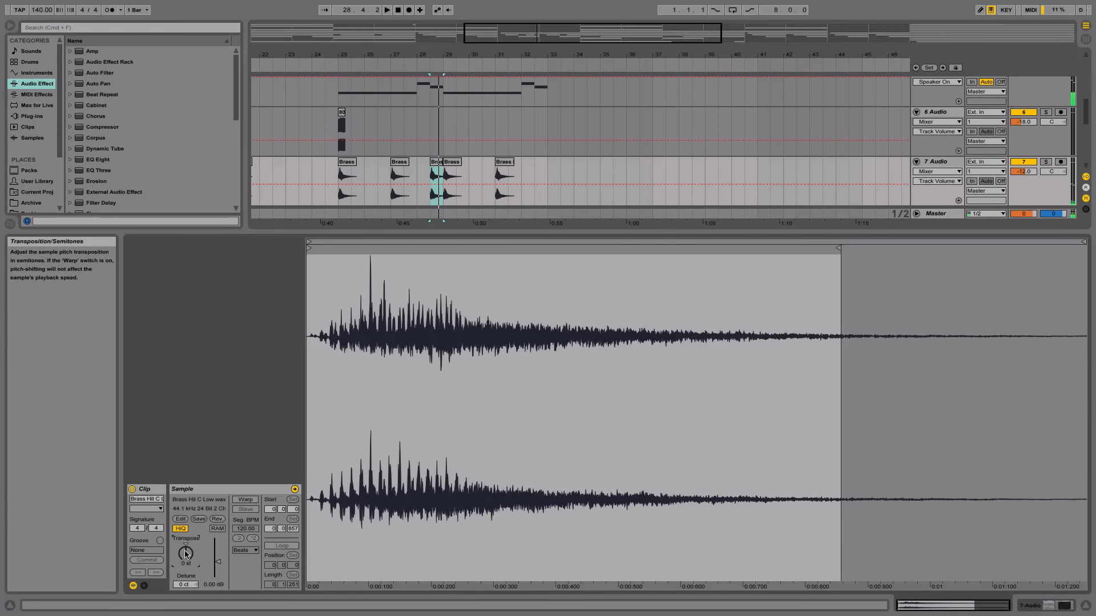
key("space")
left_click_drag(186, 554, 185, 553)
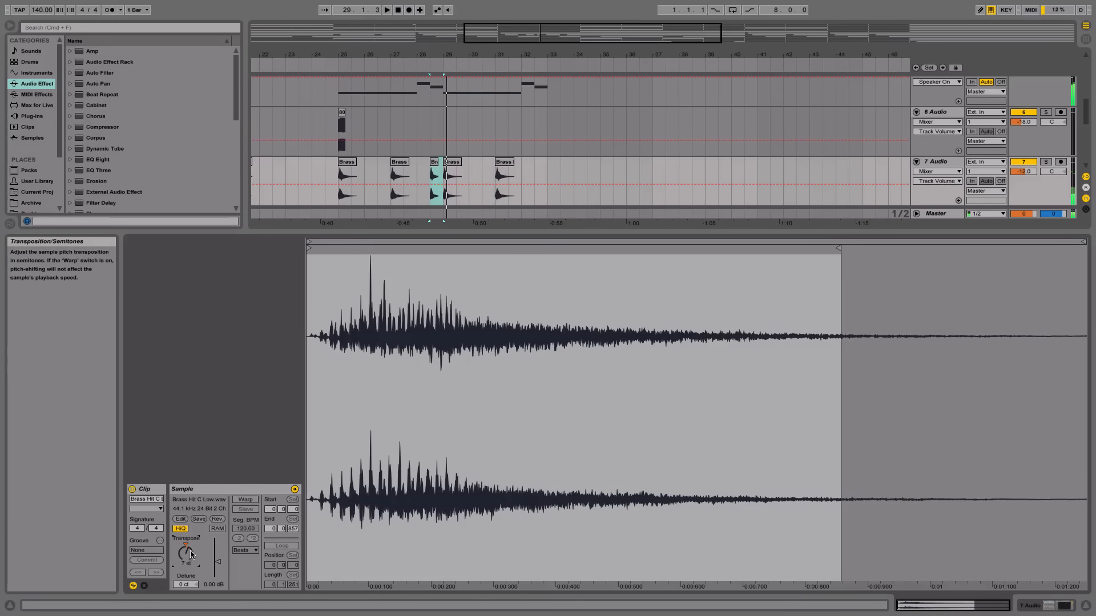
key("space")
- Delete the brass hit at 28.3.1 on track 7
left_click(437, 175)
left_click(435, 163)
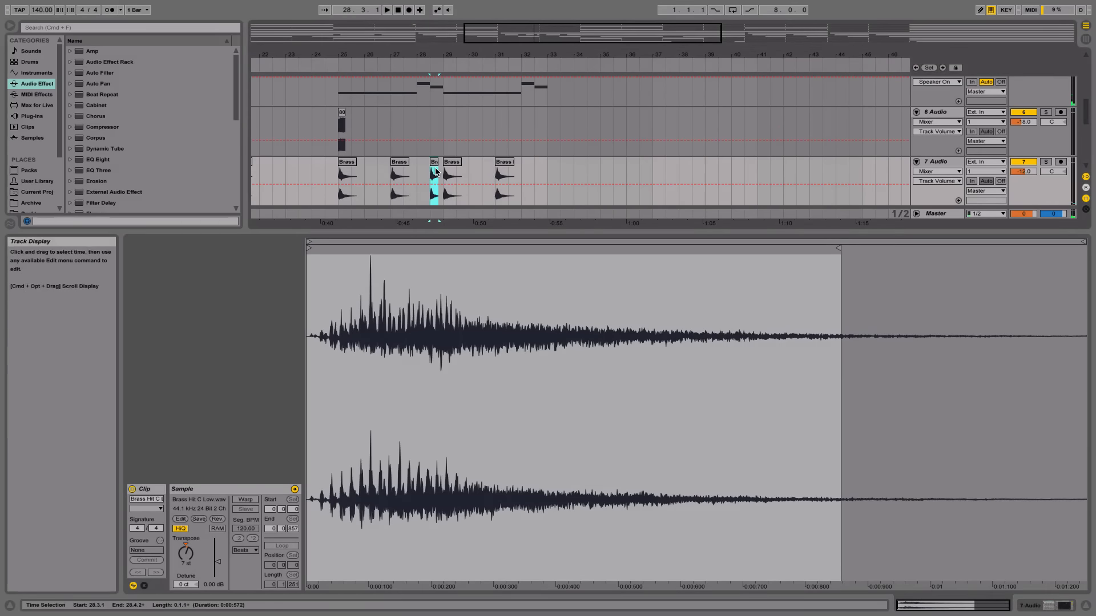
key("Delete")
left_click(399, 163)
left_click(348, 162)
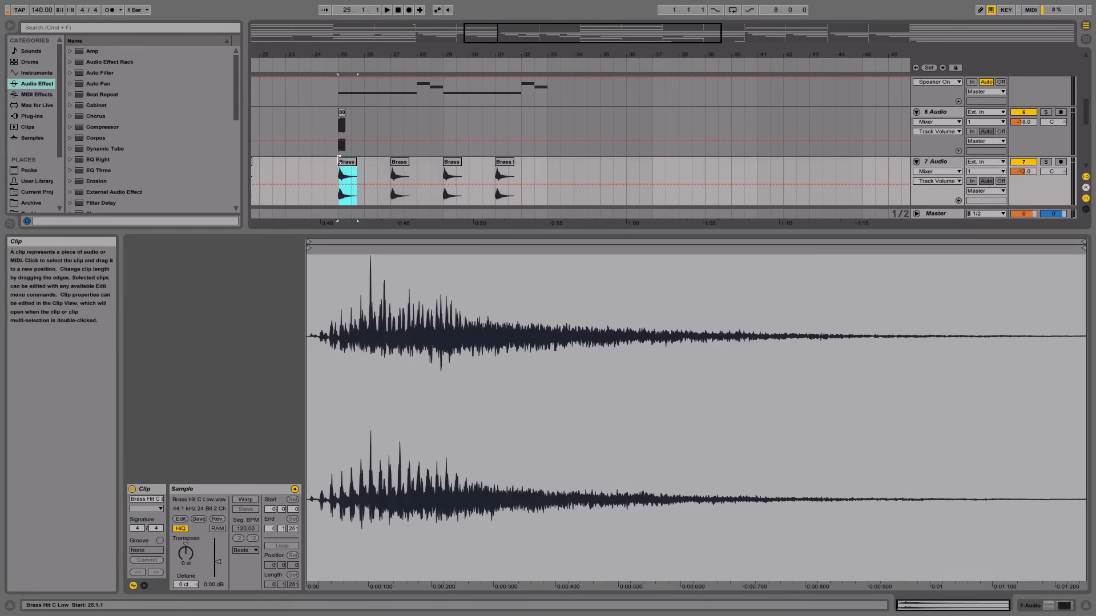
left_click(391, 171)
scroll(409, 299, "up", 2)
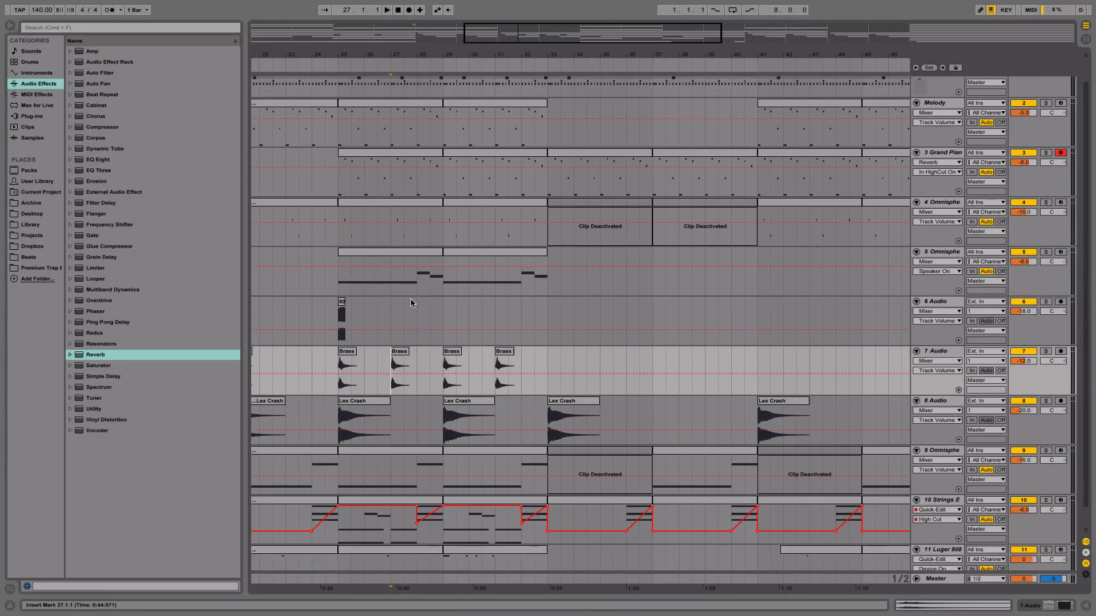
- Copy the brass hits between bars 25 and 33 on track 7 and paste them at bar 57
left_click_drag(382, 55, 460, 36)
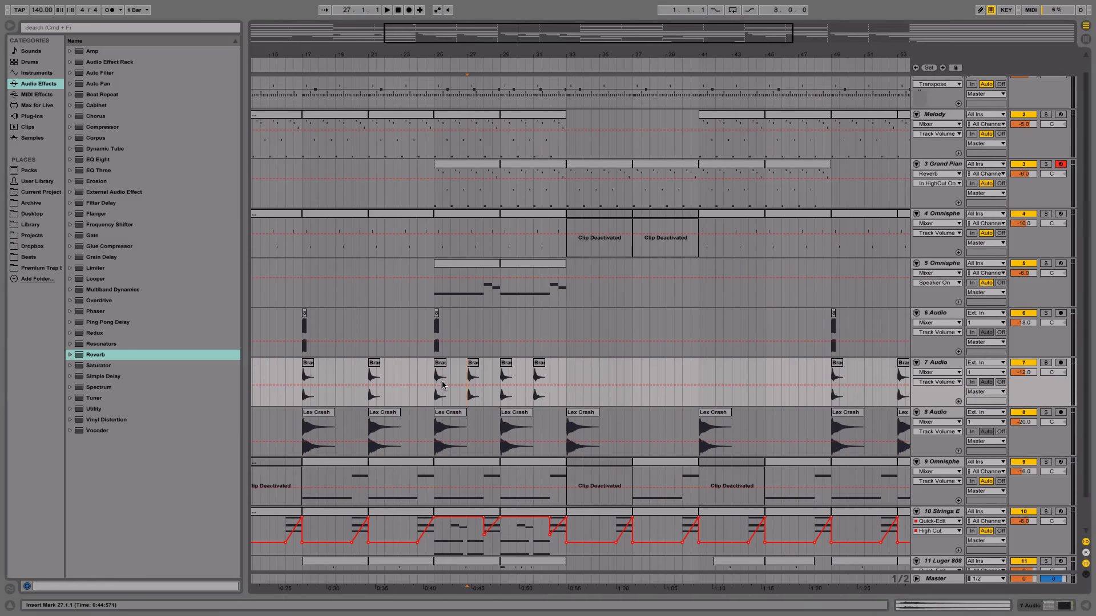
scroll(479, 303, "up", 1)
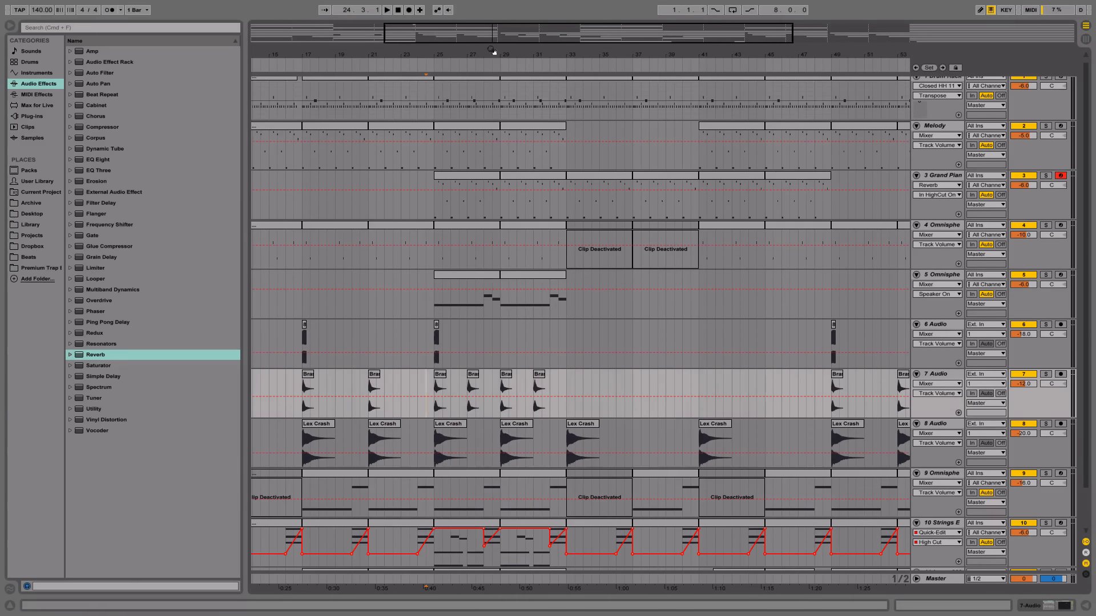
left_click_drag(492, 52, 452, 170)
left_click_drag(456, 390, 537, 386)
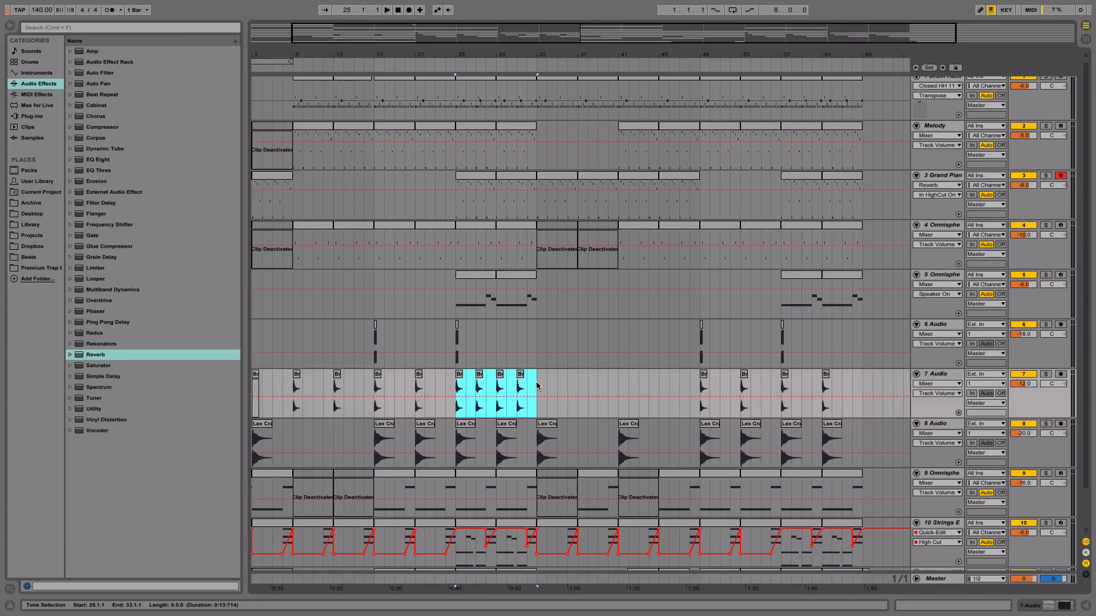
left_click(780, 391)
key("super+v")
scroll(809, 358, "up", 1)
left_click_drag(556, 52, 742, 29)
- Open the compressor on the Luger 808 track and play the 808 part from bar 17
scroll(685, 343, "down", 2)
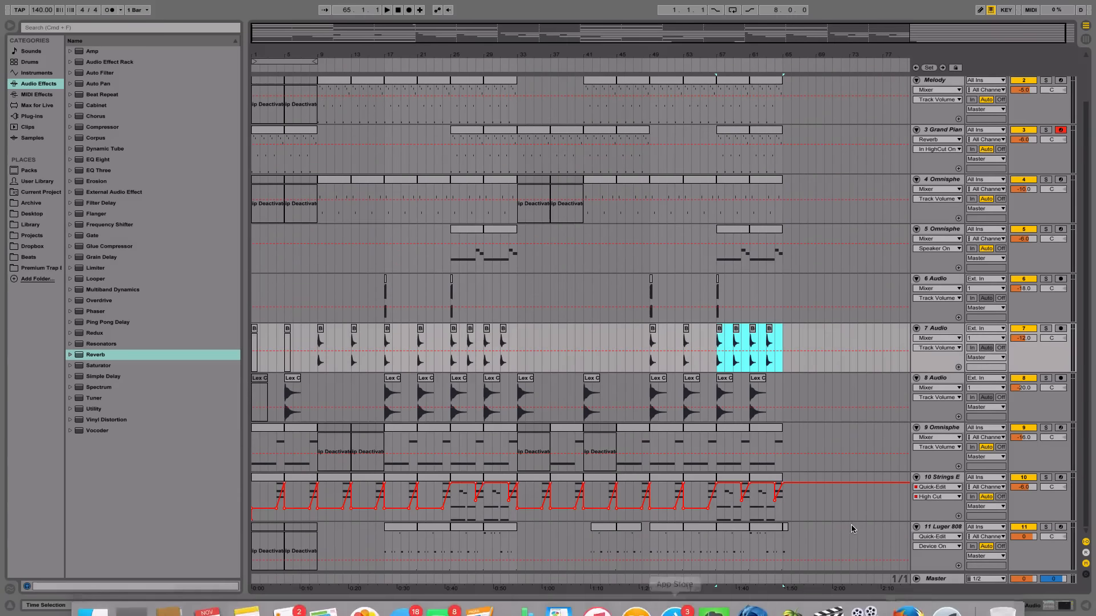
double_click(944, 527)
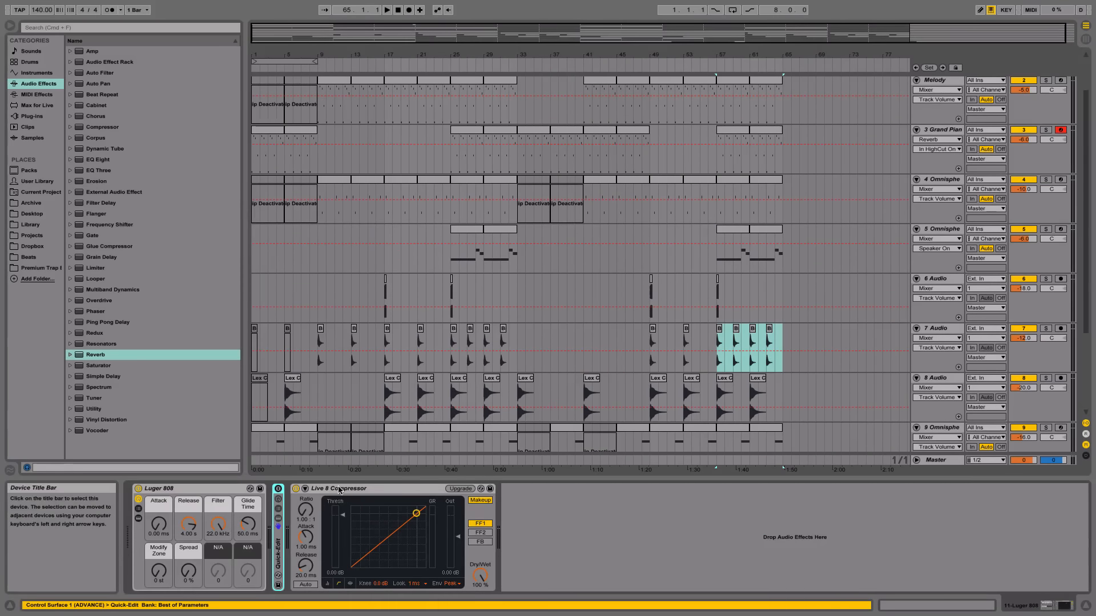
left_click(327, 491)
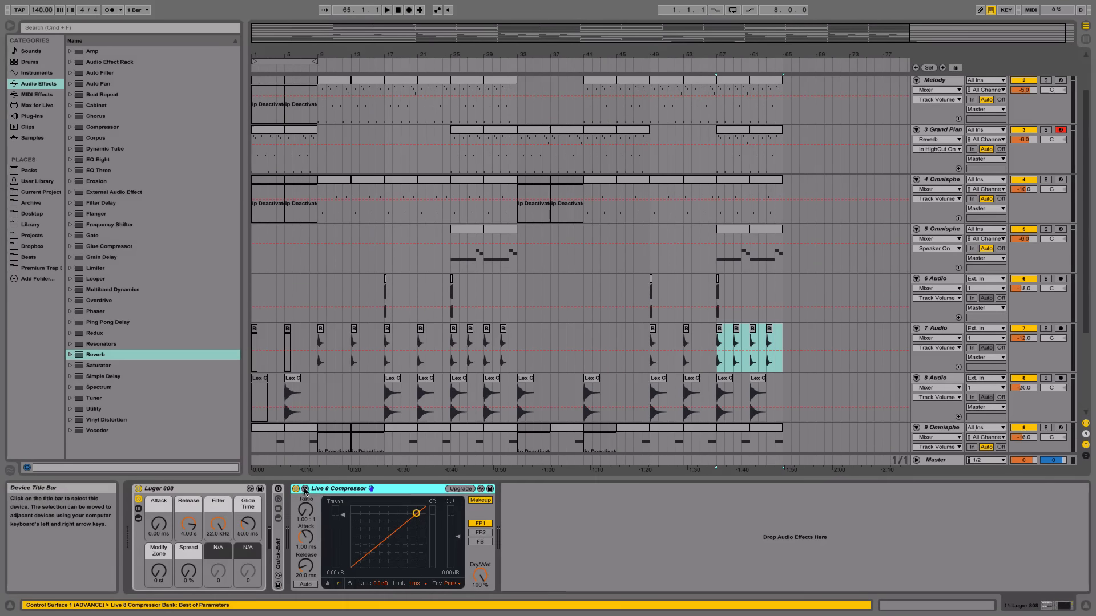
left_click(305, 490)
scroll(479, 379, "down", 4)
left_click(400, 408)
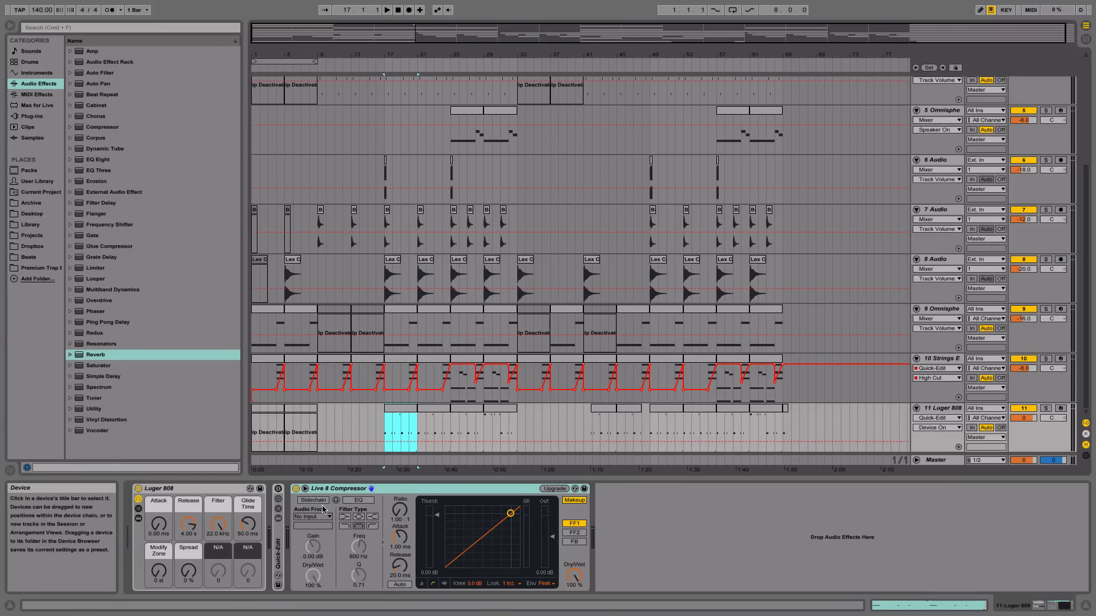
left_click(305, 489)
key("space")
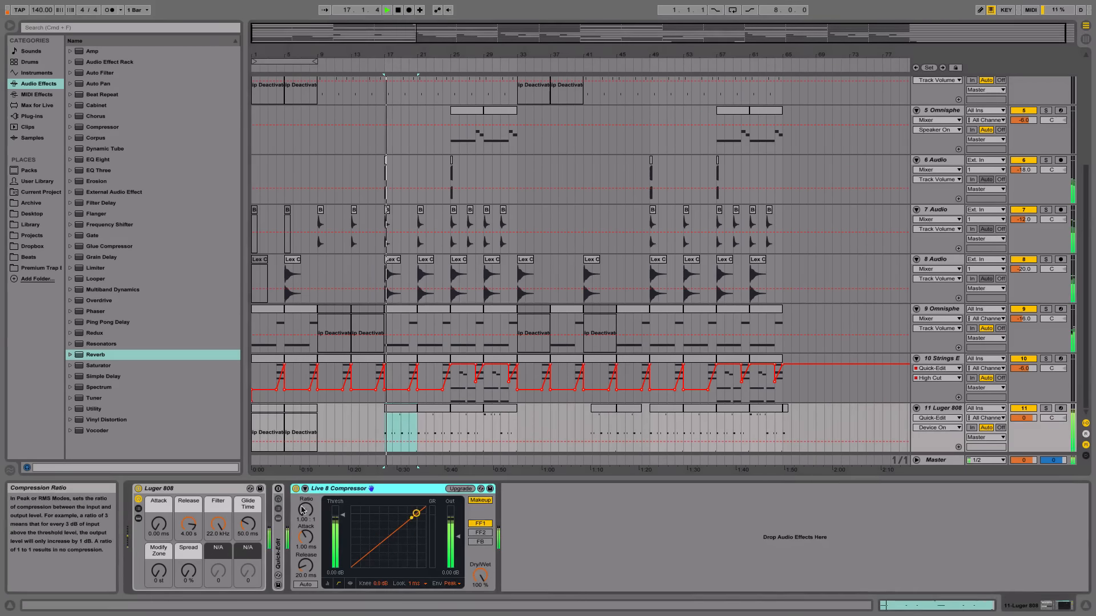
- Solo the Luger 808 track and set its compressor to ratio 10, attack 20 ms, threshold -12 dB and output gain -2 dB
left_click_drag(305, 509, 306, 494)
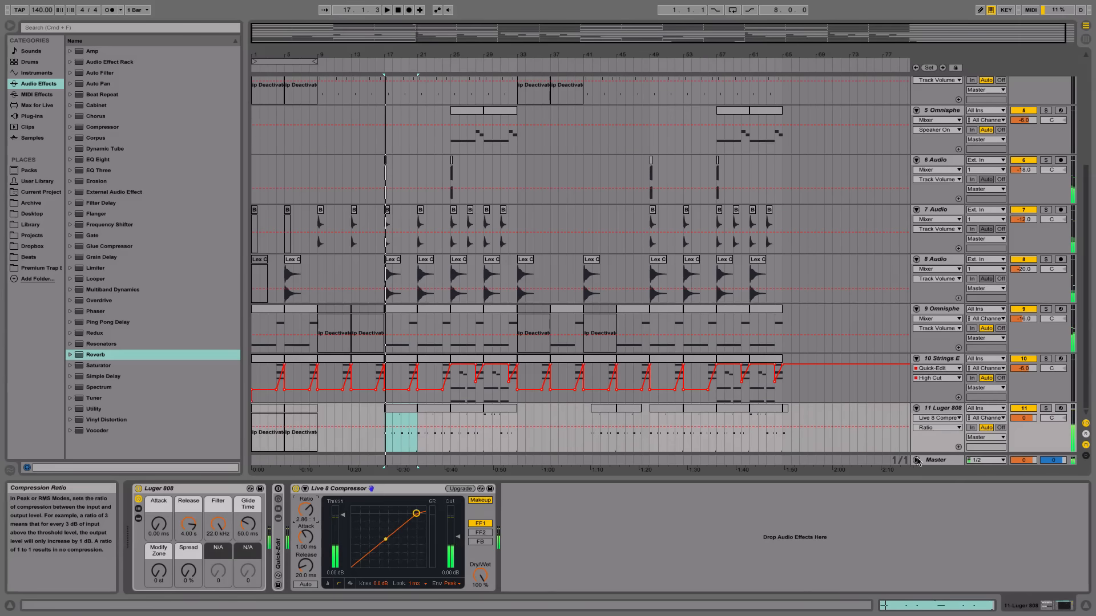
left_click(1045, 408)
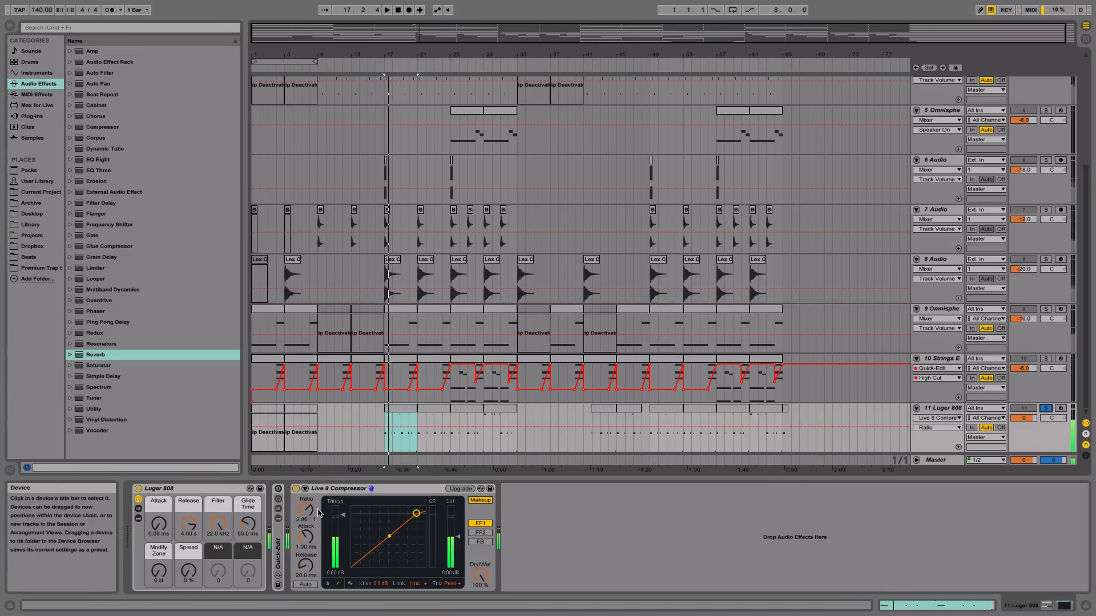
left_click_drag(315, 513, 313, 510)
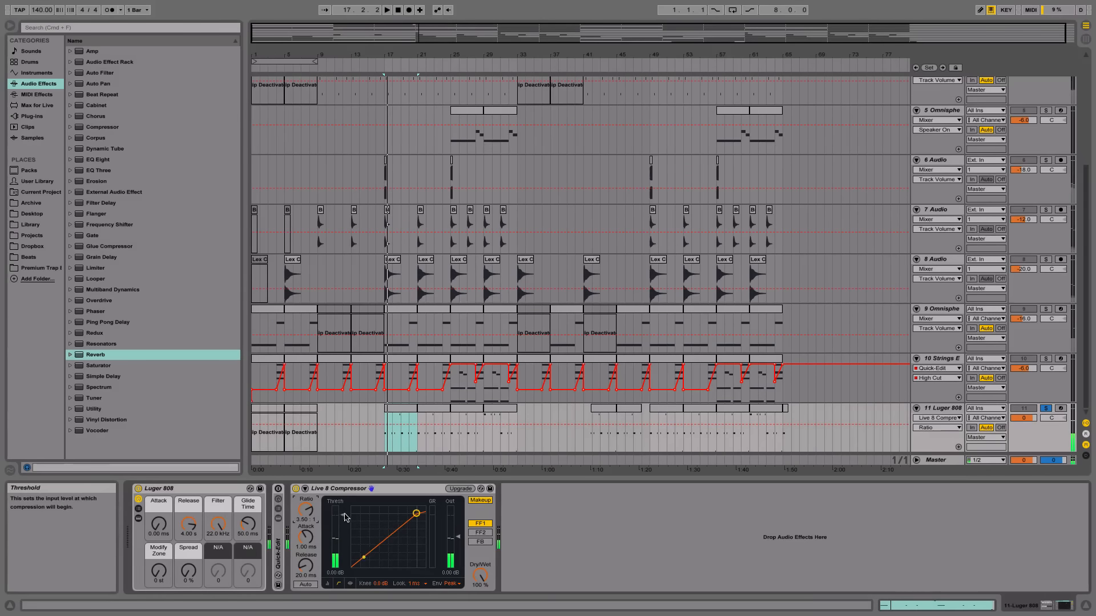
left_click_drag(344, 518, 345, 548)
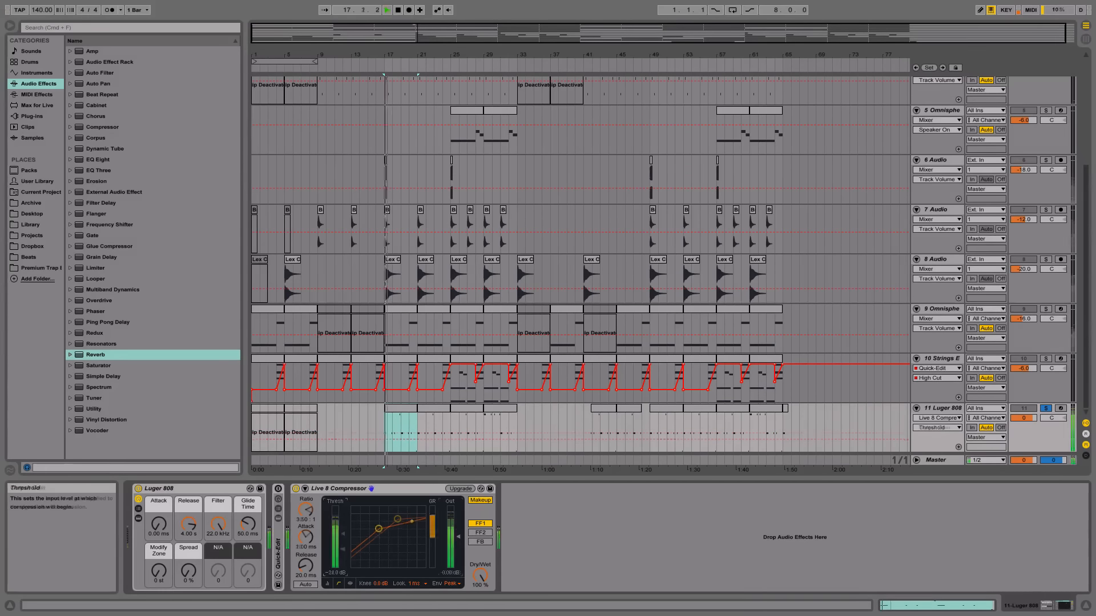
key("space")
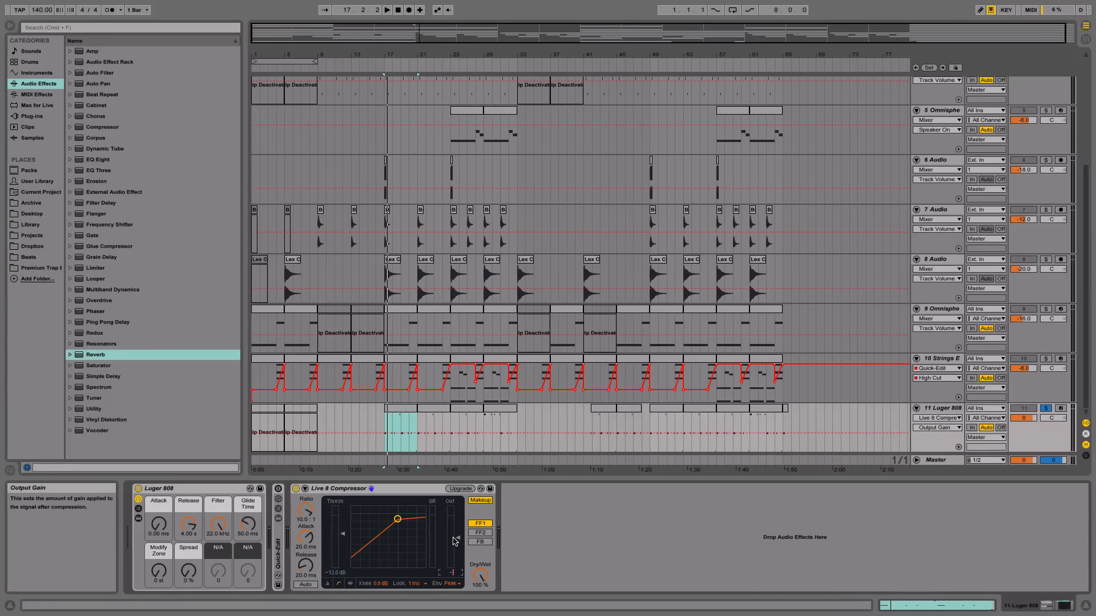
key("space")
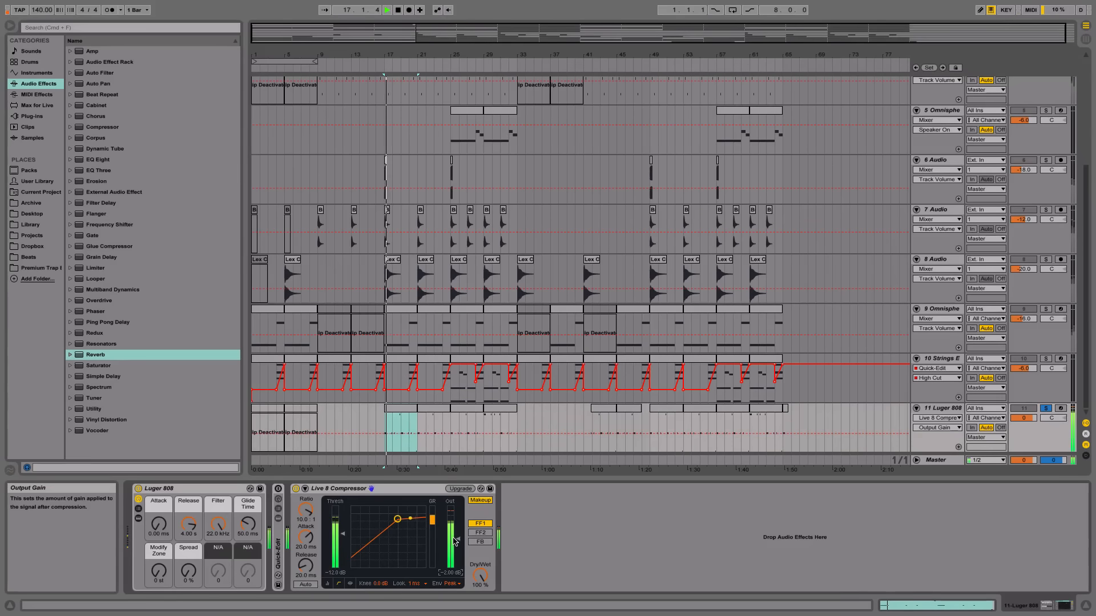
key("space")
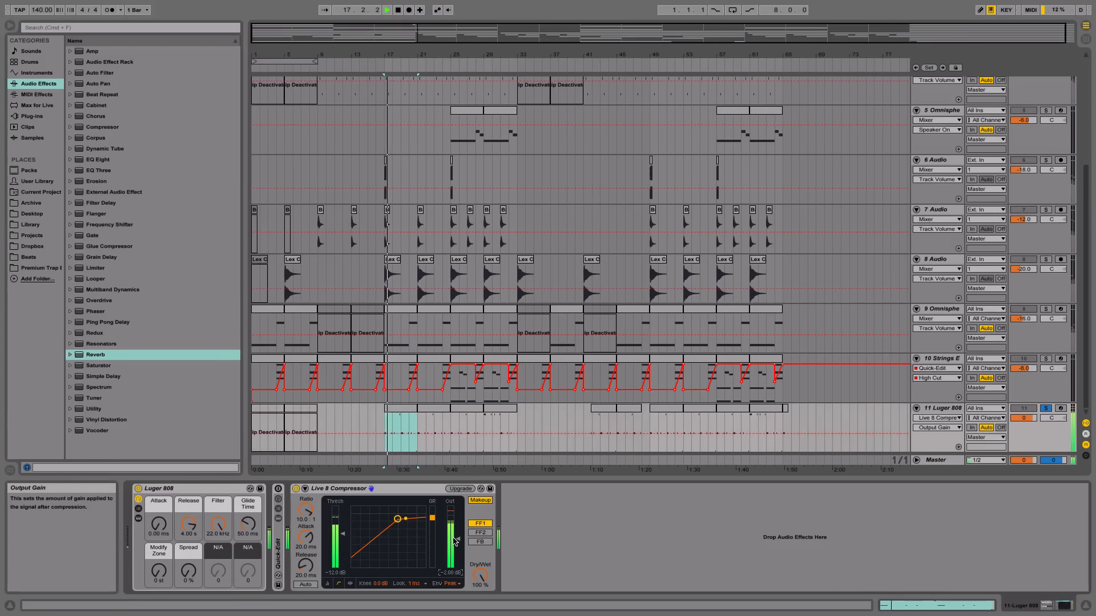
- Compare the 808 with its compressor bypassed and re-enabled, and close the device view
left_click(295, 489)
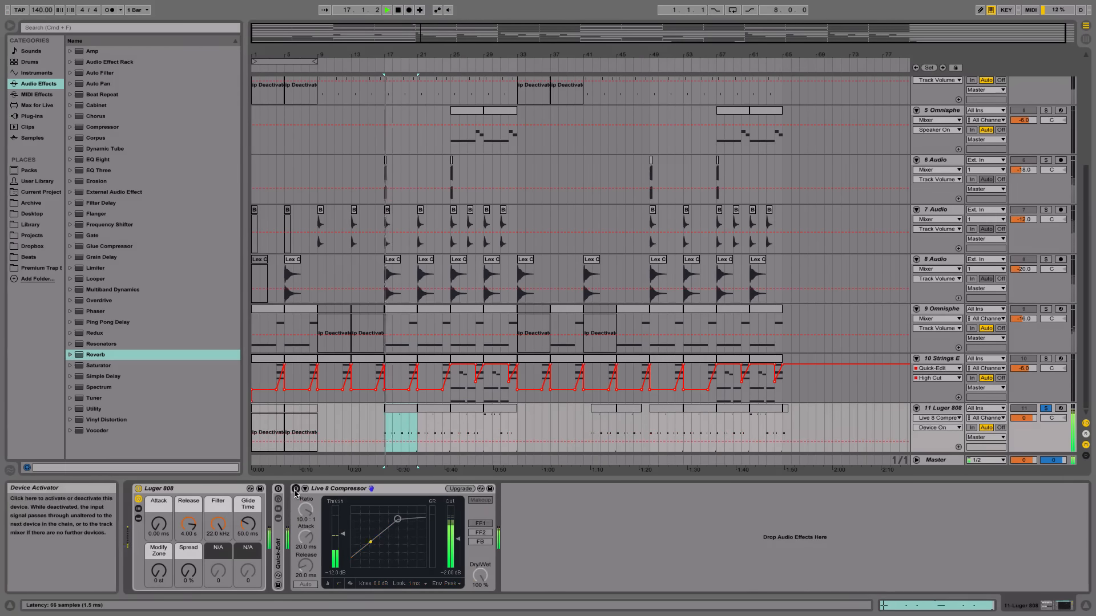
left_click(296, 489)
key("space")
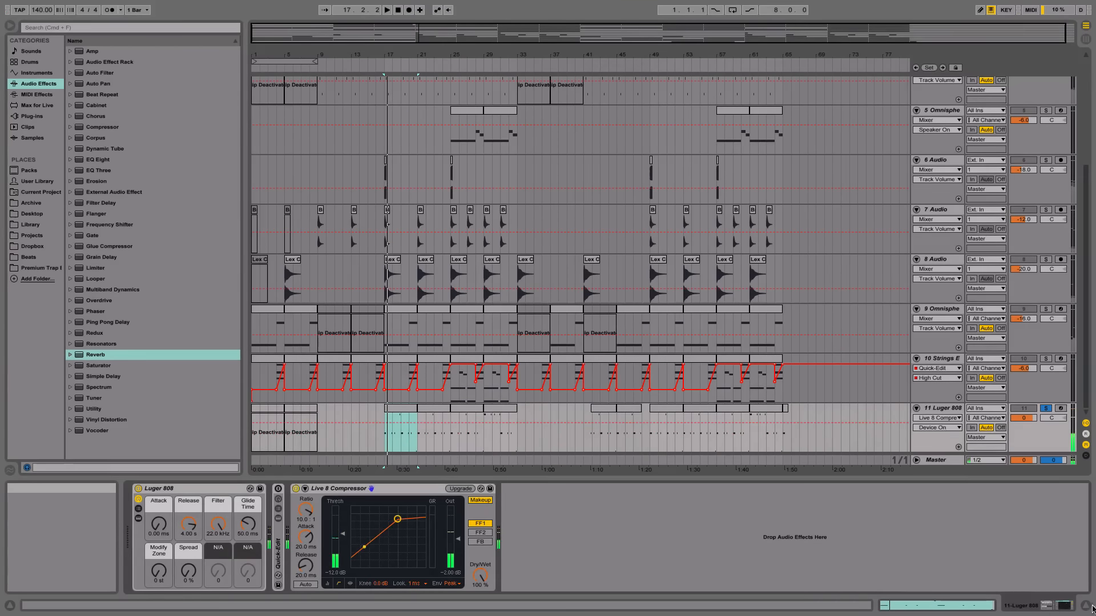
left_click(1090, 608)
- Show the Drum Rack track's devices and open the Kicks - 32 folder of Premium Trap Essentials in Archive
scroll(659, 155, "up", 1)
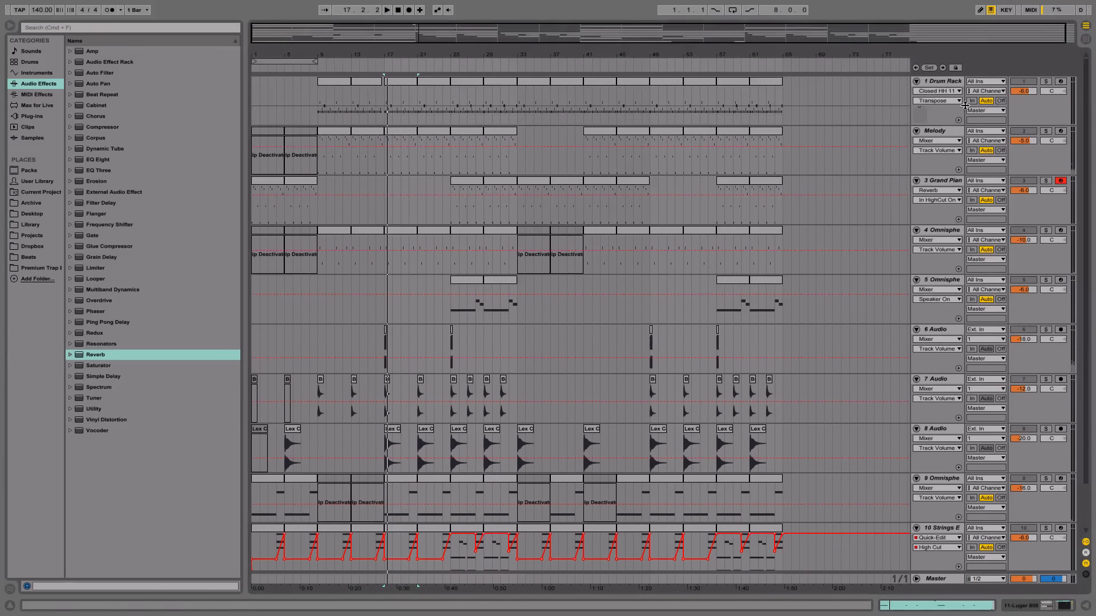
double_click(954, 82)
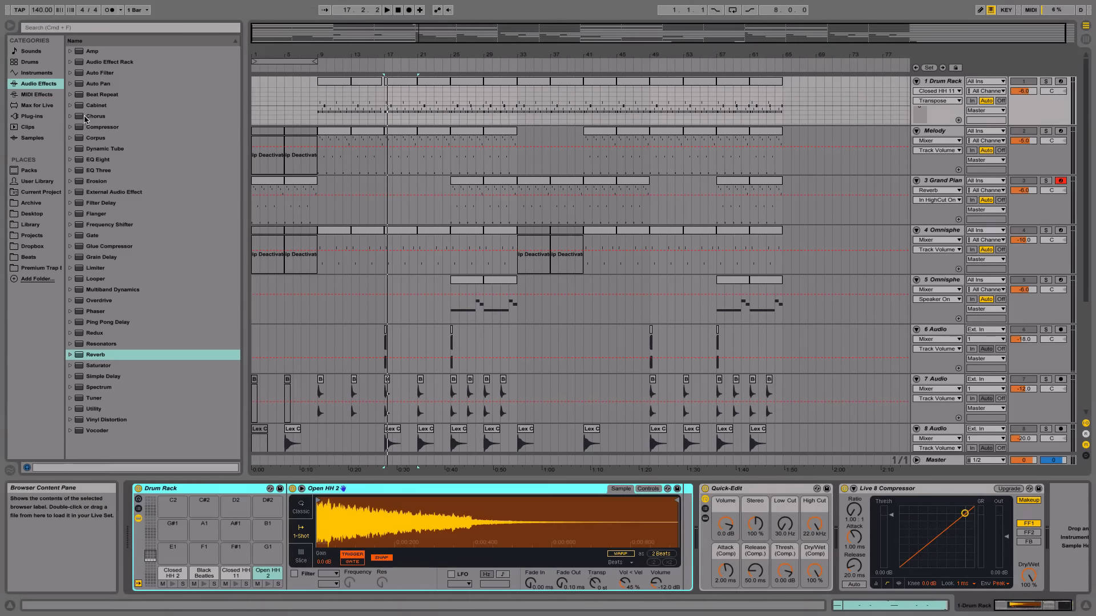
left_click(24, 204)
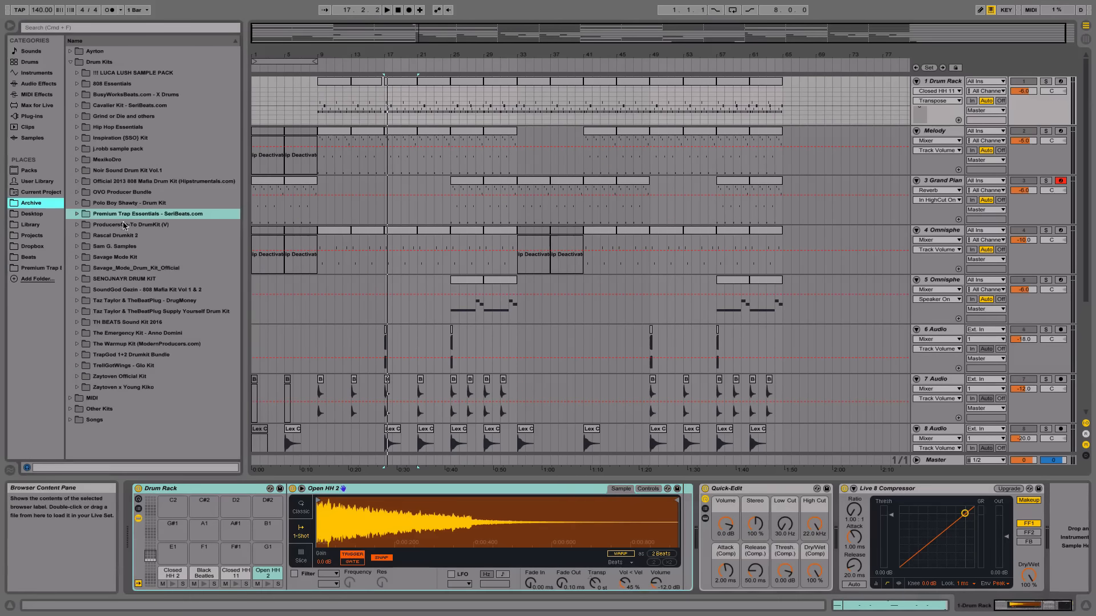
left_click(79, 216)
left_click(93, 226)
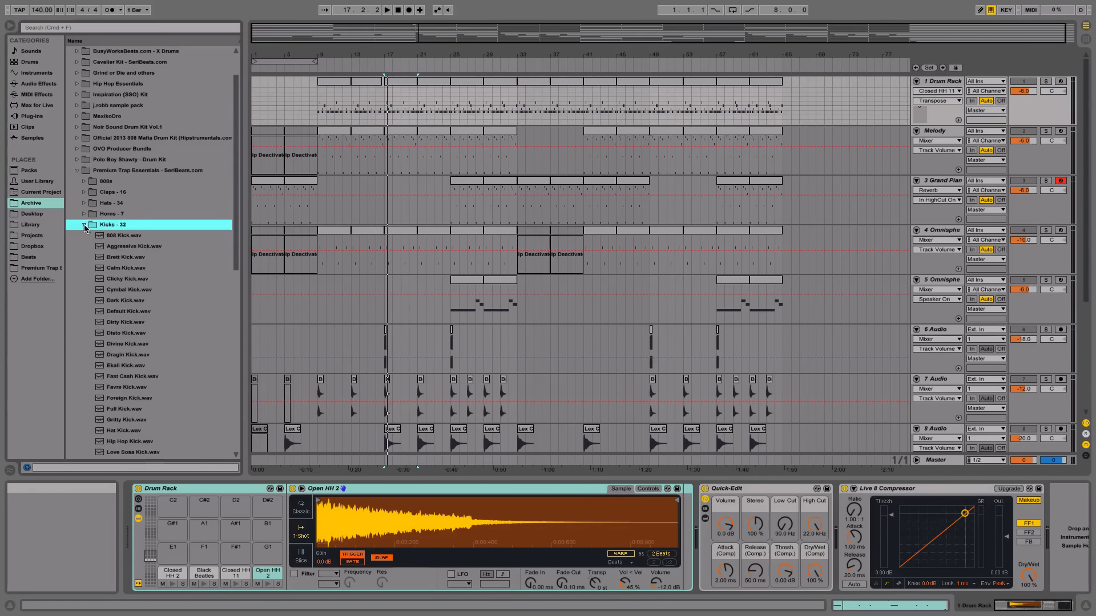
- Audition the samples in the Kicks - 32 folder and load Original Kick.wav onto the Drum Rack's empty E1 pad
left_click(148, 228)
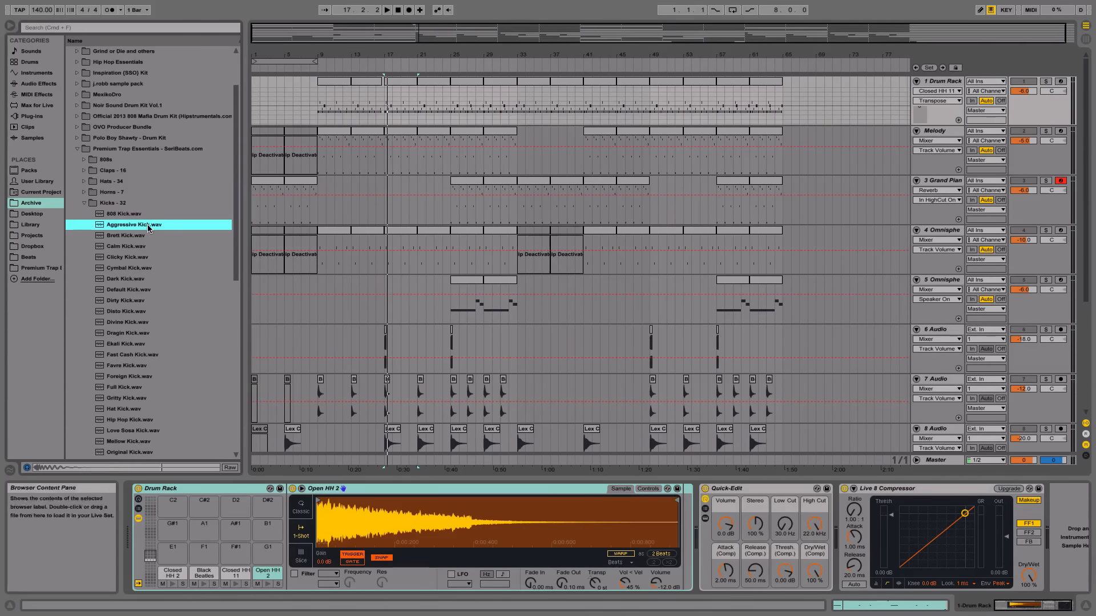
left_click(152, 258)
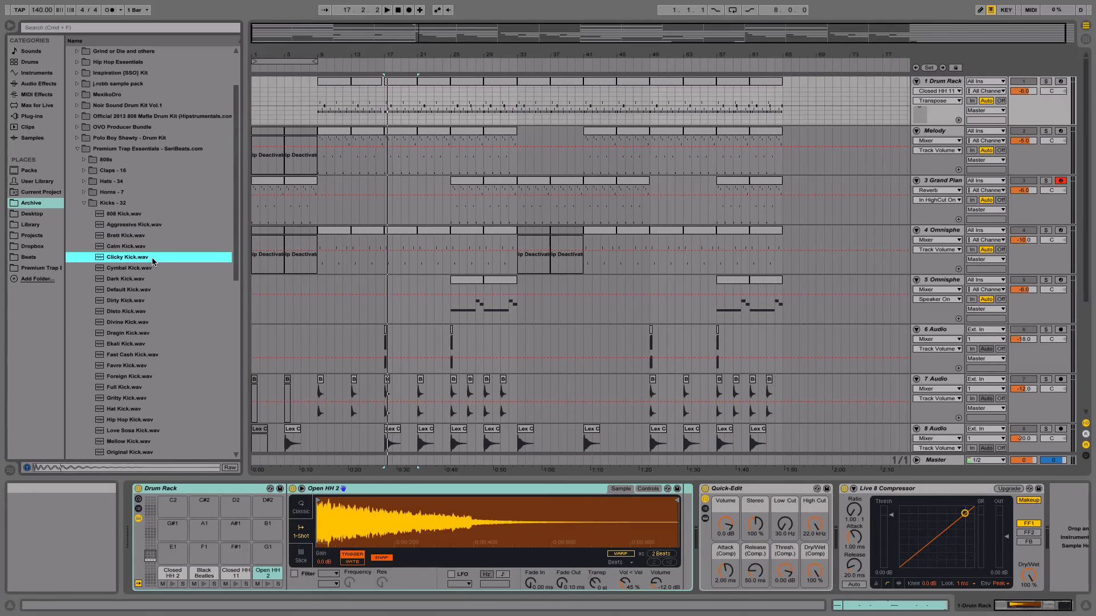
key("Down")
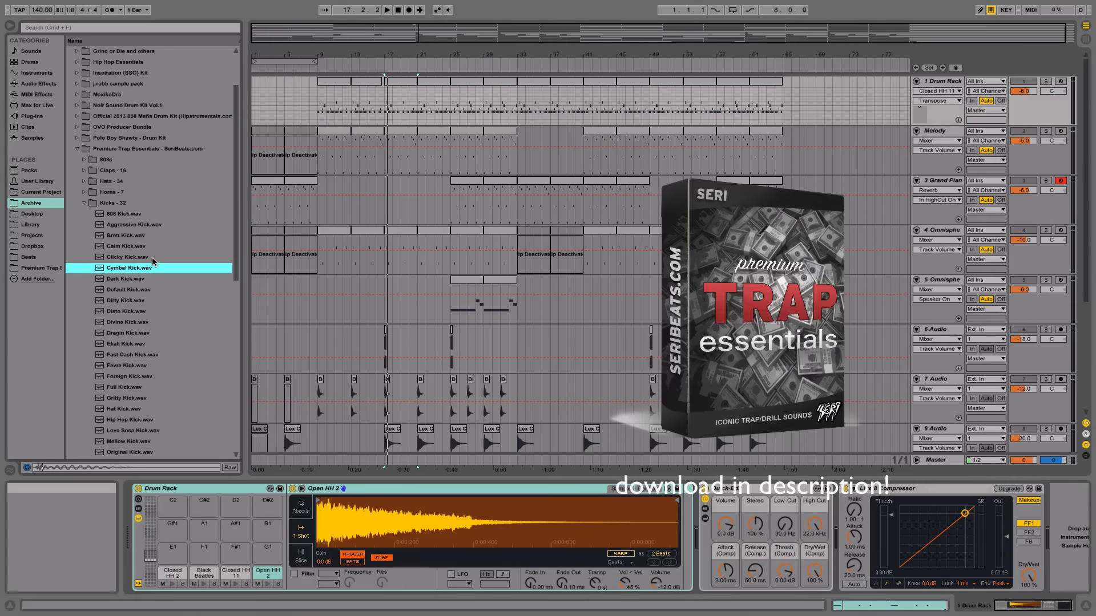
key("Down")
key("Down")
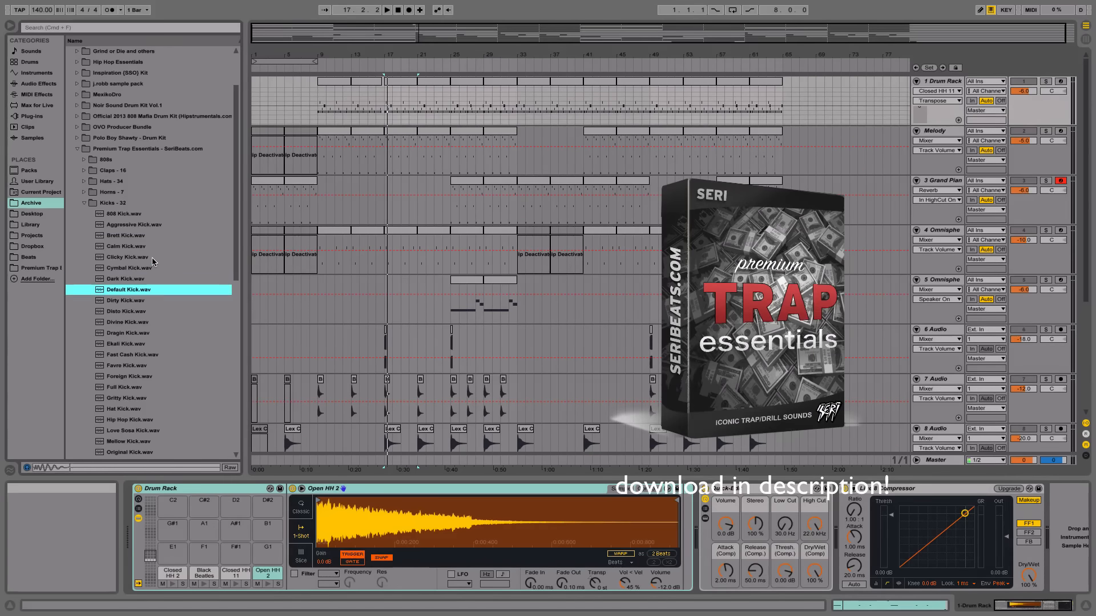
key("Down")
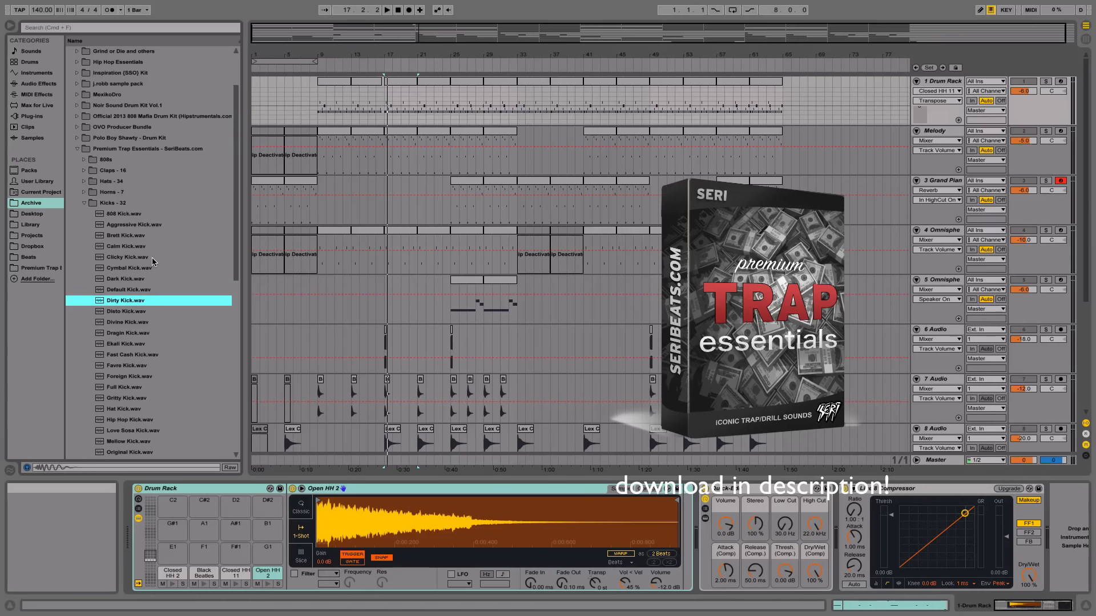
key("Down")
key("Down")
key("Down")
key("Down")
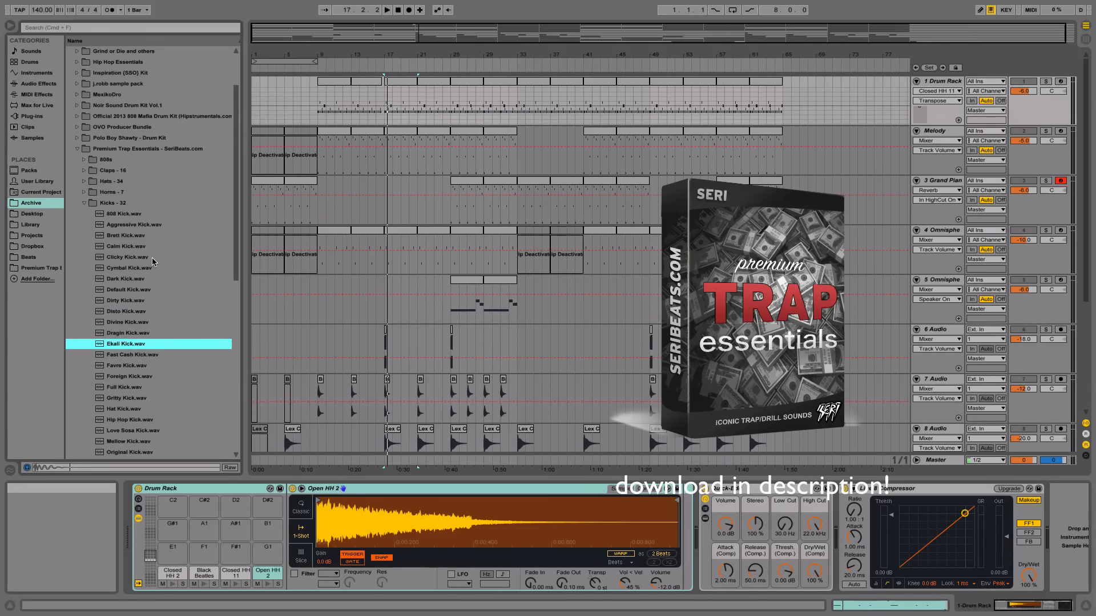
key("Down")
key("Down")
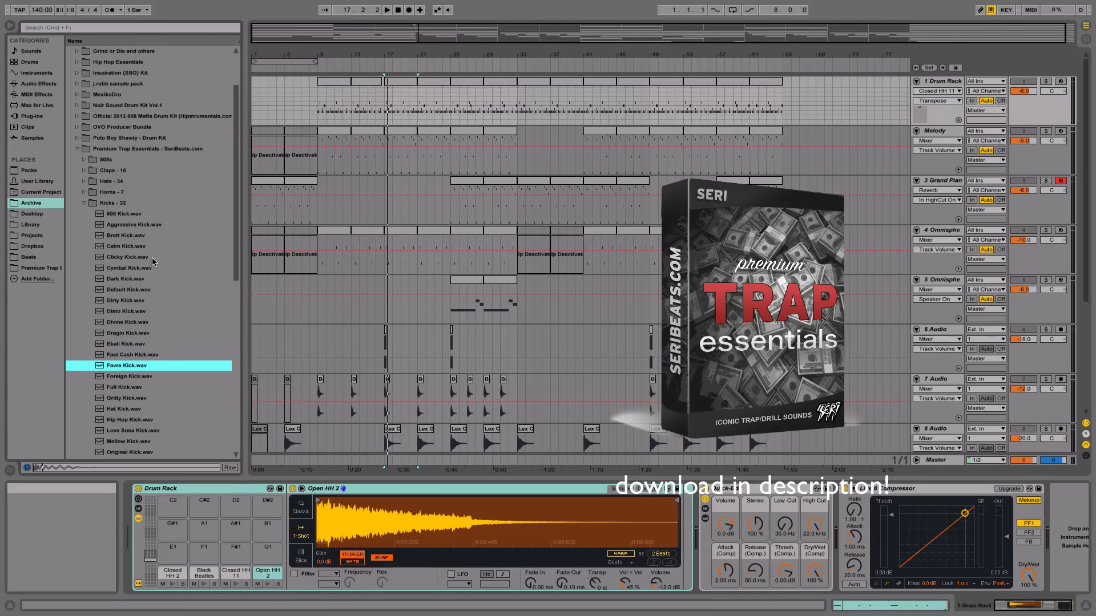
key("Down")
key("Down")
key("Down")
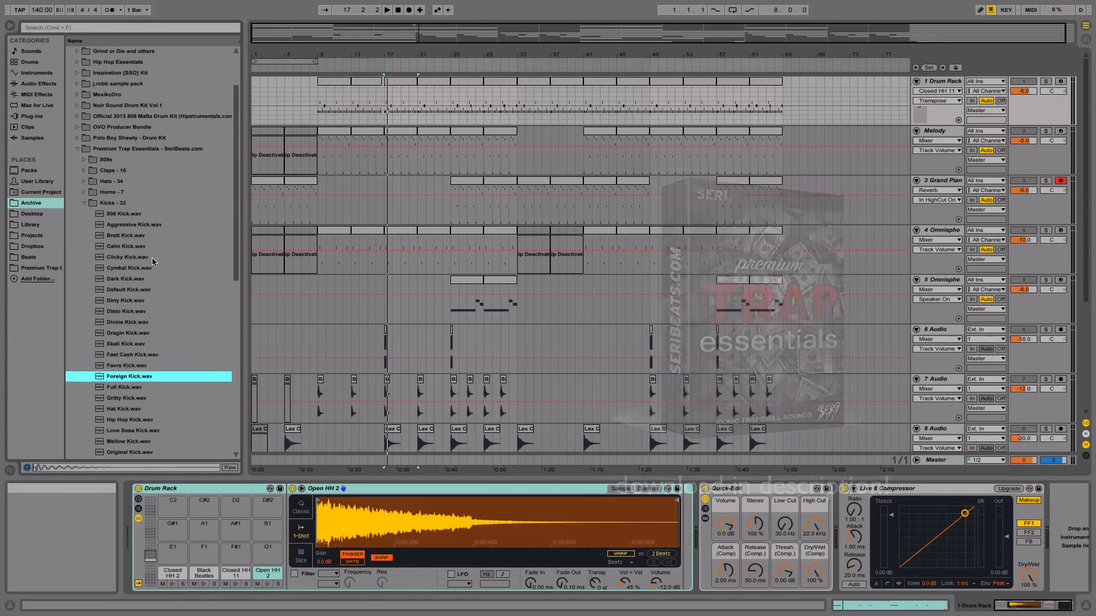
key("Down")
key("Down")
key("Down")
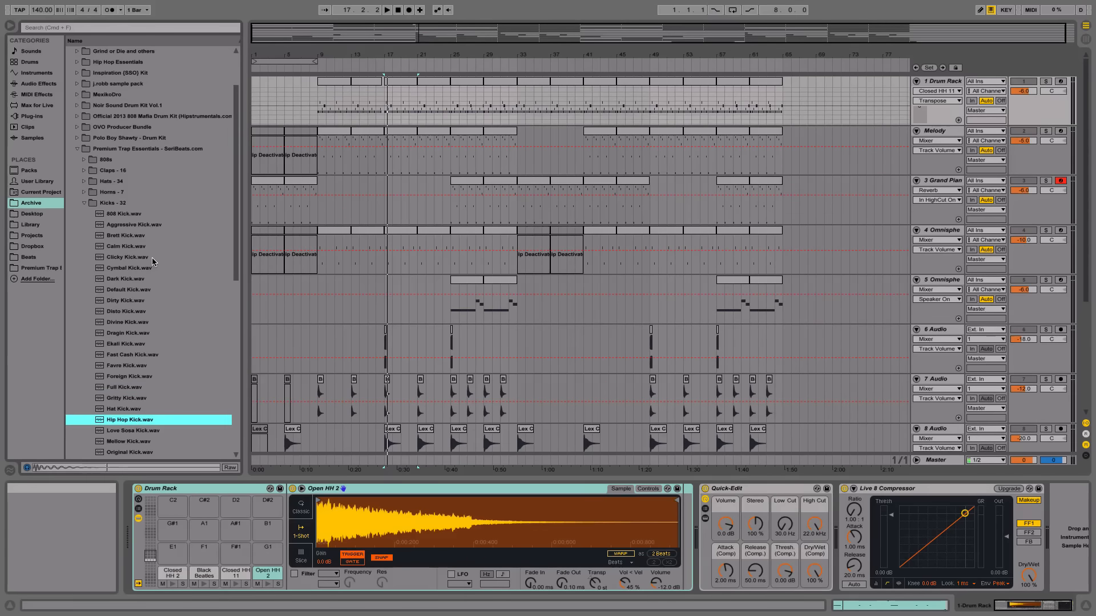
key("Down")
key("Down")
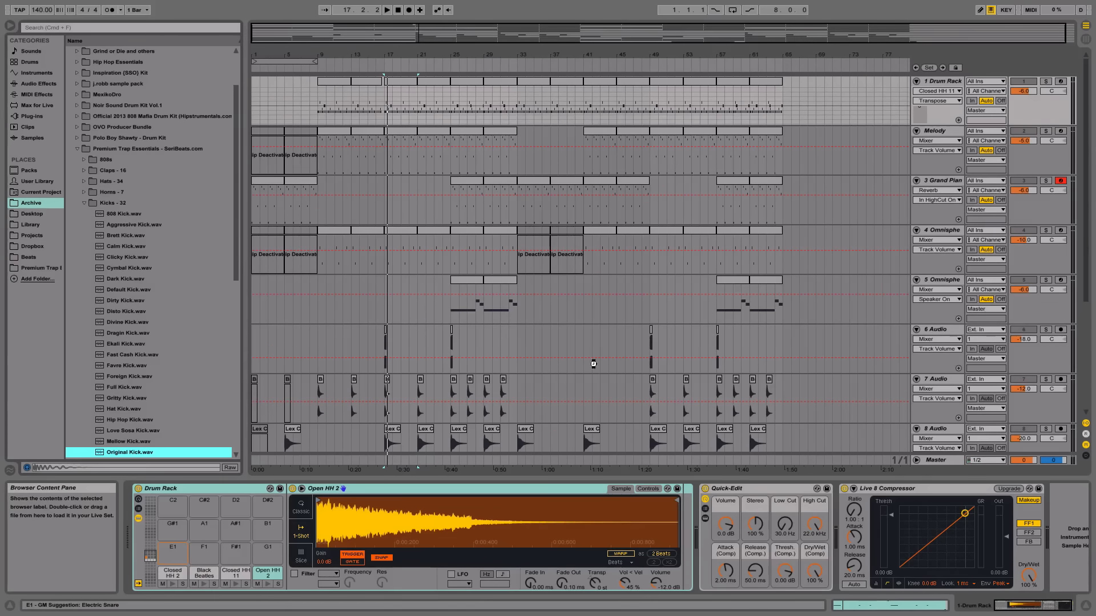
key("Return")
- Play the arrangement from bar 29 with the Luger 808 track unsoloed, and hide the device view
left_click(540, 86)
left_click(489, 165)
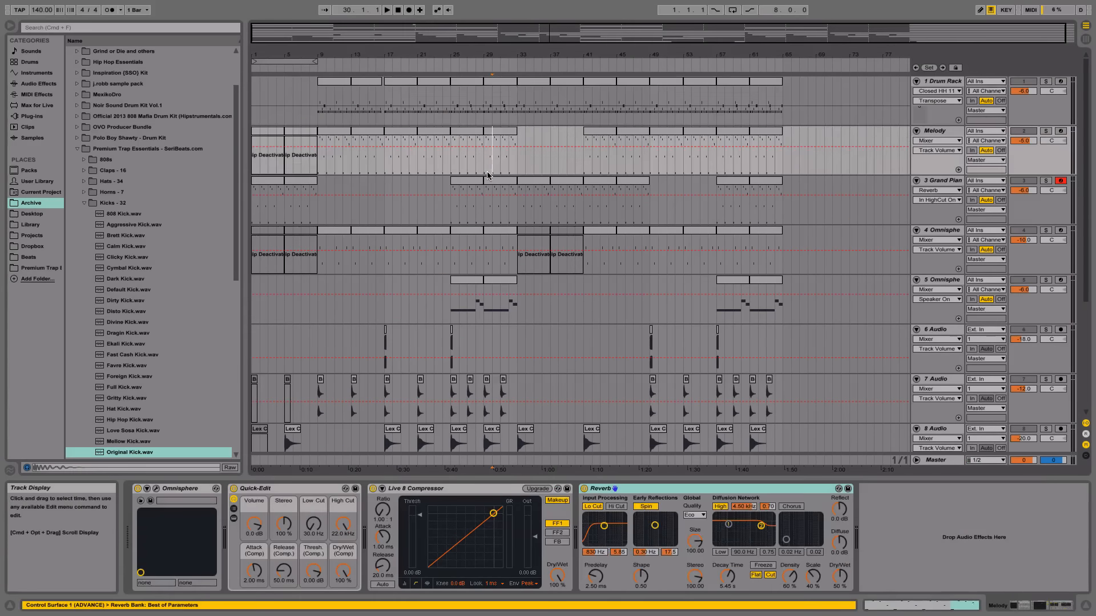
left_click_drag(543, 55, 508, 54)
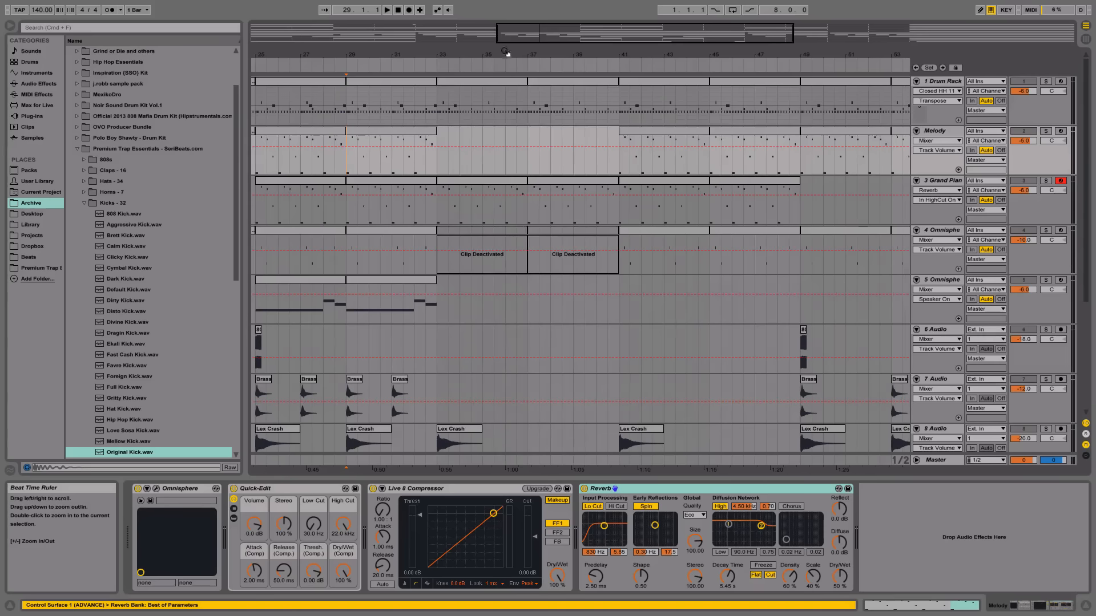
key("space")
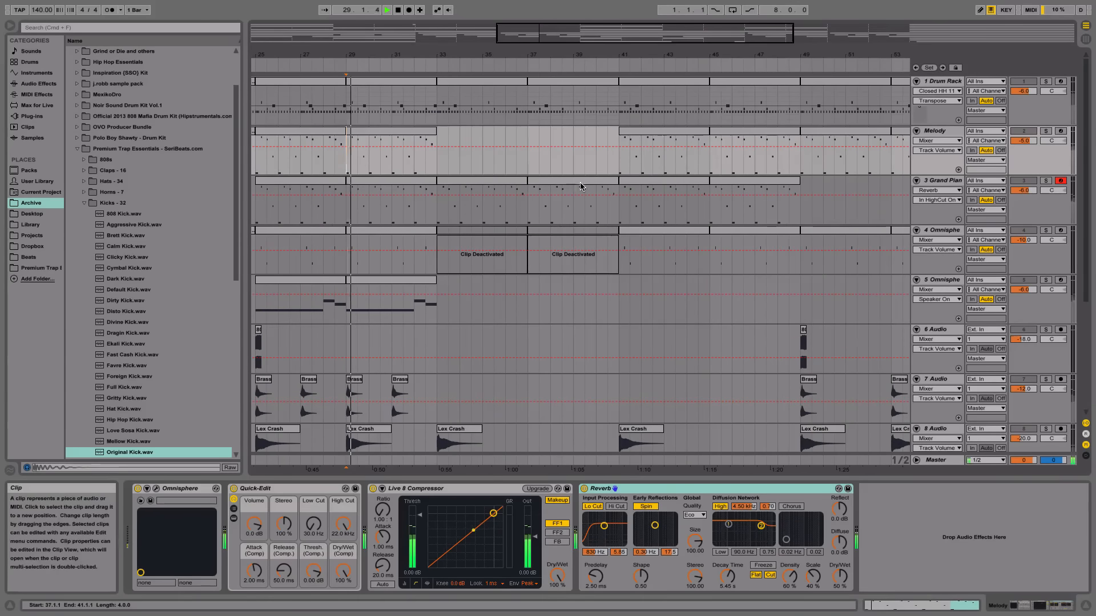
scroll(1006, 420, "down", 5)
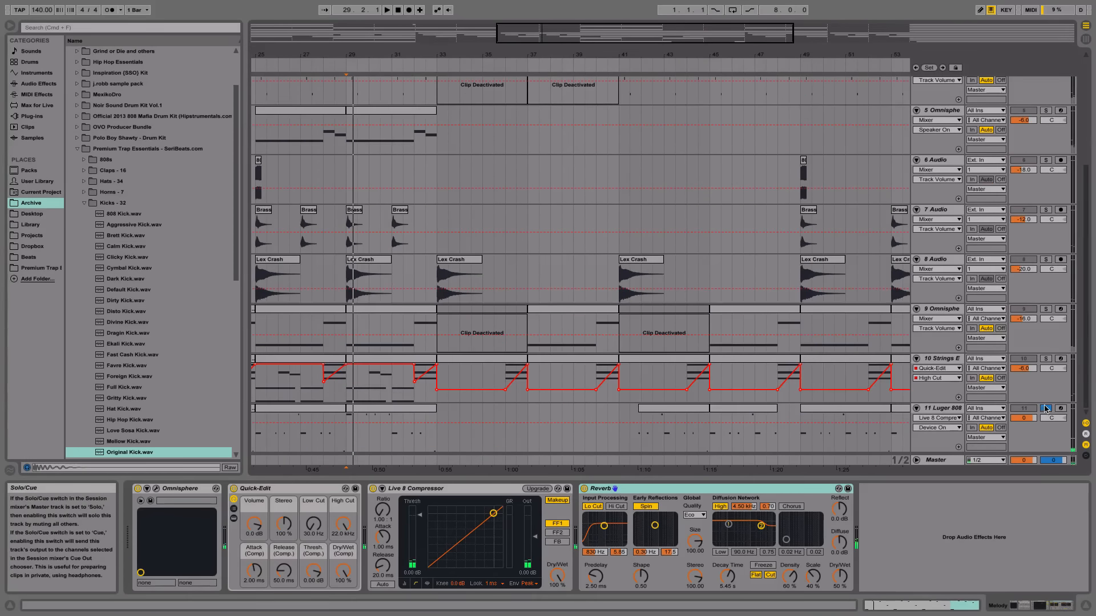
scroll(1048, 411, "up", 3)
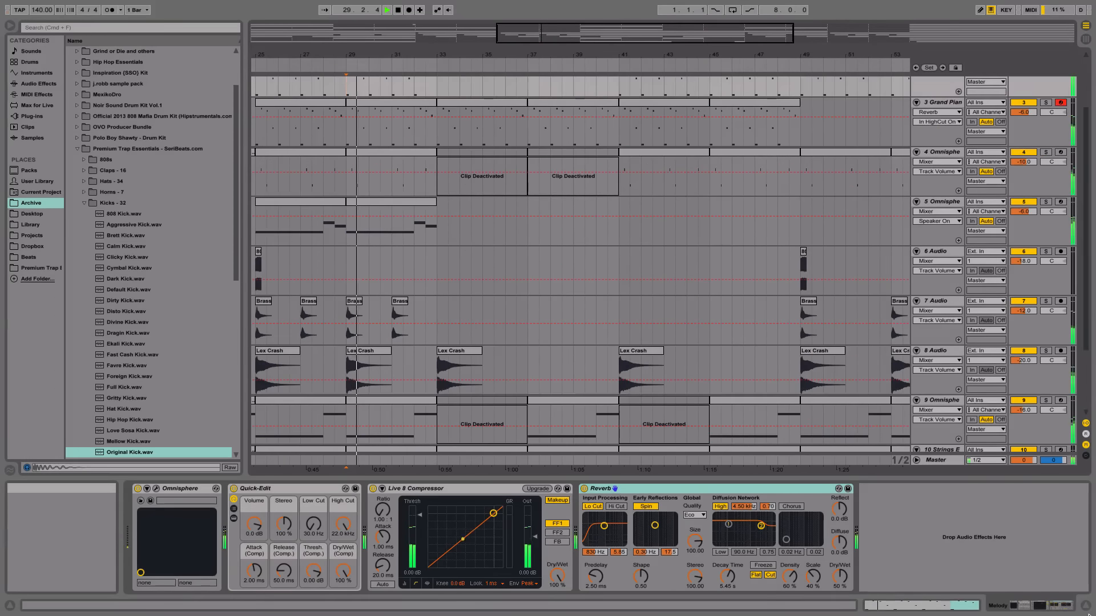
left_click(1084, 608)
scroll(656, 343, "up", 2)
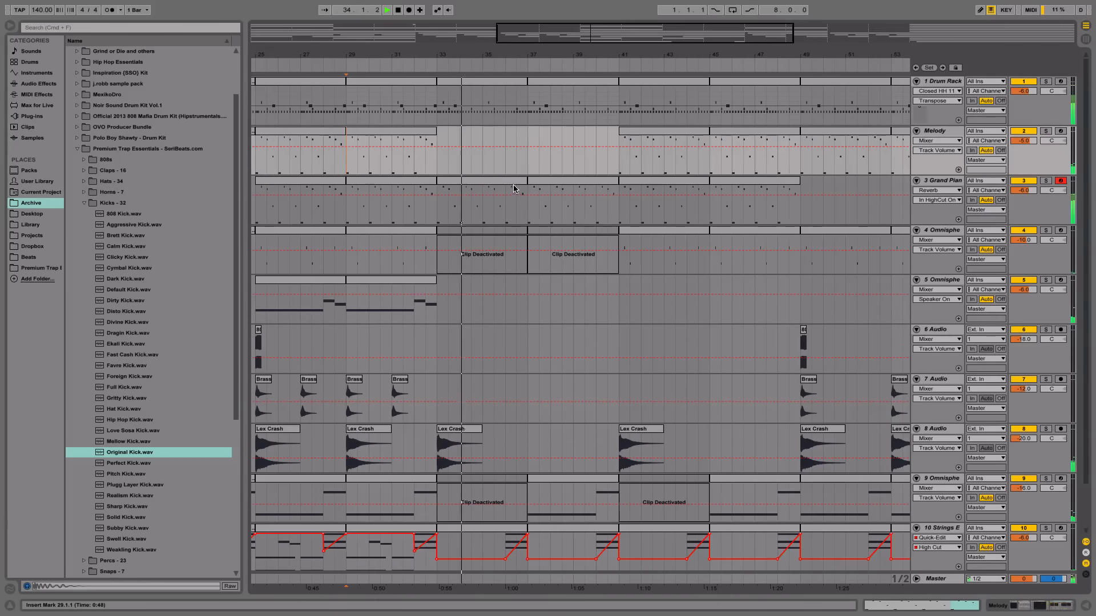
- Add an Original Kick note on the first beat of the Drum Rack clip at bar 37 and set the kick's volume to -6.75 dB
left_click(537, 166)
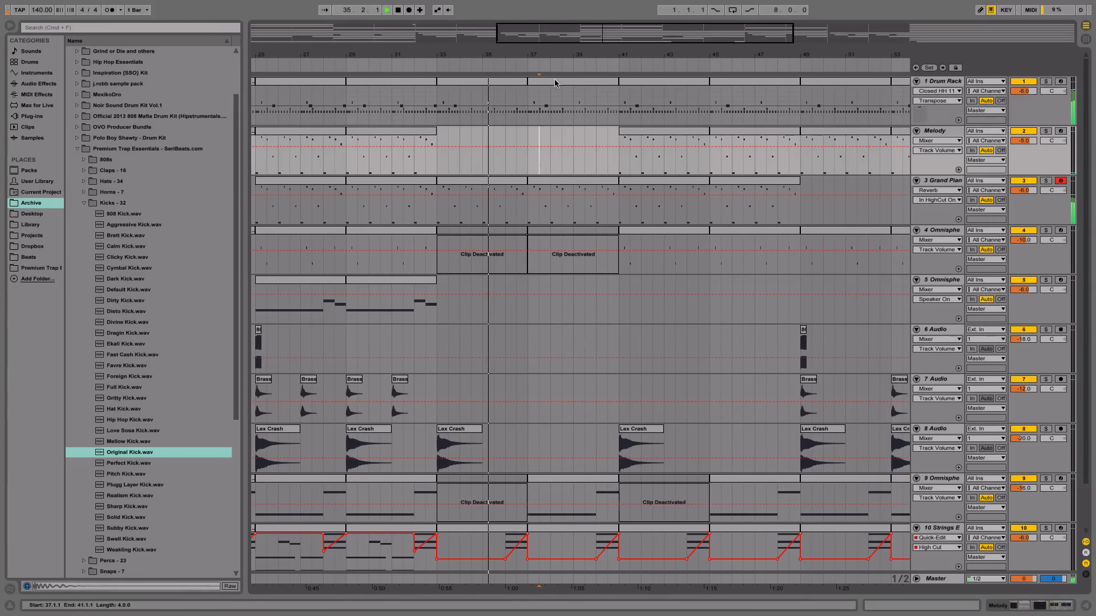
double_click(555, 83)
left_click(329, 279)
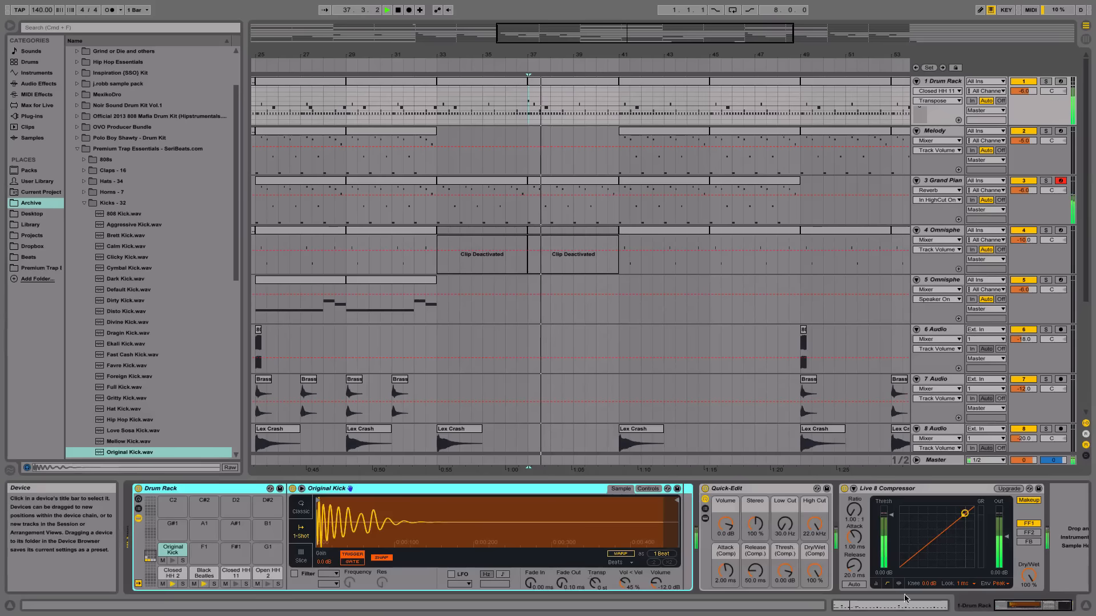
left_click(657, 582)
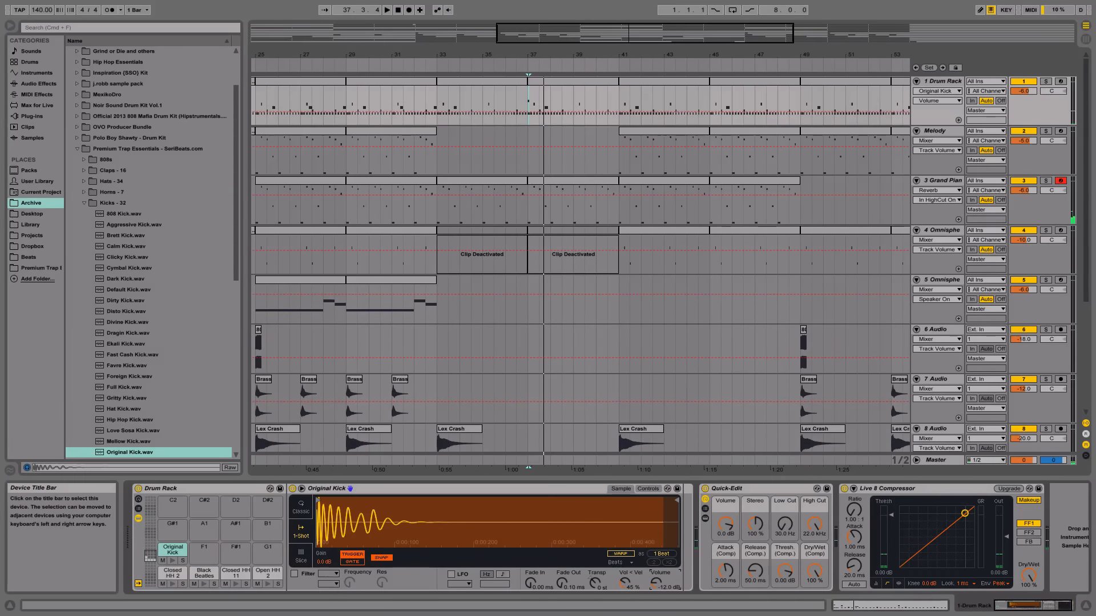
key("space")
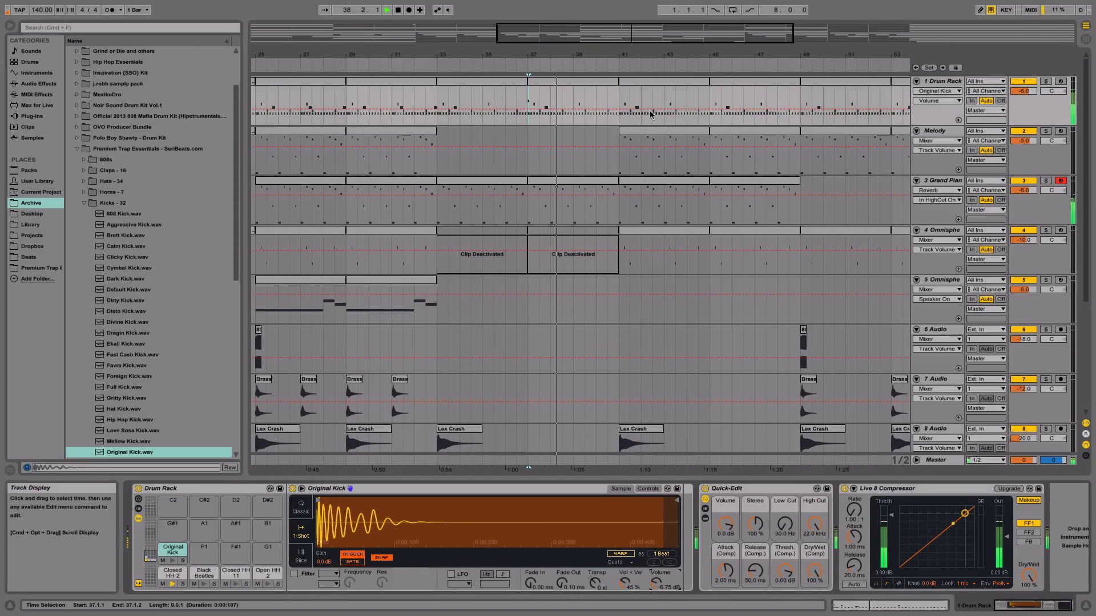
- Add Original Kick notes at 1.2.3, 1.4.3, 2.1.3 and 2.2 in the Drum Rack clip at bar 37
double_click(610, 82)
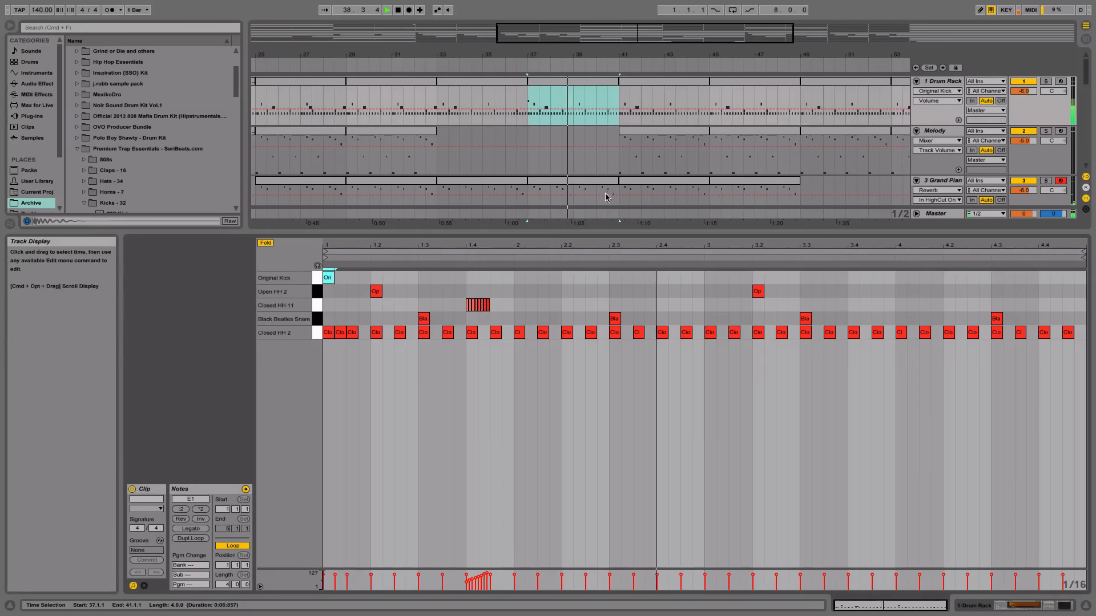
double_click(494, 278)
left_click_drag(496, 279, 399, 282)
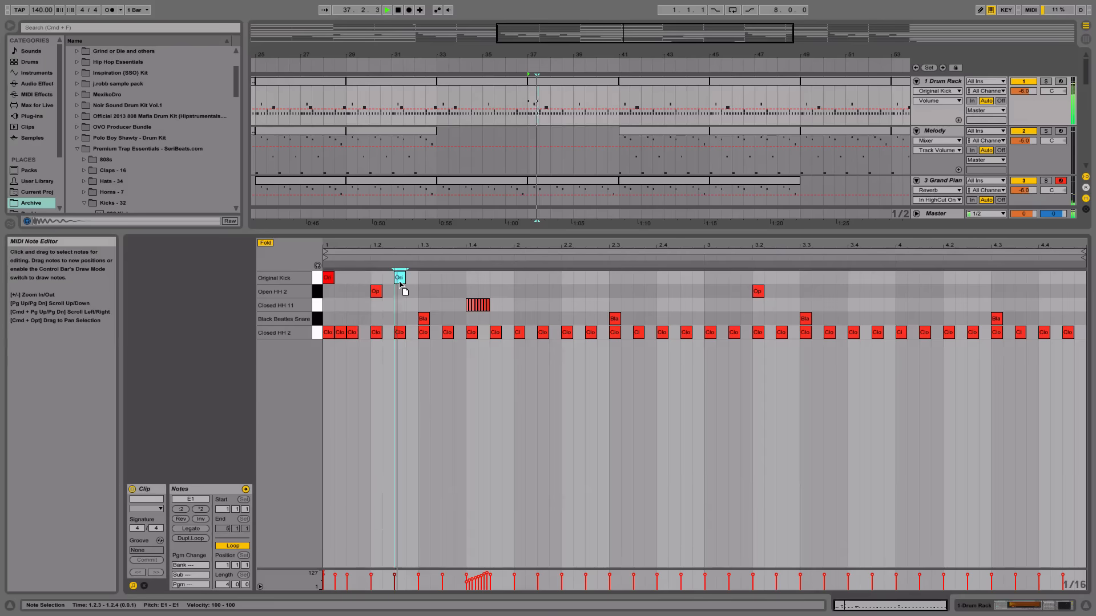
double_click(496, 278)
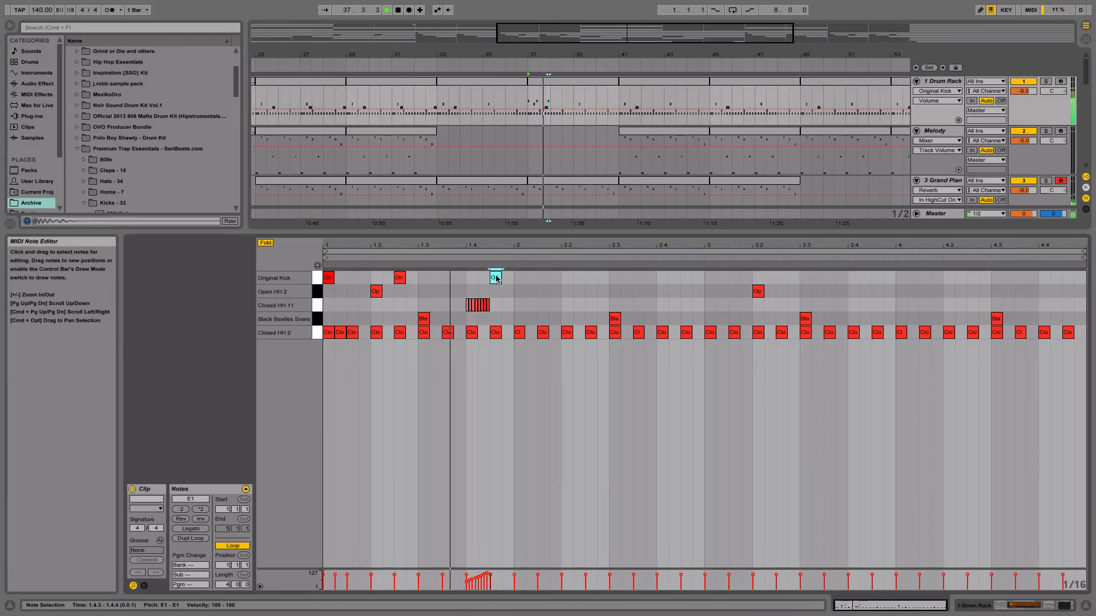
double_click(566, 278)
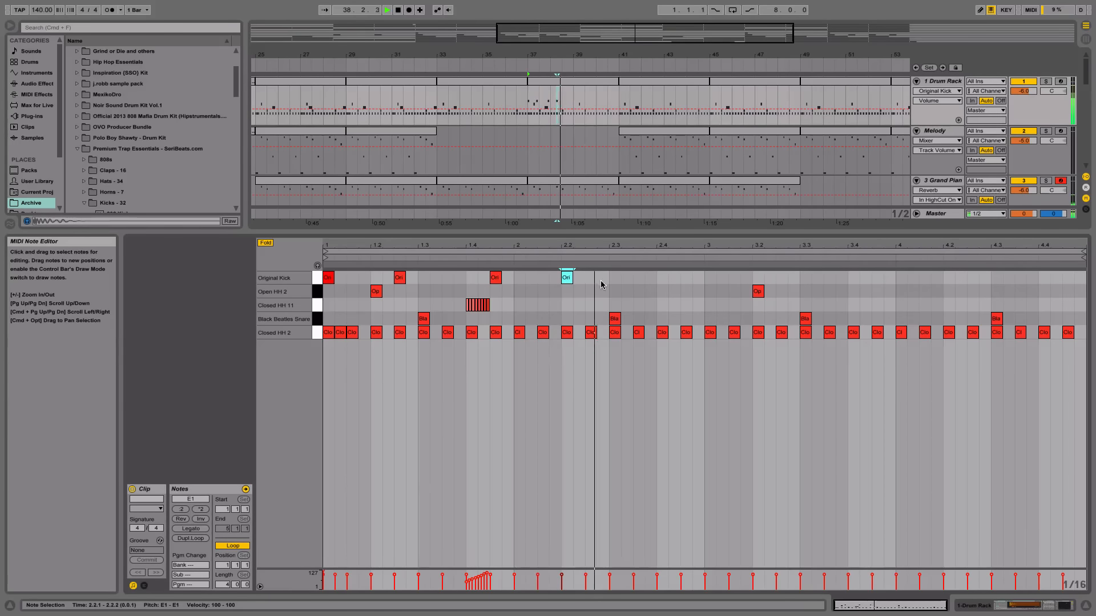
key("plus")
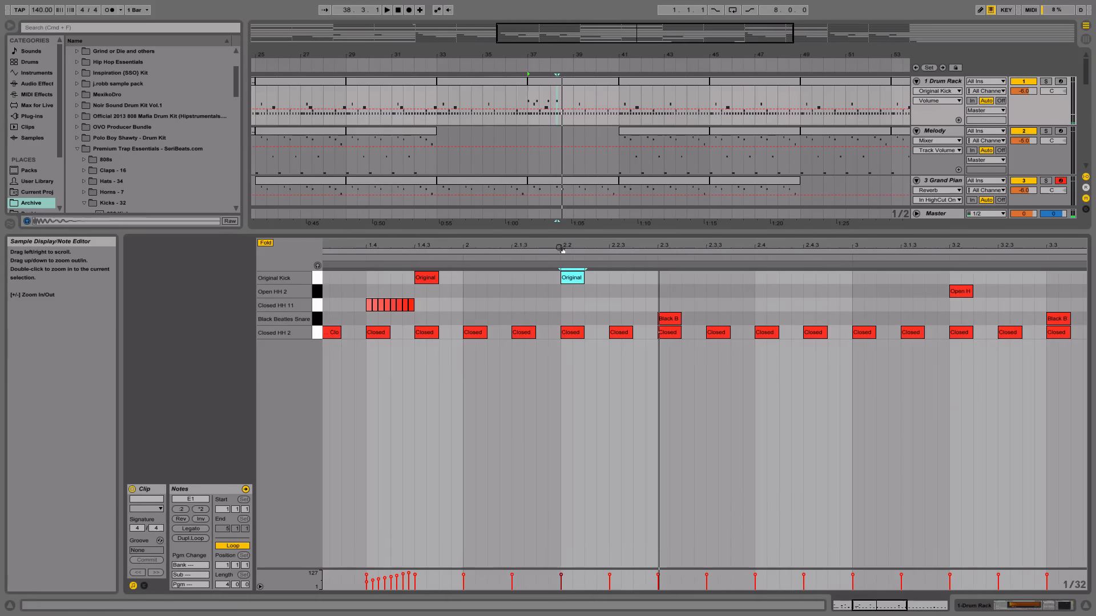
left_click_drag(534, 246, 552, 223)
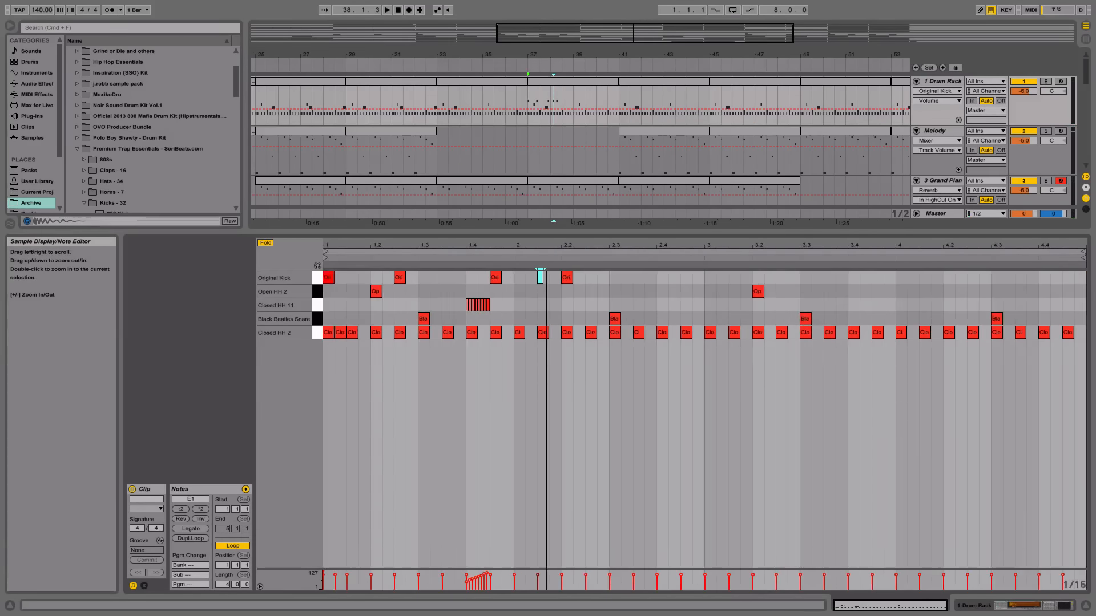
- Remove the kick notes at 2.1.3 and 1.2.3, and complete the pattern with kicks at 2.3.3, 3, 3.4.3, 4.2 and 4.3.3
key("space")
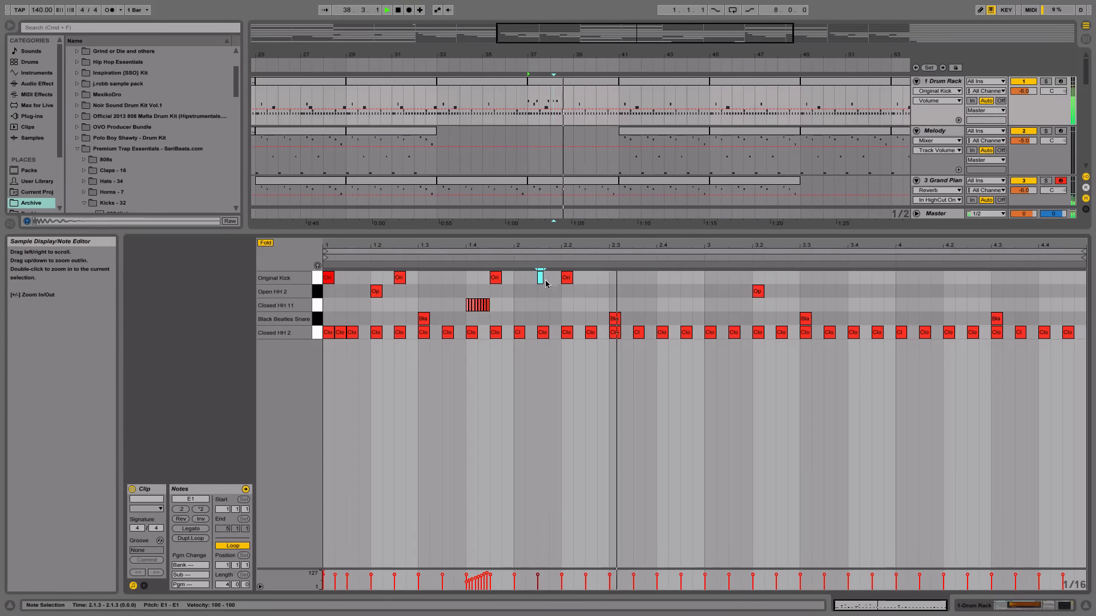
key("space")
key("BackSpace")
left_click(400, 280)
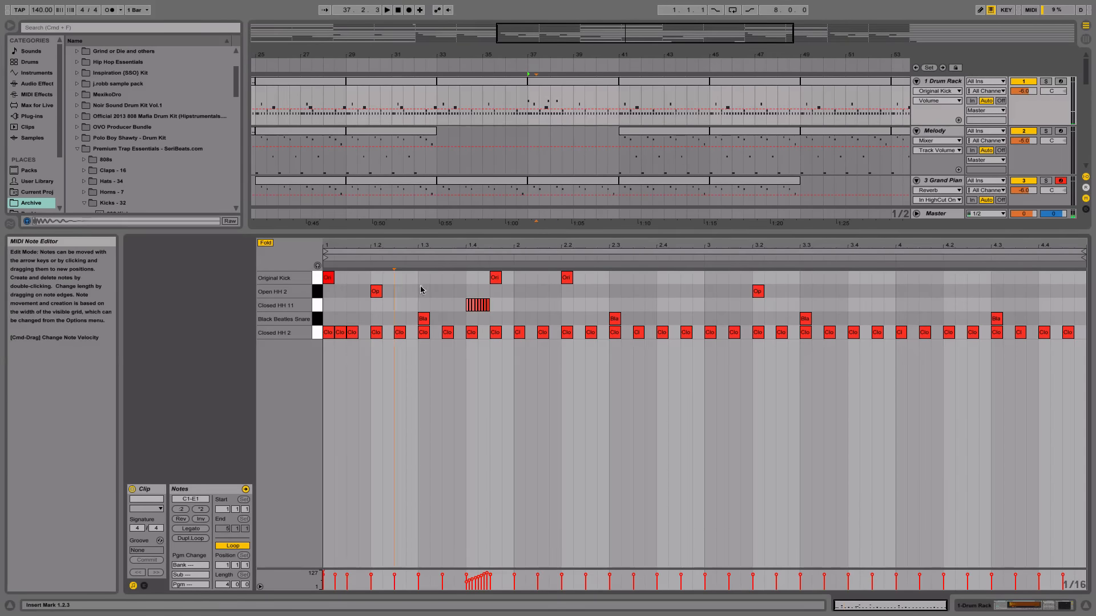
key("space")
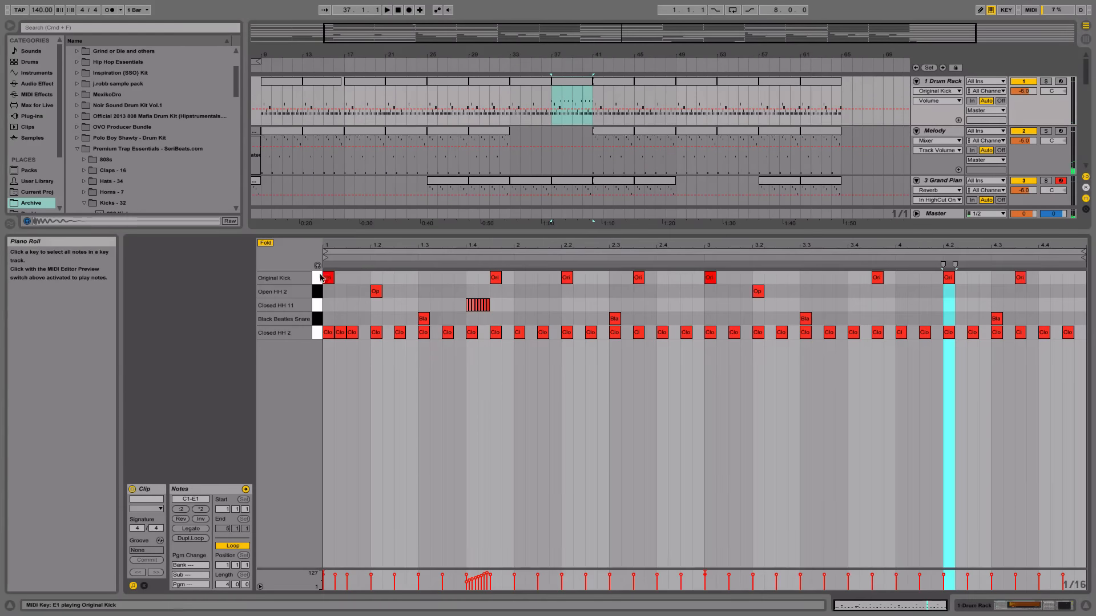
- Copy all Original Kick notes from the bar 37 clip, paste them over the kick in the bar 41 clip, and play it
left_click(317, 278)
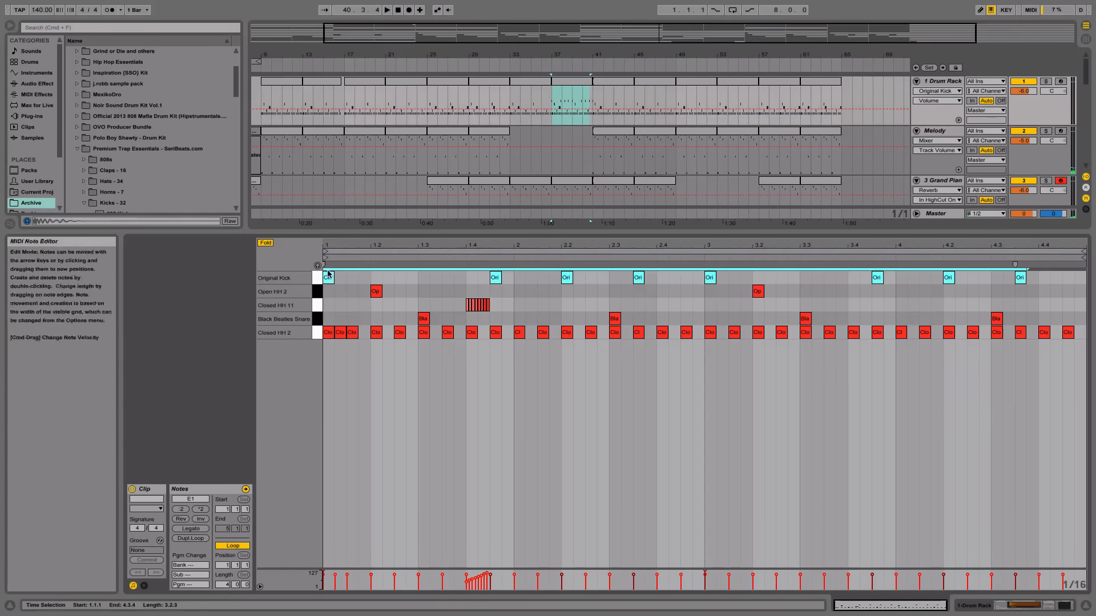
left_click(619, 82)
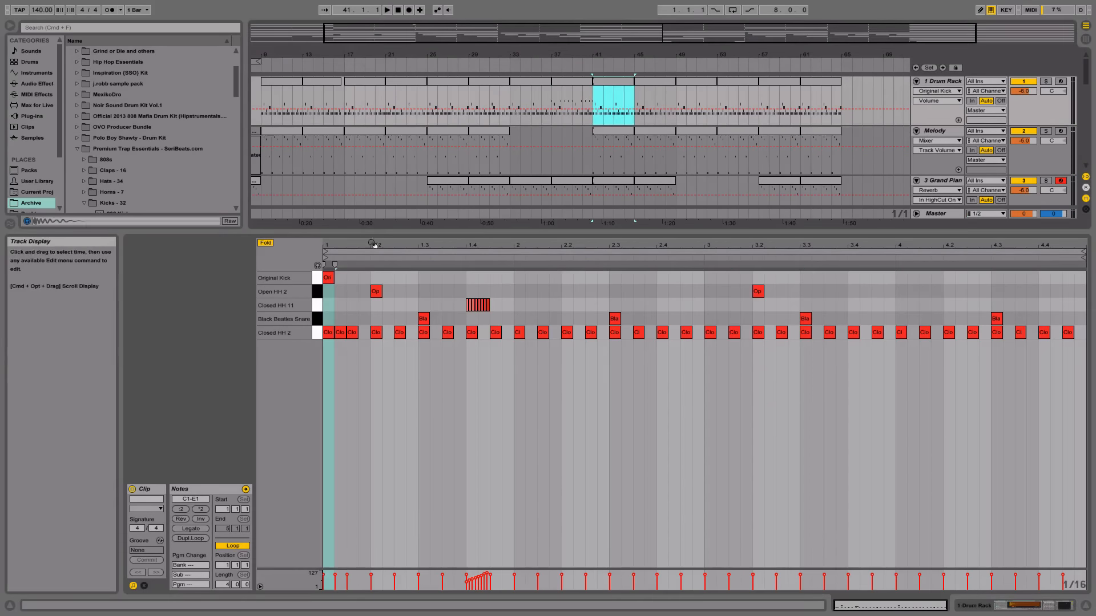
left_click(327, 278)
key("Delete")
key("super+v")
key("space")
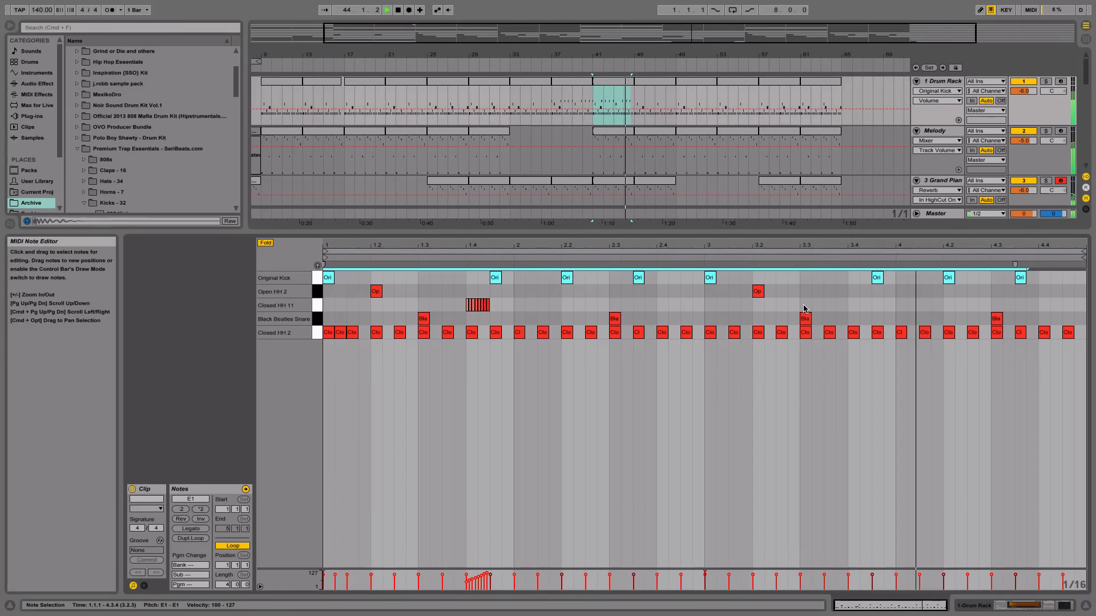
- Replace the kick in the Drum Rack clip at bar 45 with the copied Original Kick pattern
left_click(662, 83)
left_click(323, 278)
left_click(322, 279)
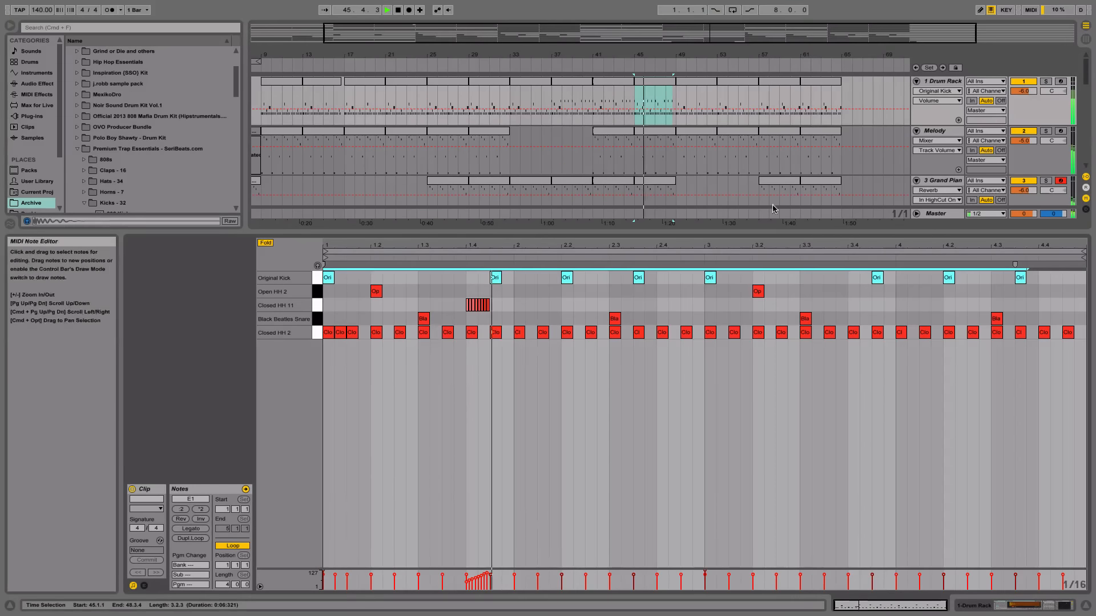
- Add a locator named Chorus at bar 49 of the arrangement
key("Delete")
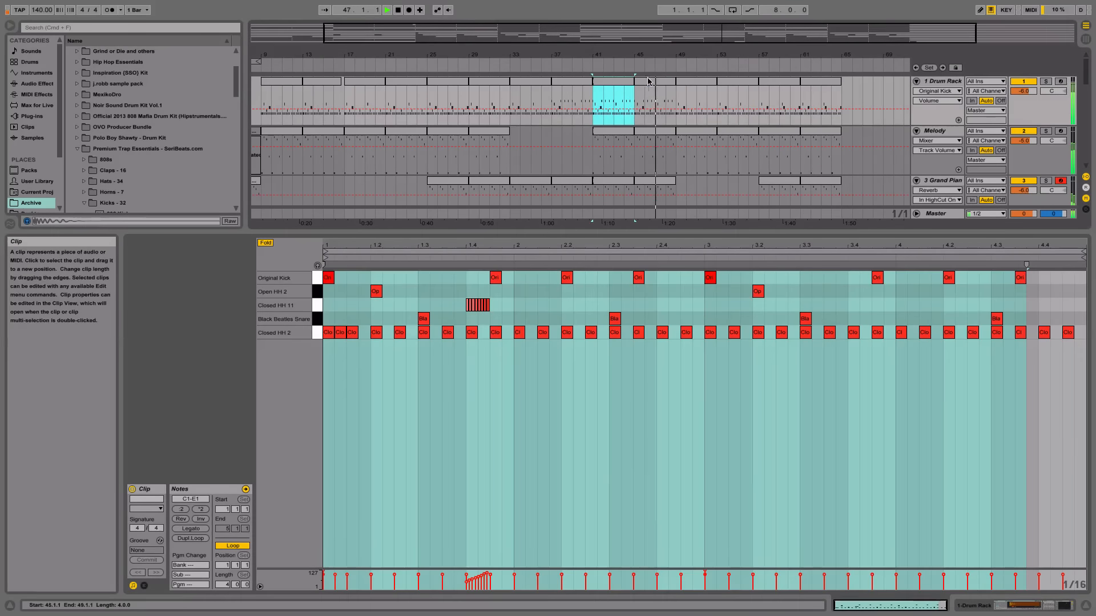
left_click(771, 88)
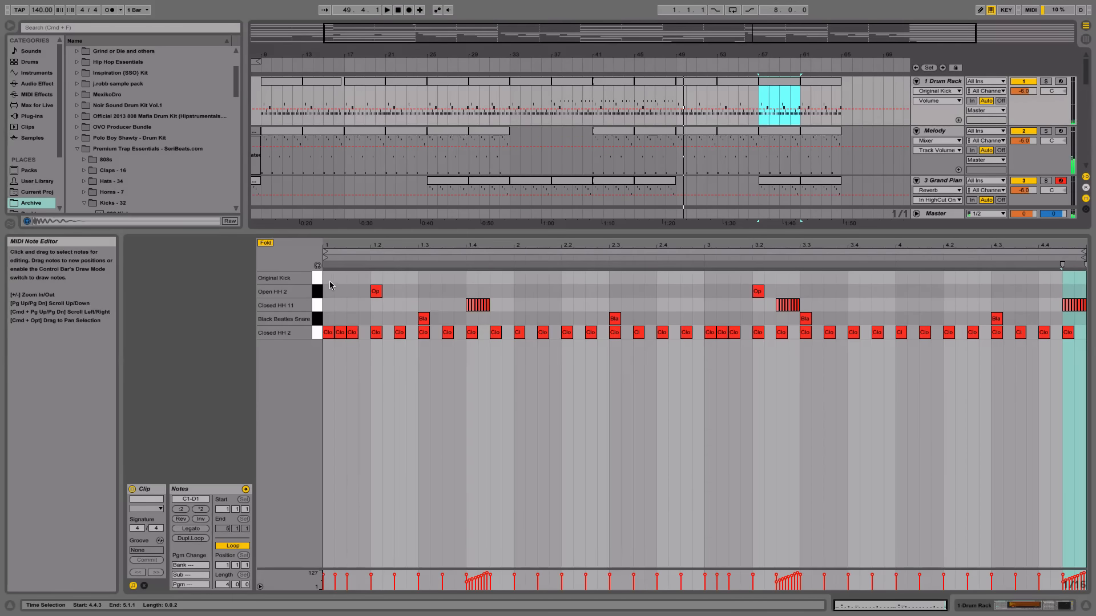
left_click(687, 91)
left_click(685, 81)
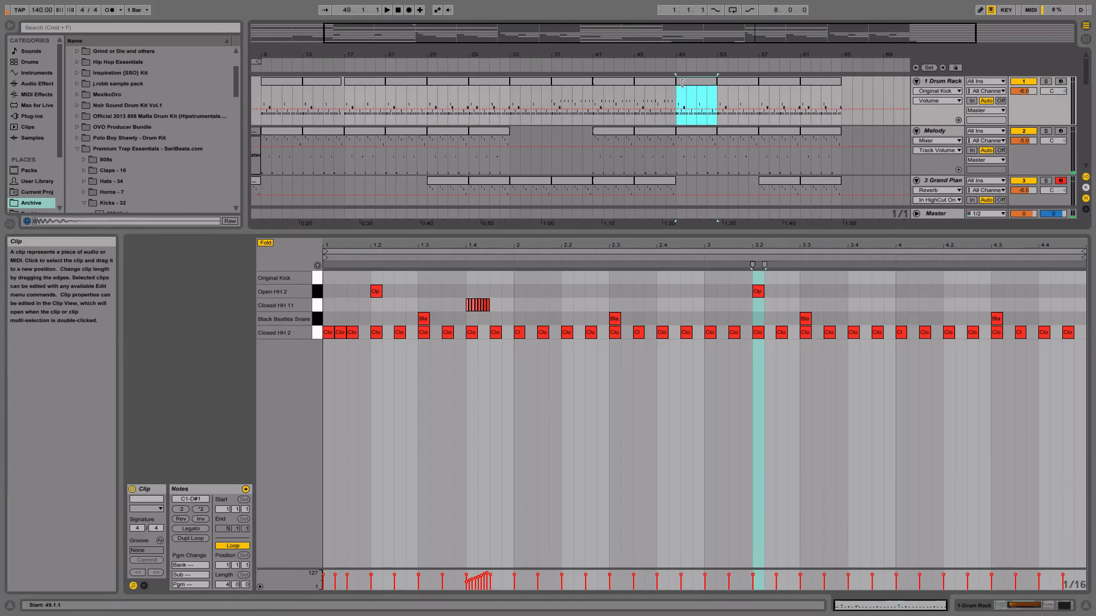
right_click(674, 65)
left_click(698, 94)
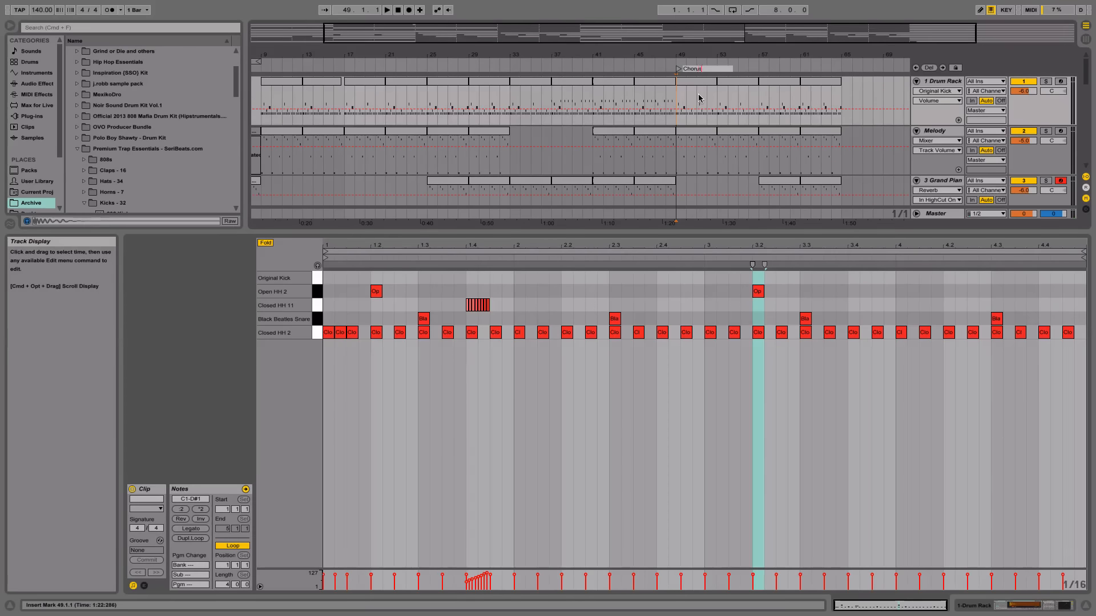
- Paste the copied Original Kick pattern into the Drum Rack clip at bar 57 and play it
left_click(779, 82)
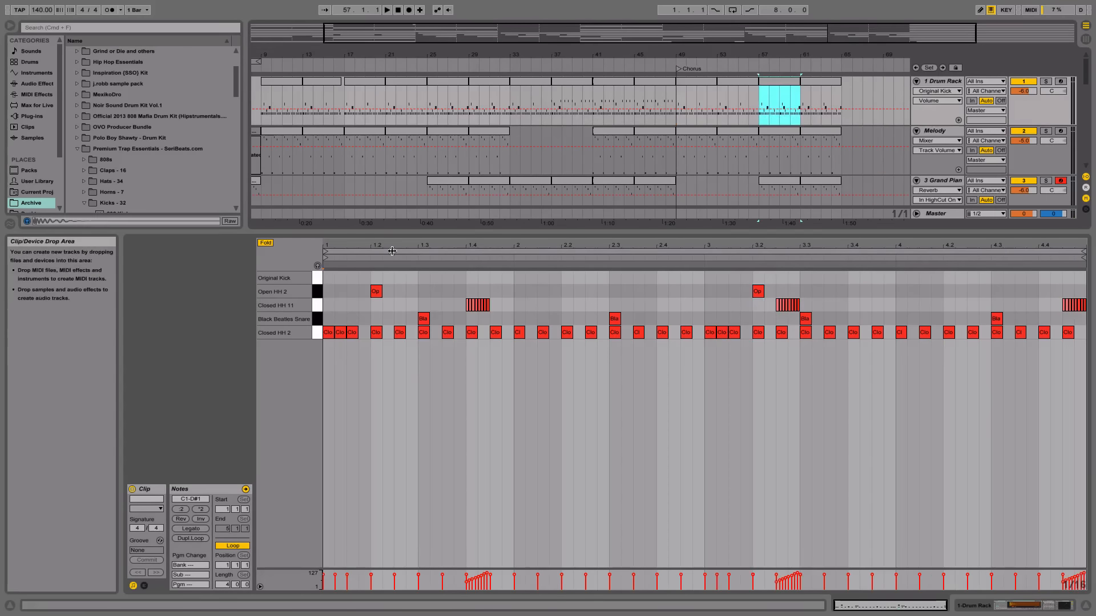
left_click(326, 277)
key("super+v")
left_click(474, 282)
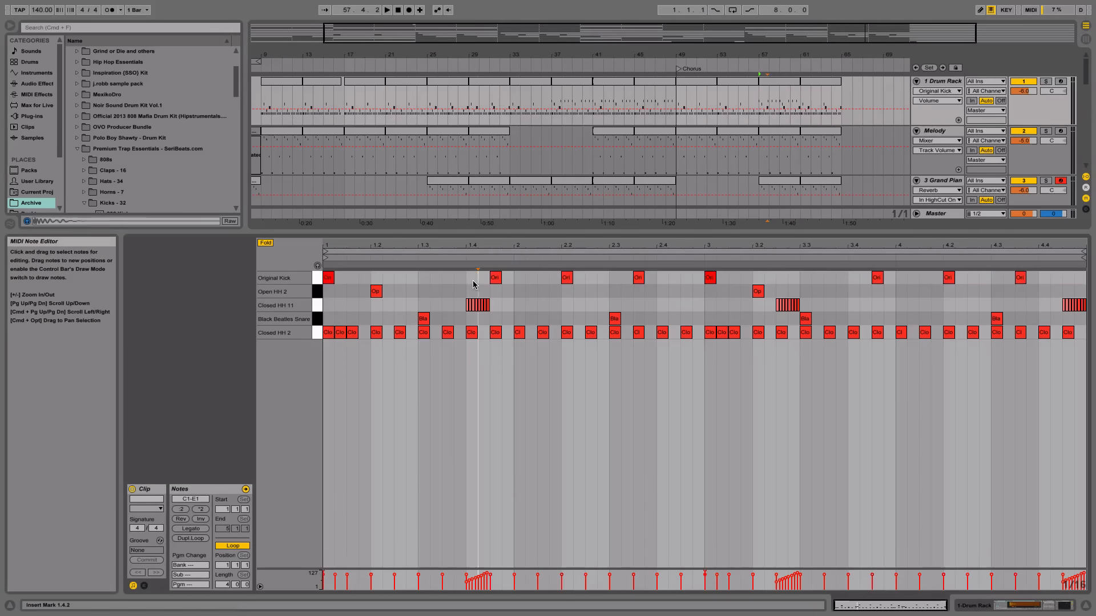
key("space")
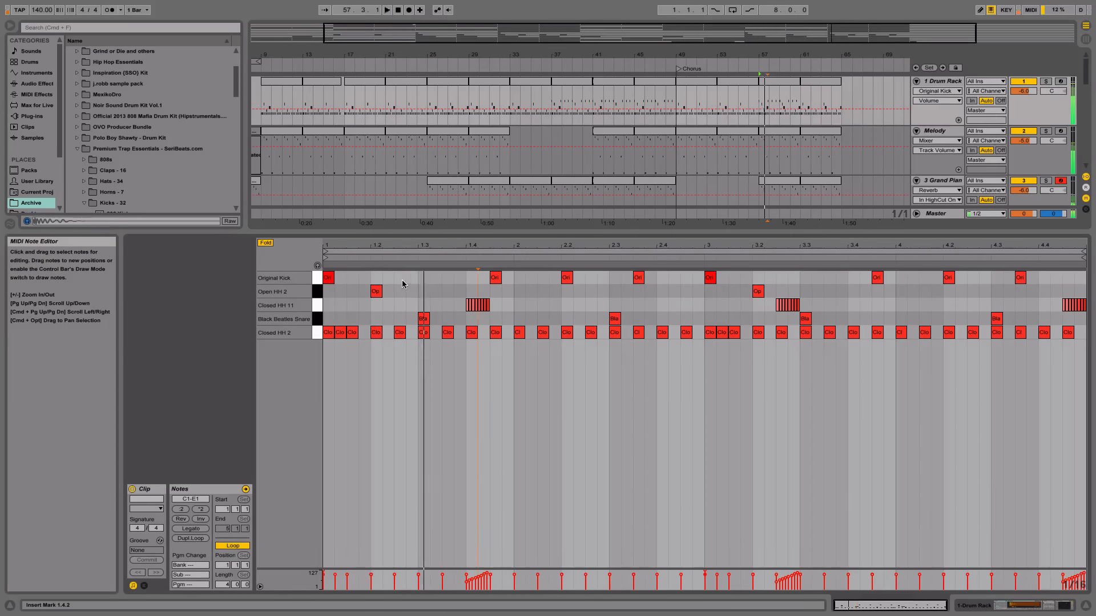
- Add an Original Kick note at 3.2.3 in the bar 57 clip and duplicate the clip over bar 61
double_click(399, 277)
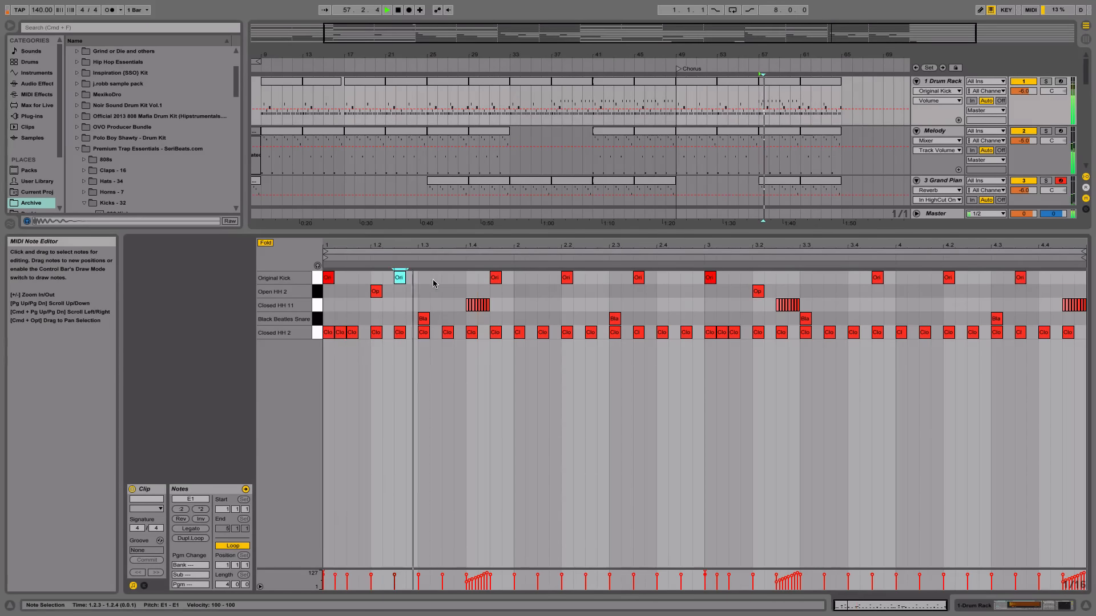
double_click(399, 278)
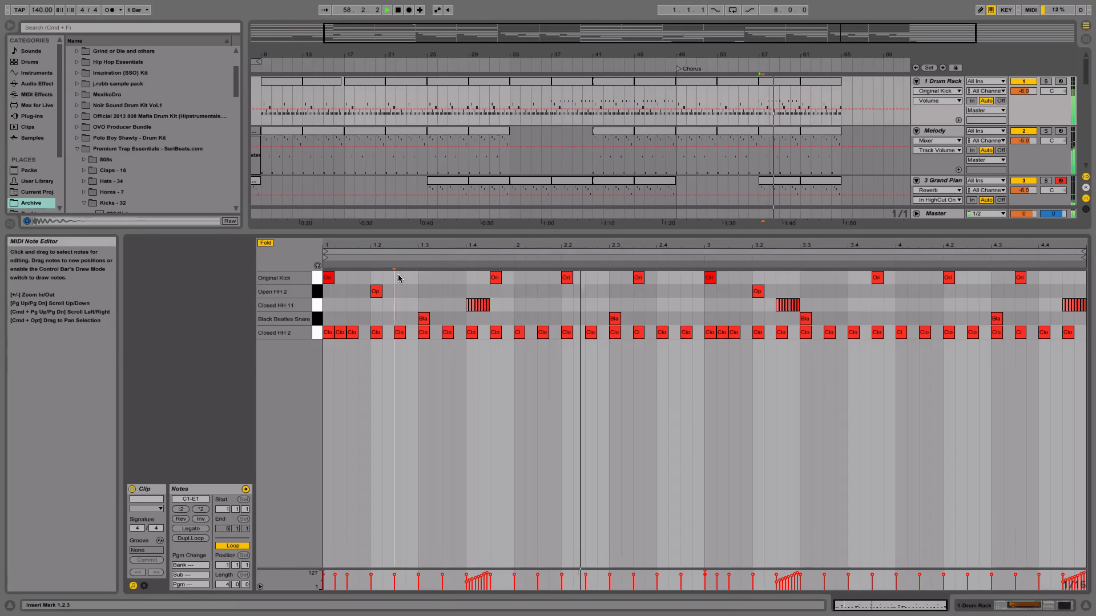
double_click(780, 277)
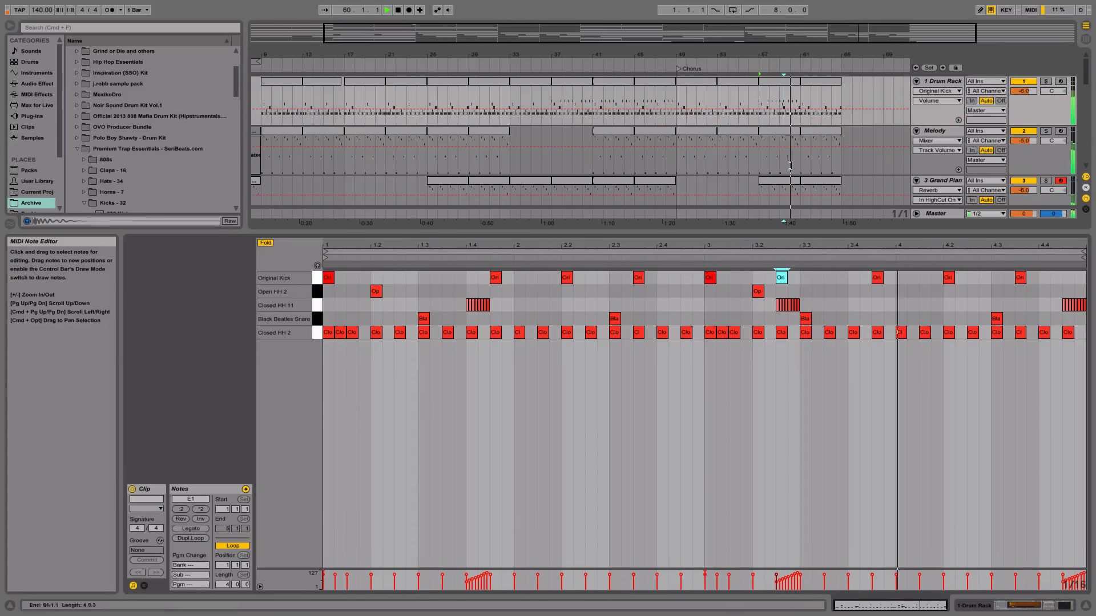
left_click(782, 81)
key("super+d")
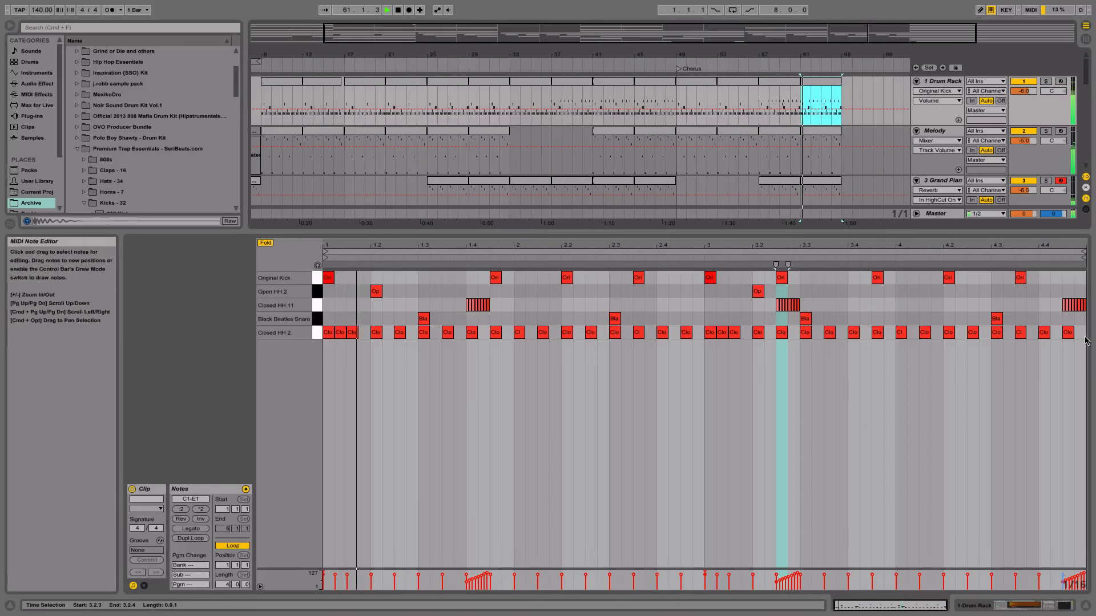
- Copy the two Drum Rack clips at bars 57 to 65 over bars 25 to 33
left_click(1084, 607)
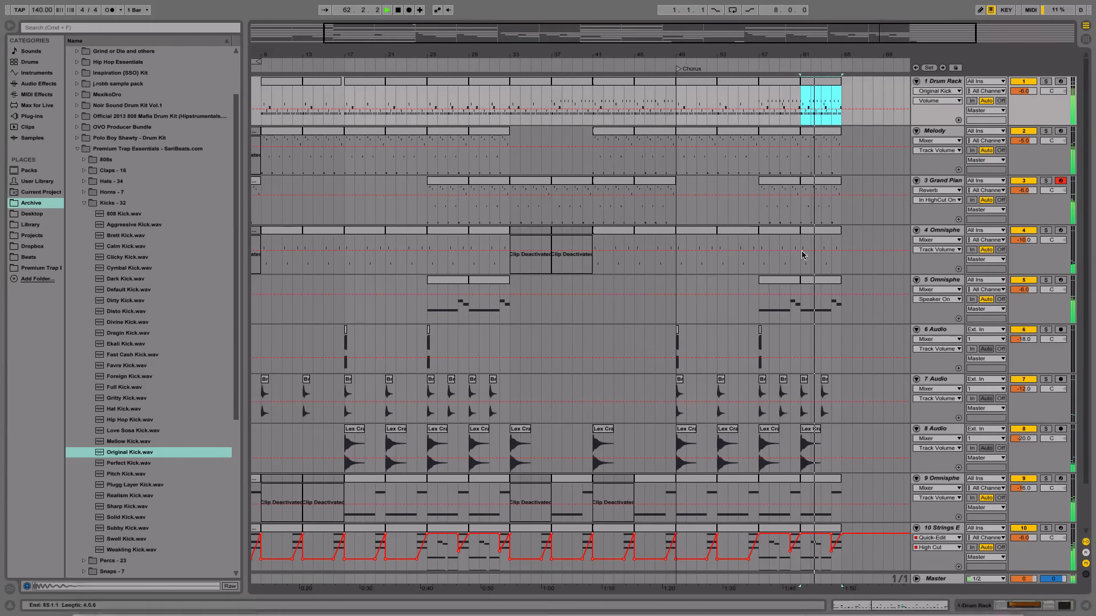
scroll(924, 256, "down", 3)
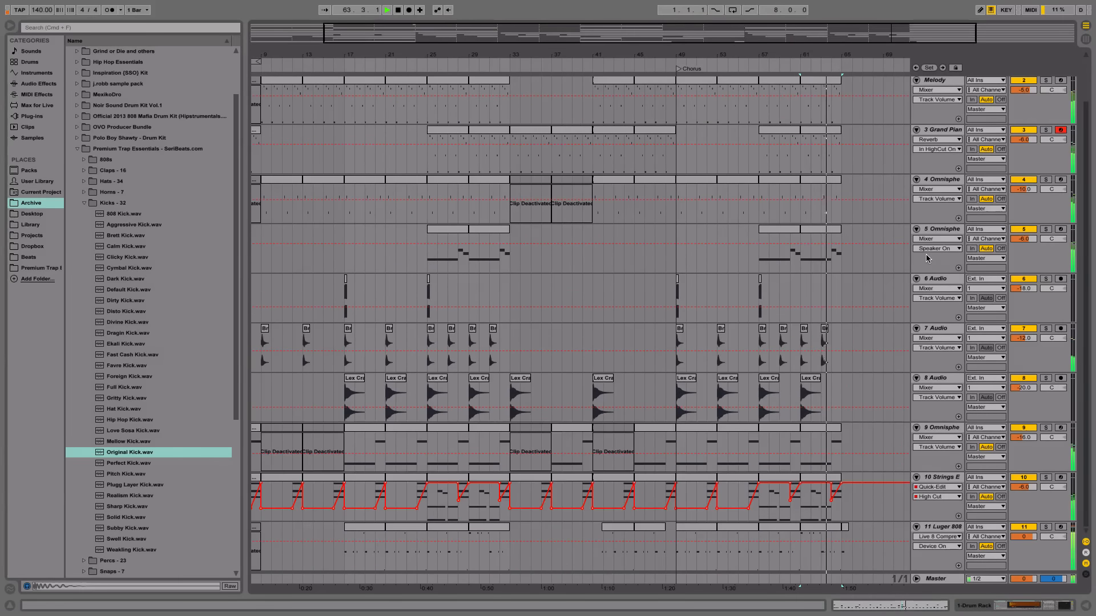
scroll(924, 256, "up", 3)
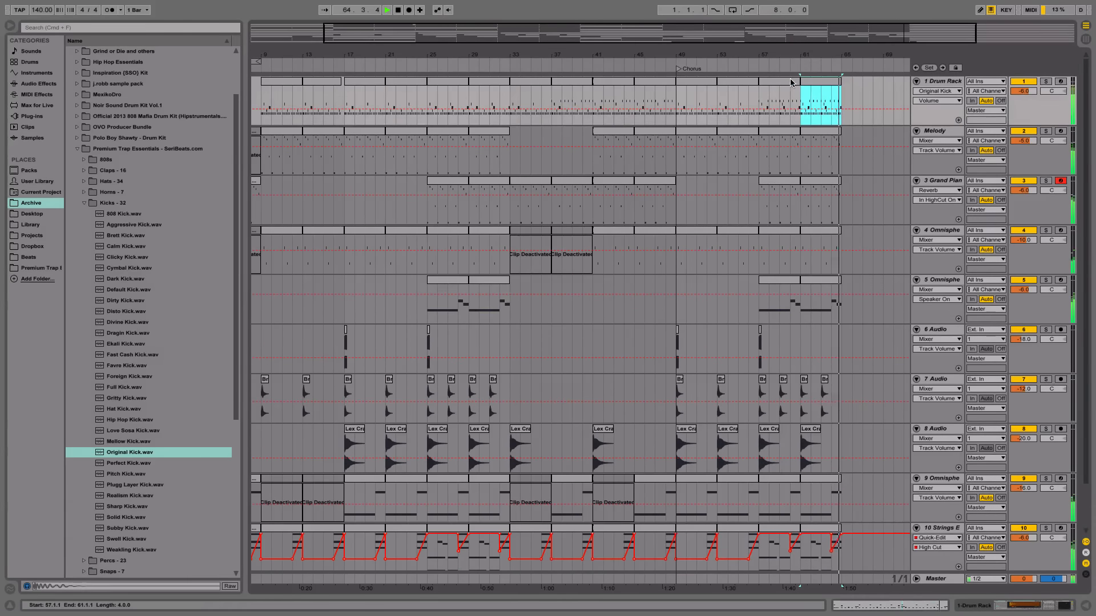
left_click(759, 103, "shift")
key("space")
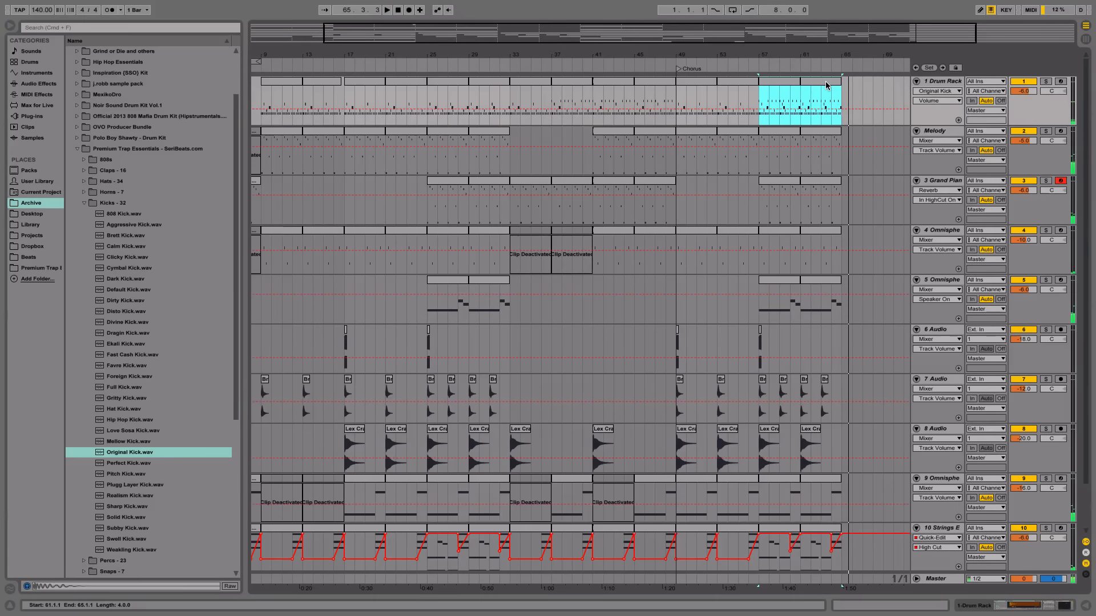
left_click(450, 83)
left_click(485, 83, "shift")
scroll(780, 420, "down", 2)
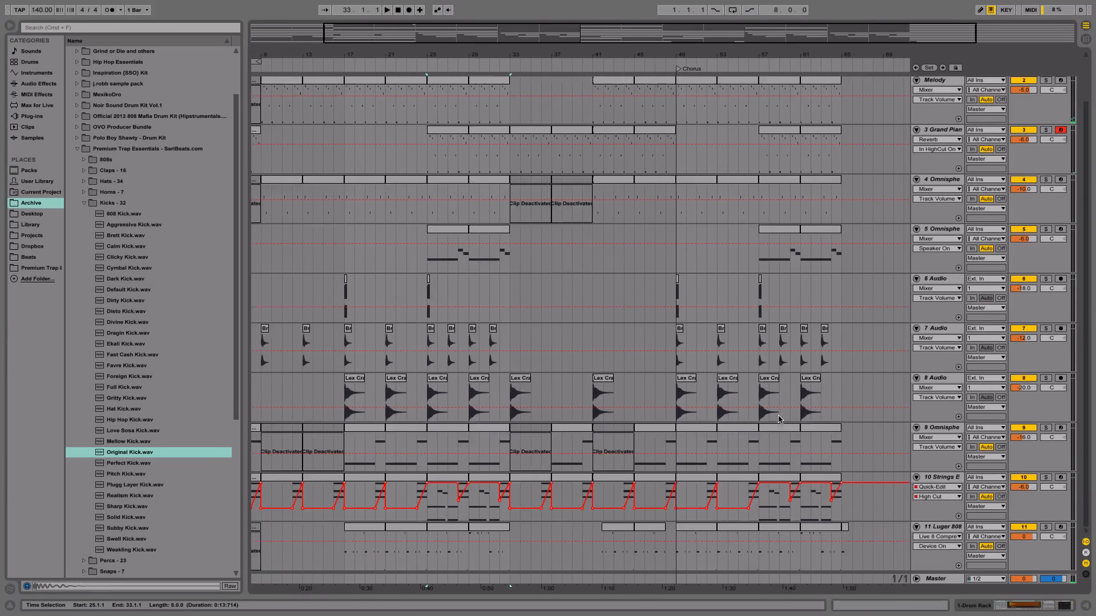
scroll(796, 412, "up", 2)
scroll(809, 413, "down", 2)
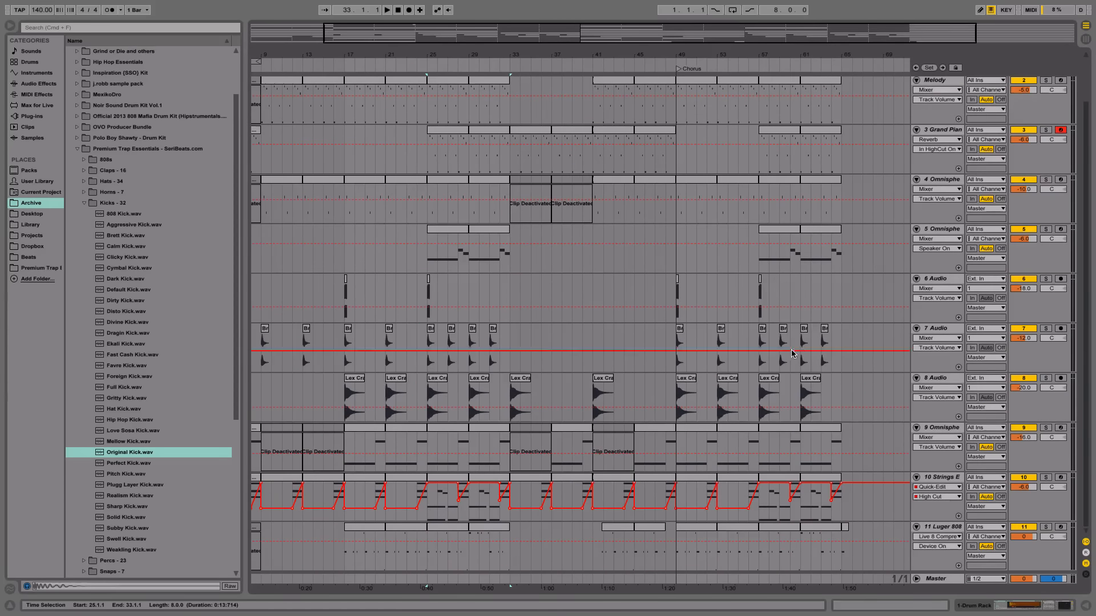
scroll(933, 352, "up", 2)
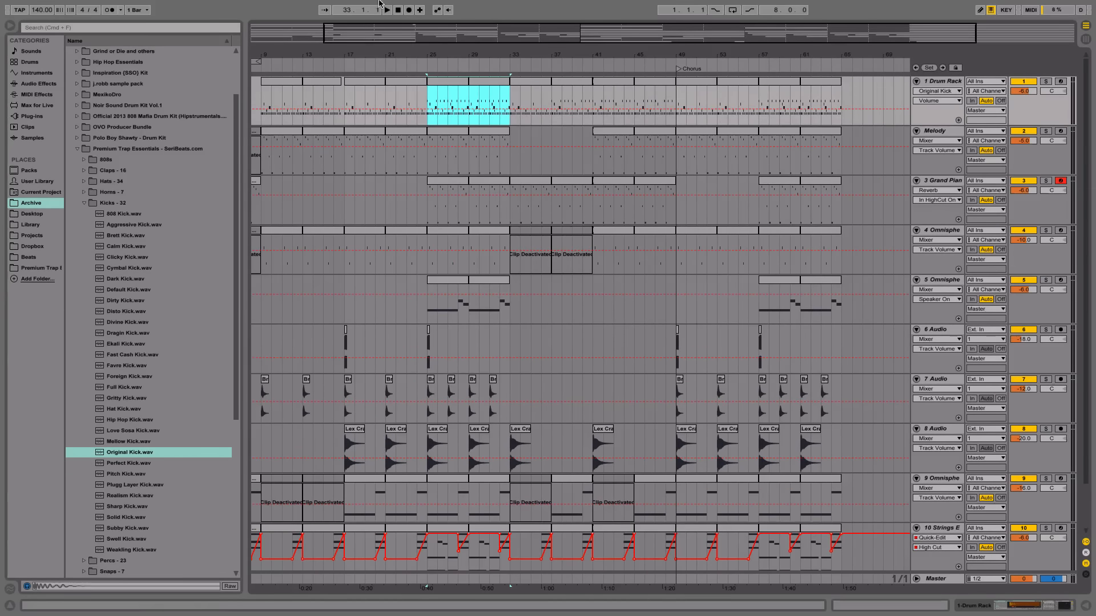
scroll(579, 325, "up", 3)
scroll(579, 325, "down", 4)
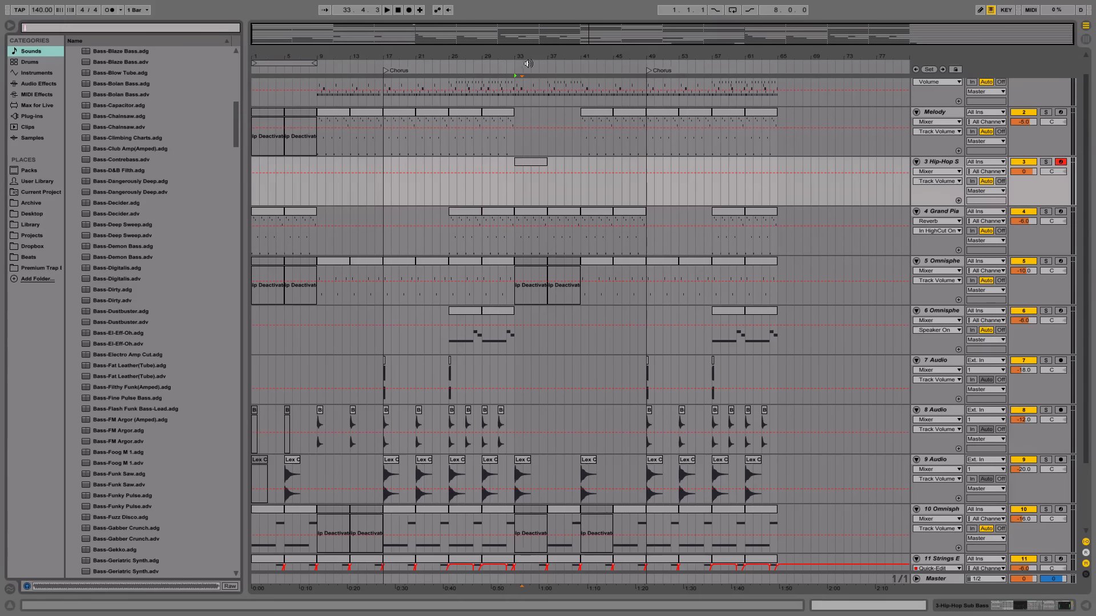
- Open the empty MIDI clip at bar 33 on the Hip-Hop Sub Bass track and delete it
left_click_drag(525, 56, 549, 85)
double_click(551, 163)
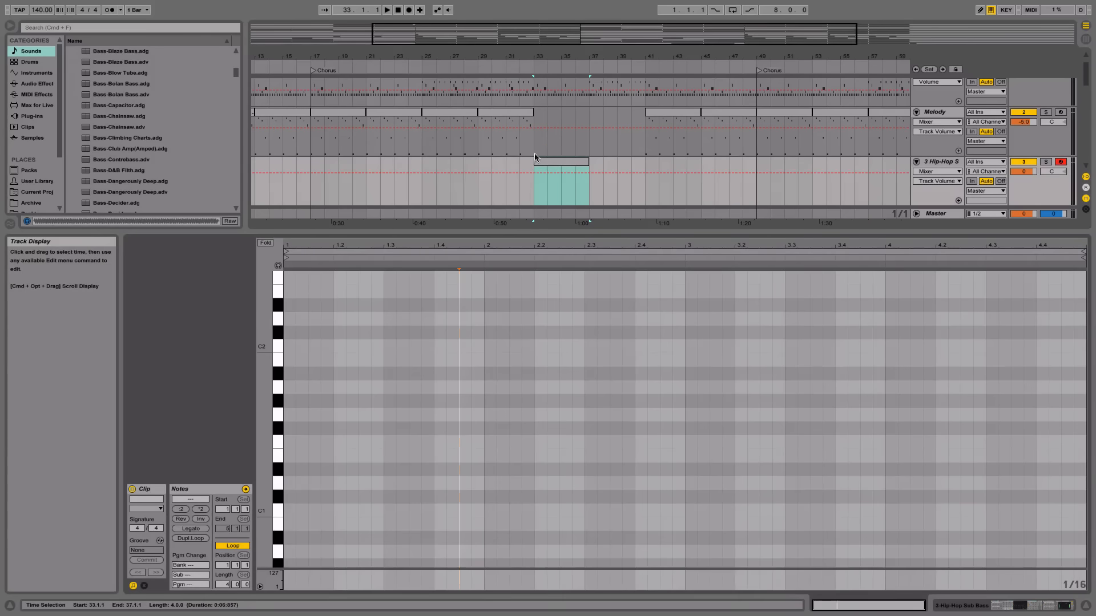
left_click(564, 162)
key("Delete")
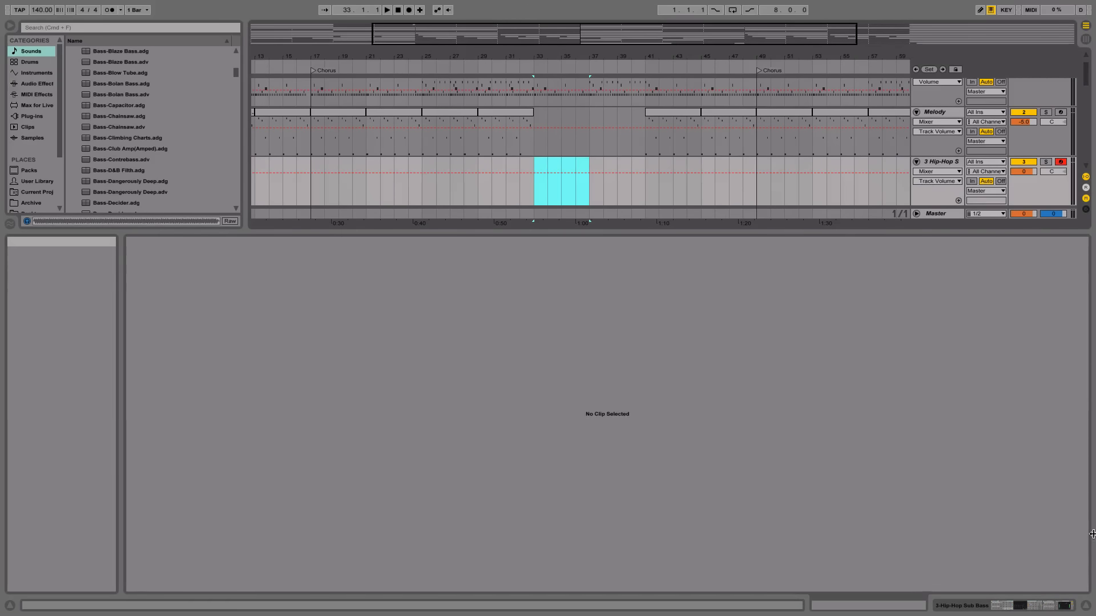
left_click(1083, 606)
- Play the arrangement from bar 33 and inspect the Hip-Hop Sub Bass track's device chain
left_click(533, 192)
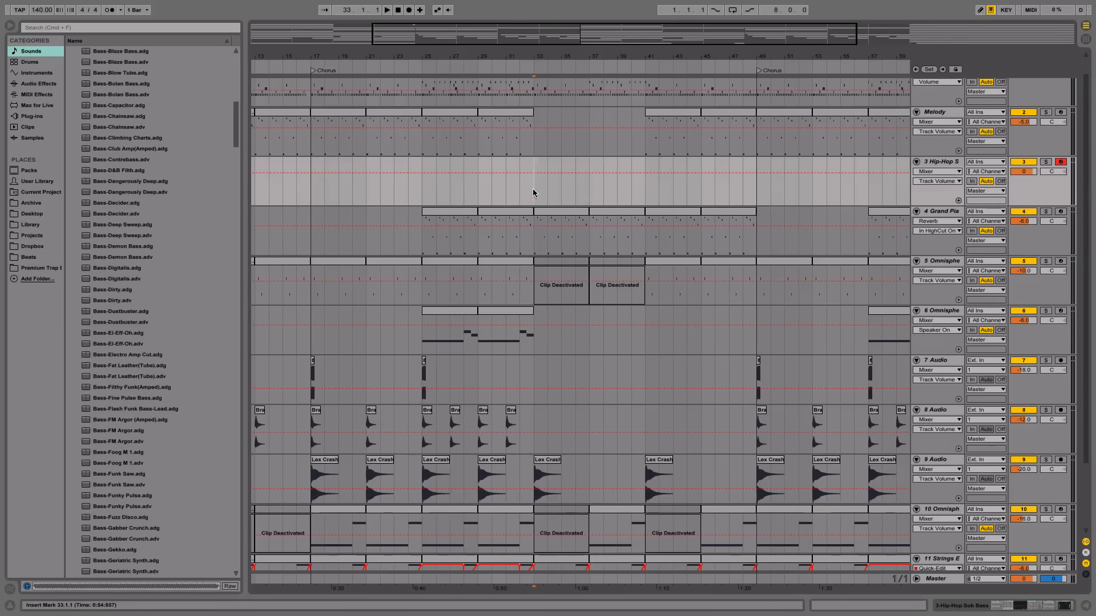
key("space")
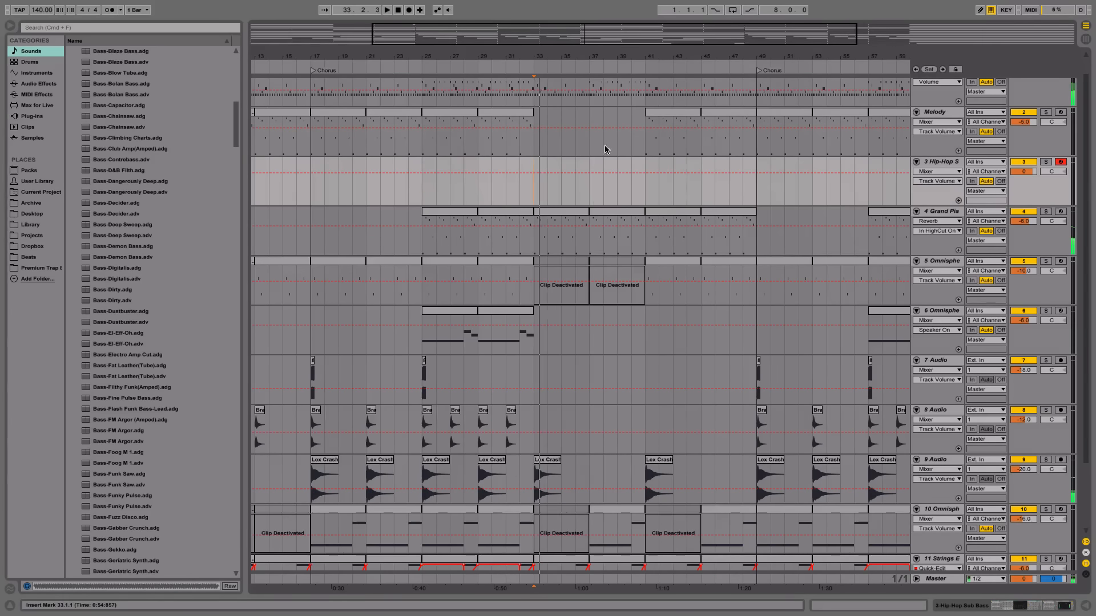
scroll(553, 123, "up", 1)
double_click(950, 184)
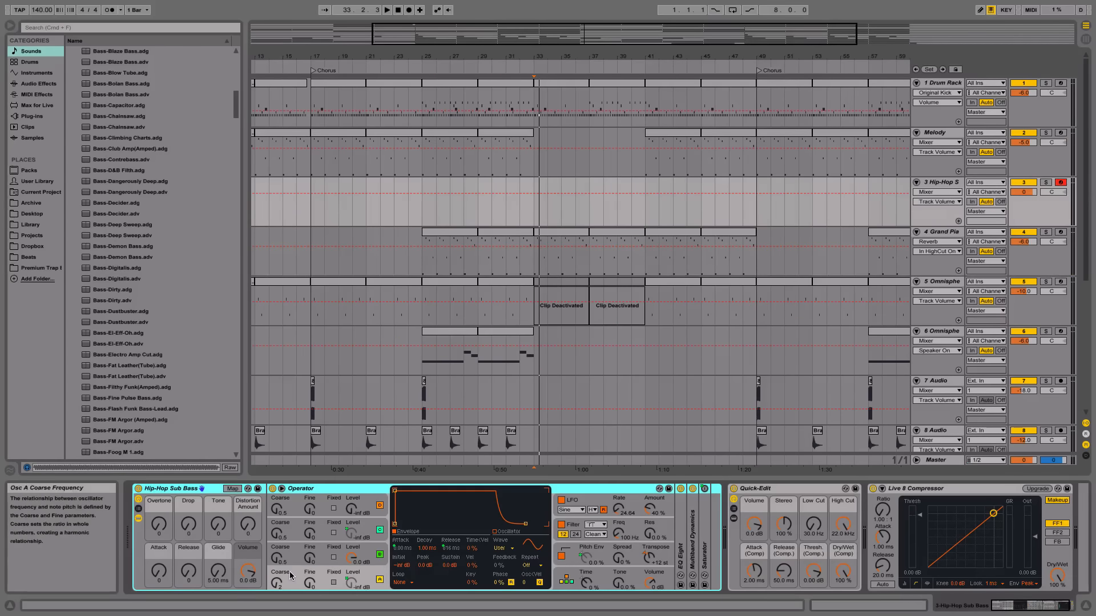
left_click(1086, 606)
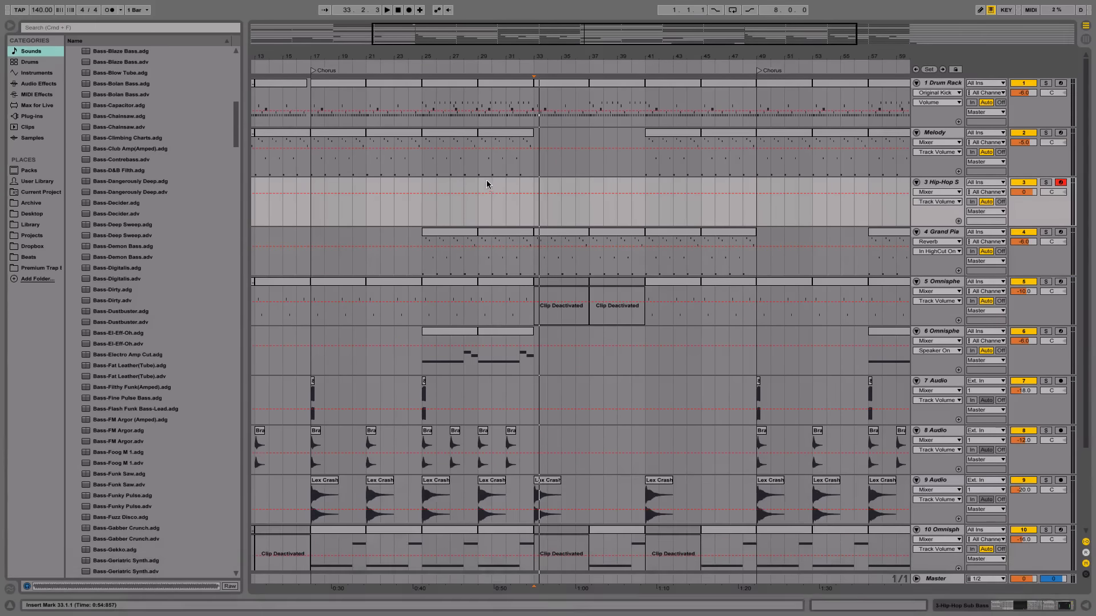
- Create an empty four-bar MIDI clip at bars 33 to 37 on the Hip-Hop Sub Bass track and open it
left_click_drag(532, 212, 562, 213)
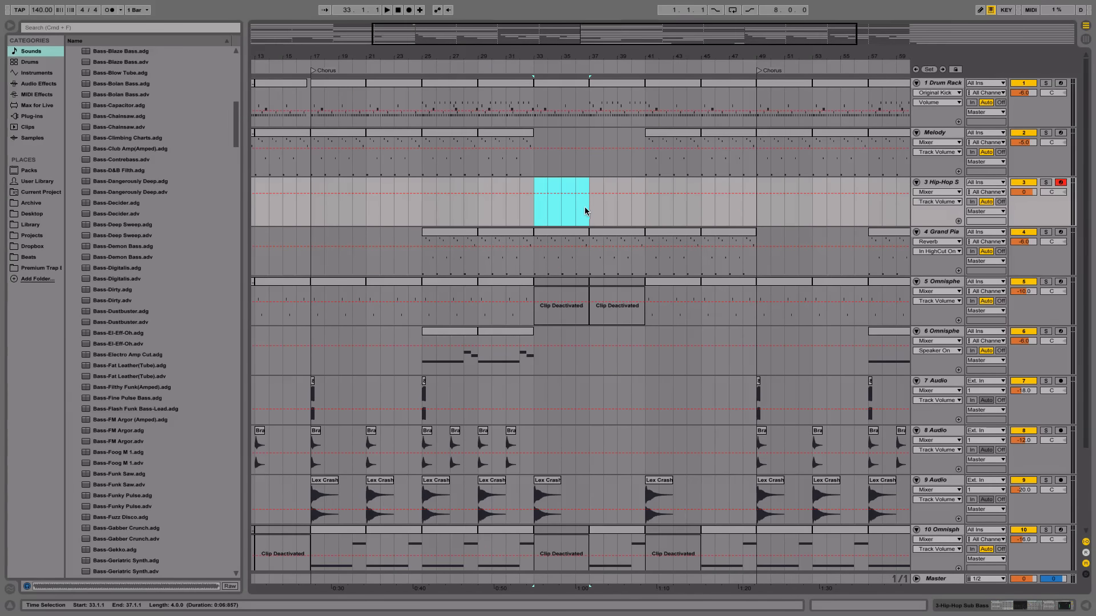
key("shift+super+m")
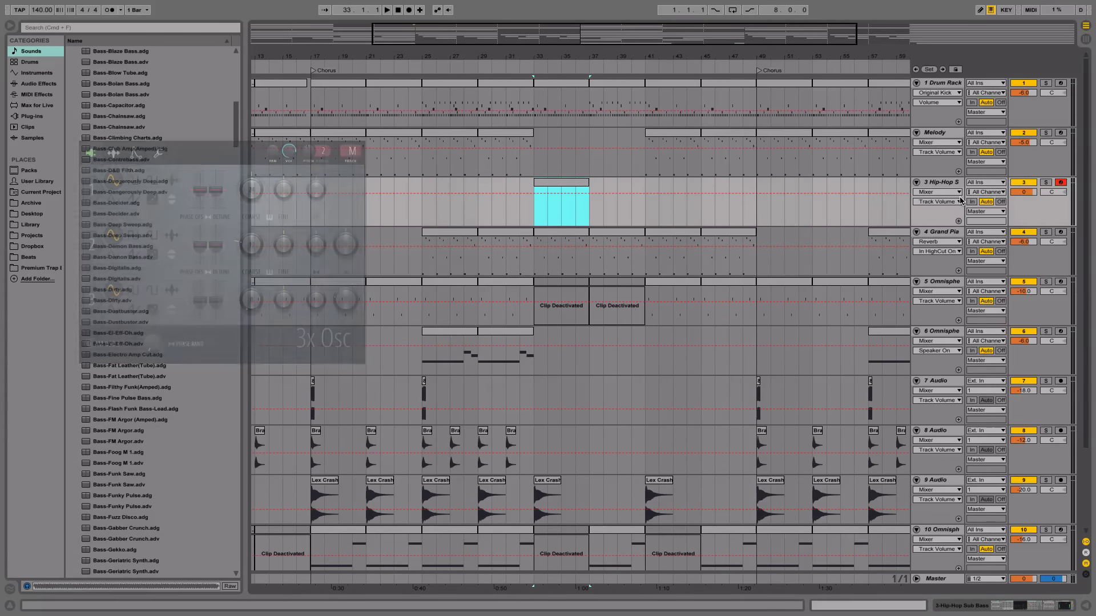
double_click(537, 179)
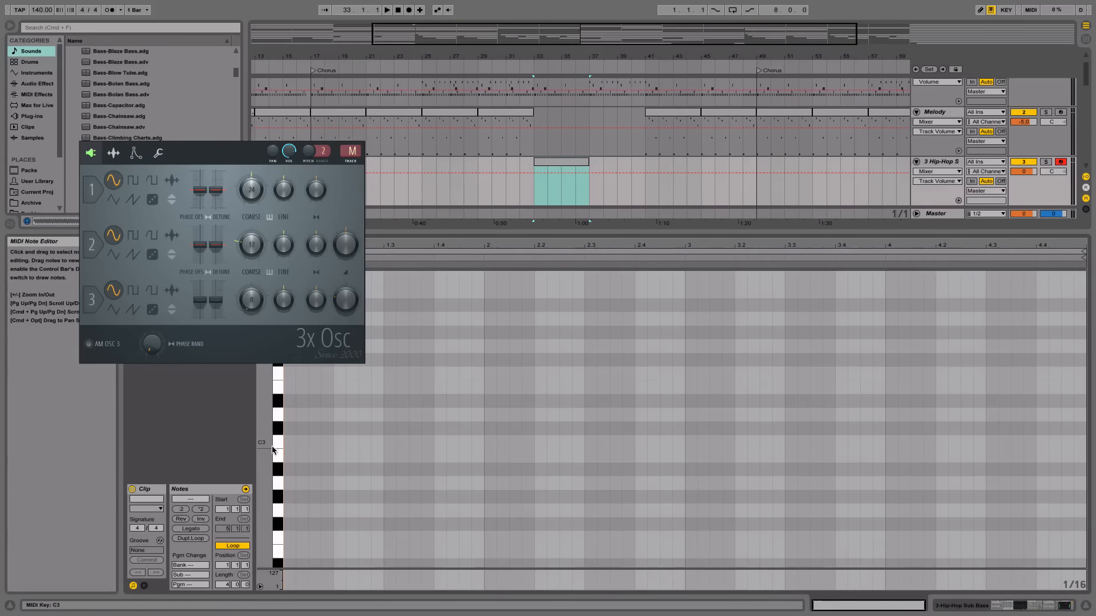
- Try a two-beat C3 note in the sub bass clip, first at 1.1.1 and at 1.4.3, and remove it
double_click(289, 443)
left_click_drag(295, 442, 383, 442)
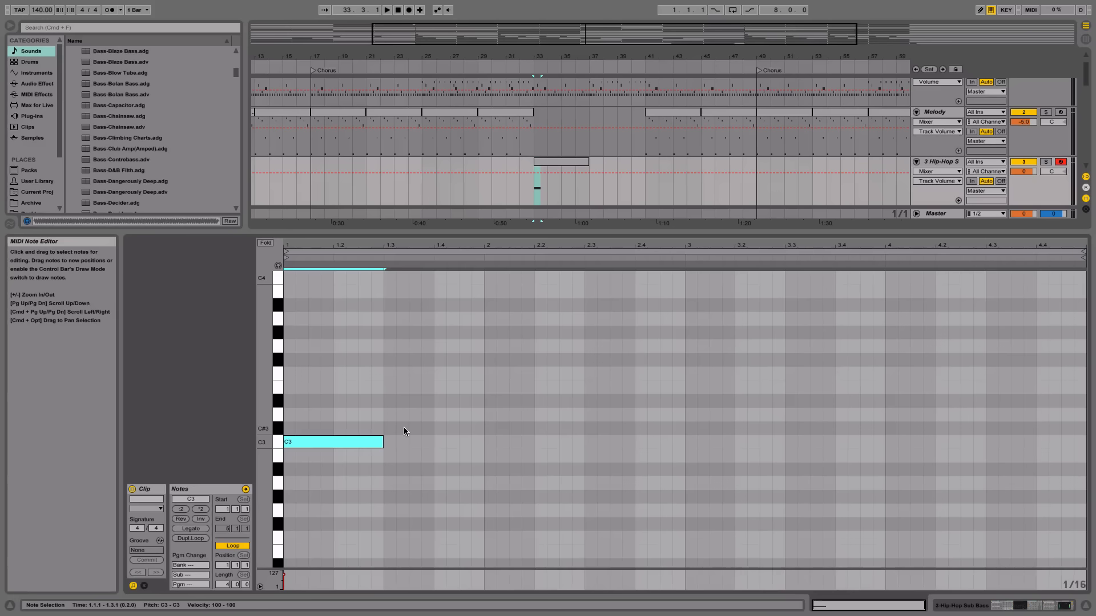
key("space")
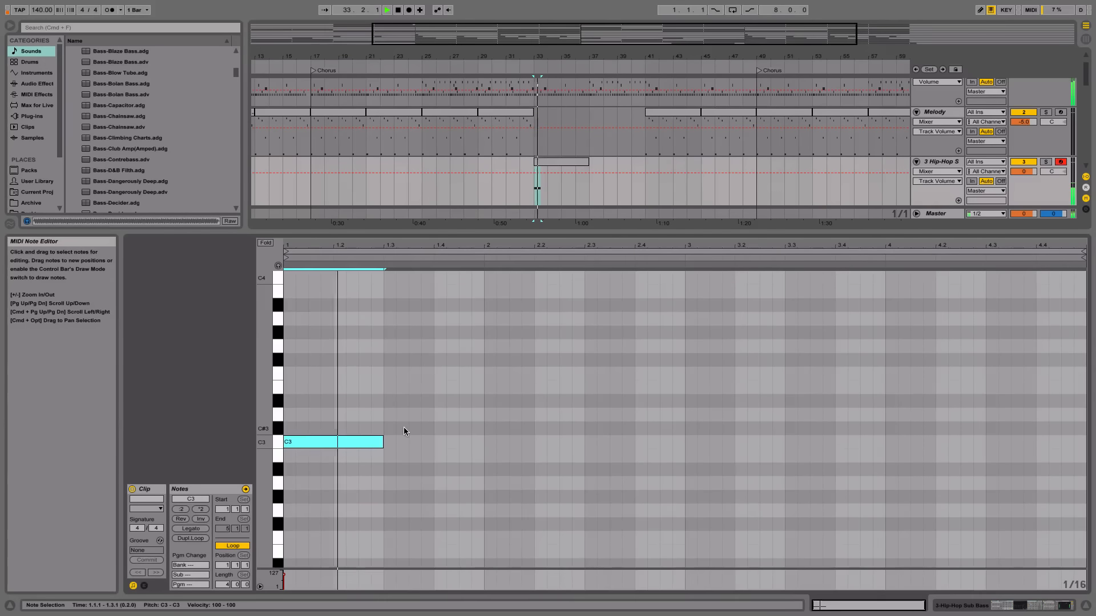
left_click_drag(345, 436, 522, 446)
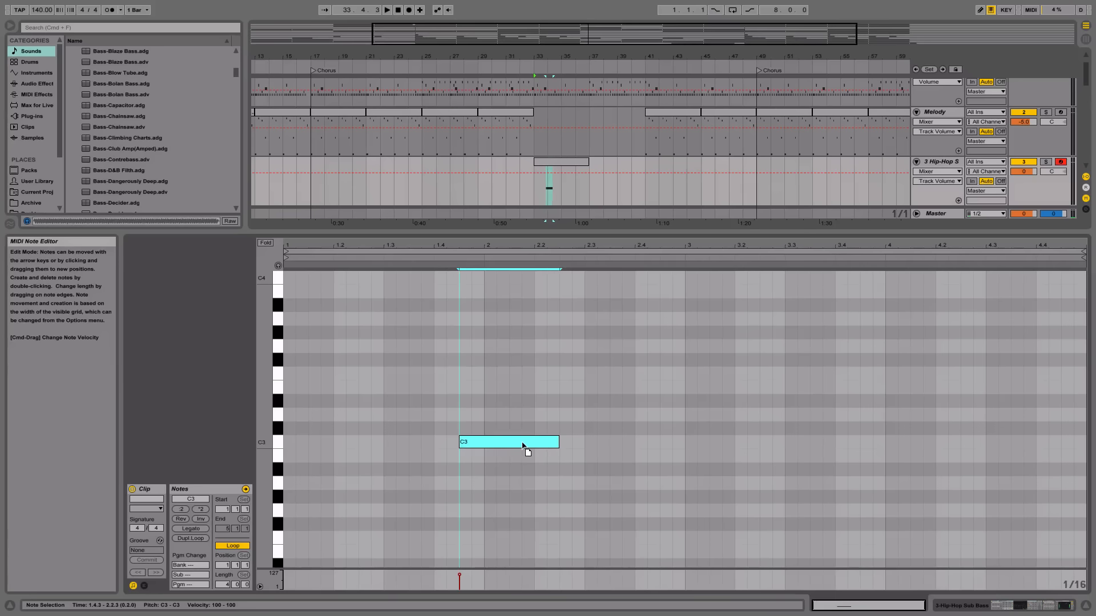
double_click(519, 441)
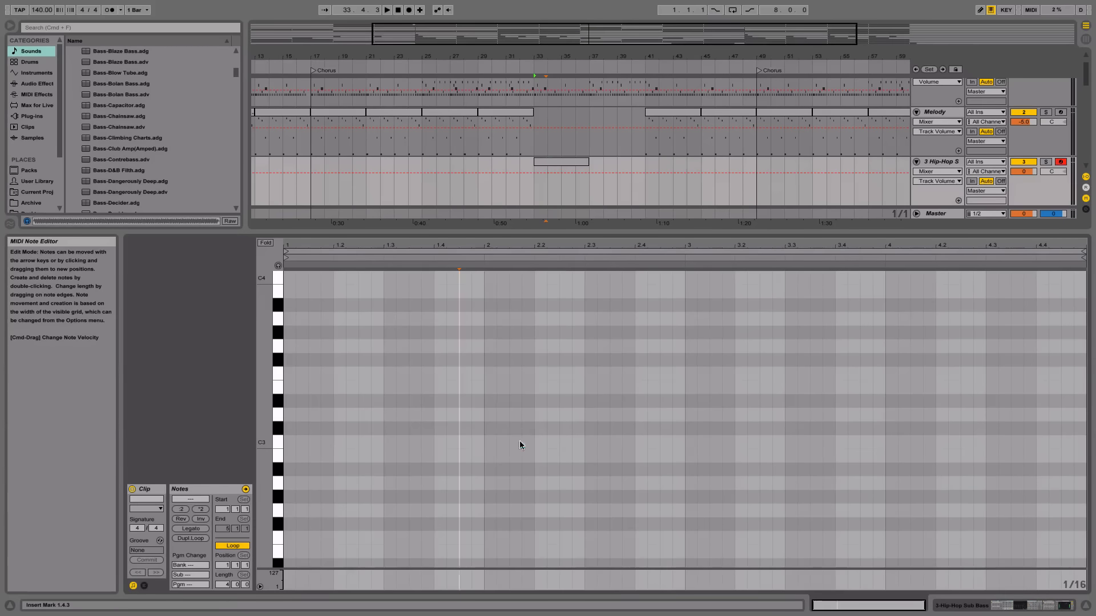
- Add a sub bass note from 1.4.3 to 2.1.1, play it, and lower it one octave to C2
double_click(466, 442)
mouse_move(470, 442)
left_mouse_down()
mouse_move(497, 439)
mouse_move(484, 441)
left_mouse_up()
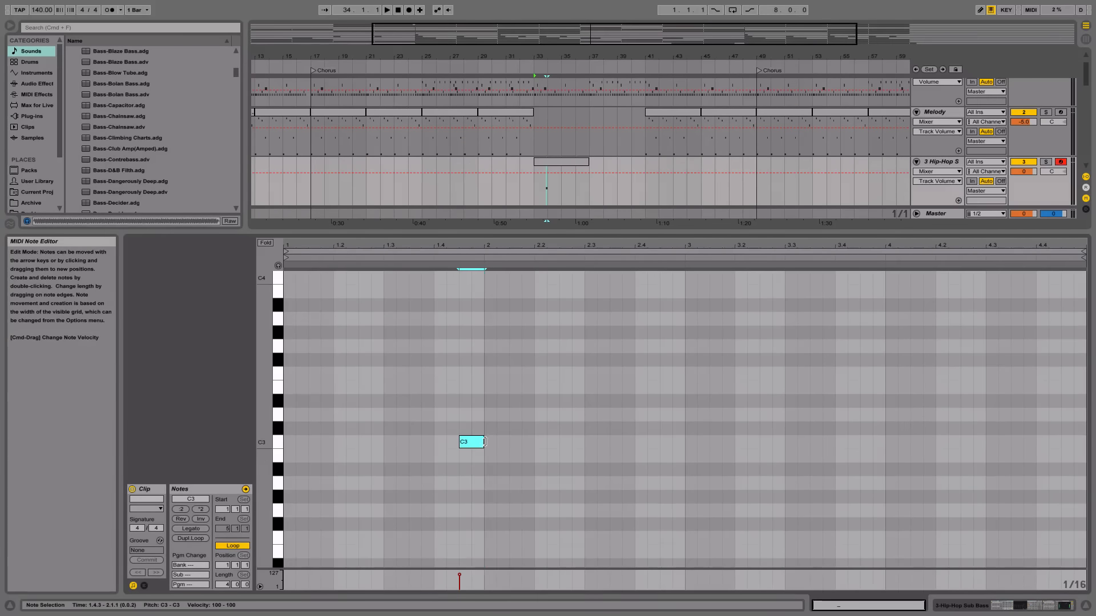
key("space")
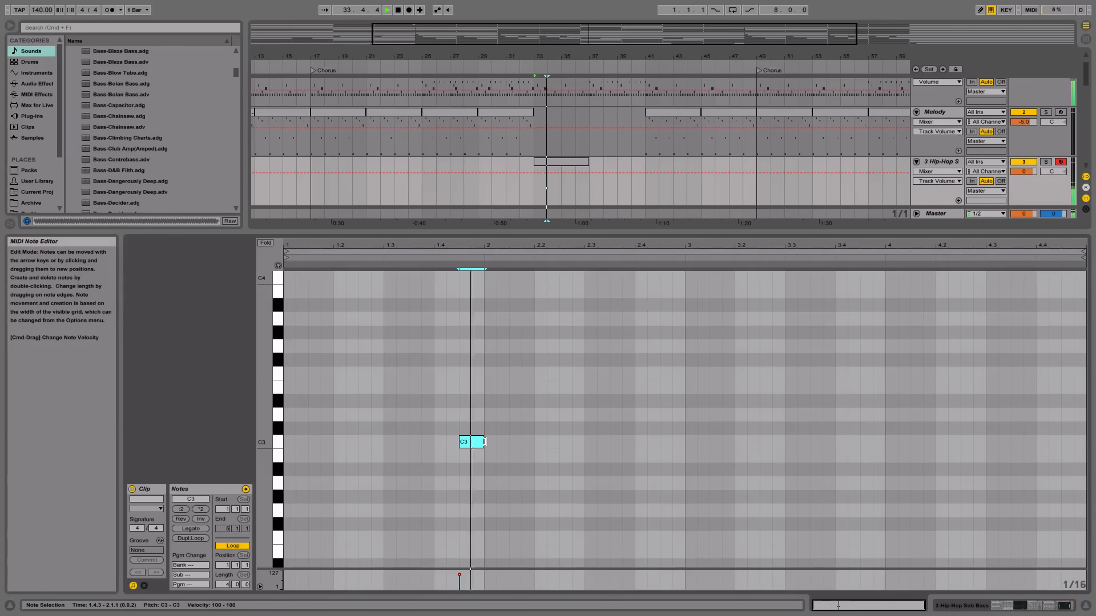
key("space")
key("shift+Down")
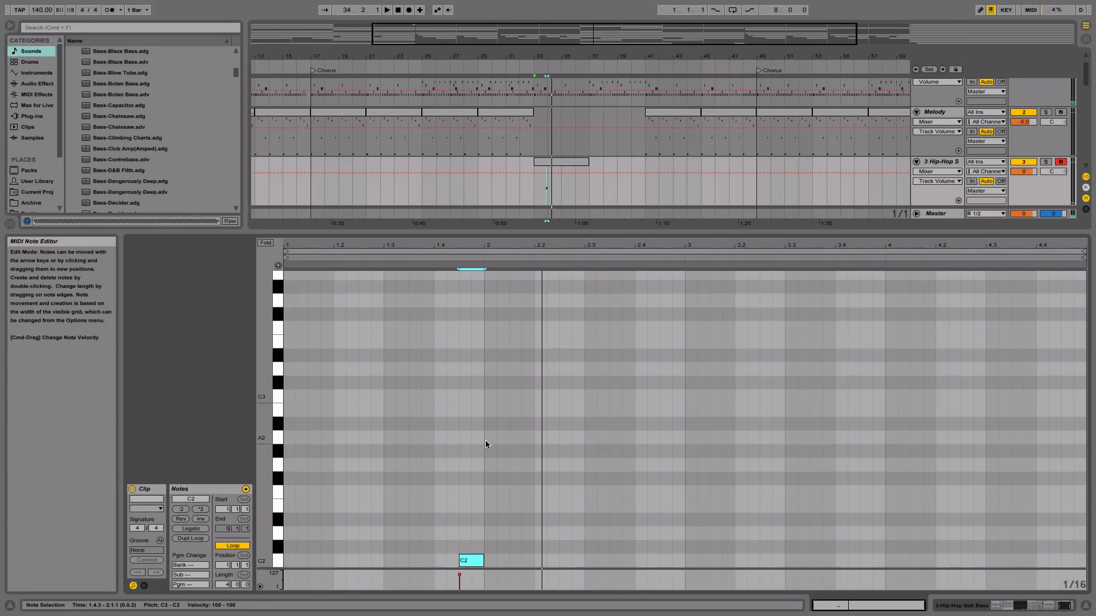
- Lower the sub bass note at 1.4.3 one more octave to C1 and play it back with the beat
key("space")
key("shift+Down")
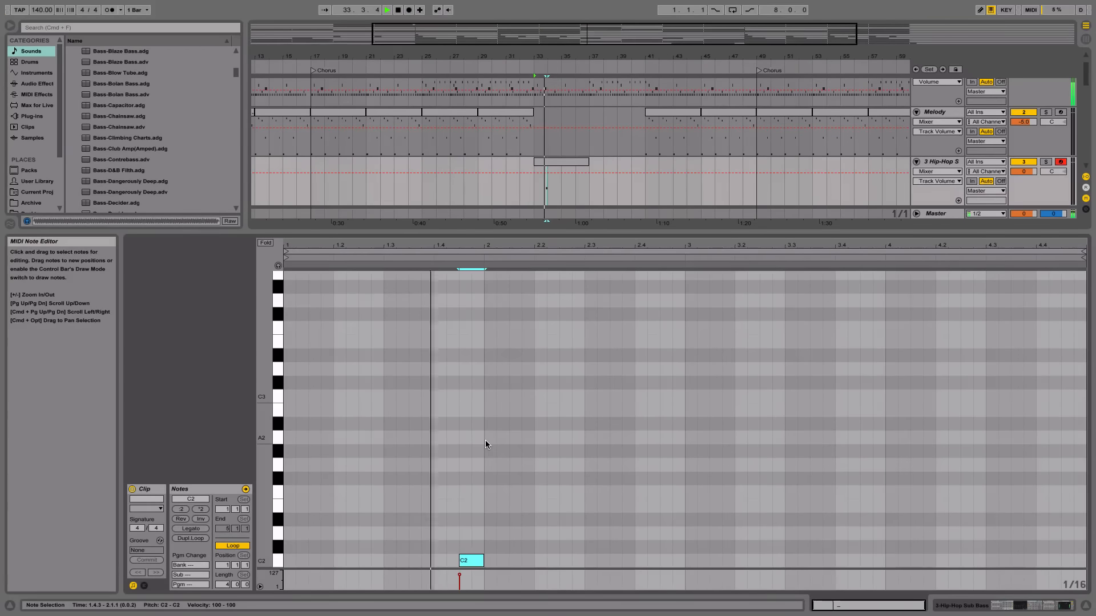
key("space")
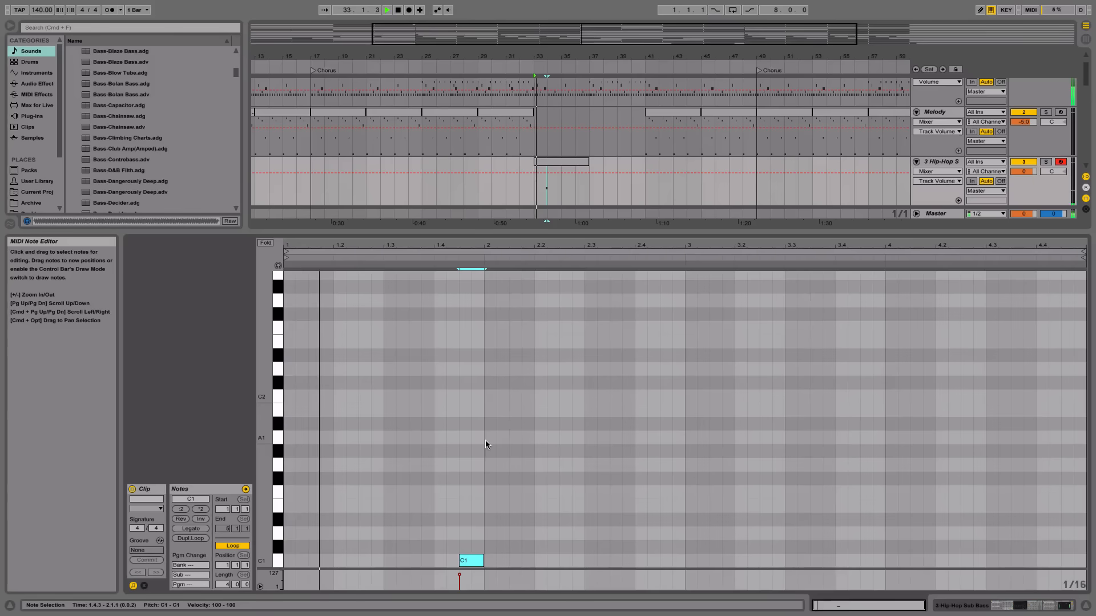
scroll(508, 490, "down", 2)
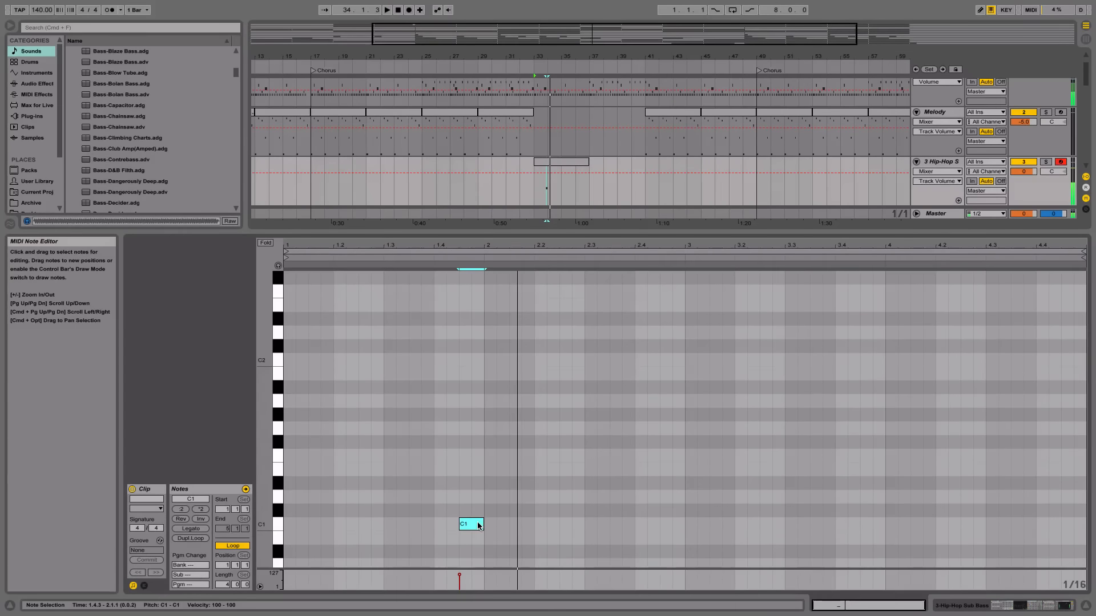
mouse_move(483, 524)
left_mouse_down()
mouse_move(516, 522)
mouse_move(484, 521)
left_mouse_up()
key("space")
scroll(498, 526, "down", 2)
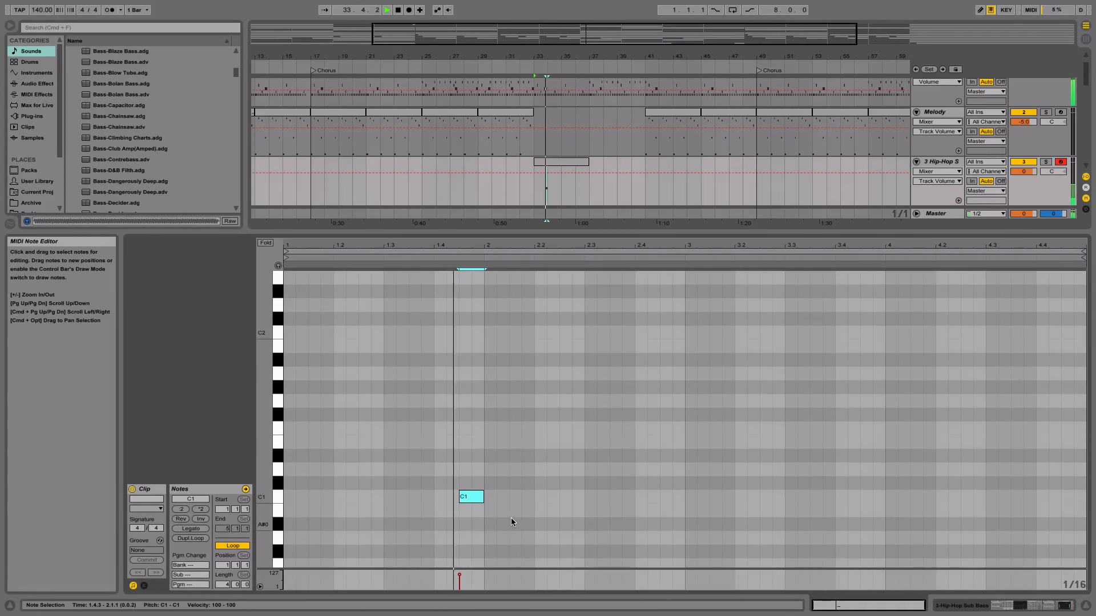
key("space")
- Add a second sub bass note on C0 from 2.2.1 to 2.3.1 and play the clip
double_click(512, 497)
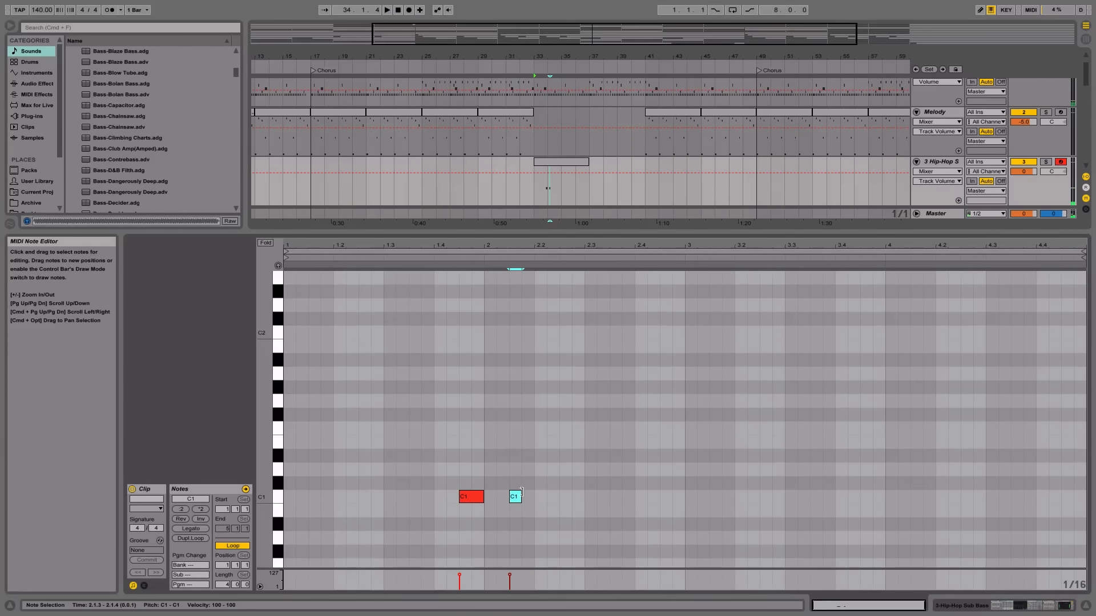
key("shift+Down")
key("space")
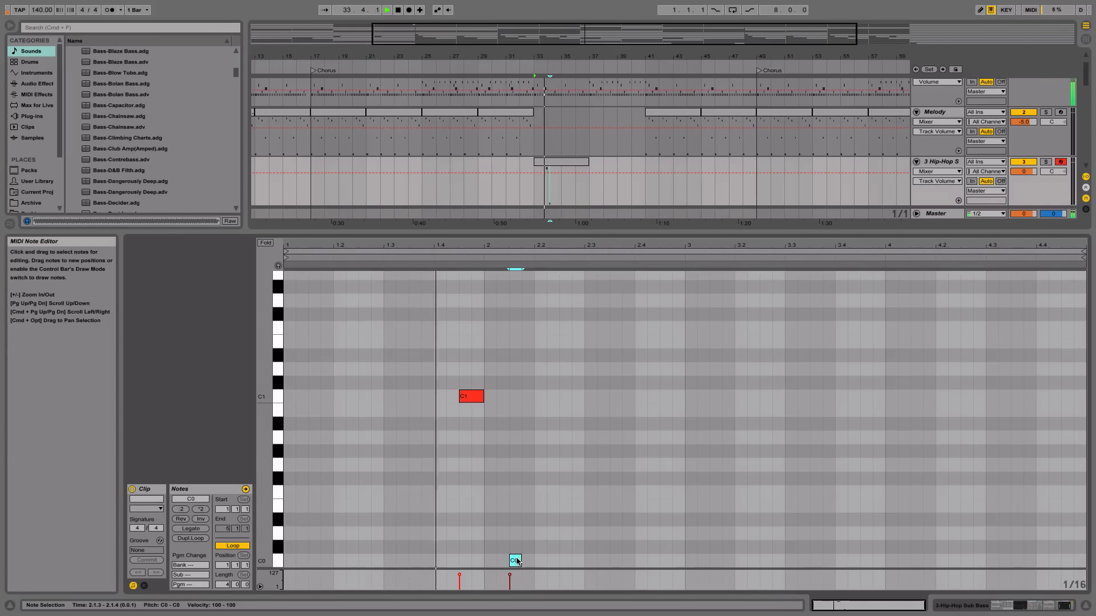
left_click_drag(518, 561, 585, 562)
key("space")
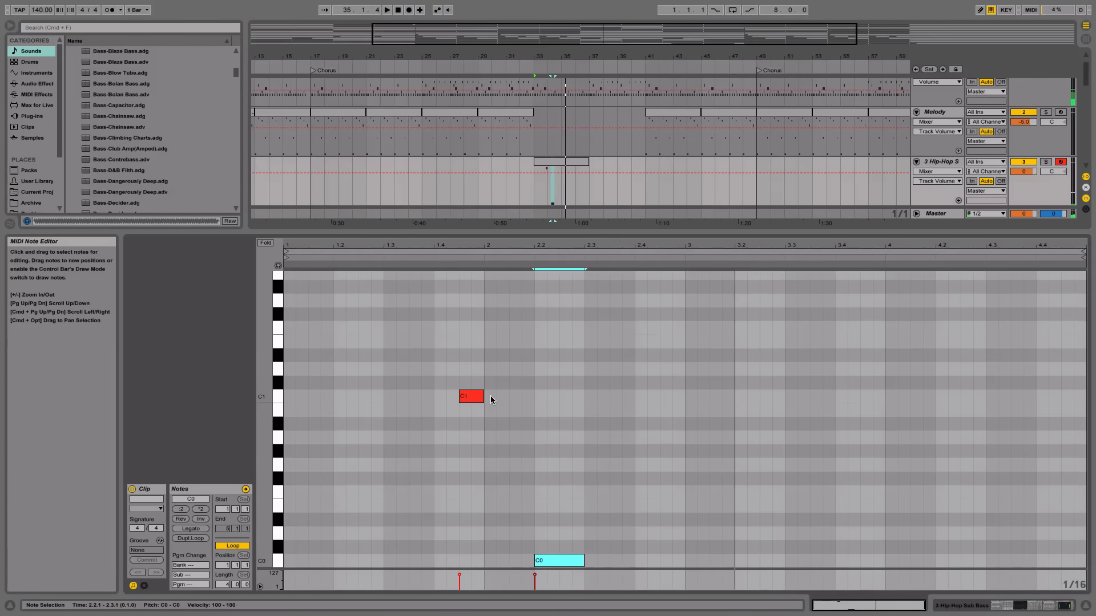
- Try longer sub bass notes, stretching the C1 note to 2.2.1 and the C0 note to 2.4.1
left_click_drag(482, 396, 534, 395)
key("space")
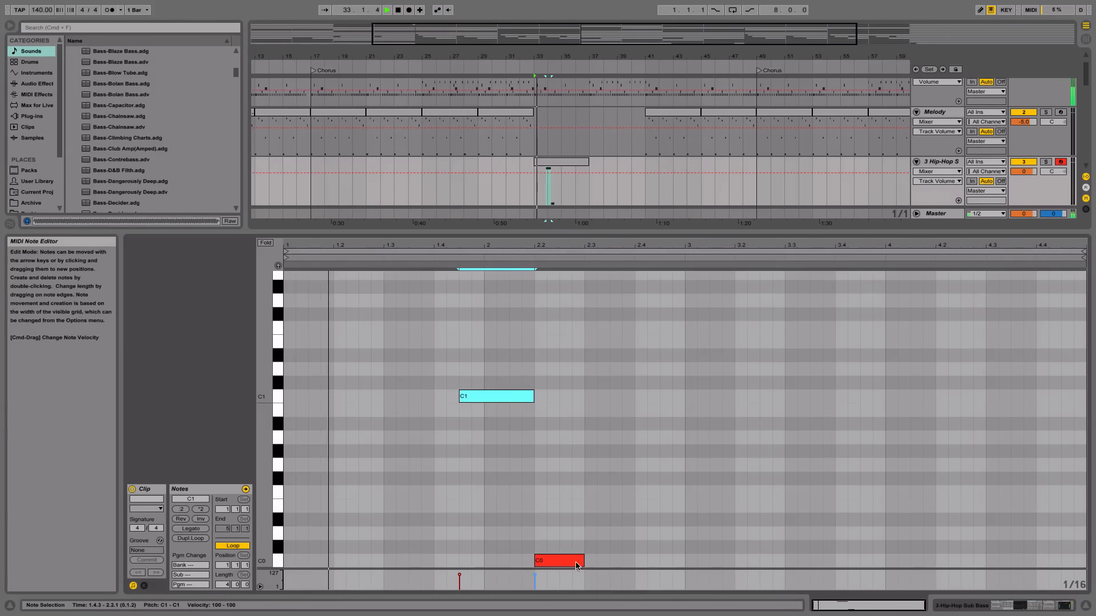
left_click_drag(583, 560, 638, 557)
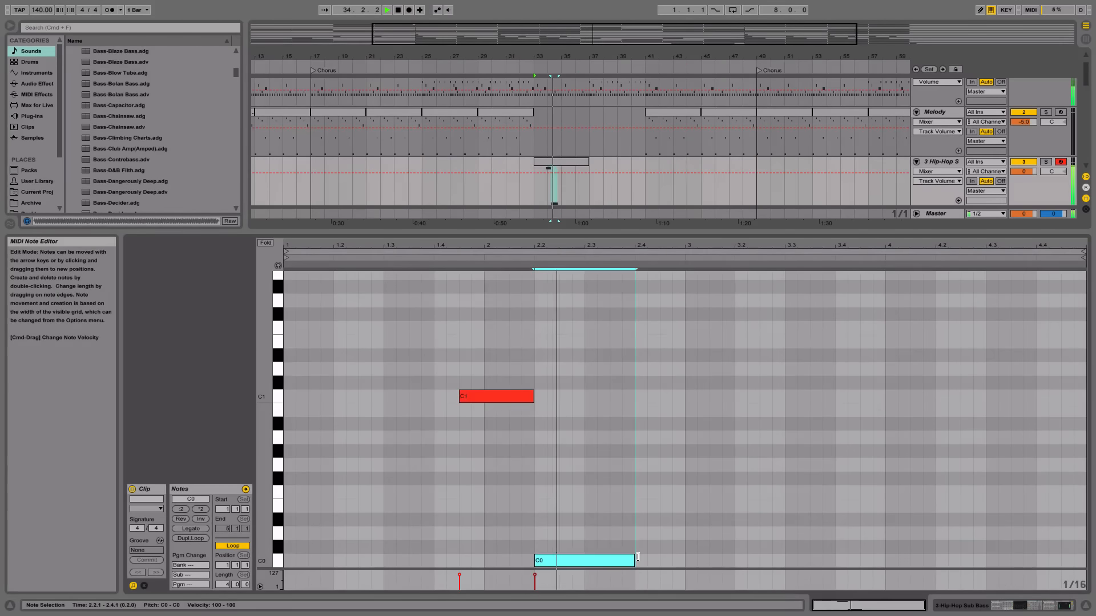
key("space")
- Shorten the C1 note to end at 2.1.1 and the C0 note to end at 2.2.3, and play the result
left_click_drag(534, 396, 484, 395)
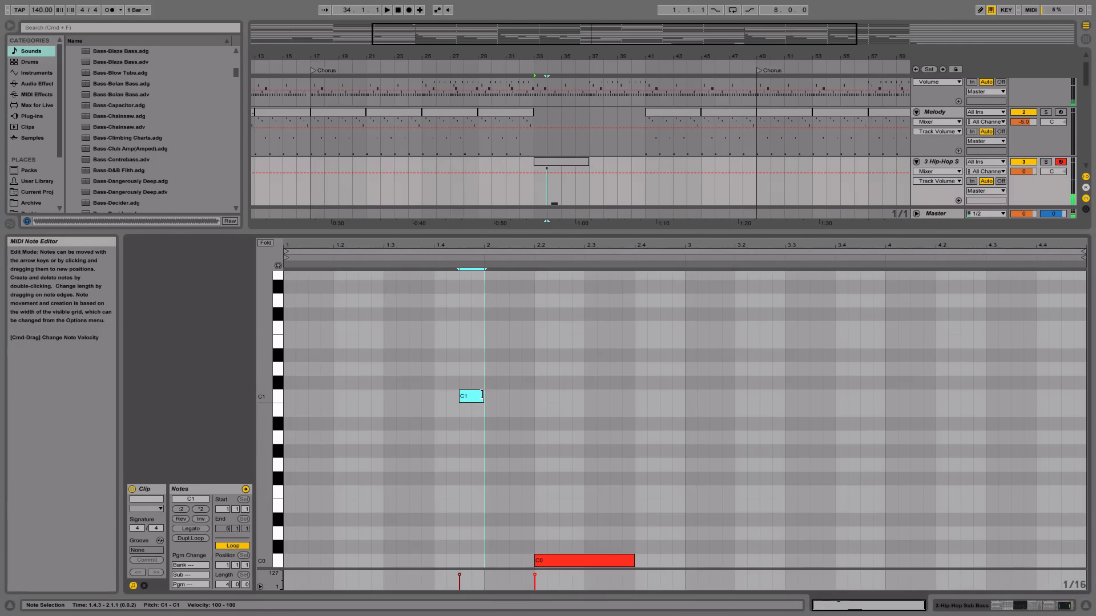
left_click_drag(632, 557, 559, 558)
key("space")
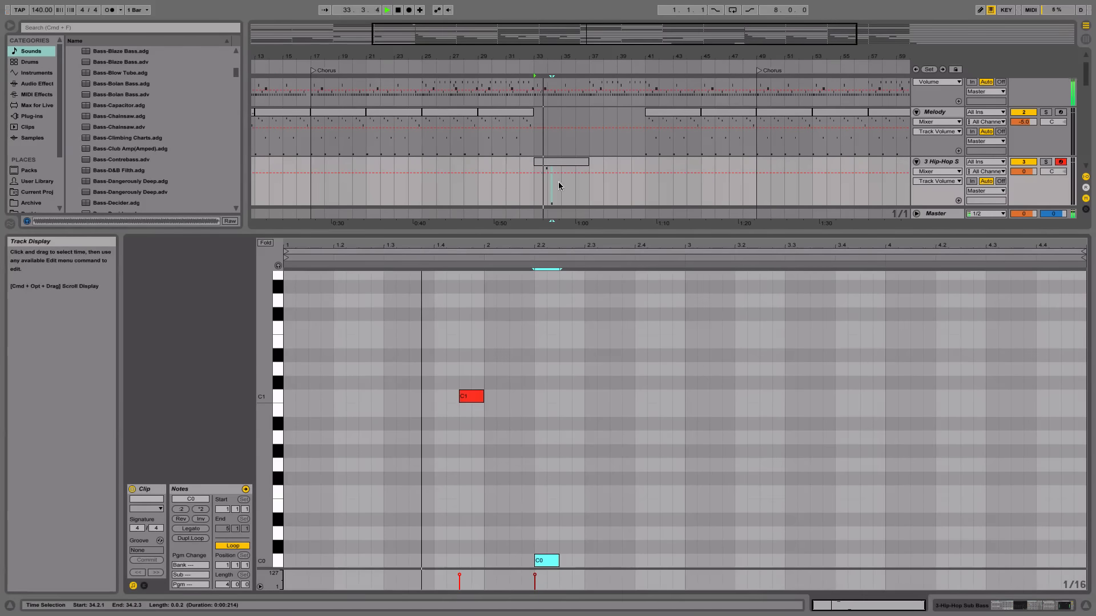
- Repeat the sub bass as a second two-bar clip at bar 35, moving its notes to C0 at 1.2.3 and C1 at 1.4.1
mouse_move(559, 185)
left_mouse_down()
mouse_move(525, 185)
mouse_move(577, 179)
left_mouse_up()
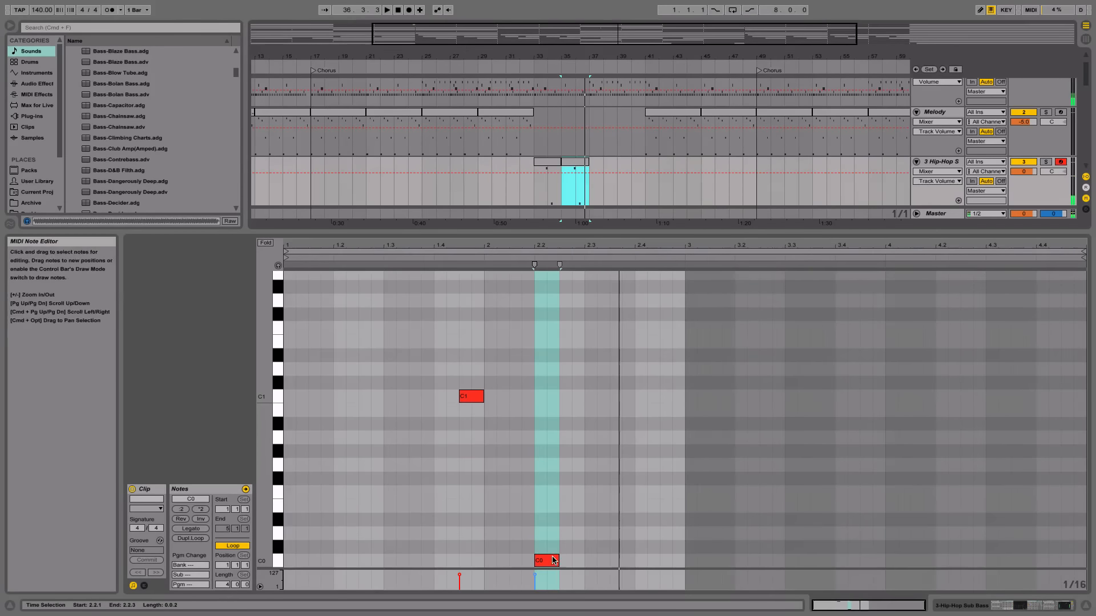
key("space")
left_click_drag(466, 401, 371, 555)
left_click_drag(540, 554, 446, 394)
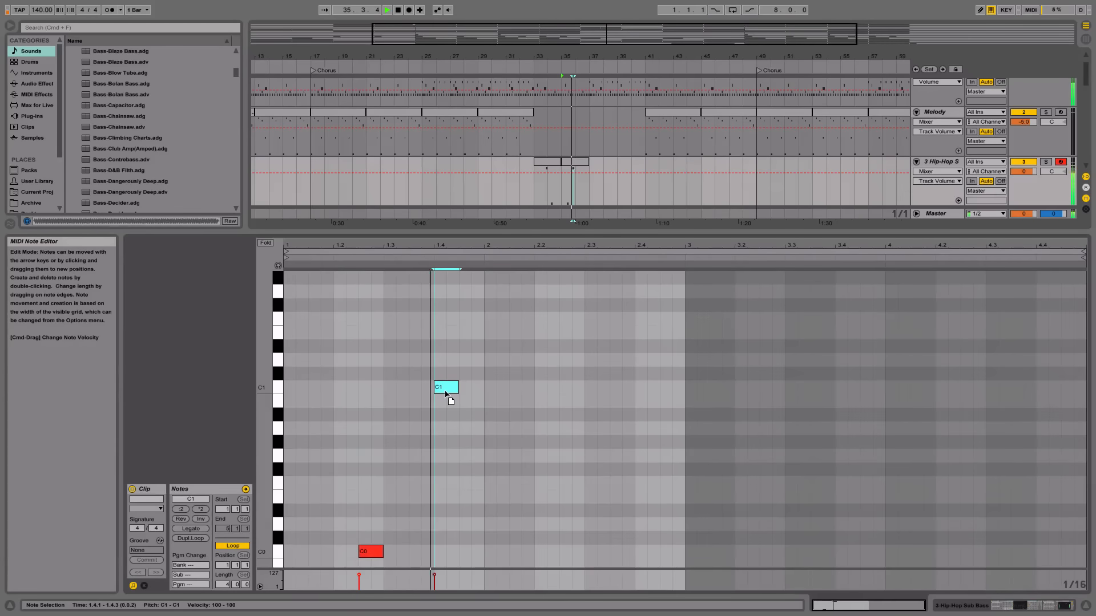
- Duplicate both two-bar sub bass clips so they also fill bars 37 to 41
left_click(585, 162)
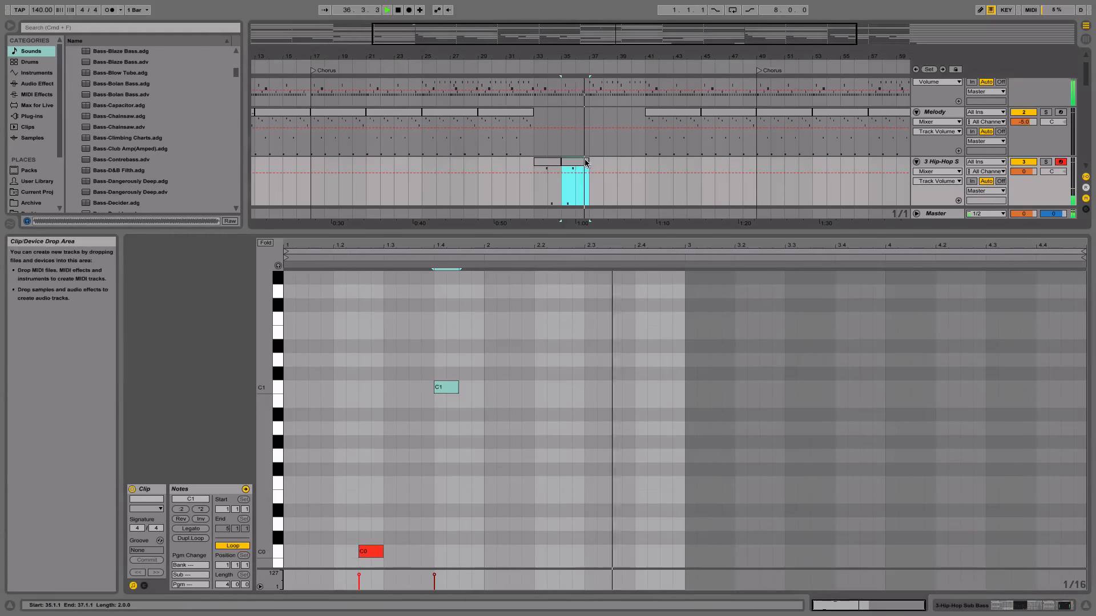
left_click(551, 162)
left_click(570, 163, "shift")
key("super+d")
- In the sub bass clip at bar 37, lengthen the C1 note to 2.2.1 and the C0 note to 2.4.3
left_click(601, 163)
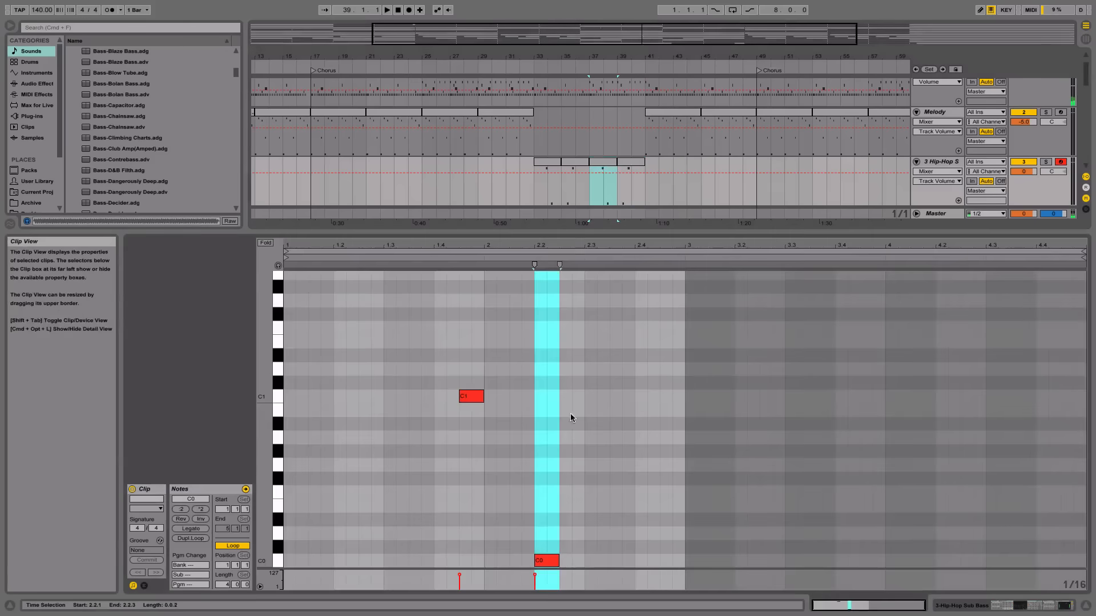
left_click(509, 409)
left_click_drag(483, 399, 533, 398)
key("space")
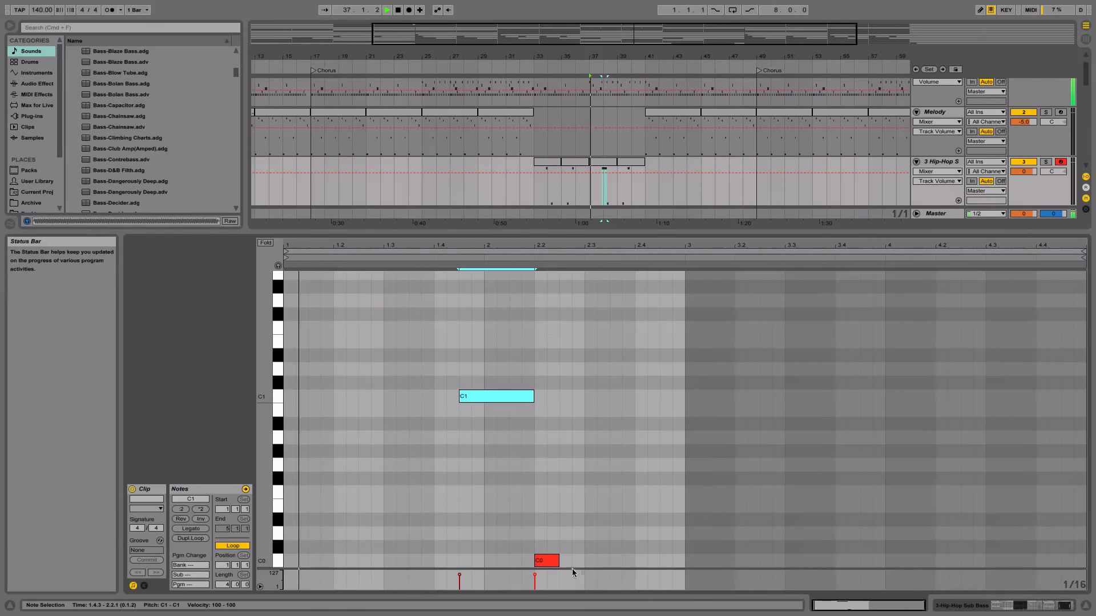
left_click_drag(558, 562, 660, 553)
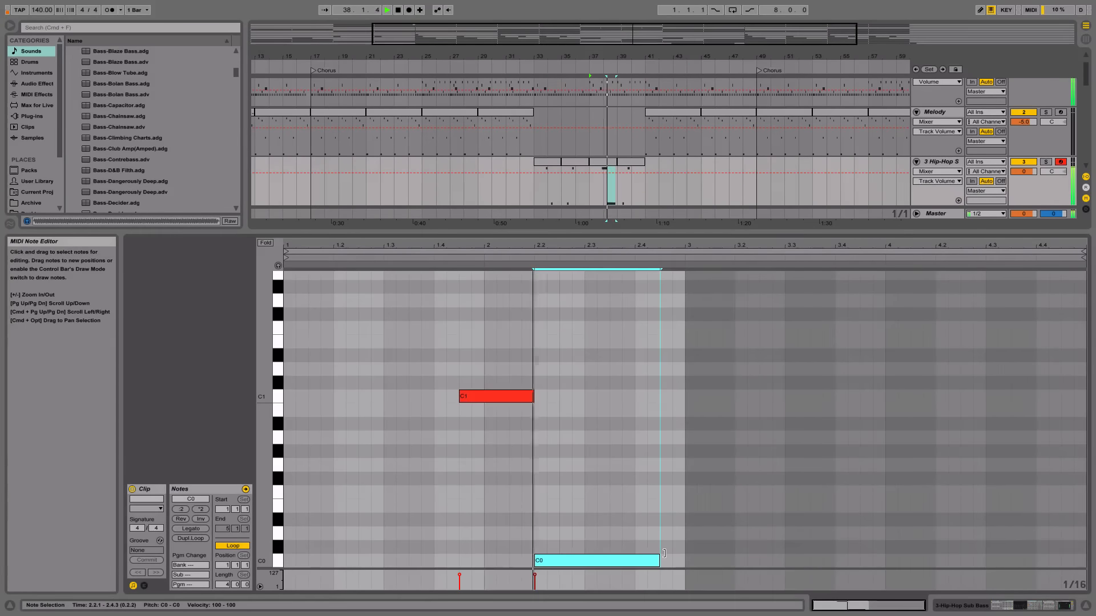
- Try duplicating the bar 37 sub bass clip onto bars 39 to 41 and undo it
left_click(609, 163)
key("super+d")
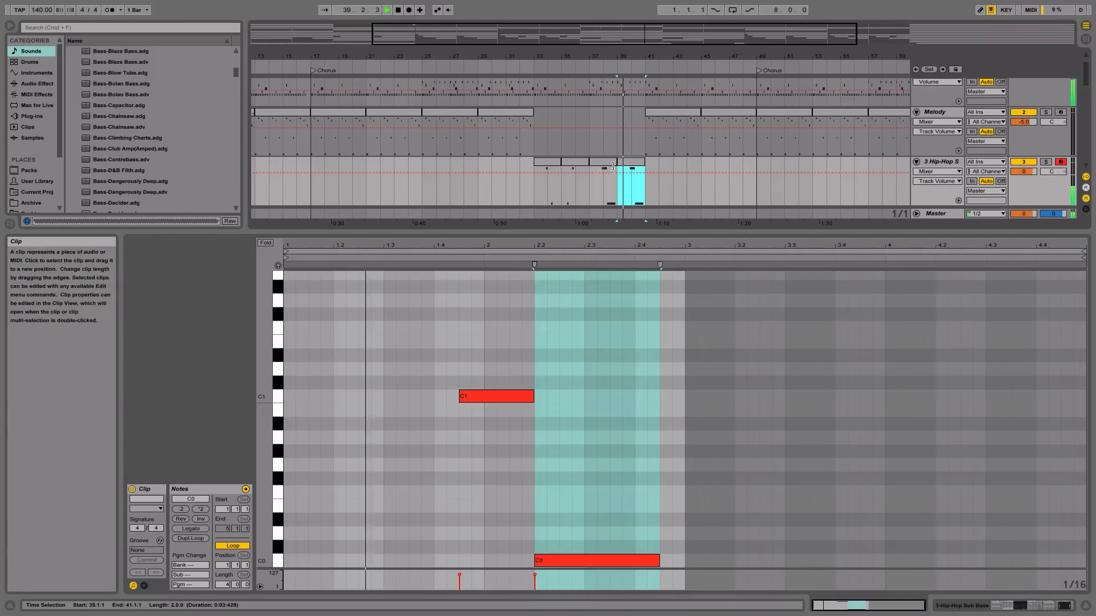
key("super+z")
- Add a C0 note from 1.4.3 to 2.1.1 in the sub bass clip at bar 39 and play it
left_click(624, 164)
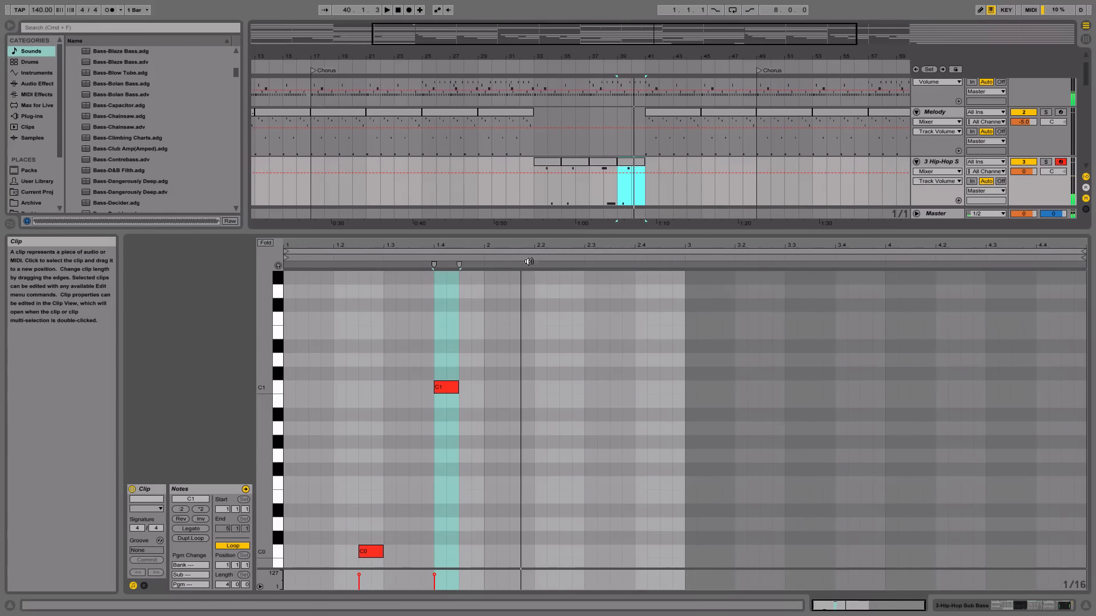
left_click(445, 388)
double_click(464, 553)
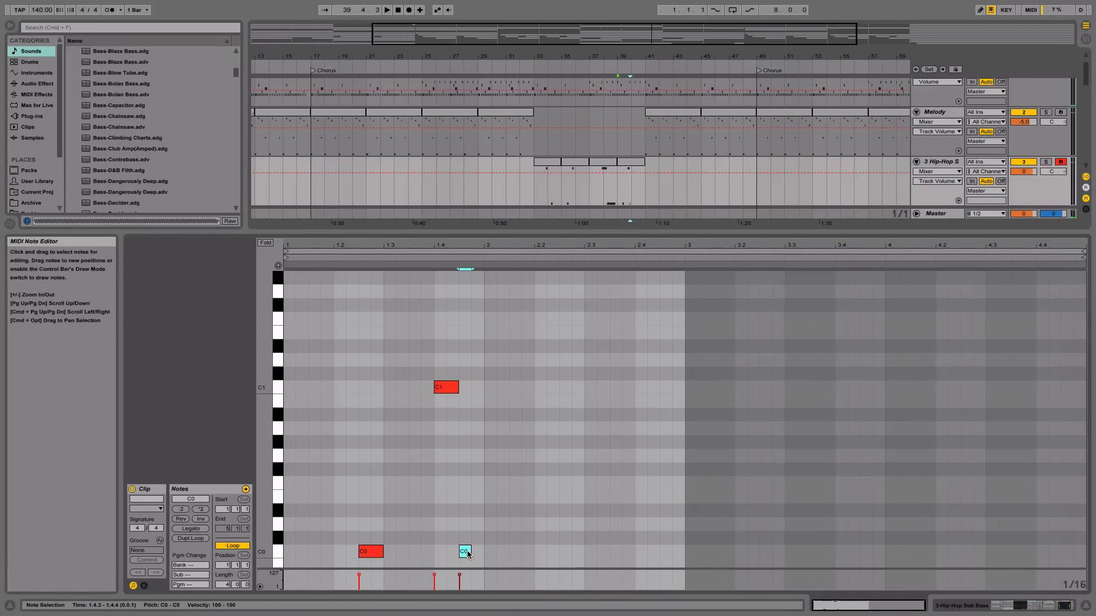
mouse_move(468, 554)
left_mouse_down()
mouse_move(495, 551)
mouse_move(481, 550)
left_mouse_up()
key("space")
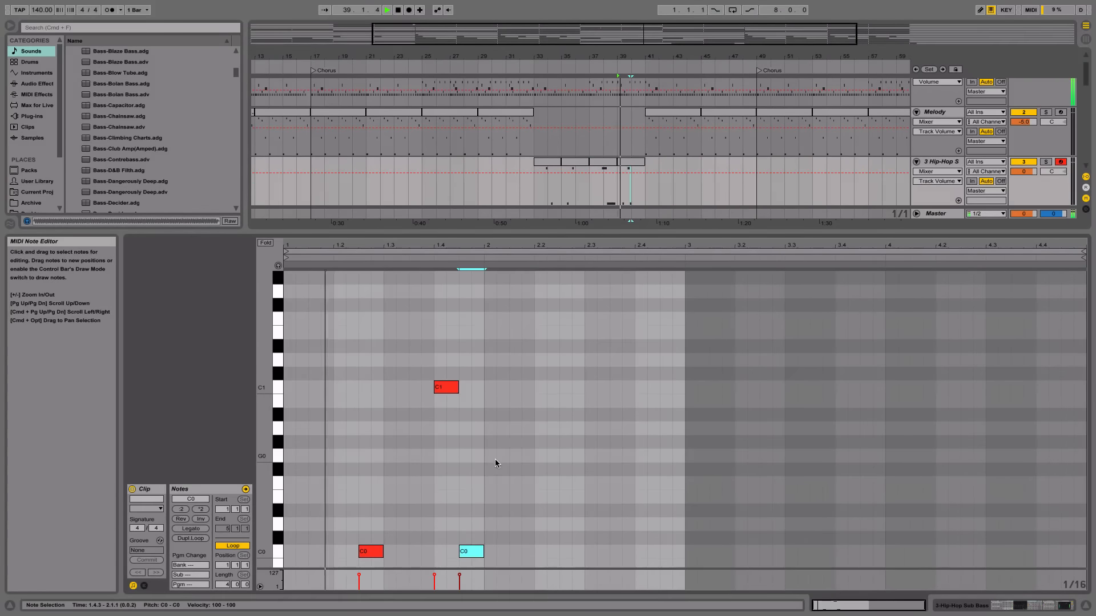
key("space")
- Move the C0 note at 1.2.3 to the clip's start and extend it to 1.4.1 while listening
key("space")
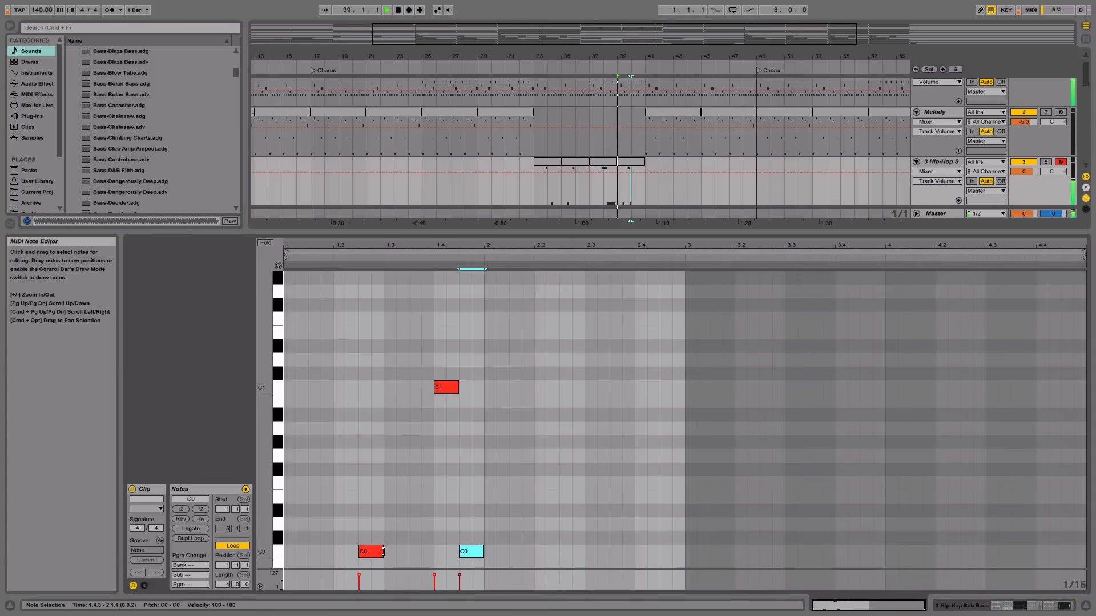
left_click_drag(384, 552, 340, 557)
key("space")
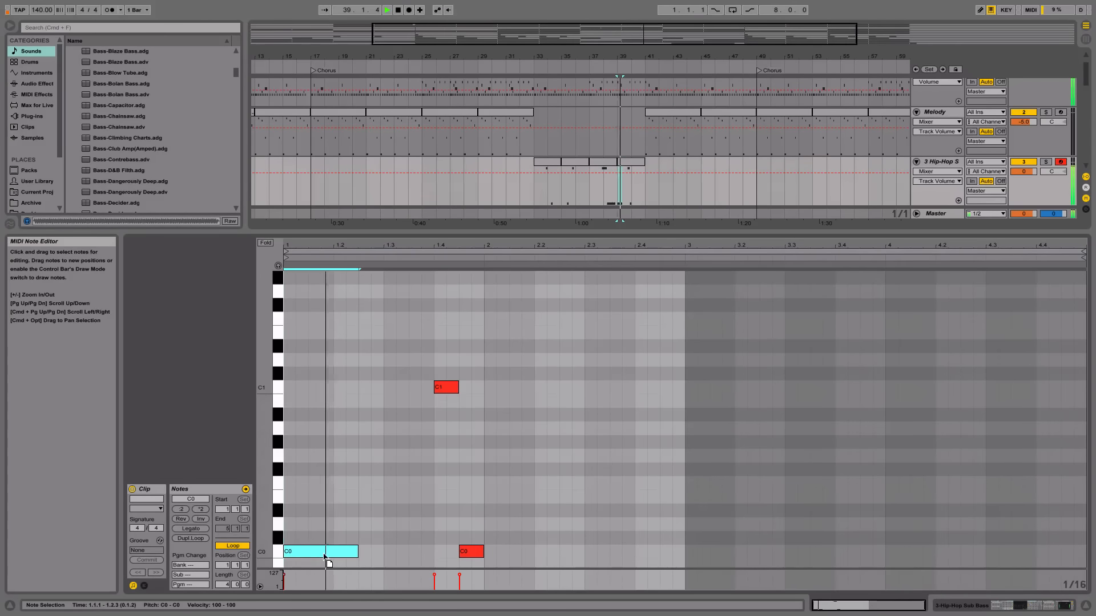
key("space")
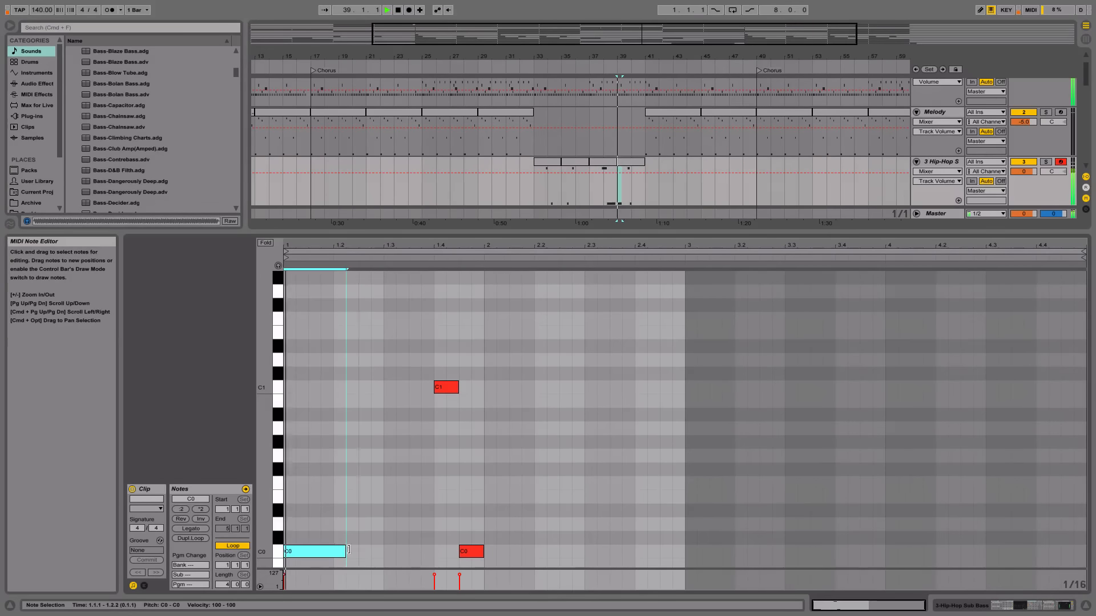
double_click(385, 551)
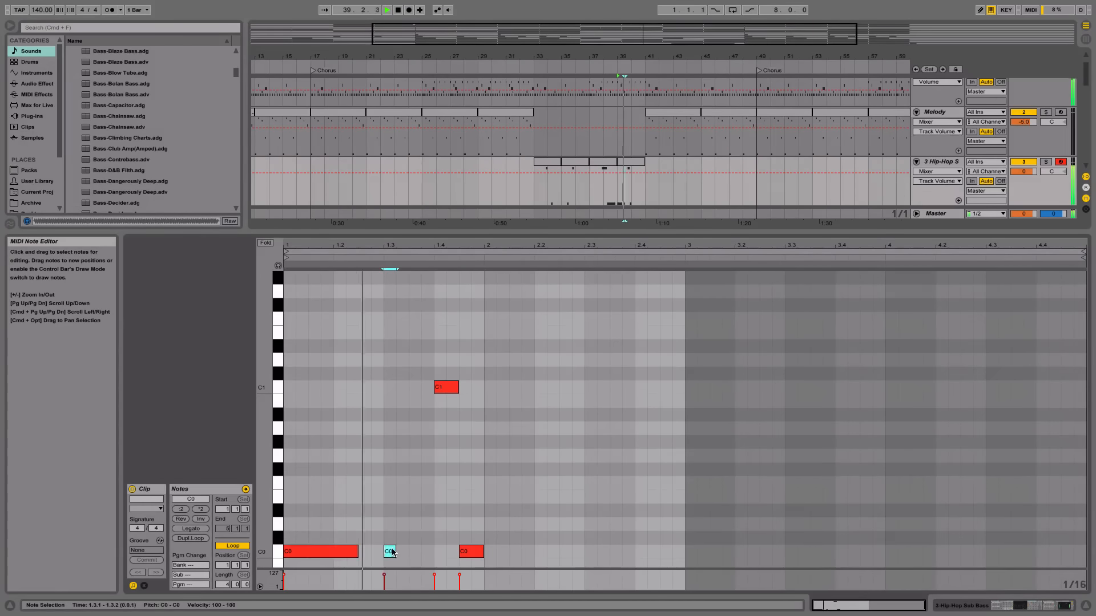
left_click_drag(358, 551, 432, 551)
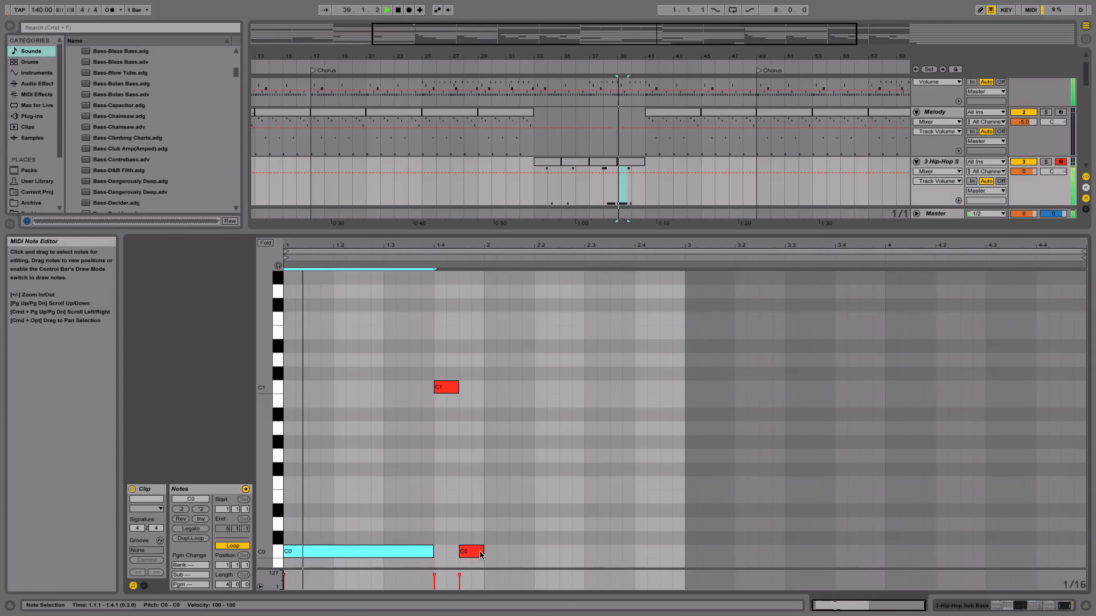
- Add a C1 note from 2.2.1 to 2.3.3 and duplicate it so it fills the clip to 3.1.1
double_click(539, 387)
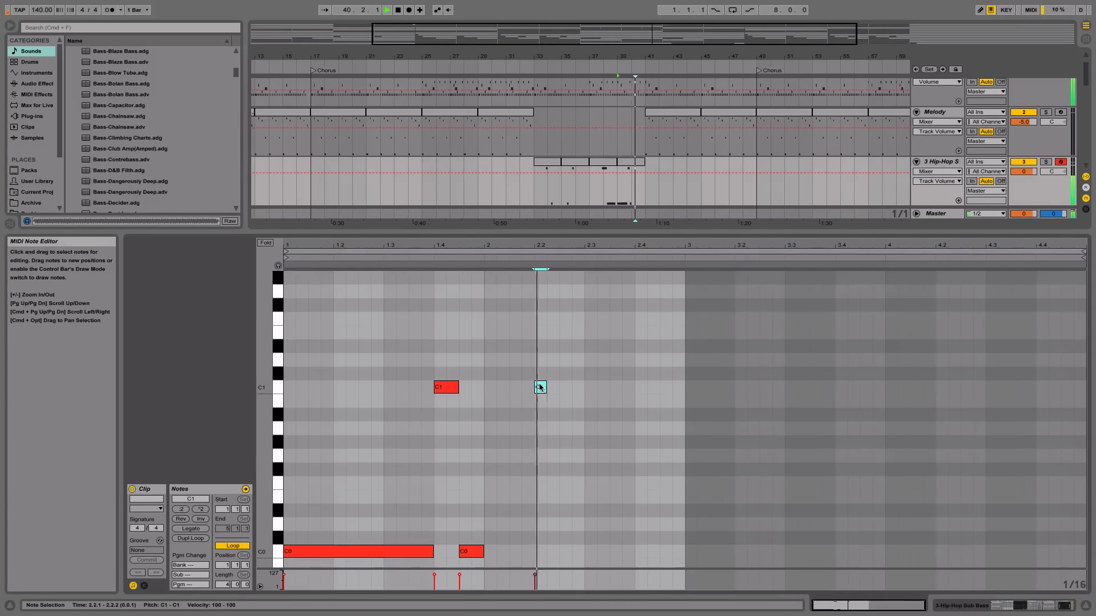
left_click_drag(559, 387, 613, 393)
key("space")
key("super+d")
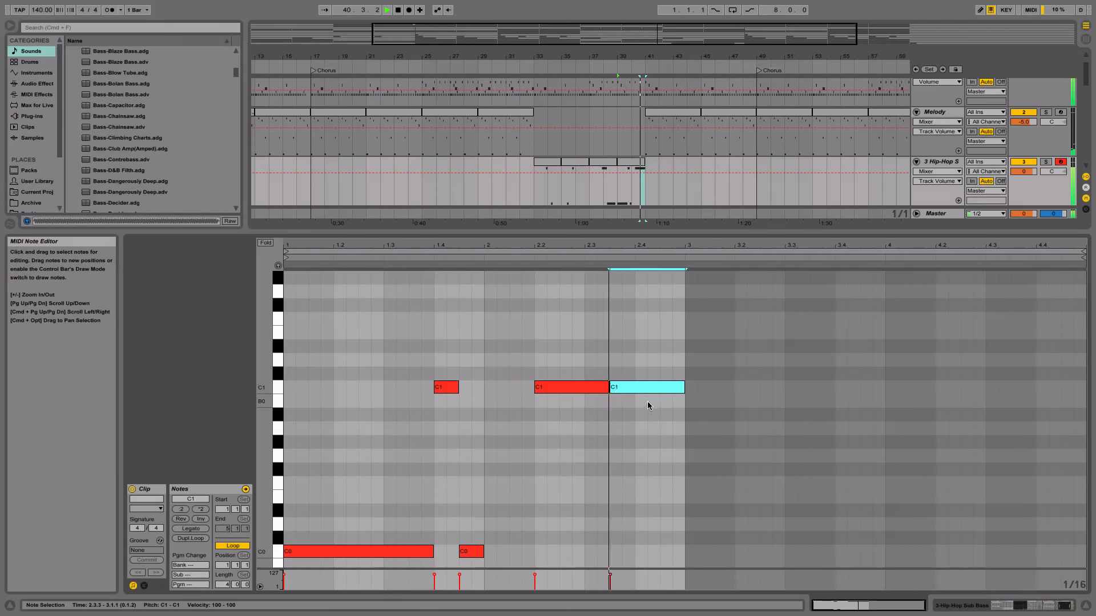
key("space")
- Show the Hip-Hop Sub Bass track's device chain and turn off its Quick-Edit rack
left_click(1086, 606)
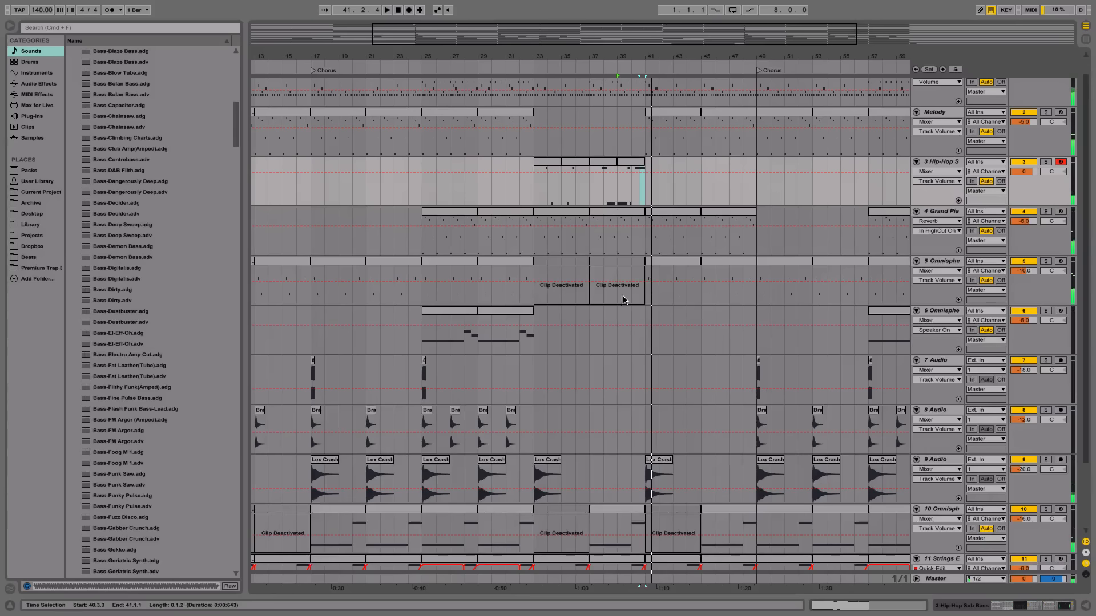
double_click(958, 161)
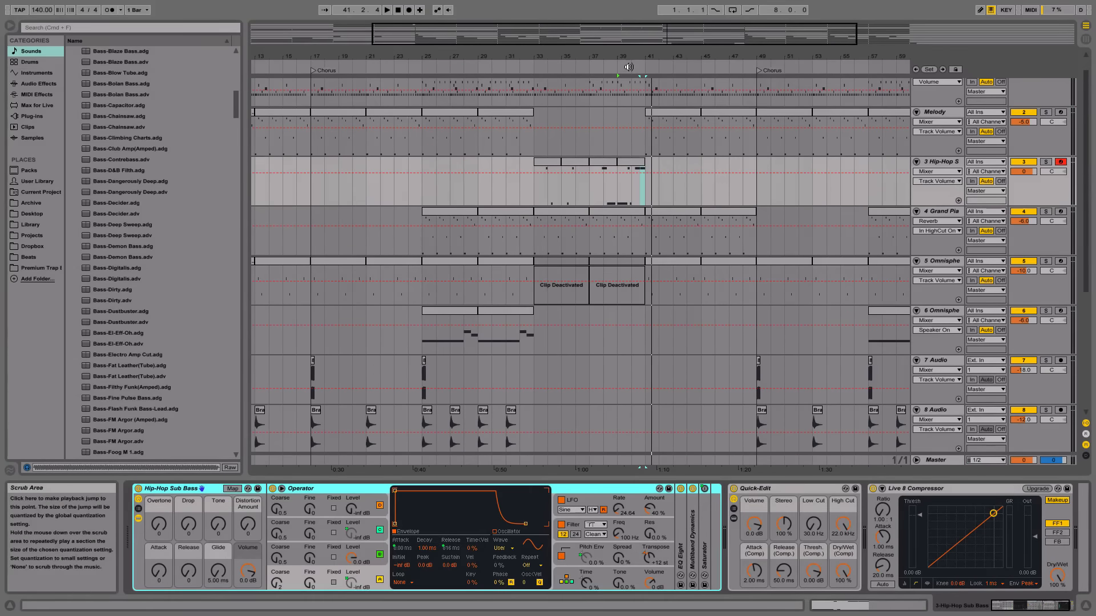
left_click_drag(635, 55, 674, 97)
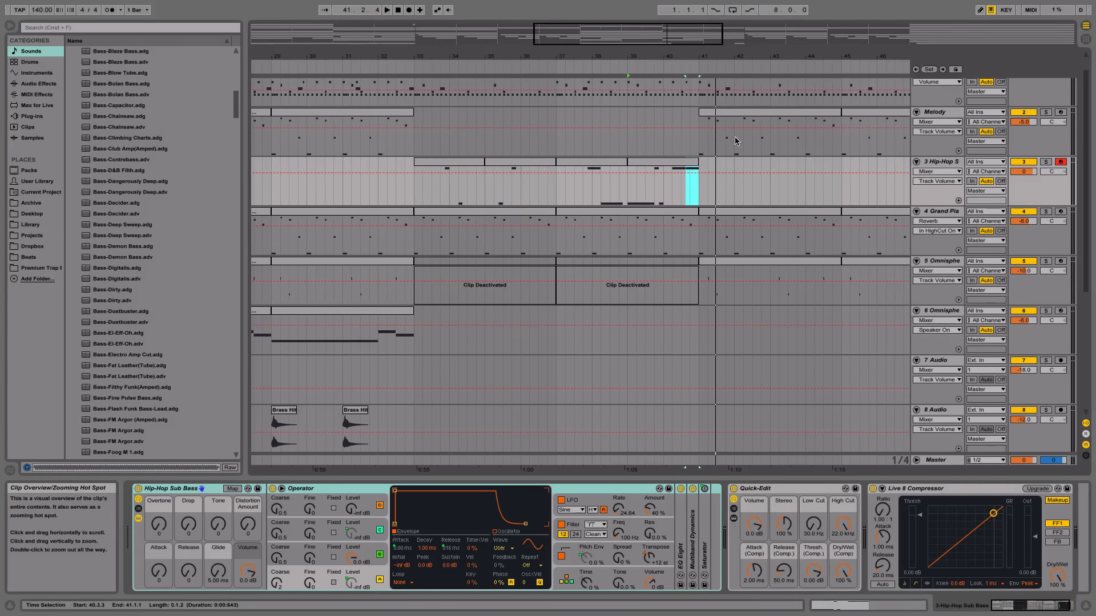
double_click(937, 164)
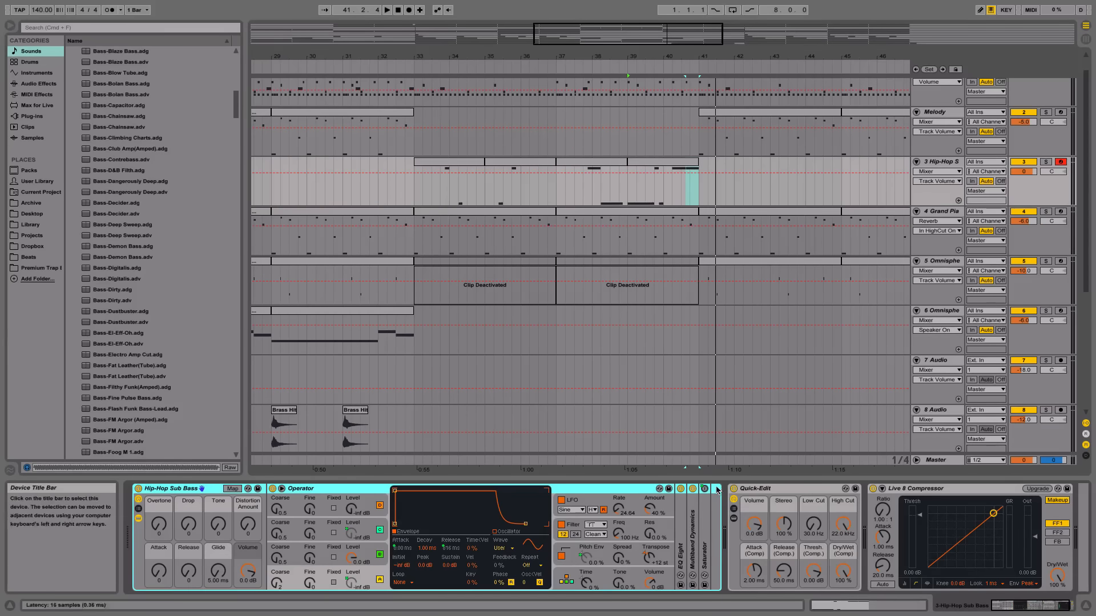
left_click(734, 489)
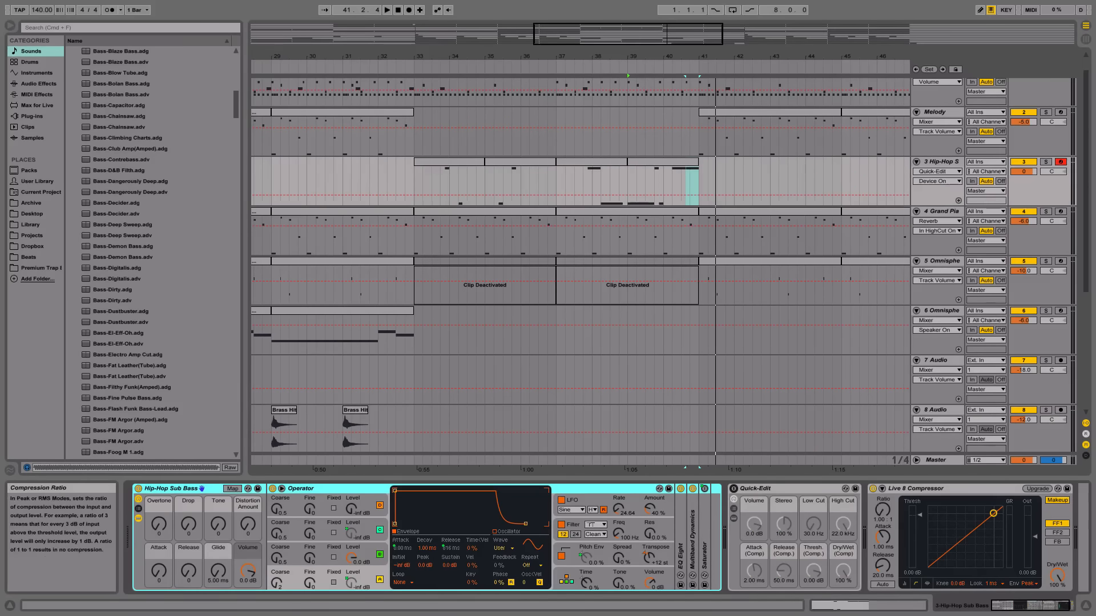
left_click_drag(882, 510, 880, 508)
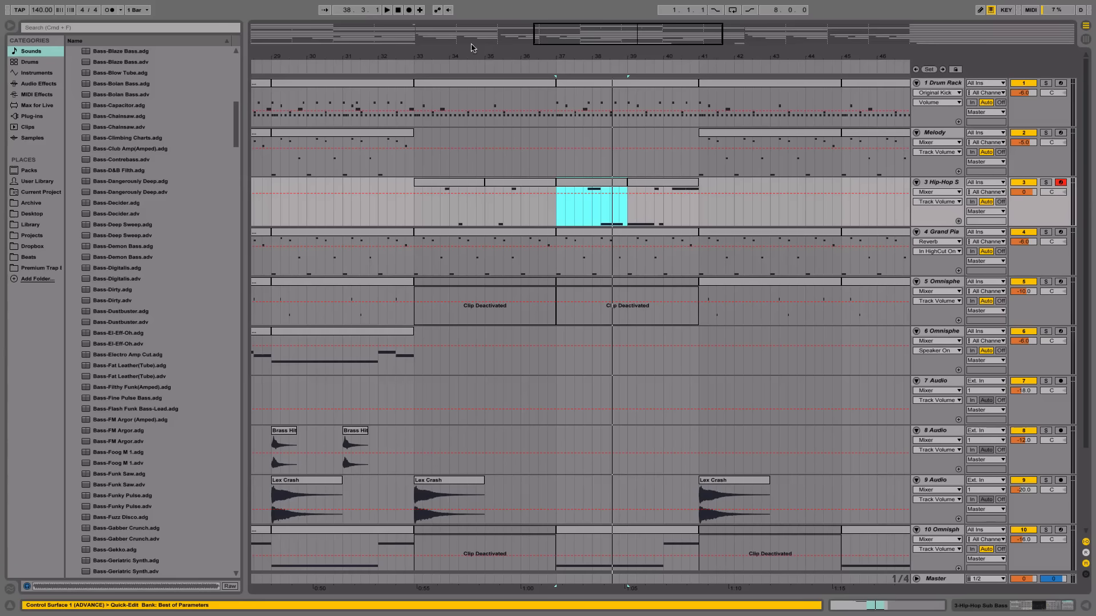
left_click_drag(494, 56, 494, 17)
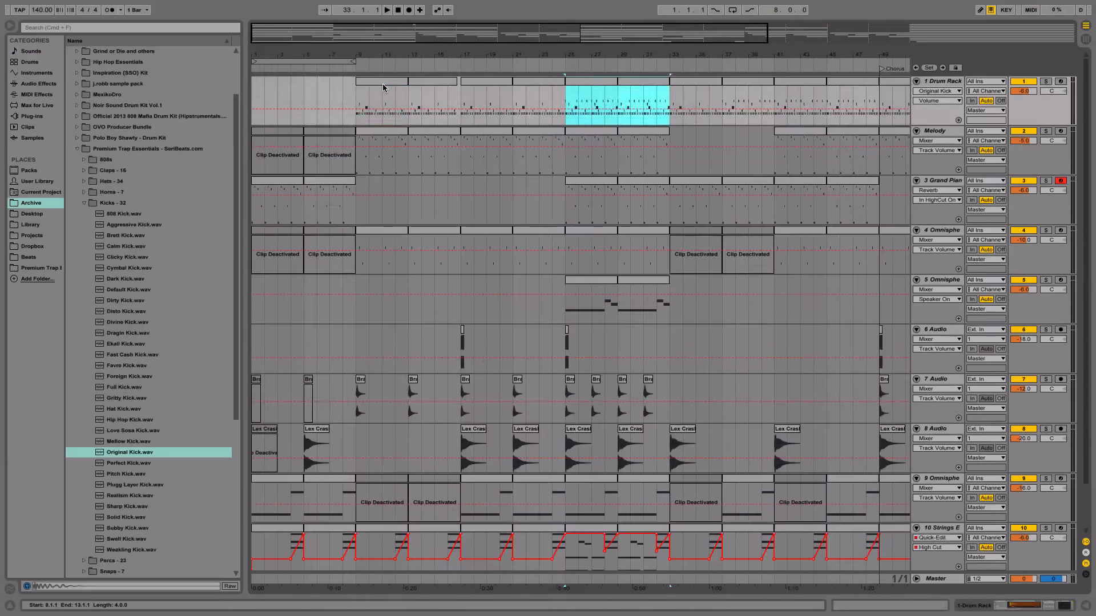
- Select the first Drum Rack clip over bars 9 to 13 and look over the full arrangement
left_click_drag(356, 103, 409, 103)
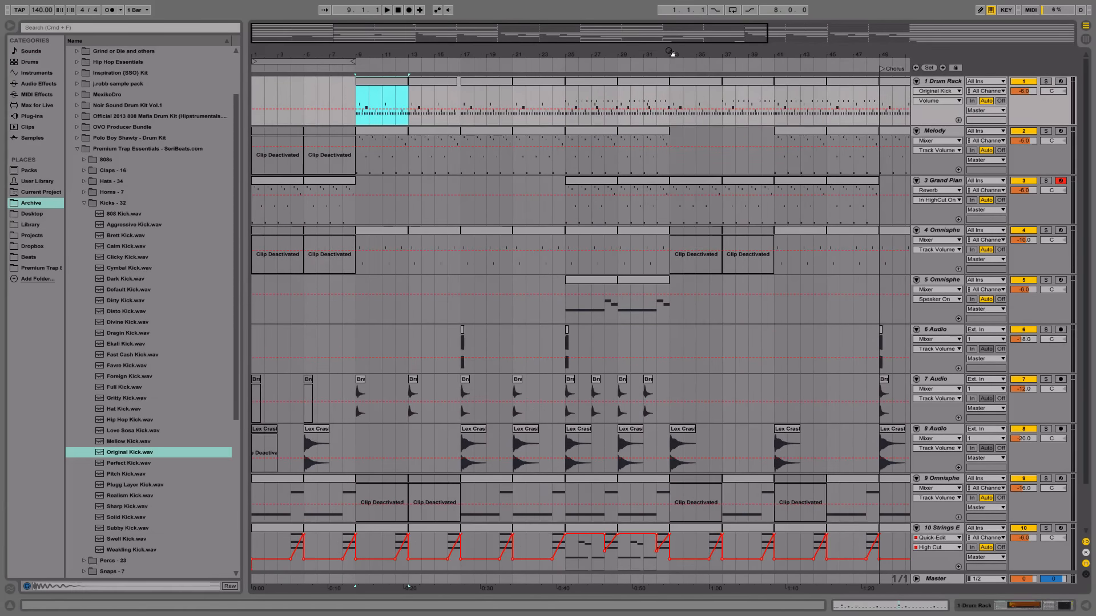
left_click_drag(672, 54, 672, 23)
scroll(637, 400, "down", 2)
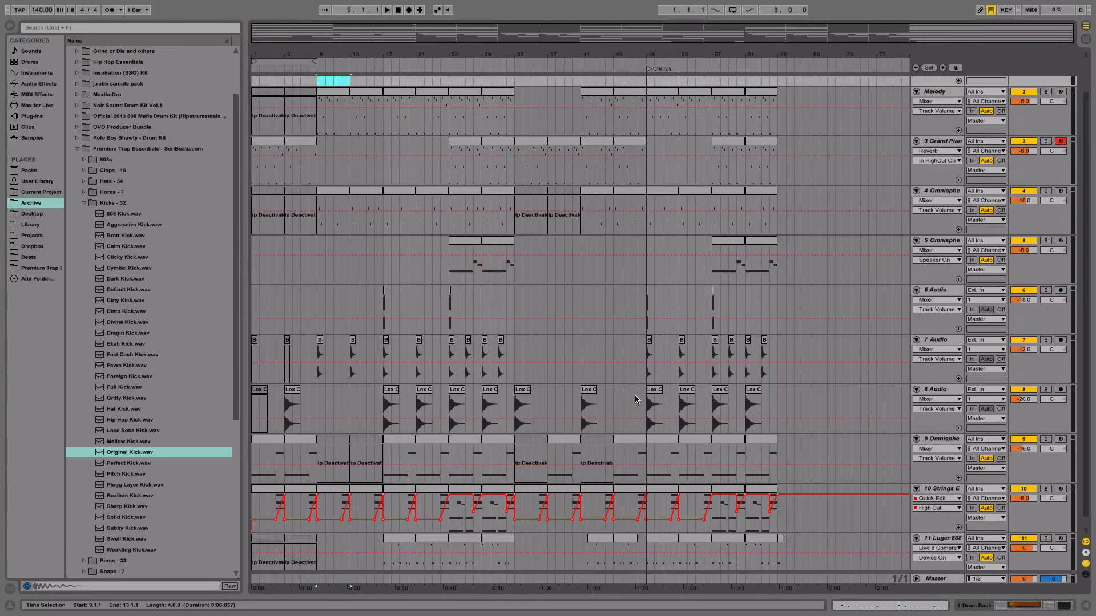
scroll(637, 400, "up", 2)
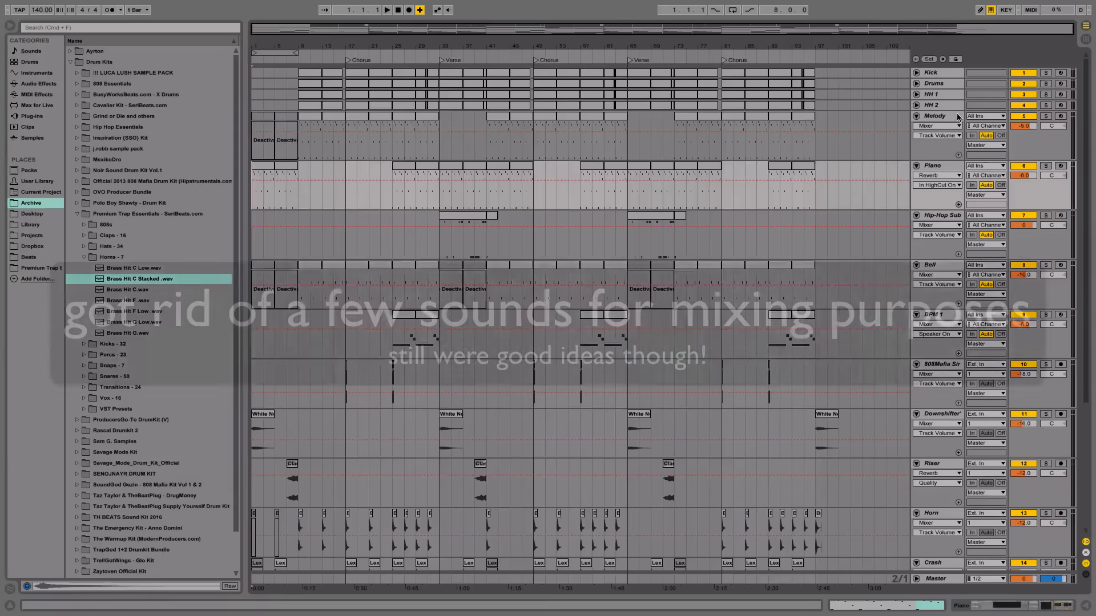
- Set the low cut of the Melody track's Quick-Edit rack to 350 Hz and play the melody from bar 9
type("350")
key("Return")
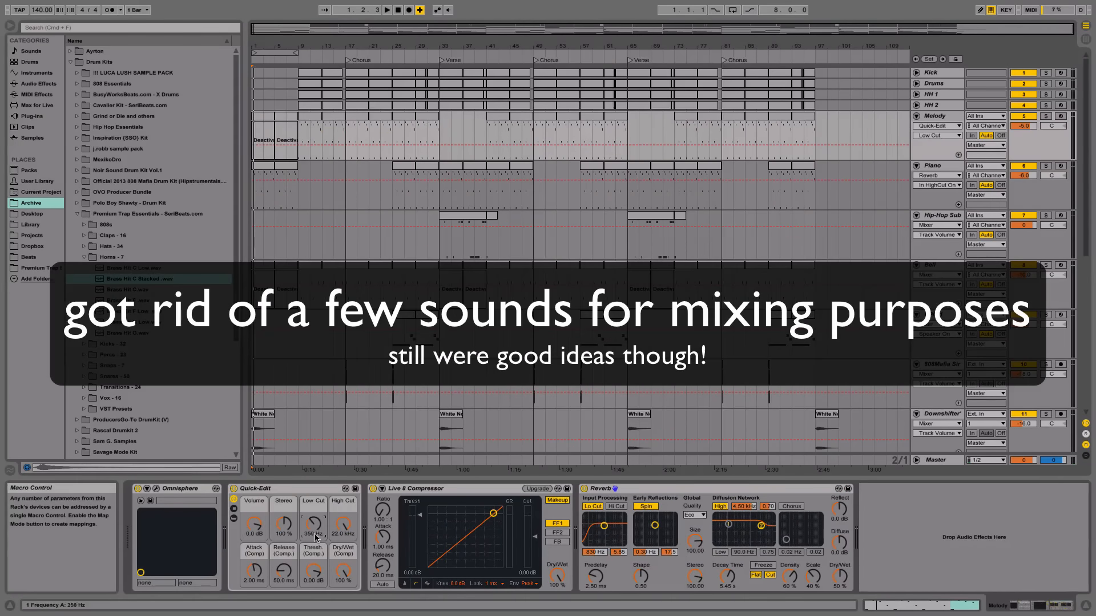
left_click(310, 116)
key("space")
- Show the devices inside the Melody's Quick-Edit rack, unfold its EQ Eight and change the first band's filter type
left_click(233, 518)
double_click(383, 546)
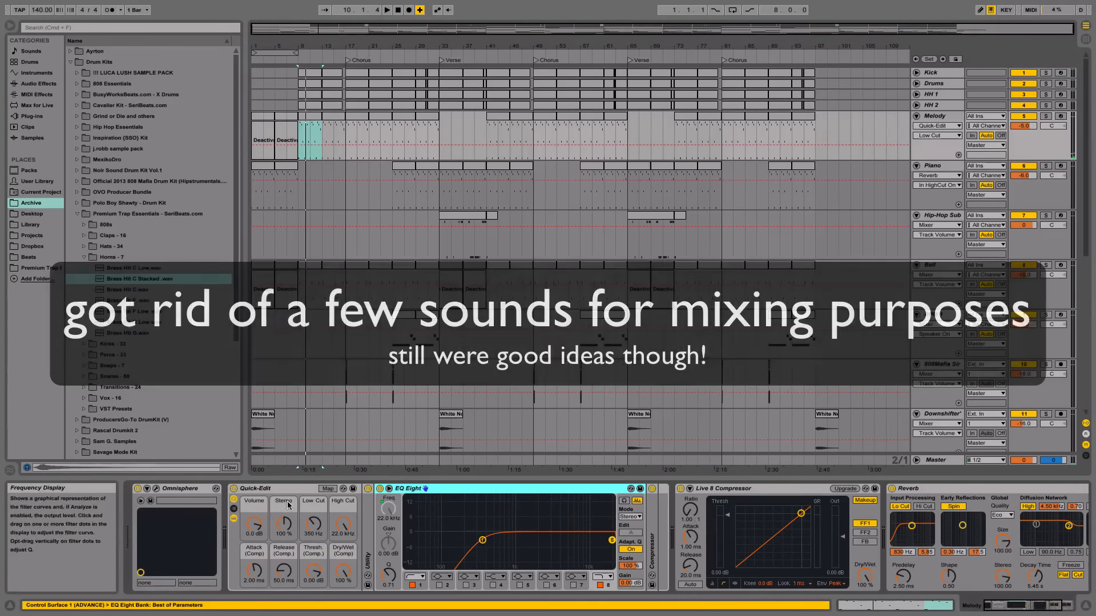
left_click(415, 576)
left_click(411, 509)
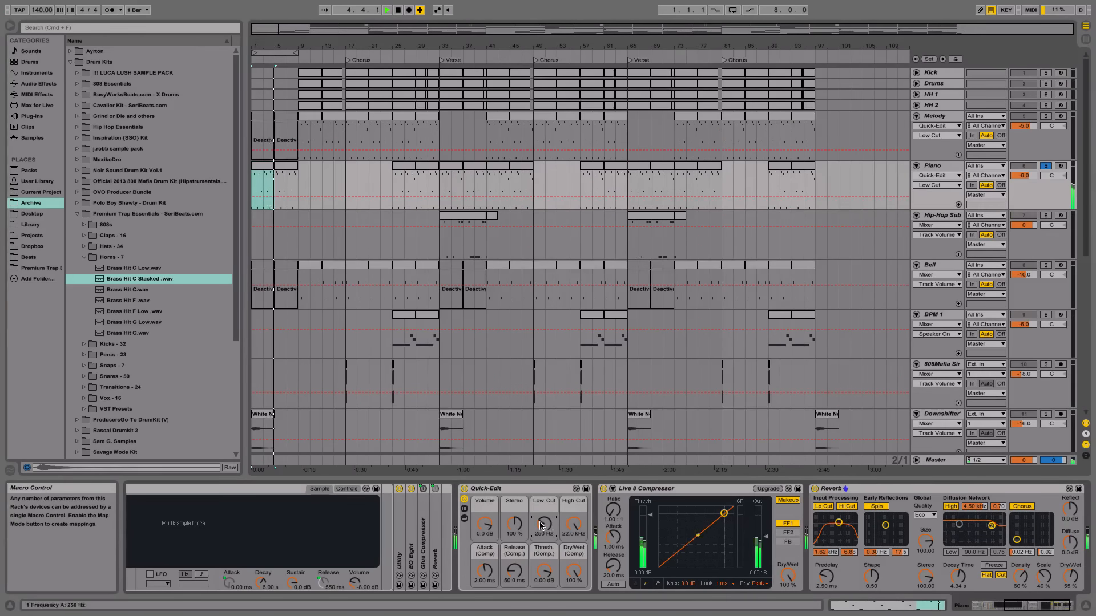
- Set the Piano track's Quick-Edit low cut to about 250 Hz and unfold the rack's EQ Eight while listening
mouse_move(561, 525)
left_mouse_down()
mouse_move(561, 542)
mouse_move(544, 518)
left_mouse_up()
left_click(464, 518)
double_click(611, 531)
key("space")
key("space")
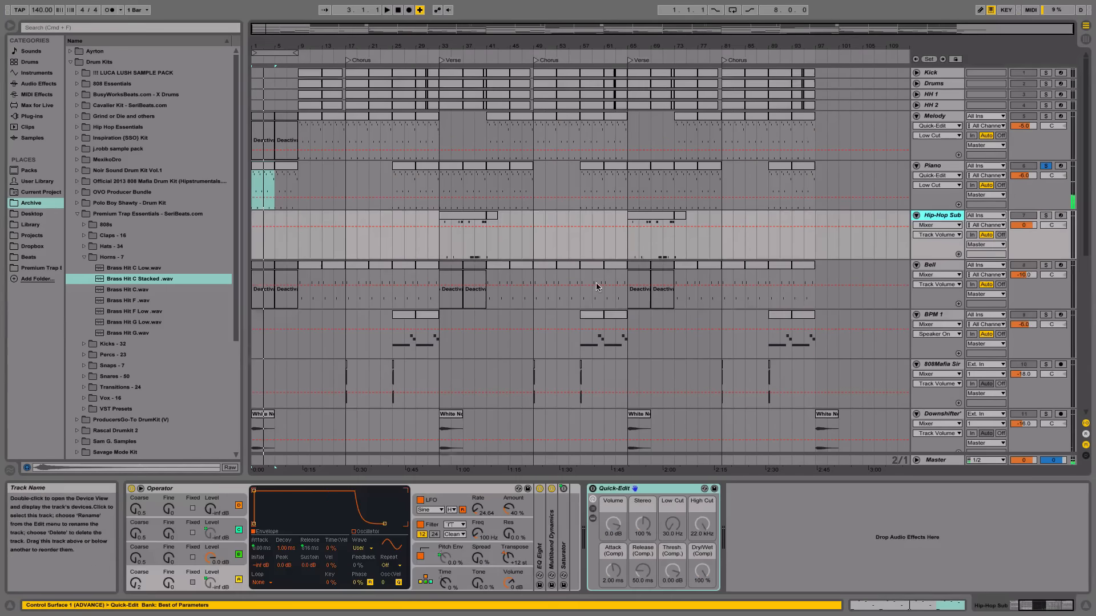
- Unfold the EQ Eight inside the Bell track's Quick-Edit rack and raise the low cut to about 403 Hz during playback
scroll(597, 286, "down", 2)
key("space")
left_click(234, 518)
double_click(379, 543)
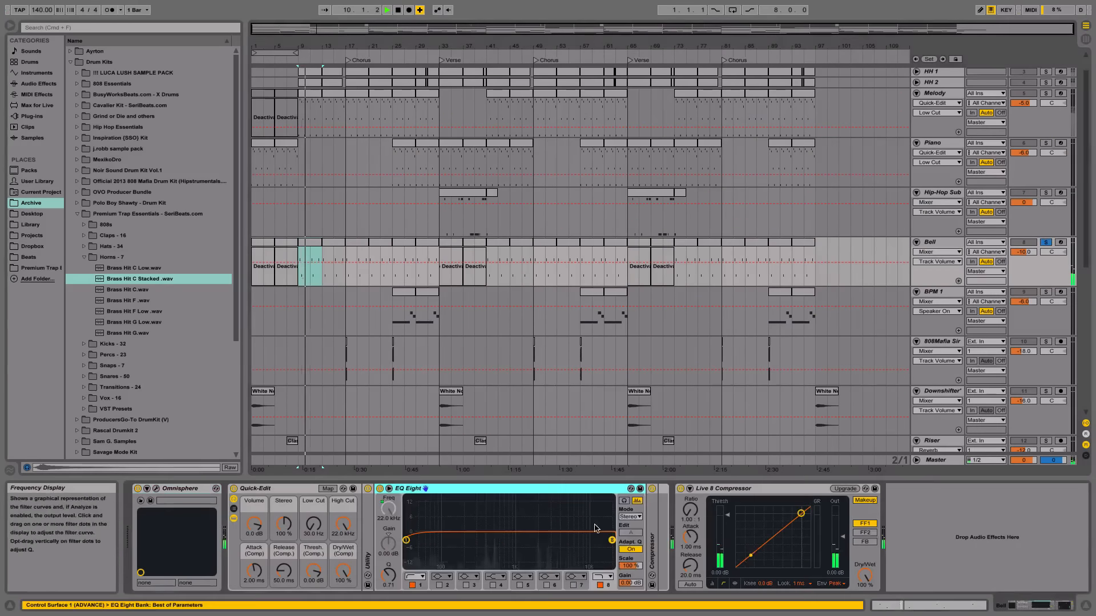
left_click_drag(309, 527, 309, 495)
key("space")
key("space")
- Enable EQ Eight band 6 on the Bell, boost it about 1.9 dB near 4 kHz and unsolo the track
left_click(547, 586)
left_click_drag(586, 531, 559, 527)
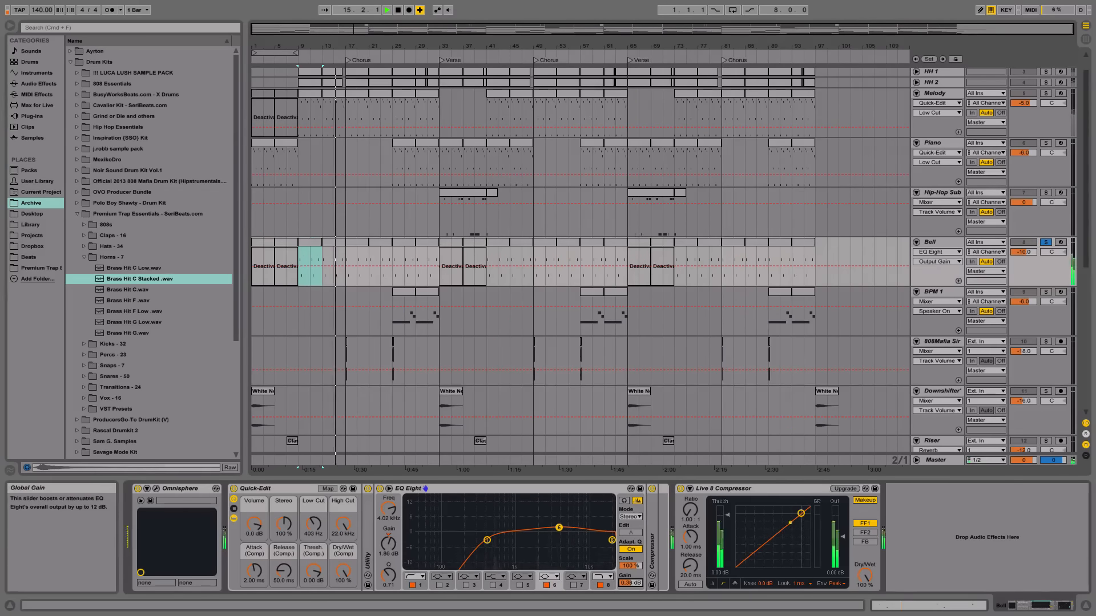
left_click(1046, 242)
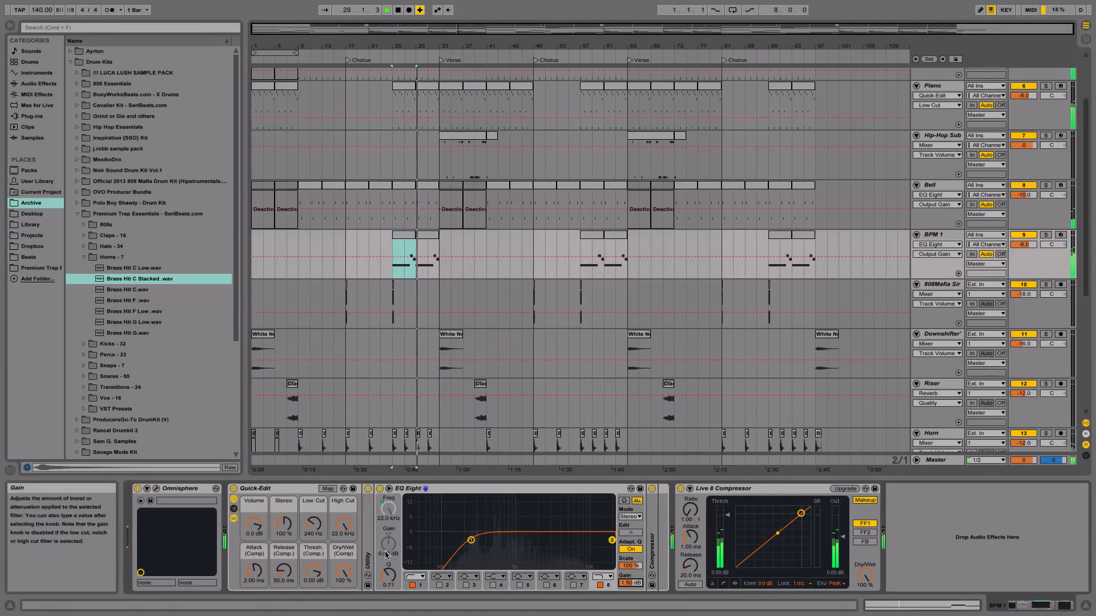
- Enable band 4 in the BPM 1 track's EQ Eight, change its filter type and adjust the curve
left_click(493, 584)
left_click(496, 577)
left_click(496, 538)
left_click_drag(565, 532, 471, 538)
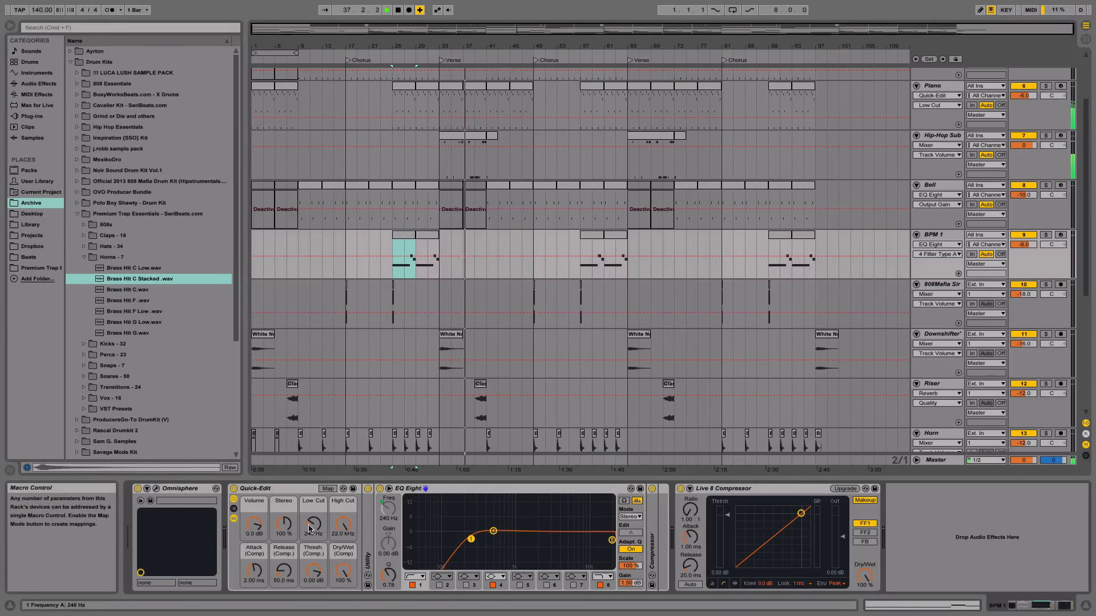
- Set BPM 1's low cut to 158 Hz and enable EQ Eight band 6 as a slight dip near 2.08 kHz
left_click_drag(309, 530, 308, 539)
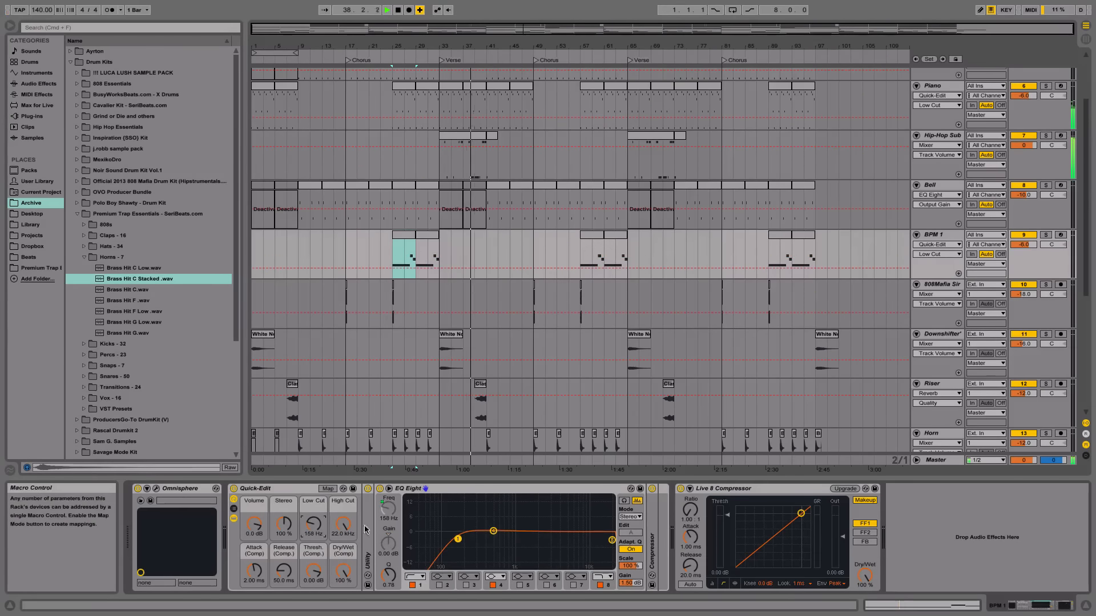
left_click(546, 585)
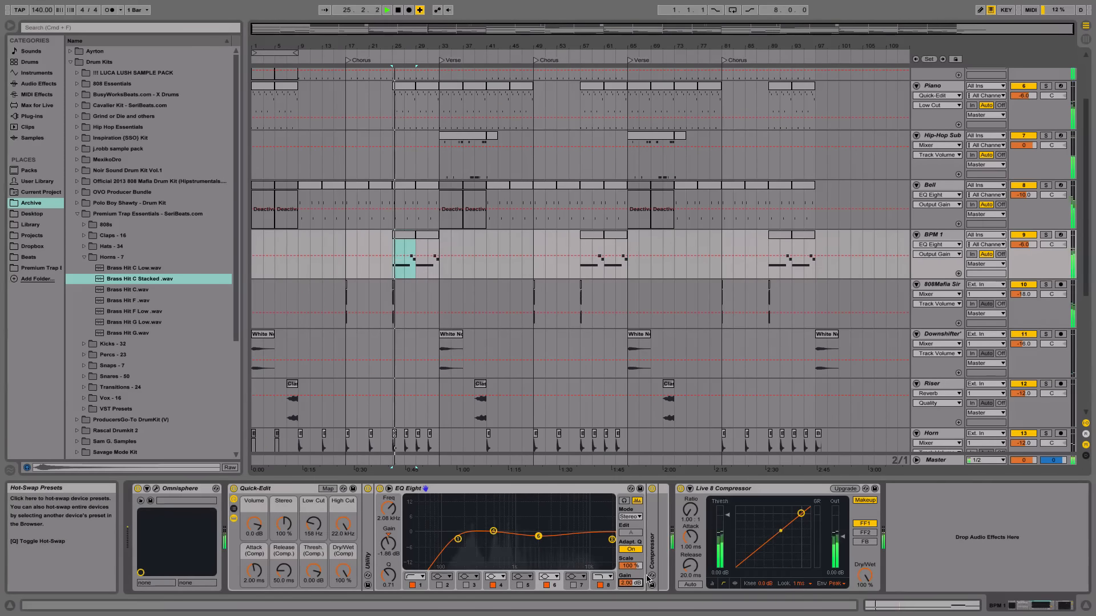
- Add an EQ Eight after the Simple Delay on the 808Mafia Siren track and play it
scroll(1034, 242, "down", 2)
left_click(947, 239)
key("space")
left_click(39, 84)
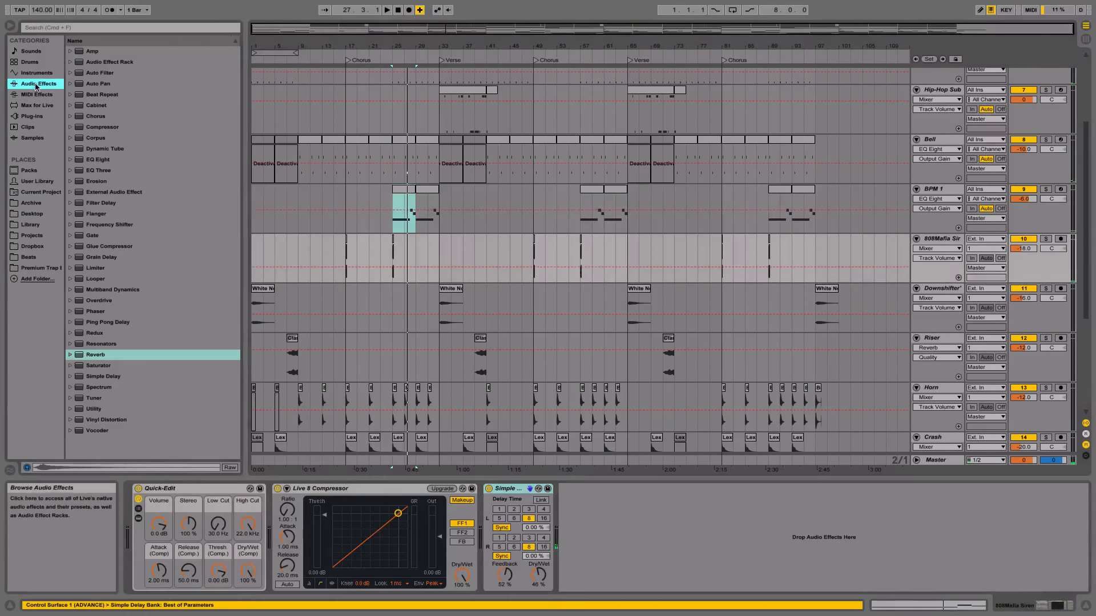
left_click_drag(110, 161, 653, 427)
key("space")
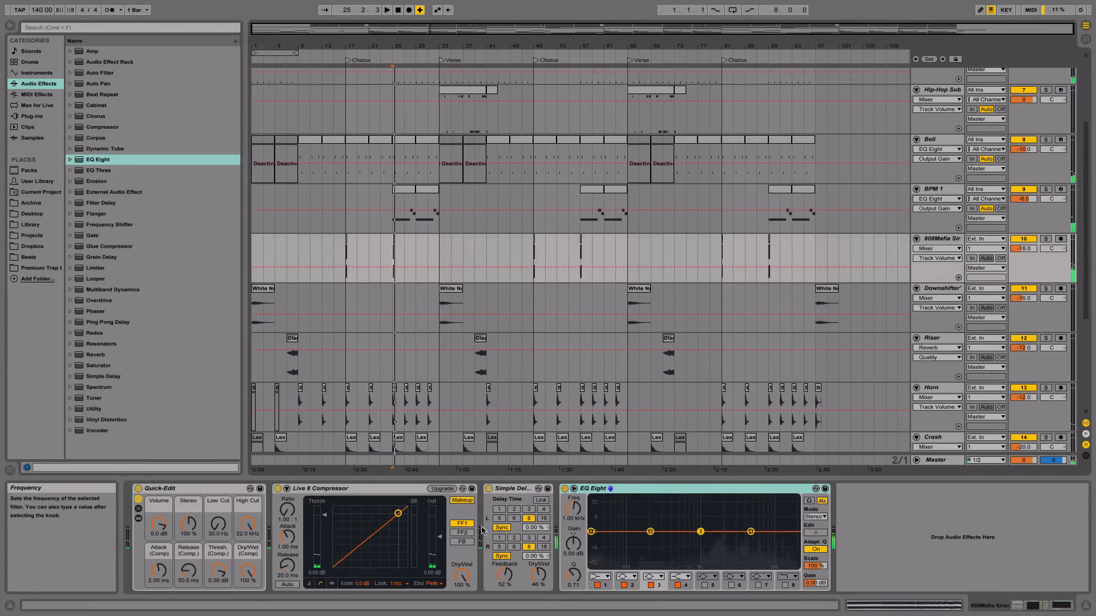
- Set the siren track's Quick-Edit low cut to 2.40 kHz while listening
left_click_drag(221, 534, 221, 496)
key("space")
key("space")
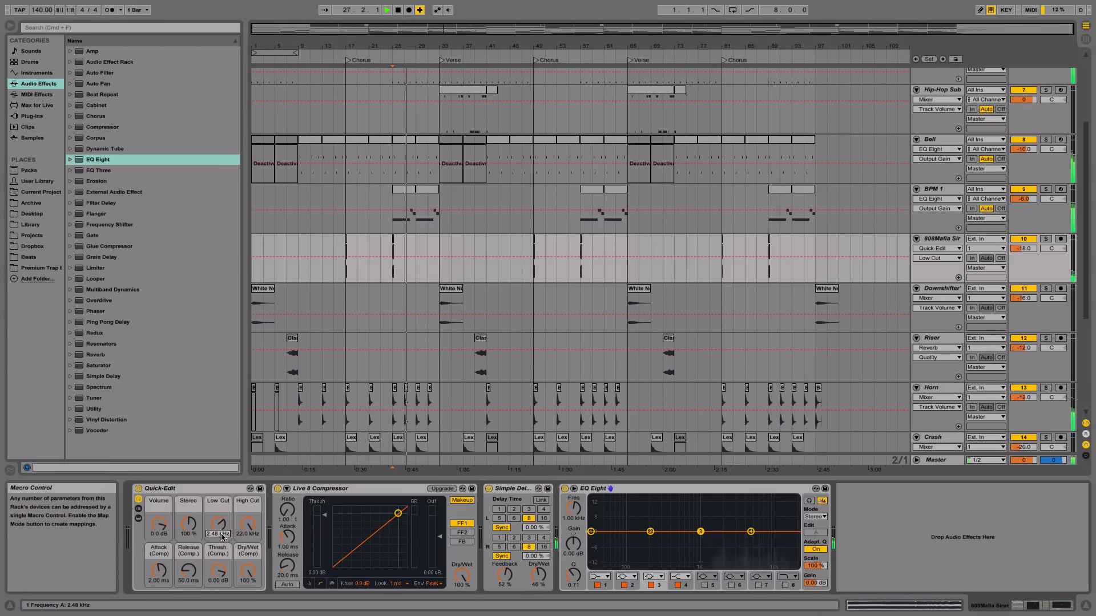
type("2400")
key("Return")
key("space")
key("space")
- Set the output gain of the siren's EQ Eight to 3 dB and play it back
left_click(820, 583)
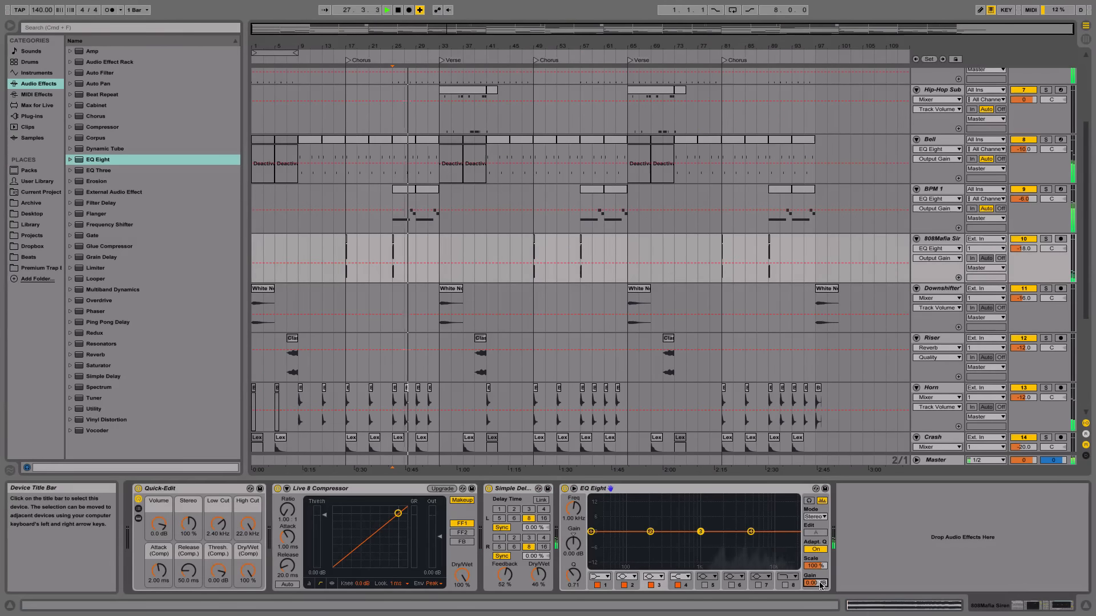
type("3")
key("Return")
key("space")
key("space")
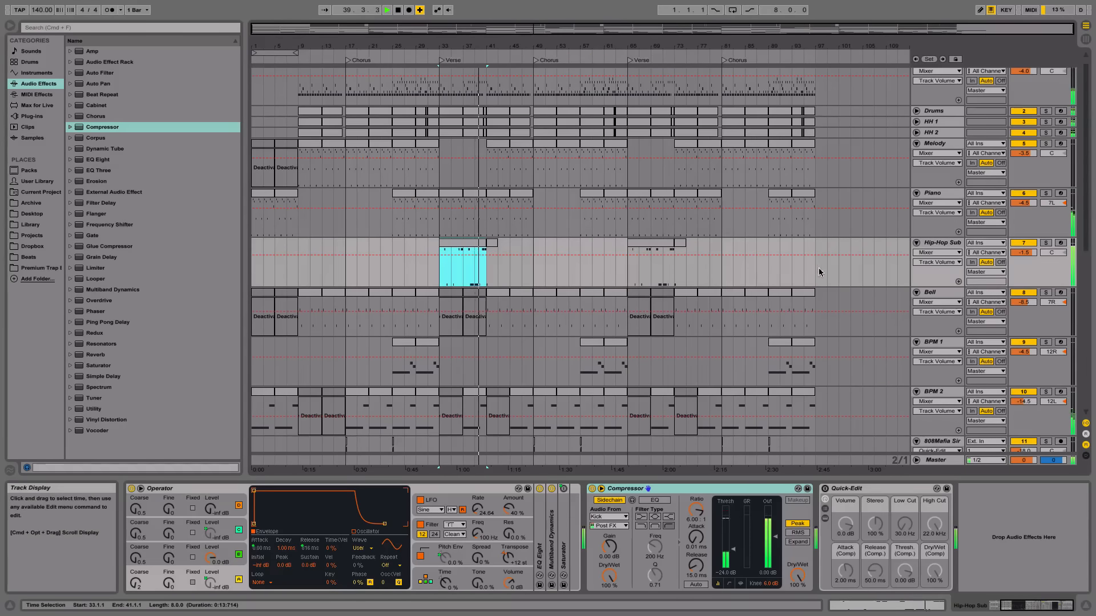
- Play back the mix around the first verse while looking over the tracks, and hide the device view
scroll(890, 274, "down", 3)
scroll(936, 274, "up", 4)
key("XF86AudioRaiseVolume")
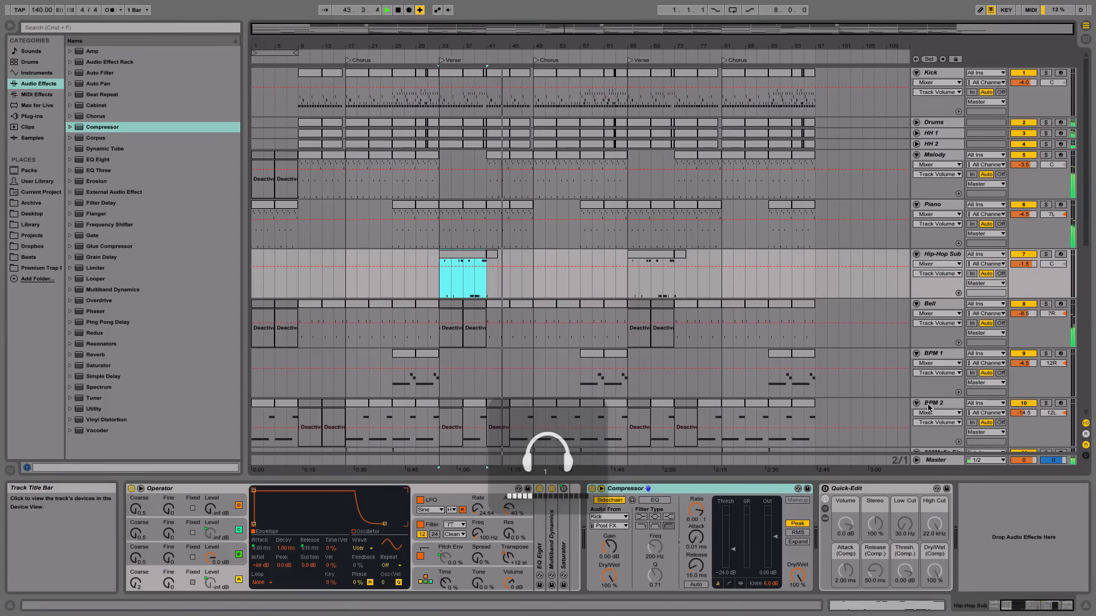
key("space")
key("space")
left_click(474, 288)
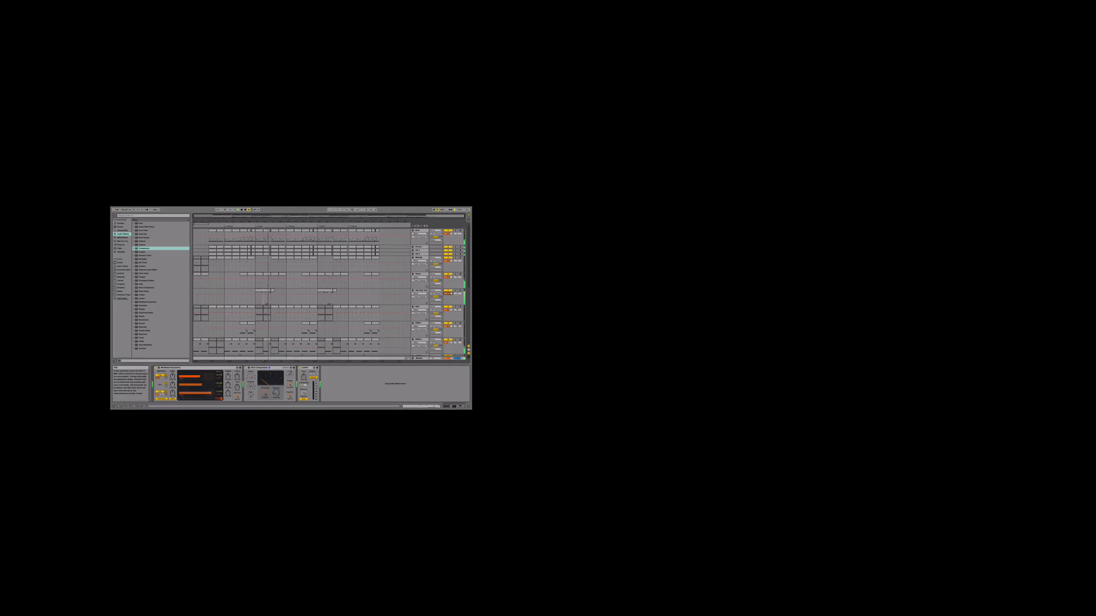
key("ctrl+alt+l")
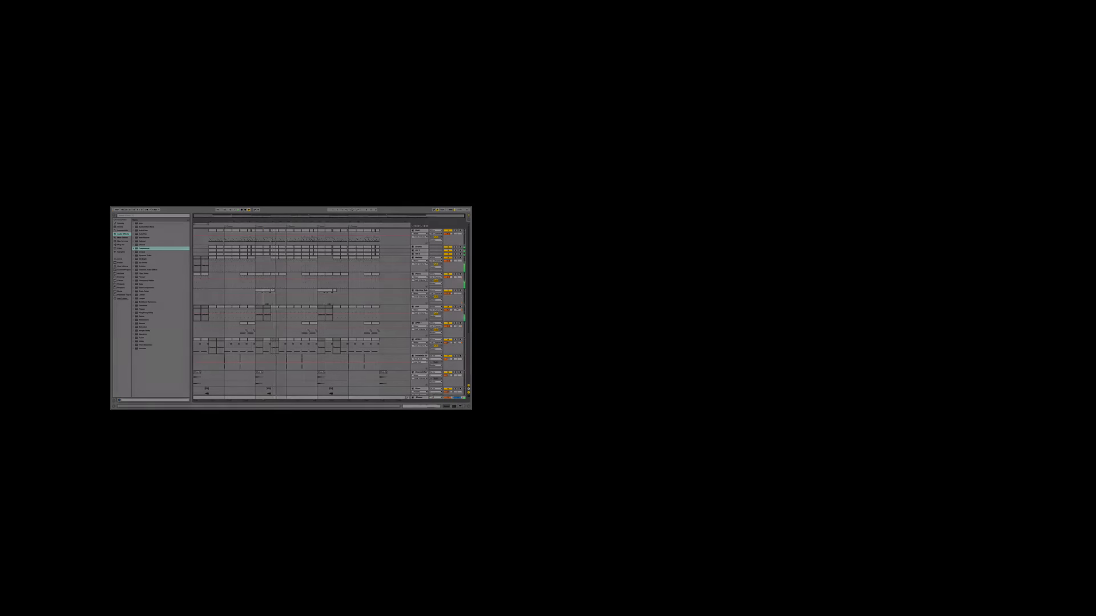